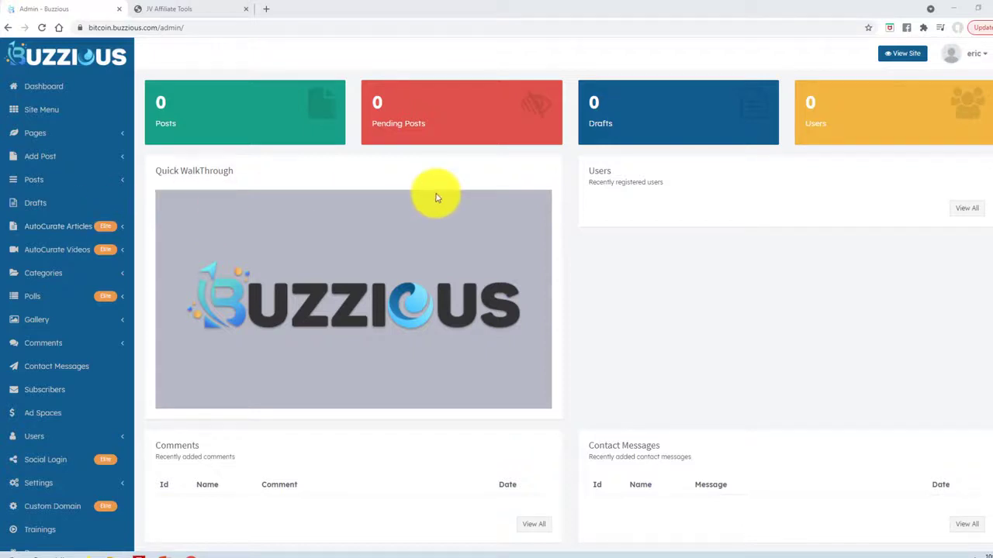
# Create a new site named BitcoinNews with the subdomain bitcoin.
pyautogui.click(983, 59)
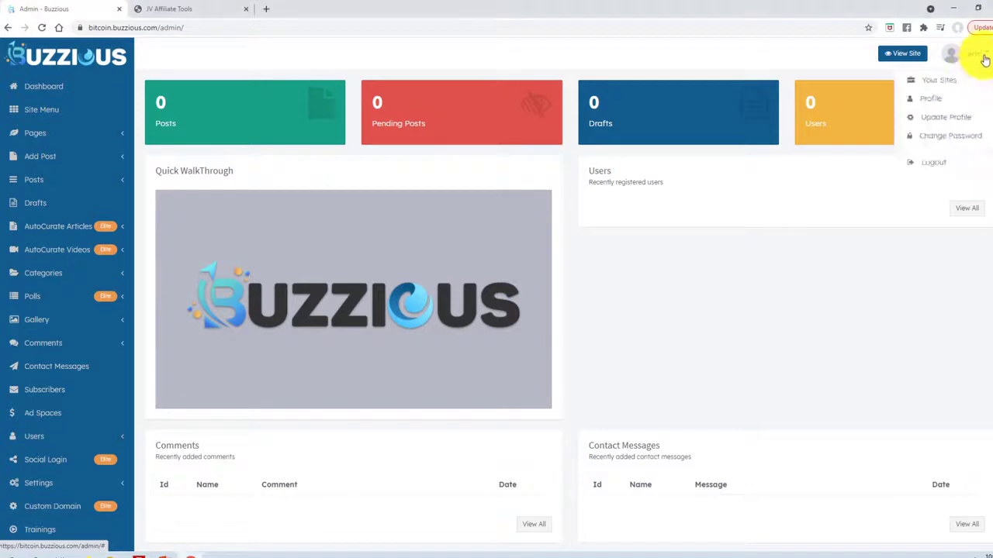
pyautogui.click(948, 82)
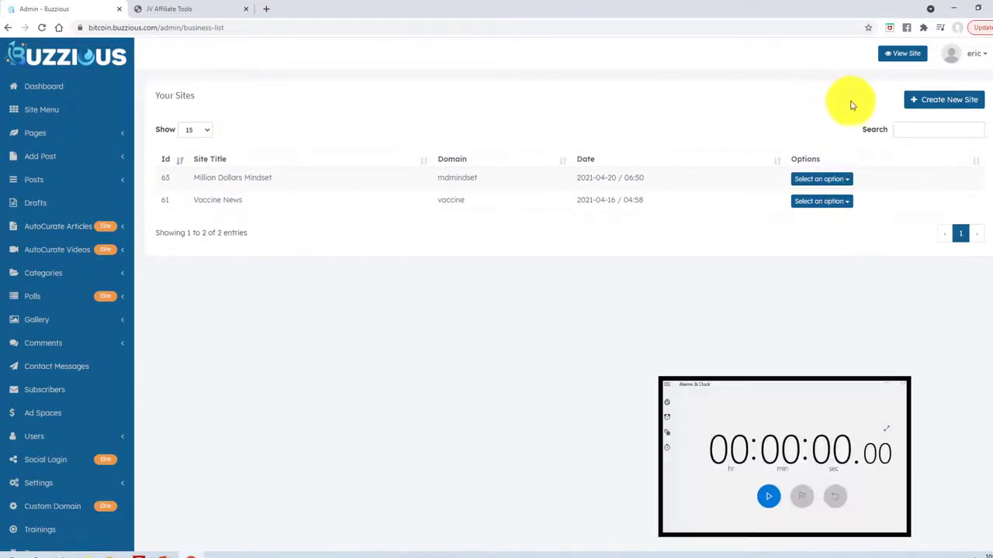
pyautogui.click(936, 100)
pyautogui.click(401, 145)
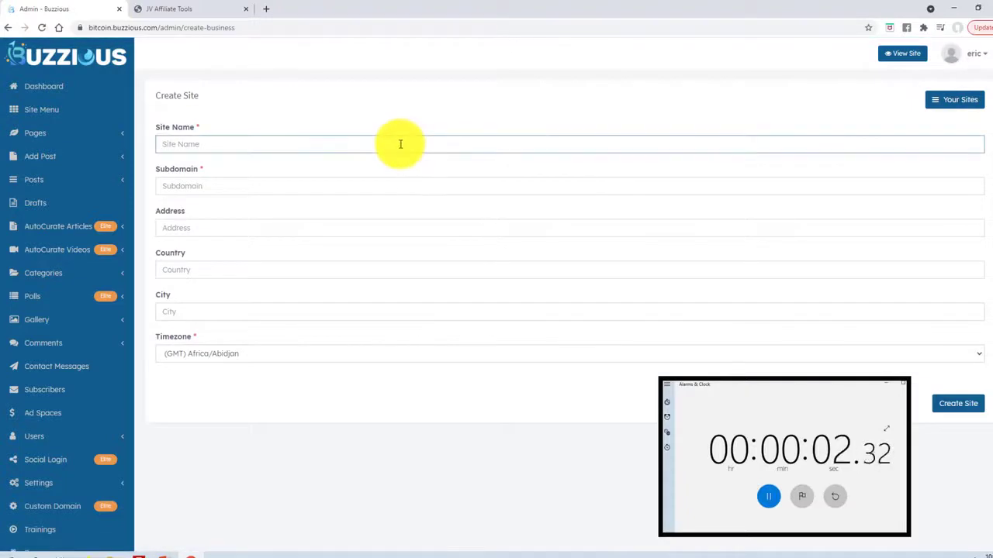
pyautogui.write('Bitco')
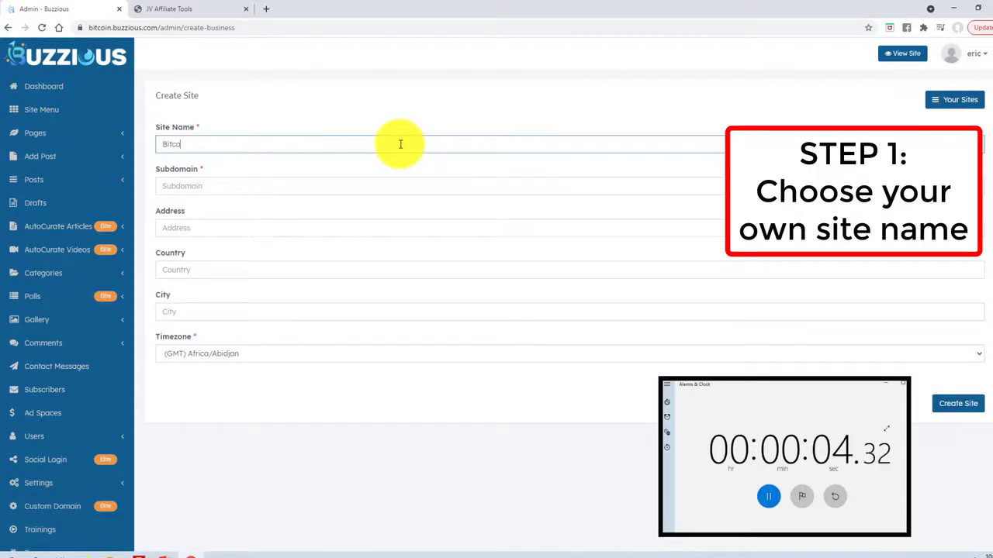
pyautogui.write('inNews')
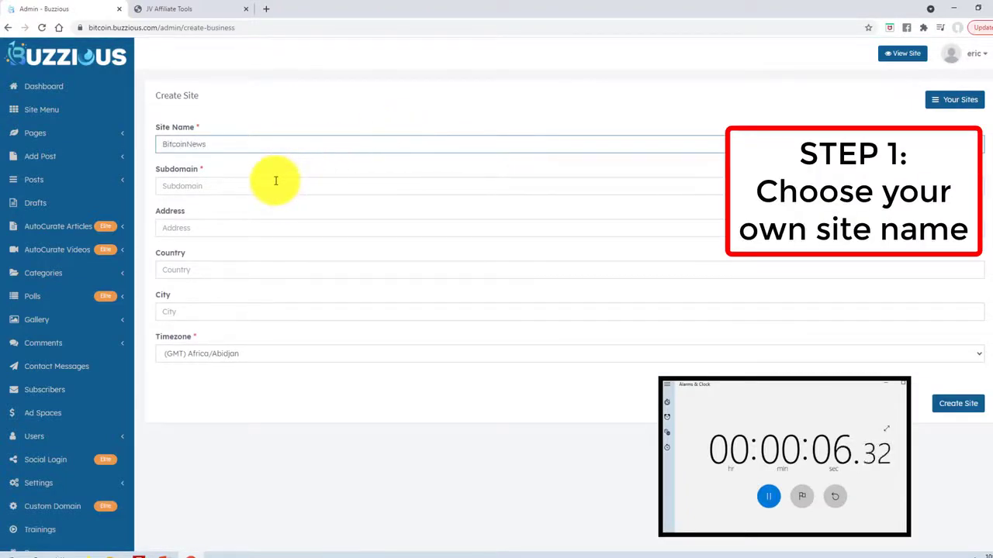
pyautogui.click(275, 180)
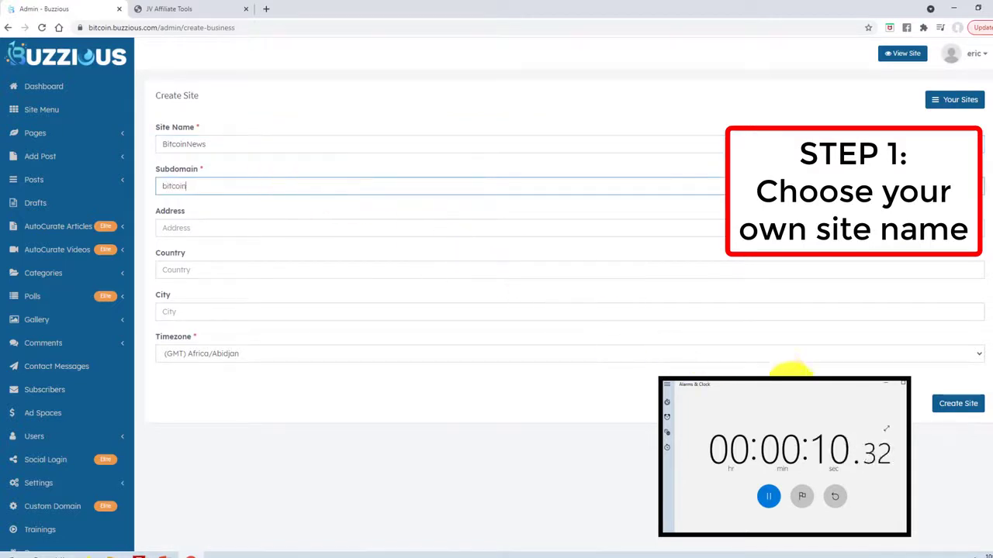
pyautogui.click(957, 402)
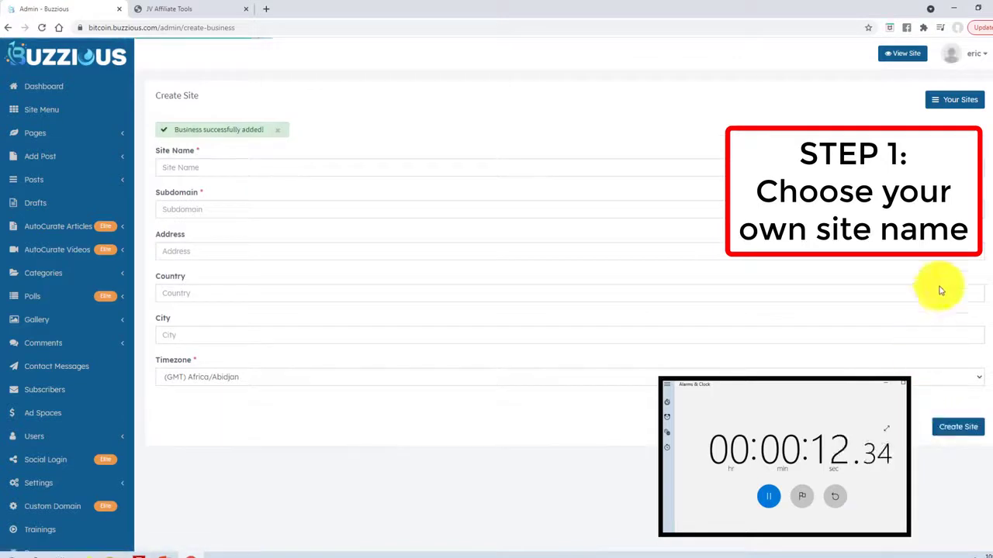
# Switch the admin to managing the BitcoinNews site from Your Sites.
pyautogui.click(977, 59)
pyautogui.click(939, 81)
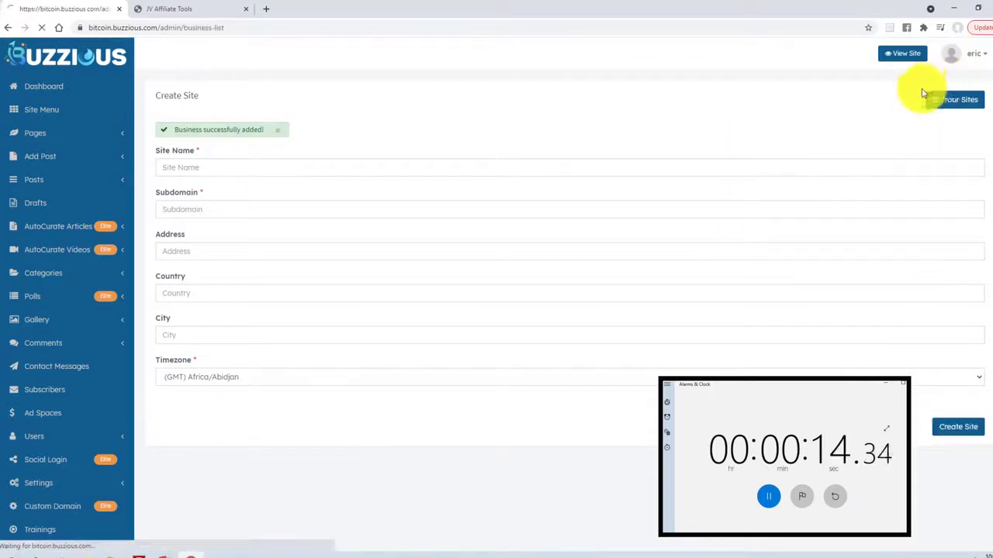
pyautogui.click(822, 182)
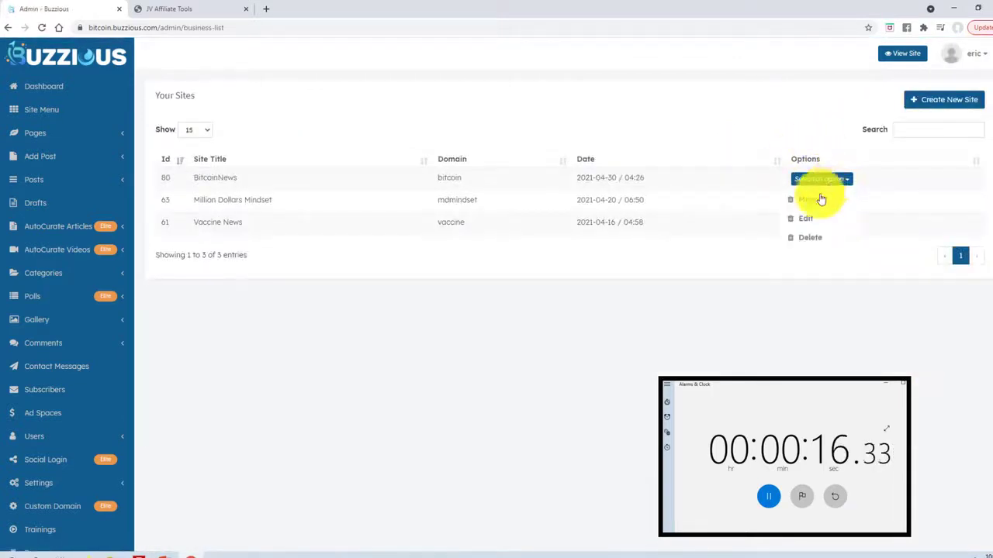
pyautogui.click(817, 201)
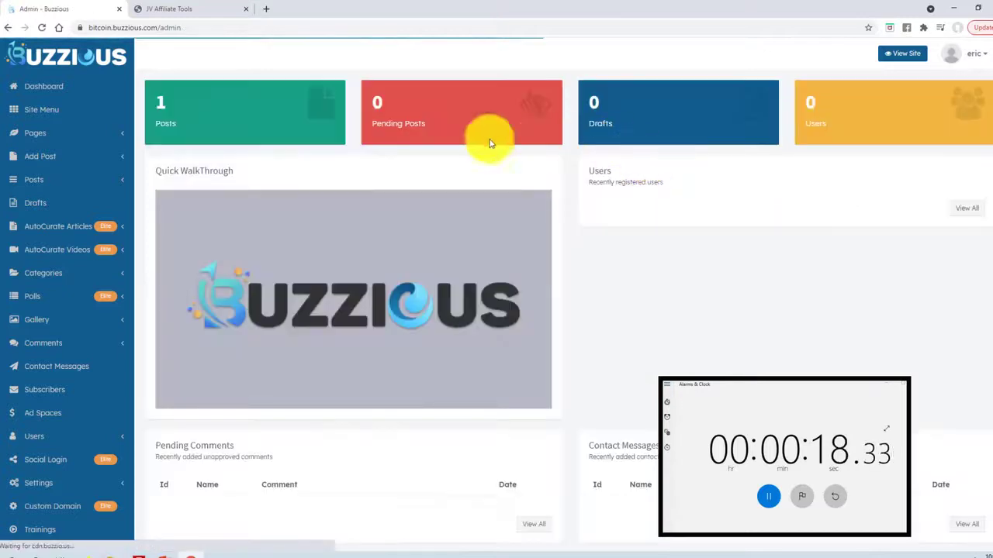
# Add a category named Bitcoin News on the Categories page.
pyautogui.click(48, 274)
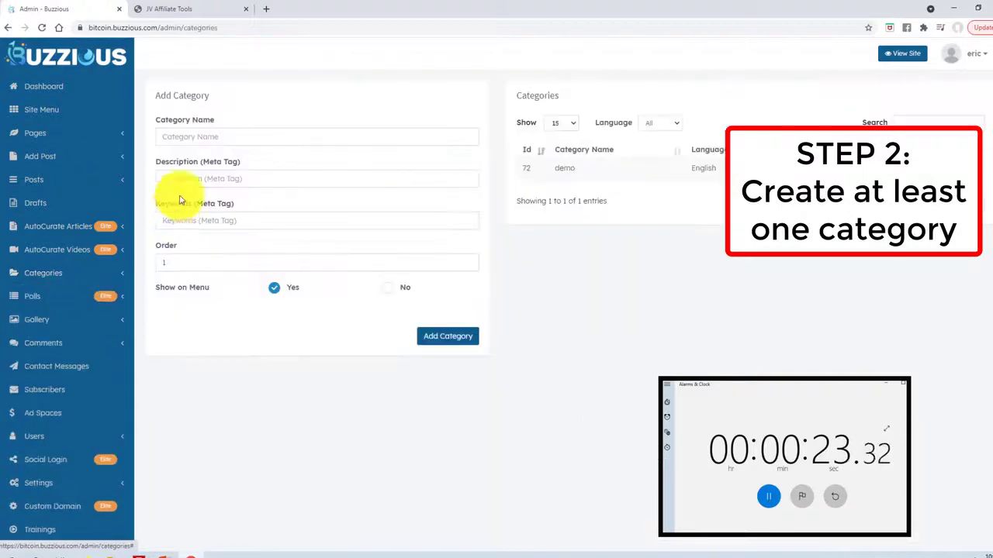
pyautogui.click(195, 133)
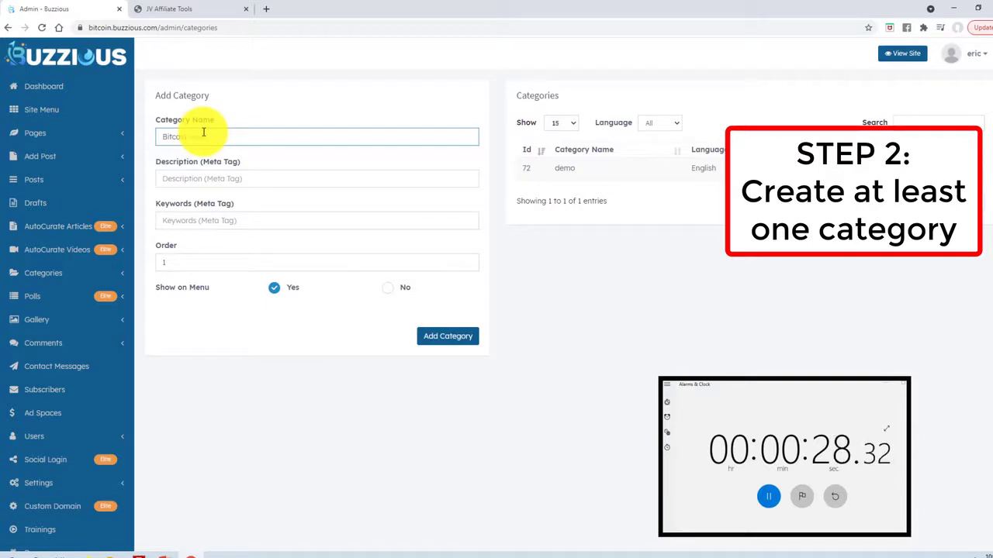
pyautogui.click(451, 340)
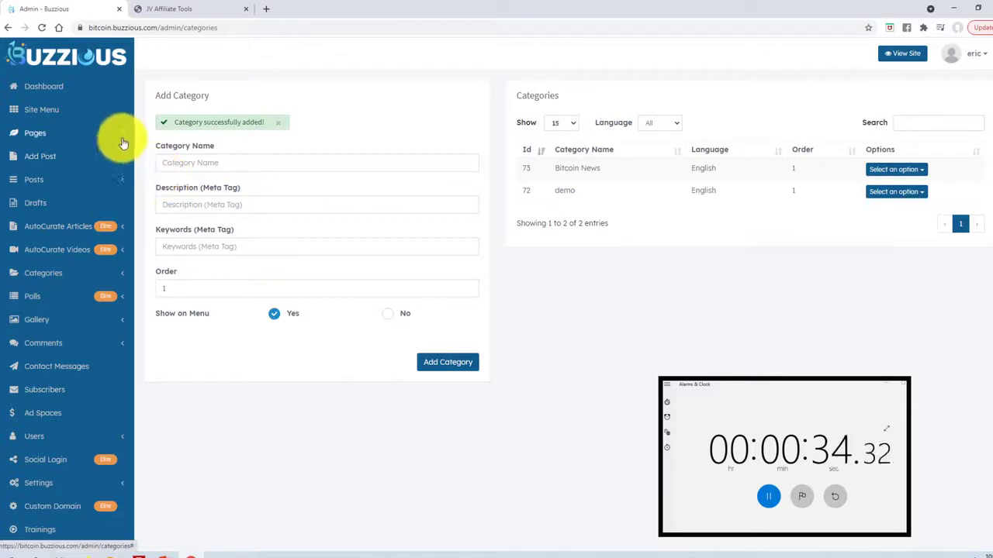
pyautogui.click(44, 157)
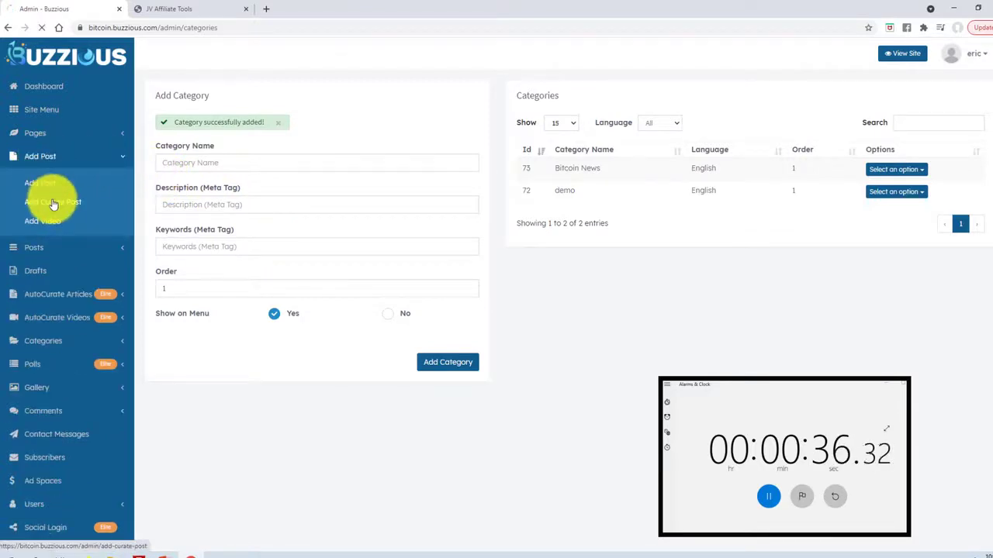
# Start a curated post sourced from Bloomberg and filed under Bitcoin News.
pyautogui.click(53, 204)
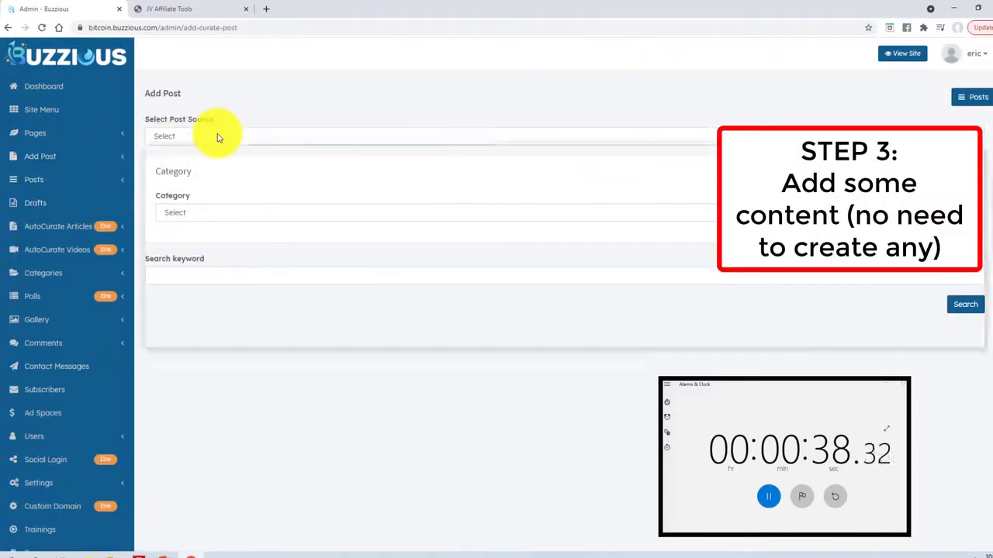
pyautogui.click(218, 138)
pyautogui.click(186, 170)
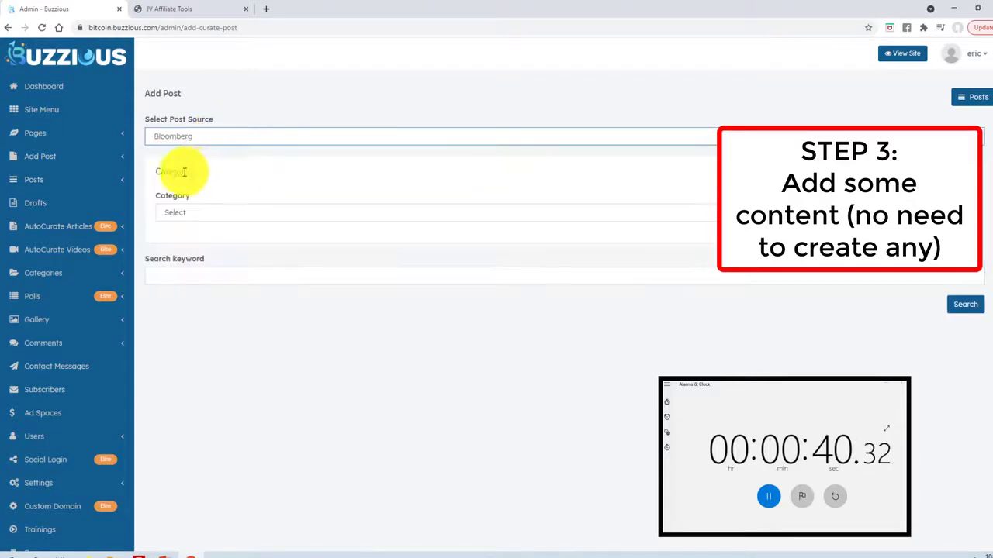
pyautogui.click(202, 214)
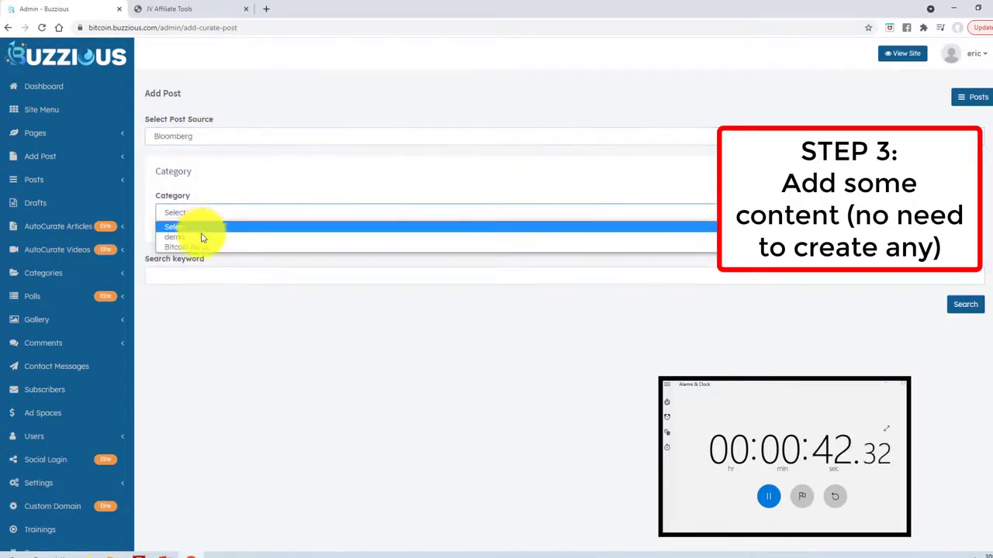
pyautogui.click(197, 247)
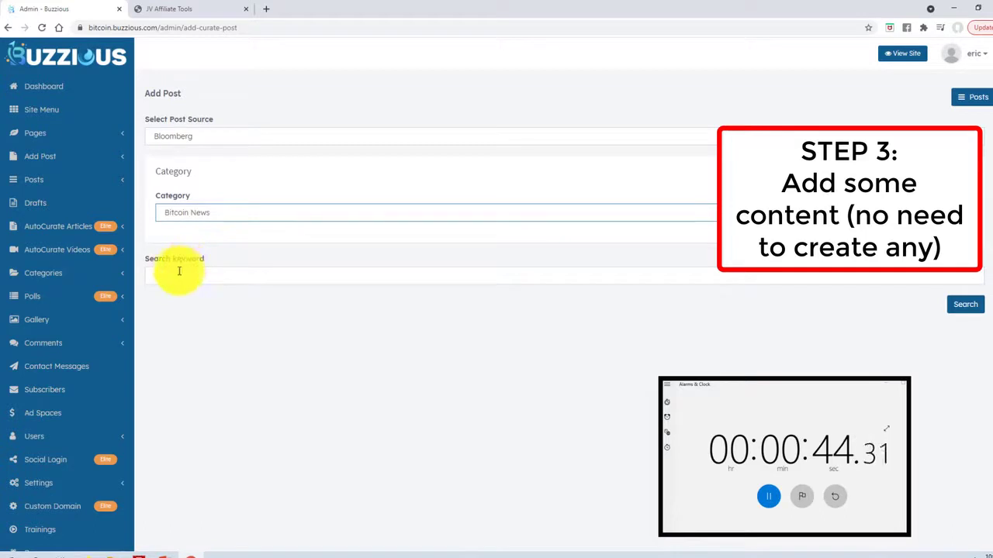
# Search Bloomberg for bitcoin and add 'Money Stuff: Tesla Sold Some Bitcoins' as a post.
pyautogui.click(178, 271)
pyautogui.click(160, 301)
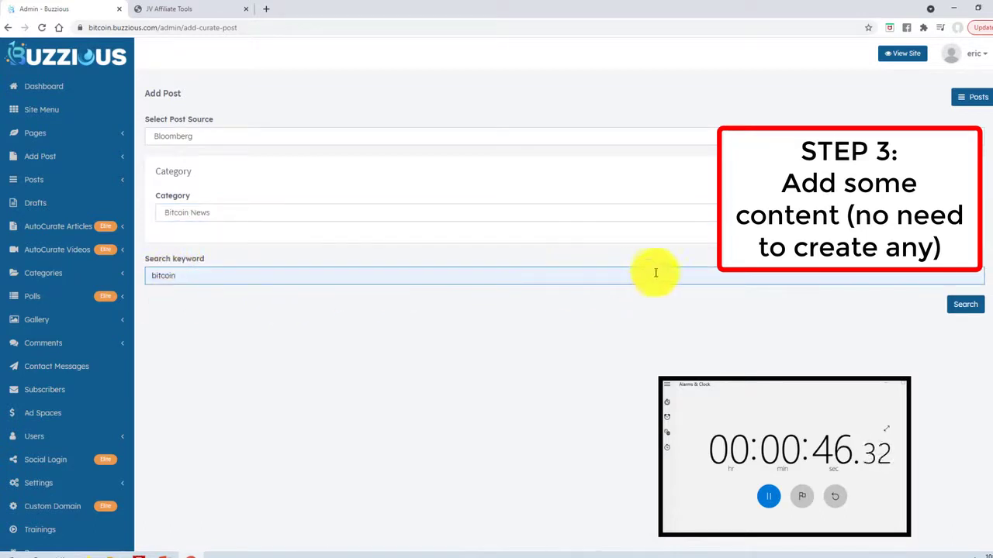
pyautogui.click(959, 307)
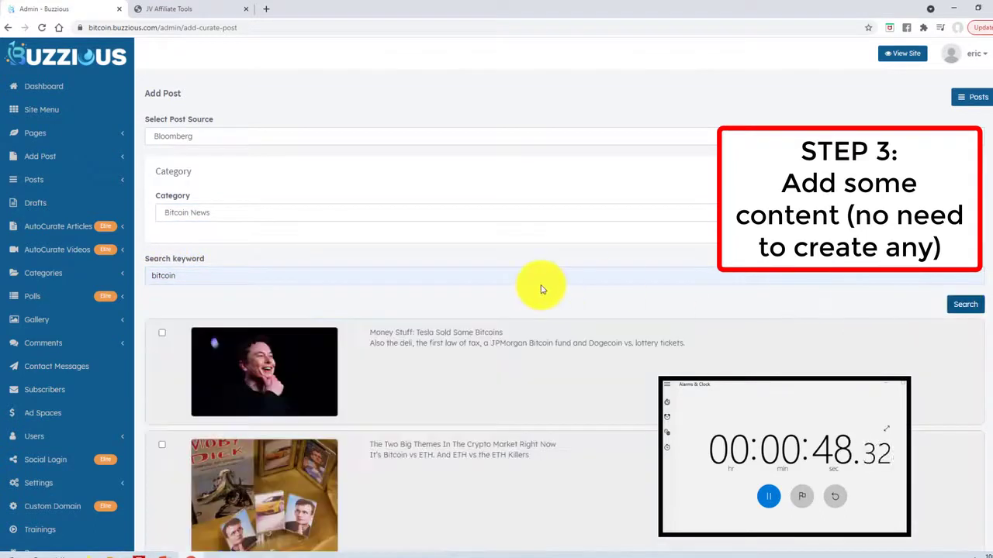
pyautogui.click(160, 334)
pyautogui.scroll(-12, 987, 382)
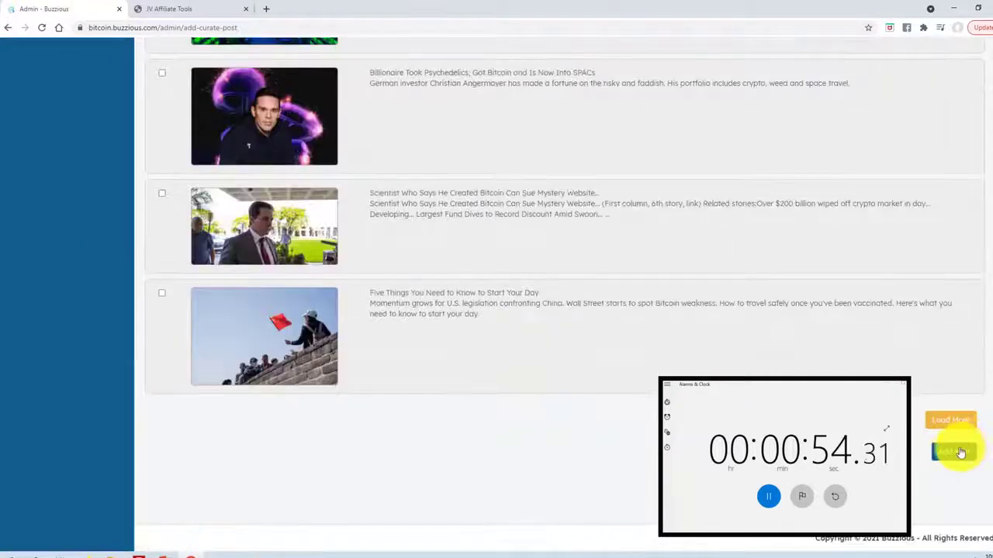
pyautogui.click(954, 451)
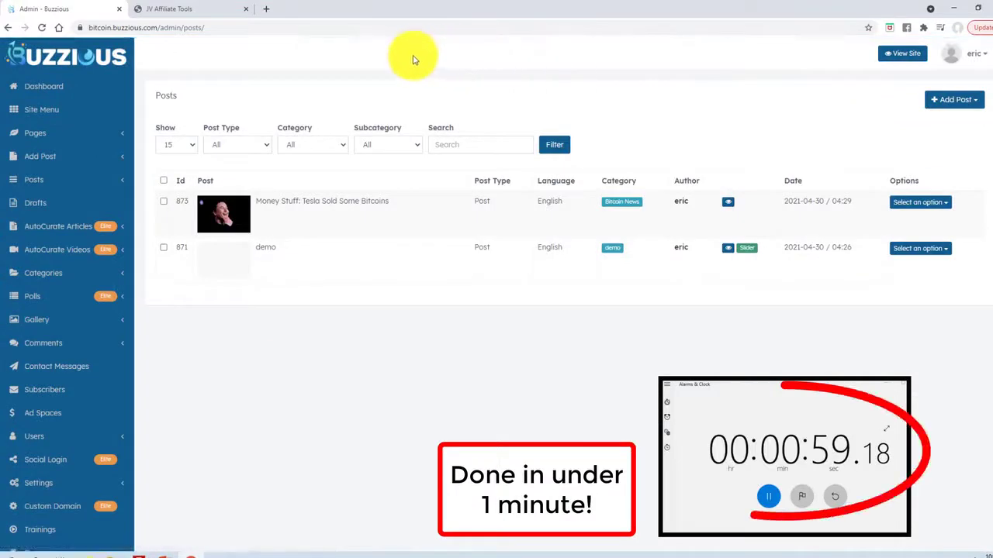
# View the live site and read the 'Money Stuff: Tesla Sold Some Bitcoins' article.
pyautogui.click(905, 53)
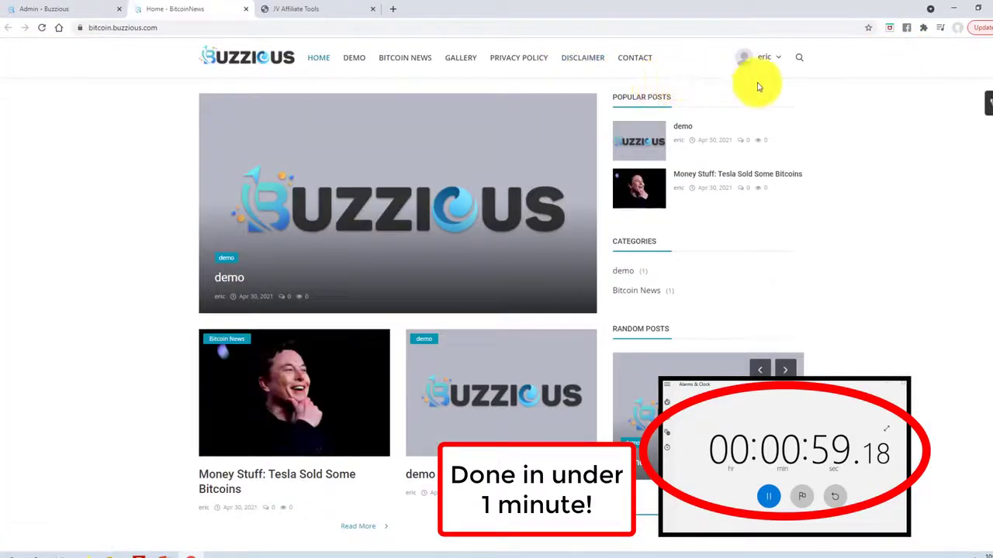
pyautogui.scroll(-1, 988, 103)
pyautogui.scroll(1, 988, 102)
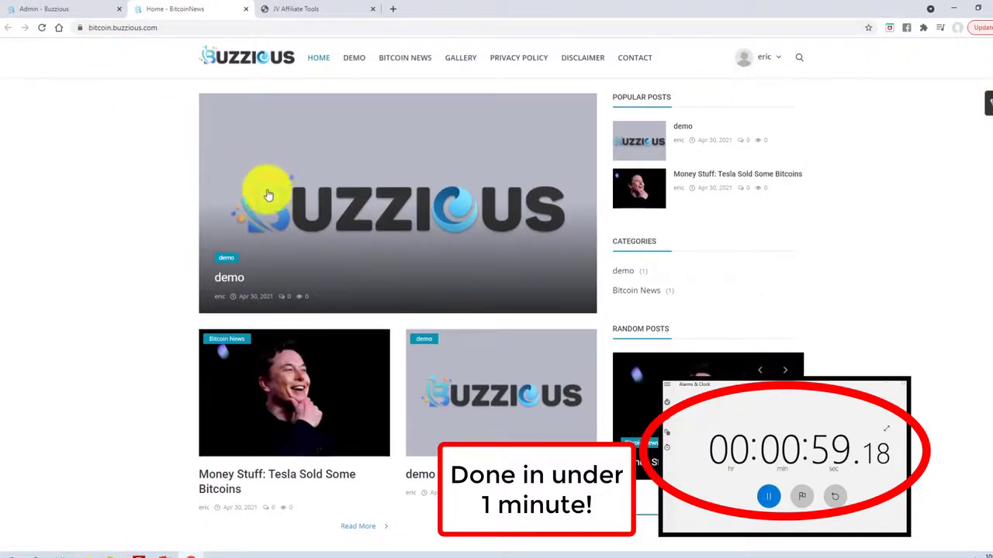
pyautogui.scroll(-2, 264, 210)
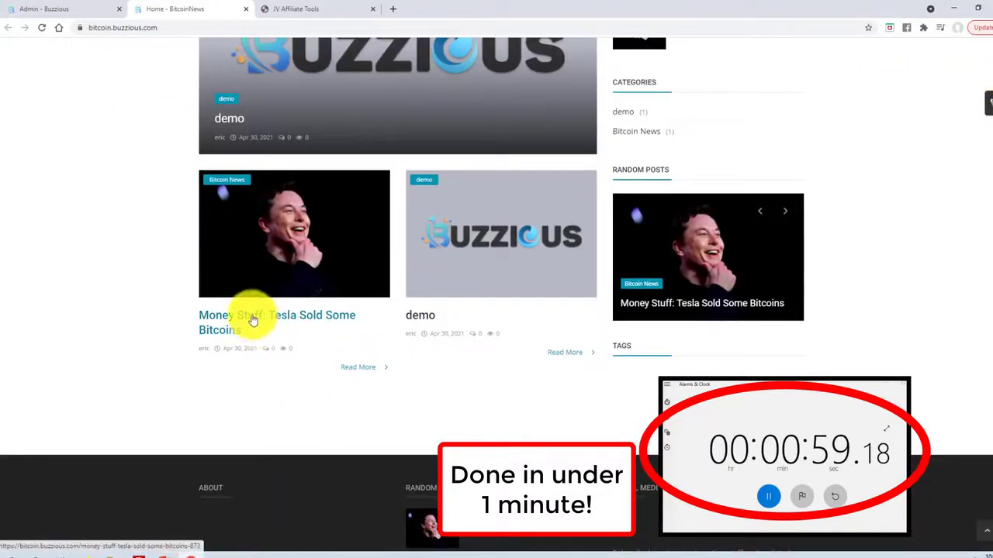
pyautogui.click(249, 319)
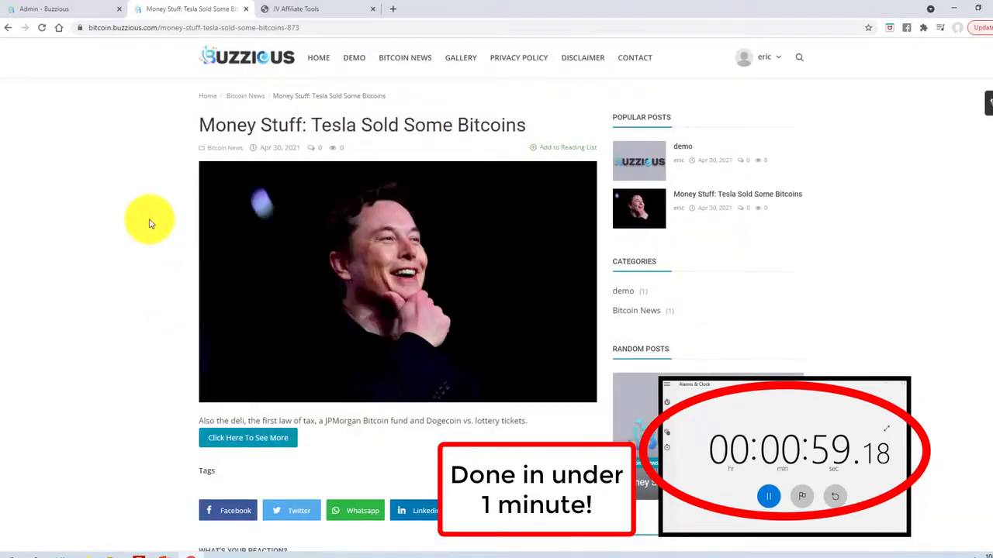
pyautogui.scroll(-4, 150, 221)
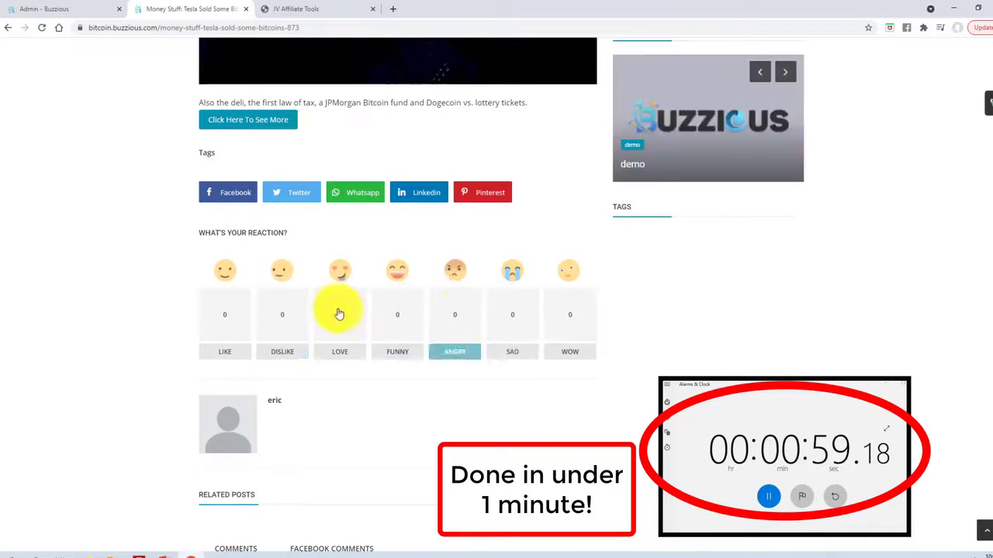
pyautogui.scroll(-4, 434, 369)
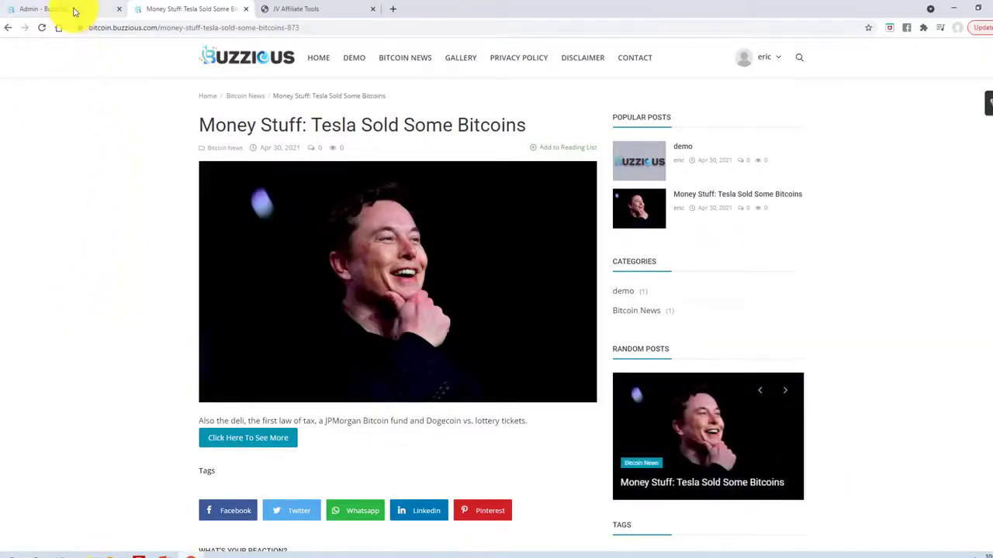
# Return to the admin and open the BitcoinNews site's edit page from Your Sites.
pyautogui.click(73, 9)
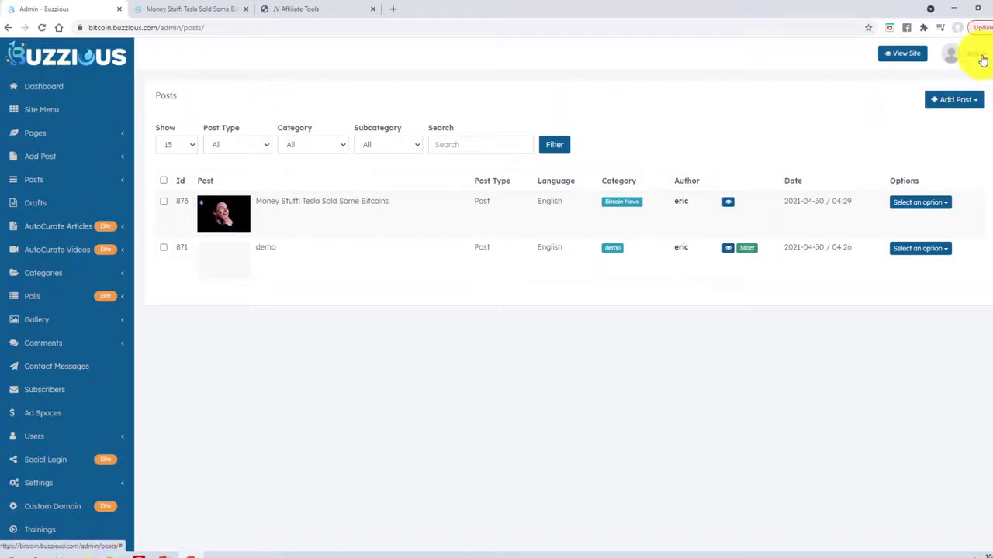
pyautogui.click(978, 55)
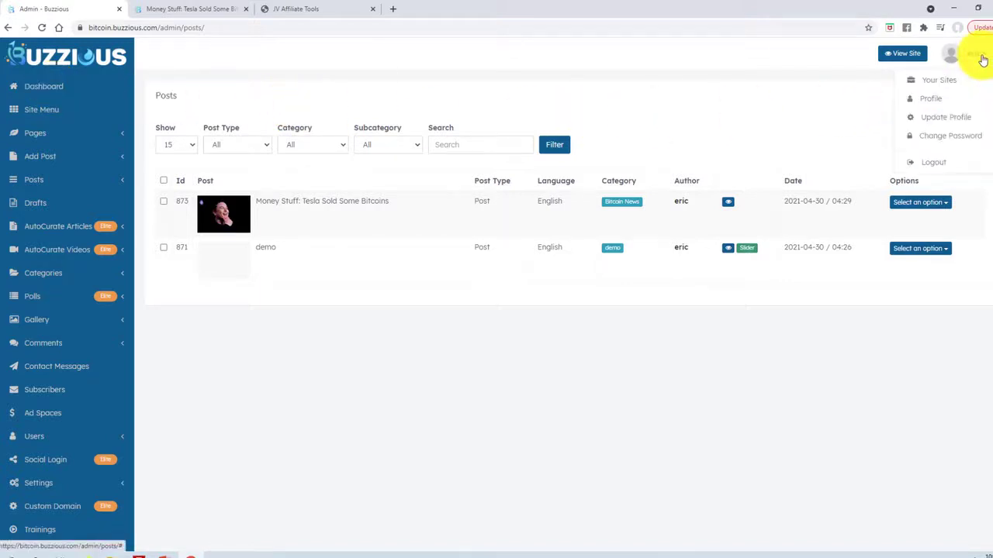
pyautogui.click(946, 84)
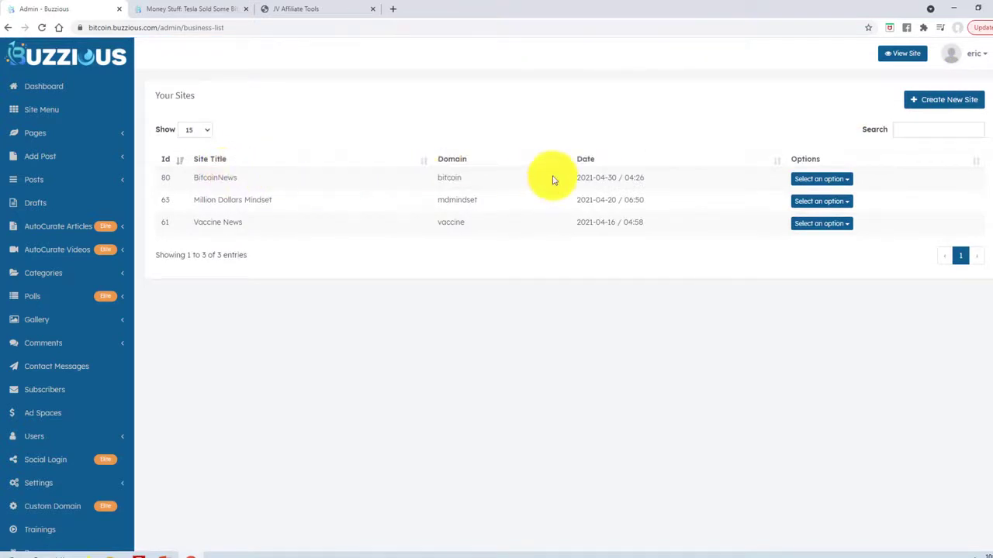
pyautogui.click(825, 179)
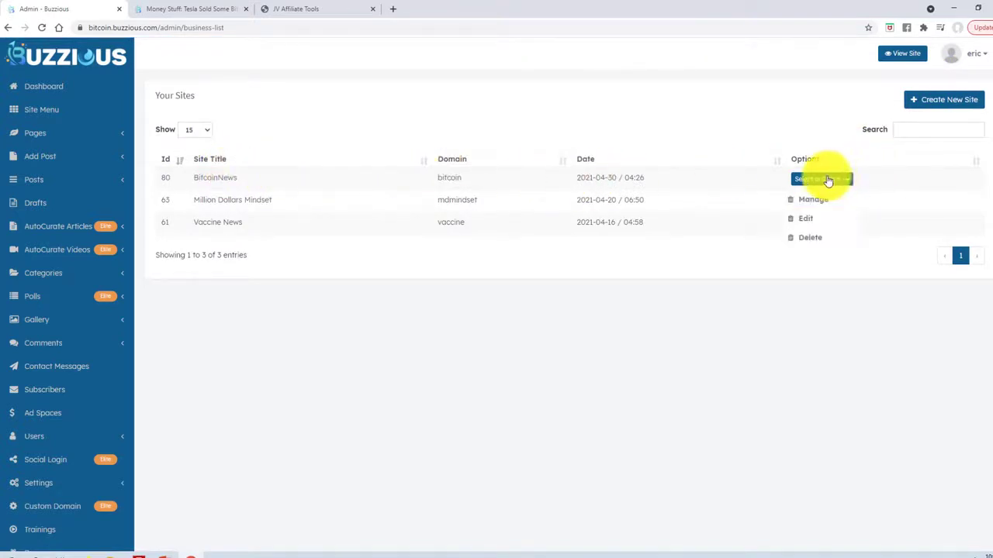
pyautogui.click(811, 220)
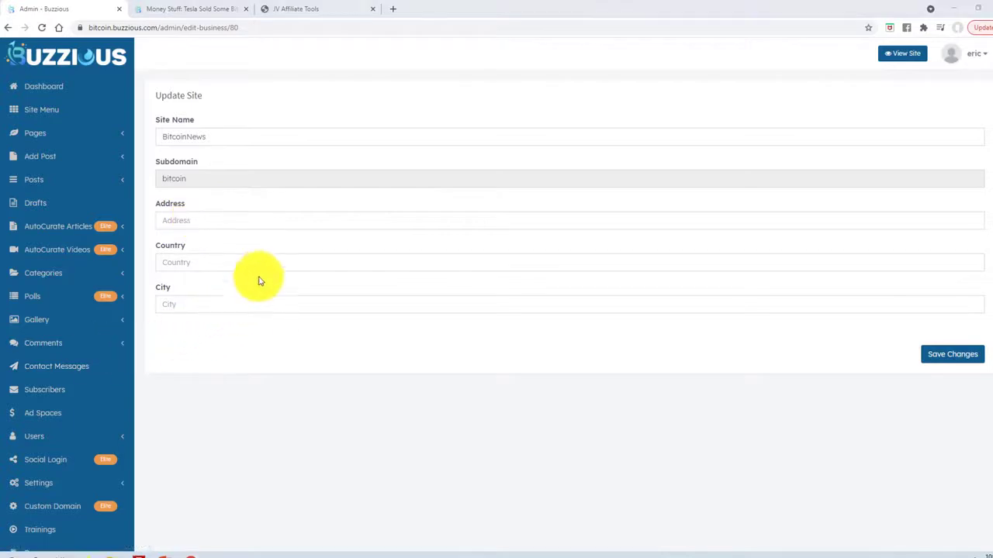
# Fill in the street address, country USA and city Fort Collins, rename the site 'Bitcoin News', and save.
pyautogui.click(217, 220)
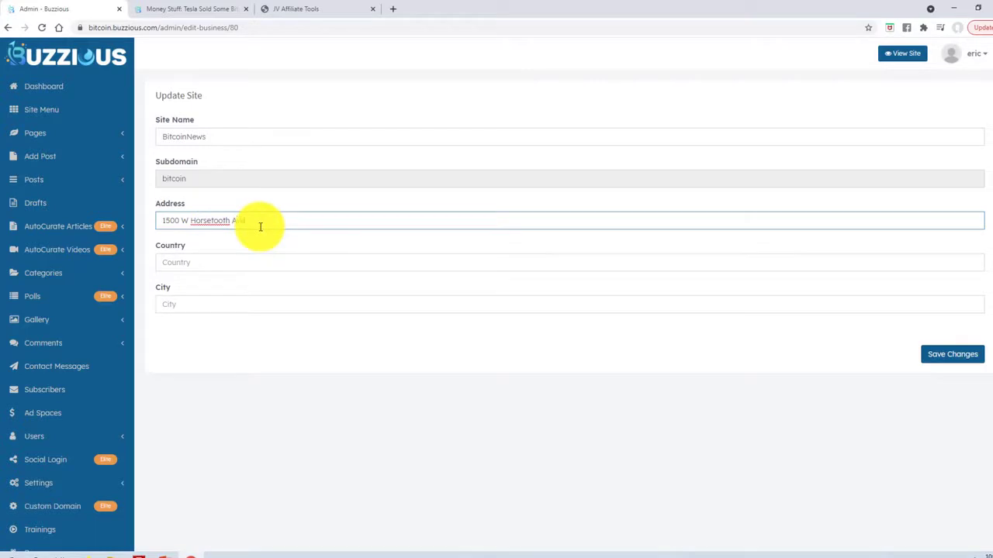
pyautogui.click(192, 262)
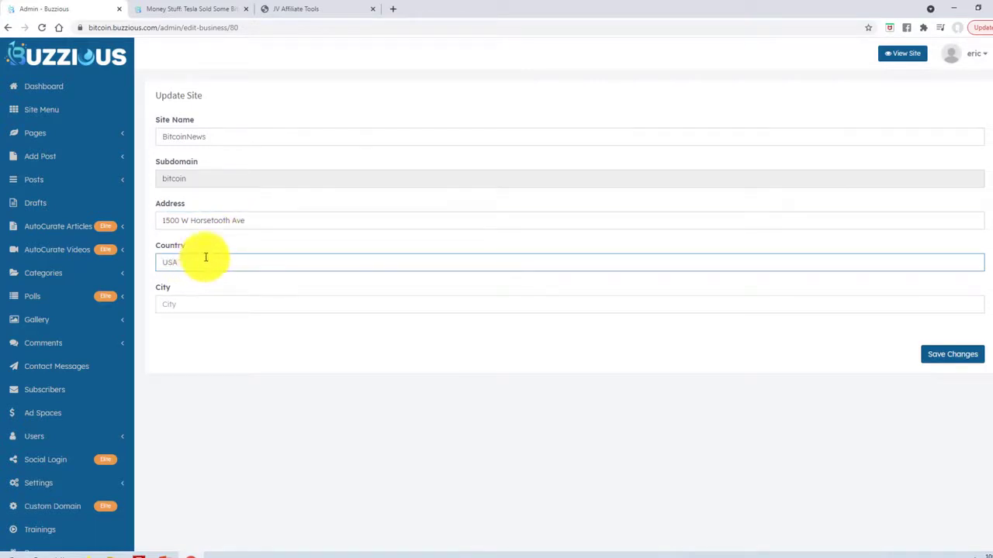
pyautogui.click(185, 307)
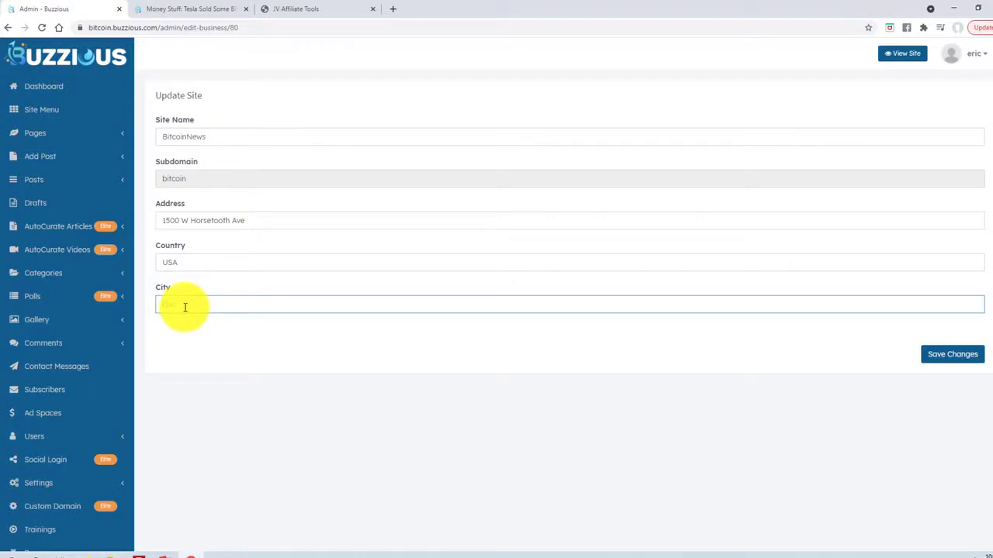
pyautogui.write('Fort Collins')
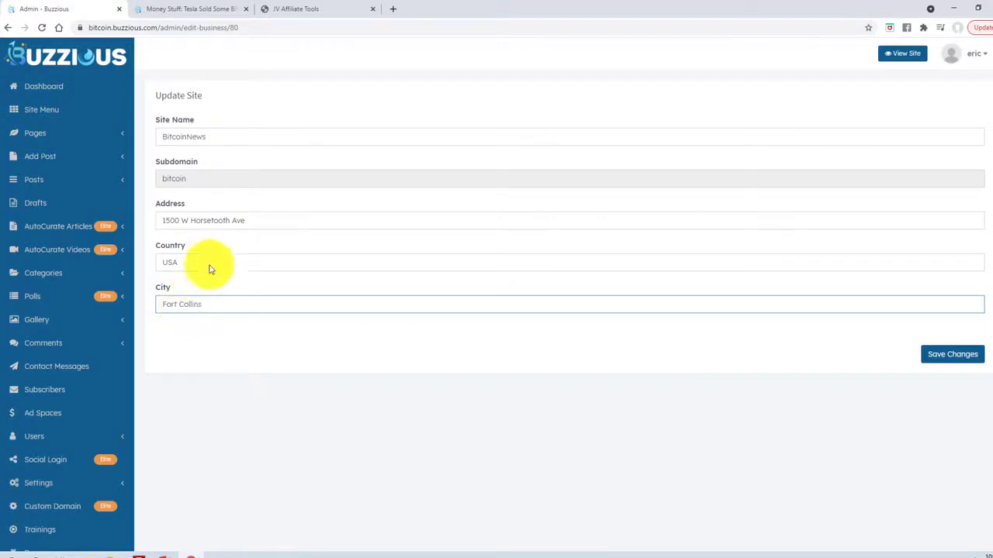
pyautogui.click(186, 136)
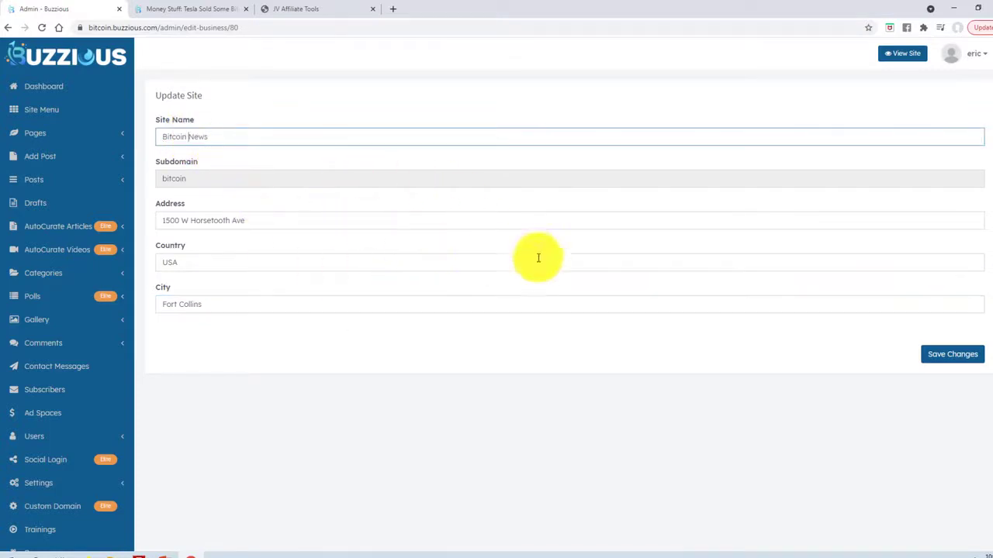
pyautogui.click(942, 358)
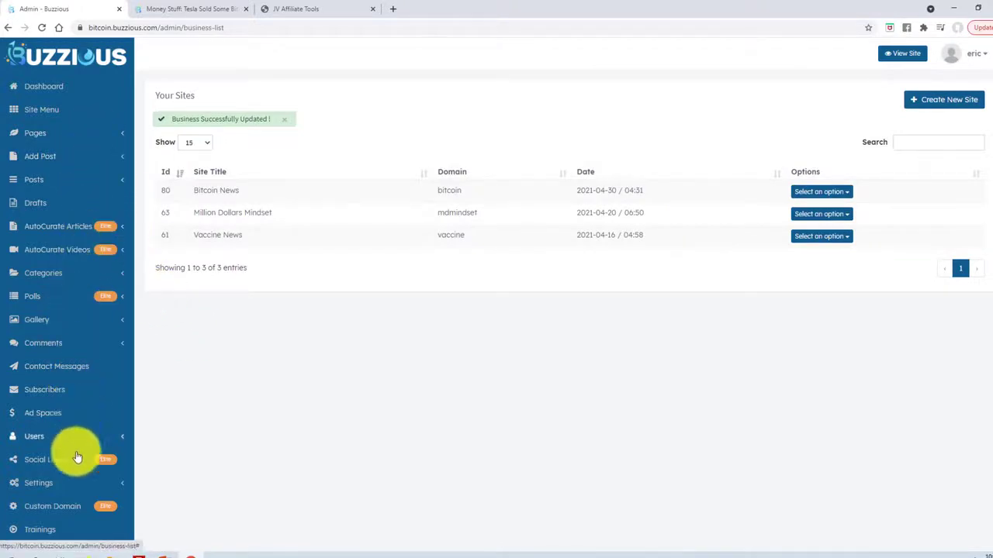
# Expand Pages in the sidebar to list the site's five default pages.
pyautogui.click(118, 136)
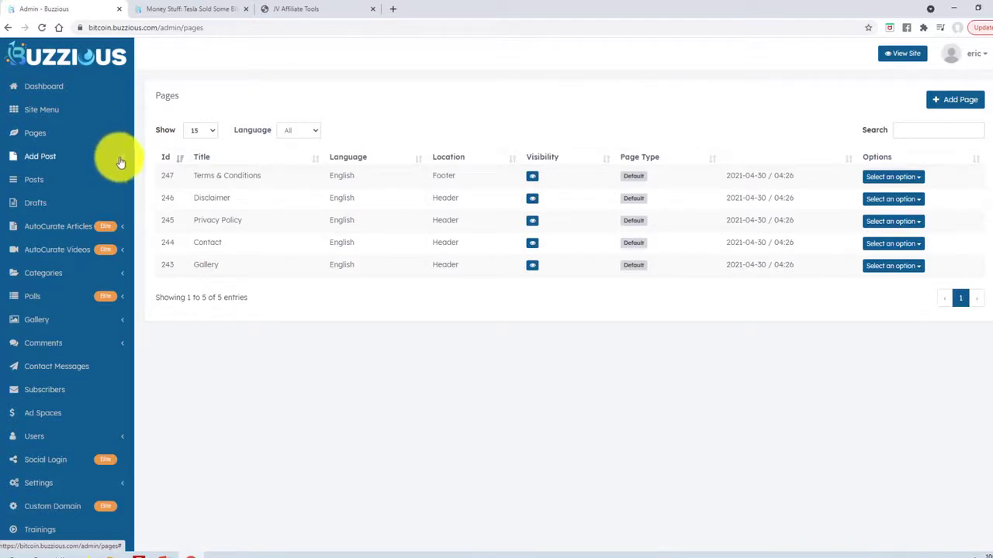
# Expand Add Post in the sidebar to reach the blank Add Post form.
pyautogui.click(45, 159)
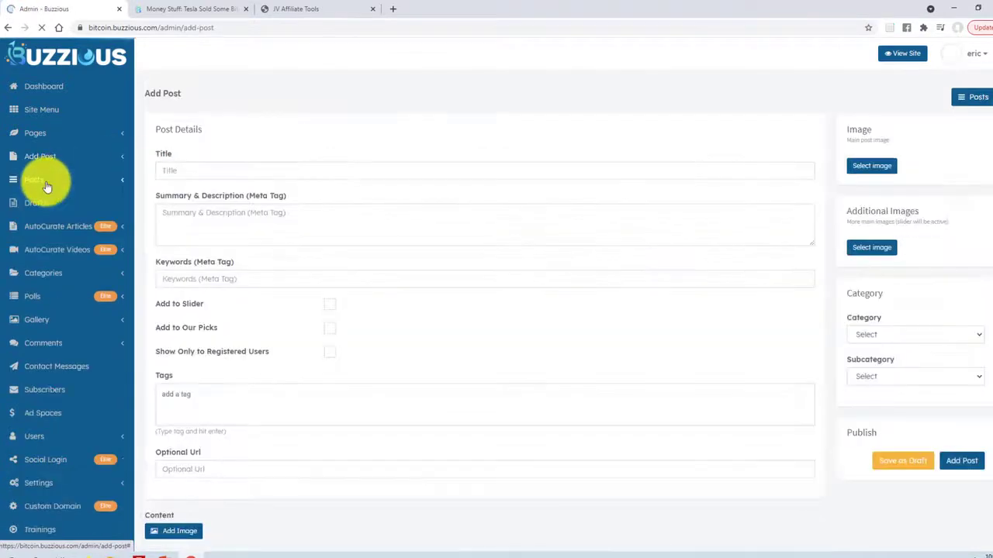
pyautogui.click(103, 181)
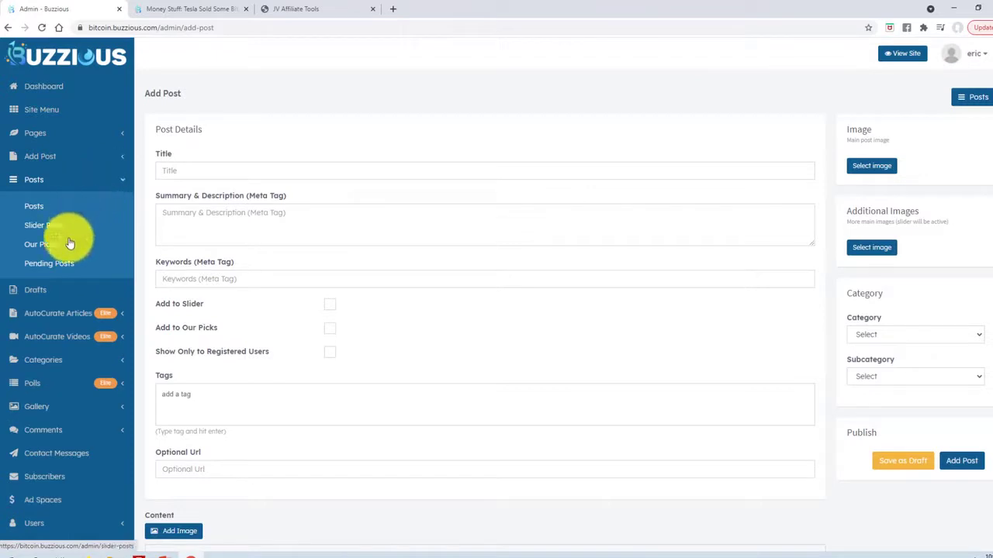
pyautogui.click(74, 159)
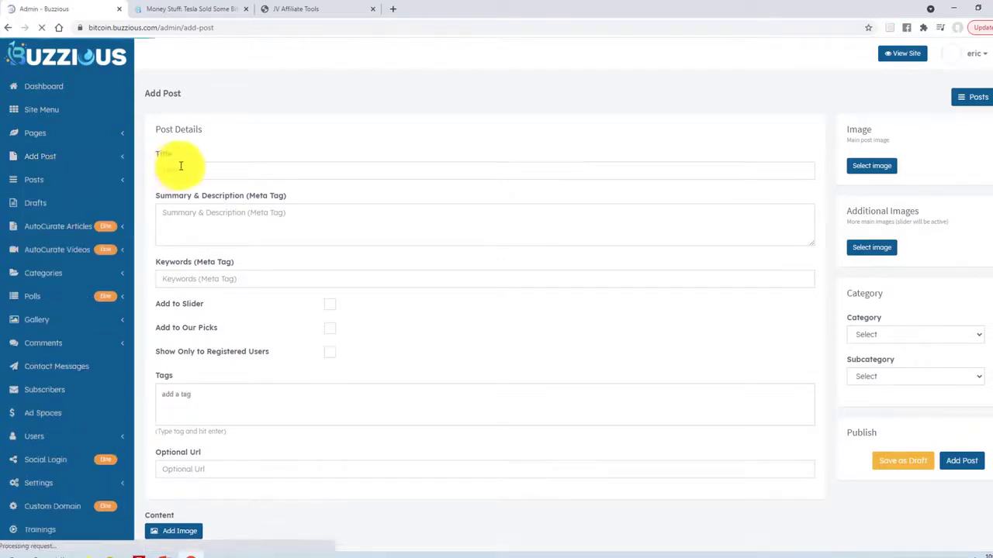
# Title the post 'Bitcoin news for today's date'.
pyautogui.click(214, 155)
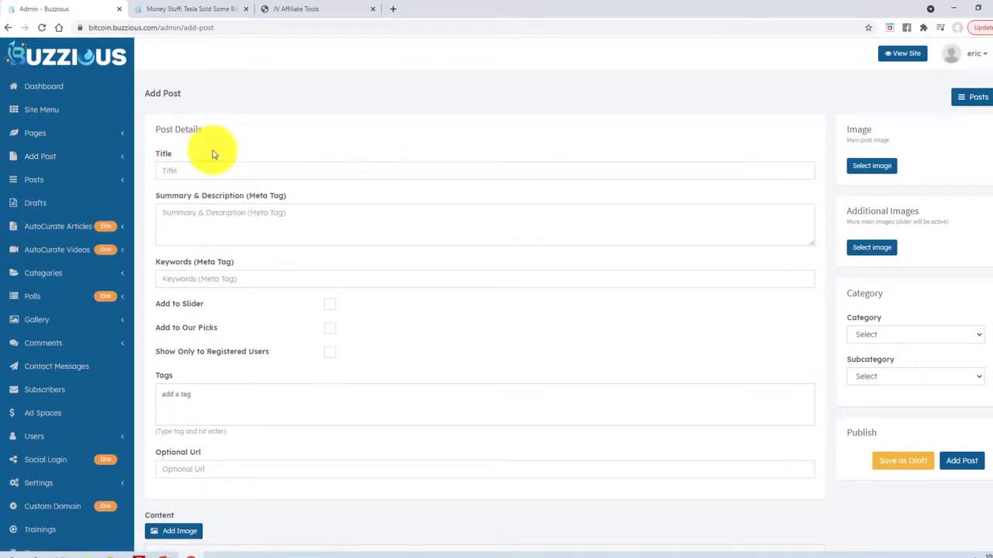
pyautogui.click(201, 167)
pyautogui.write('B')
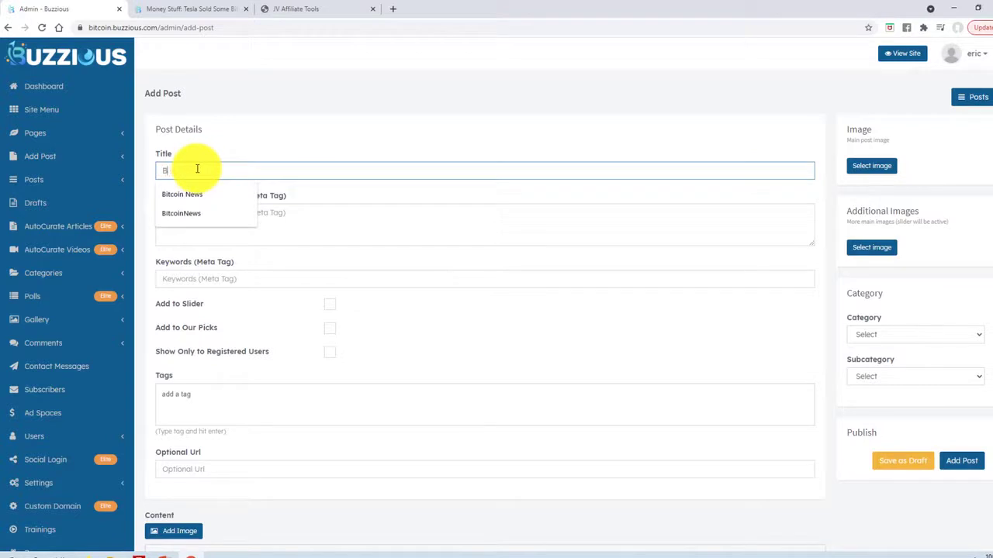
pyautogui.write('it')
pyautogui.write('coin ')
pyautogui.write('P')
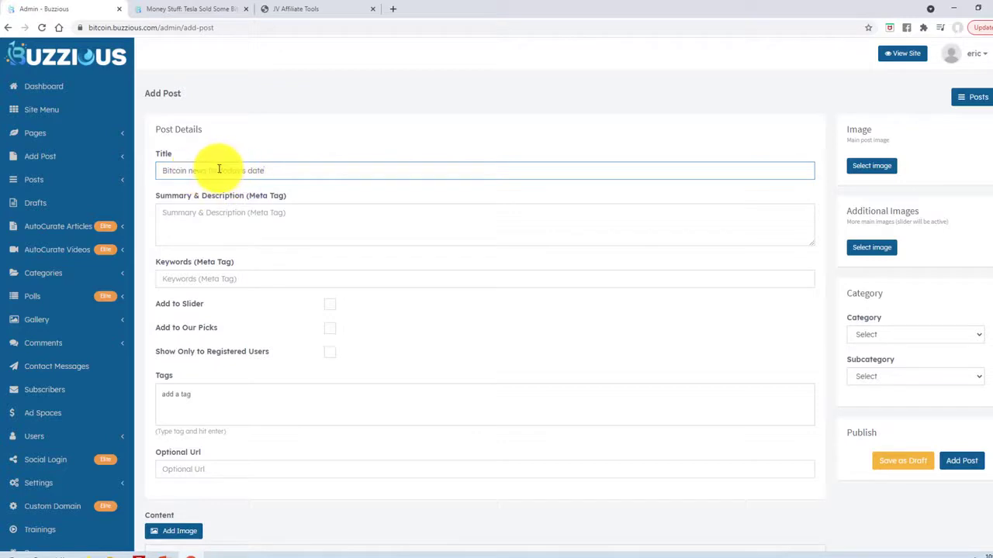
pyautogui.moveTo(221, 170); pyautogui.dragTo(287, 170)
pyautogui.click(215, 170)
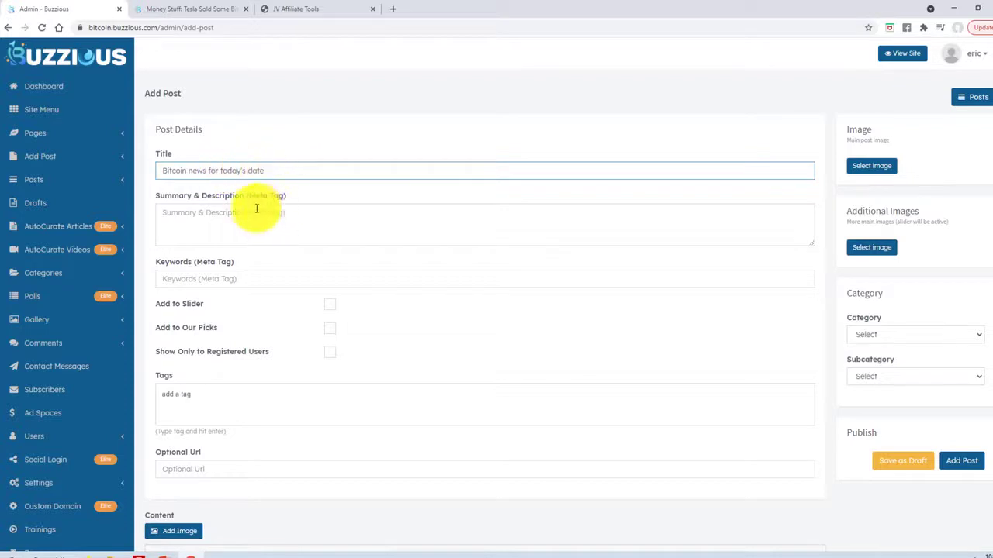
# Fill in the post's summary and keywords.
pyautogui.click(214, 217)
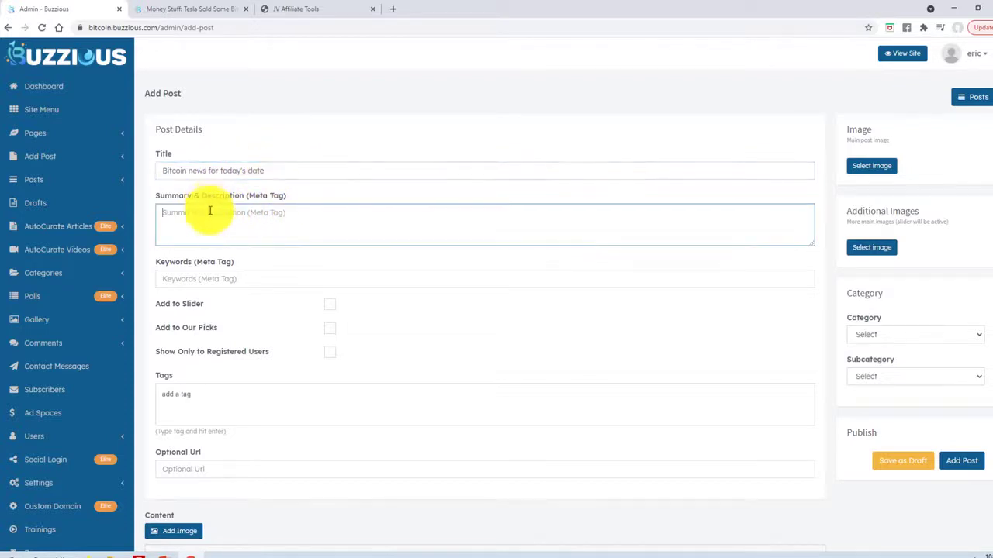
pyautogui.scroll(-1, 197, 230)
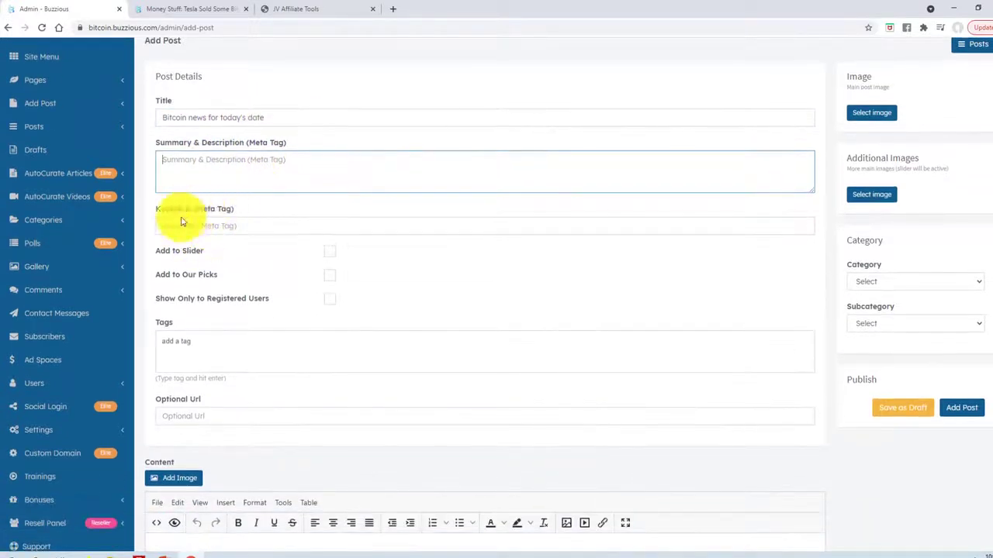
pyautogui.click(190, 226)
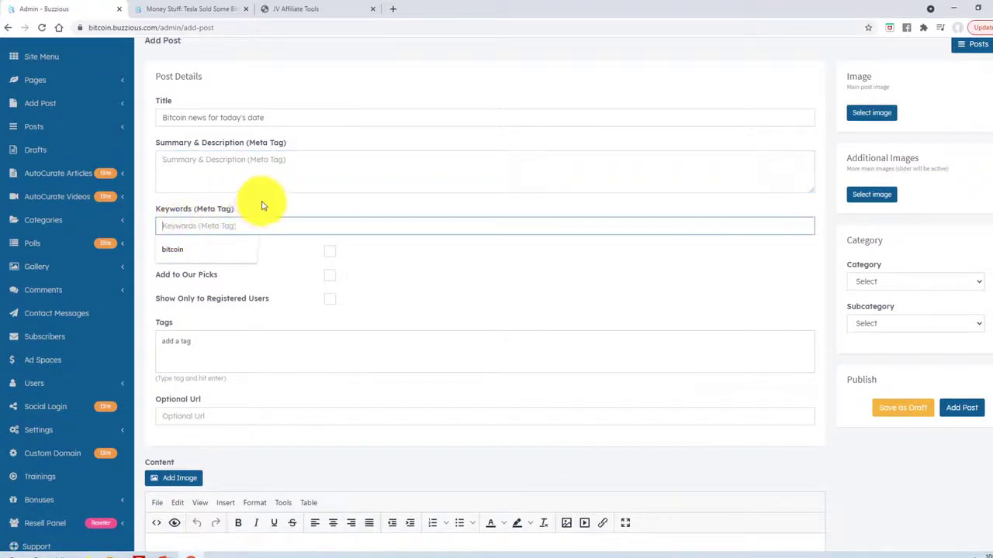
pyautogui.click(263, 202)
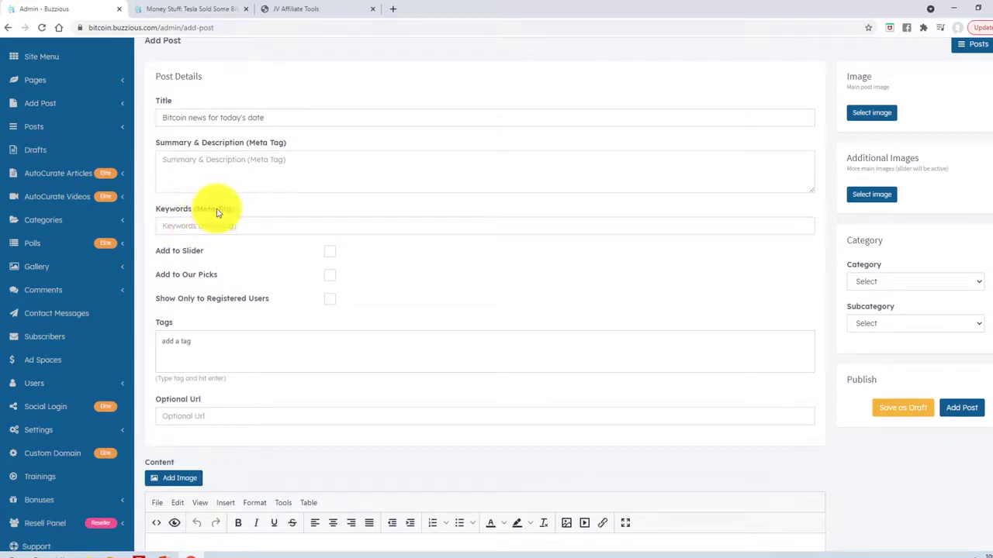
pyautogui.scroll(1, 247, 261)
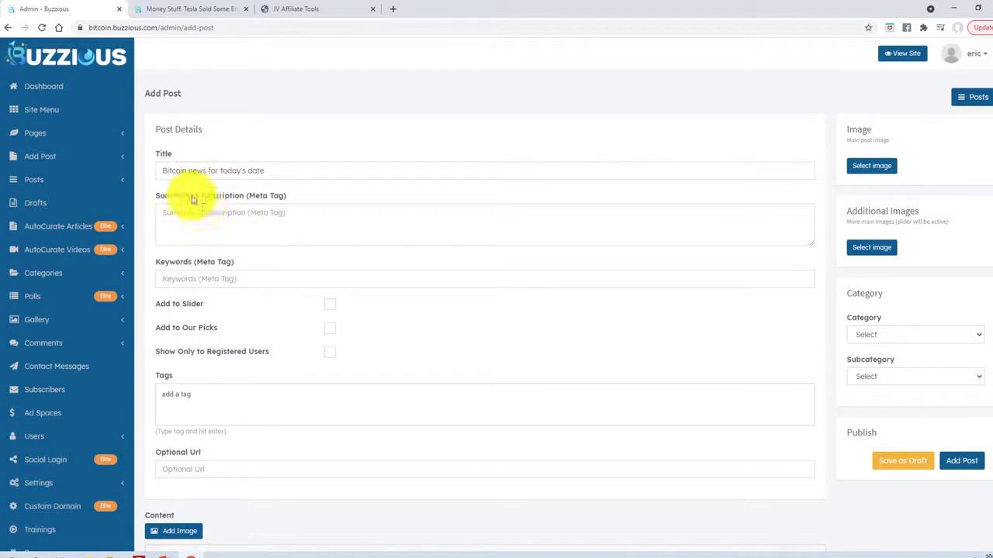
pyautogui.scroll(-1, 310, 267)
pyautogui.scroll(-1, 310, 267)
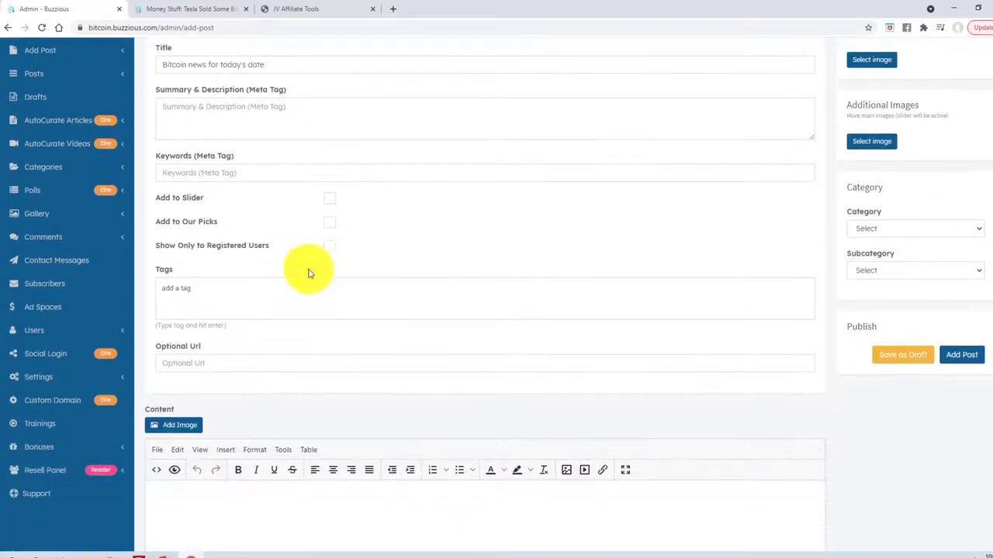
# Switch on Add to Slider and scroll down to the Content editor.
pyautogui.click(330, 200)
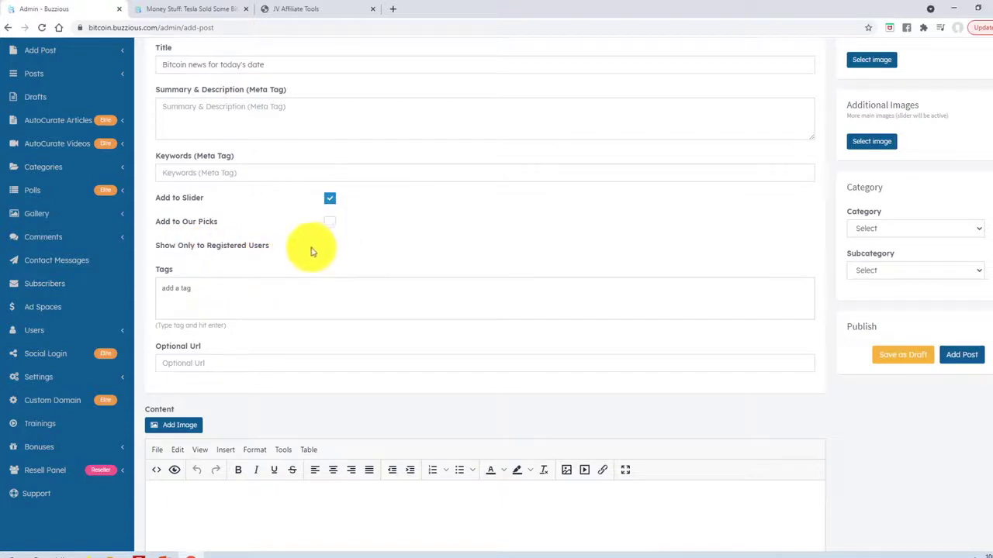
pyautogui.scroll(3, 377, 266)
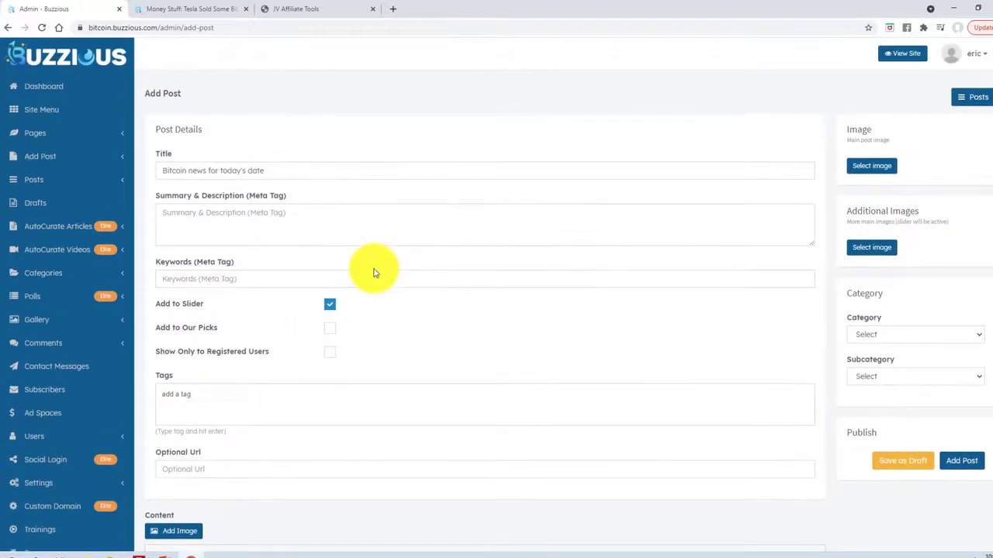
pyautogui.scroll(-5, 376, 283)
pyautogui.scroll(4, 381, 290)
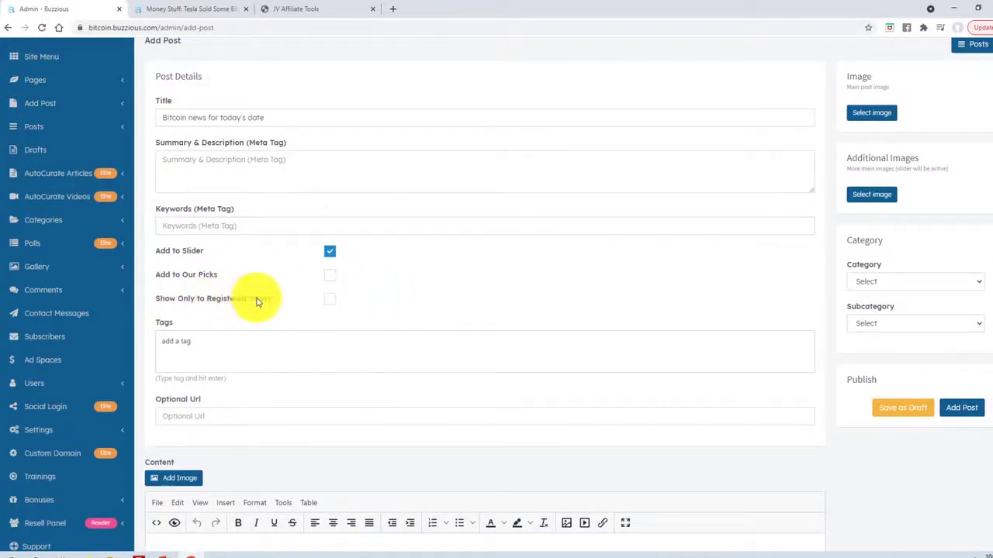
pyautogui.scroll(-3, 256, 302)
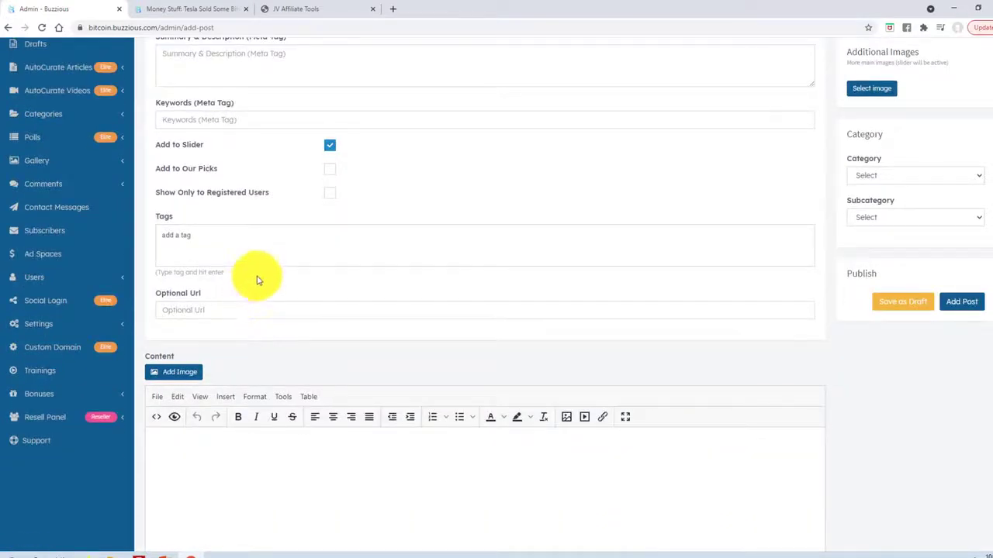
pyautogui.scroll(-5, 258, 281)
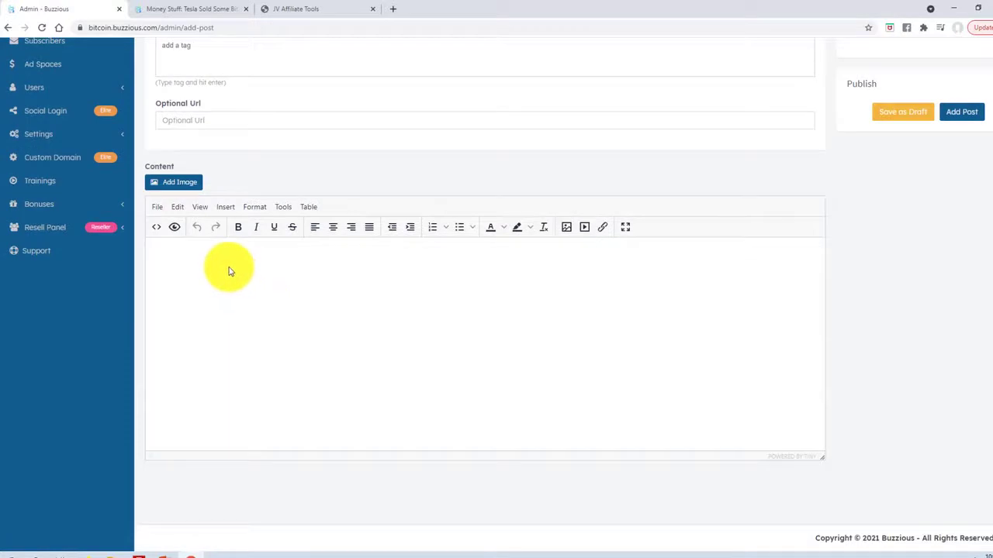
# Write the four-point bitcoin market overview in Content and correct the 'bitcojn' typo.
pyautogui.click(364, 264)
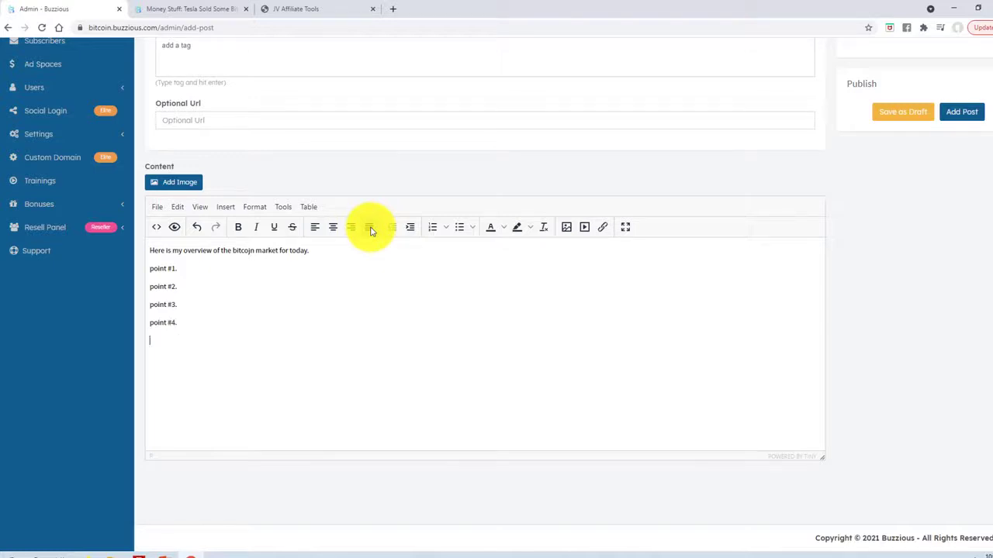
pyautogui.click(250, 252)
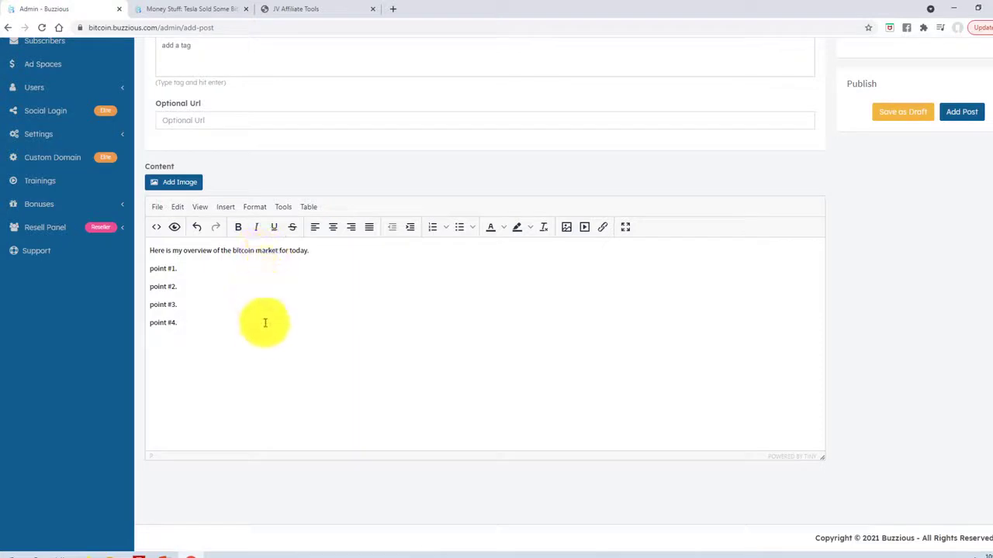
pyautogui.click(250, 342)
pyautogui.scroll(1, 275, 333)
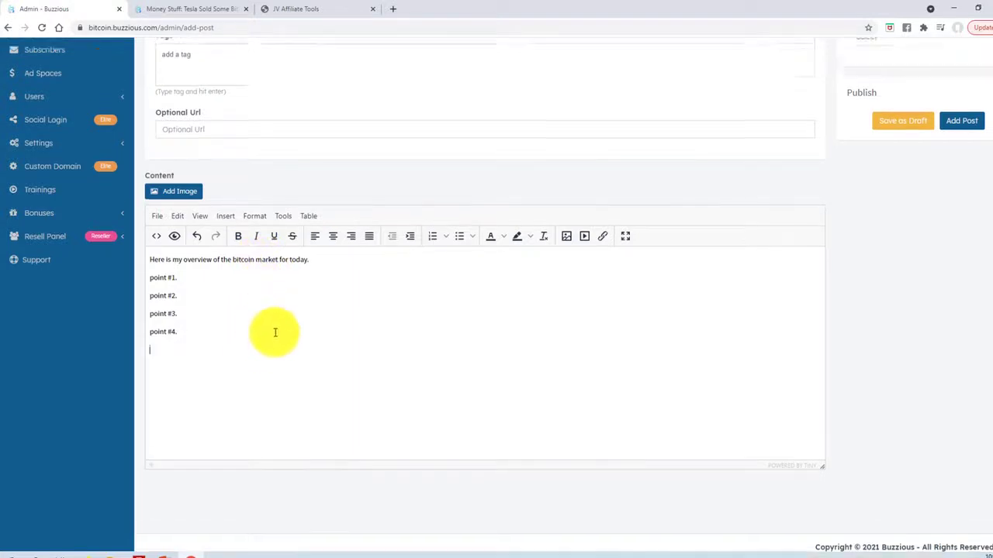
pyautogui.scroll(-1, 288, 385)
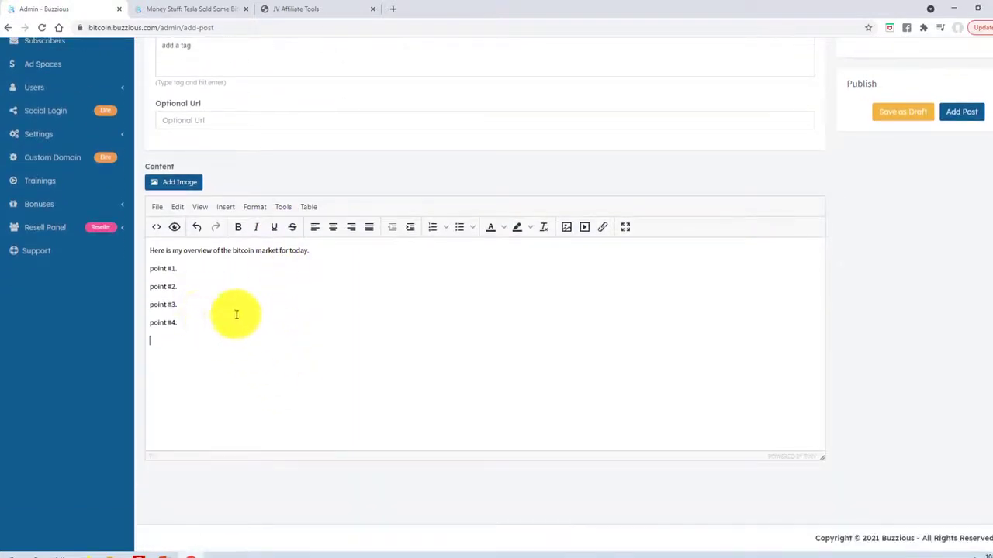
pyautogui.scroll(3, 257, 295)
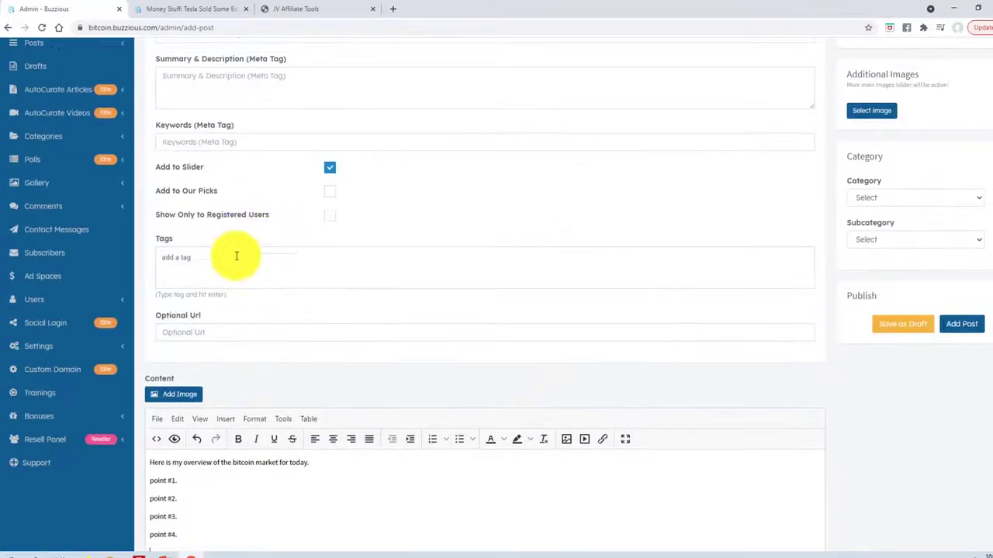
pyautogui.scroll(-3, 242, 295)
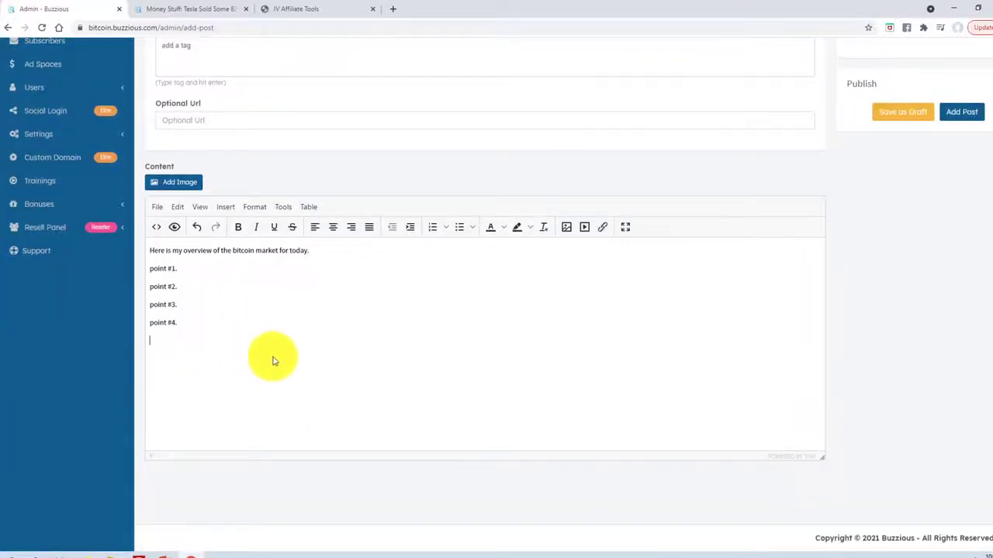
pyautogui.scroll(3, 334, 356)
pyautogui.scroll(2, 465, 305)
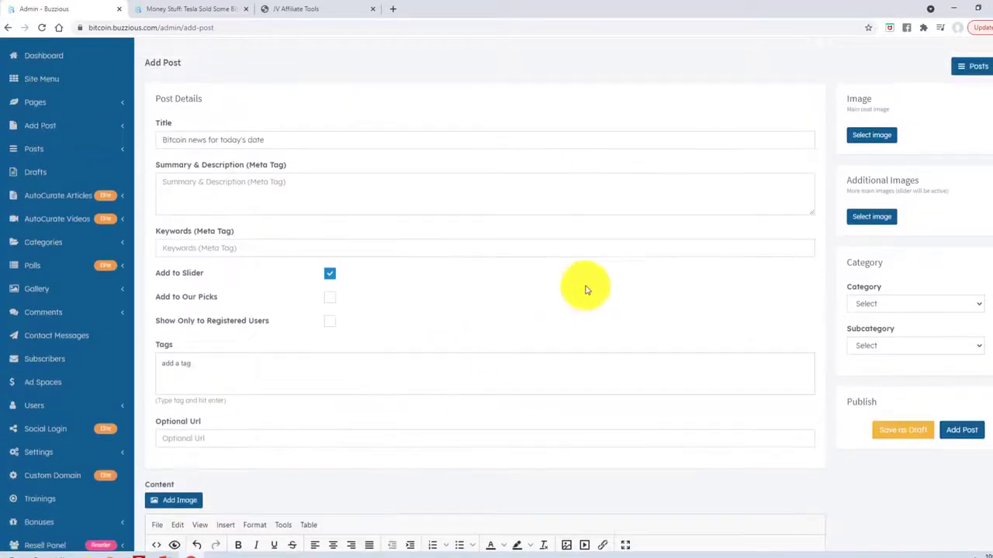
# Set the post's category to Bitcoin News.
pyautogui.click(890, 306)
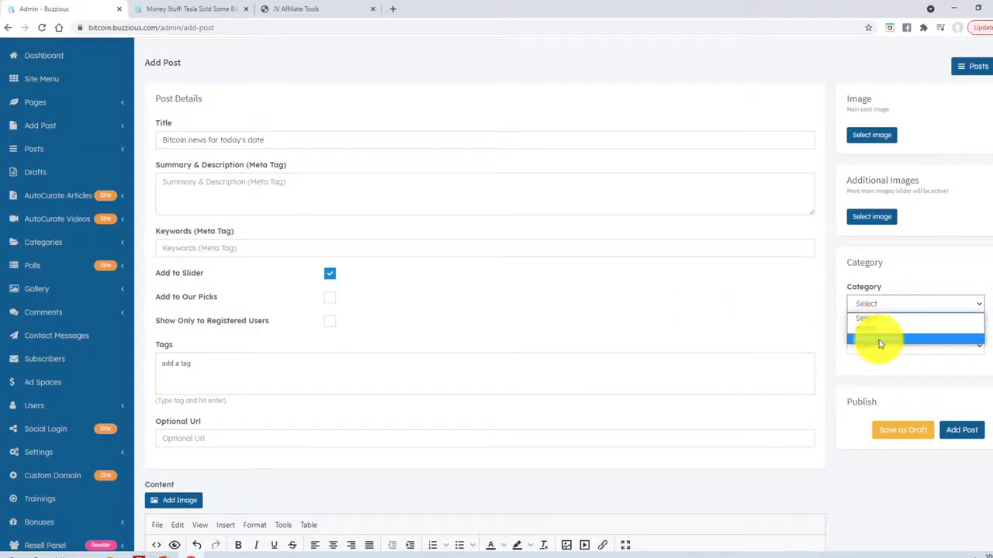
pyautogui.click(877, 343)
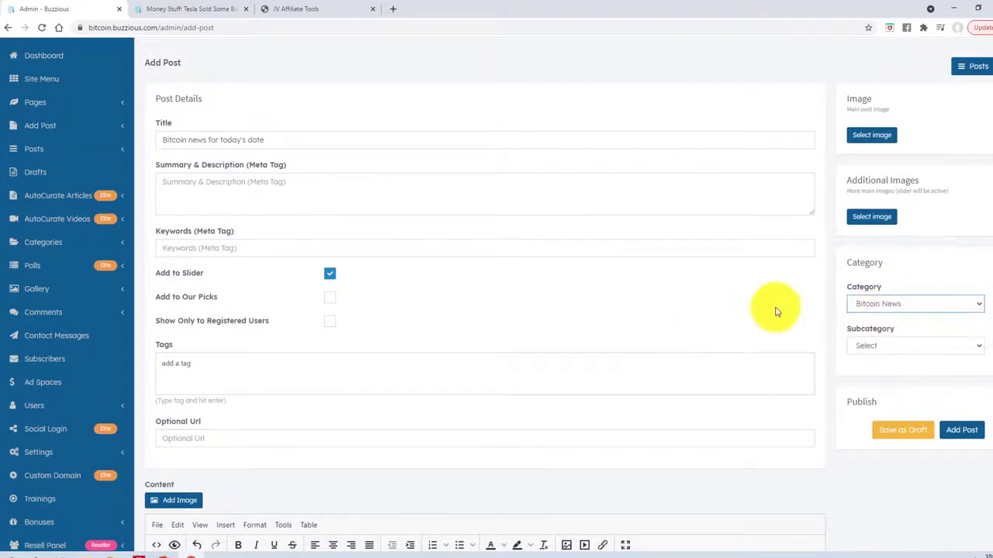
pyautogui.scroll(1, 773, 293)
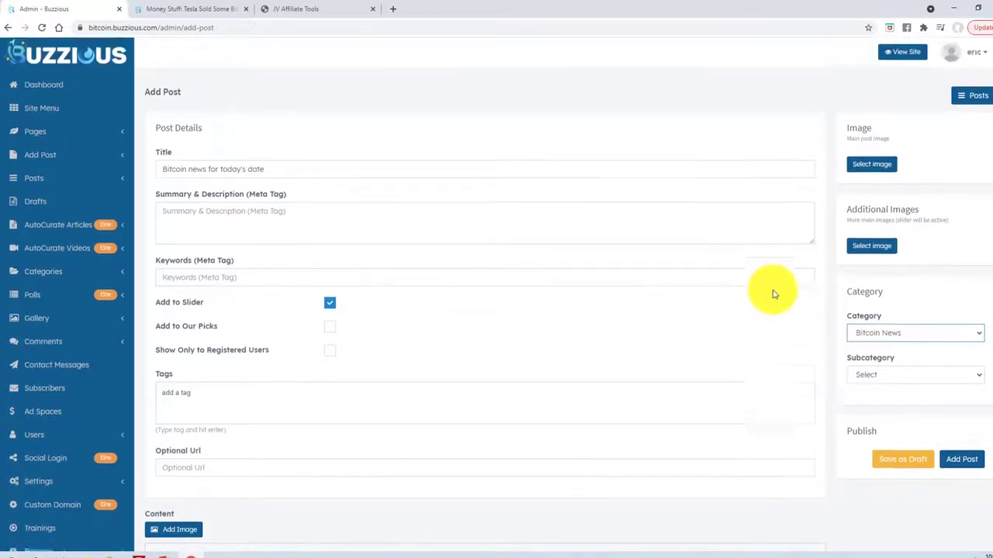
pyautogui.click(878, 169)
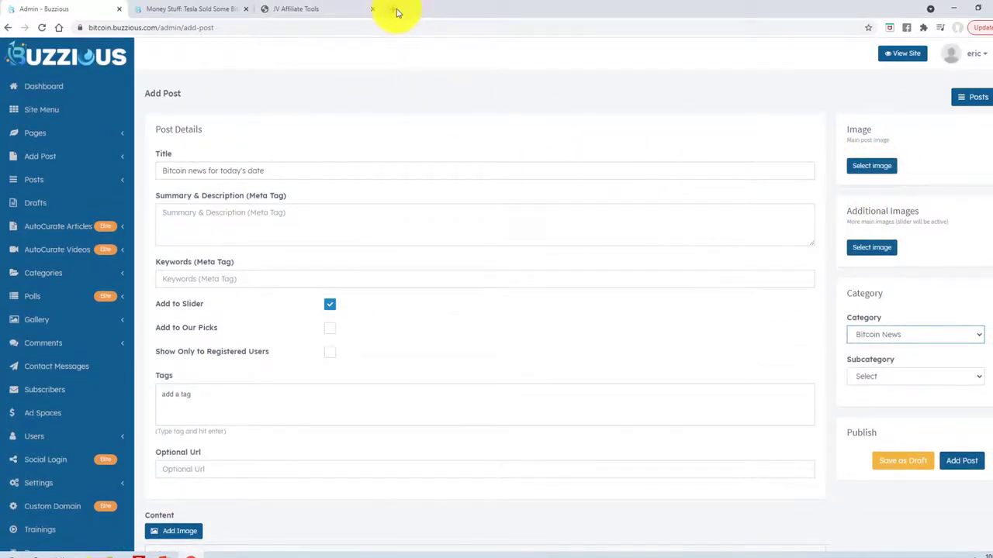
# Load pixabay.com, then start another tab with mediacloudpro.co in its address bar.
pyautogui.write('pixabay.com')
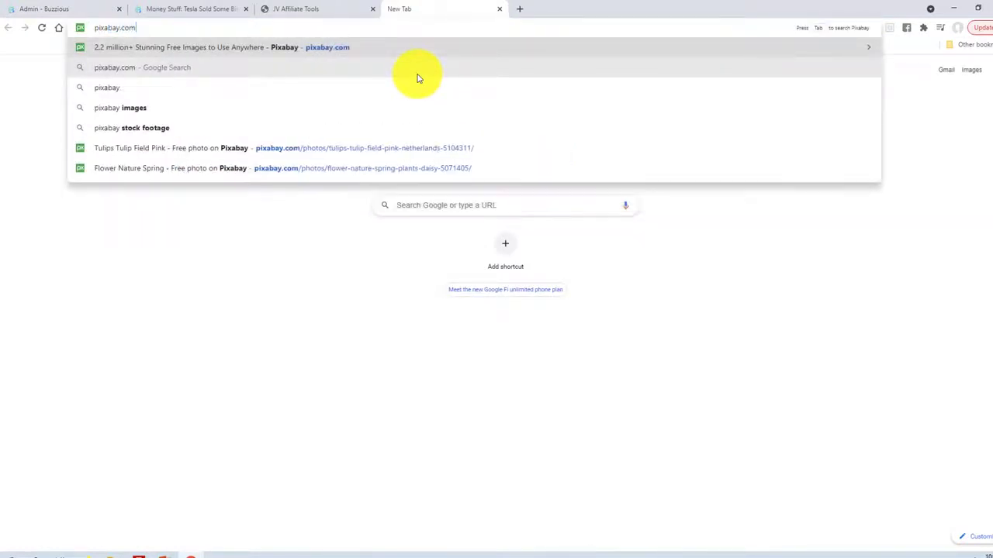
pyautogui.press('Return')
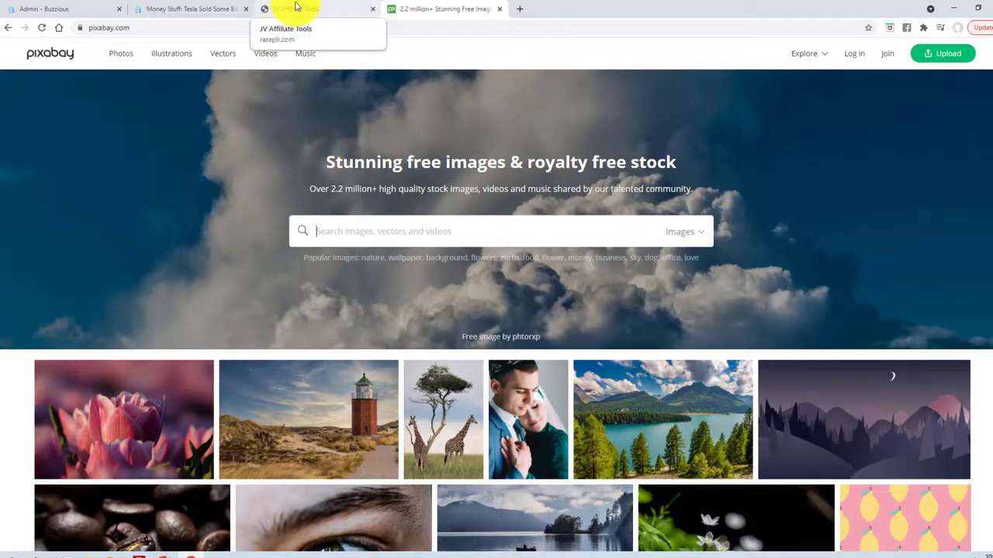
pyautogui.click(520, 8)
pyautogui.write('medi')
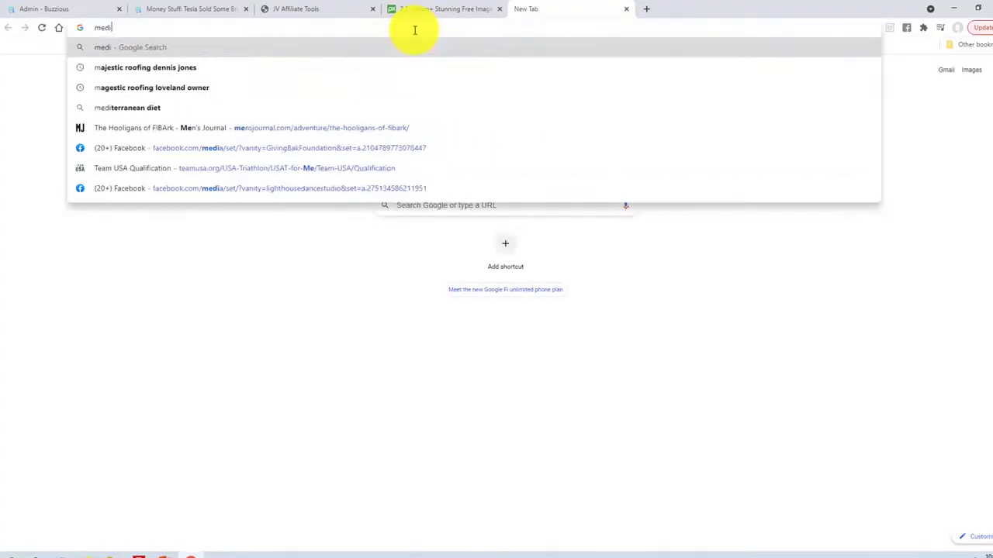
pyautogui.write('acloudpro')
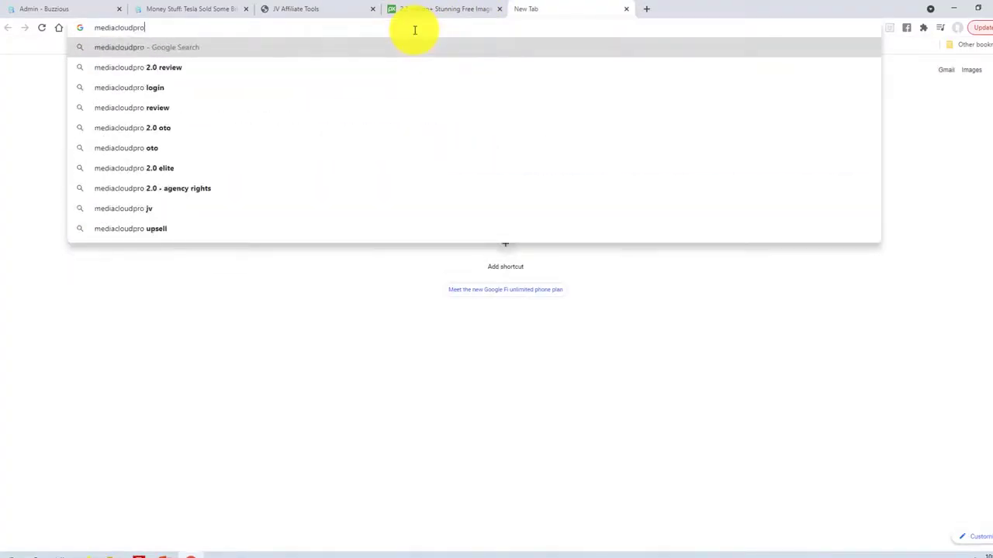
pyautogui.write('.co')
# Load mediacloudpro.co, look over the MediaCloudPro 2.0 homepage, and return to the Pixabay tab.
pyautogui.press('Return')
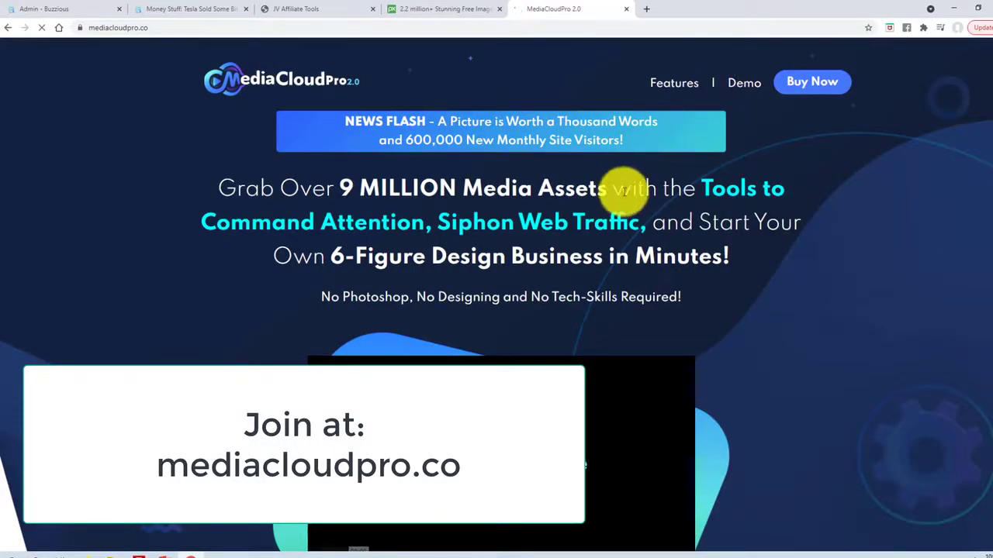
pyautogui.scroll(-1, 543, 169)
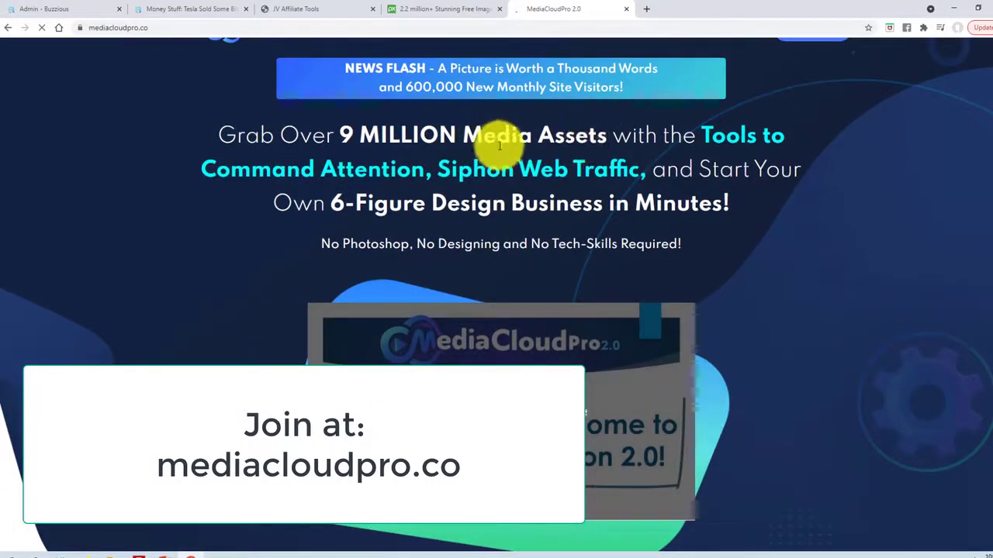
pyautogui.scroll(-3, 644, 186)
pyautogui.scroll(4, 661, 194)
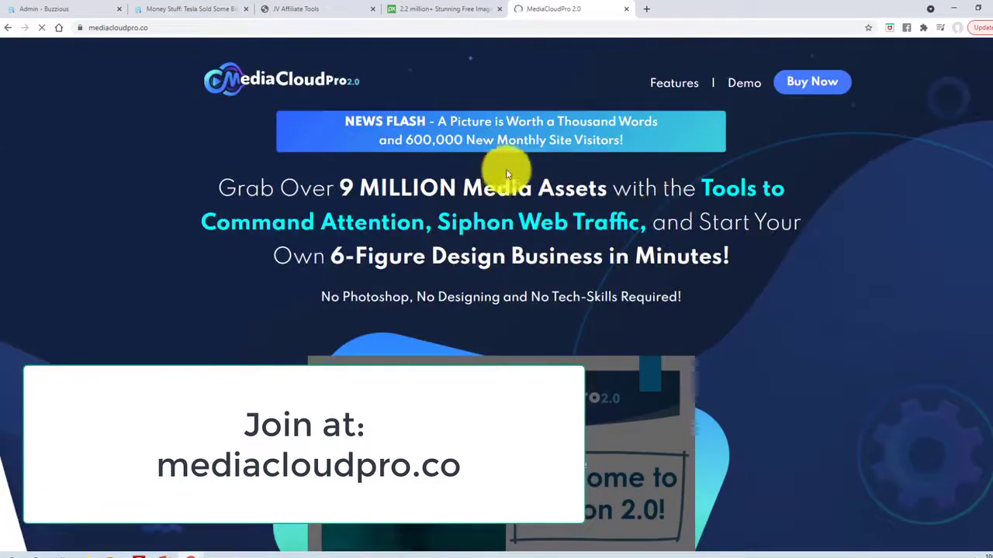
pyautogui.click(437, 11)
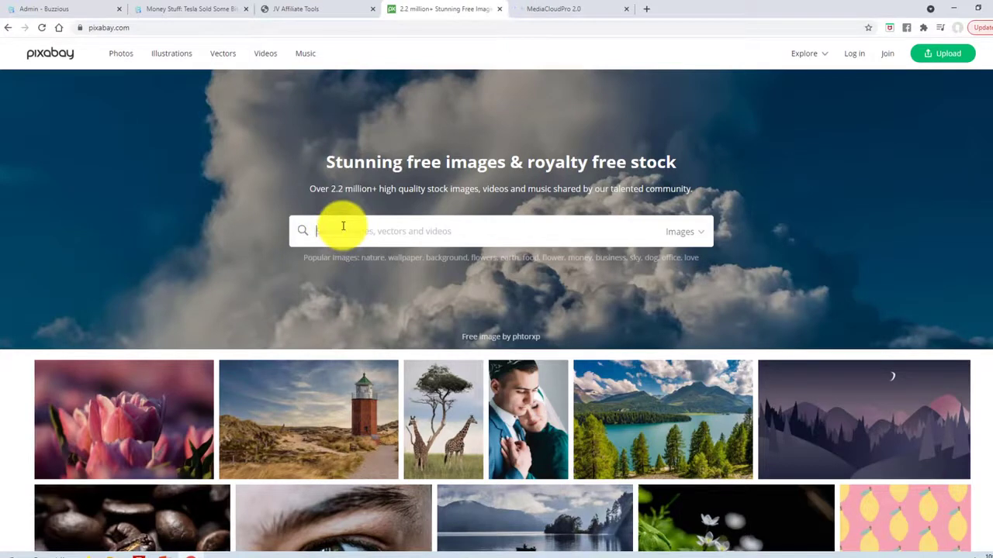
# Search Pixabay for 'bitcoin' and save the gold coin-stack image as bitcoin-3024279_960_720.jpg.
pyautogui.write('bitcoin')
pyautogui.press('Return')
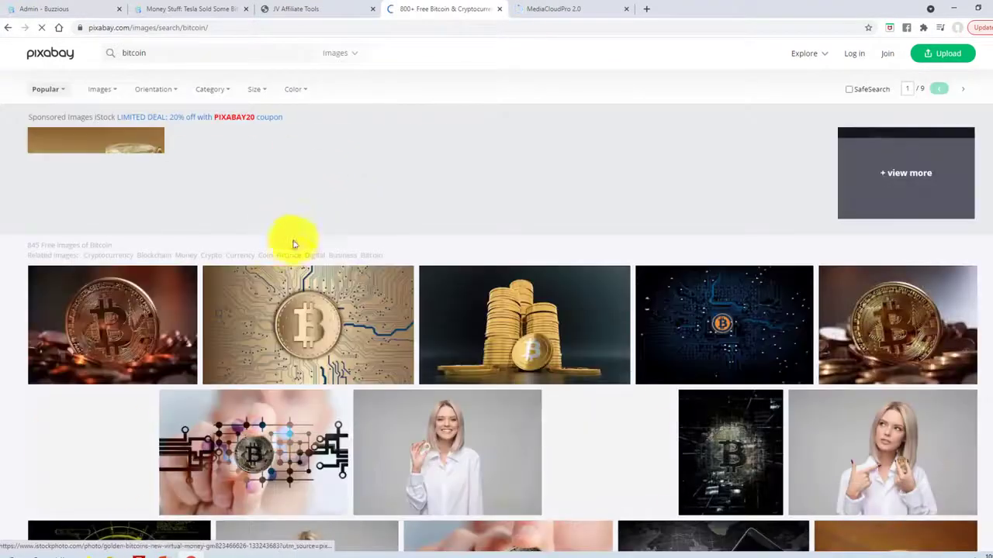
pyautogui.click(503, 319)
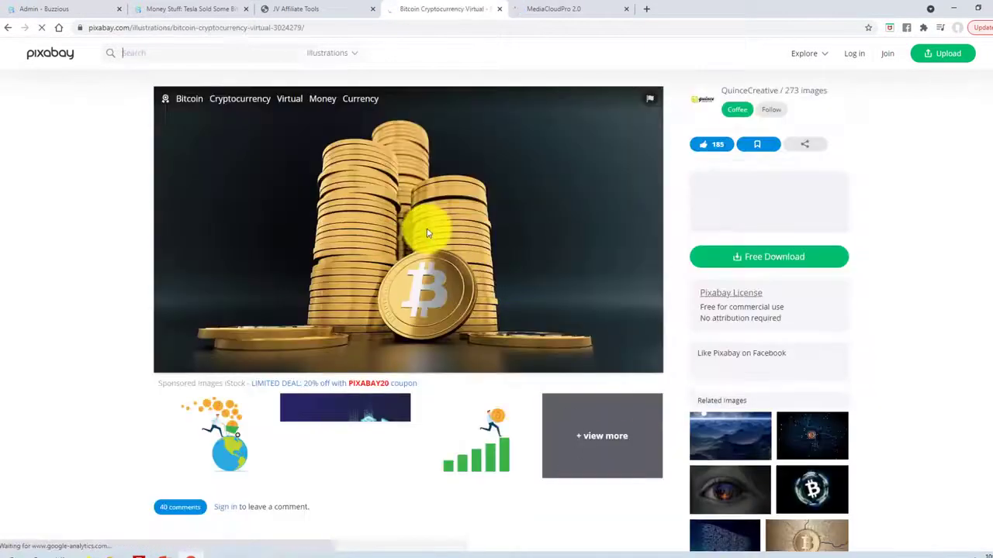
pyautogui.rightClick(421, 218)
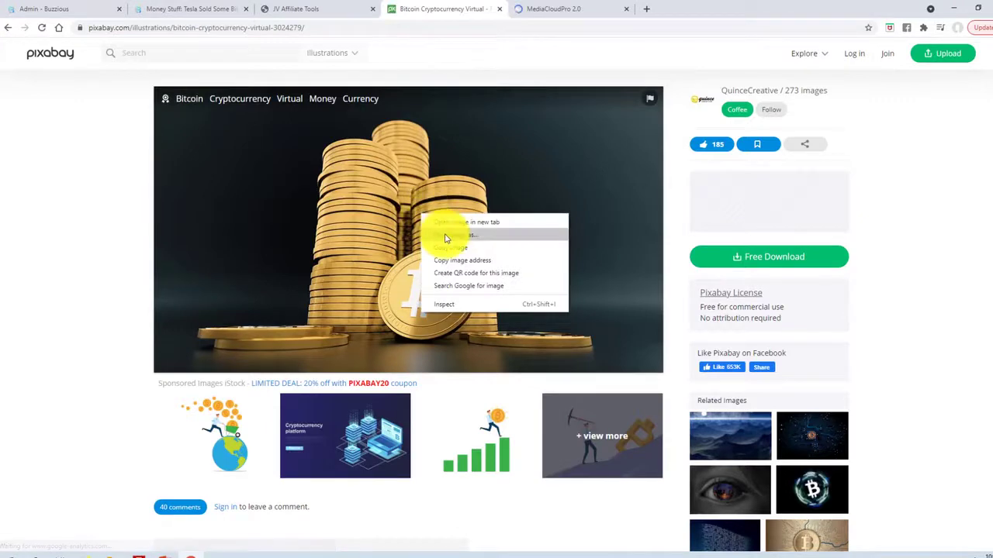
pyautogui.click(446, 235)
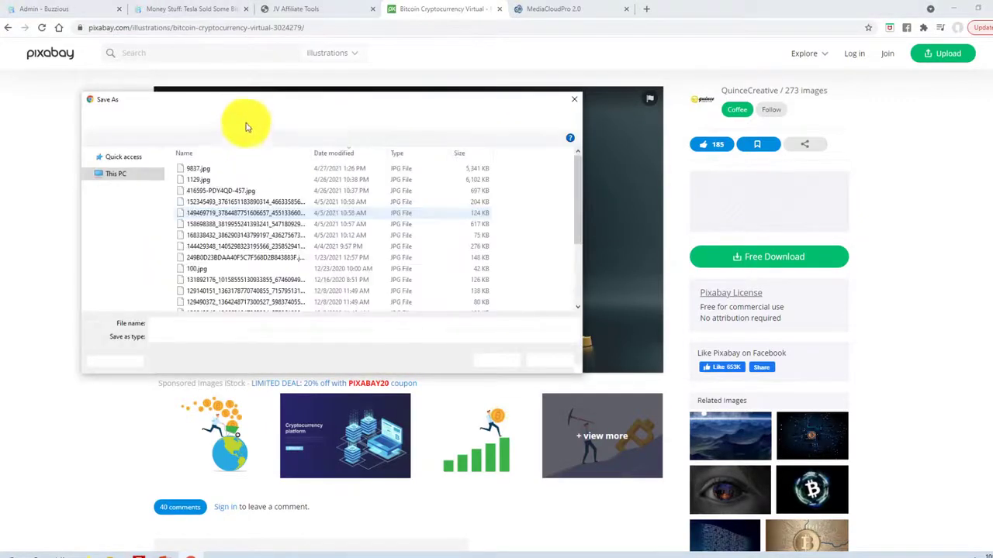
pyautogui.click(493, 360)
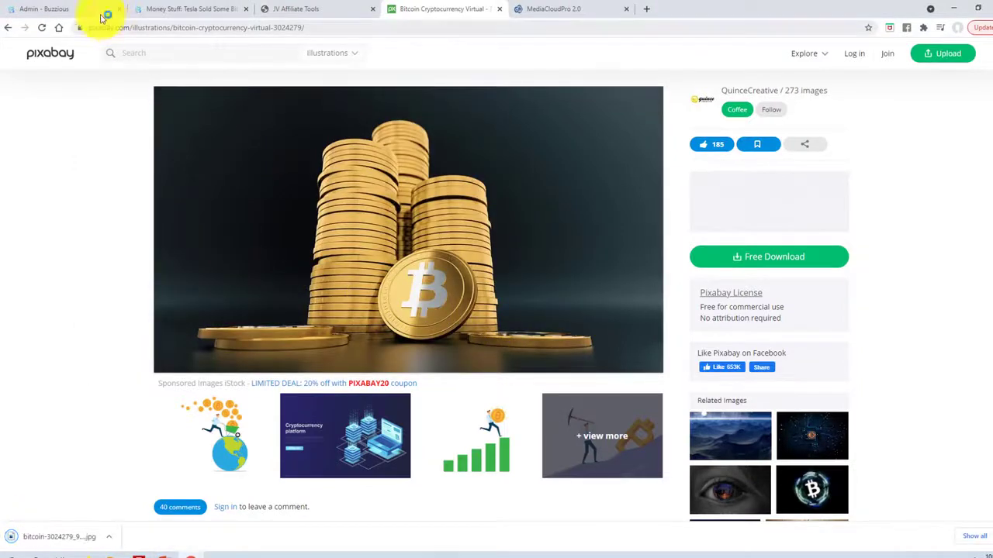
pyautogui.click(97, 10)
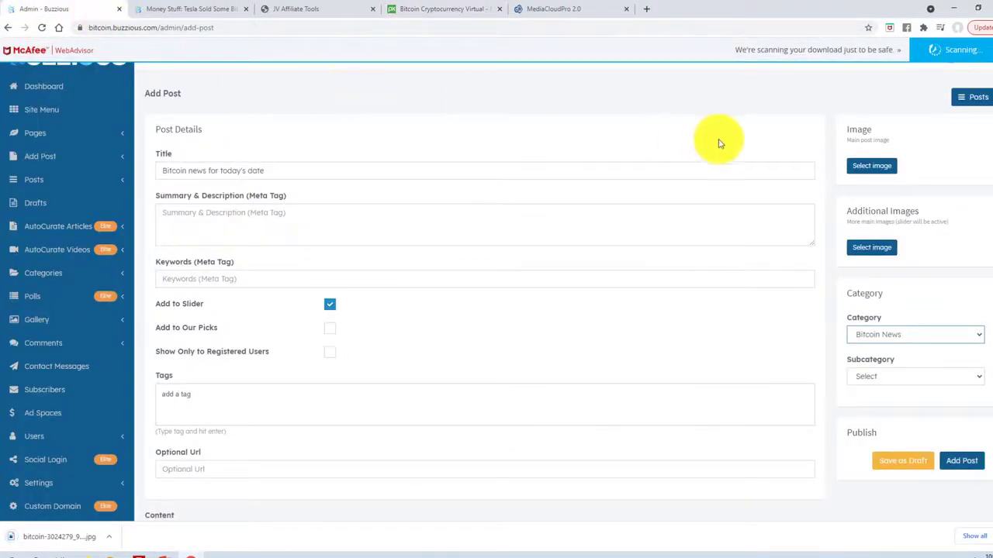
# Upload the downloaded bitcoin image and set it as the post's main image.
pyautogui.click(869, 166)
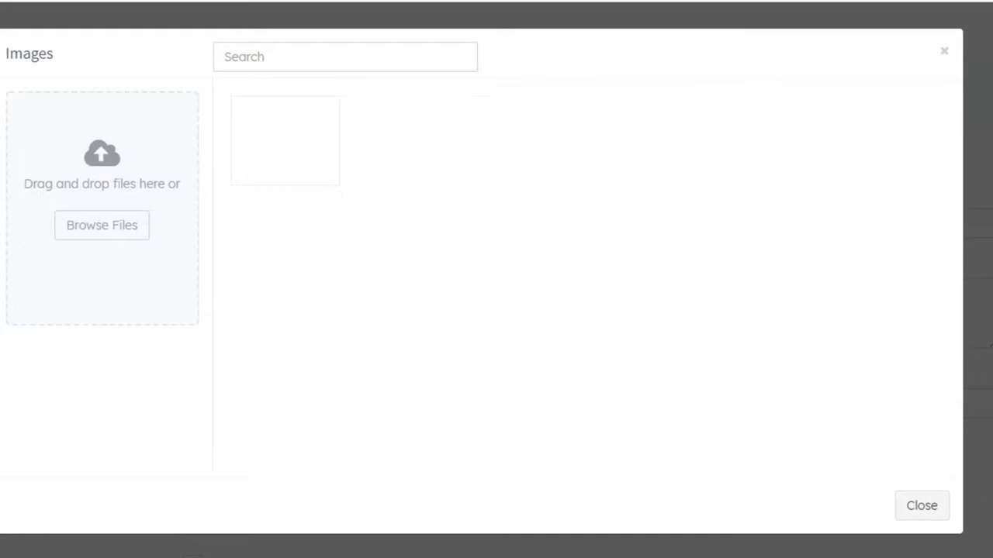
pyautogui.moveTo(0, 254); pyautogui.dragTo(118, 225)
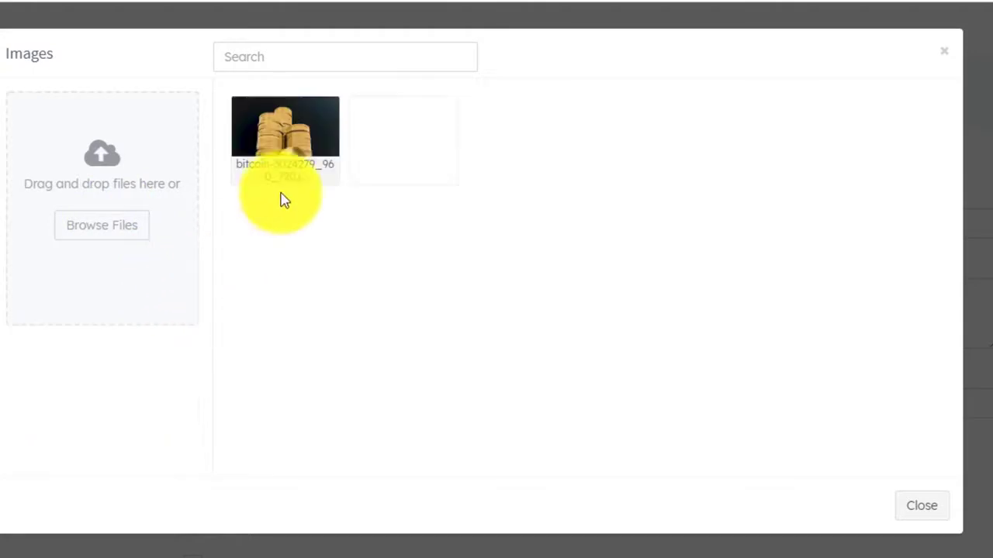
pyautogui.click(286, 140)
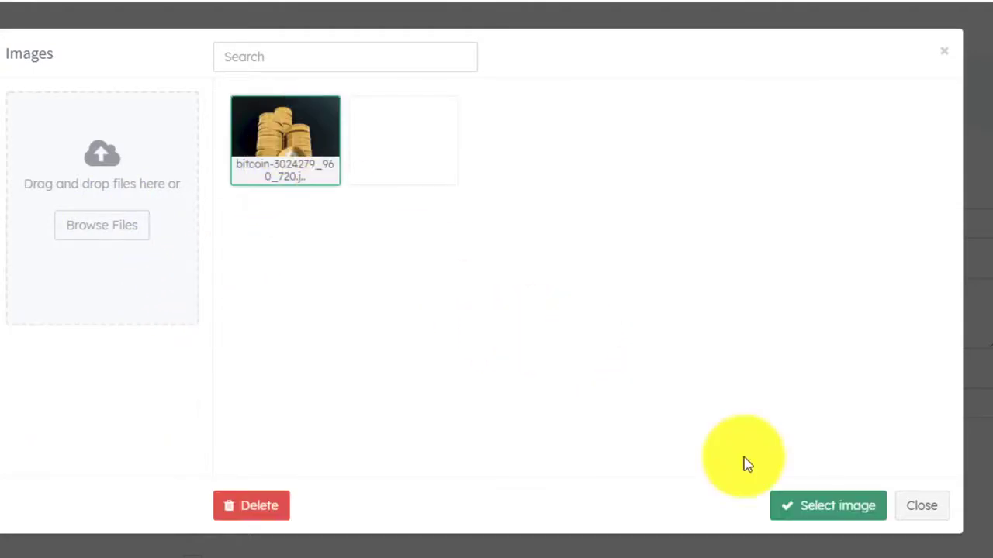
pyautogui.click(835, 512)
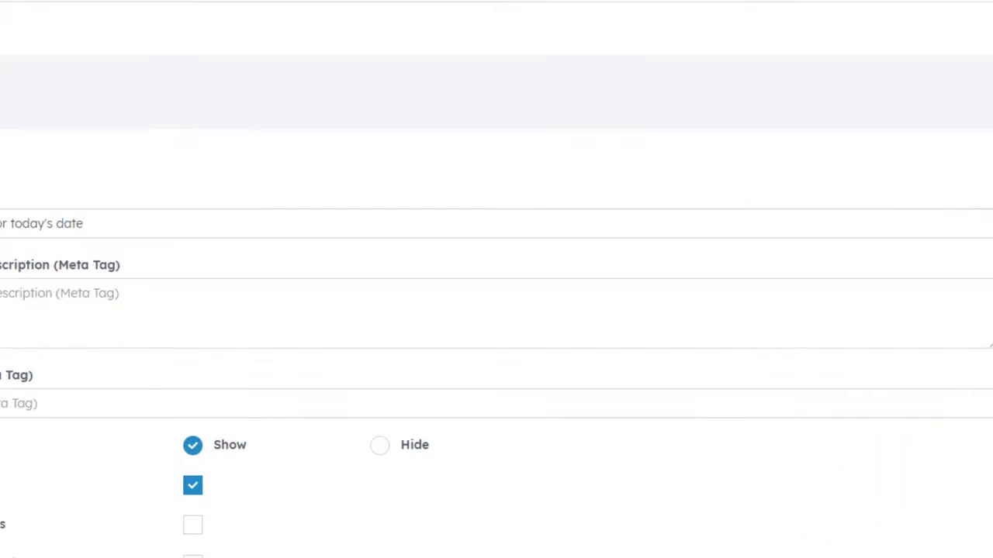
# Save the 'Bitcoin news for today's date' post and go to the posts list.
pyautogui.moveTo(942, 120); pyautogui.dragTo(904, 455)
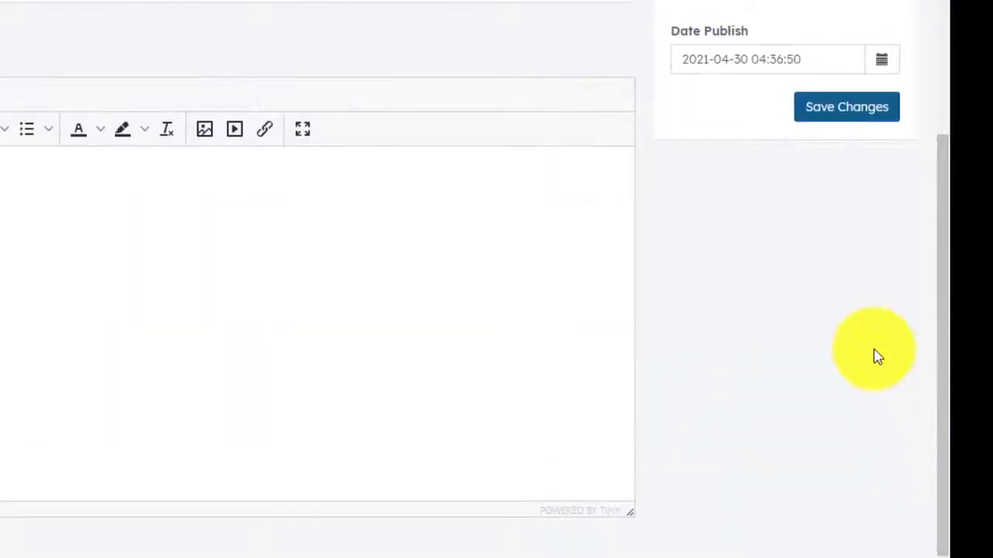
pyautogui.click(851, 120)
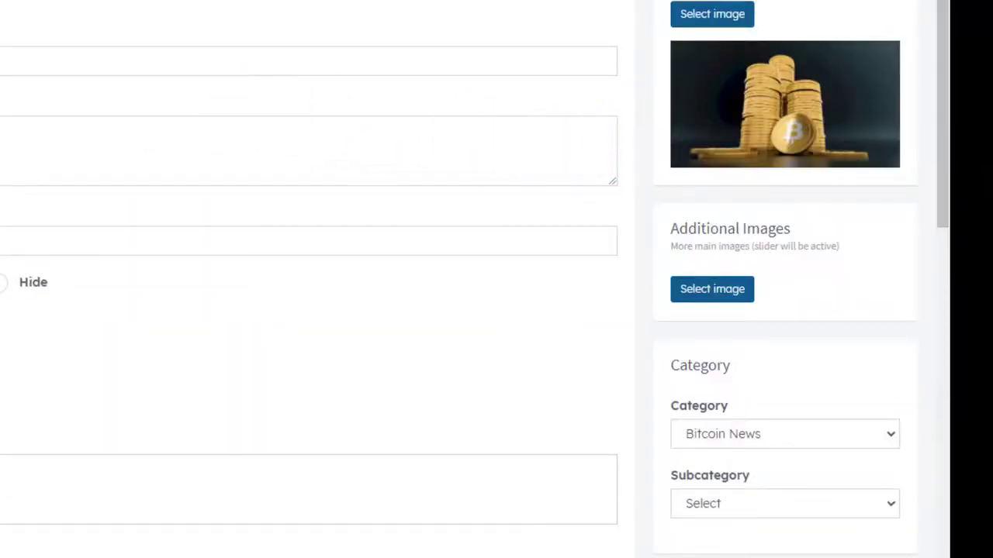
pyautogui.click(115, 67)
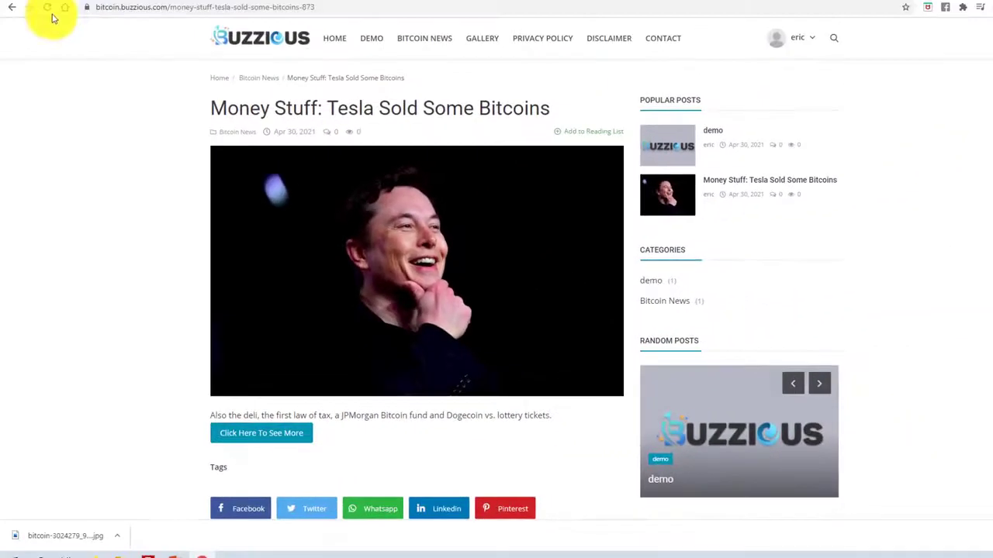
# Cycle the home page slider through the demo and Bitcoin news slides, then return to admin Posts.
pyautogui.click(13, 7)
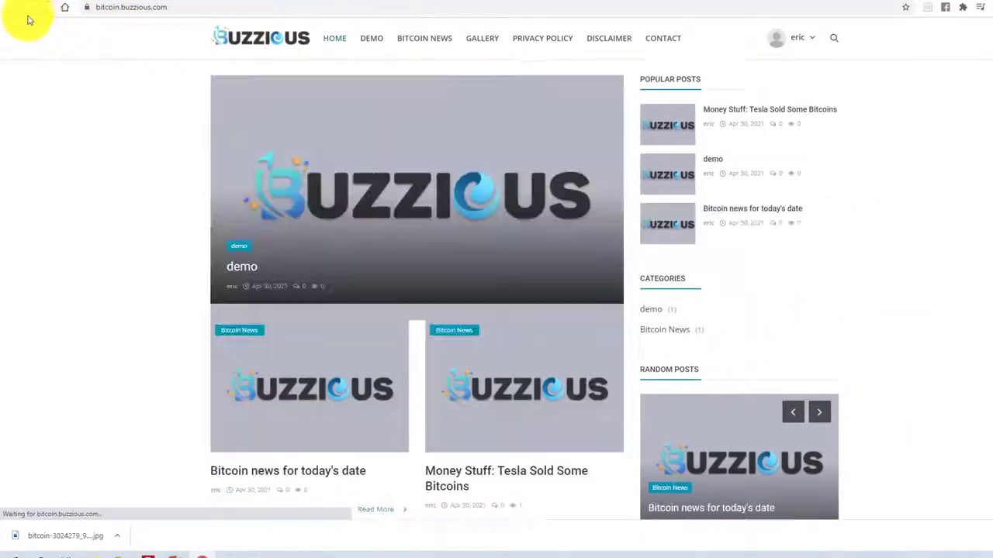
pyautogui.scroll(-2, 117, 127)
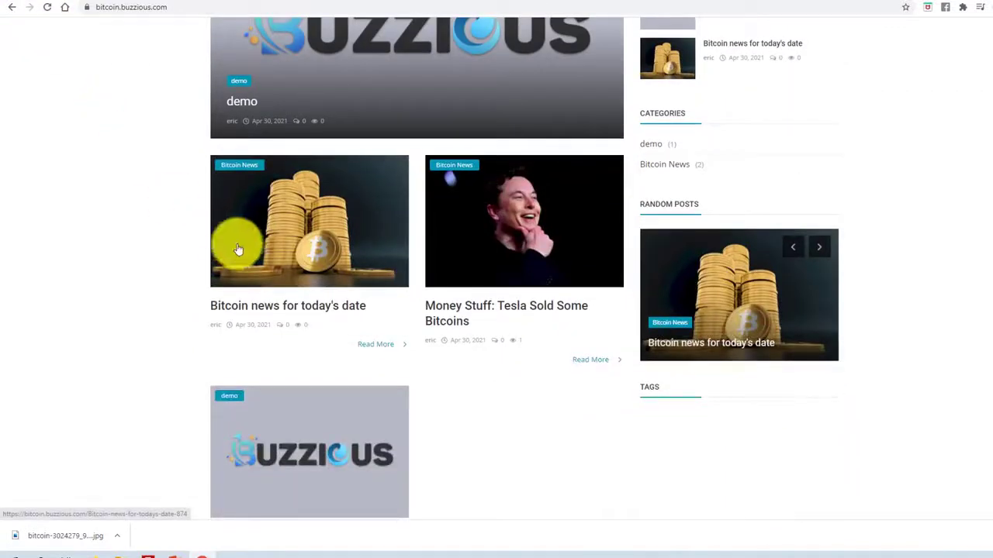
pyautogui.scroll(2, 336, 261)
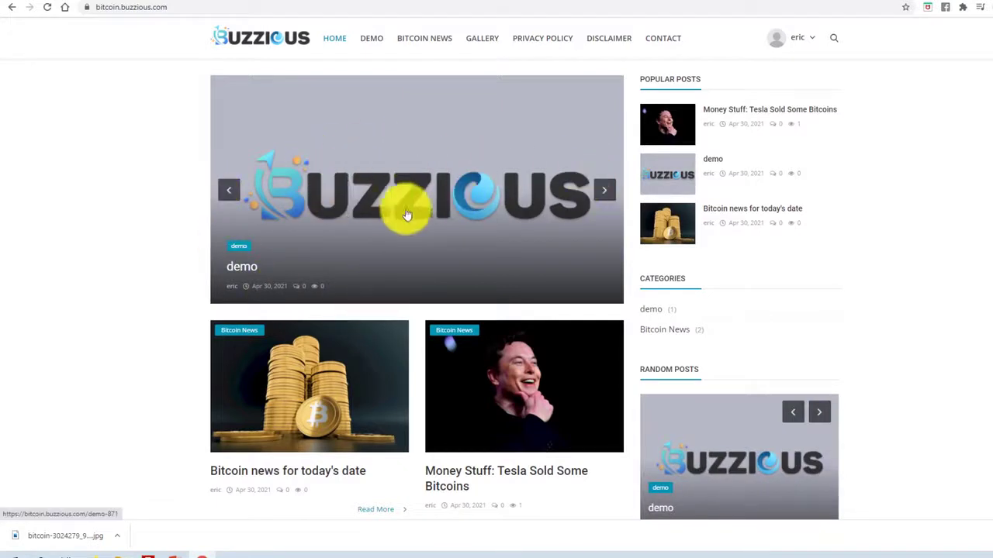
pyautogui.click(606, 192)
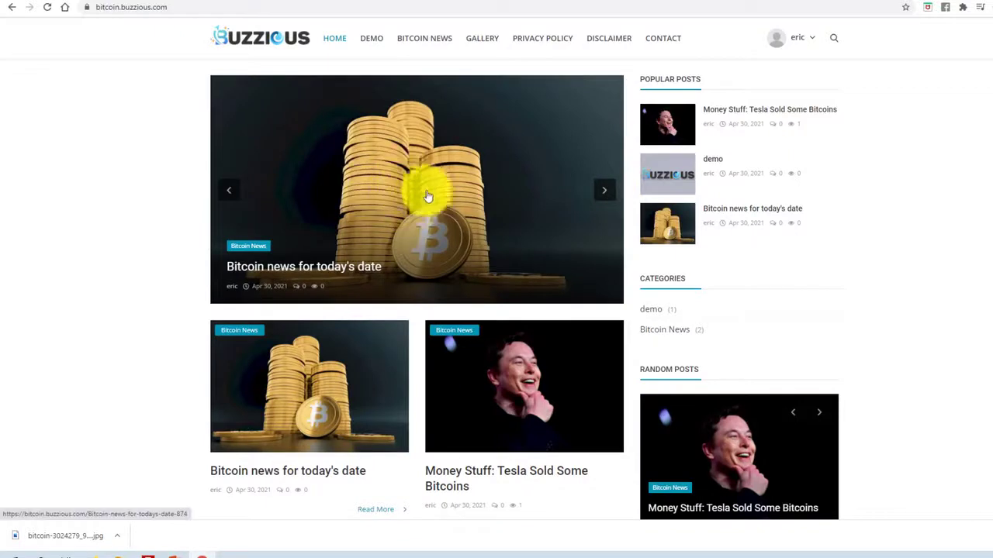
pyautogui.click(605, 192)
pyautogui.click(607, 195)
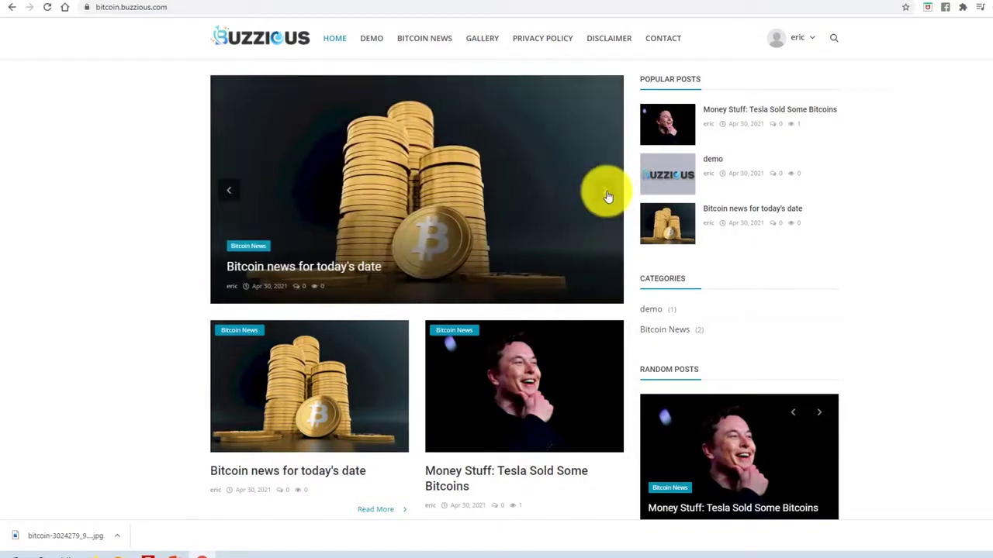
pyautogui.click(604, 194)
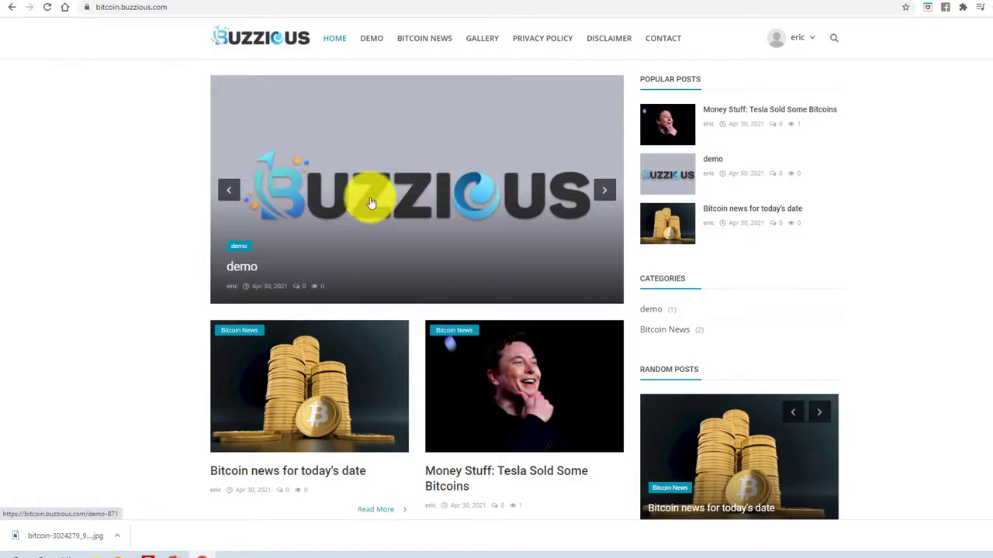
pyautogui.scroll(-5, 385, 256)
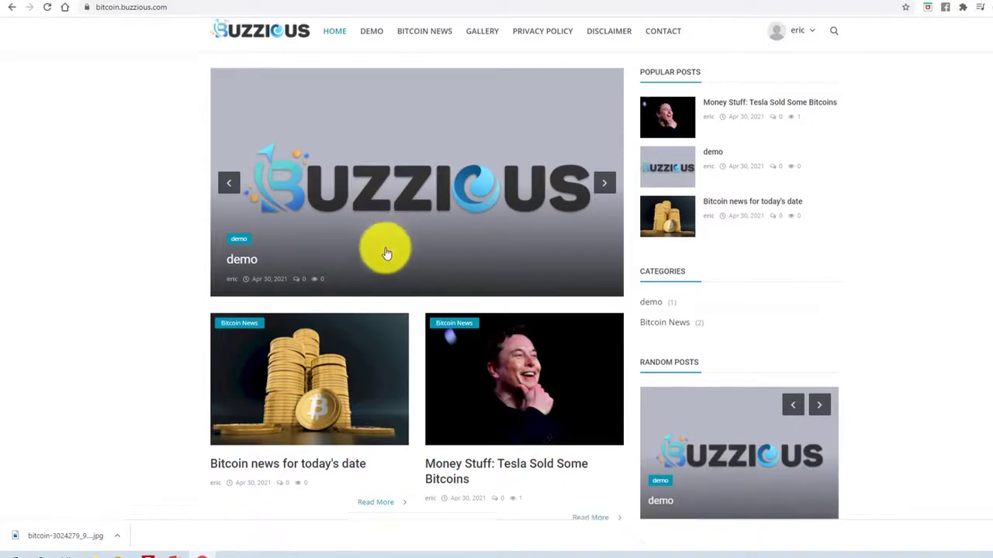
pyautogui.scroll(5, 384, 262)
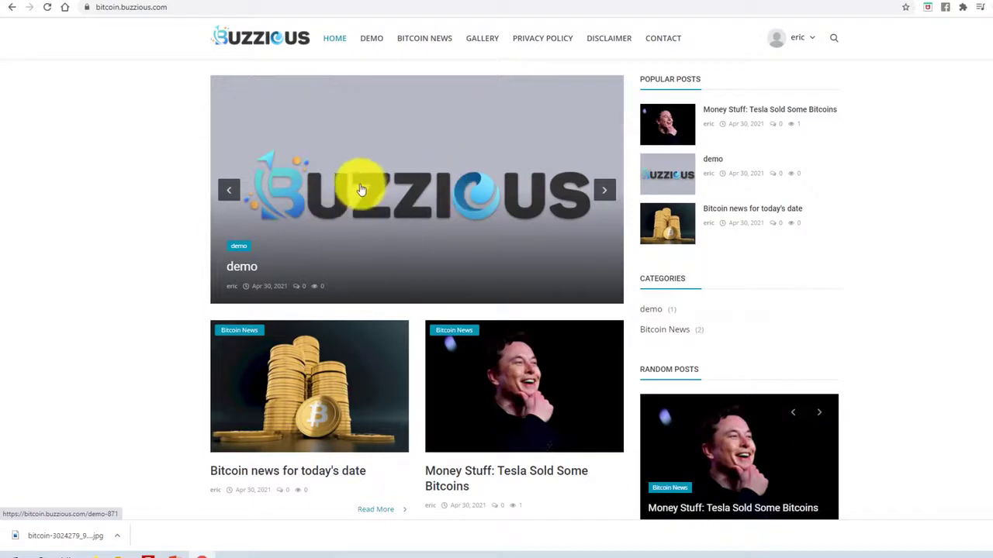
pyautogui.click(607, 193)
pyautogui.click(228, 191)
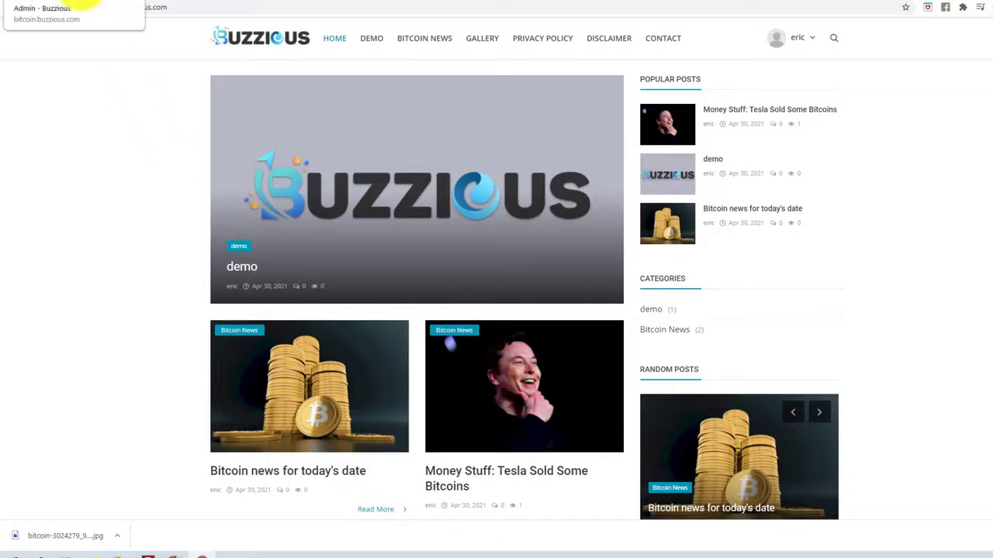
pyautogui.click(86, 9)
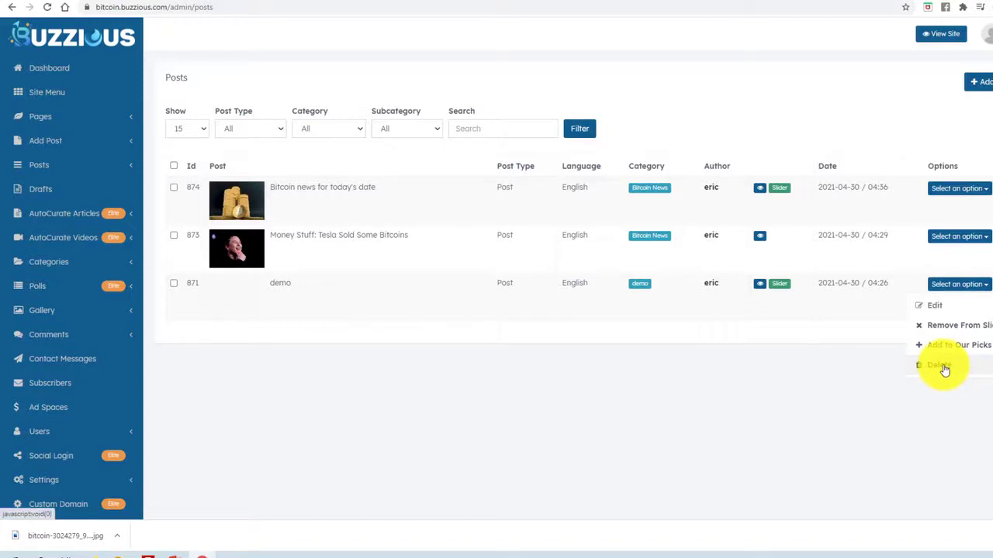
# Delete demo post 871, leaving posts 874 and 873, and bring up the Add Post options.
pyautogui.click(943, 368)
pyautogui.click(605, 314)
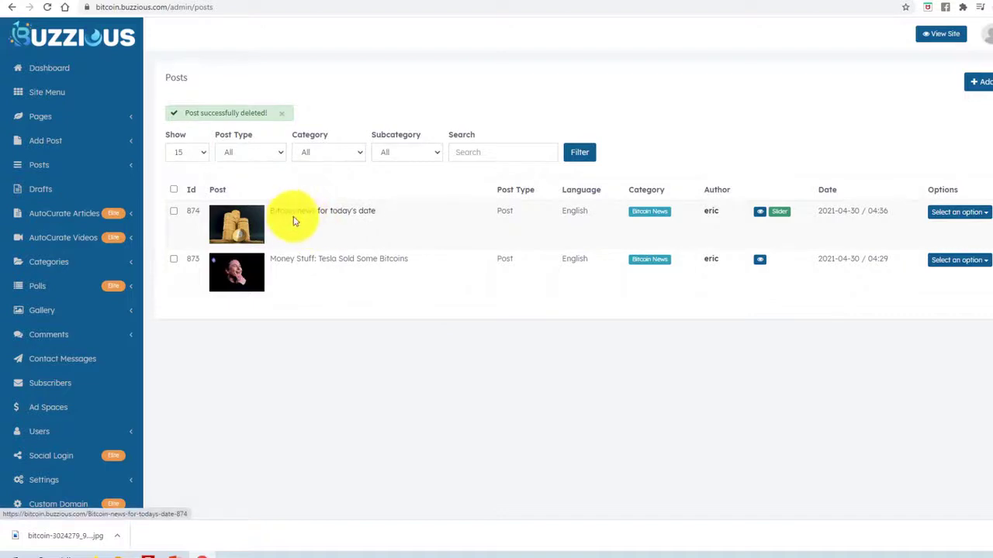
pyautogui.click(127, 142)
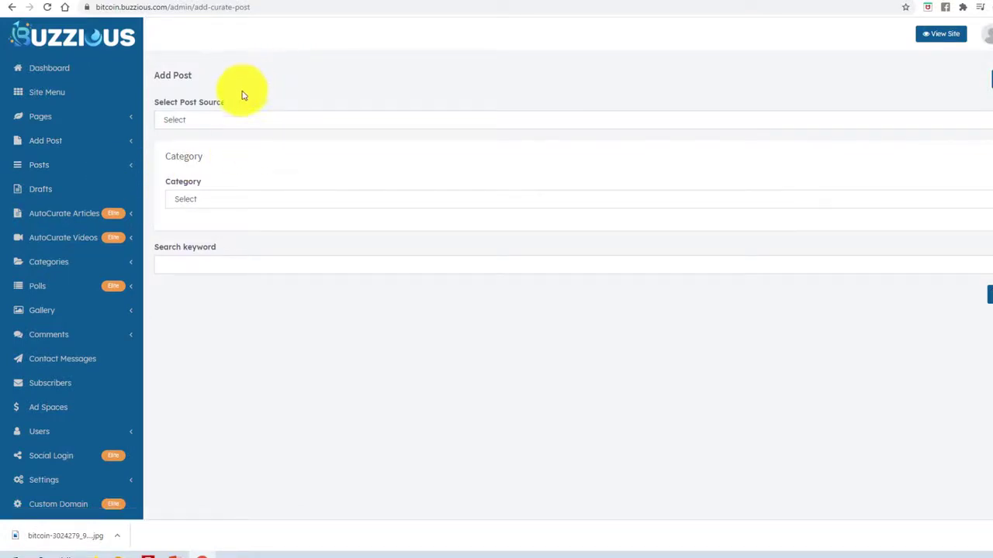
# Browse the news source list and choose Bloomberg as the curated post's source.
pyautogui.click(195, 120)
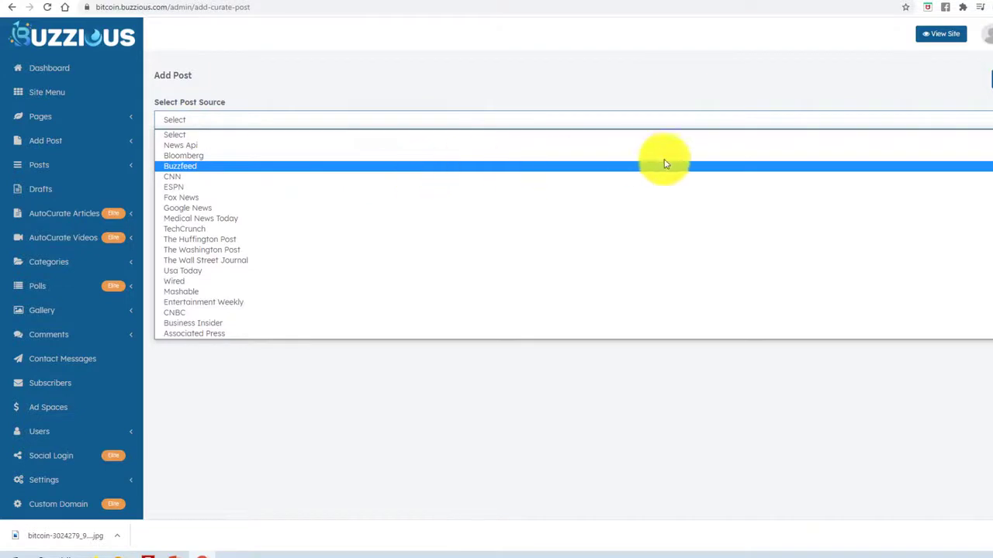
pyautogui.scroll(-2, 573, 232)
pyautogui.scroll(2, 573, 233)
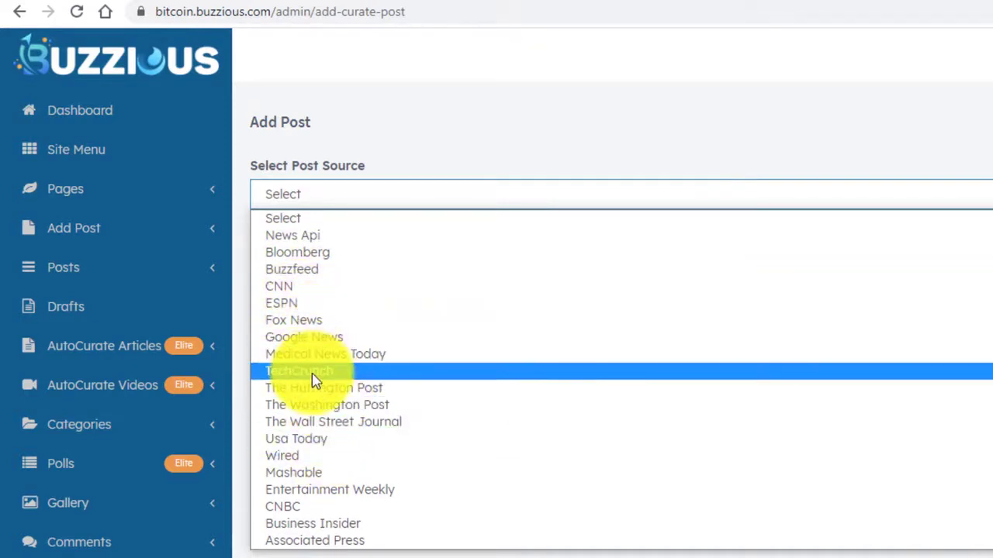
pyautogui.scroll(-2, 313, 456)
pyautogui.scroll(2, 326, 370)
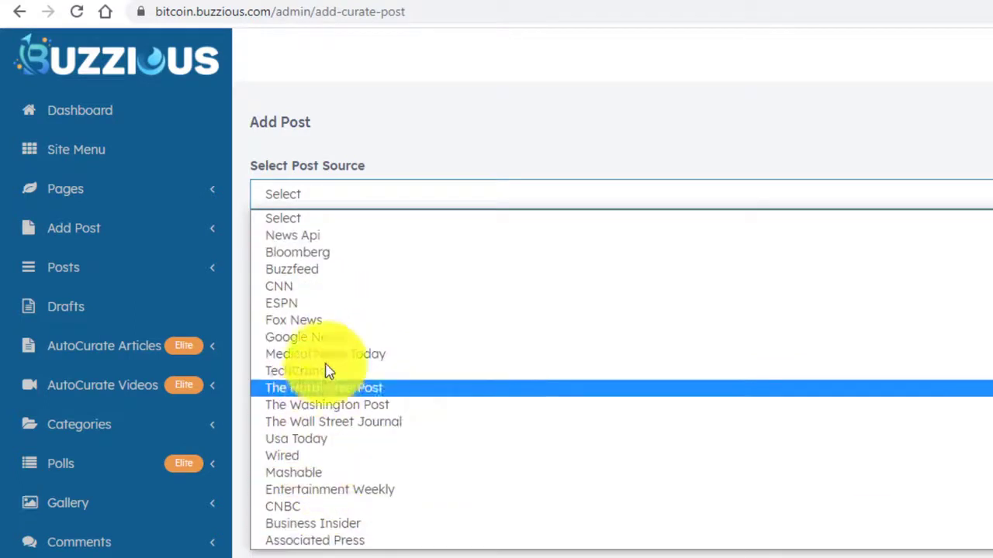
pyautogui.scroll(-2, 303, 377)
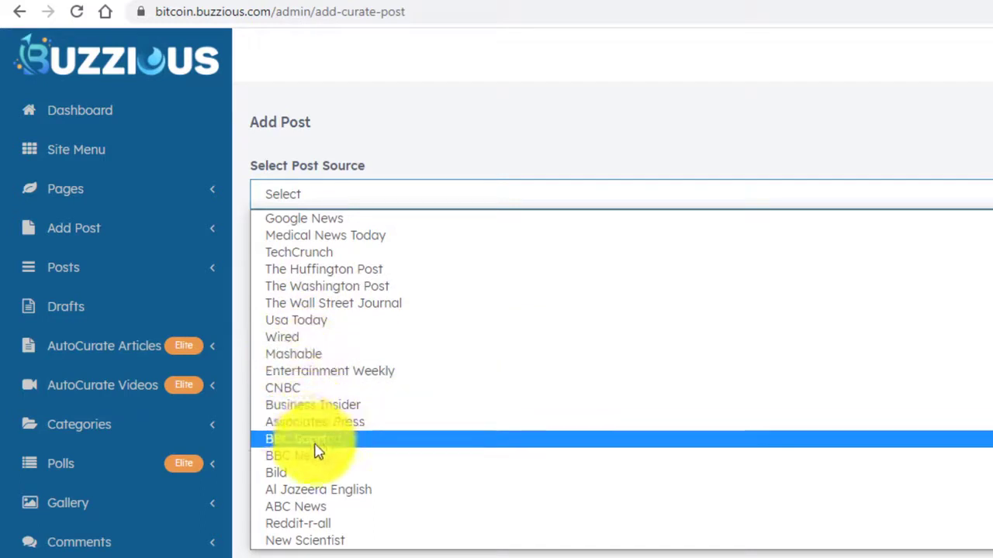
pyautogui.scroll(2, 316, 450)
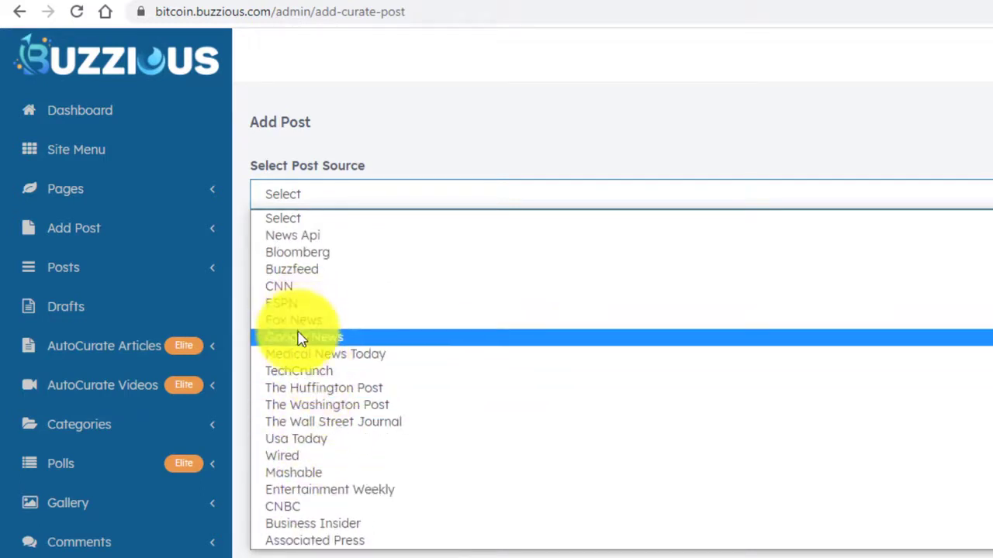
pyautogui.scroll(-2, 304, 345)
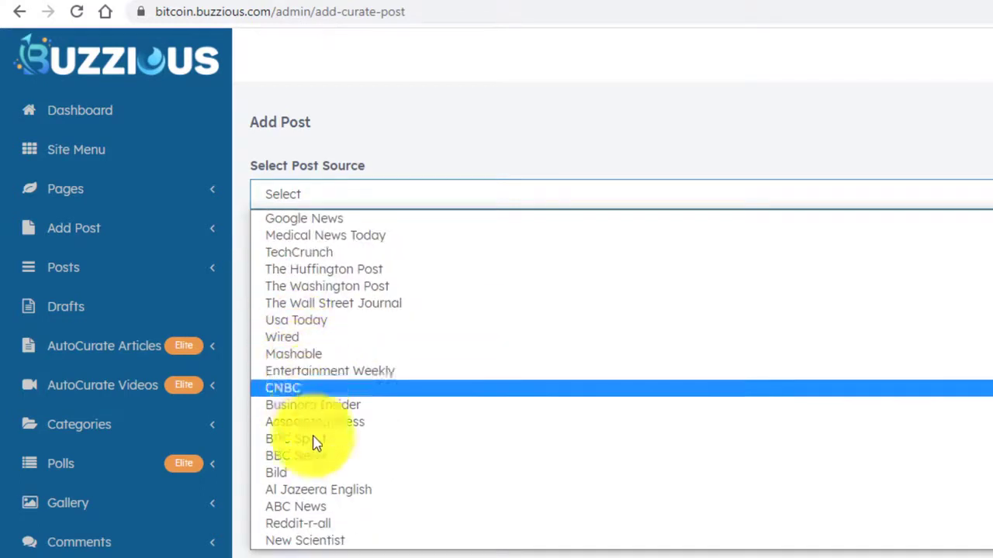
pyautogui.scroll(2, 326, 359)
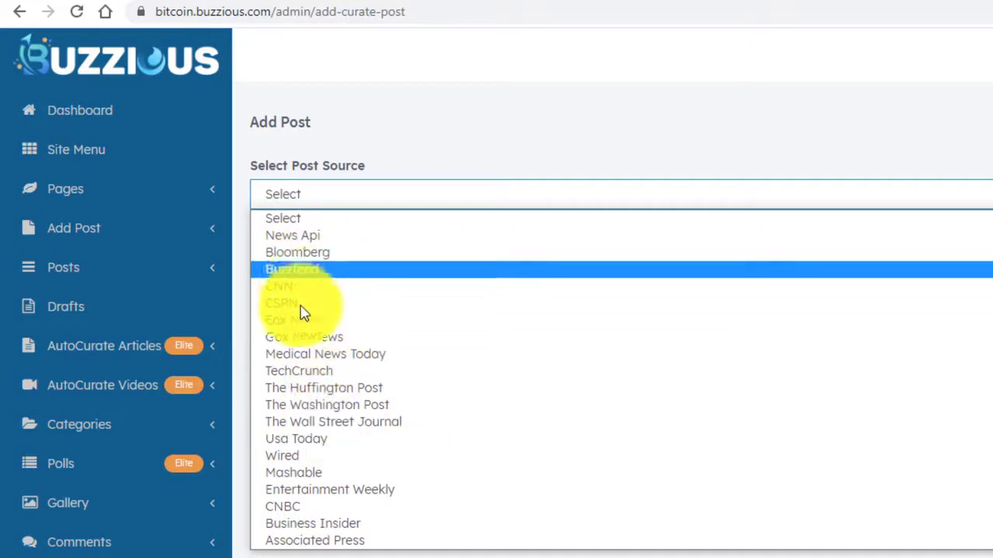
pyautogui.scroll(-2, 304, 318)
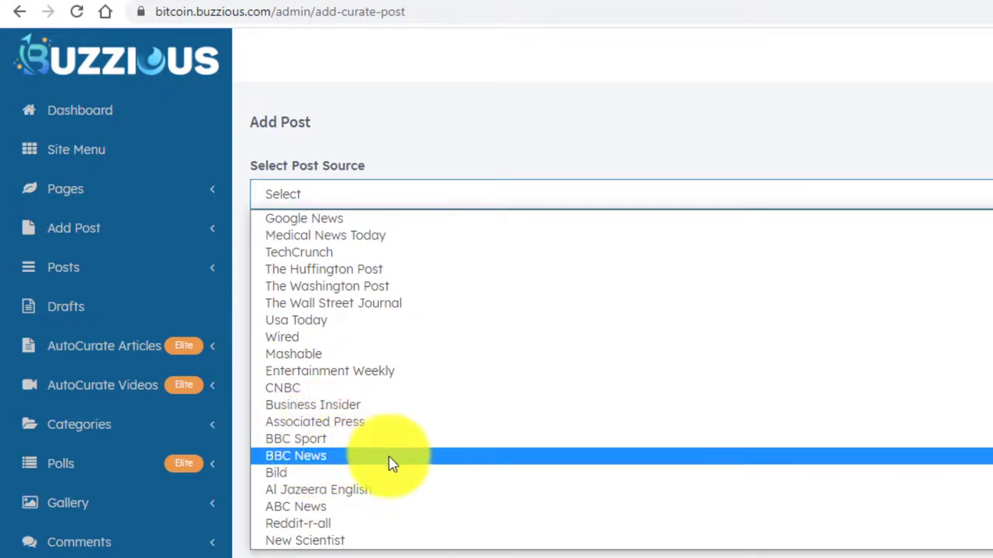
pyautogui.scroll(3, 349, 446)
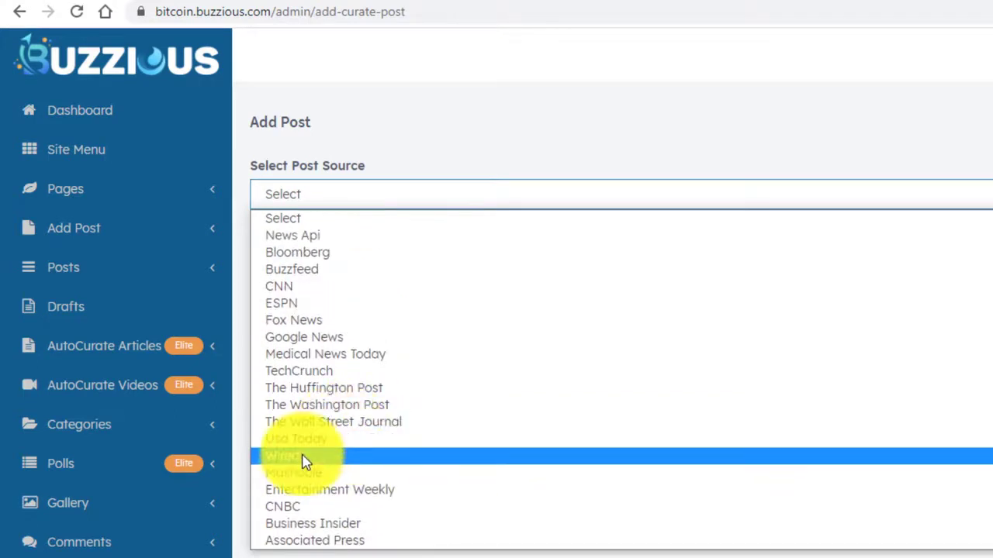
pyautogui.click(308, 258)
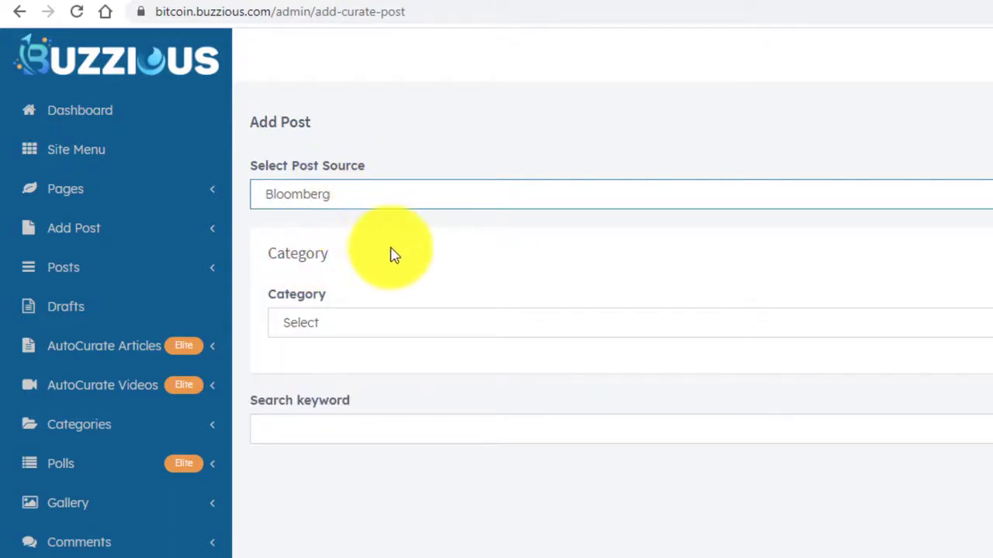
# File the curated post under the Bitcoin News category.
pyautogui.click(369, 328)
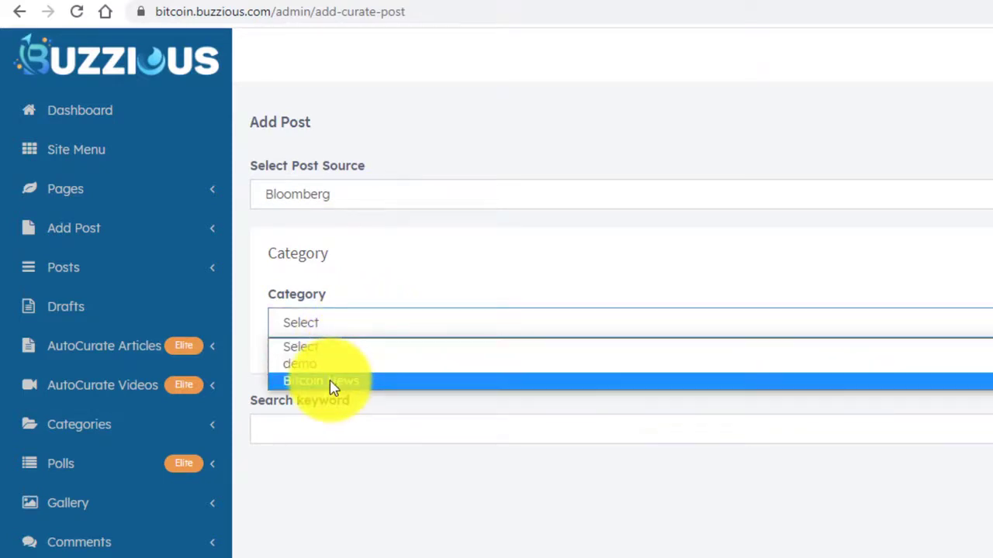
pyautogui.click(333, 381)
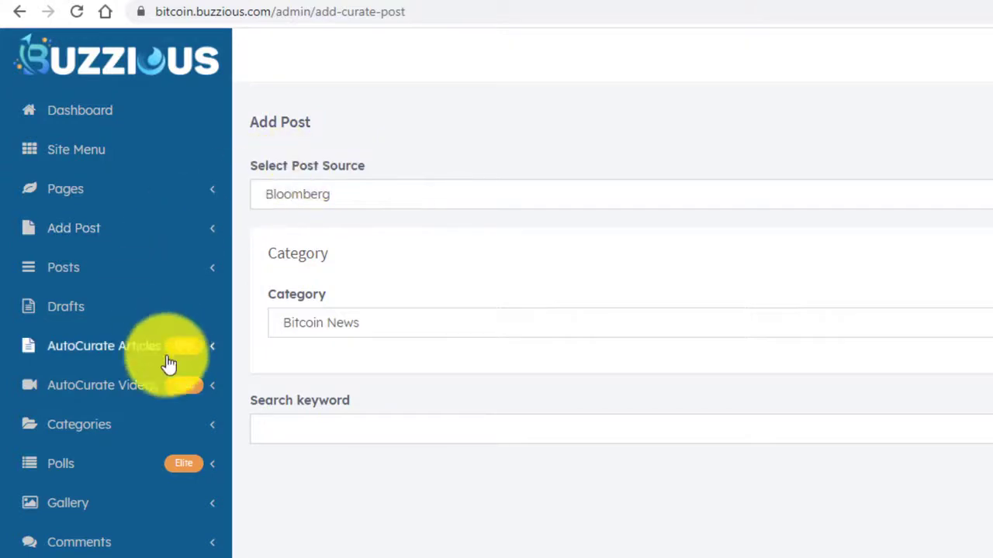
pyautogui.click(98, 426)
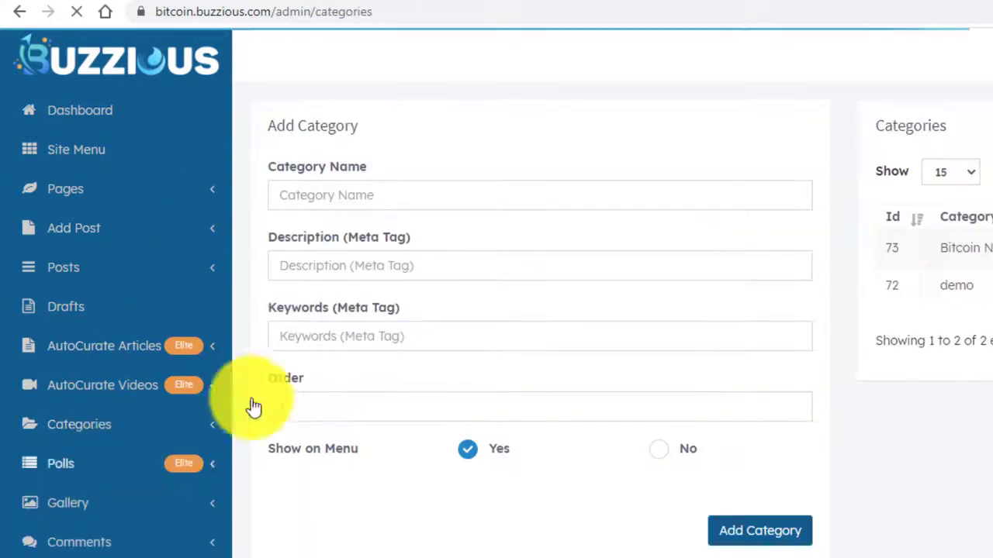
# Create a new 'Etherium News' category (ID 74) and return to the curated Add Post page.
pyautogui.click(357, 192)
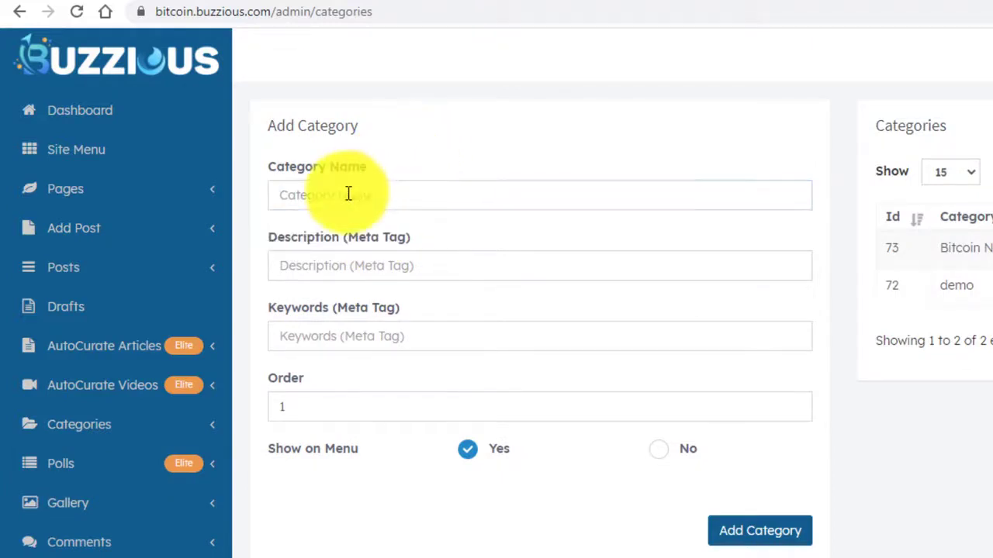
pyautogui.click(348, 195)
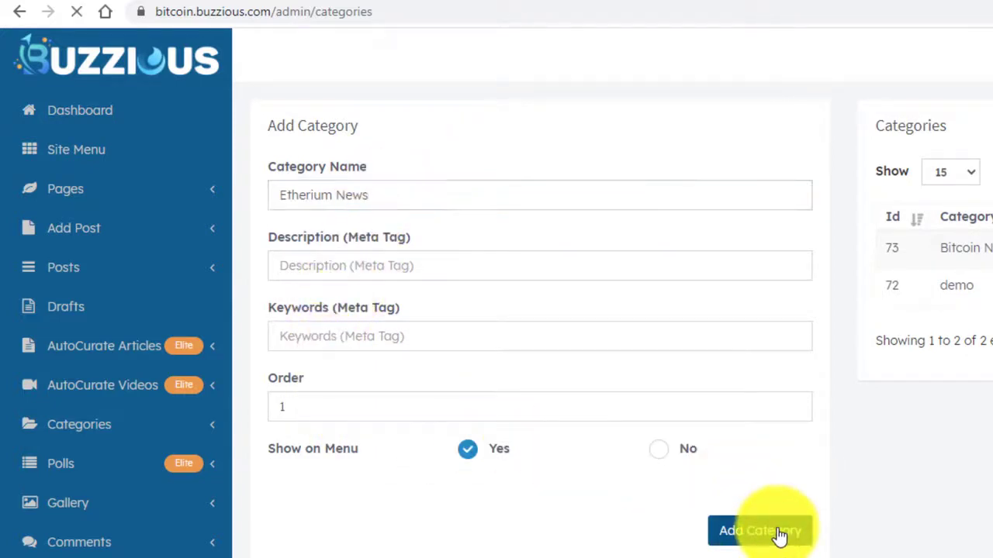
pyautogui.click(128, 231)
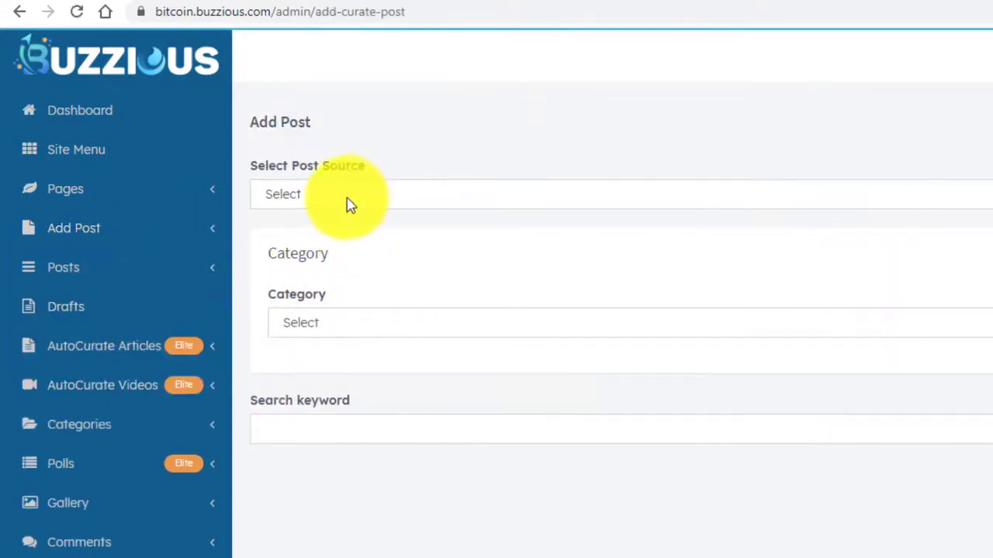
# Set the curated post source to Bloomberg and the category to Etherium News.
pyautogui.click(348, 204)
pyautogui.click(324, 252)
pyautogui.click(326, 322)
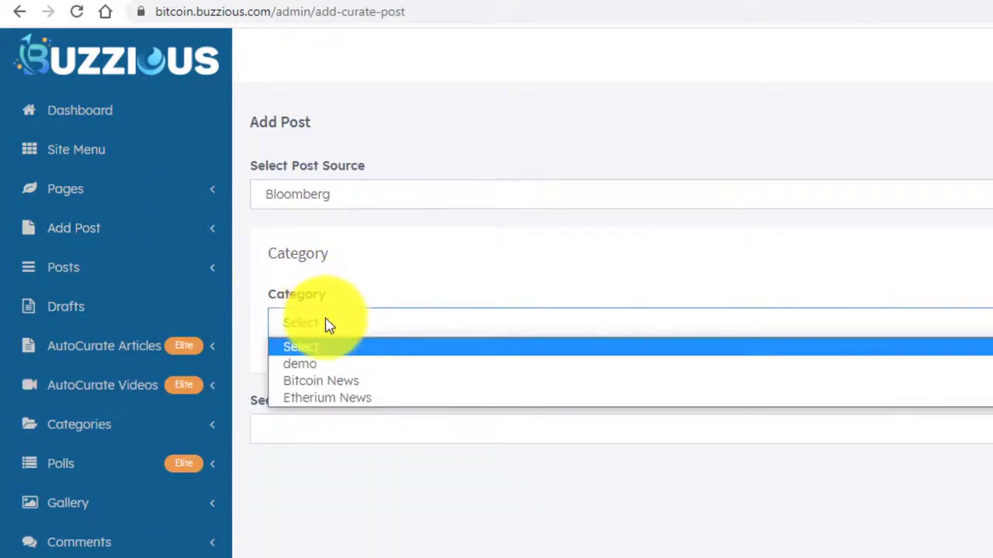
pyautogui.click(324, 399)
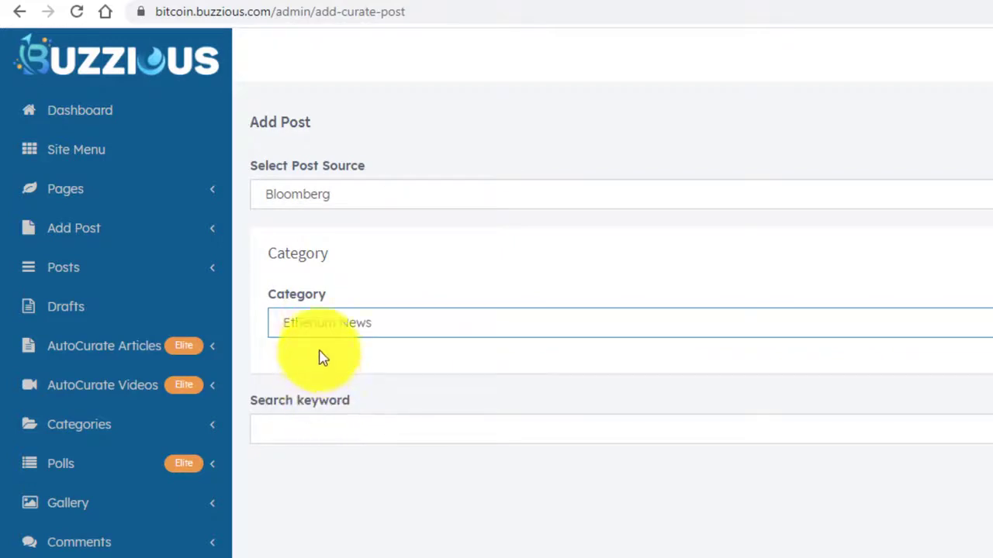
# Search Bloomberg for 'ethereum' articles and review the results.
pyautogui.click(296, 431)
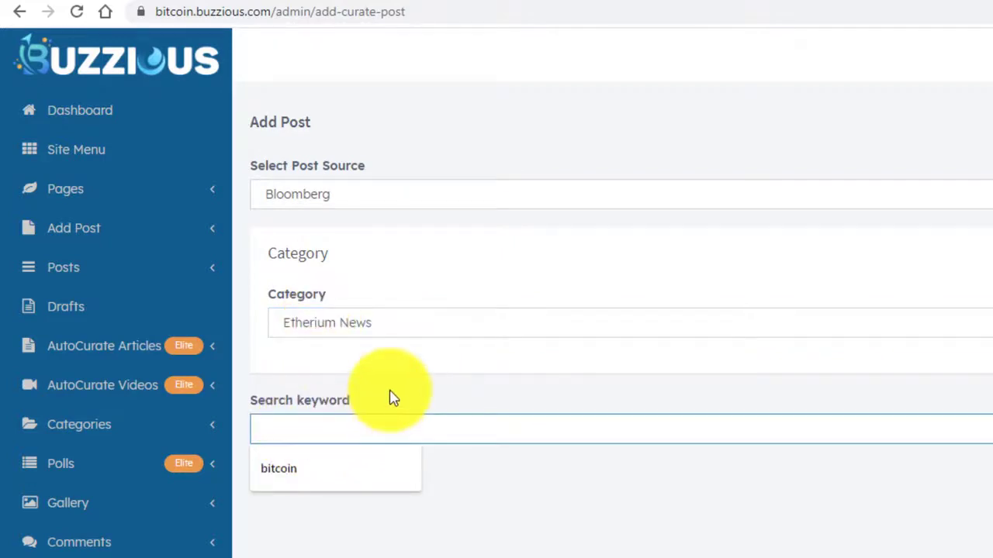
pyautogui.write('ethereum')
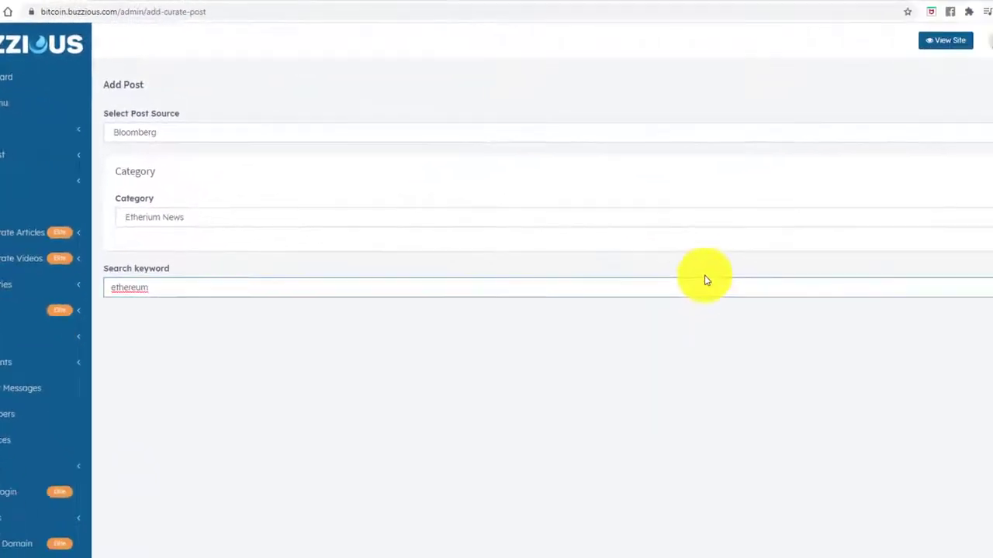
pyautogui.click(979, 314)
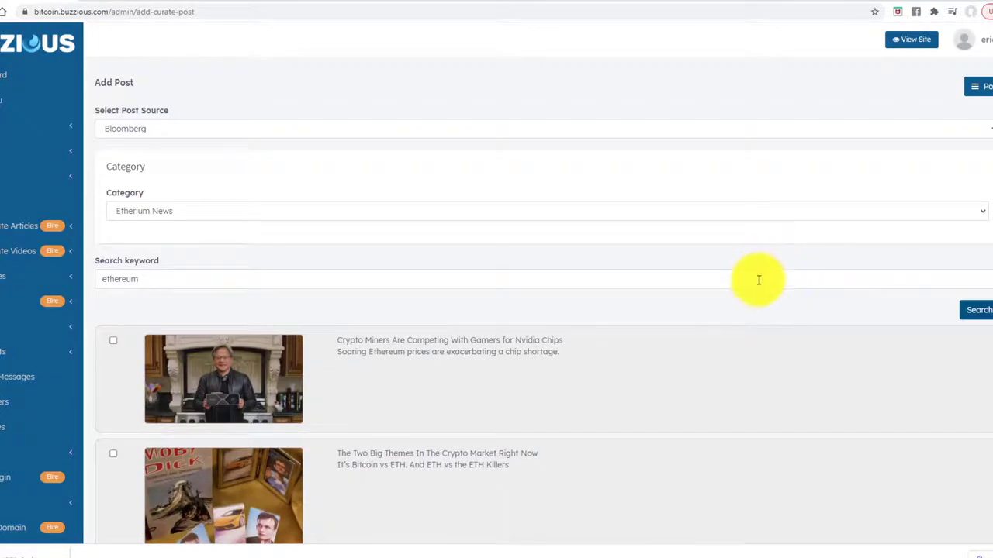
pyautogui.scroll(-1, 749, 288)
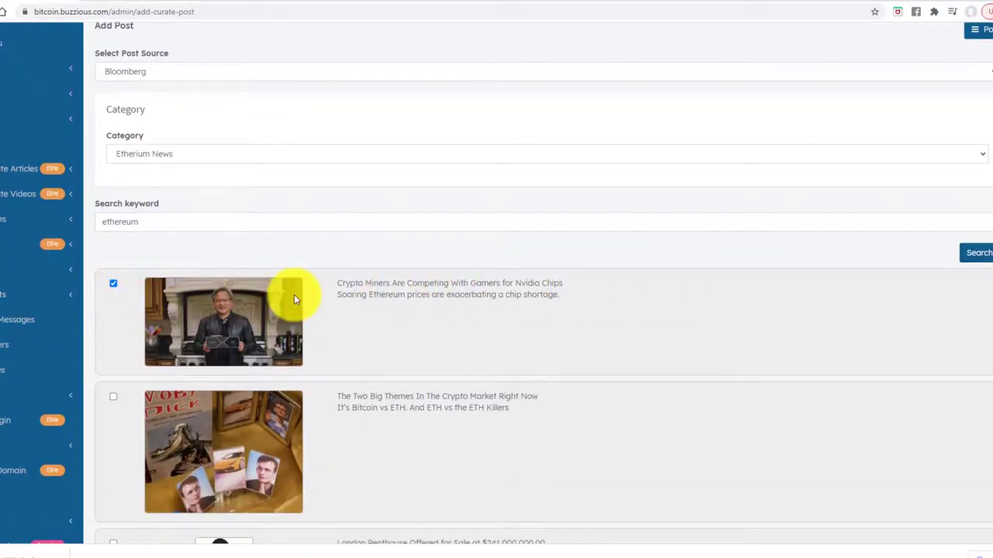
pyautogui.scroll(-12, 543, 310)
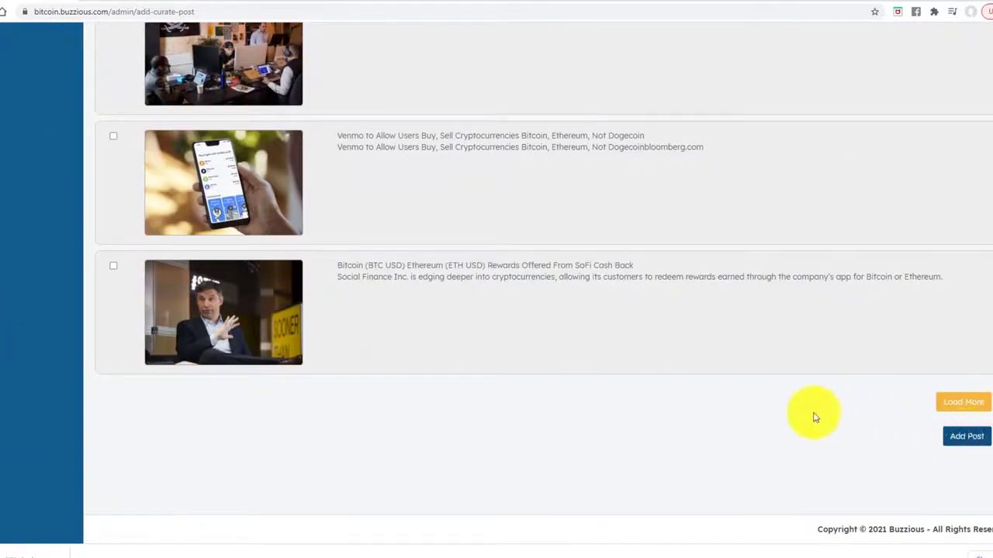
pyautogui.scroll(15, 576, 362)
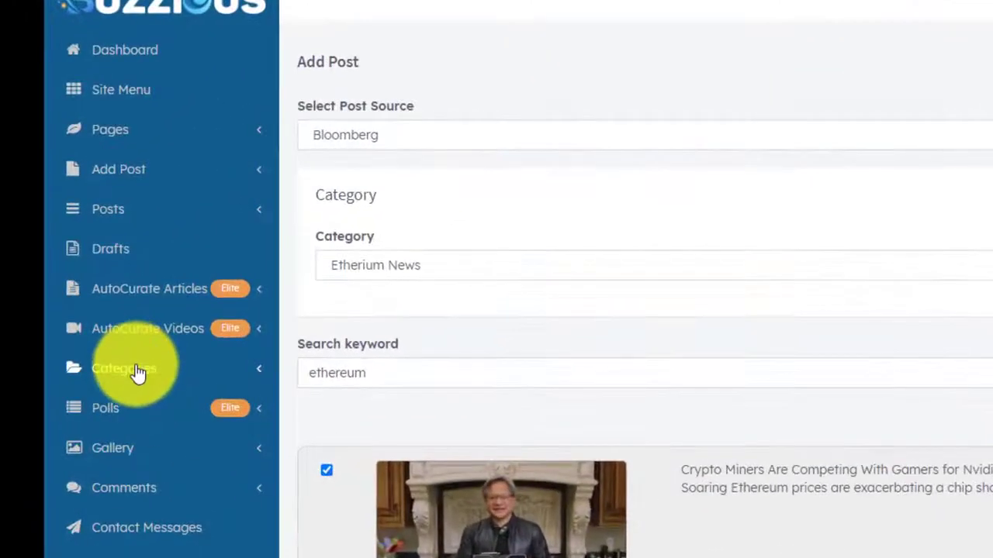
# Rename category 74 from 'Etherium News' to 'Ethereum News' and reload the public site.
pyautogui.click(261, 375)
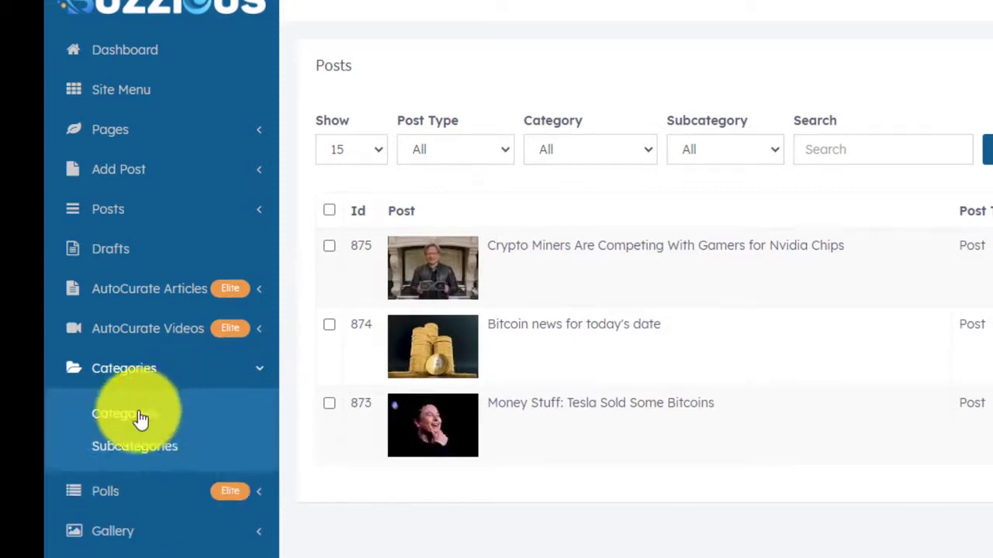
pyautogui.click(137, 419)
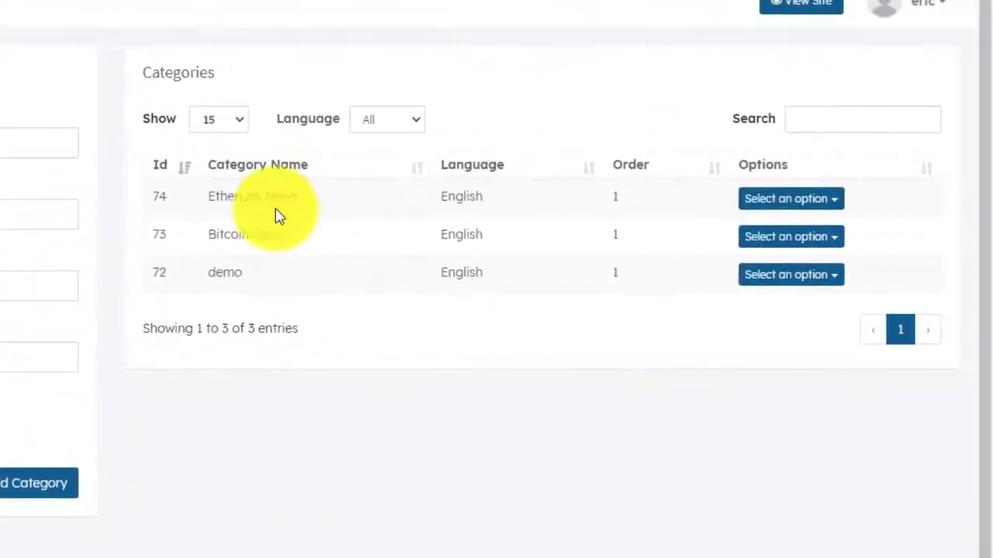
pyautogui.click(795, 201)
pyautogui.click(775, 235)
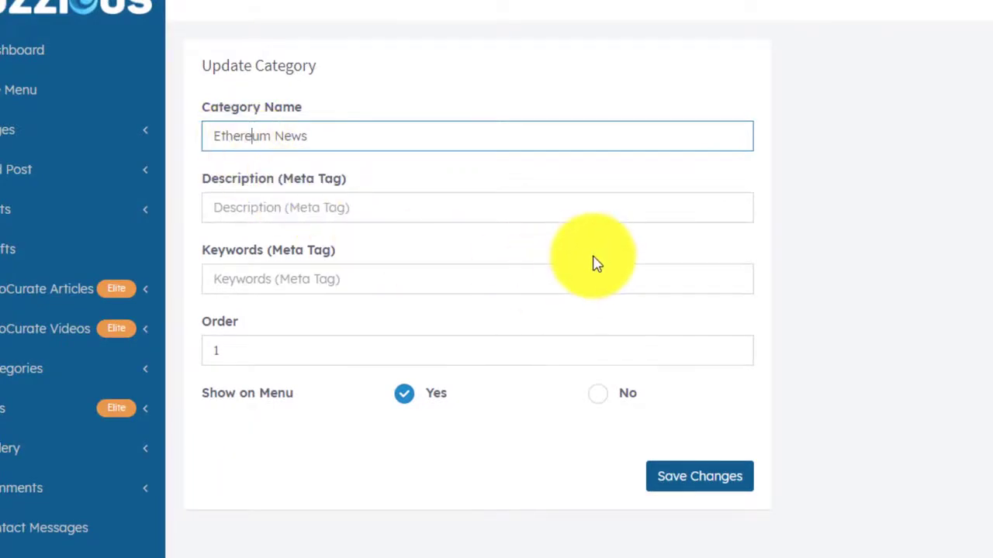
pyautogui.click(708, 483)
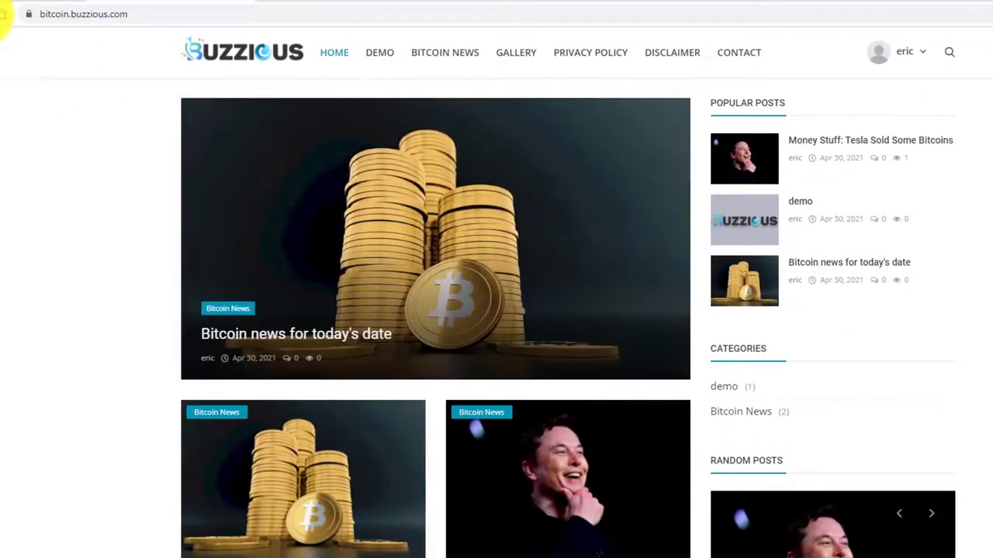
pyautogui.click(3, 14)
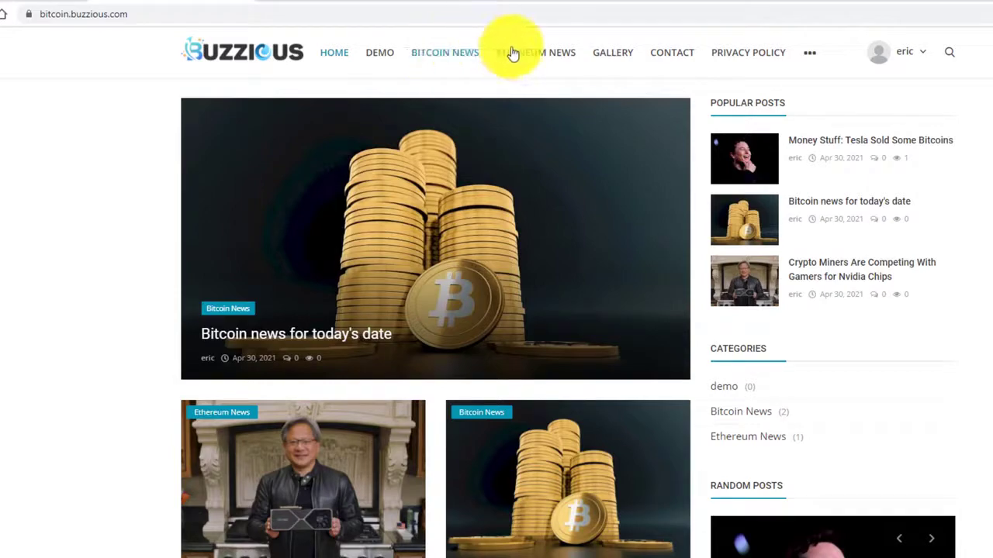
# Return to the admin tab with the Ethereum News category form.
pyautogui.click(28, 6)
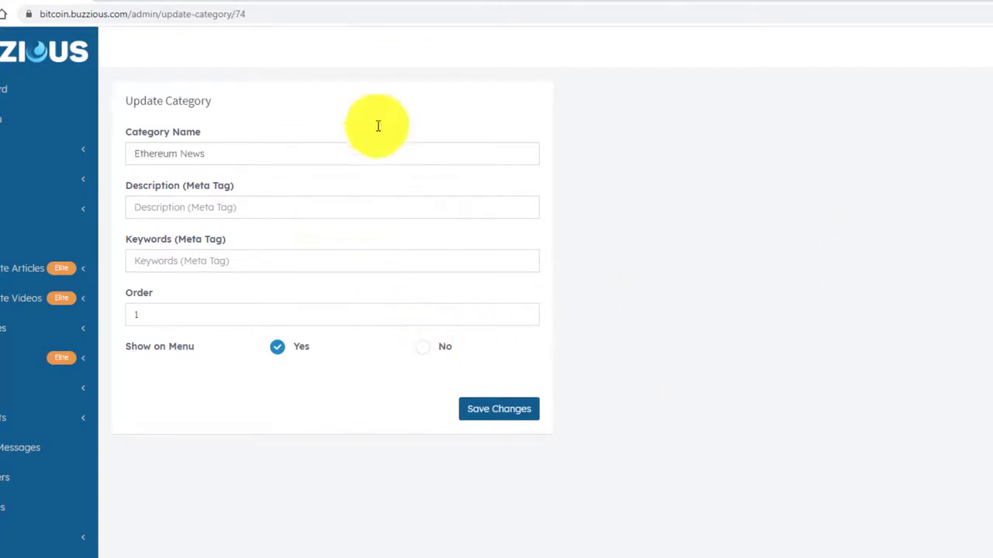
# Delete the demo category, then reload the public site to confirm it's gone.
pyautogui.click(159, 3)
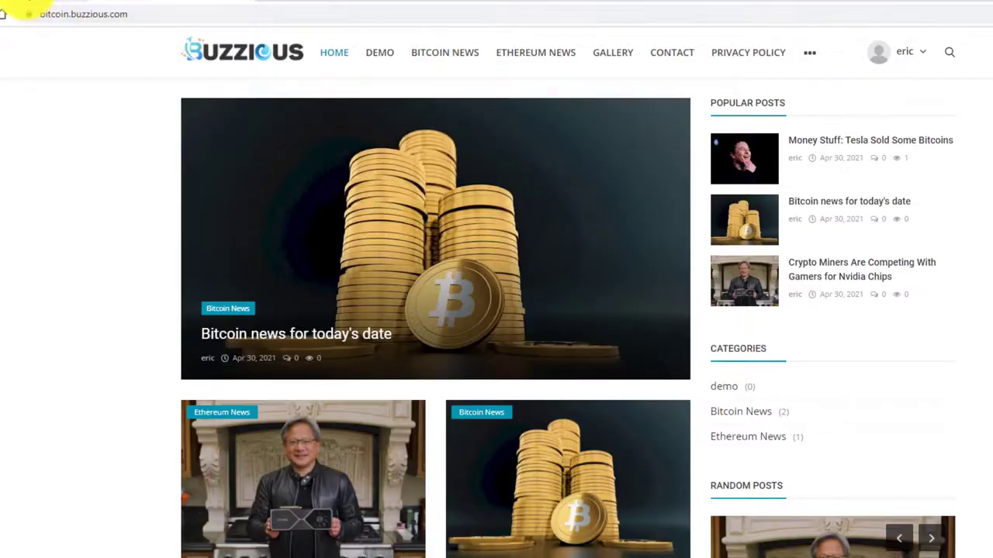
pyautogui.click(54, 3)
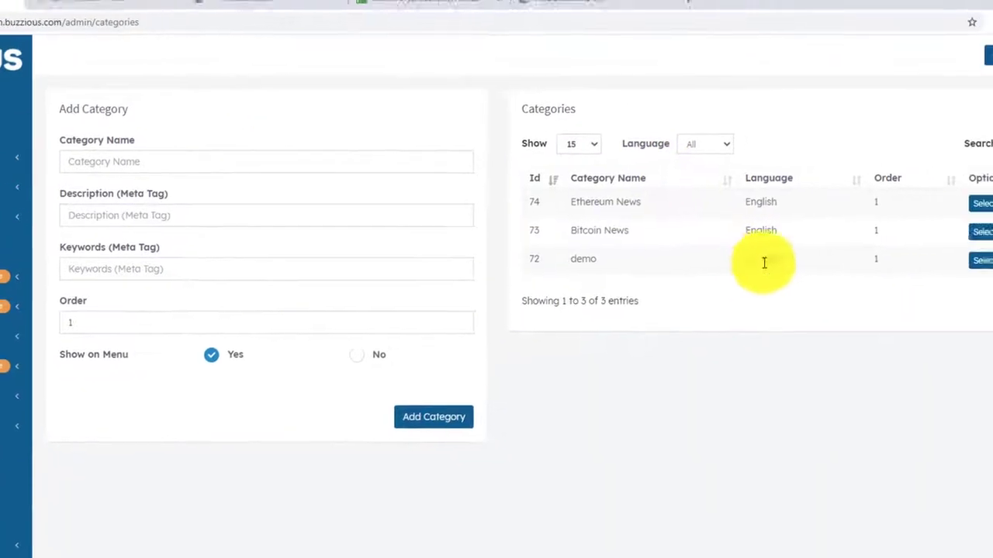
pyautogui.click(919, 277)
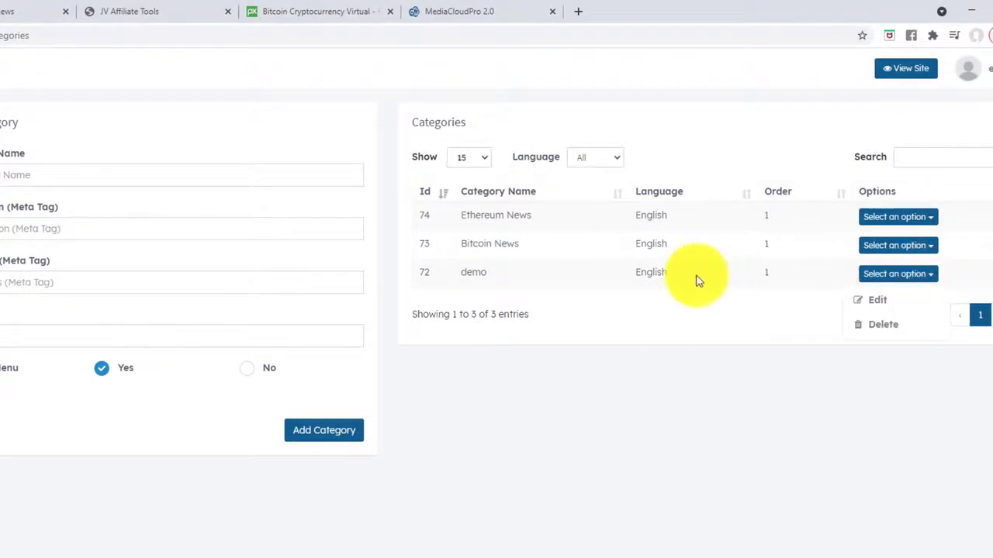
pyautogui.click(882, 325)
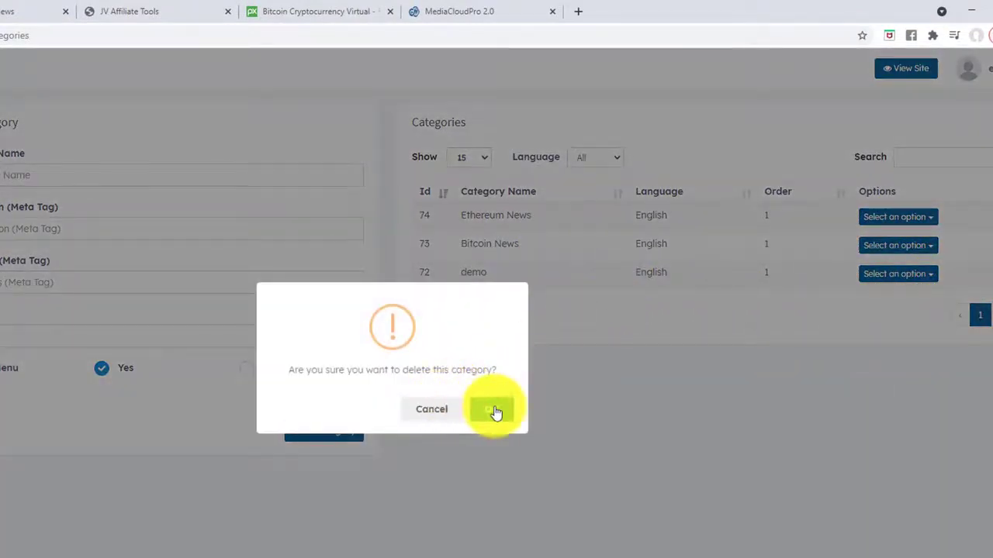
pyautogui.click(495, 412)
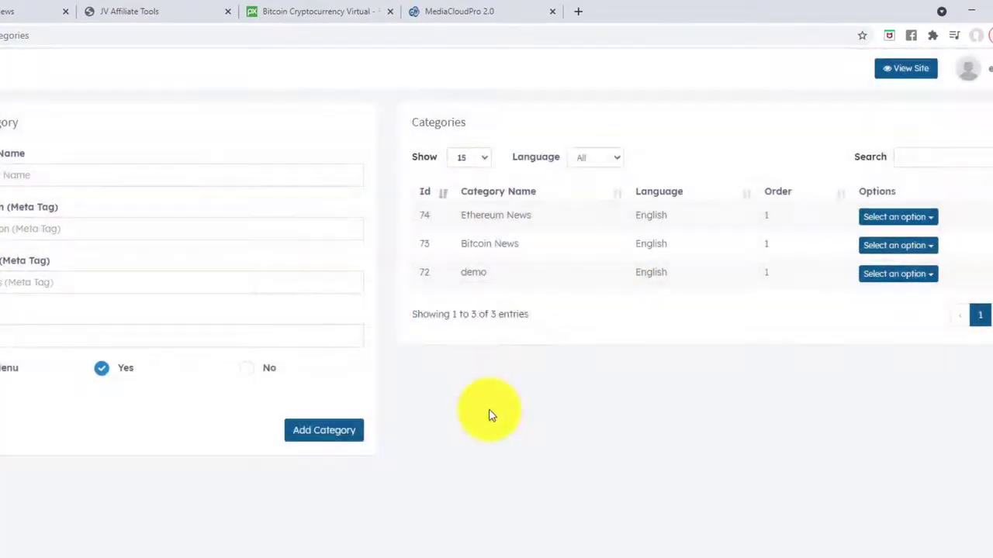
pyautogui.click(10, 11)
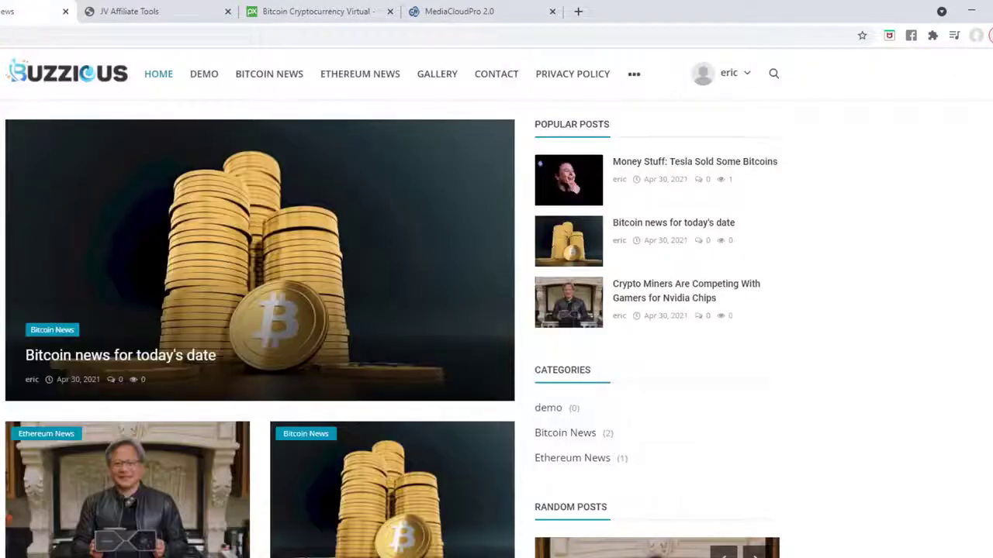
pyautogui.press('F5')
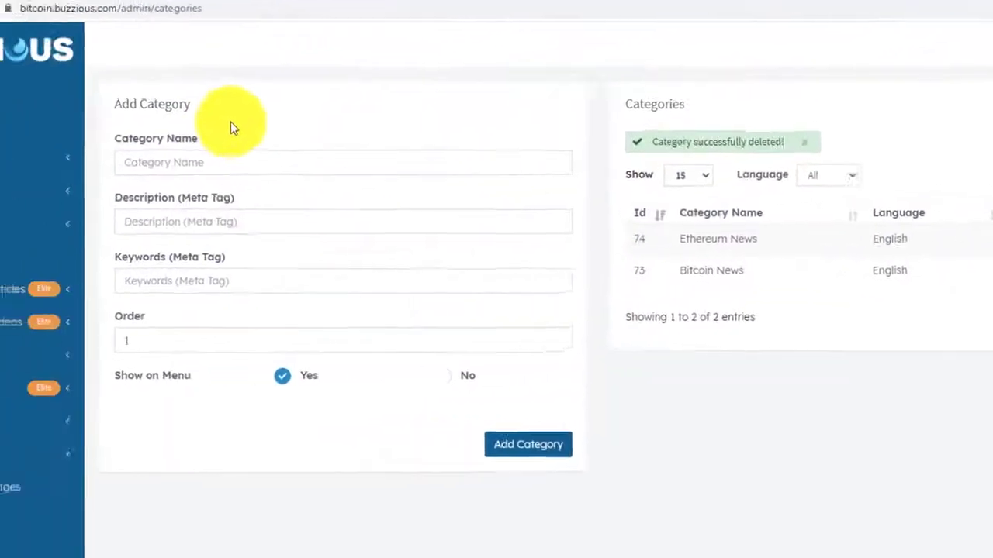
# Open the Add Video form from the sidebar's Add Post menu.
pyautogui.click(186, 184)
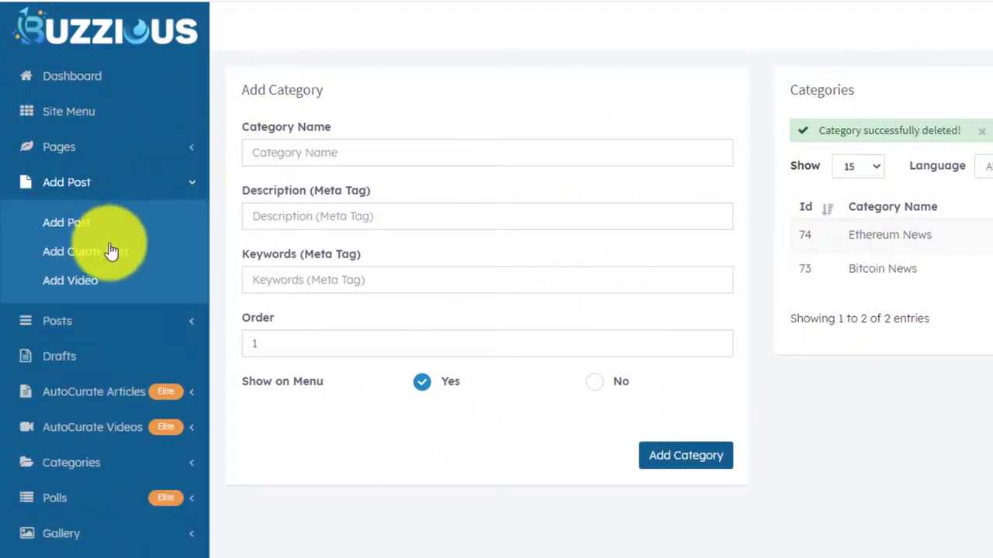
pyautogui.click(76, 284)
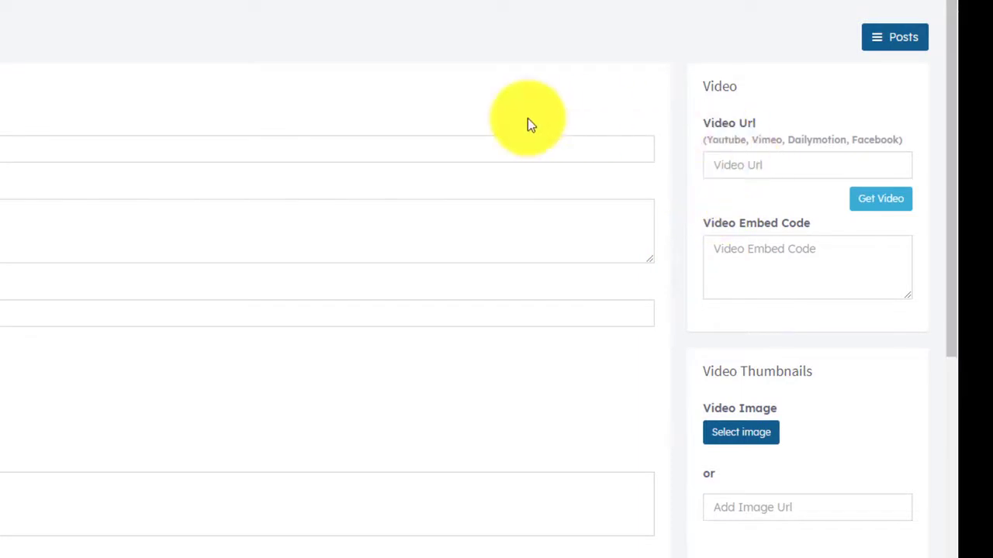
# Open youtube.com in a new tab and search for bitcoin.
pyautogui.hotkey('ctrl', 't')
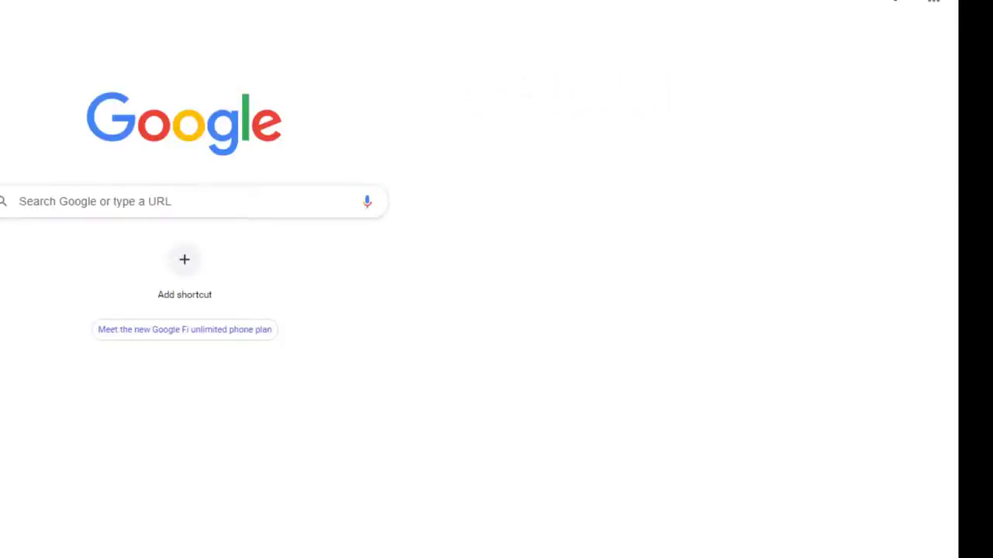
pyautogui.write('youtube')
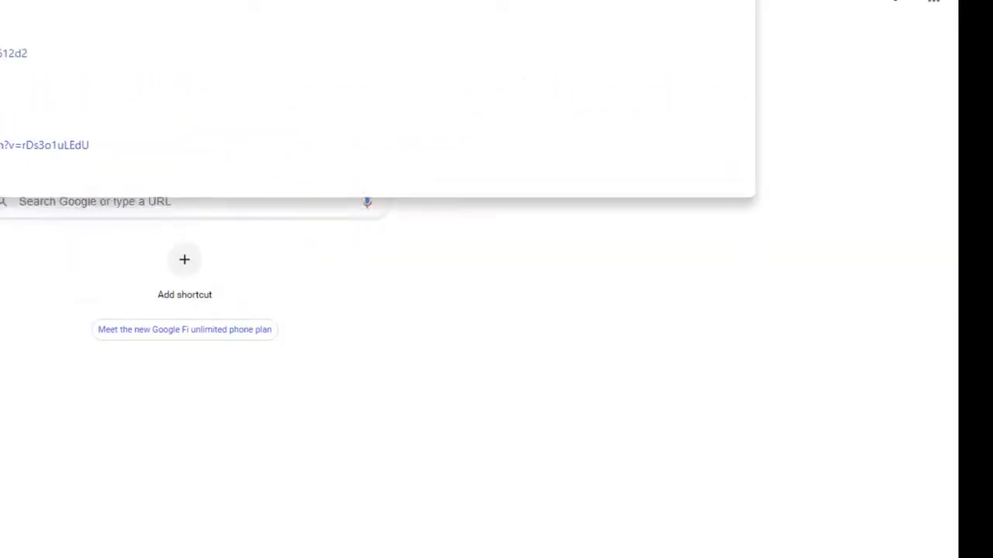
pyautogui.press('BackSpace')
pyautogui.press('BackSpace')
pyautogui.press('BackSpace')
pyautogui.press('BackSpace')
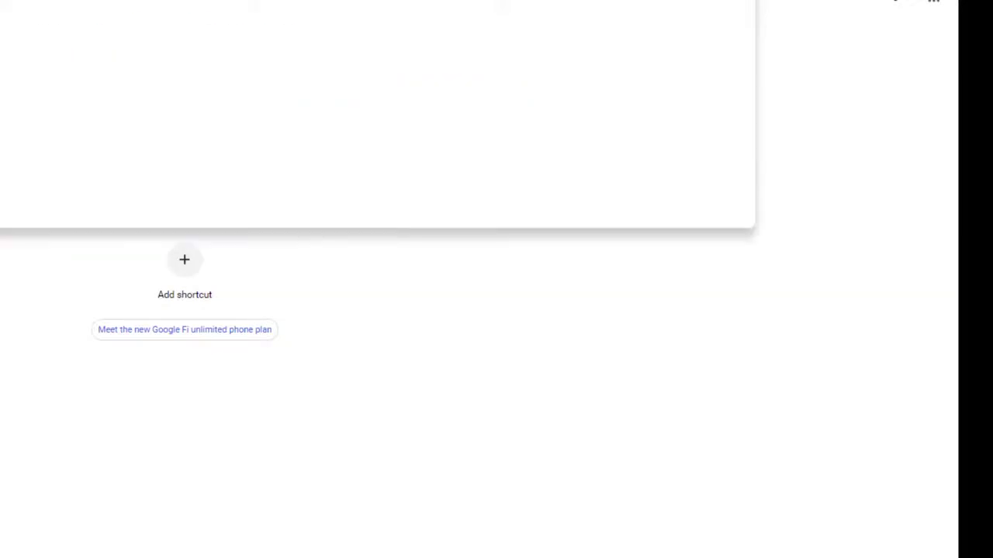
pyautogui.write('tube.com')
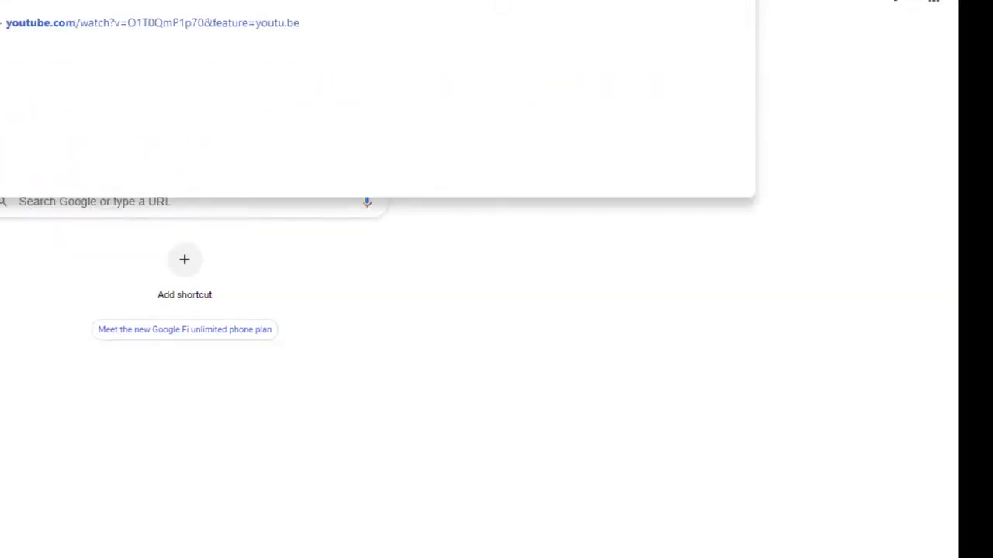
pyautogui.press('Return')
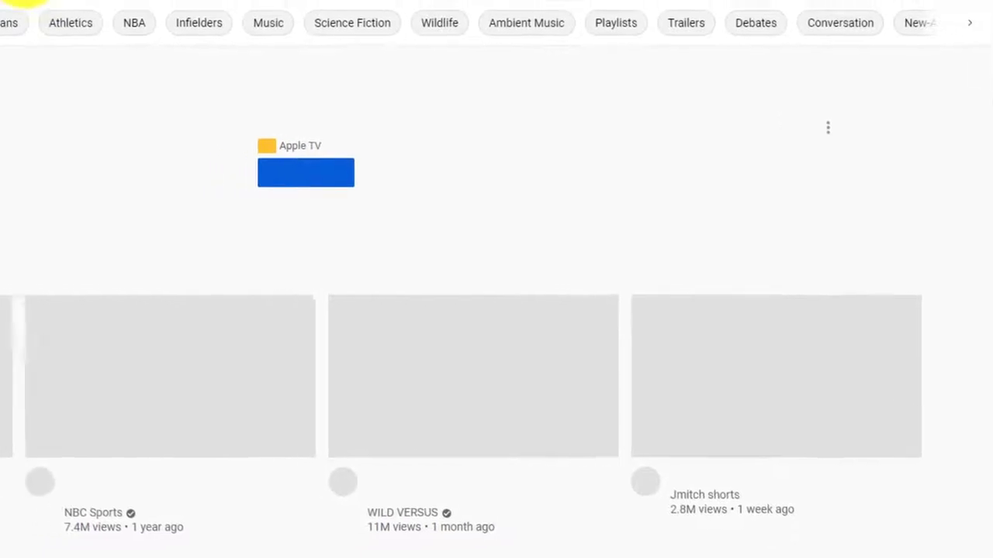
pyautogui.click(348, 27)
pyautogui.write('bitco')
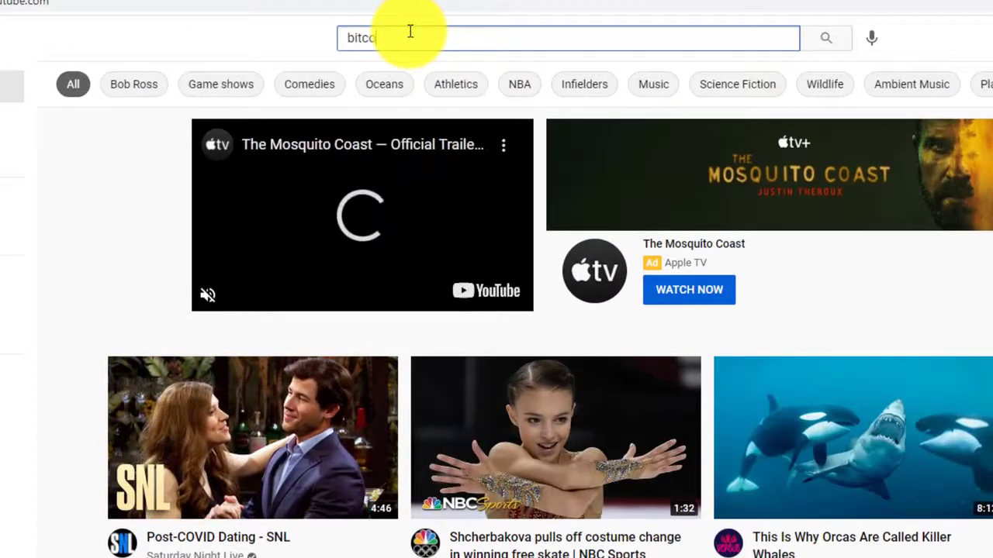
pyautogui.write('in')
pyautogui.press('Return')
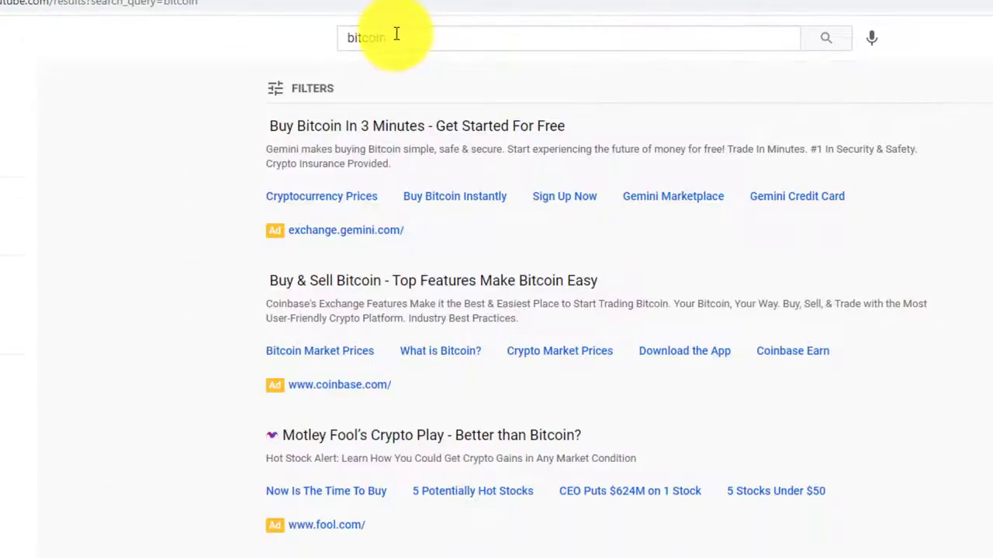
# Open the CNBC Meltem Demirors bitcoin volatility video, copy its URL, and return to Buzzious.
pyautogui.scroll(-3, 117, 250)
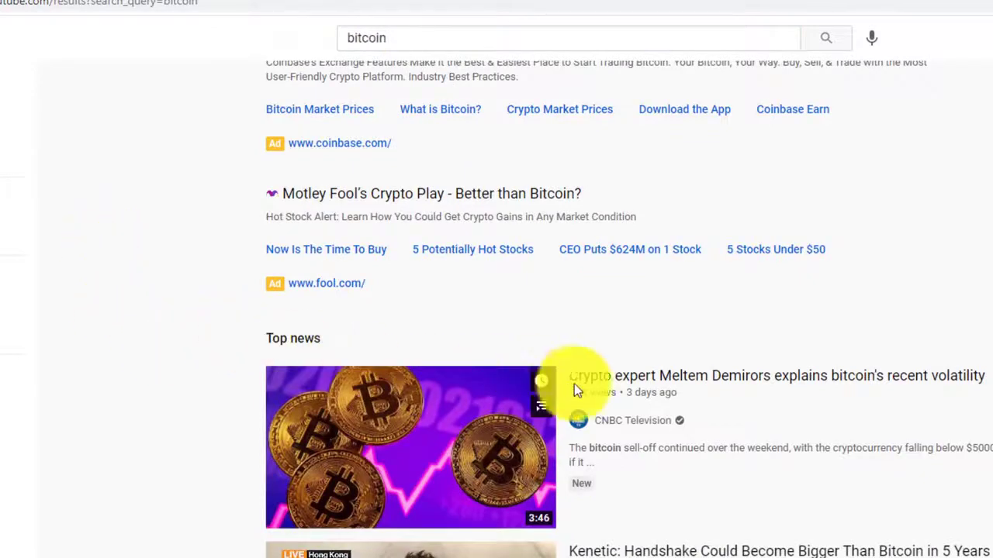
pyautogui.click(659, 382)
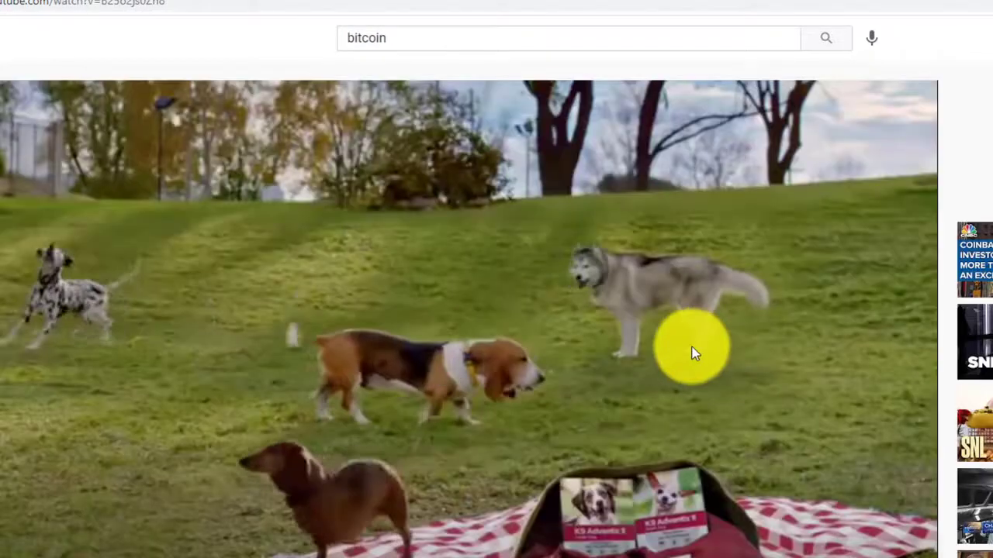
pyautogui.scroll(-5, 691, 353)
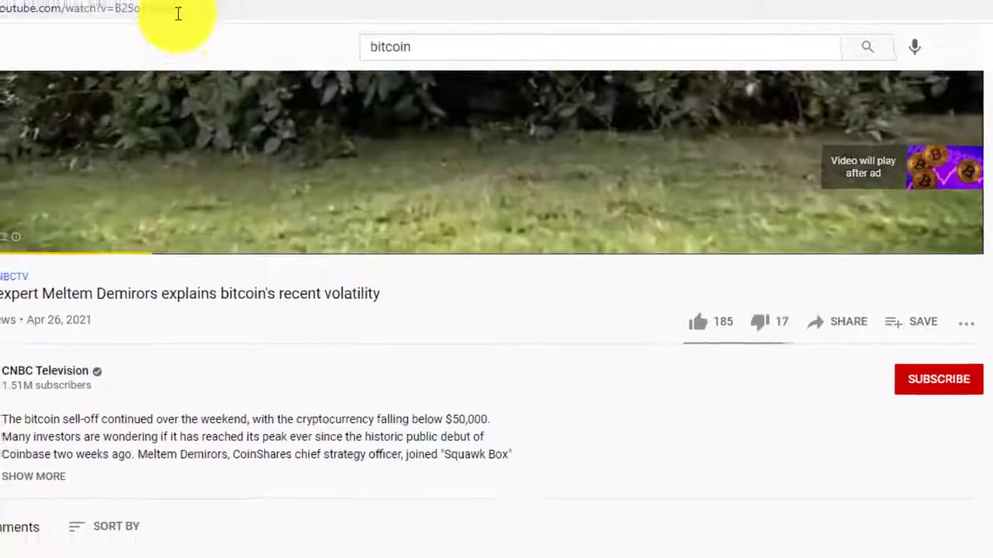
pyautogui.click(46, 2)
pyautogui.hotkey('ctrl', 'c')
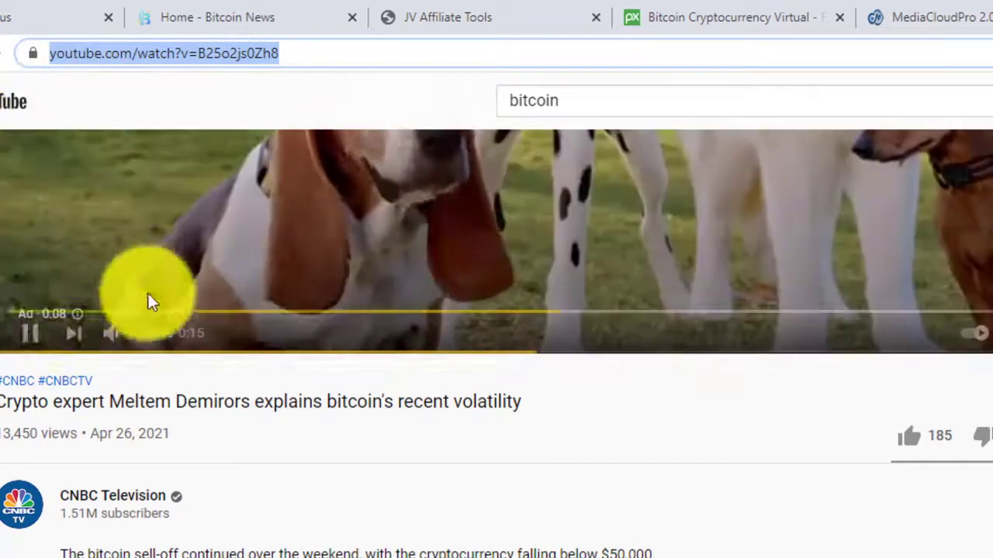
pyautogui.click(30, 335)
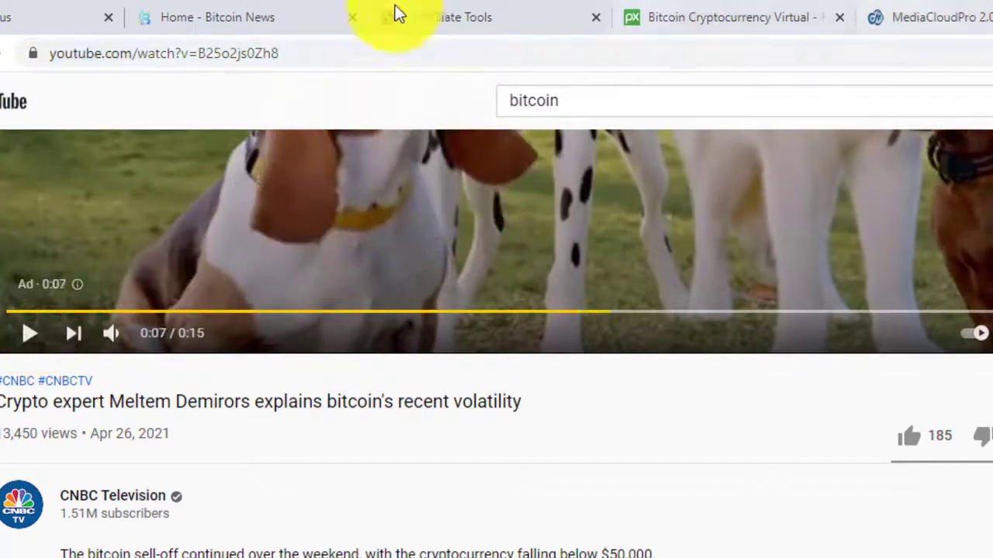
pyautogui.click(31, 18)
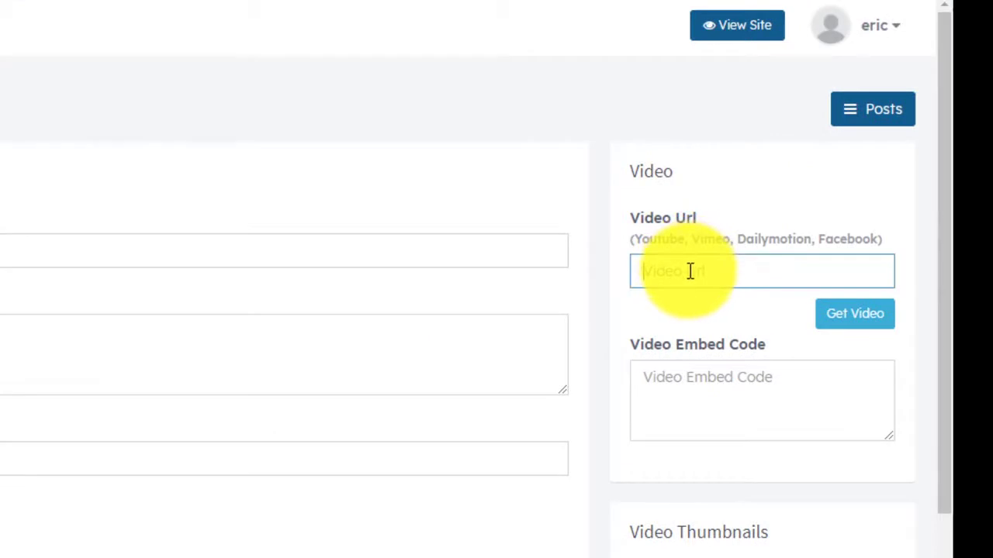
# Fetch the pasted YouTube video, title it 'Crypto expert interview about bitcoin', and add to slider.
pyautogui.hotkey('ctrl', 'v')
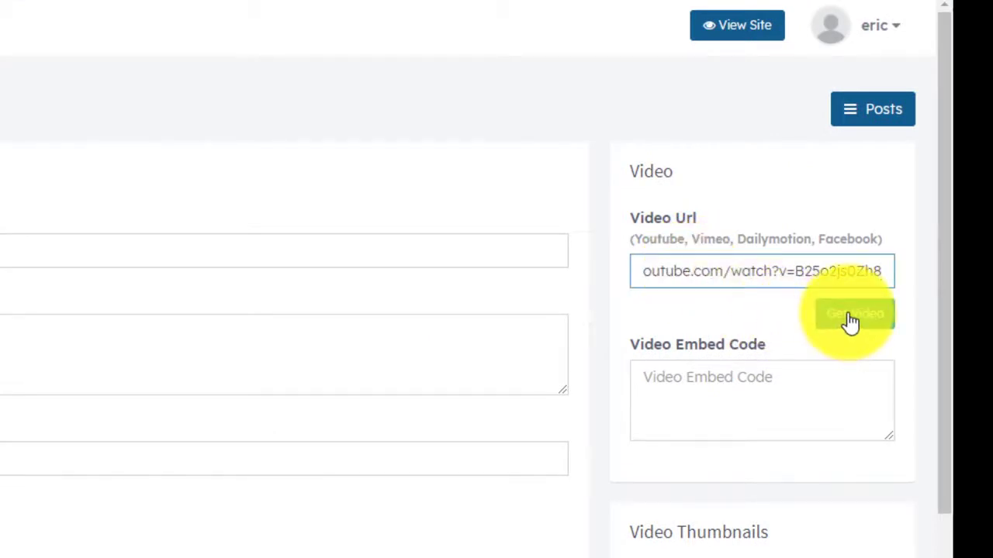
pyautogui.click(850, 322)
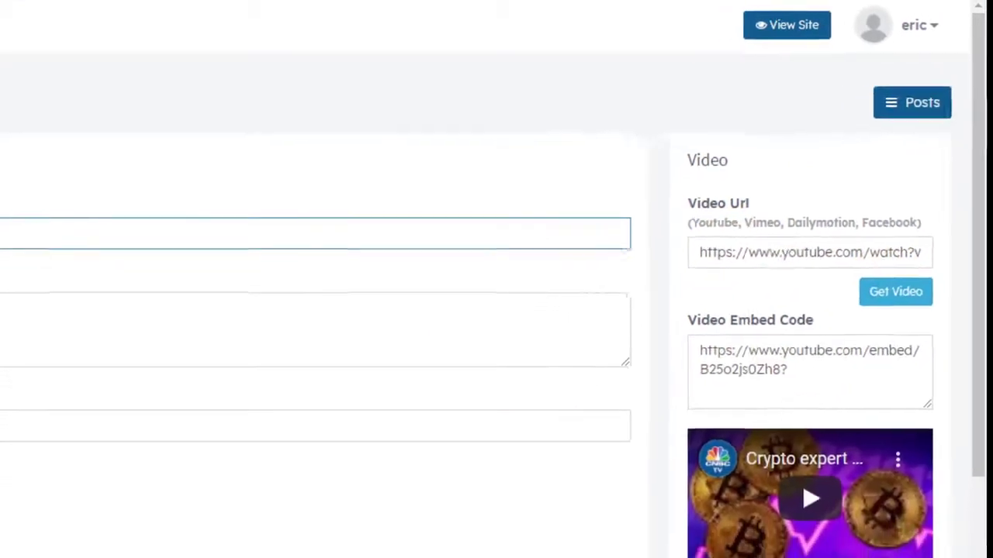
pyautogui.click(468, 147)
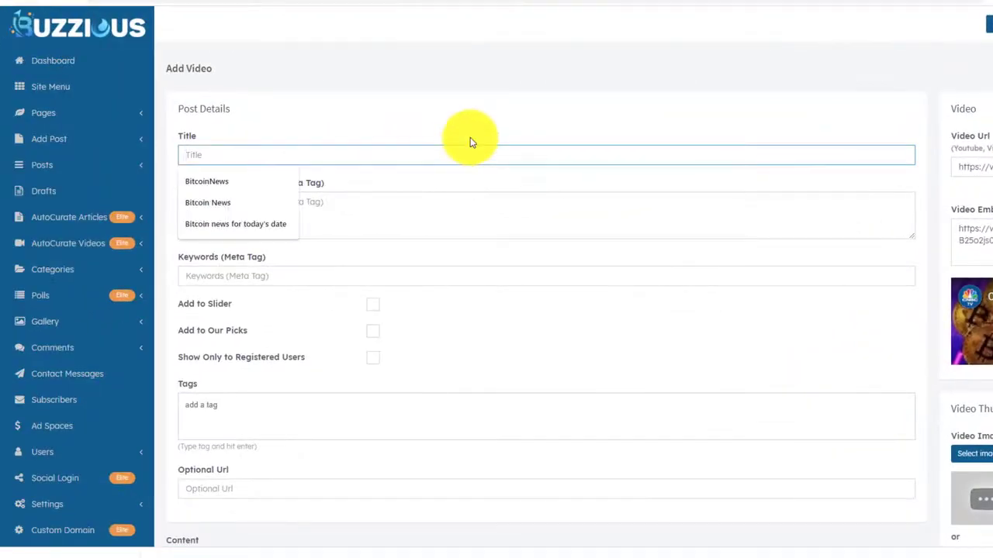
pyautogui.write('Crypto expert interview about')
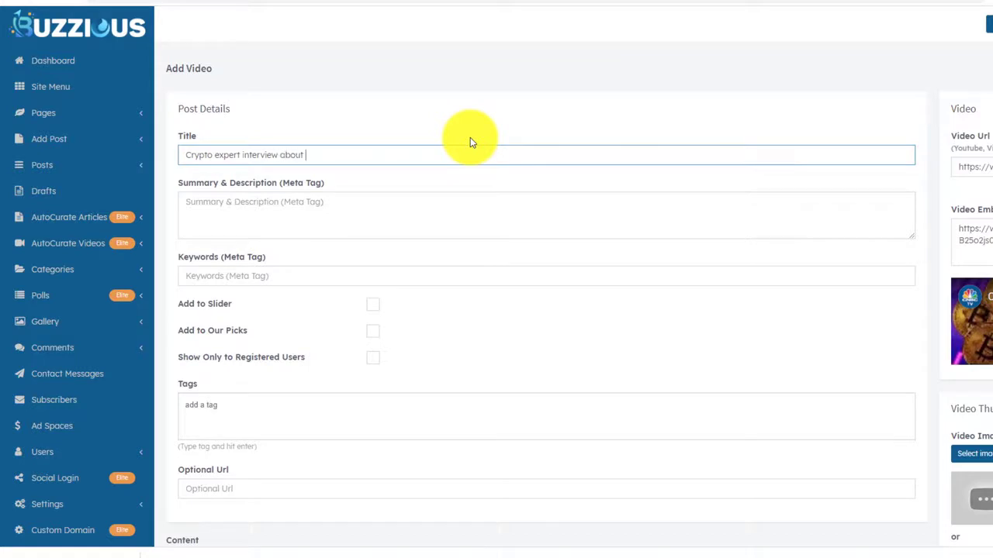
pyautogui.write('bitcoin')
pyautogui.scroll(-3, 434, 194)
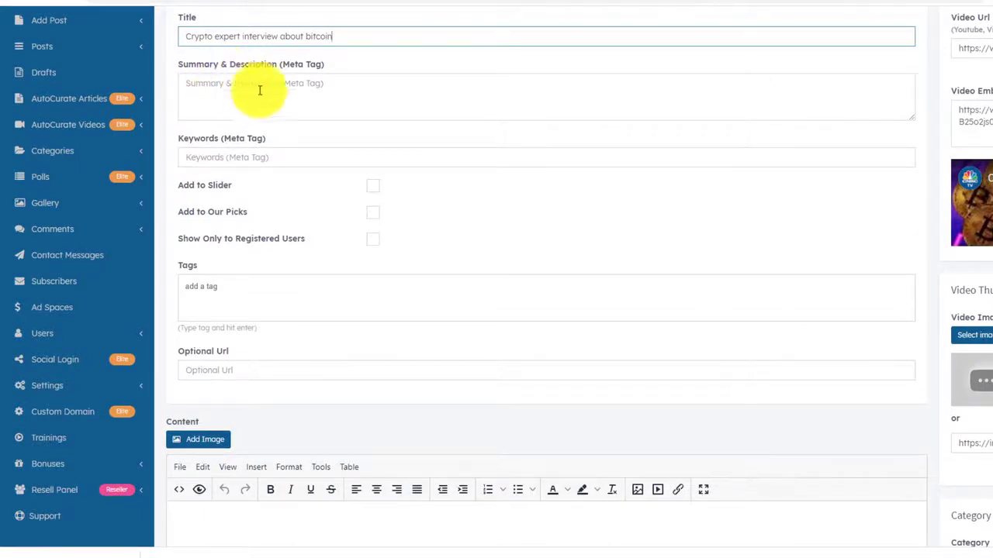
pyautogui.scroll(-4, 345, 201)
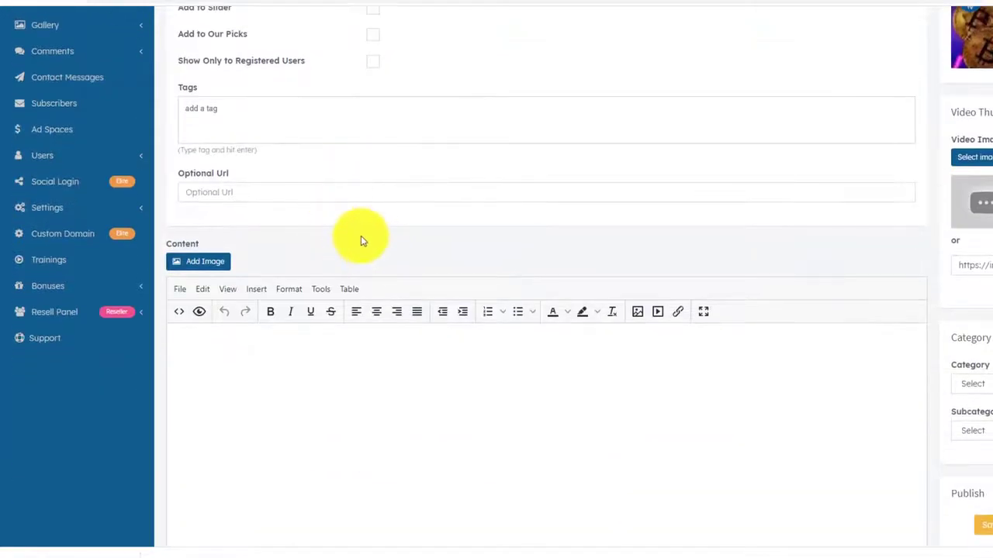
pyautogui.scroll(3, 361, 238)
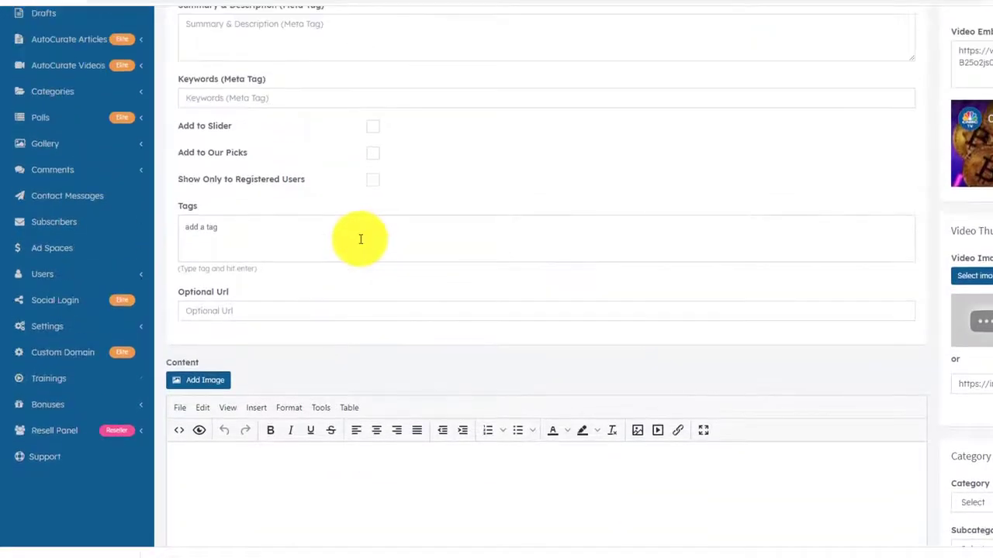
pyautogui.click(373, 129)
# Write a short commentary about this video in the post content.
pyautogui.scroll(-5, 414, 268)
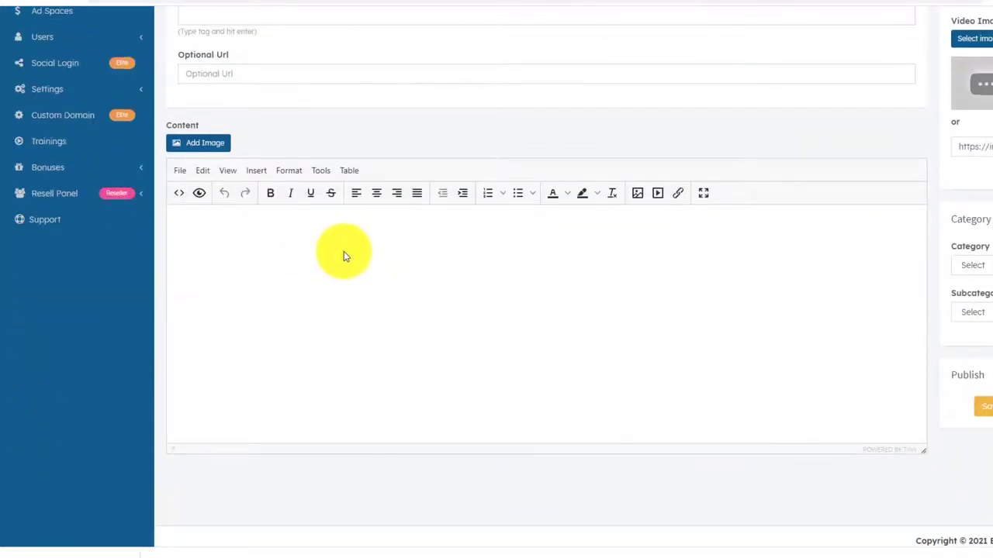
pyautogui.write('M')
pyautogui.write('ere is my')
pyautogui.write(' awesome')
pyautogui.press('BackSpace')
pyautogui.press('BackSpace')
pyautogui.press('BackSpace')
pyautogui.press('BackSpace')
pyautogui.write('some commentary about')
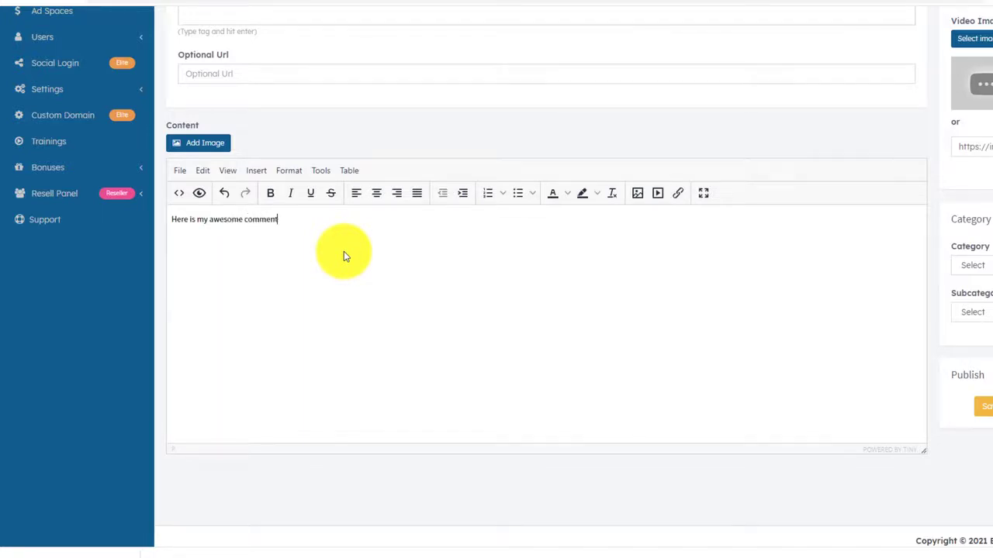
pyautogui.write(' thro')
pyautogui.press('BackSpace')
pyautogui.press('BackSpace')
pyautogui.write('is video.')
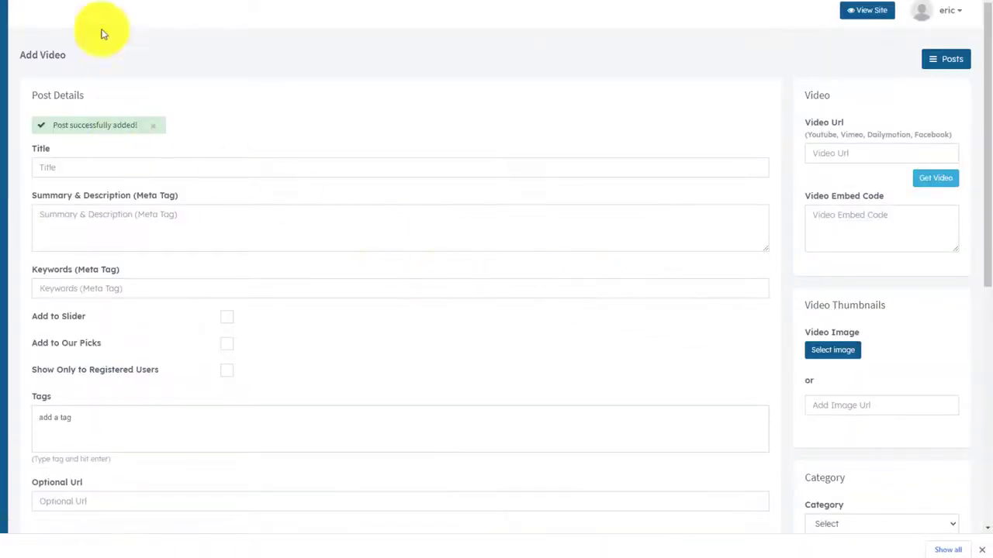
pyautogui.click(87, 1)
pyautogui.press('F5')
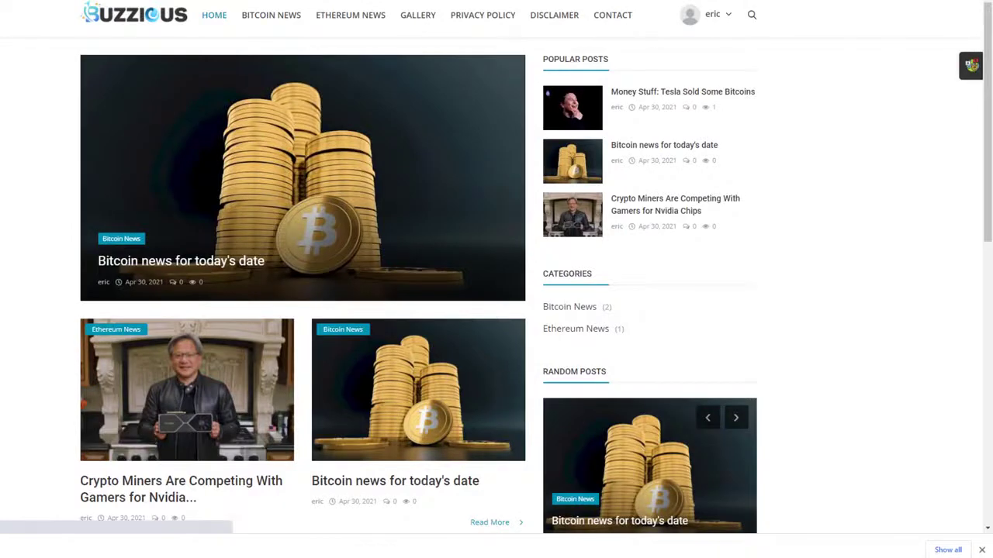
pyautogui.scroll(-3, 243, 250)
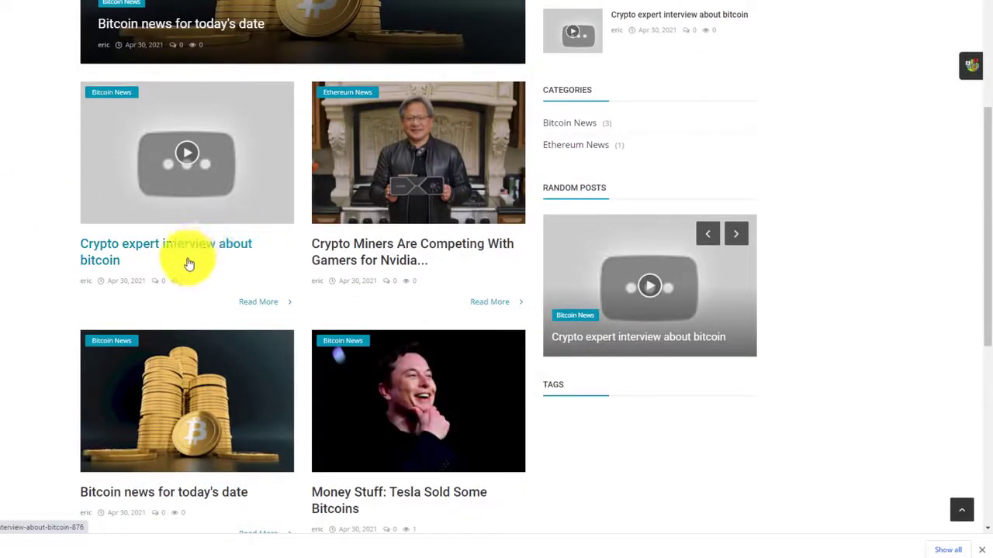
pyautogui.scroll(3, 171, 271)
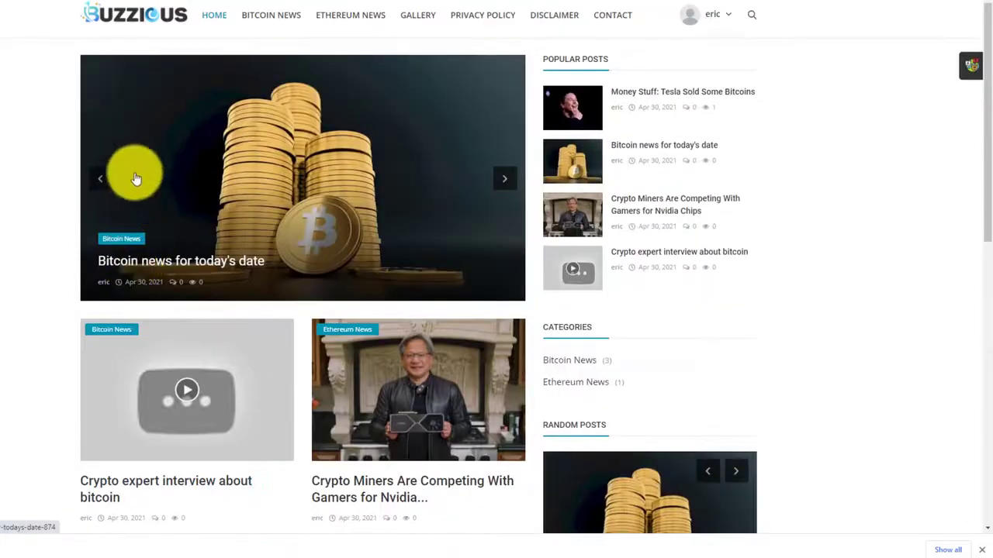
pyautogui.click(268, 18)
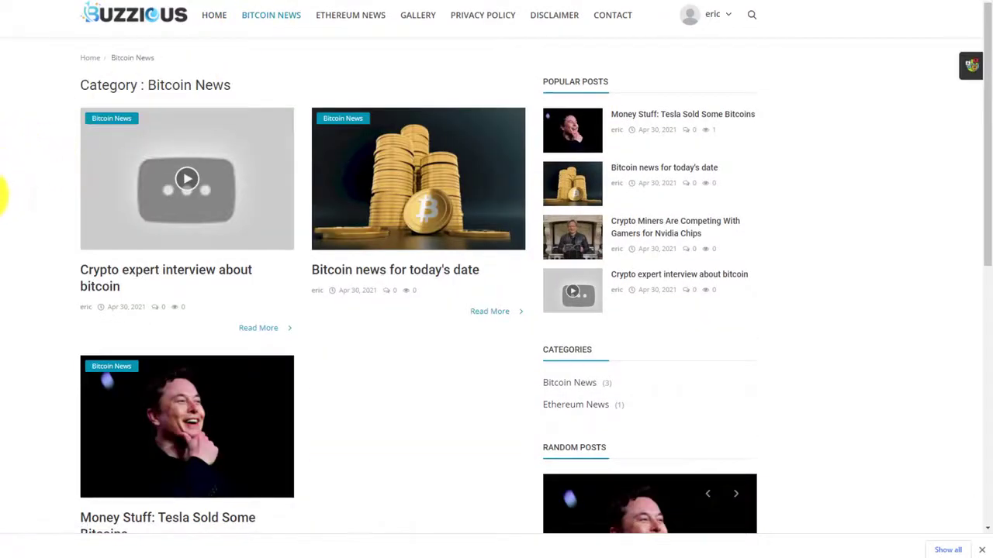
pyautogui.scroll(-2, 8, 190)
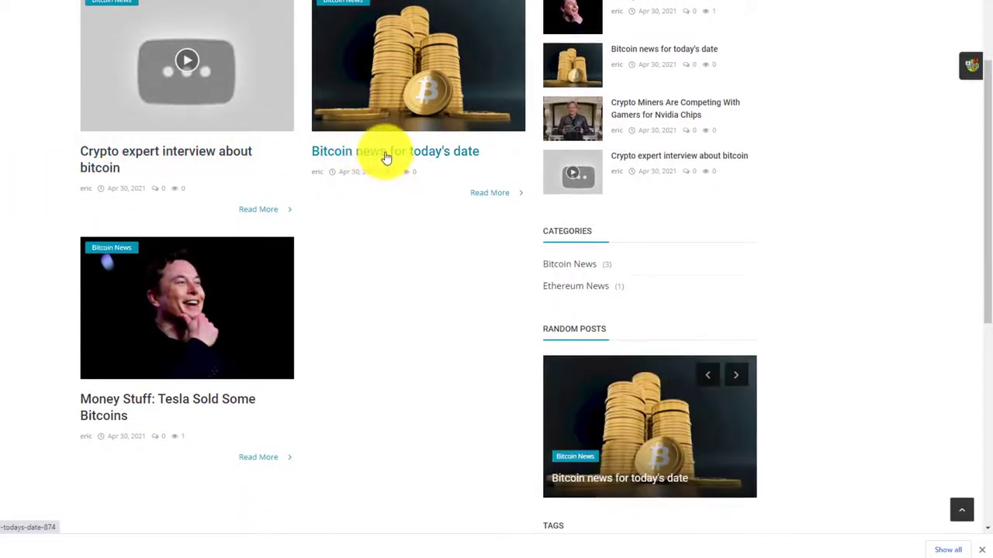
pyautogui.scroll(1, 386, 241)
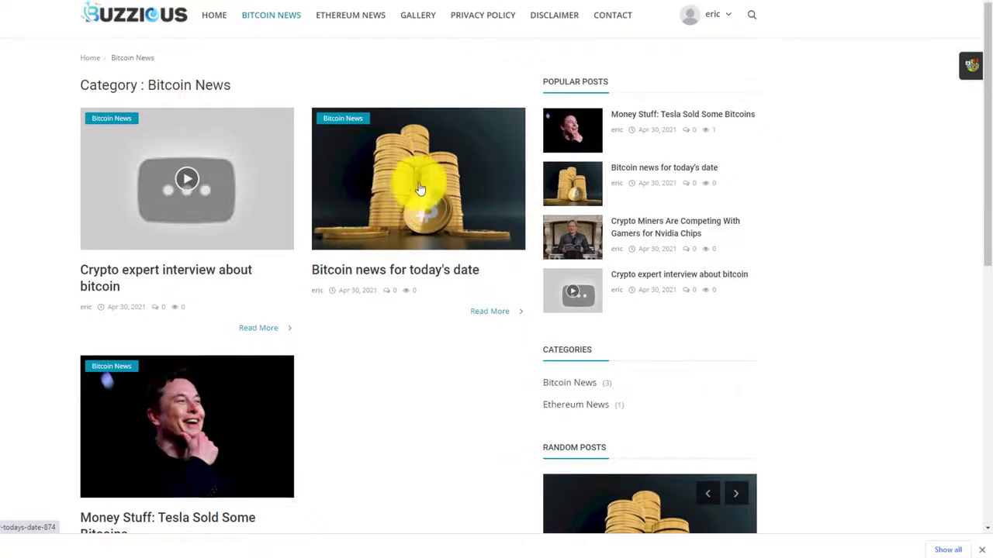
pyautogui.scroll(-3, 349, 229)
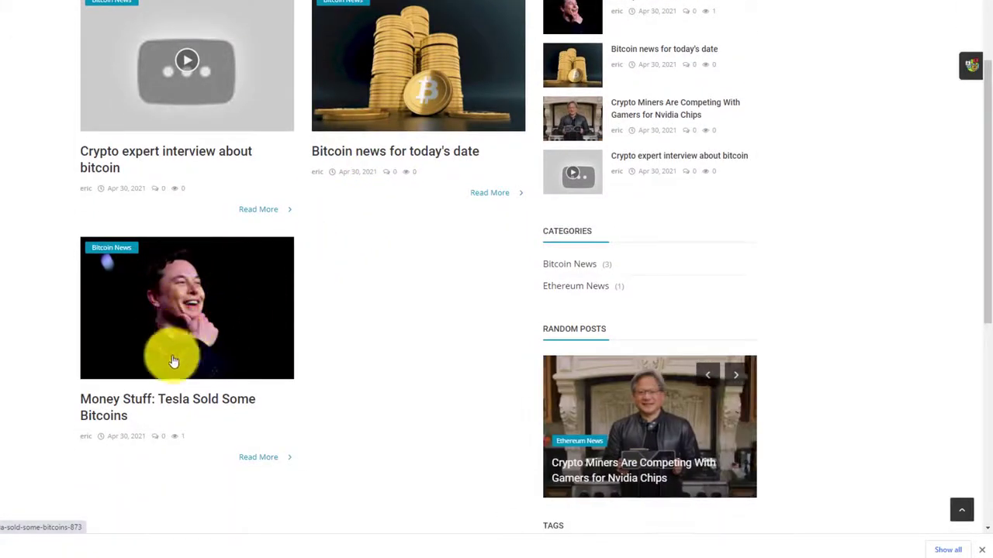
pyautogui.scroll(3, 310, 287)
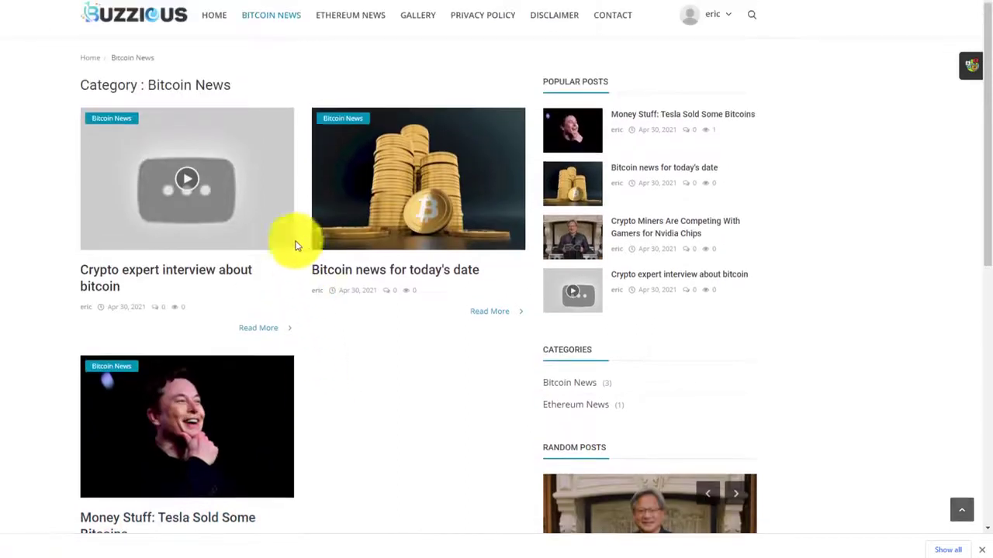
pyautogui.click(181, 273)
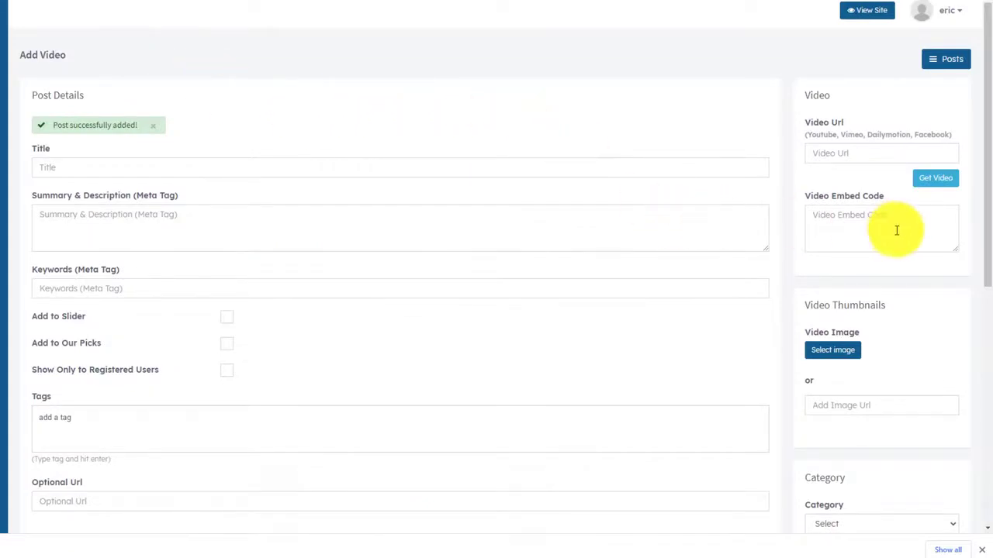
# Bring up the Pixabay page for the gold coin-stack bitcoin image.
pyautogui.scroll(-3, 897, 231)
pyautogui.scroll(1, 887, 233)
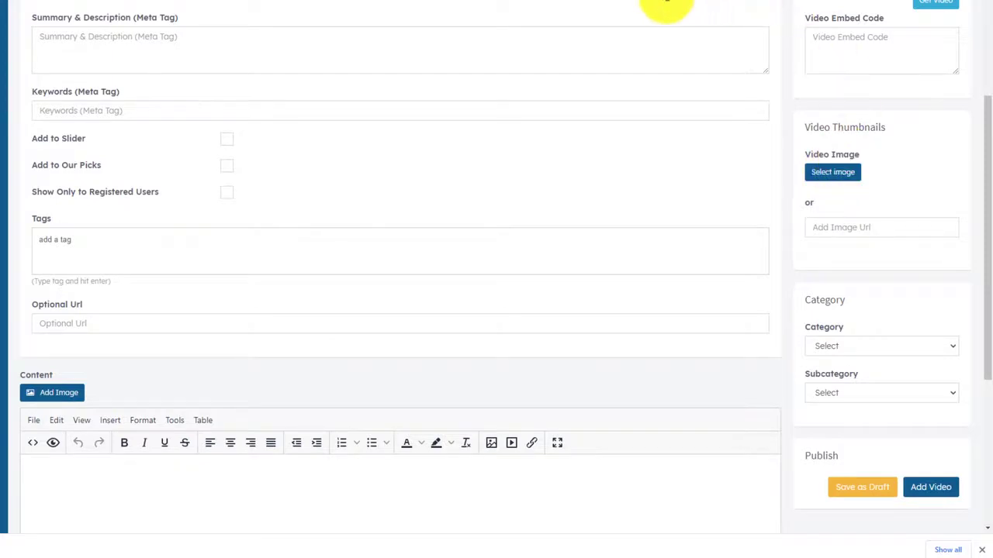
pyautogui.click(612, 0)
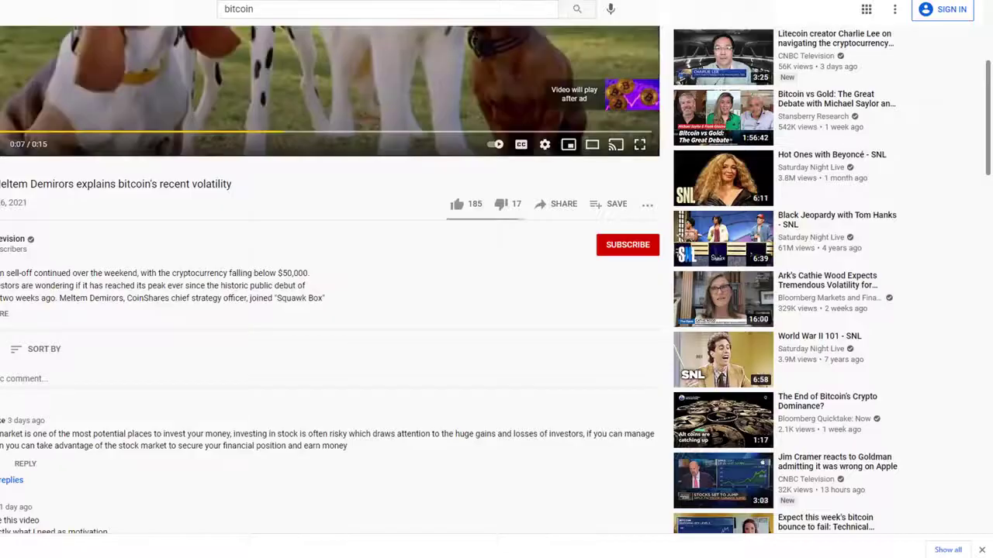
pyautogui.click(434, 0)
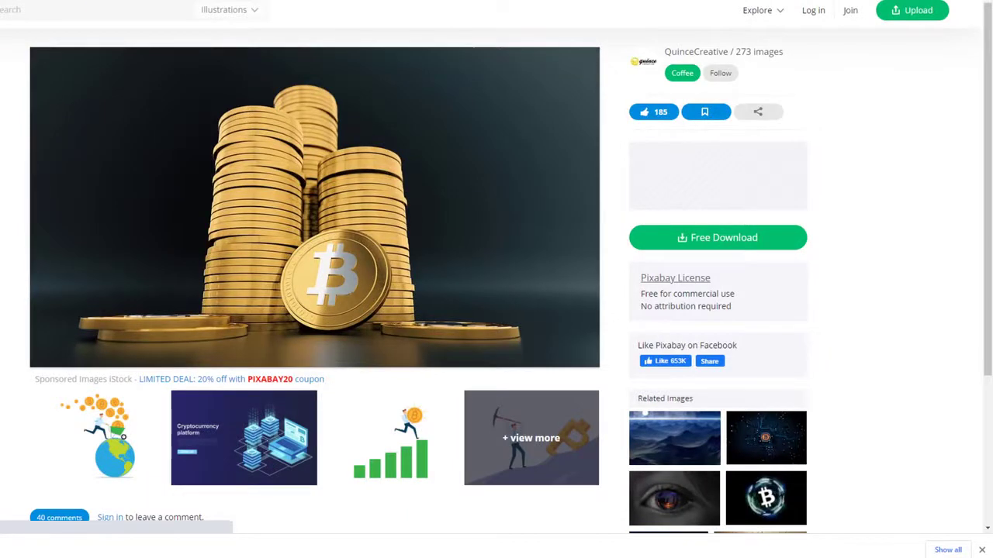
# Save Pixabay's woman-holding-bitcoin photo to Downloads as cryptocurrency-3435863_960_720.jpg.
pyautogui.click(8, 0)
pyautogui.scroll(-3, 310, 215)
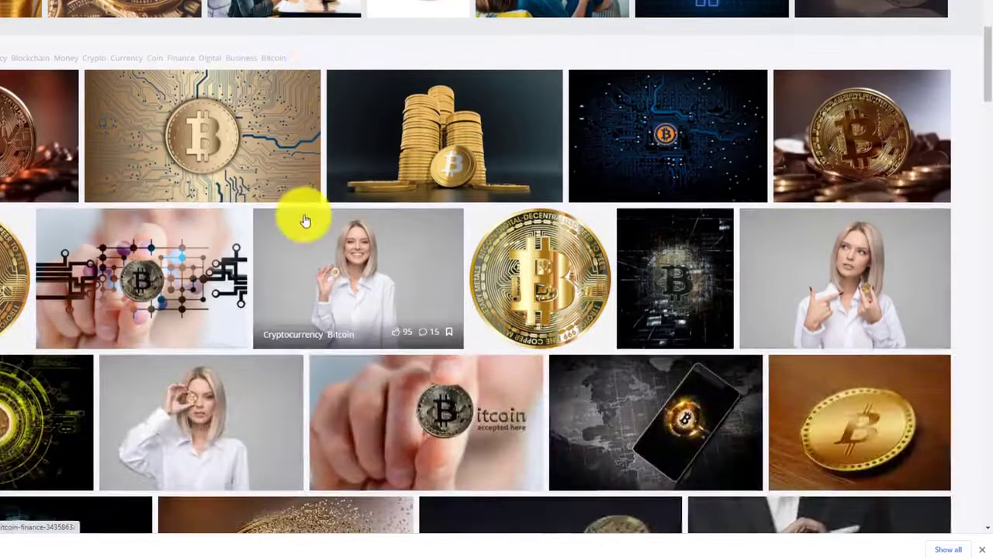
pyautogui.scroll(-2, 304, 222)
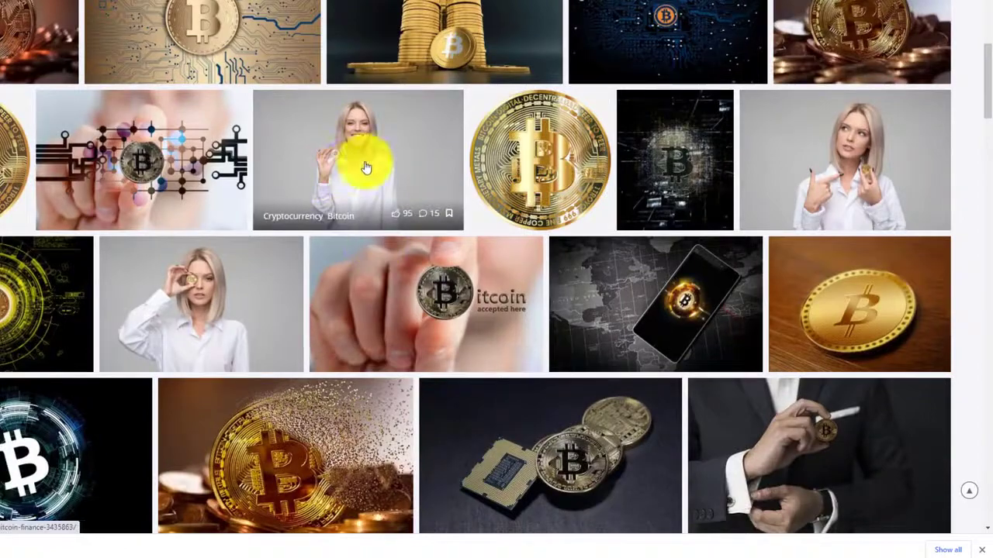
pyautogui.click(369, 142)
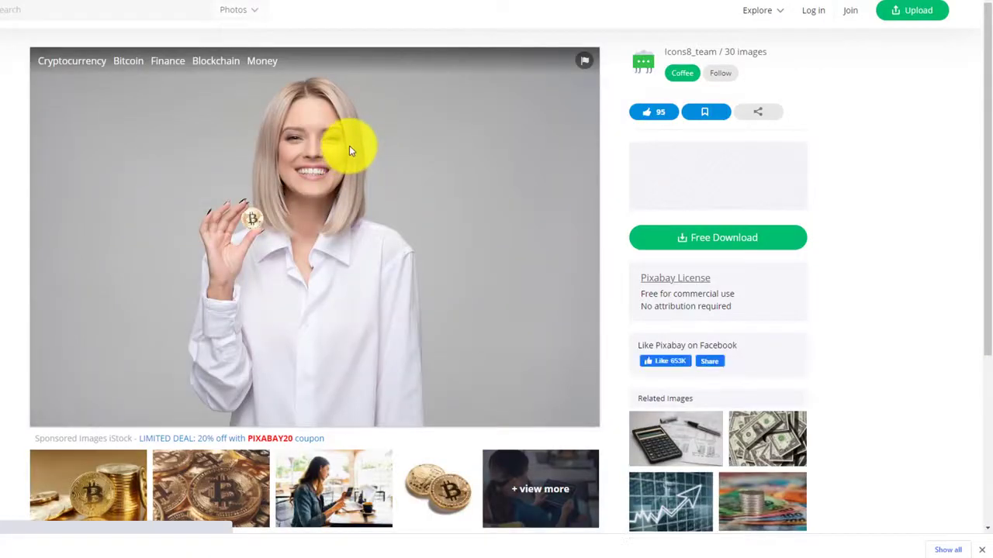
pyautogui.rightClick(344, 149)
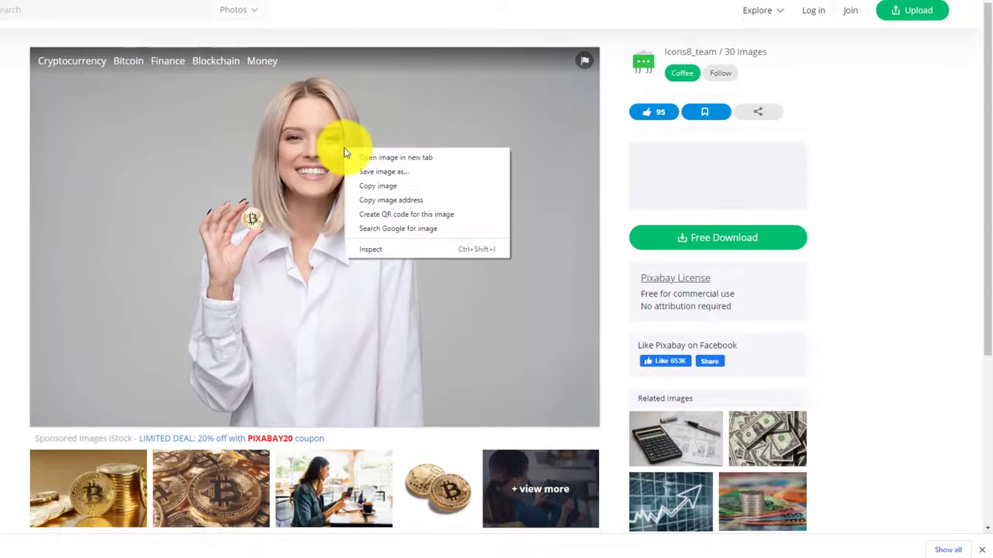
pyautogui.click(378, 185)
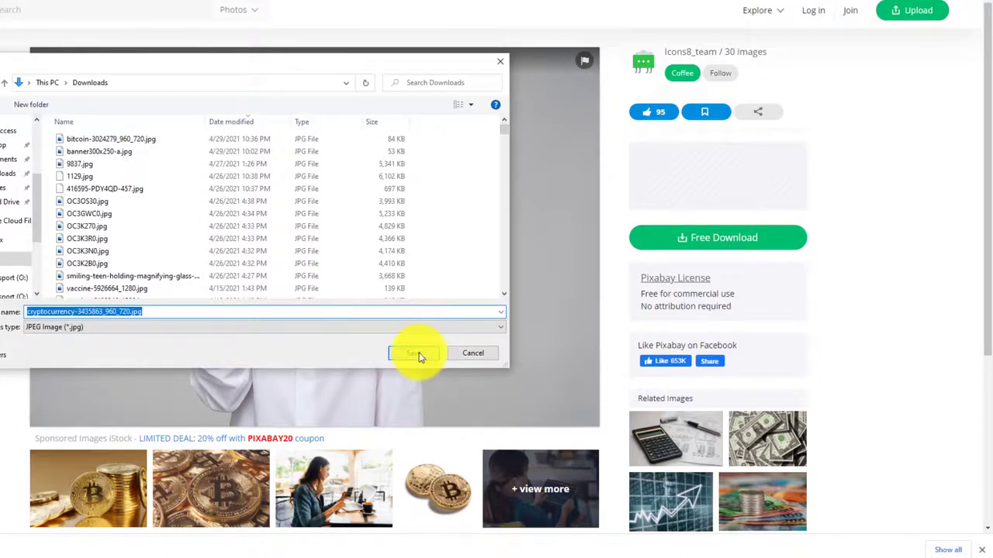
pyautogui.click(418, 356)
# Upload the downloaded woman-with-bitcoin jpg and set it as the Video Image.
pyautogui.click(433, 1)
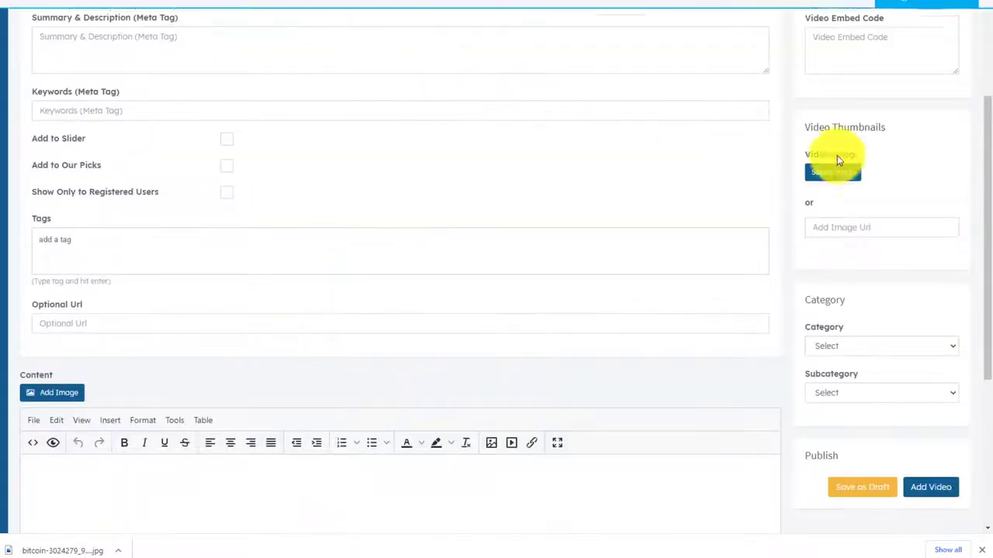
pyautogui.click(845, 177)
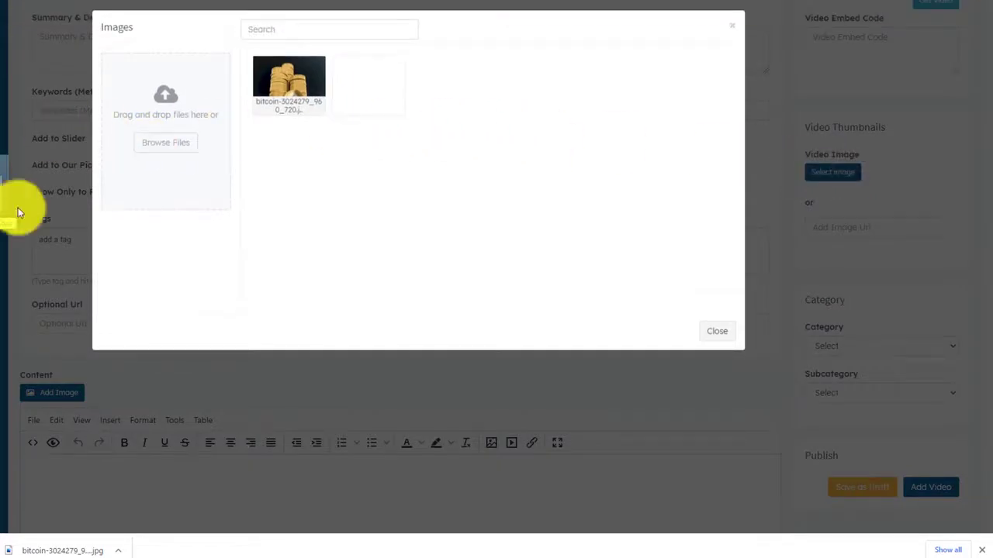
pyautogui.moveTo(20, 213); pyautogui.dragTo(167, 147)
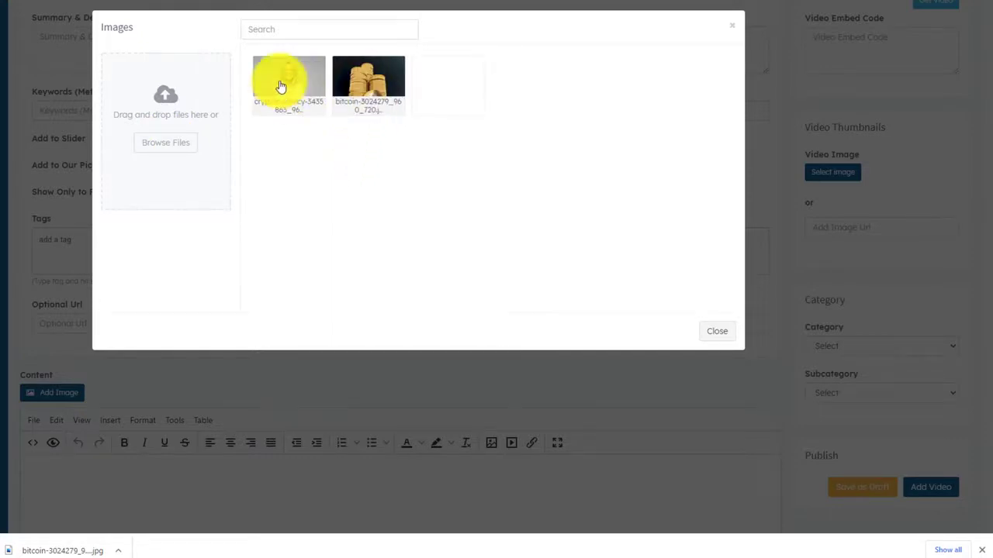
pyautogui.click(281, 86)
pyautogui.click(655, 332)
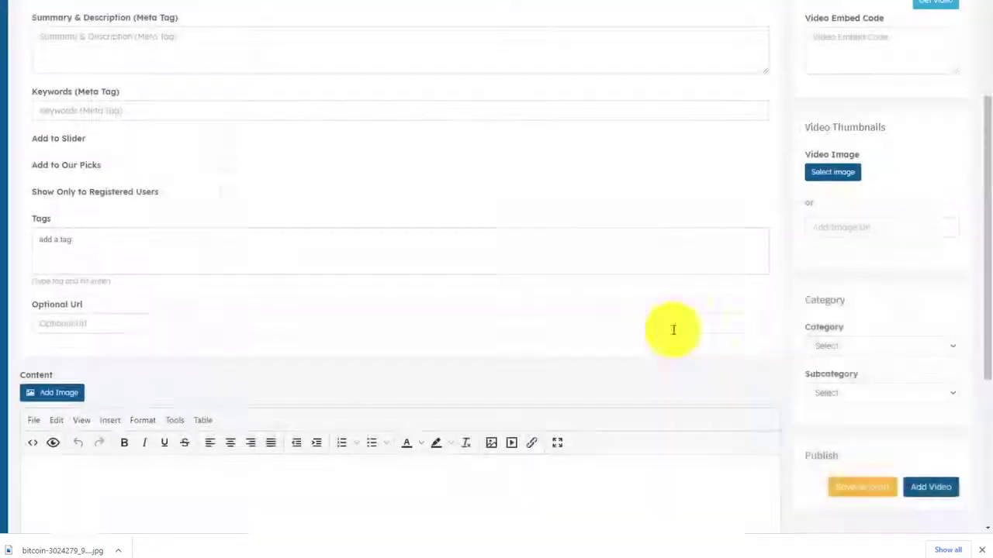
# Publish the new video post with Add Video.
pyautogui.scroll(-4, 794, 354)
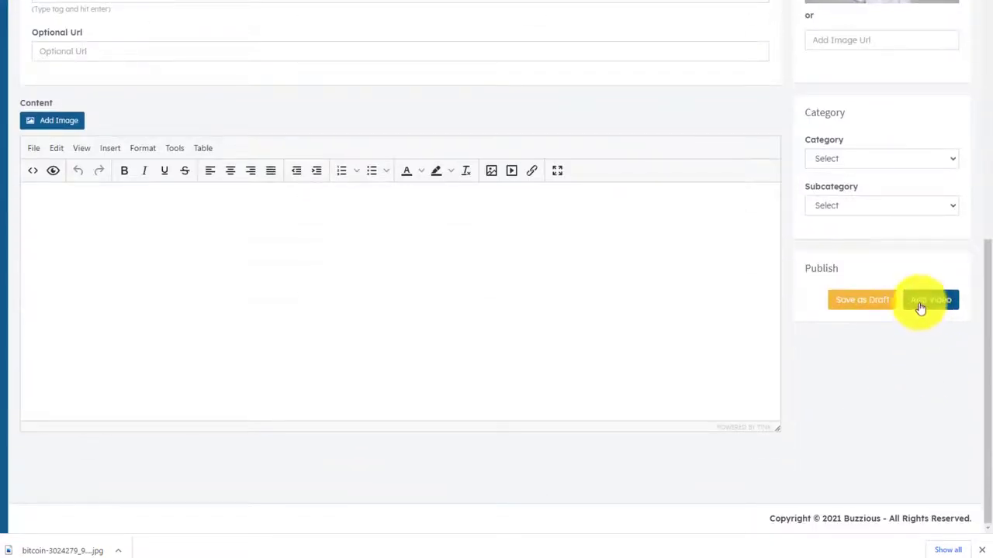
pyautogui.click(934, 302)
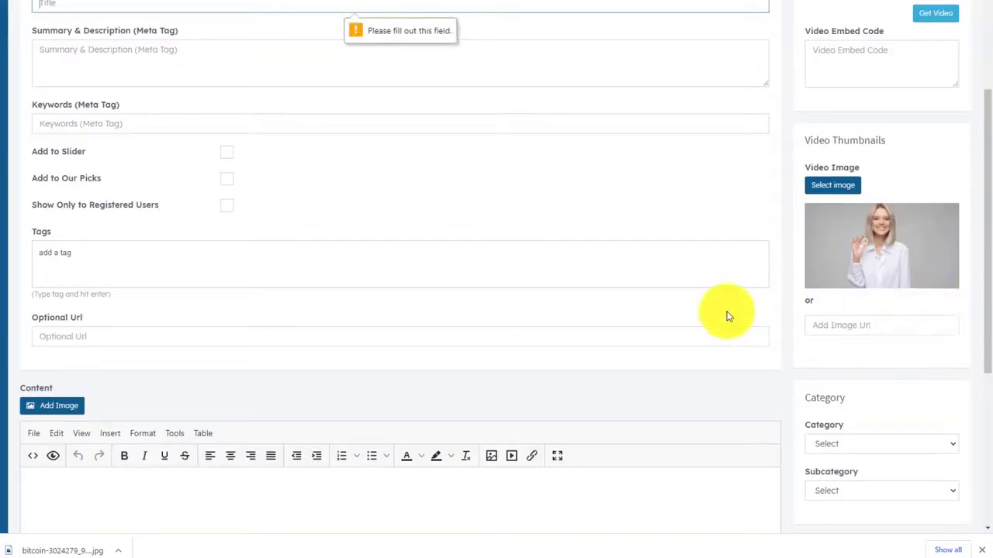
pyautogui.scroll(2, 565, 306)
pyautogui.scroll(-3, 432, 297)
pyautogui.scroll(3, 432, 297)
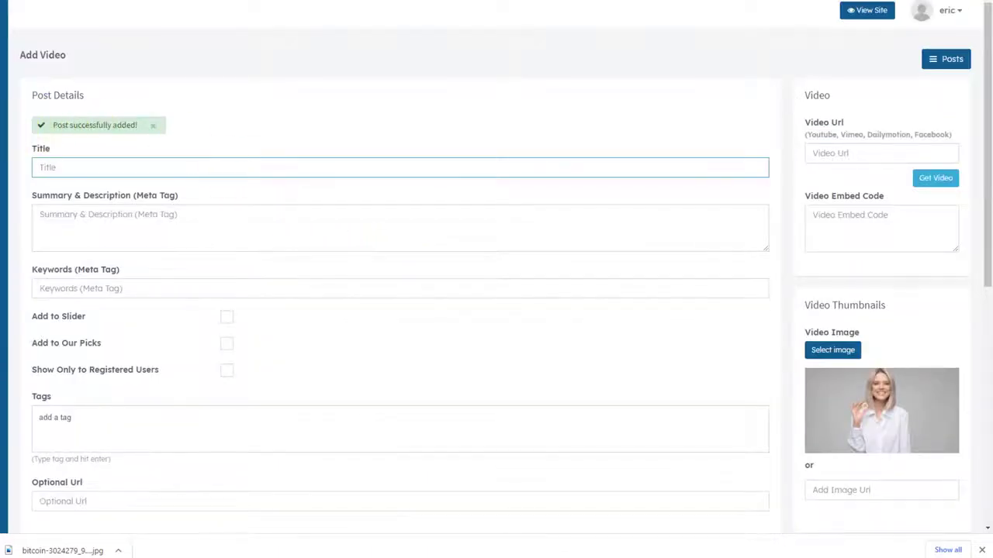
# Edit post 876, set the woman-with-bitcoin photo as its thumbnail, and save changes.
pyautogui.click(83, 172)
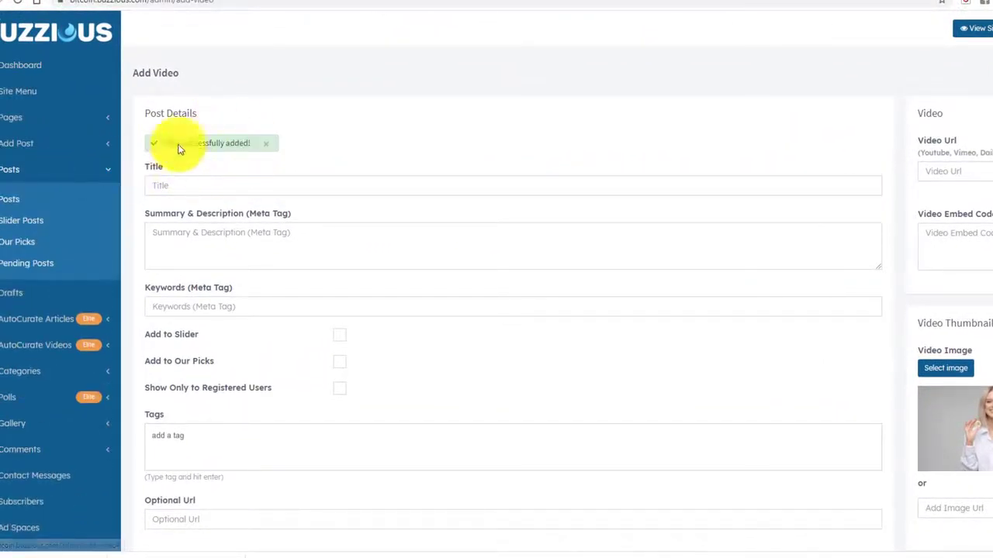
pyautogui.click(6, 204)
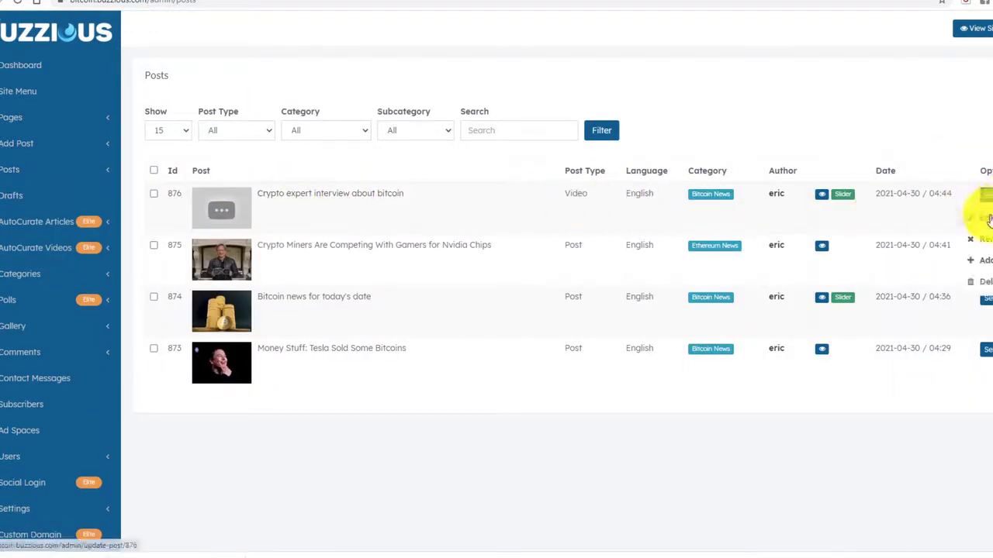
pyautogui.click(987, 220)
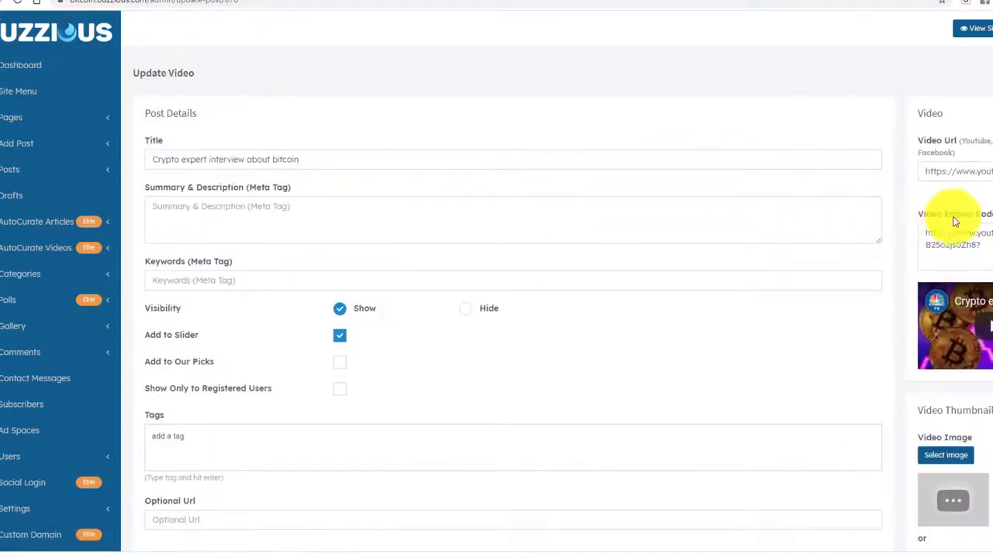
pyautogui.scroll(-3, 937, 290)
pyautogui.click(945, 279)
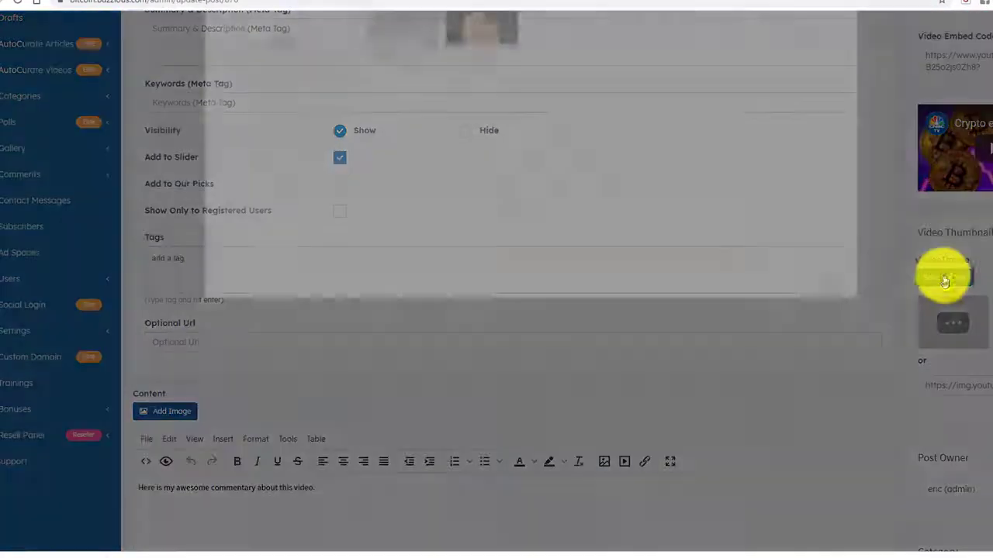
pyautogui.click(401, 104)
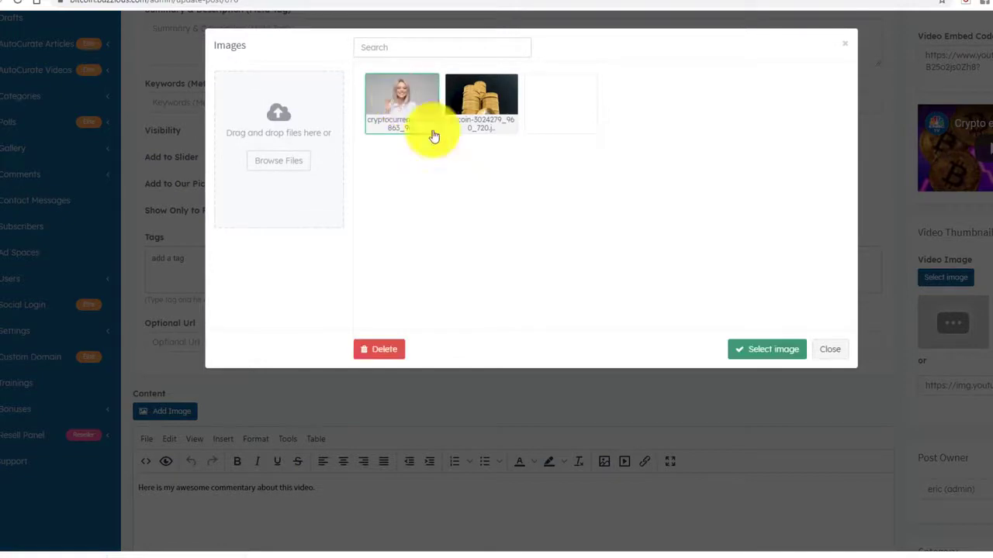
pyautogui.click(764, 351)
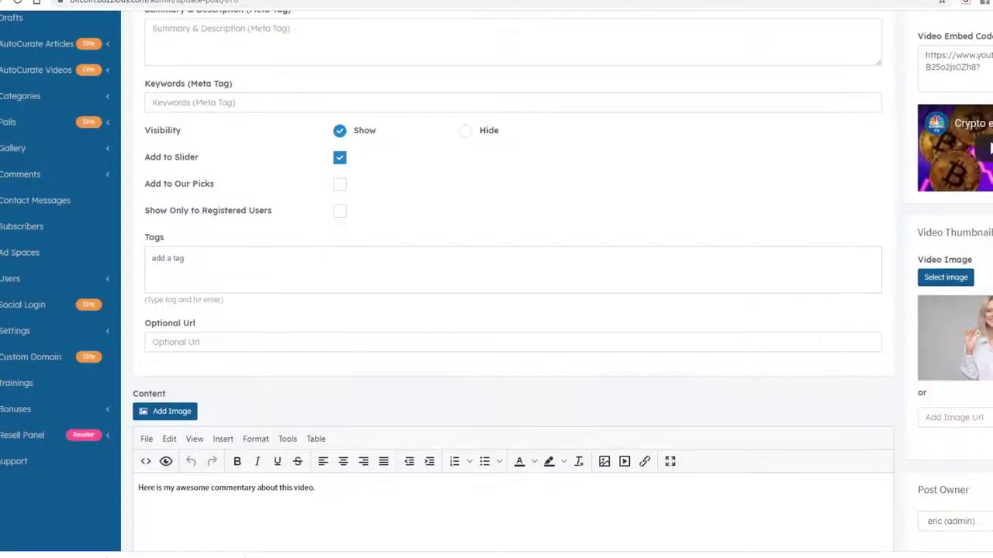
pyautogui.scroll(-5, 868, 380)
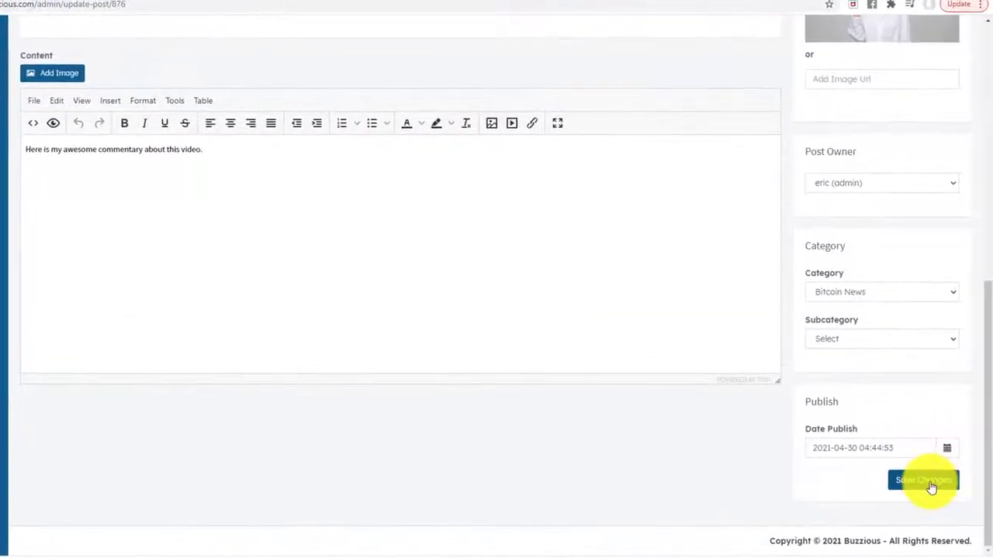
pyautogui.click(927, 481)
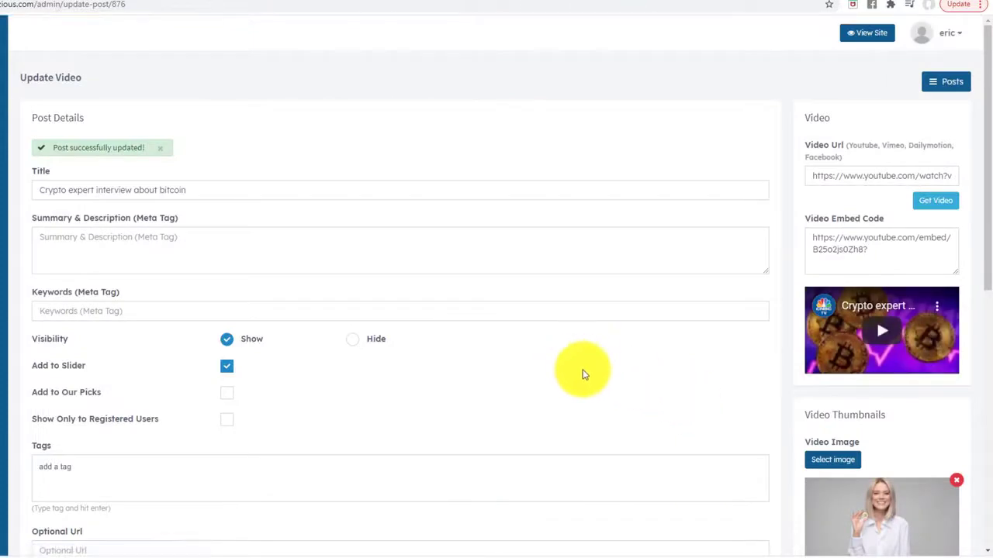
pyautogui.scroll(-3, 589, 380)
pyautogui.scroll(3, 590, 388)
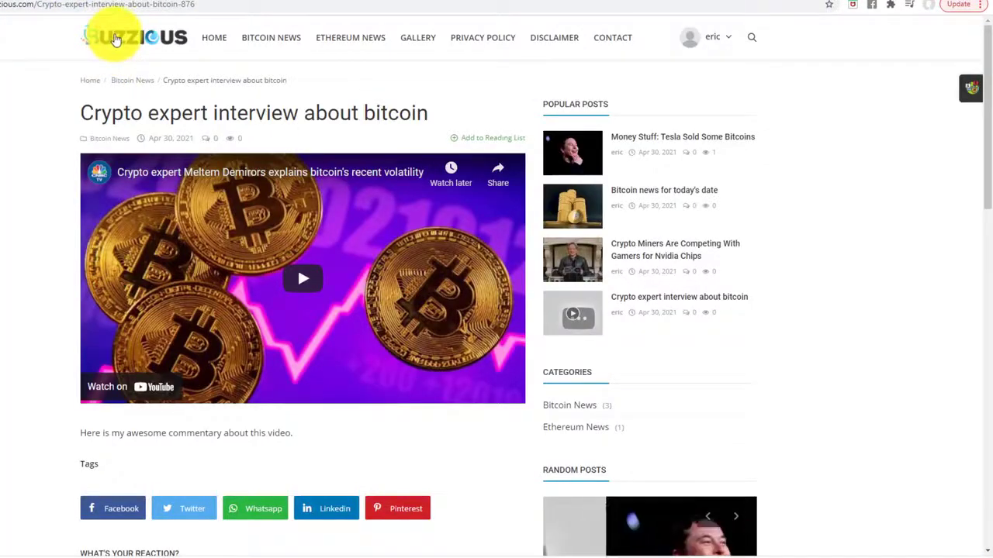
# On the site's home page, cycle the featured slider to the new video post.
pyautogui.click(115, 38)
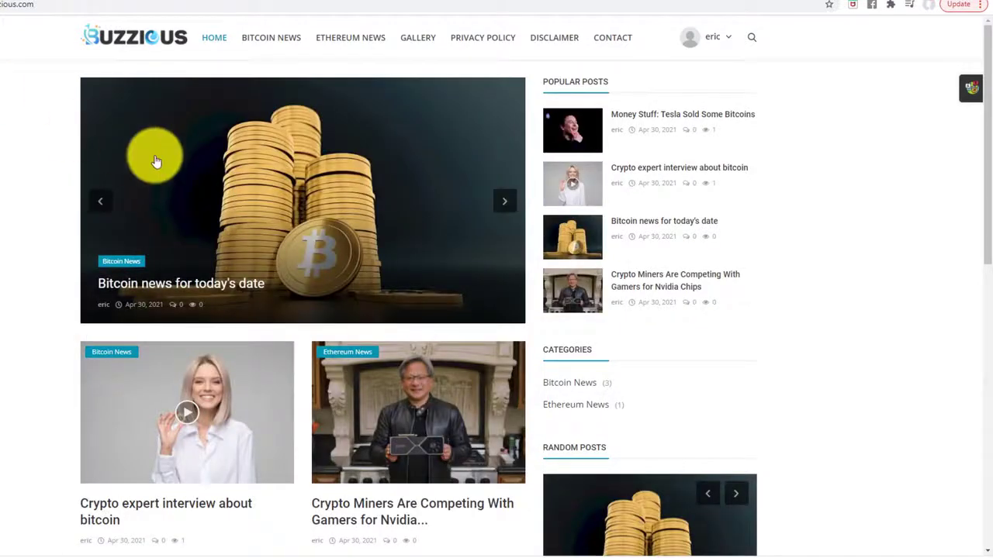
pyautogui.scroll(-2, 174, 388)
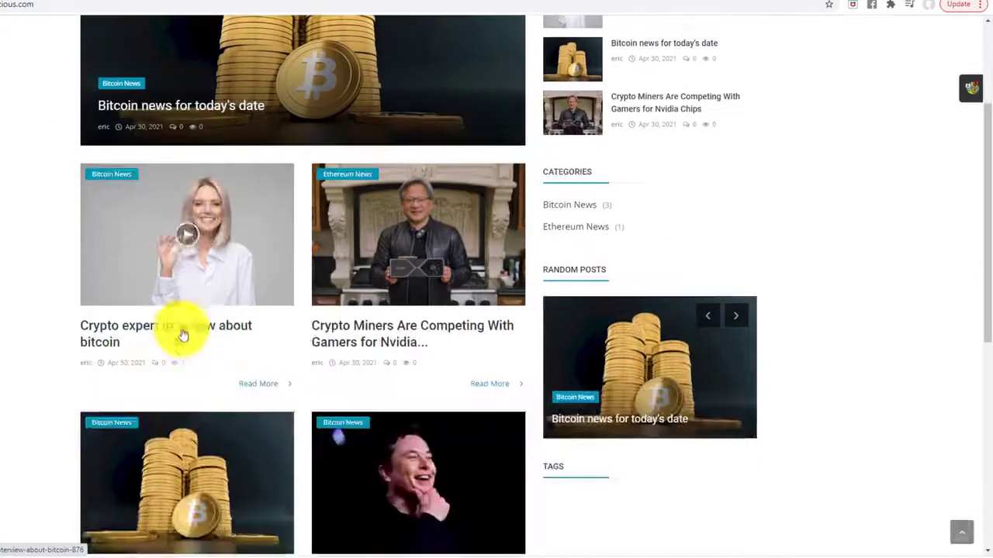
pyautogui.scroll(2, 505, 222)
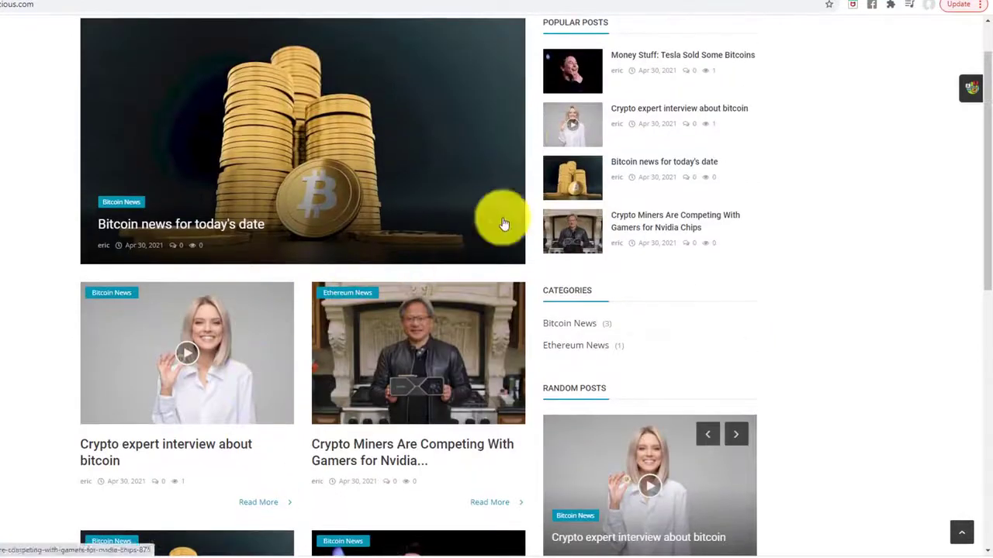
pyautogui.click(506, 142)
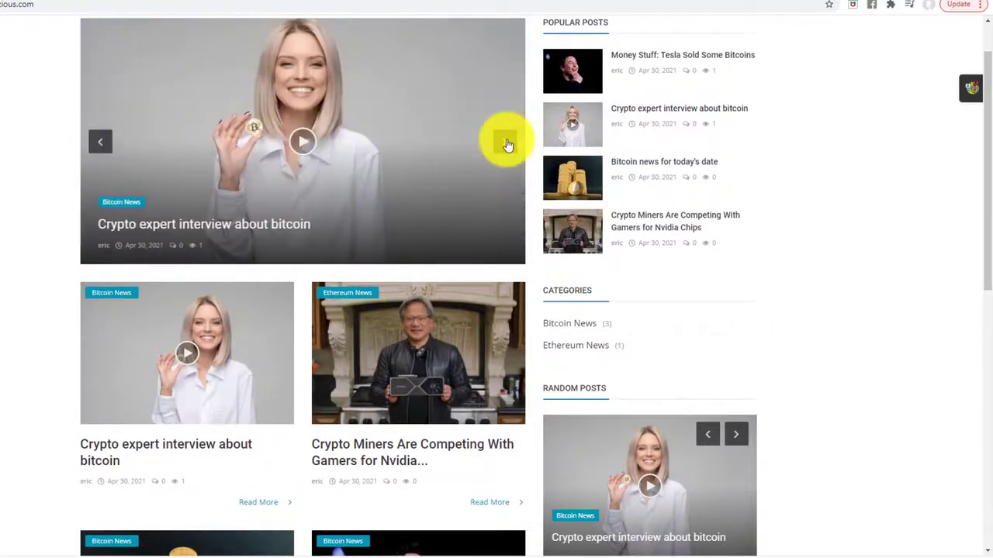
pyautogui.scroll(1, 479, 210)
pyautogui.click(503, 203)
pyautogui.click(504, 204)
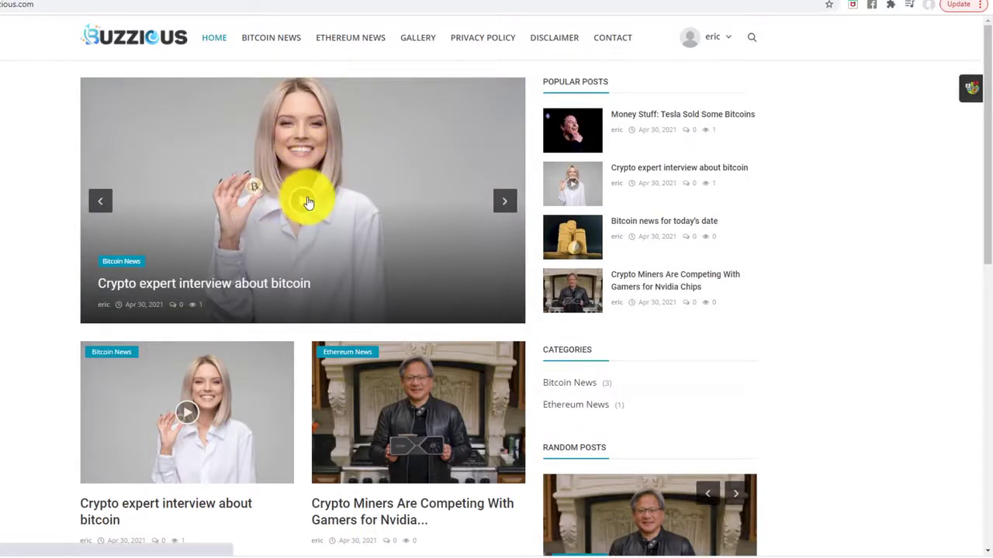
# Open the Crypto expert interview about bitcoin article and read through its commentary.
pyautogui.click(308, 202)
pyautogui.scroll(-1, 247, 248)
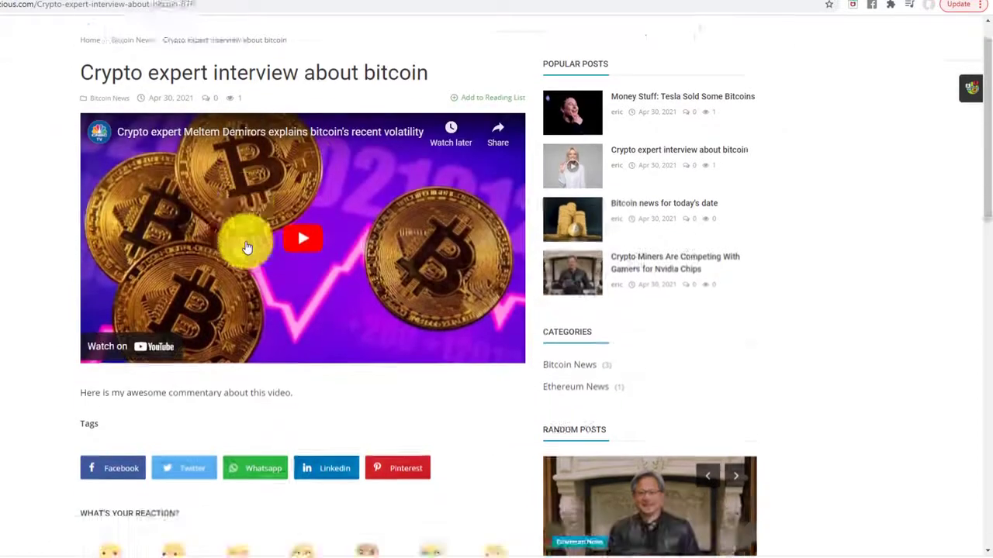
pyautogui.scroll(-2, 247, 247)
pyautogui.scroll(3, 251, 250)
pyautogui.scroll(-3, 201, 173)
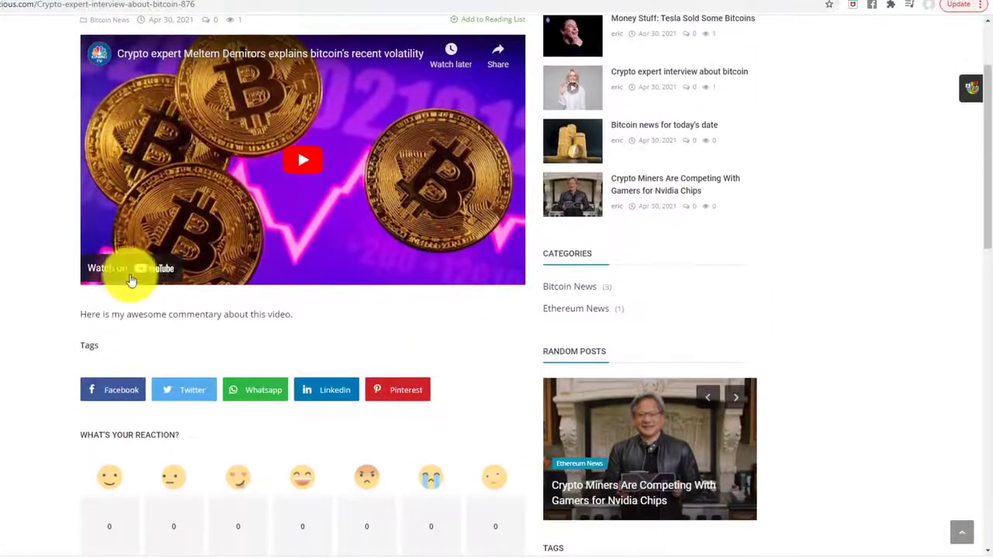
pyautogui.moveTo(81, 314); pyautogui.dragTo(294, 313)
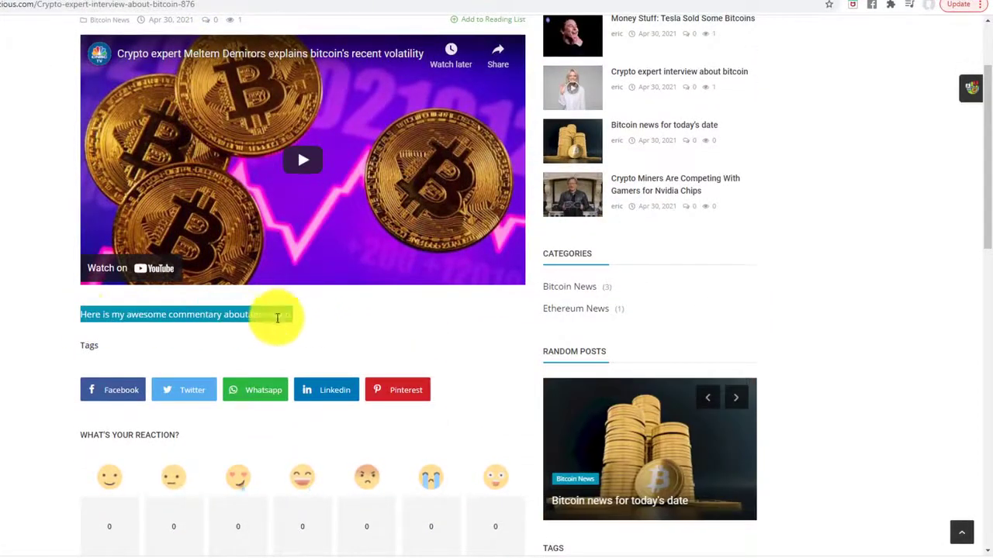
pyautogui.click(36, 311)
pyautogui.scroll(3, 40, 330)
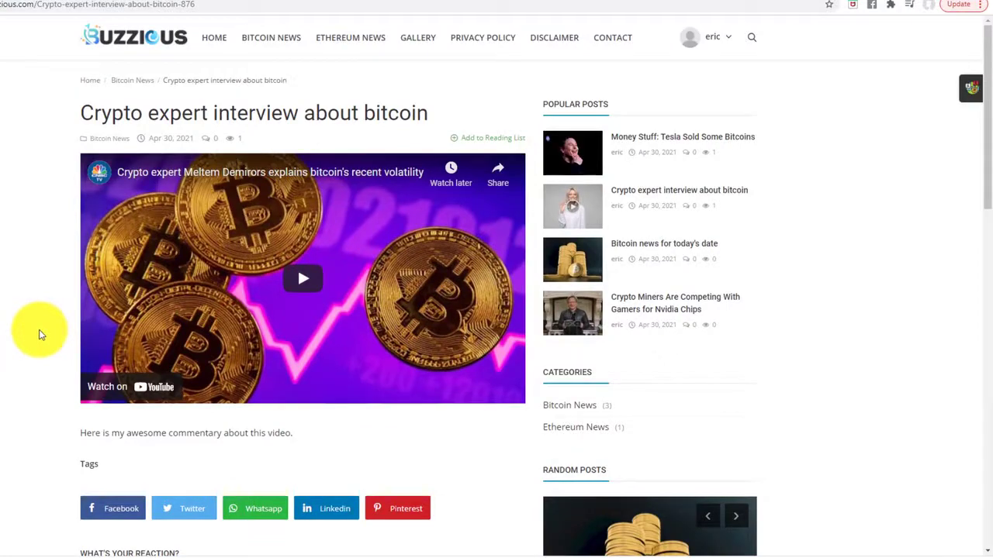
pyautogui.scroll(-10, 18, 326)
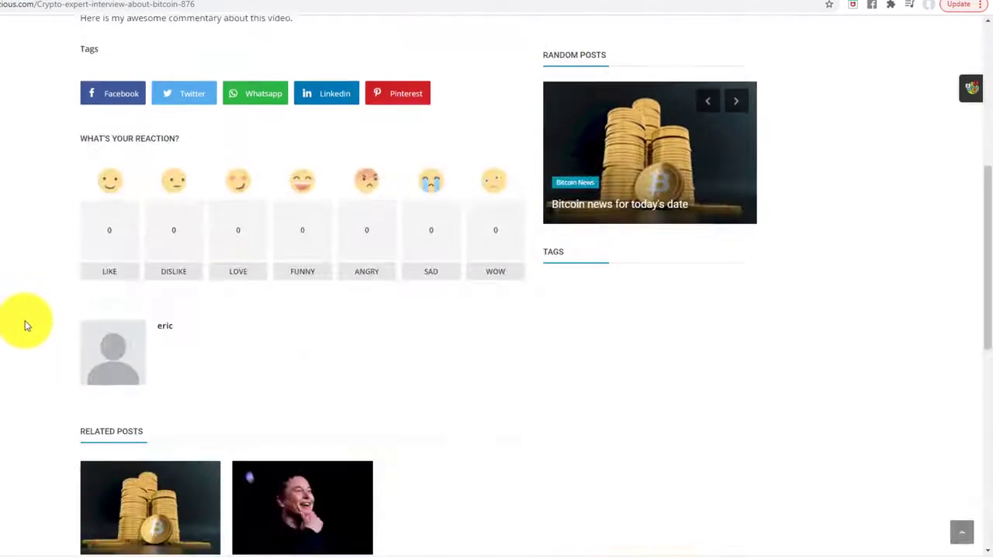
pyautogui.scroll(10, 13, 329)
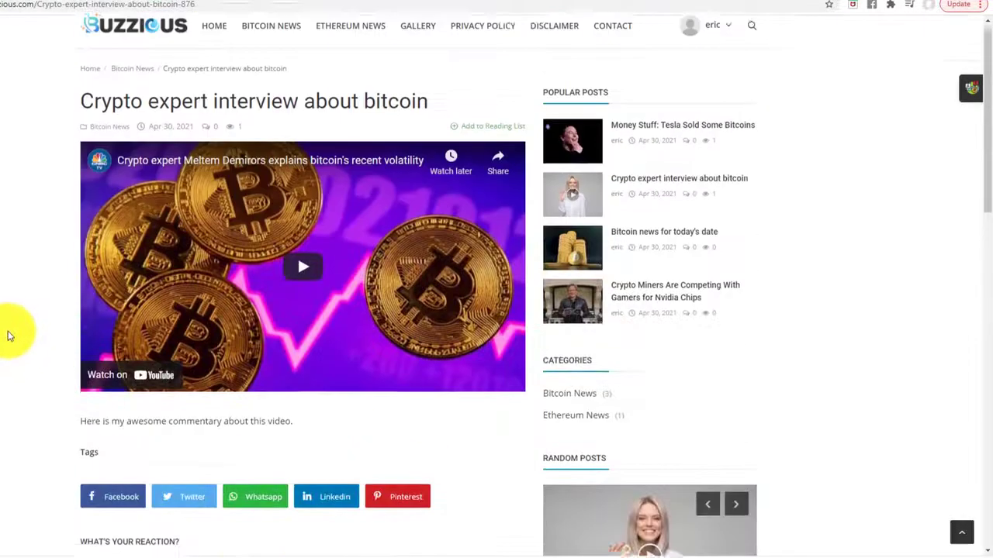
pyautogui.scroll(-3, 19, 333)
pyautogui.scroll(3, 28, 353)
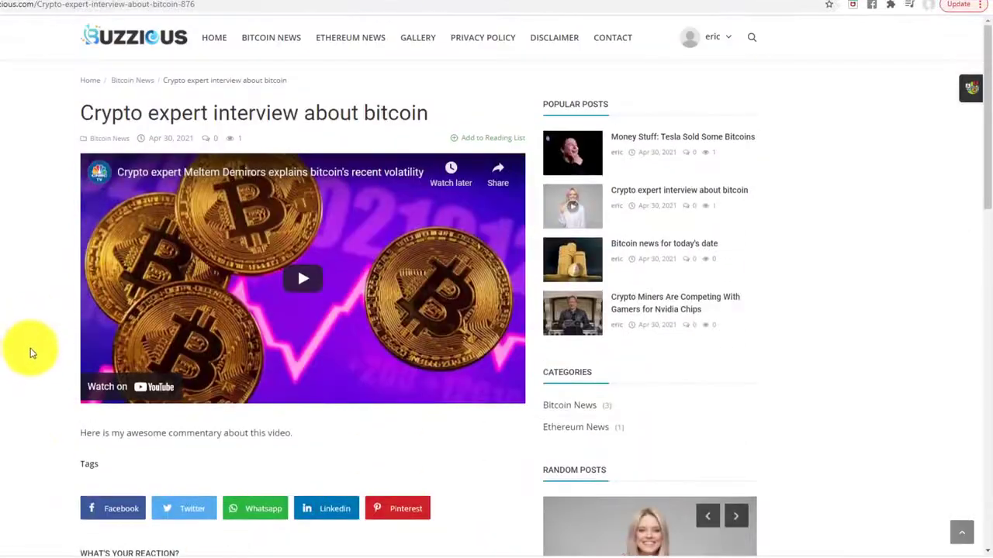
pyautogui.scroll(-11, 28, 345)
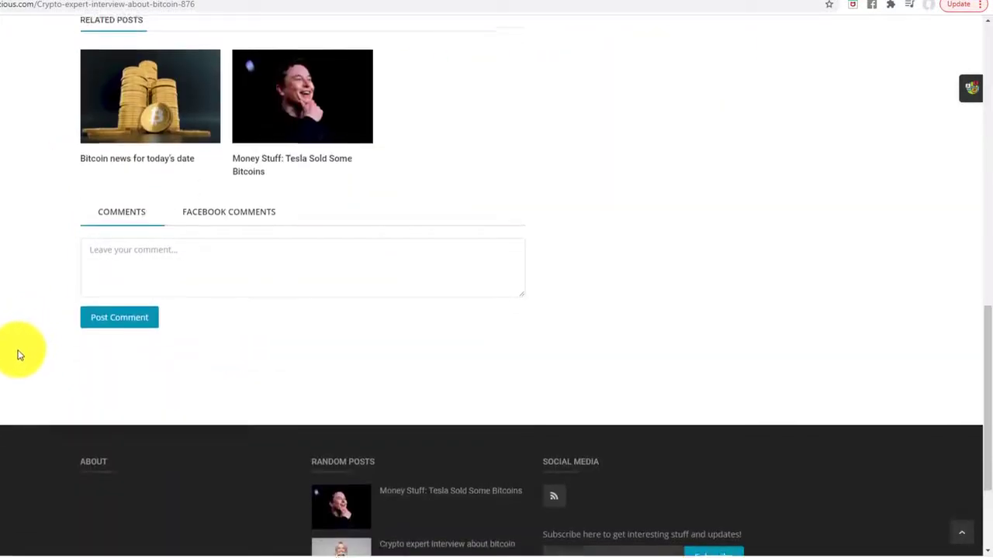
pyautogui.scroll(7, 18, 351)
pyautogui.scroll(3, 16, 351)
pyautogui.scroll(-3, 18, 326)
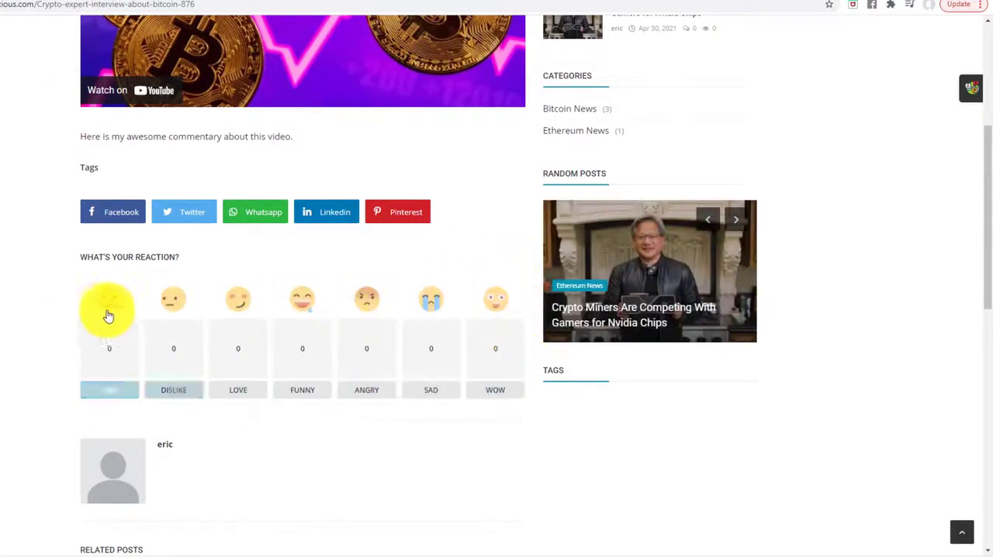
pyautogui.scroll(3, 658, 416)
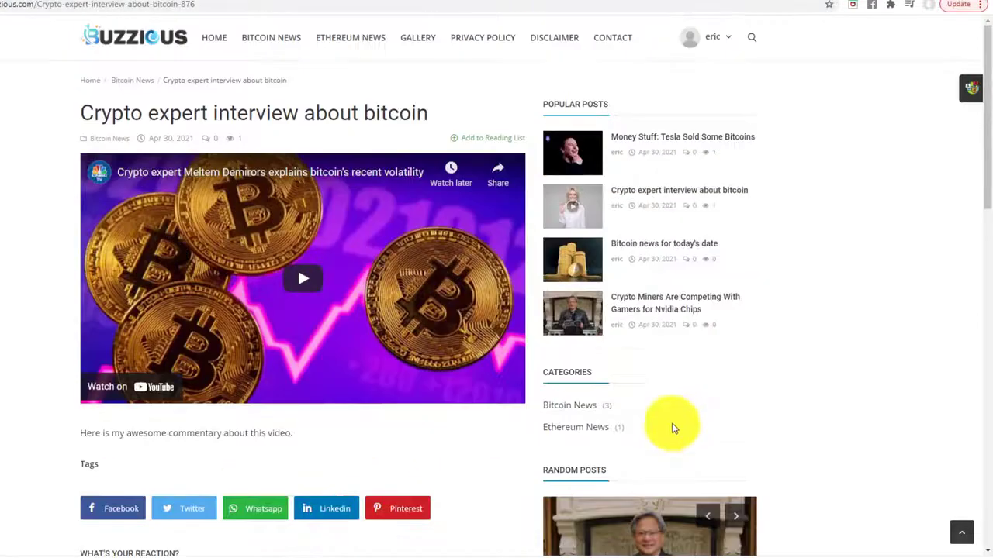
pyautogui.scroll(-9, 656, 362)
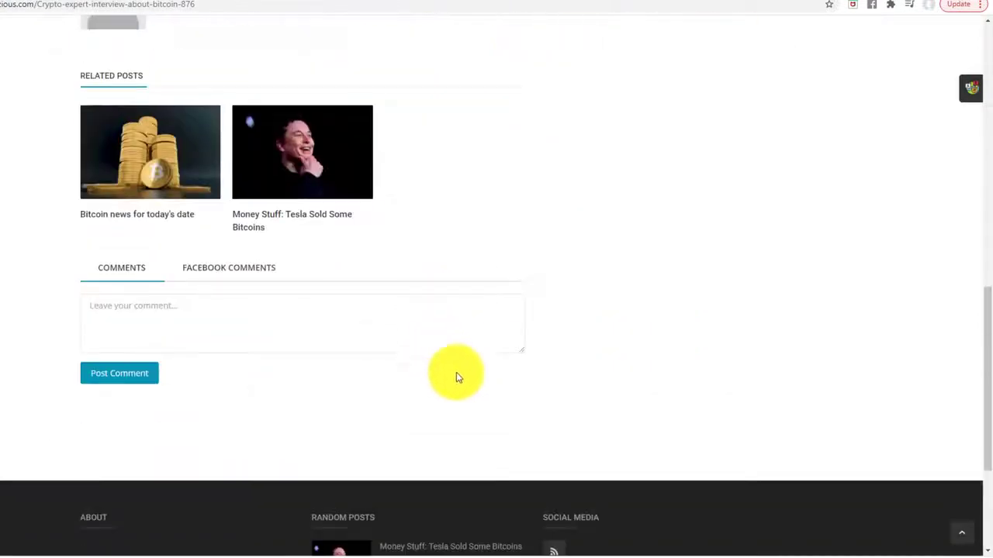
pyautogui.scroll(5, 454, 376)
pyautogui.scroll(-5, 460, 403)
pyautogui.scroll(10, 446, 402)
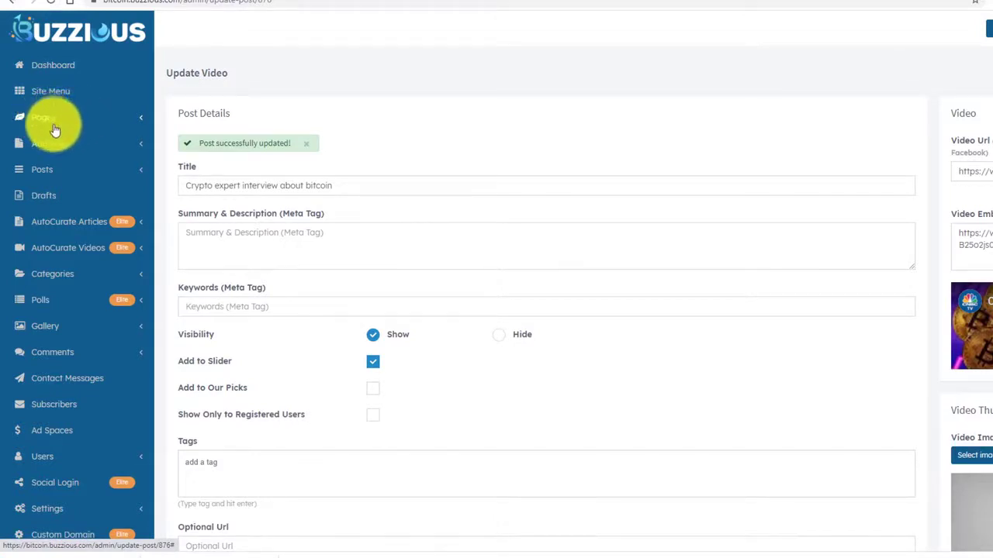
# Add a gallery album named 'Bitcoin pictures' from the Albums page.
pyautogui.click(46, 326)
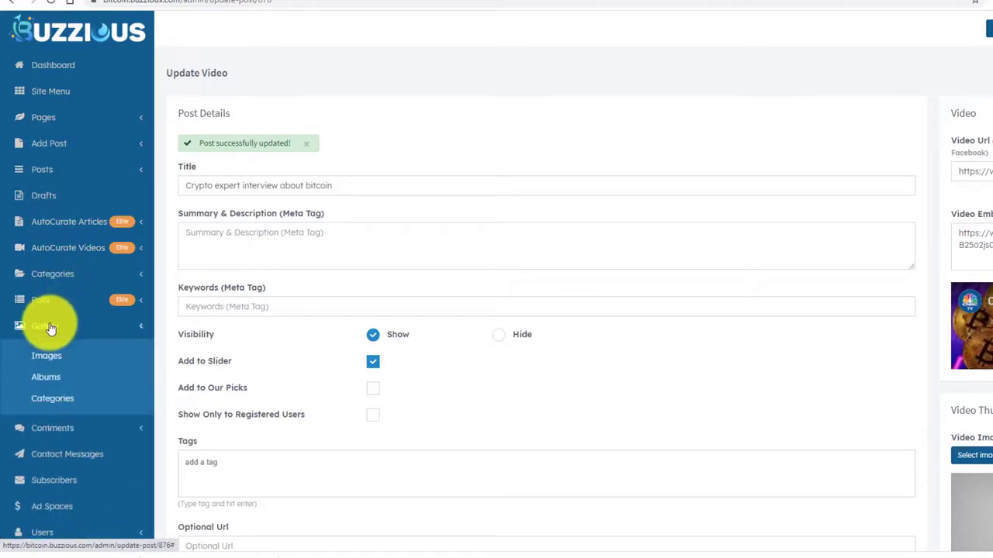
pyautogui.click(48, 379)
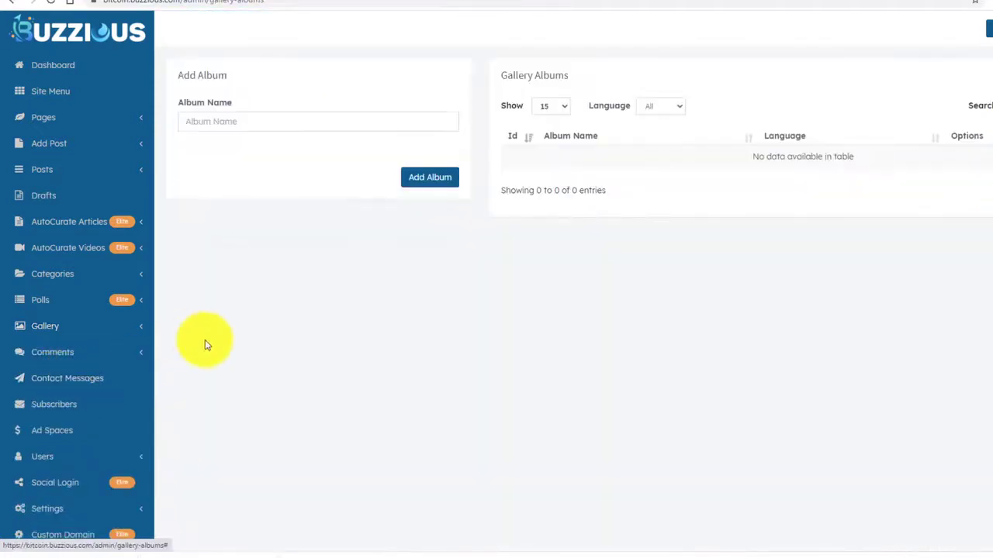
pyautogui.click(258, 121)
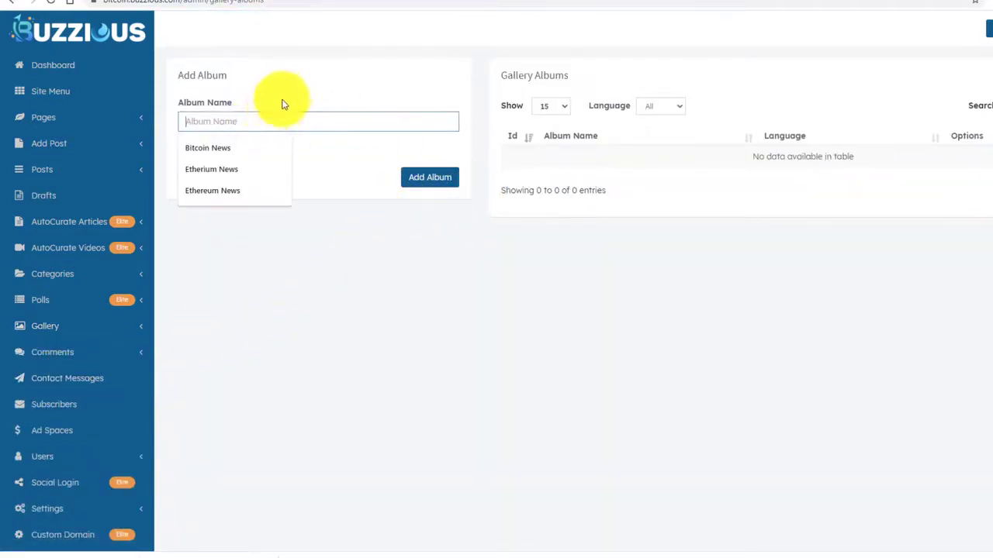
pyautogui.click(284, 97)
pyautogui.click(271, 120)
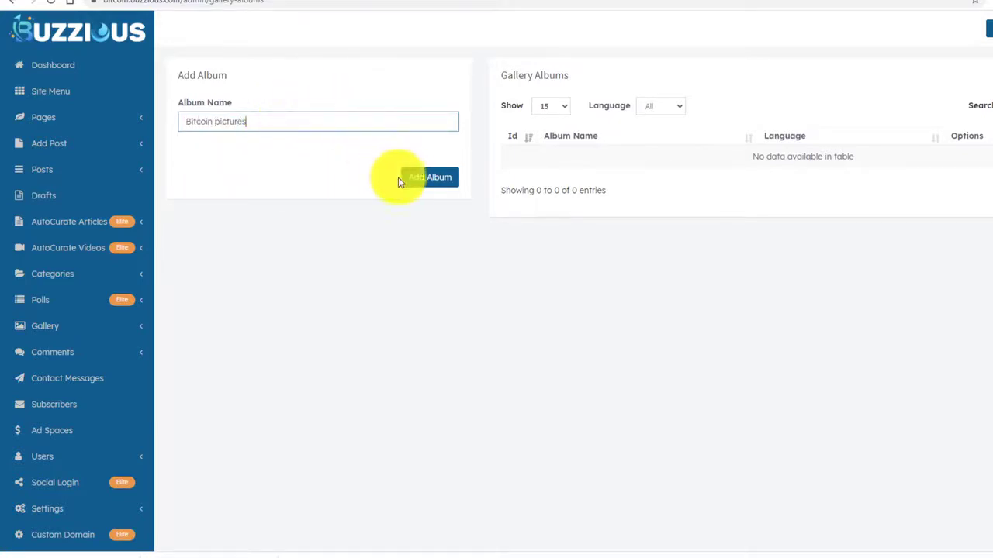
pyautogui.click(423, 183)
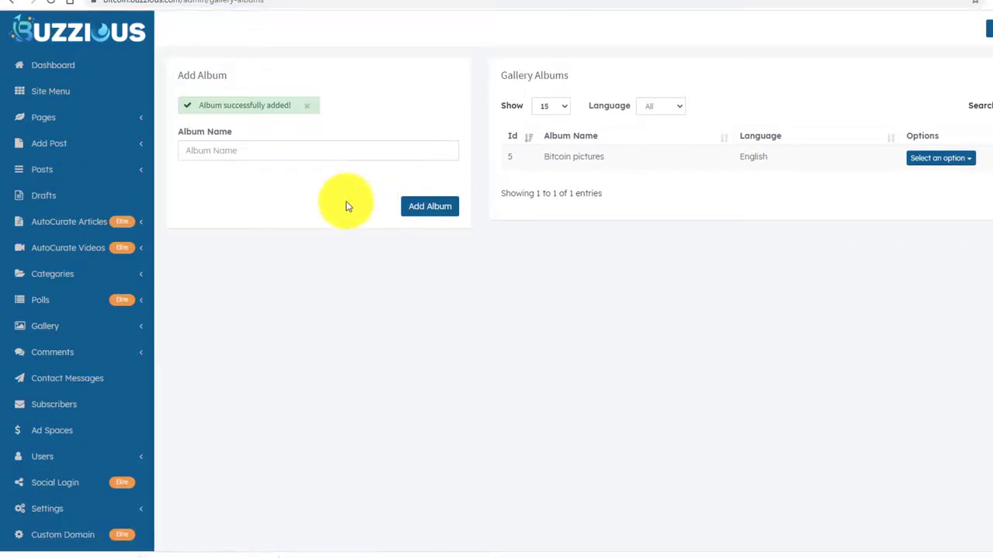
pyautogui.click(939, 159)
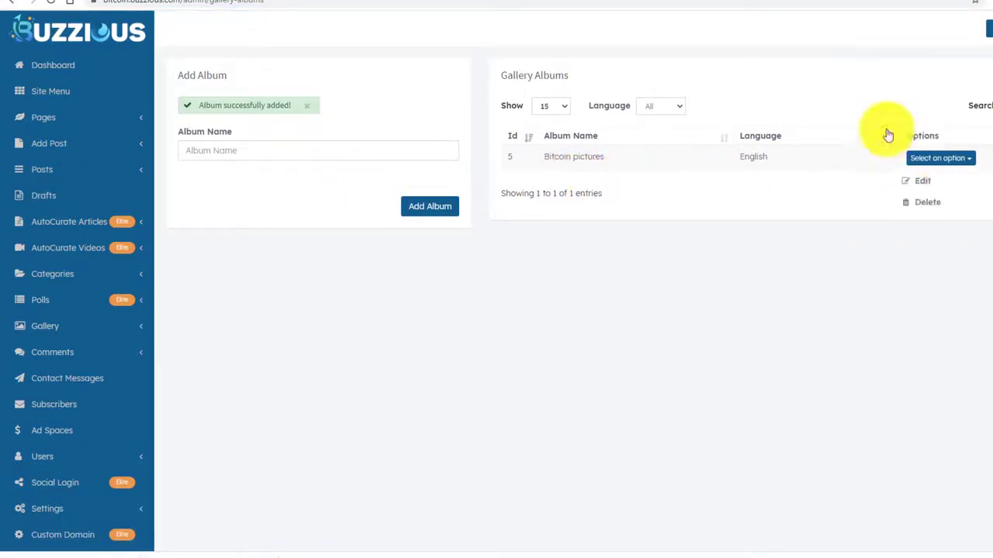
pyautogui.click(543, 115)
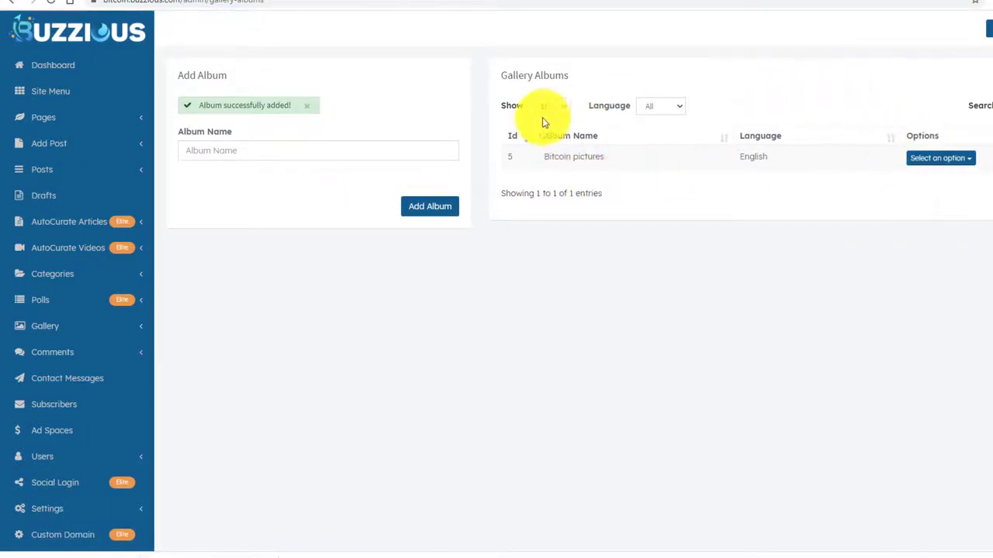
# Try adding an image to Bitcoin pictures and find no gallery categories available.
pyautogui.click(64, 327)
pyautogui.click(63, 358)
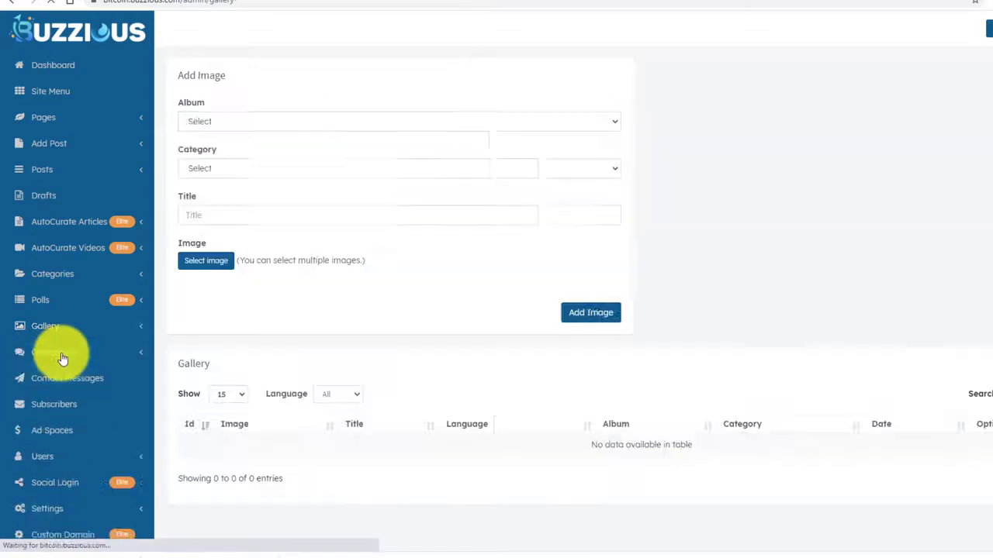
pyautogui.click(263, 121)
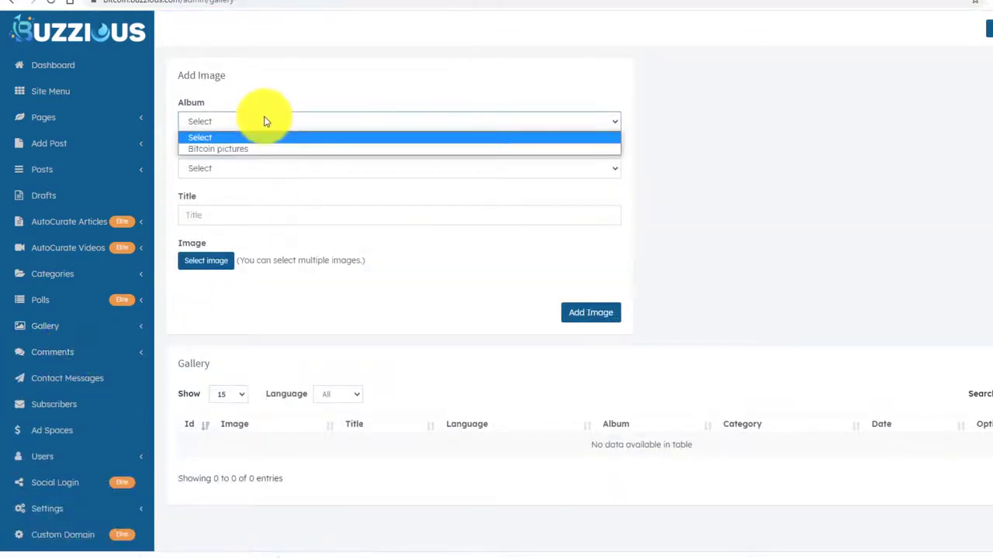
pyautogui.click(241, 149)
pyautogui.click(238, 167)
pyautogui.click(238, 168)
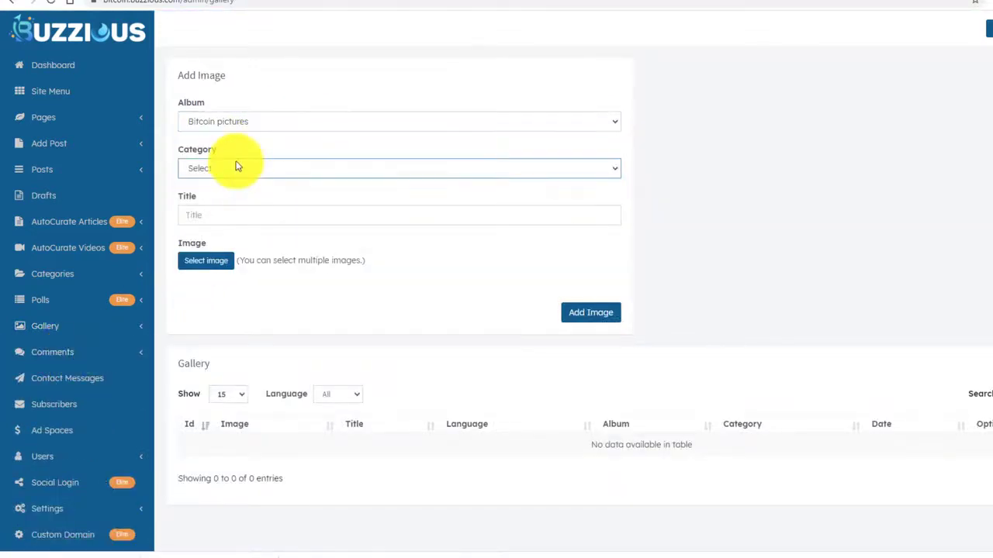
pyautogui.click(242, 167)
pyautogui.click(248, 152)
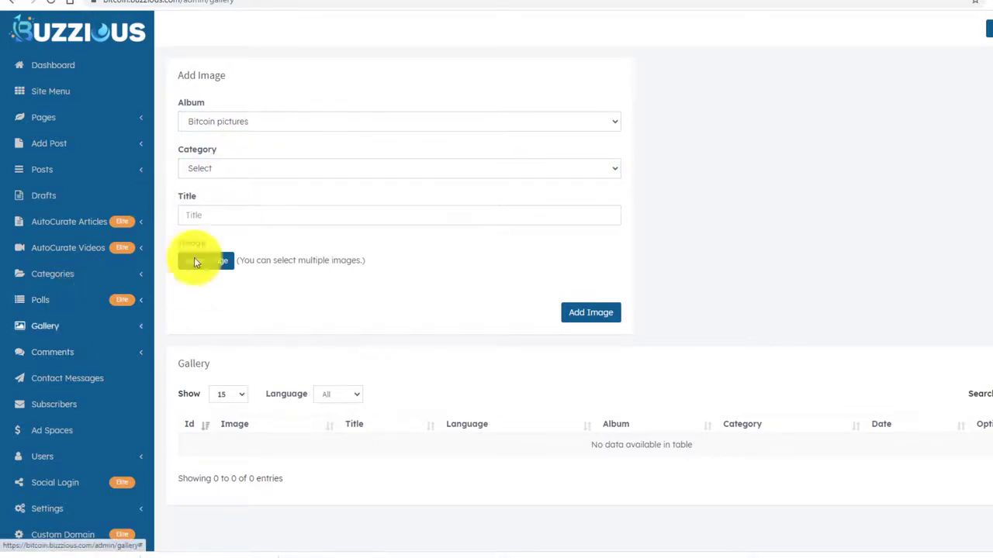
pyautogui.click(219, 167)
pyautogui.click(216, 168)
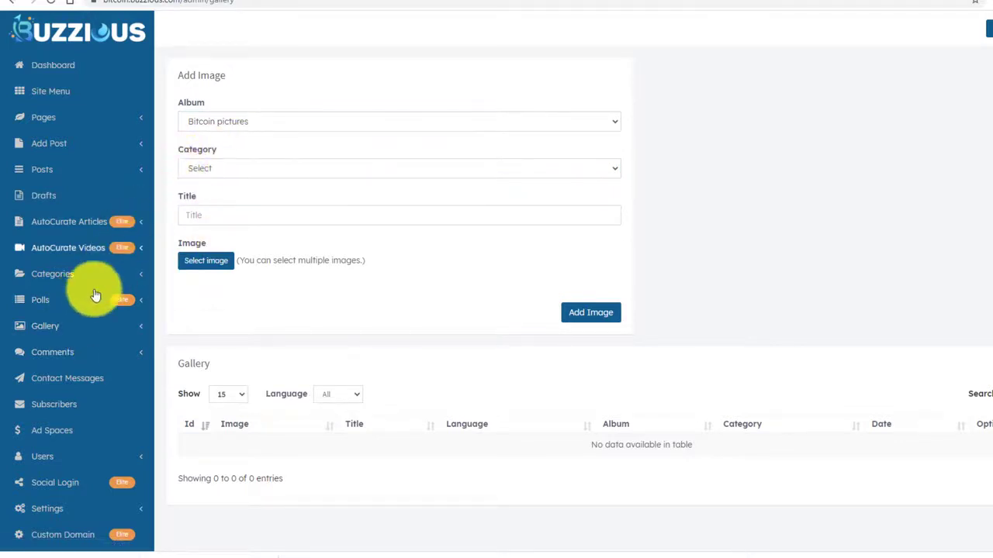
# Create the gallery category 'silly bitcoin graphics' under the Bitcoin pictures album.
pyautogui.click(62, 332)
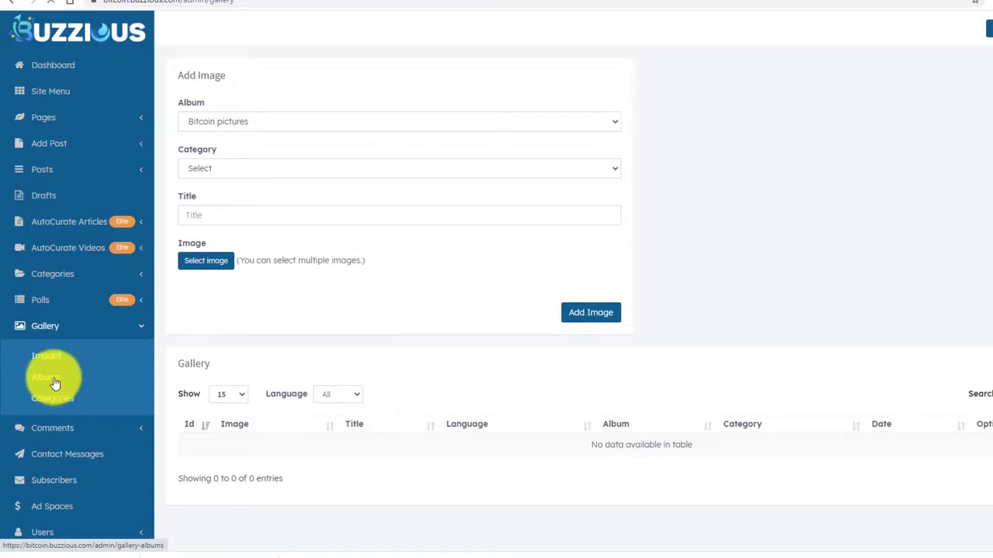
pyautogui.click(55, 383)
pyautogui.click(58, 400)
pyautogui.click(57, 327)
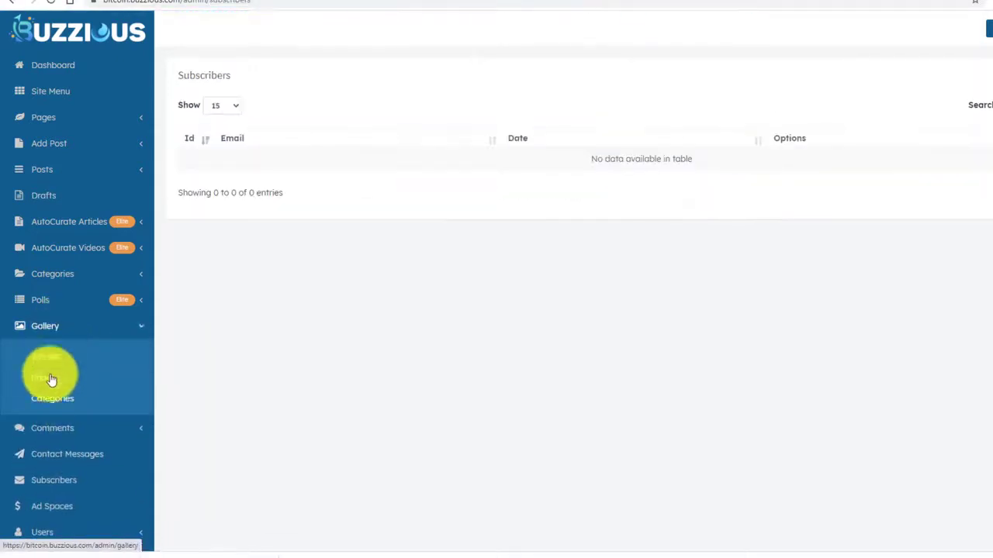
pyautogui.click(51, 397)
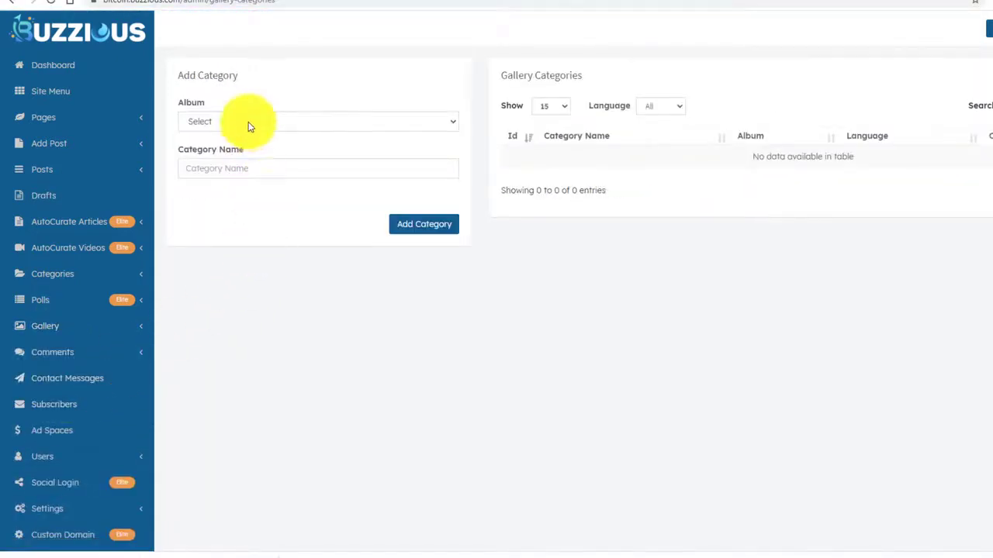
pyautogui.click(248, 124)
pyautogui.click(237, 151)
pyautogui.click(234, 167)
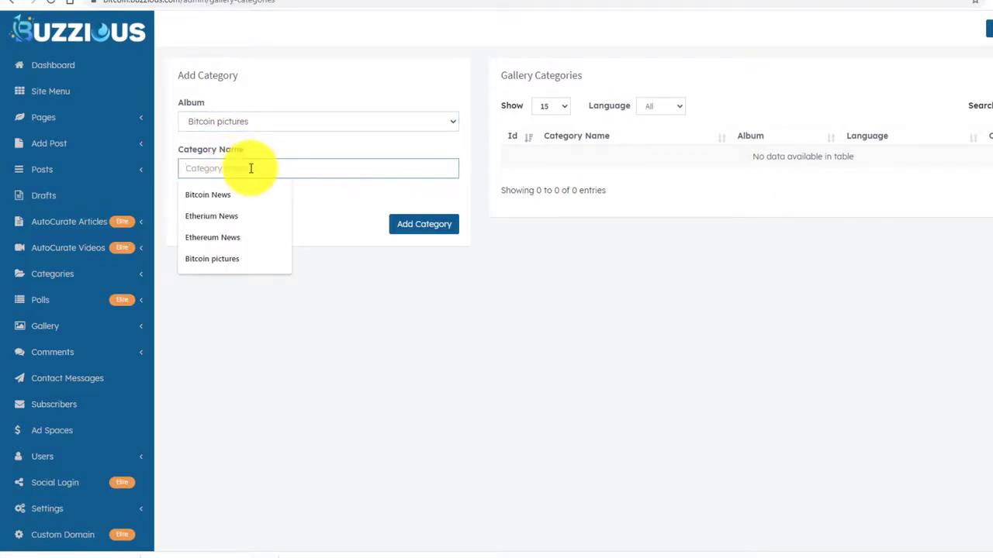
pyautogui.write('silly bitcoin graphics')
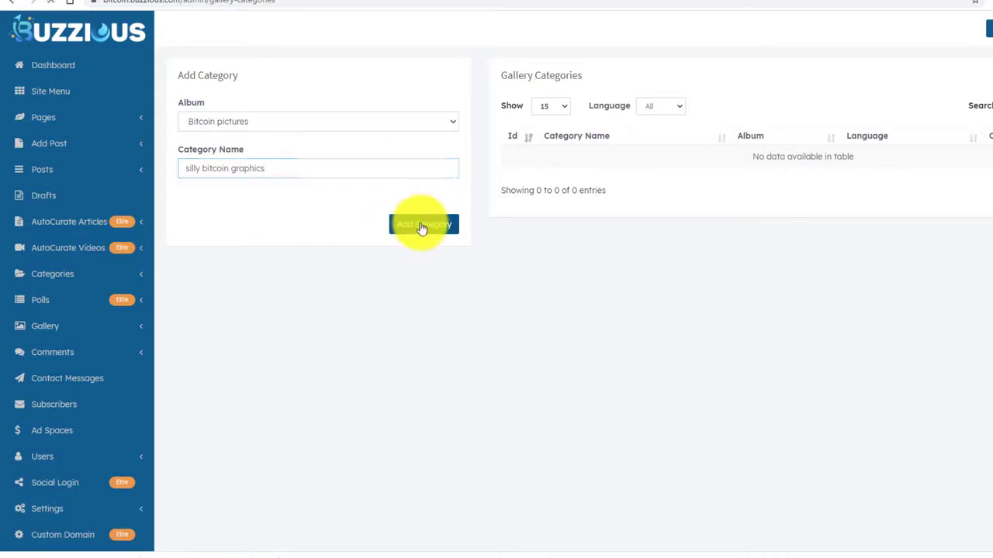
pyautogui.click(421, 227)
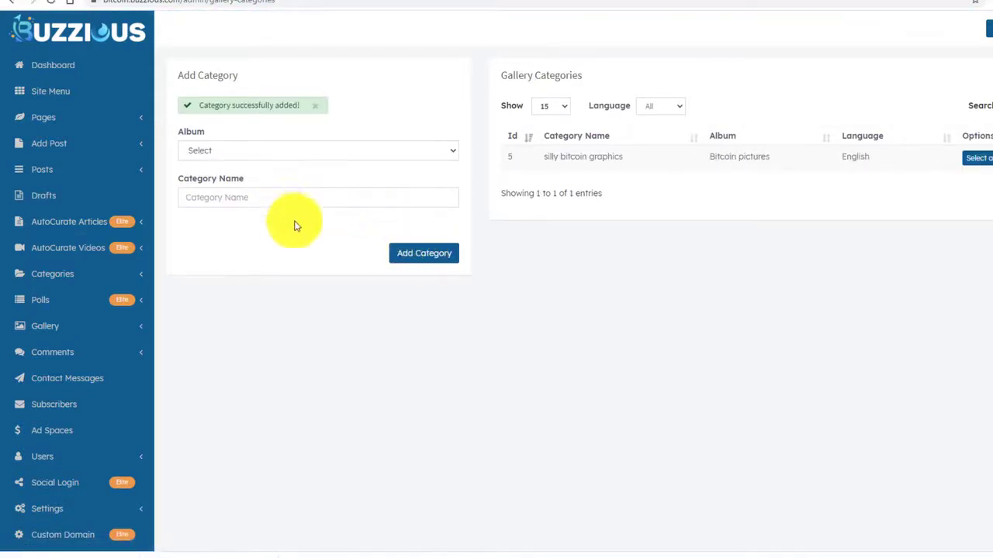
pyautogui.click(87, 329)
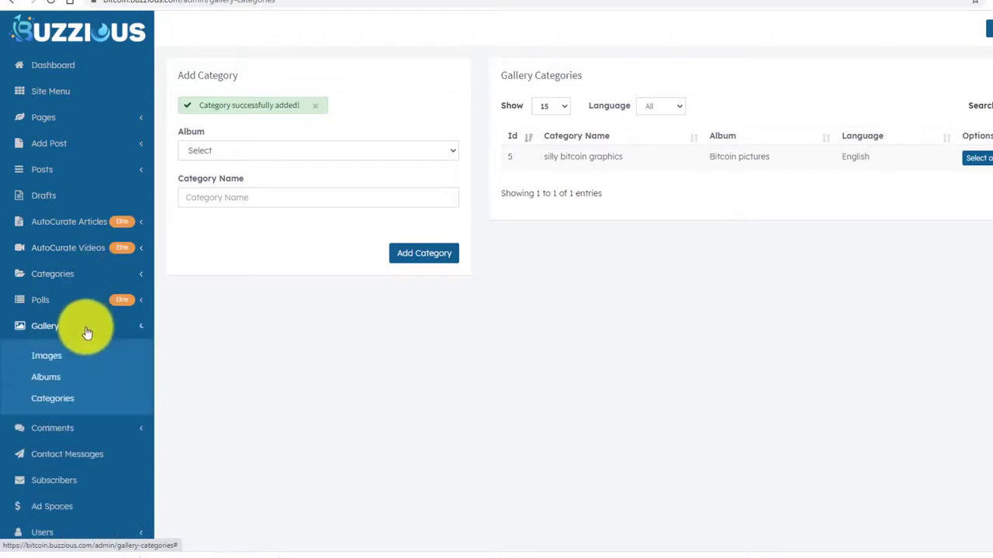
# Fill Add Image with album Bitcoin pictures, category silly bitcoin graphics, title 'Graphic 1'.
pyautogui.click(56, 353)
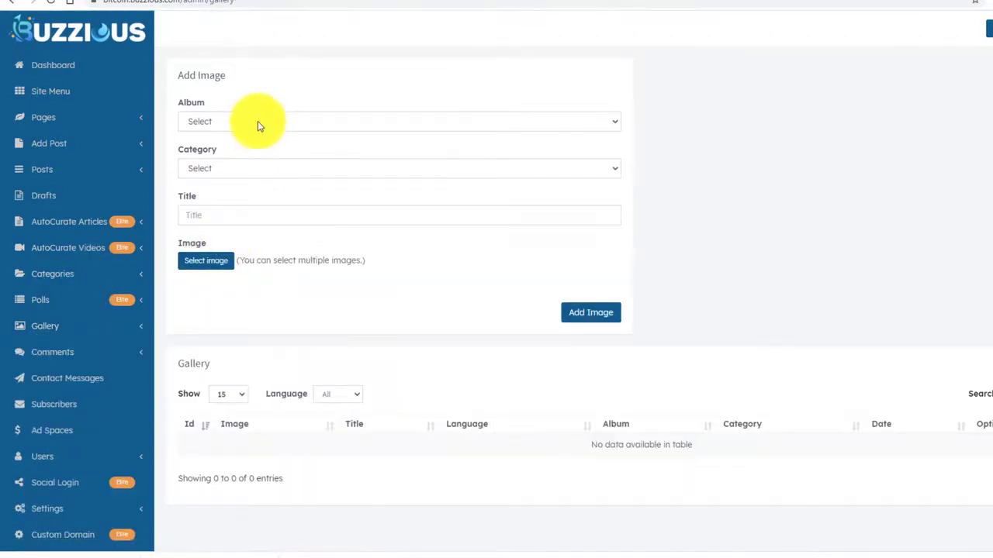
pyautogui.click(259, 122)
pyautogui.click(241, 148)
pyautogui.click(239, 168)
pyautogui.click(231, 196)
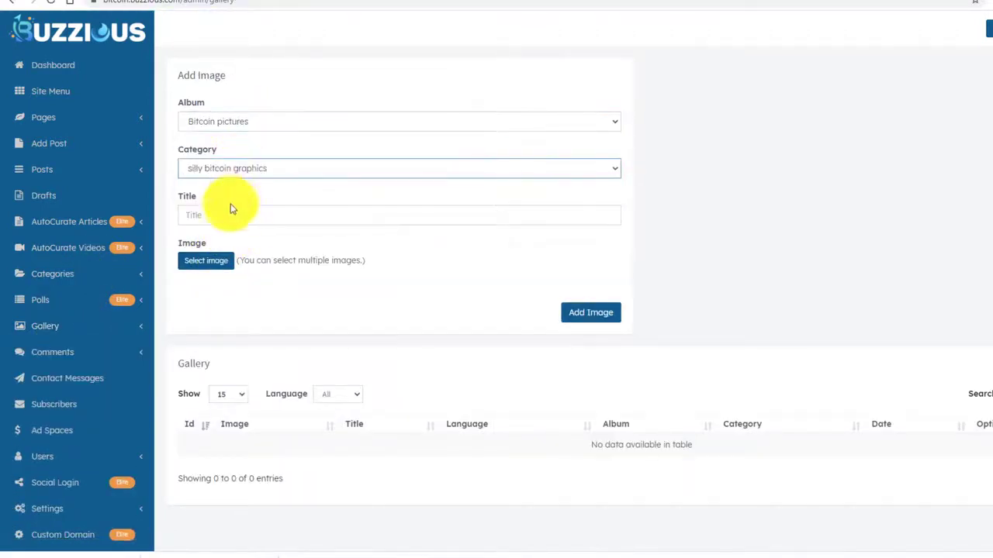
pyautogui.click(232, 215)
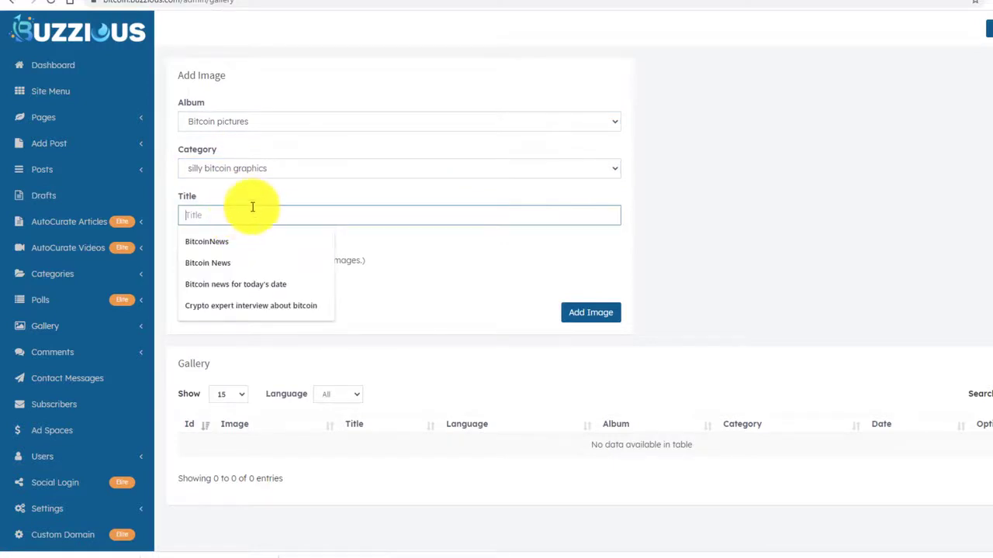
pyautogui.write('Graphic 1')
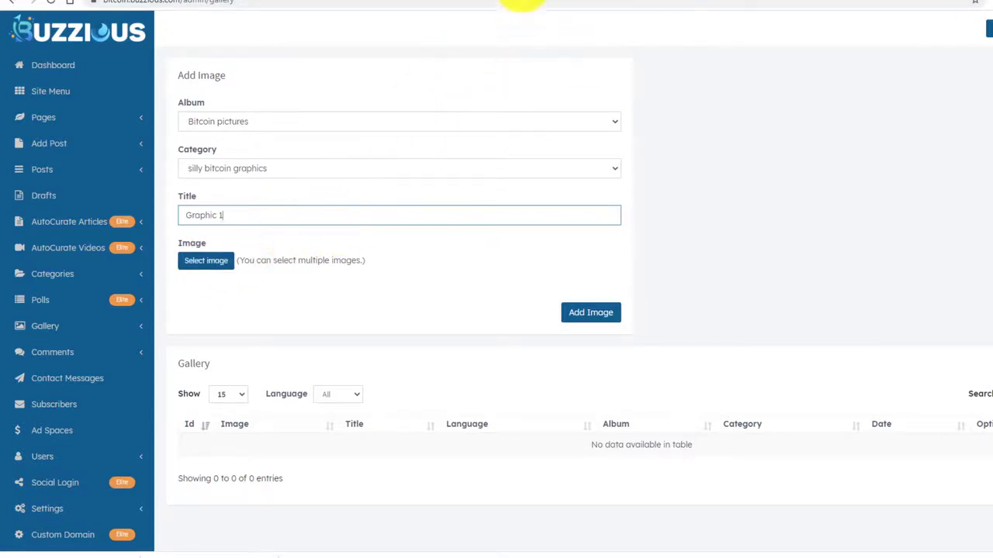
pyautogui.click(521, 2)
pyautogui.scroll(-2, 233, 201)
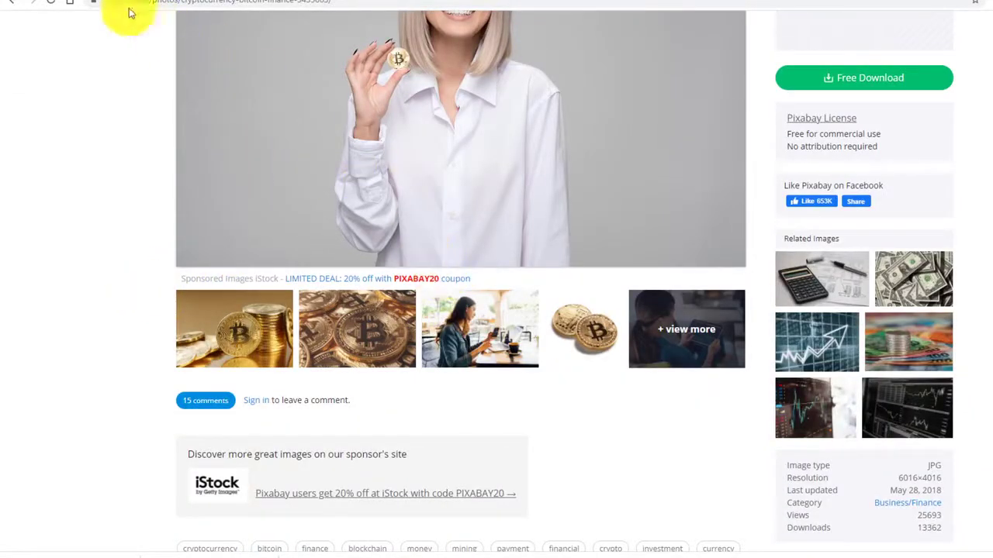
# Save the golden Digital Decentralized bitcoin coin image to the computer.
pyautogui.click(22, 5)
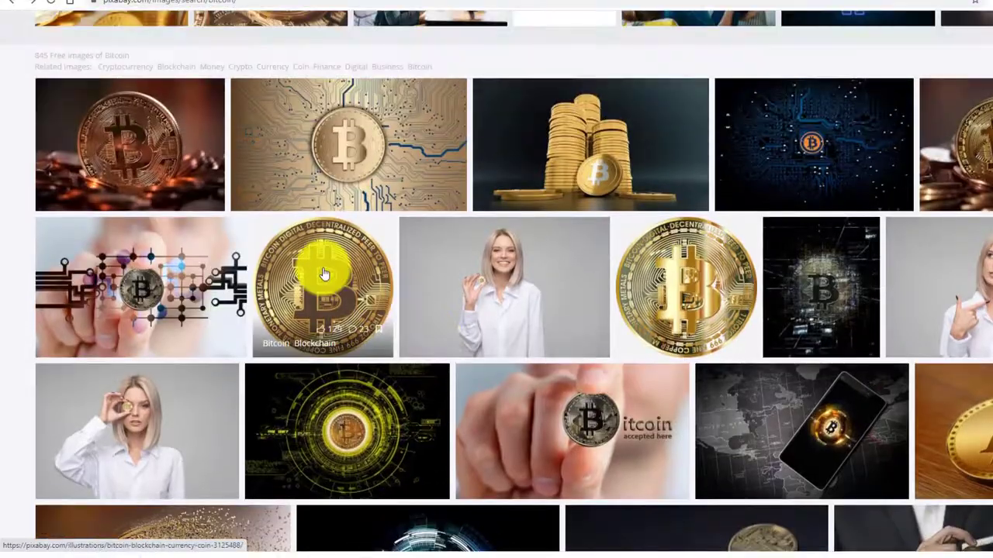
pyautogui.click(321, 270)
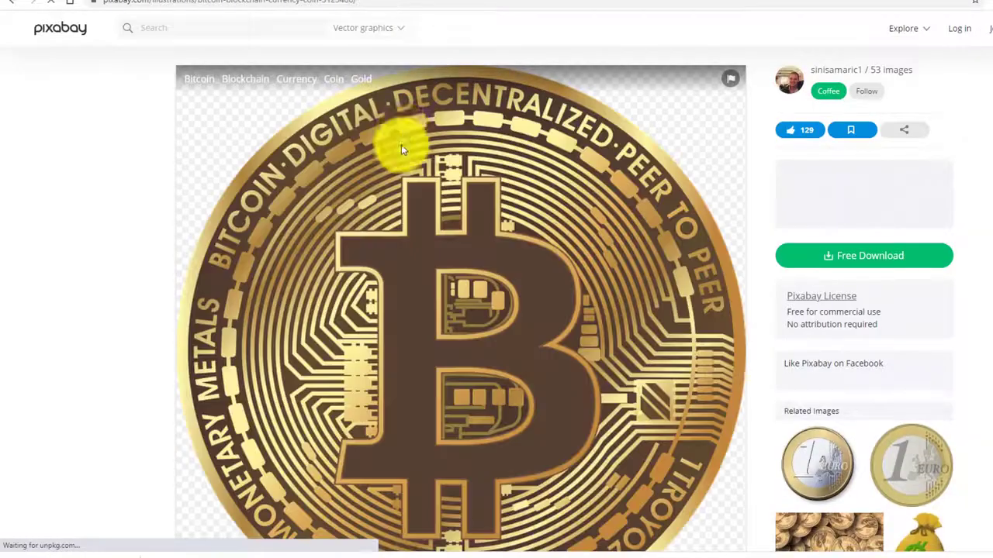
pyautogui.rightClick(402, 130)
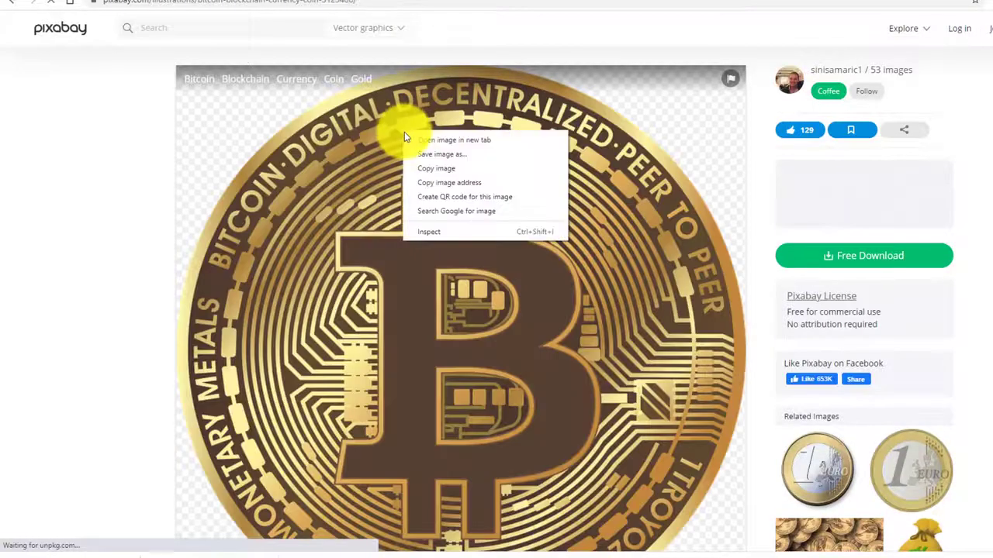
pyautogui.click(433, 158)
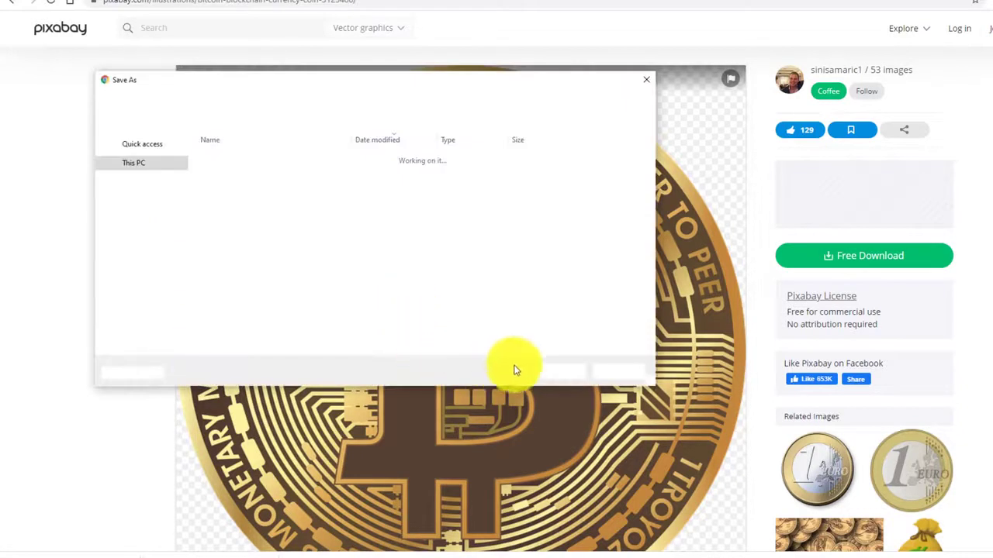
pyautogui.click(564, 372)
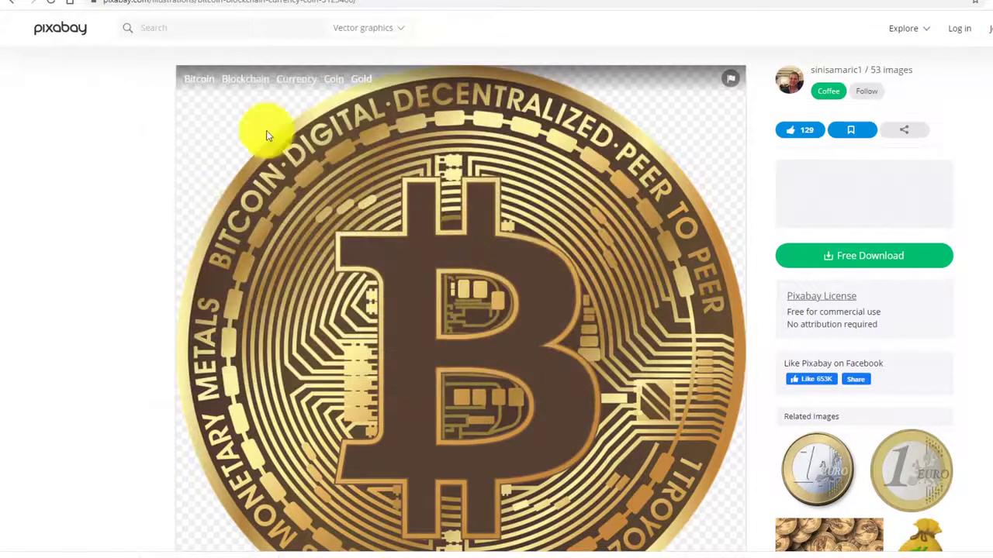
# Save the 'Bitcoin accepted here' hand-held coin photo to the computer.
pyautogui.click(13, 2)
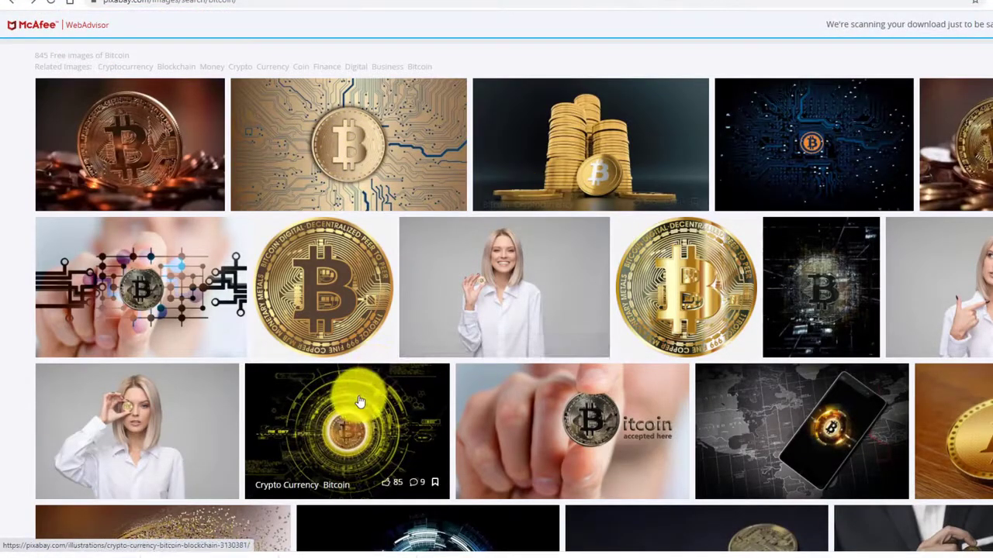
pyautogui.click(542, 403)
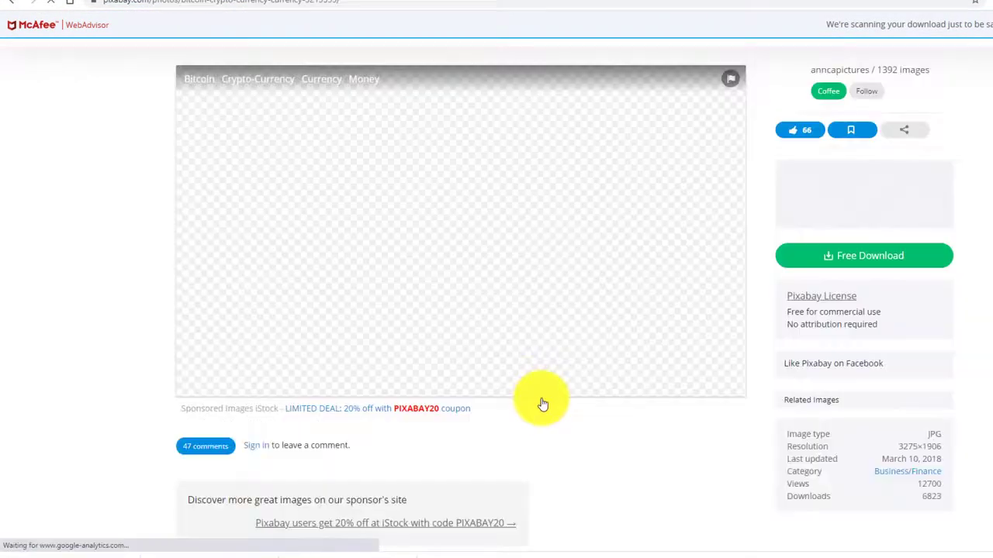
pyautogui.rightClick(458, 190)
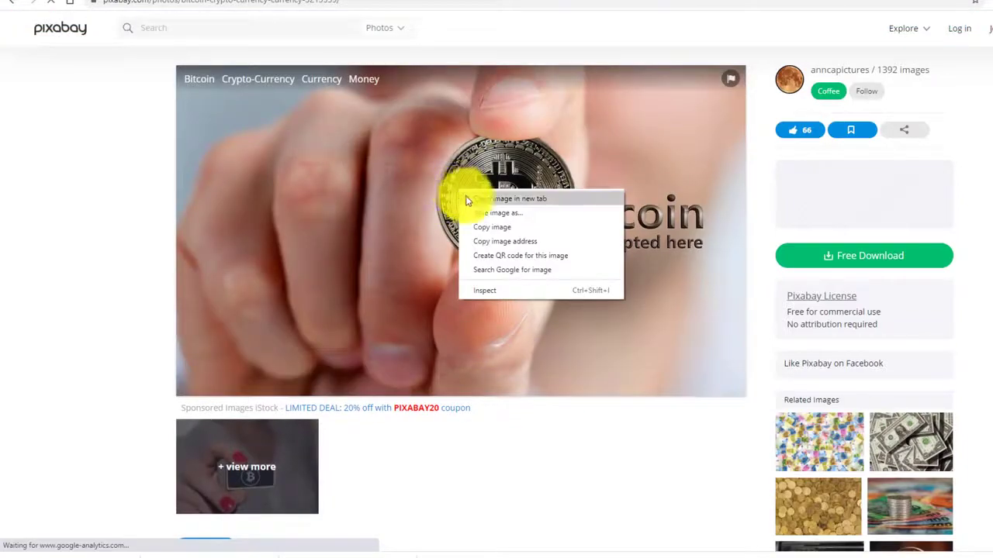
pyautogui.click(477, 212)
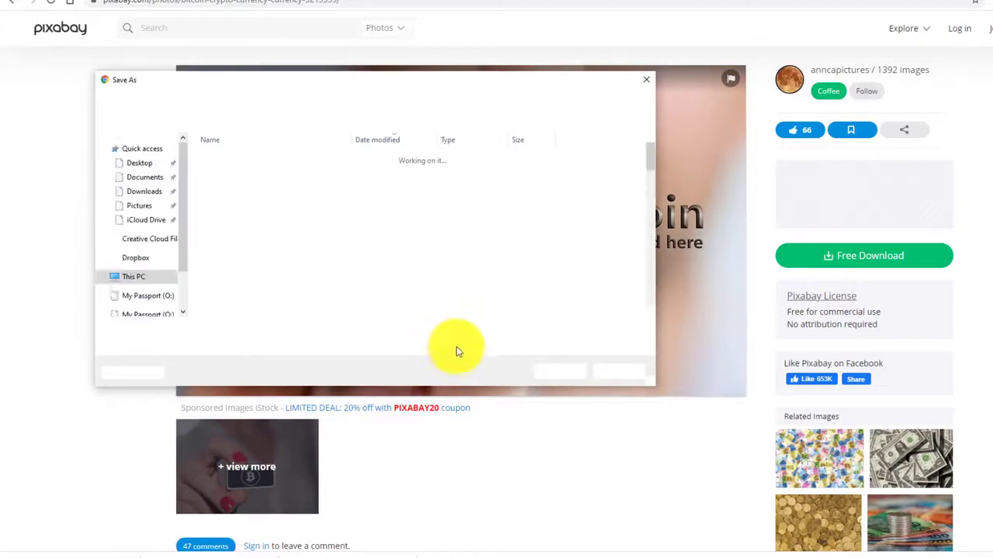
pyautogui.click(559, 370)
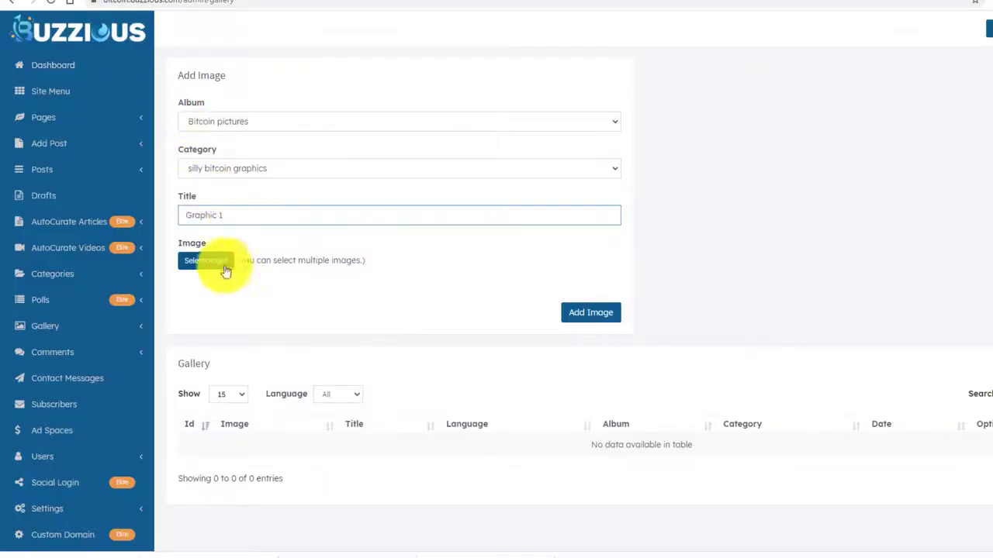
# Attach both downloaded bitcoin images to the Graphic 1 form and add them to the gallery.
pyautogui.click(211, 259)
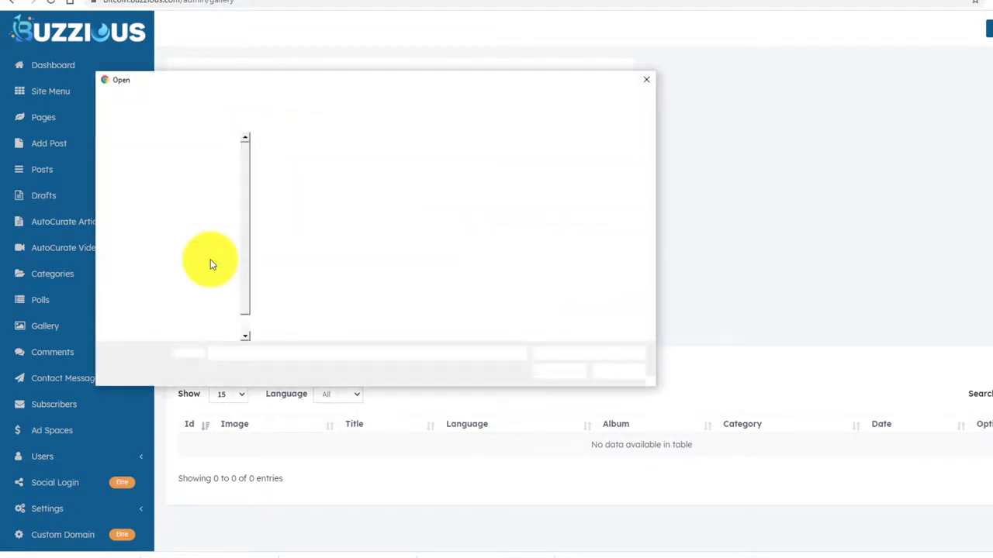
pyautogui.click(305, 158)
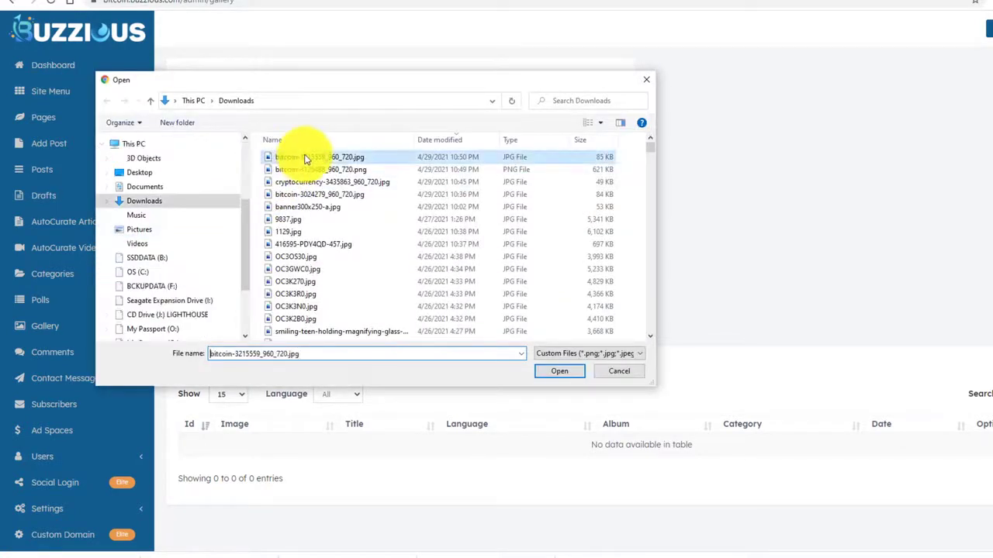
pyautogui.keyDown('ctrl'); pyautogui.click(279, 169); pyautogui.keyUp('ctrl')
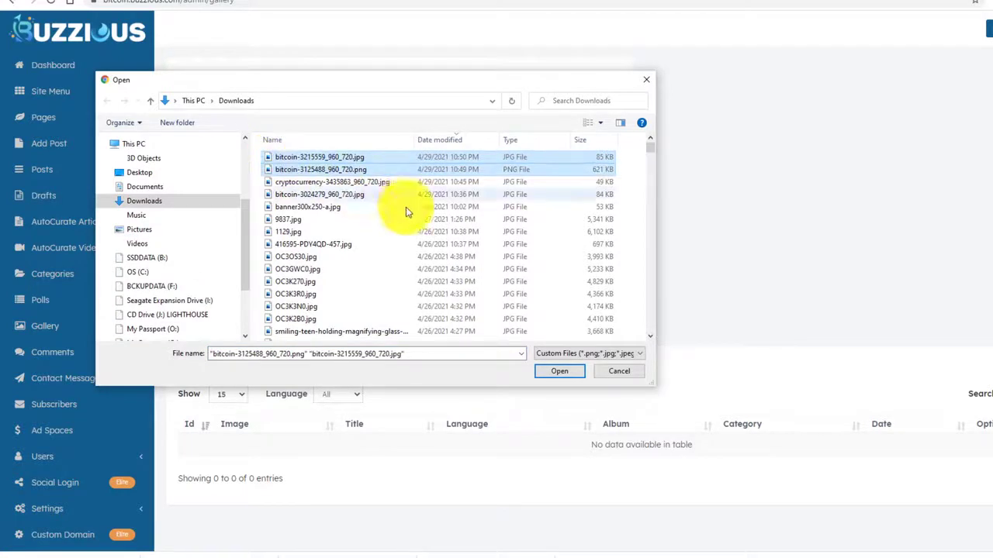
pyautogui.click(547, 368)
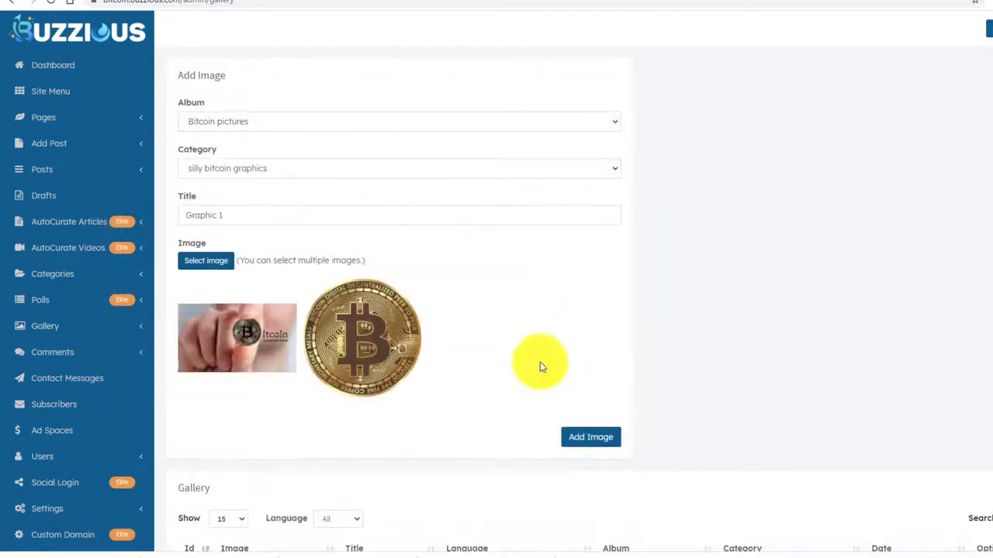
pyautogui.scroll(-2, 601, 330)
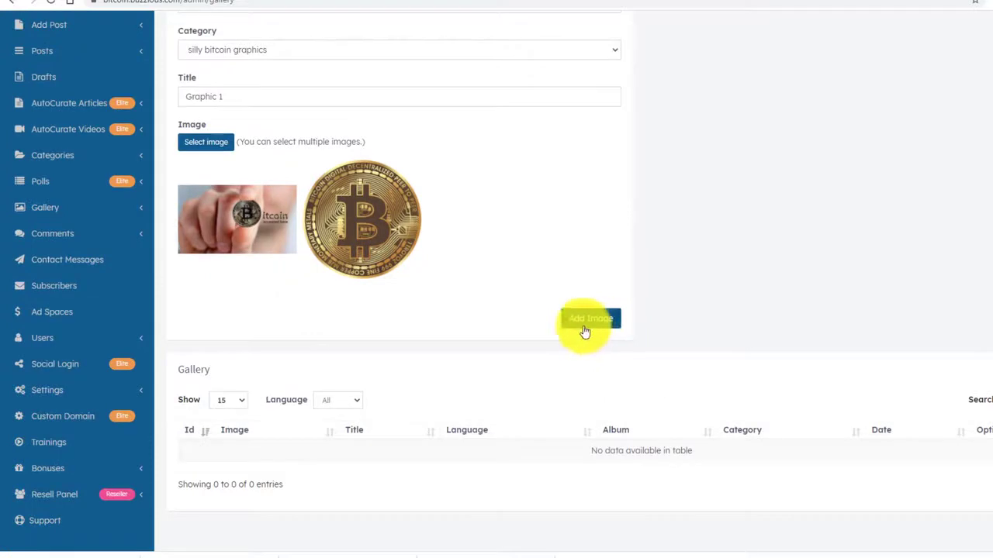
pyautogui.click(588, 321)
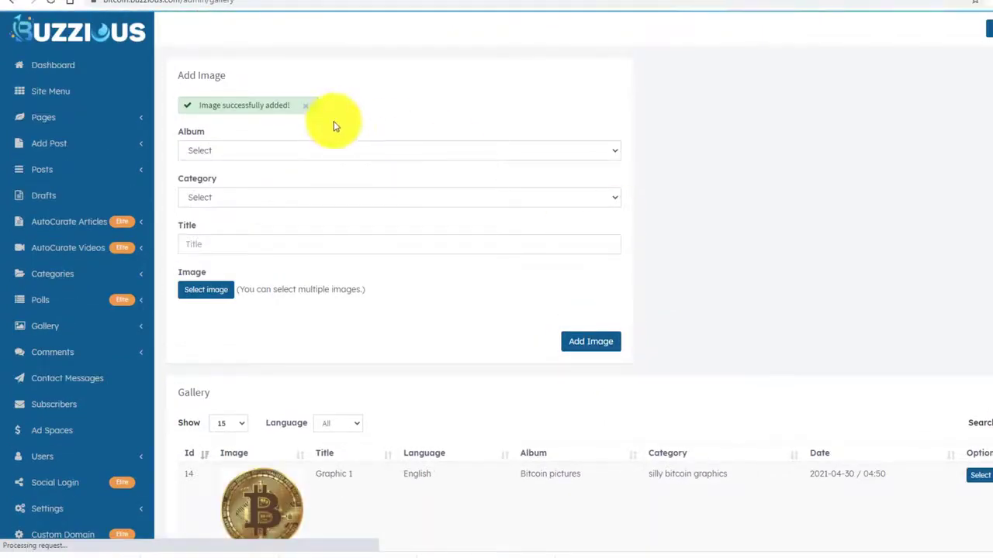
pyautogui.scroll(-3, 437, 215)
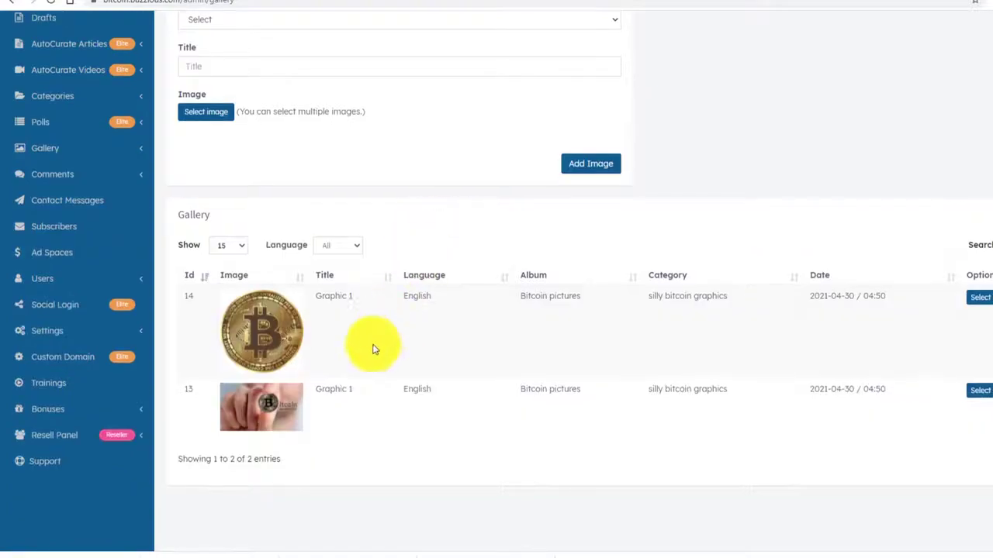
pyautogui.scroll(-1, 375, 348)
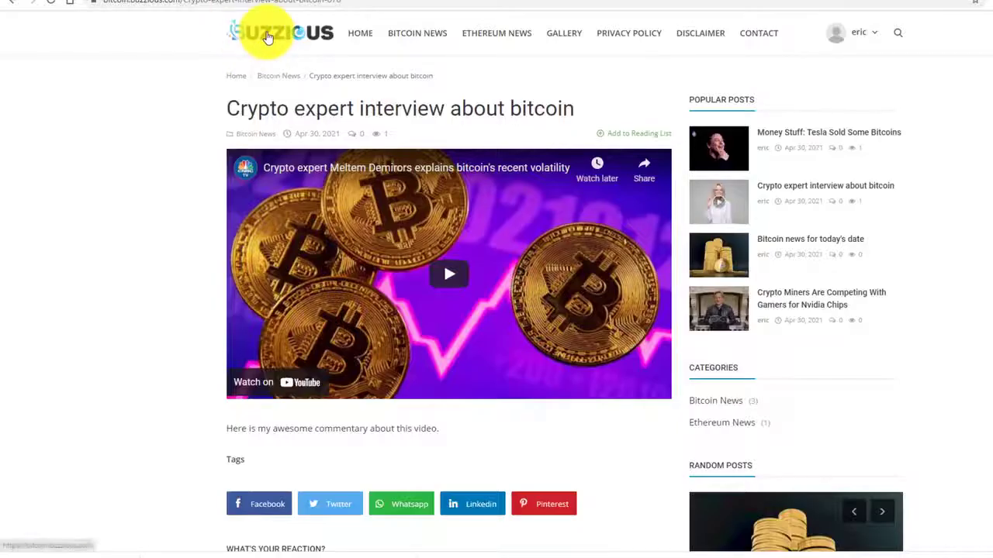
pyautogui.click(267, 37)
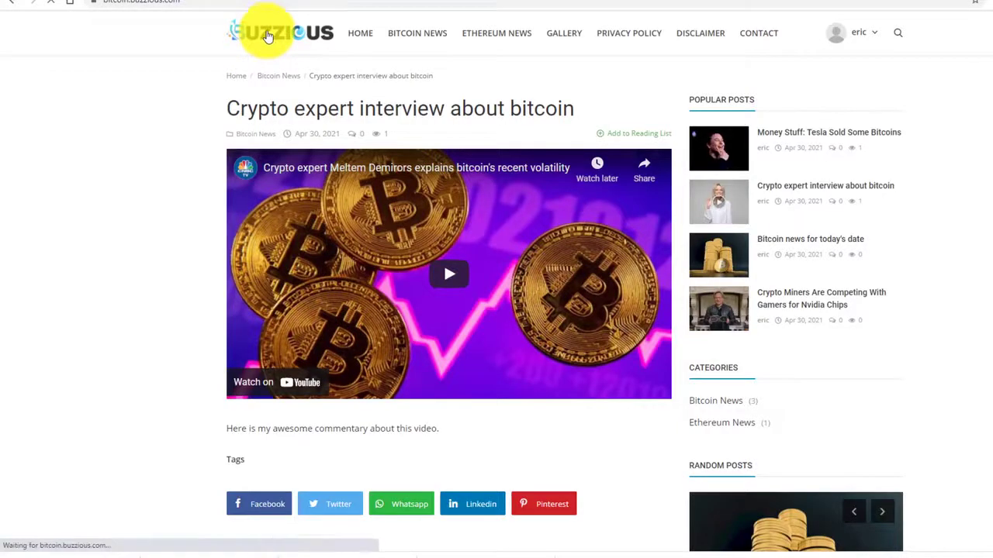
# Open the public Gallery page and view the Bitcoin pictures album.
pyautogui.click(566, 35)
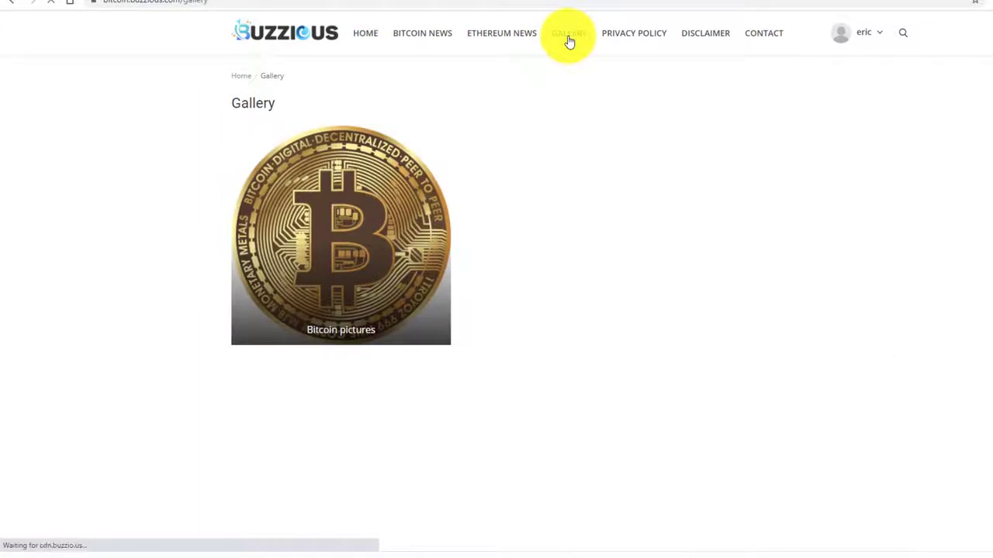
pyautogui.click(330, 209)
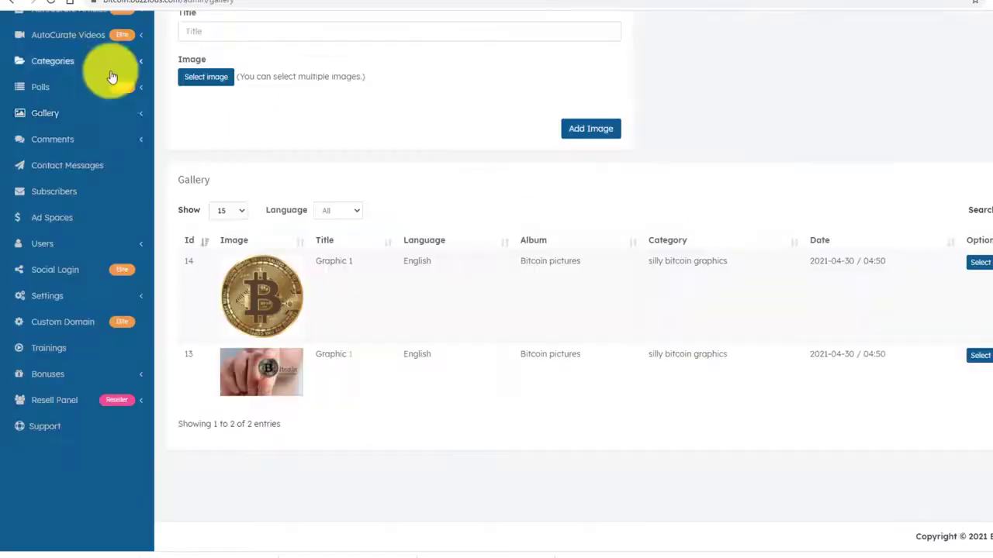
pyautogui.scroll(3, 124, 194)
pyautogui.scroll(1, 121, 190)
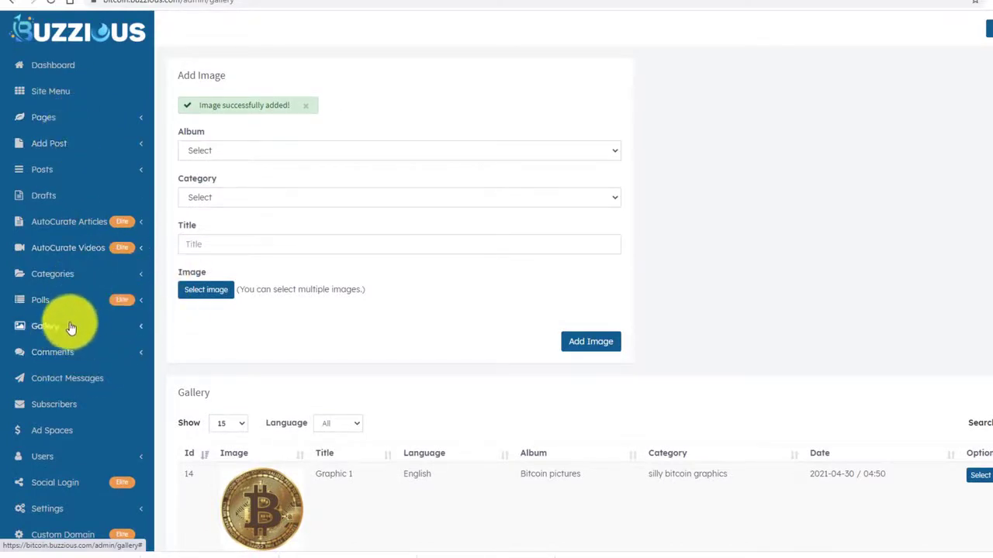
pyautogui.scroll(-1, 70, 335)
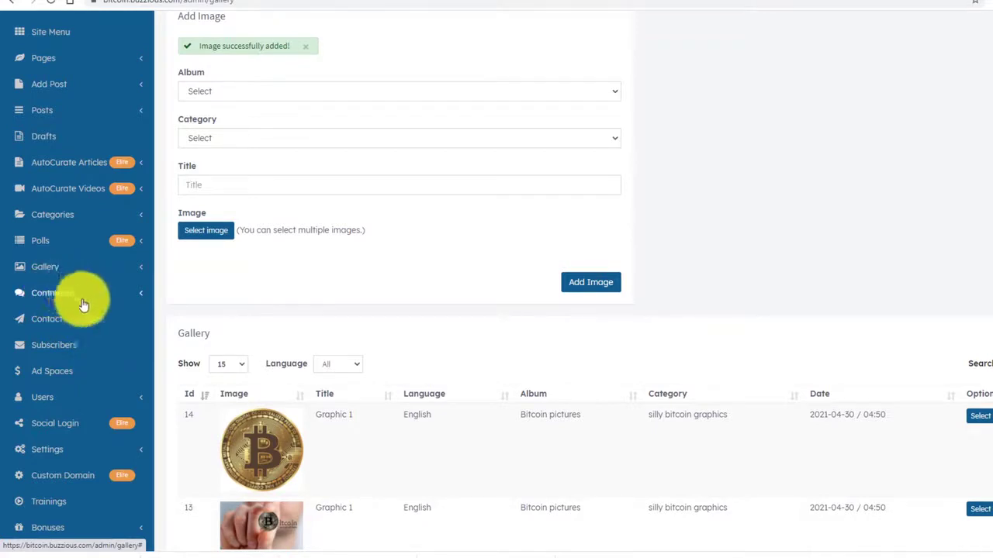
pyautogui.scroll(-2, 109, 325)
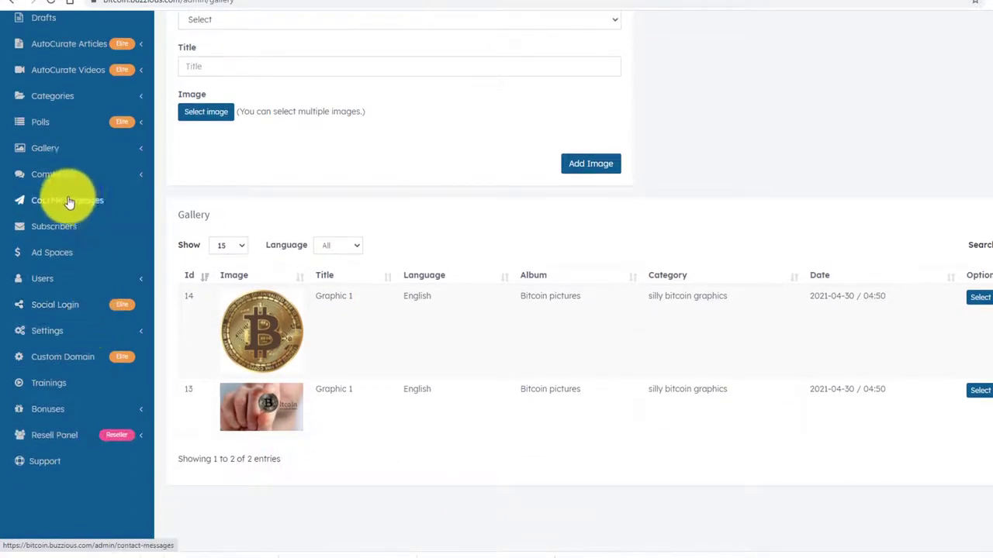
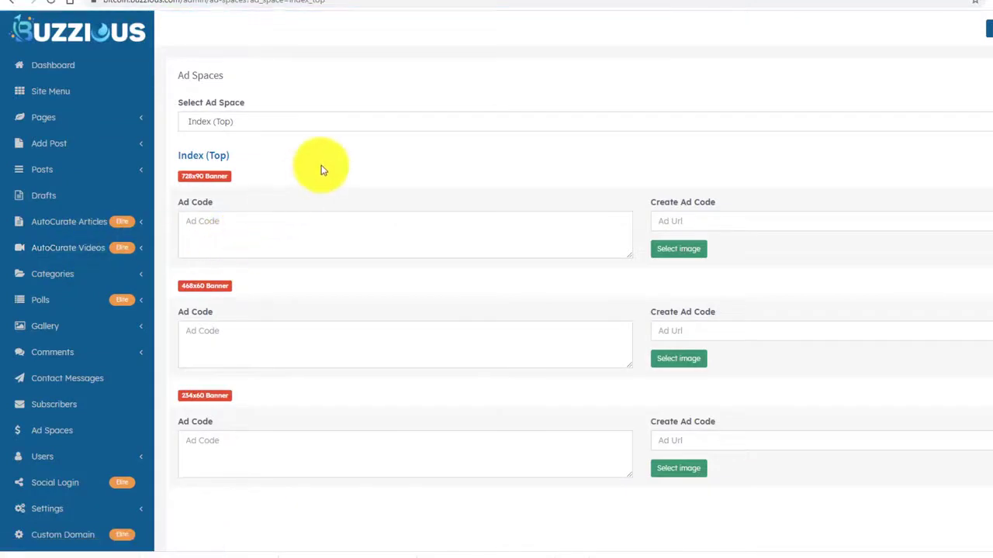
# Review the Index (Bottom) and Category (Top) ad space settings.
pyautogui.scroll(-3, 326, 199)
pyautogui.scroll(3, 323, 240)
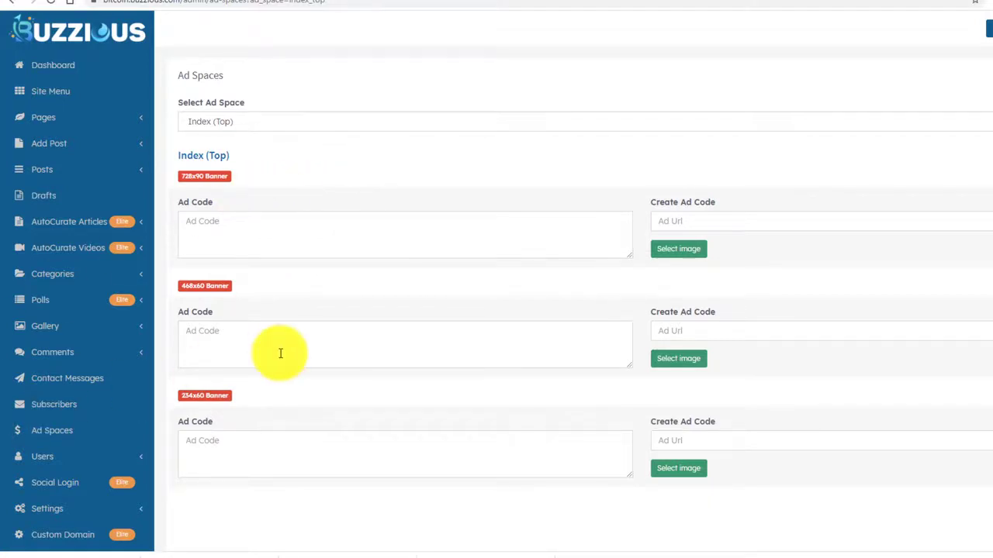
pyautogui.scroll(-3, 345, 205)
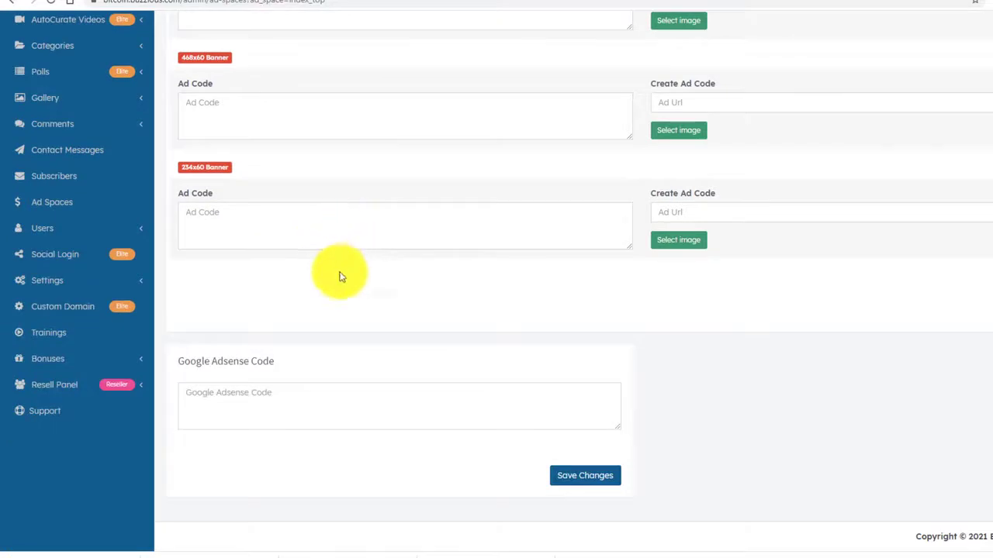
pyautogui.scroll(3, 339, 274)
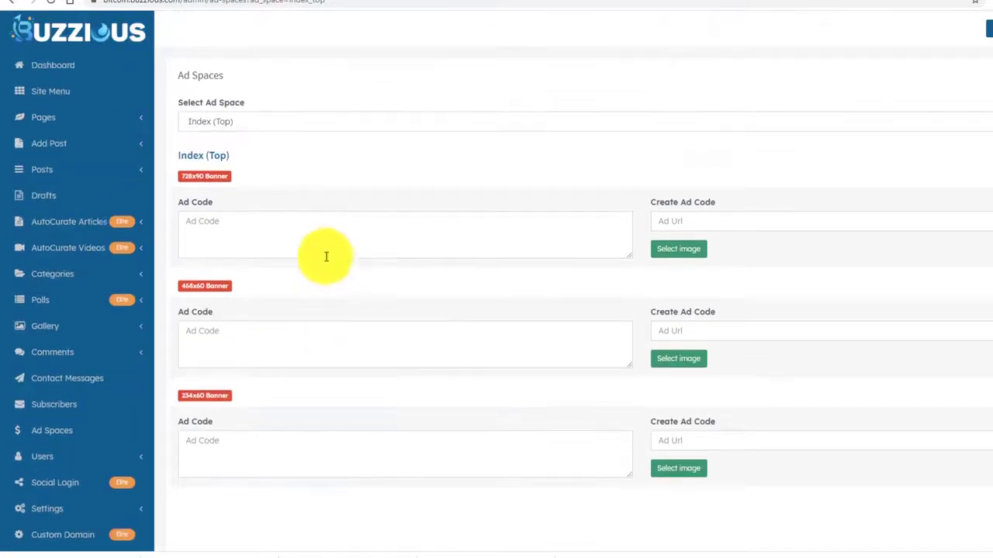
pyautogui.click(221, 122)
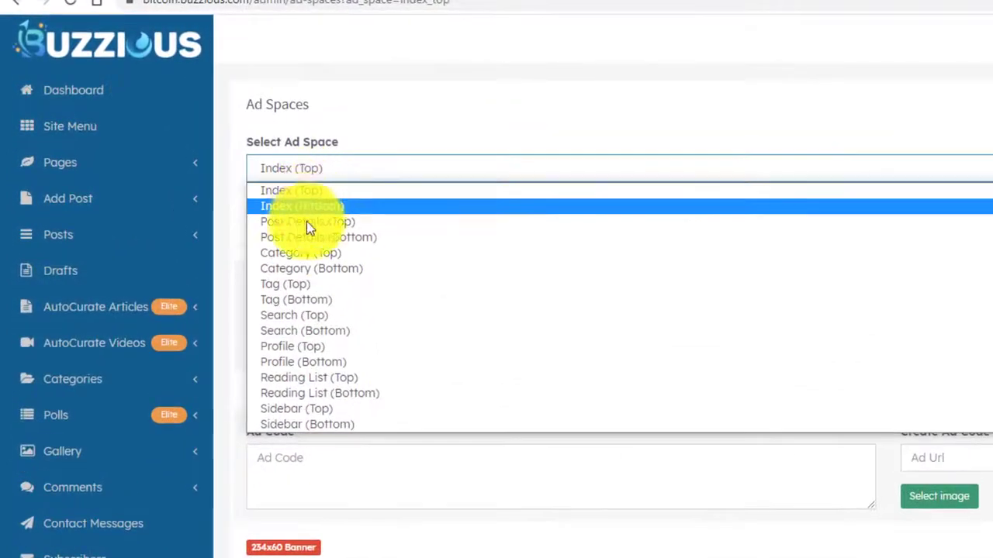
pyautogui.click(307, 207)
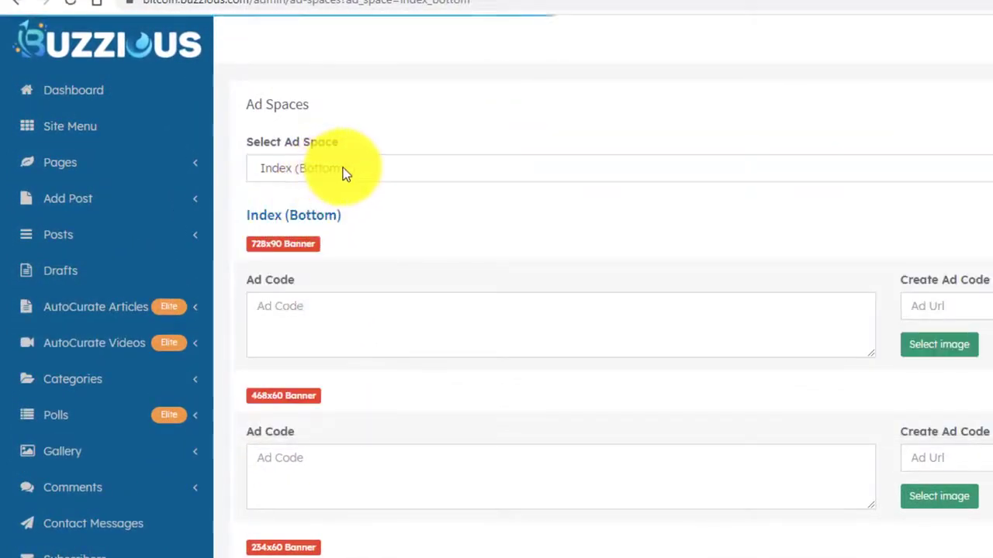
pyautogui.click(343, 168)
pyautogui.click(330, 253)
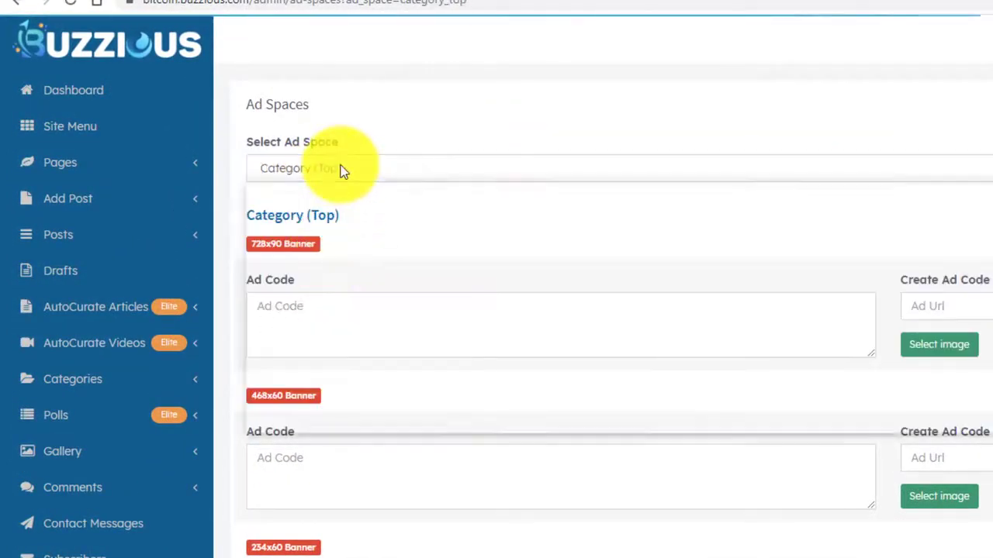
# Check the Search (Bottom) and empty Sidebar (Top) ad spaces, then bring up the Bitcoin affiliate page.
pyautogui.click(339, 169)
pyautogui.click(320, 330)
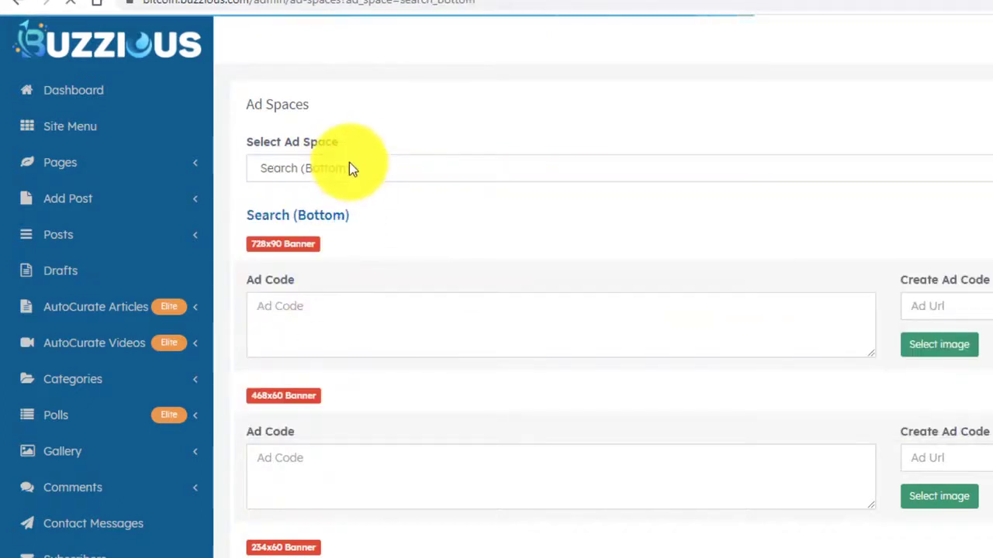
pyautogui.click(349, 165)
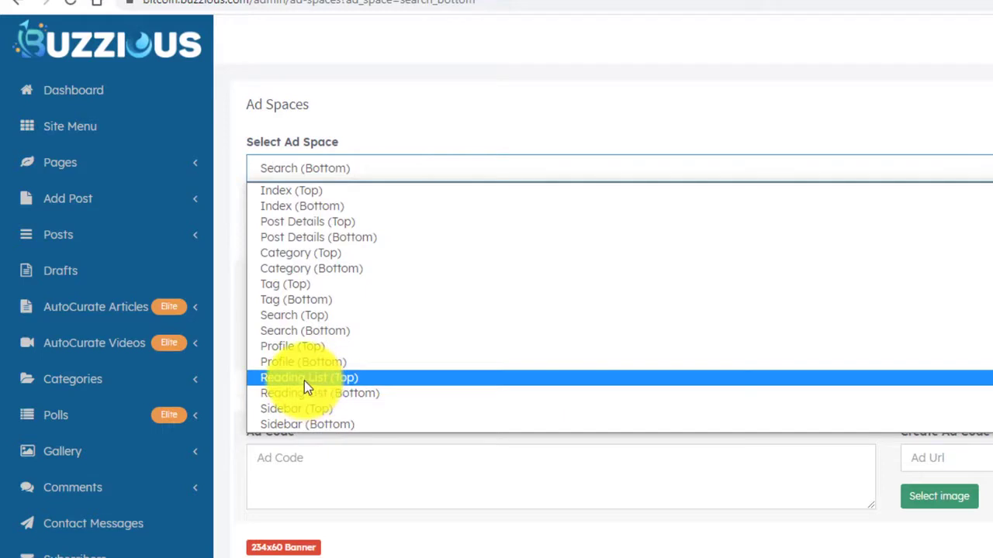
pyautogui.click(303, 407)
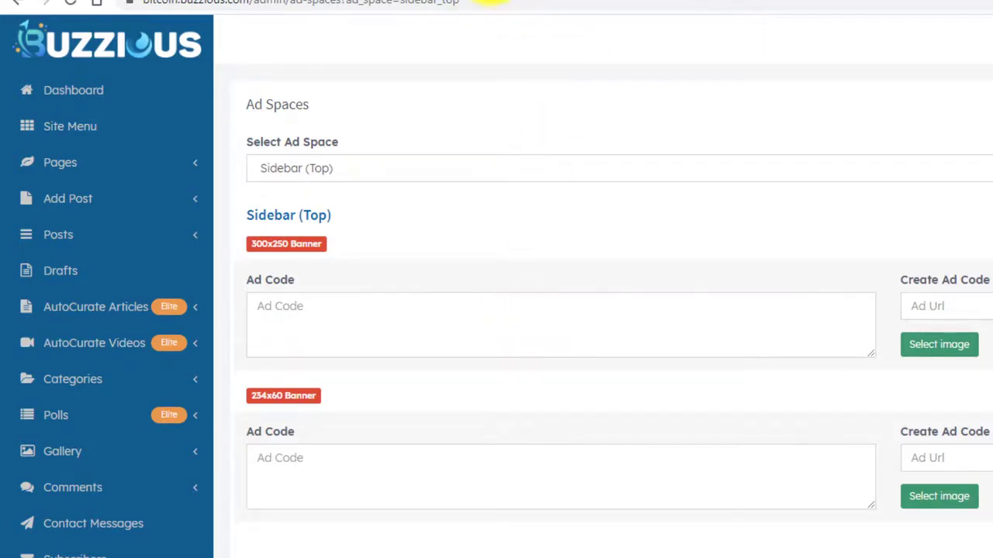
pyautogui.click(487, 2)
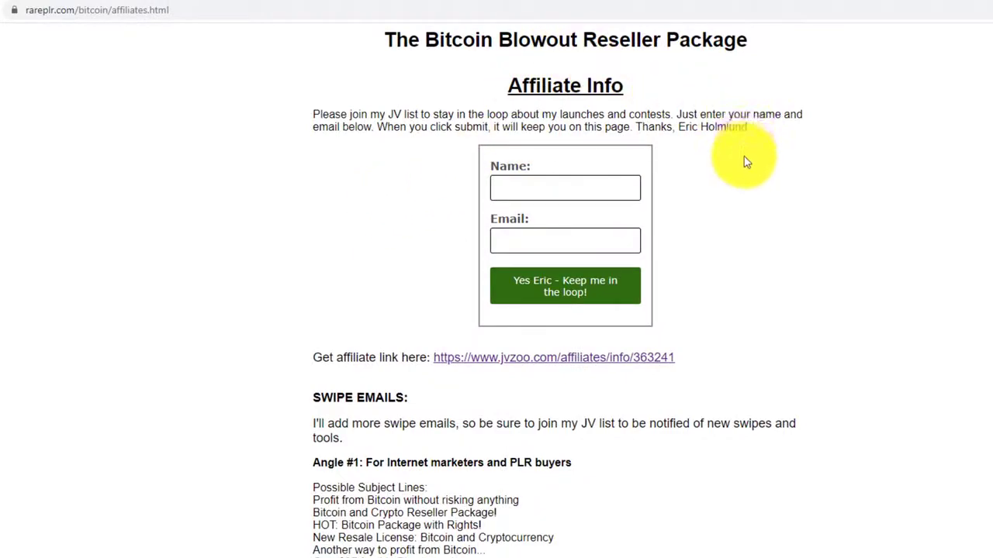
# Find the banners section and copy the first 300x250 Bitcoin Blowout banner's image address.
pyautogui.scroll(-10, 756, 178)
pyautogui.scroll(8, 756, 184)
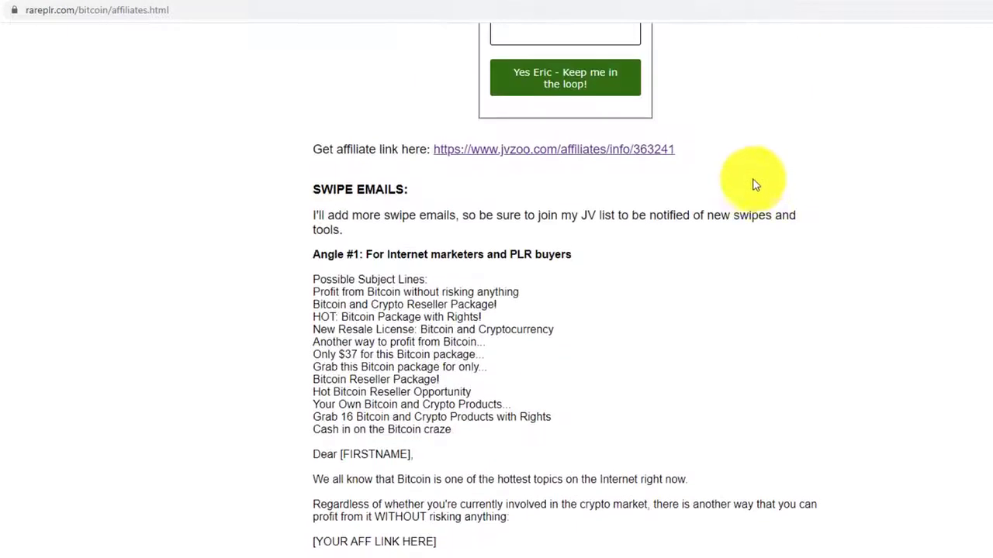
pyautogui.scroll(3, 753, 163)
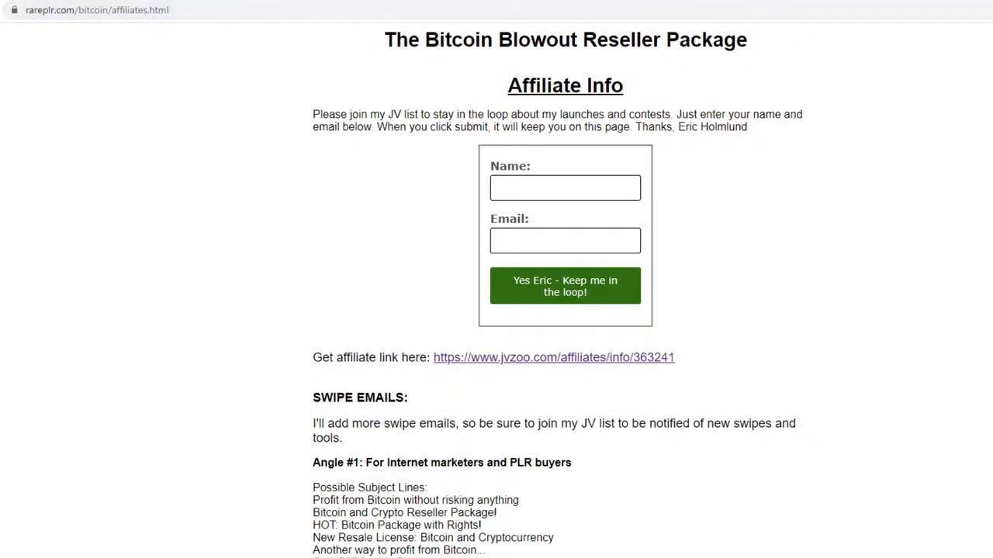
pyautogui.scroll(-20, 565, 290)
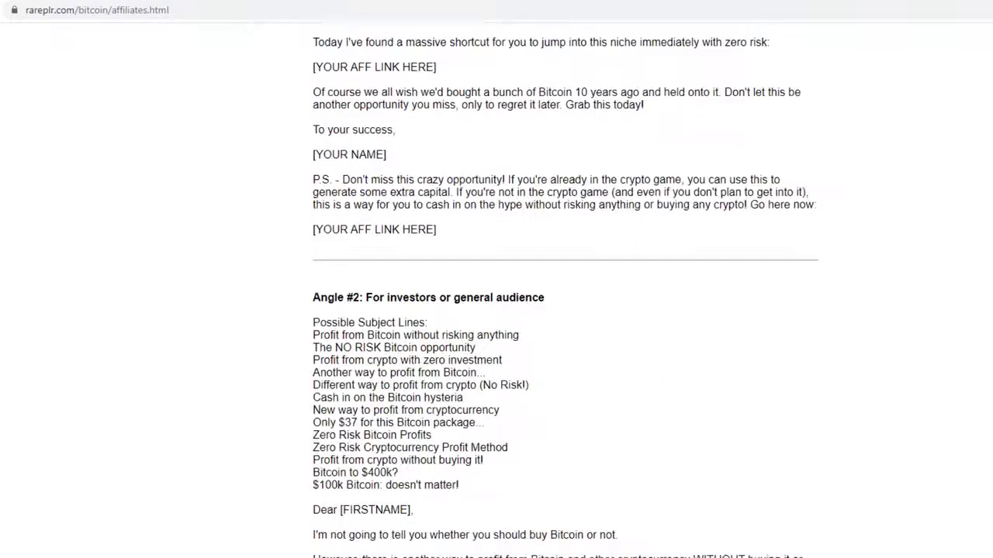
pyautogui.scroll(-8, 565, 290)
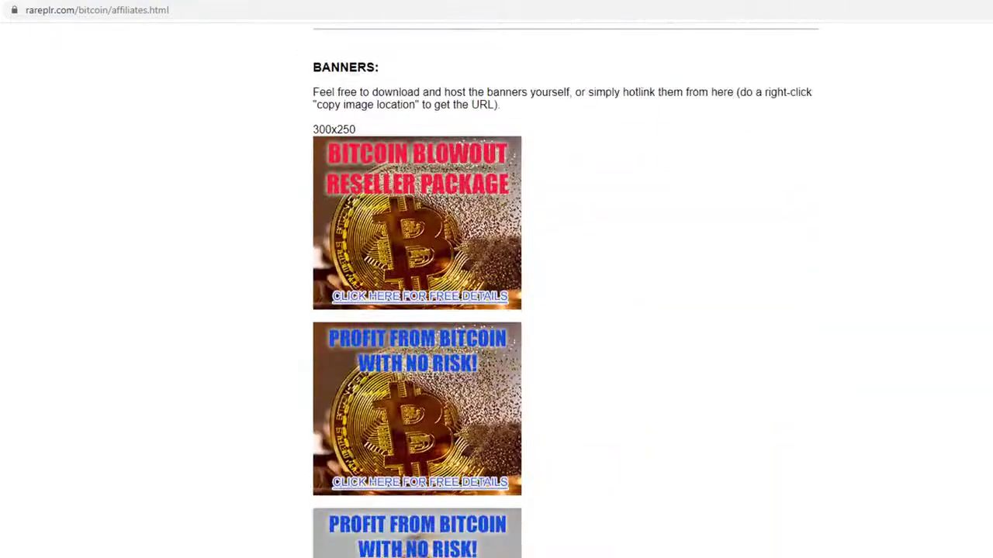
pyautogui.scroll(-3, 565, 290)
pyautogui.scroll(1, 849, 341)
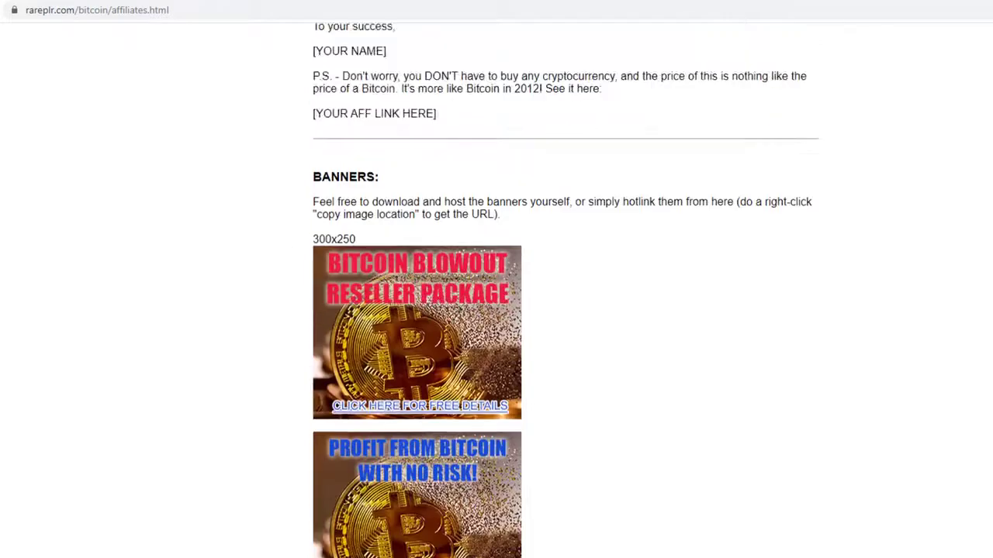
pyautogui.scroll(-2, 849, 341)
pyautogui.scroll(1, 554, 288)
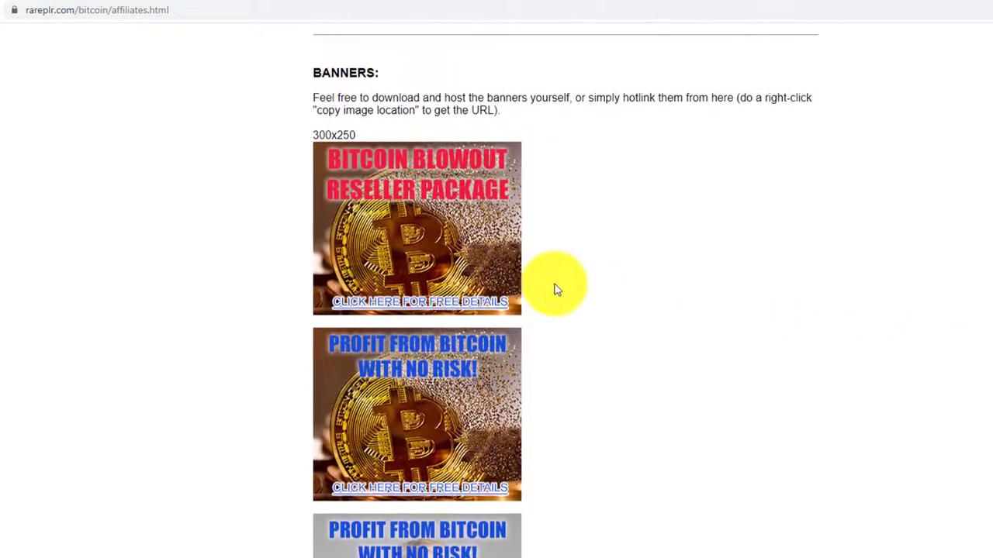
pyautogui.scroll(-2, 592, 293)
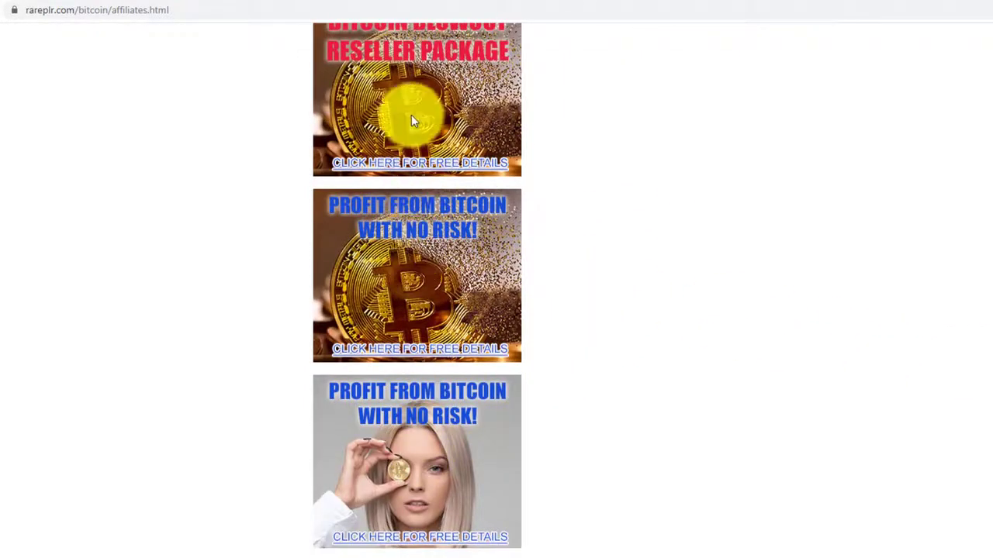
pyautogui.scroll(2, 543, 279)
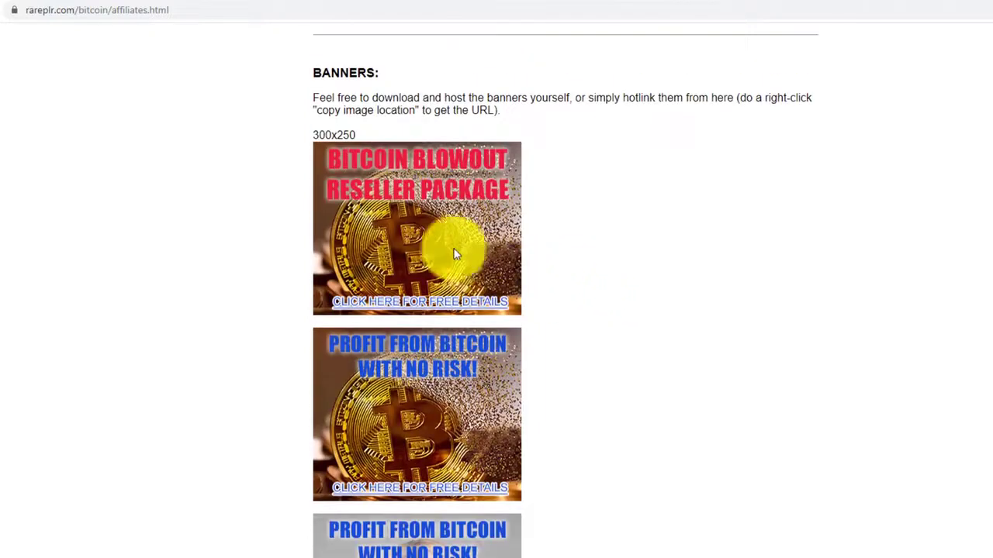
pyautogui.rightClick(424, 229)
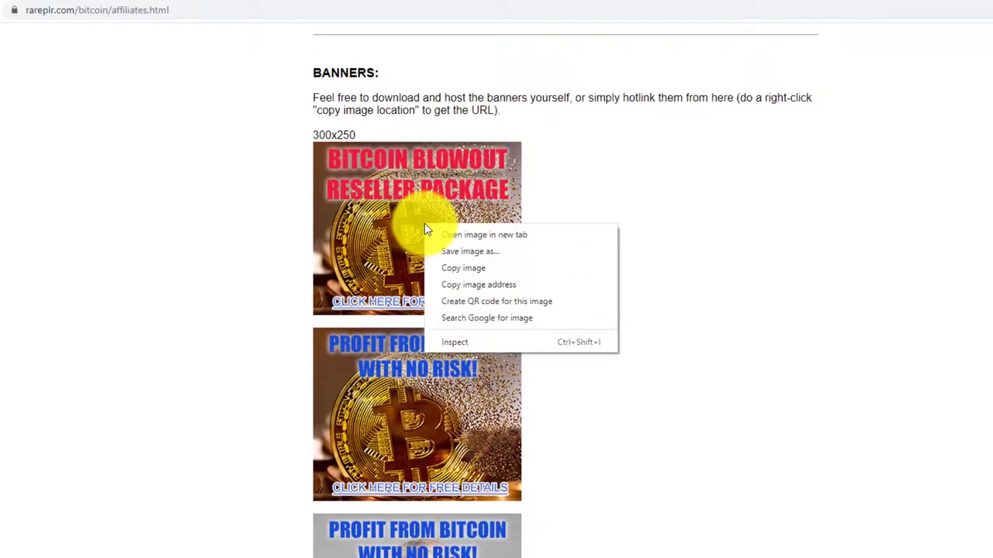
pyautogui.rightClick(379, 219)
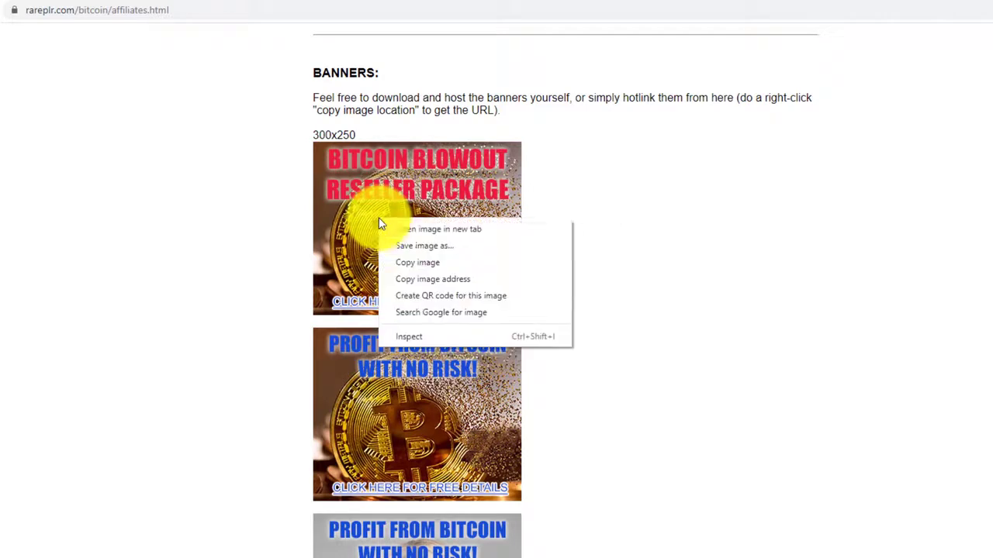
pyautogui.click(432, 281)
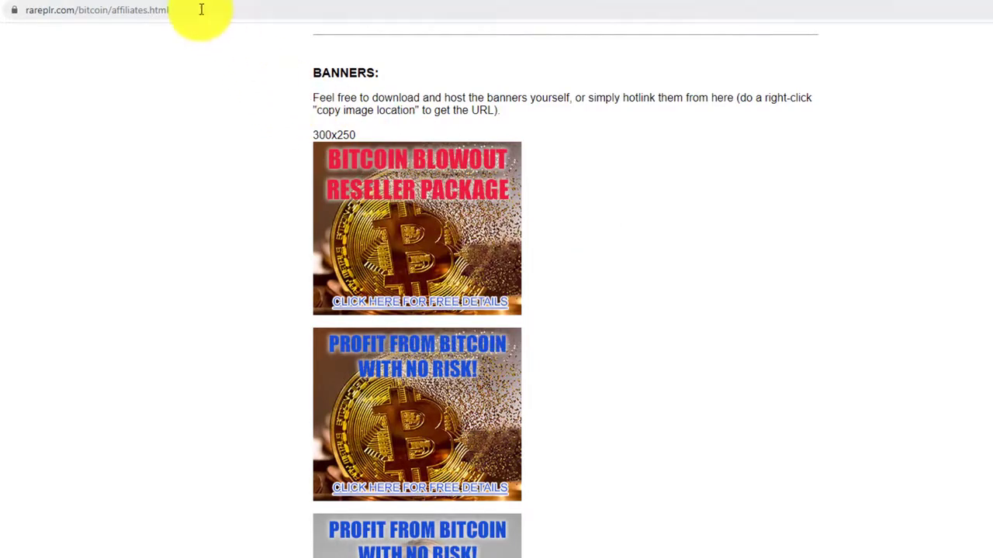
# Open the banner image by its address and save it to Downloads as banner300x250-a (1).jpg.
pyautogui.click(240, 13)
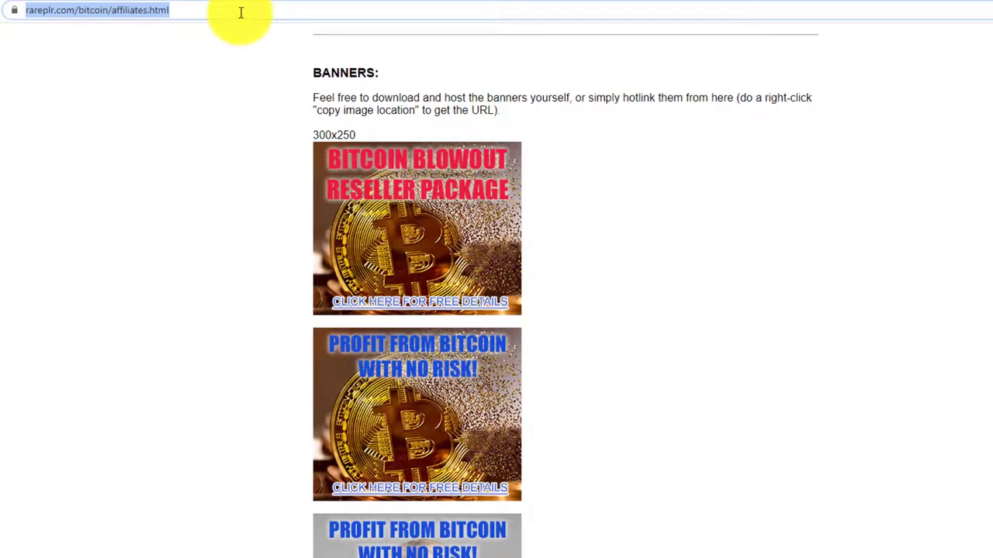
pyautogui.hotkey('ctrl', 'v')
pyautogui.press('Return')
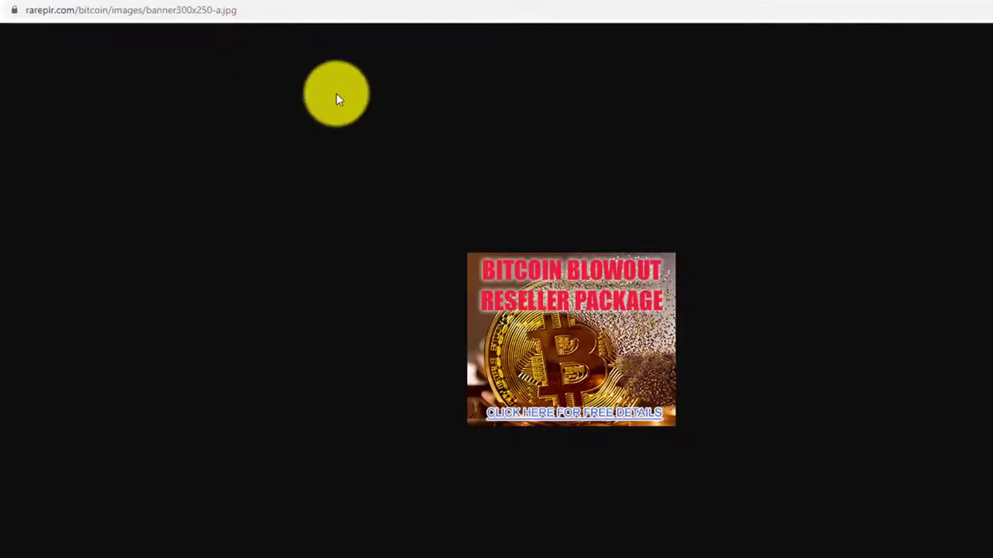
pyautogui.rightClick(587, 302)
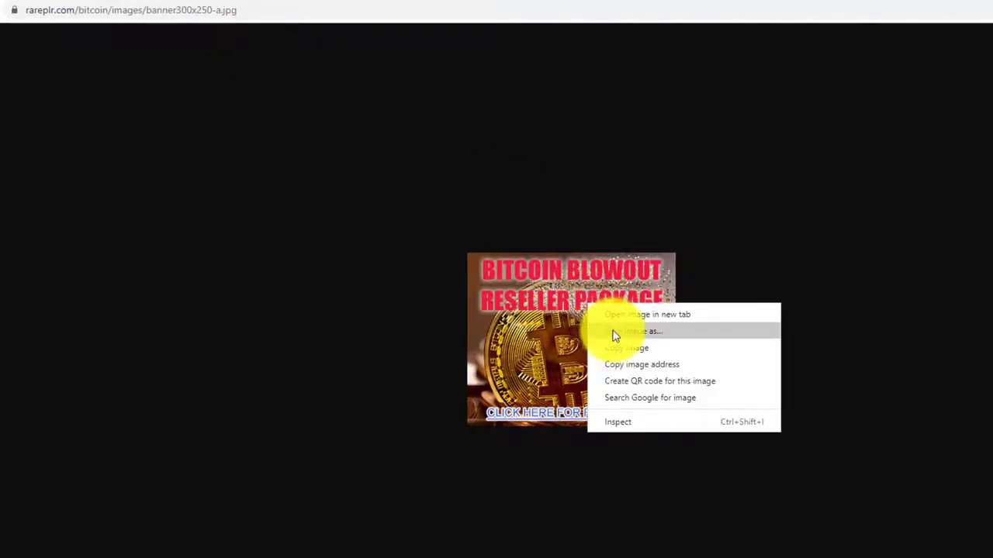
pyautogui.click(566, 321)
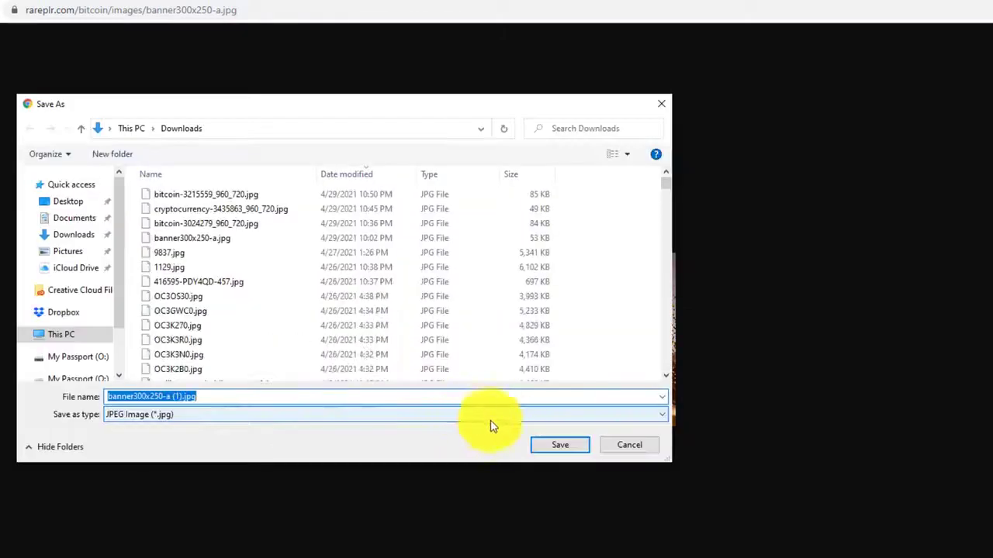
pyautogui.click(554, 447)
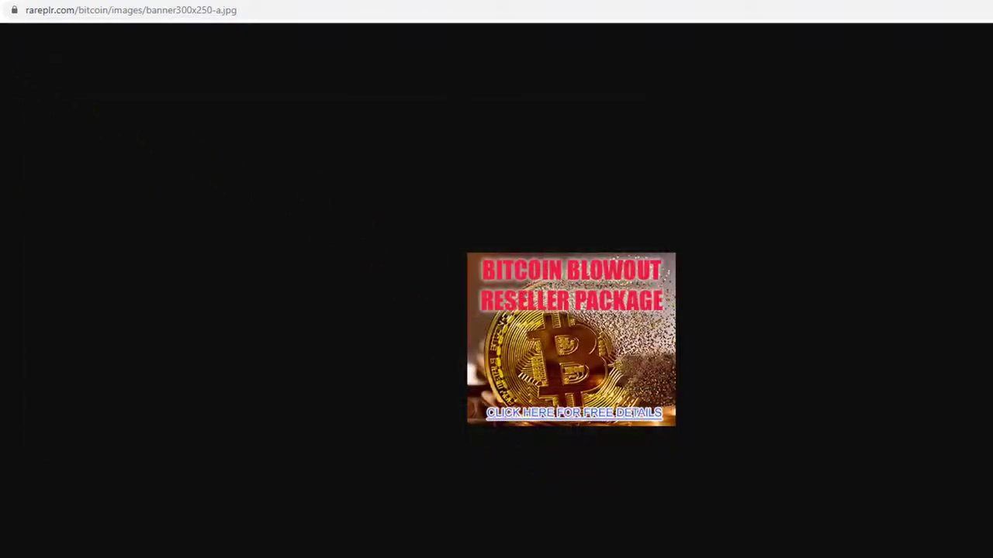
pyautogui.click(67, 93)
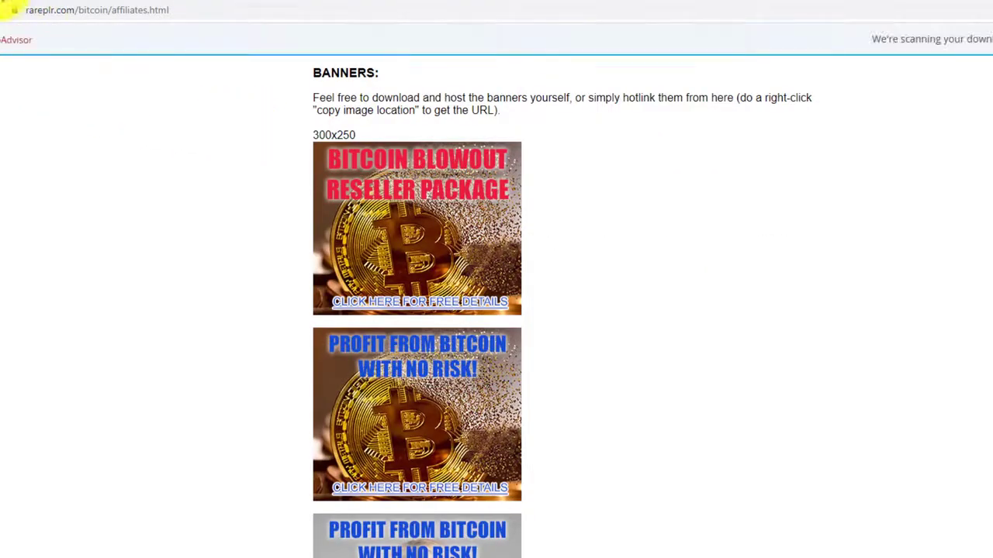
pyautogui.click(11, 8)
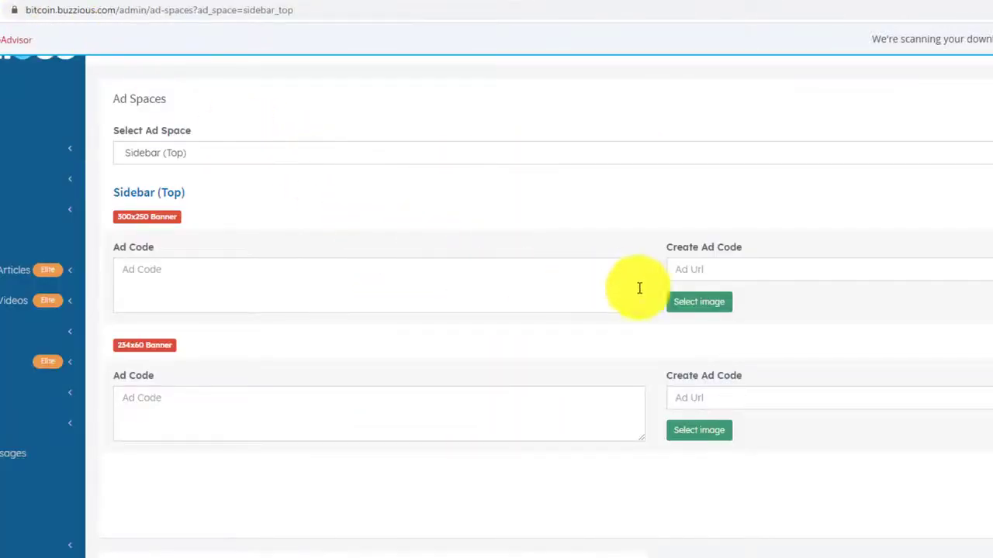
# Attach banner300x250-a (1).jpg as the Sidebar (Top) 300x250 banner image.
pyautogui.click(703, 303)
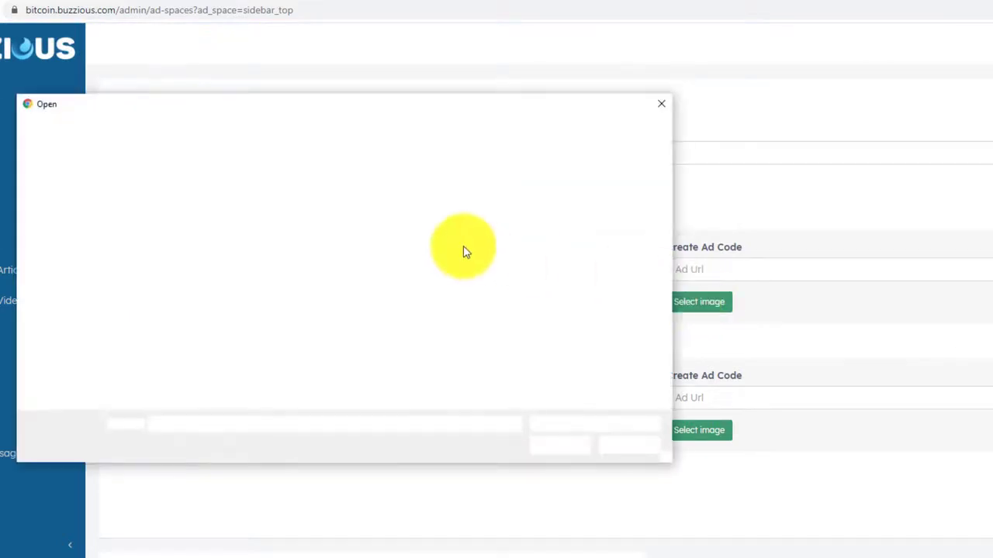
pyautogui.doubleClick(284, 194)
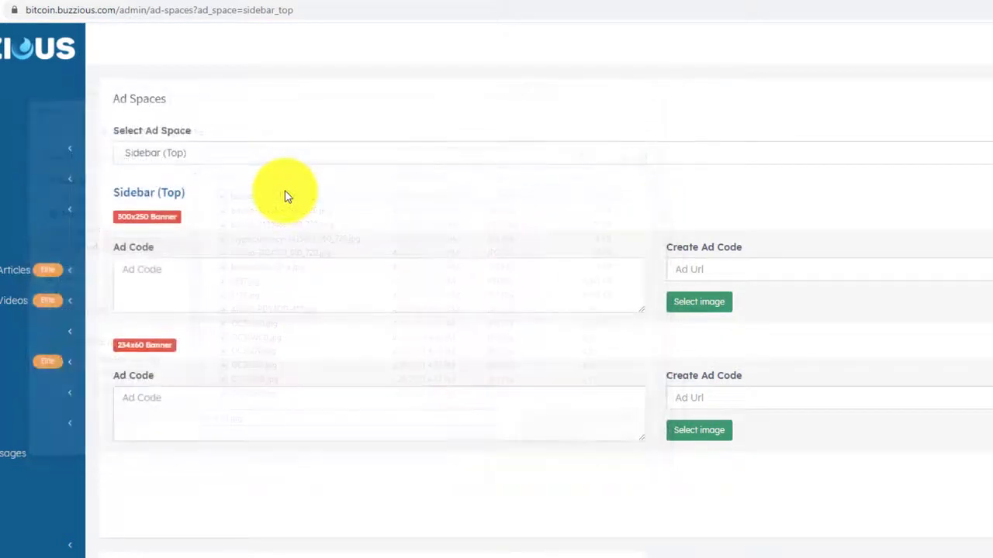
pyautogui.click(696, 267)
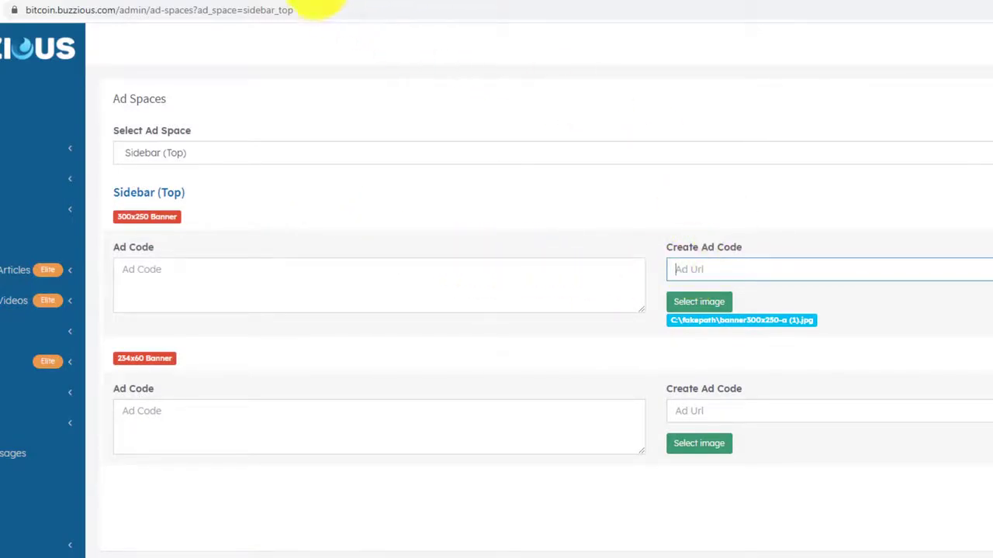
pyautogui.click(301, 3)
pyautogui.scroll(20, 654, 215)
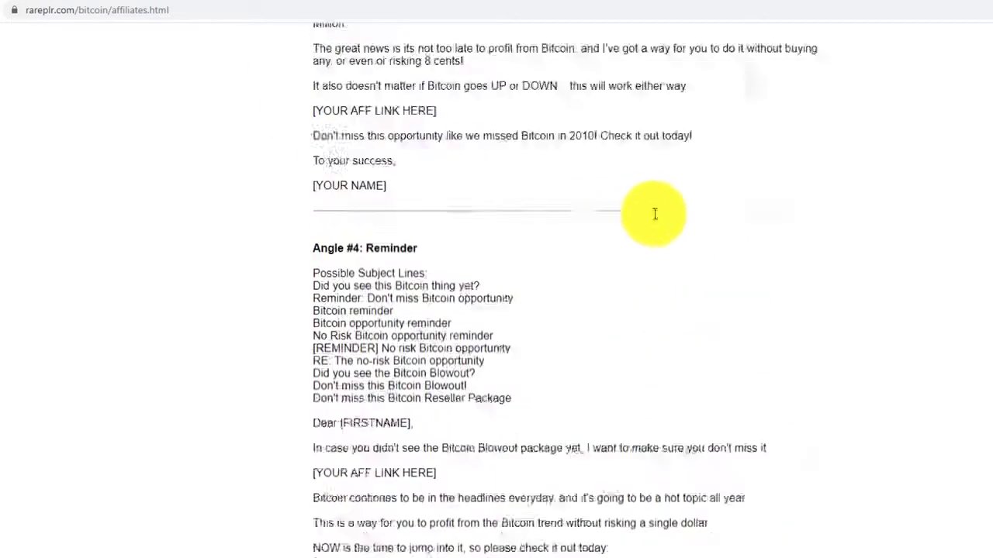
# Get the JVZoo affiliate link for Bitcoin Blowout Reseller Package and select the full URL.
pyautogui.scroll(10, 613, 229)
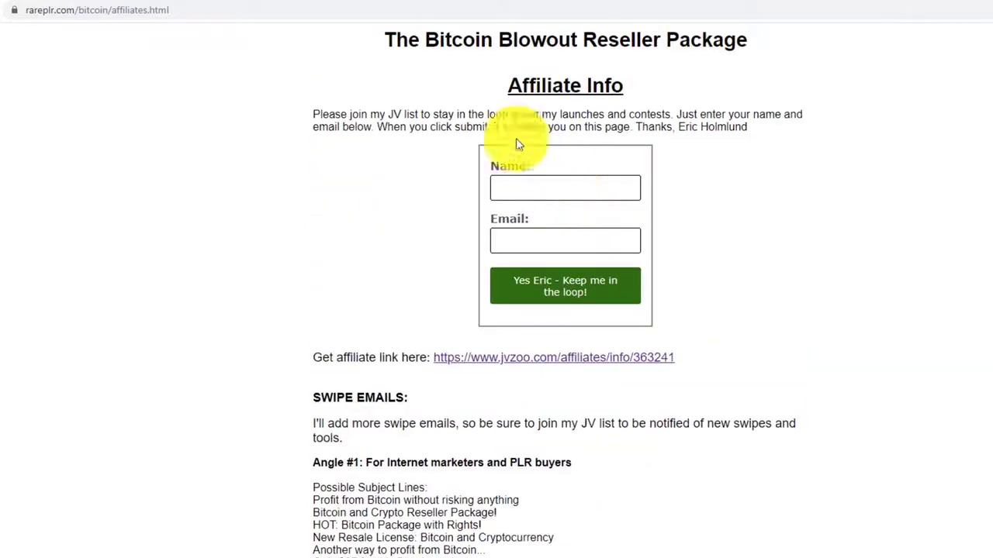
pyautogui.click(498, 358)
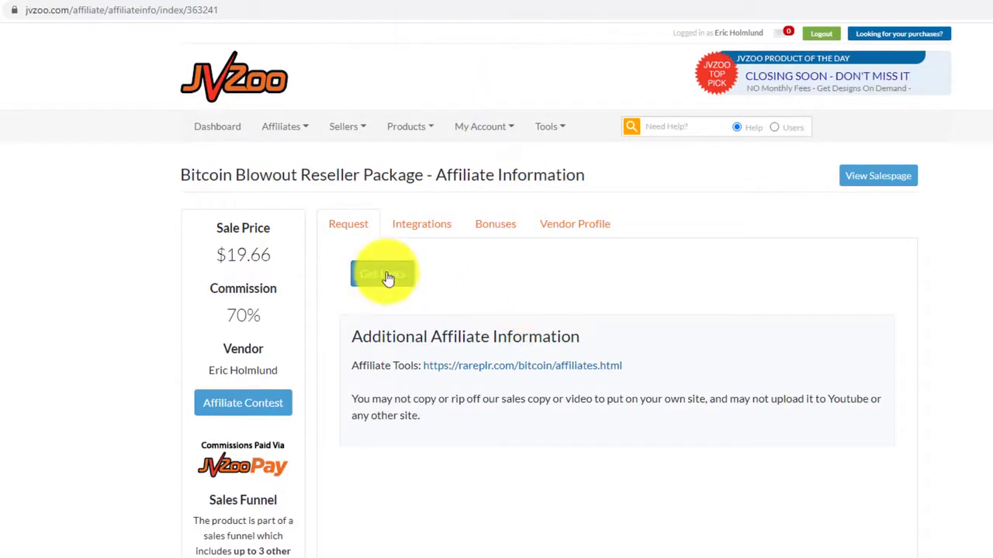
pyautogui.click(387, 279)
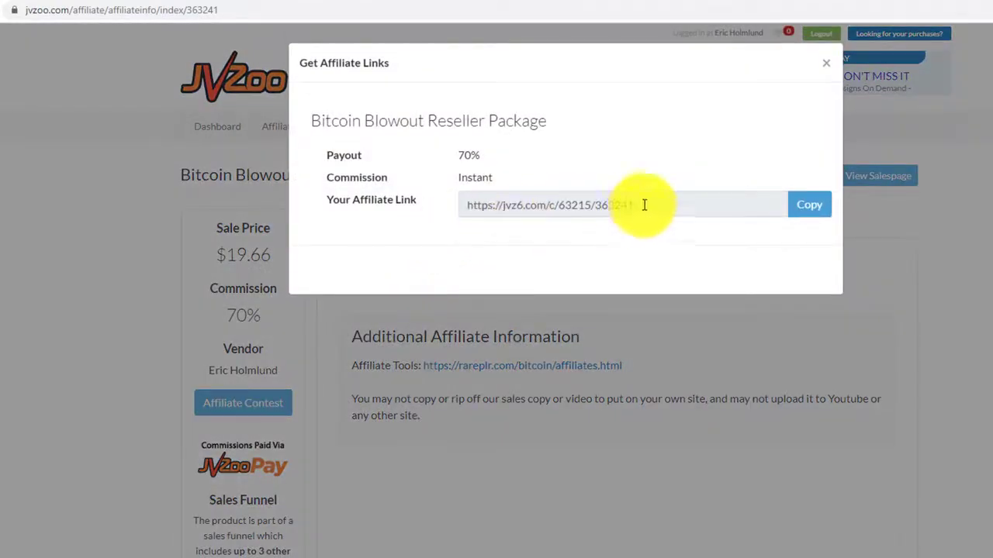
pyautogui.moveTo(643, 203); pyautogui.dragTo(454, 210)
pyautogui.click(481, 204)
pyautogui.moveTo(636, 205); pyautogui.dragTo(458, 211)
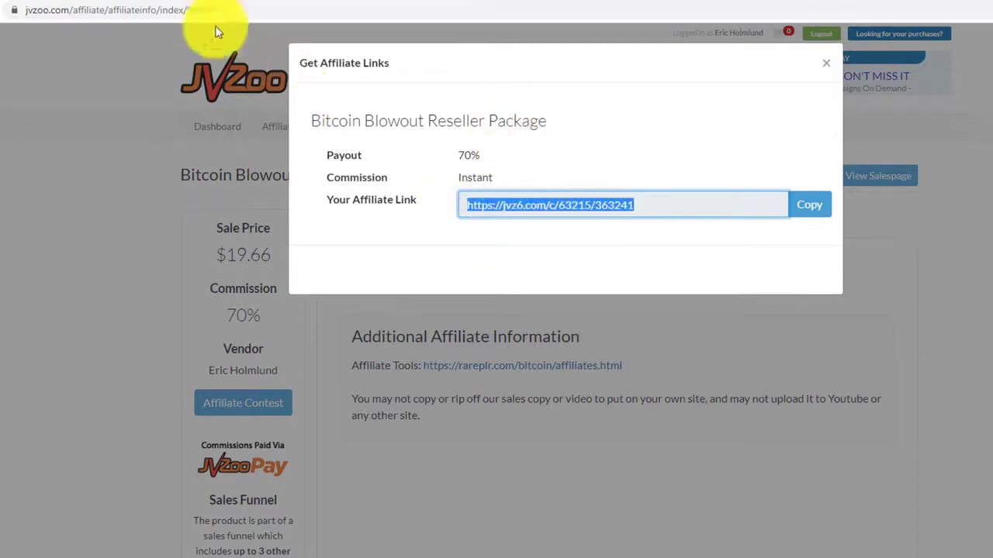
pyautogui.click(130, 5)
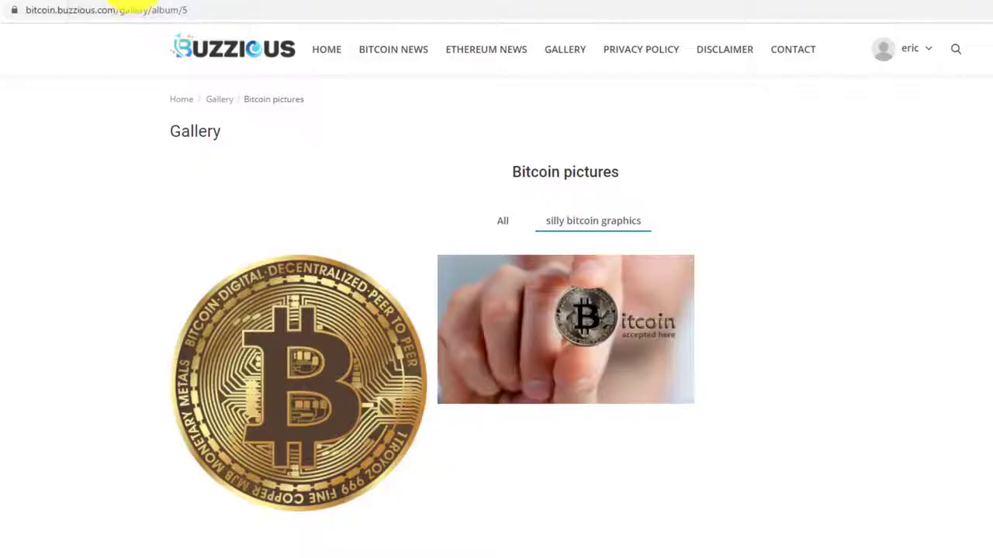
# Enter the affiliate link as the Sidebar (Top) banner's Ad Url, save, and view the home page.
pyautogui.click(14, 7)
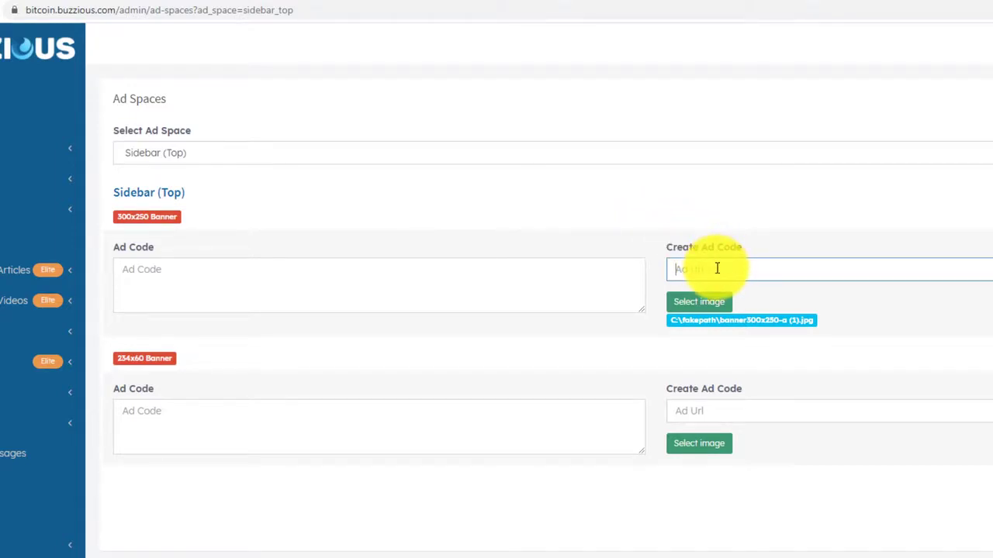
pyautogui.click(886, 222)
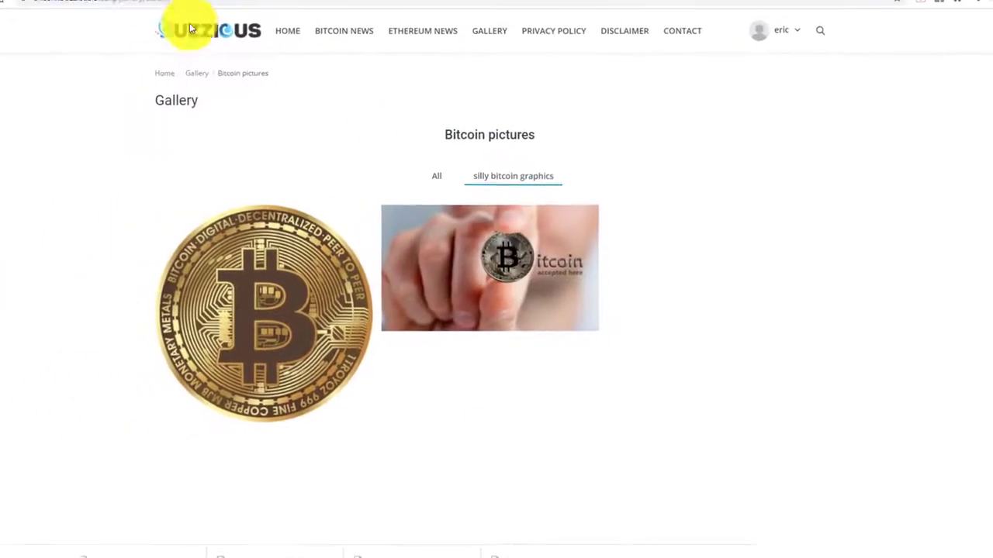
pyautogui.click(33, 3)
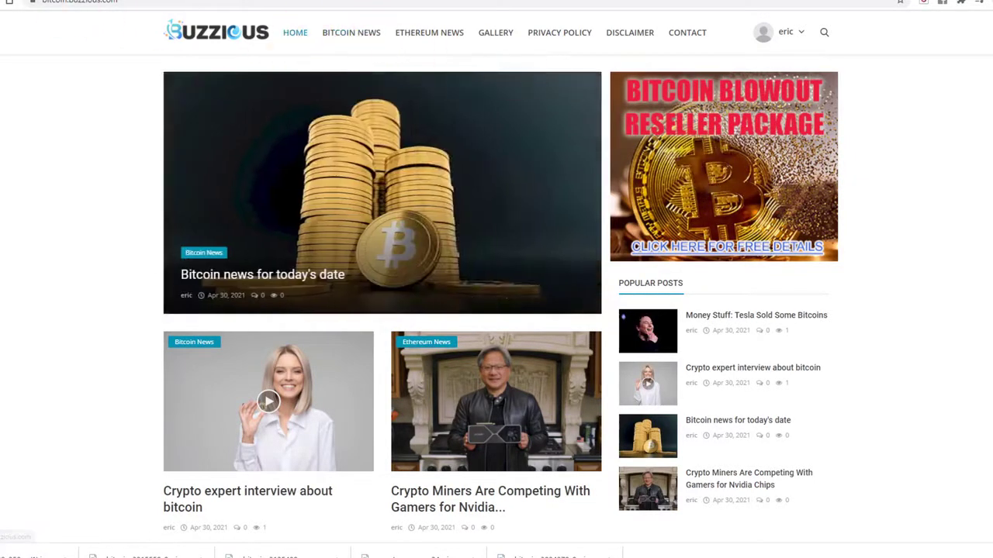
# Compare the ad space settings with the live site home page.
pyautogui.click(93, 0)
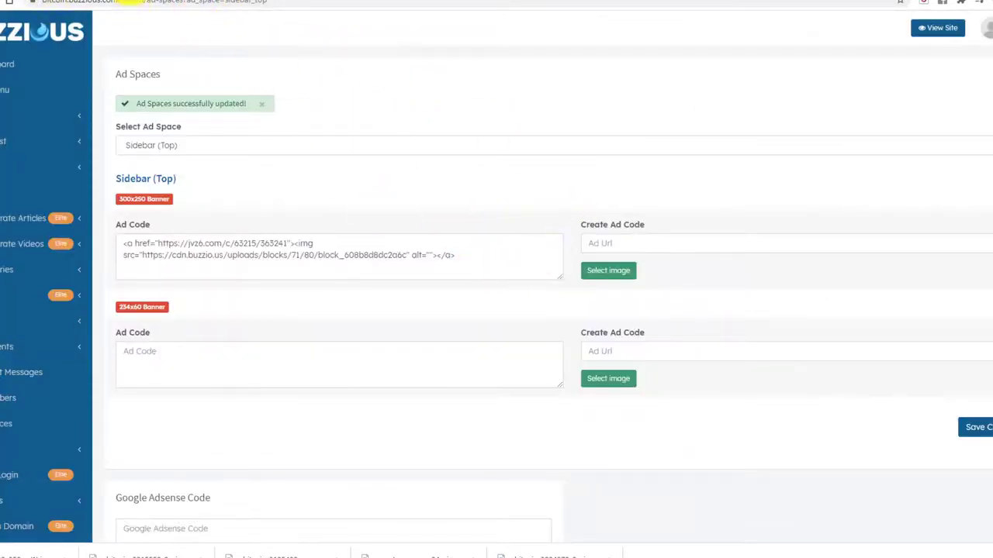
pyautogui.click(124, 2)
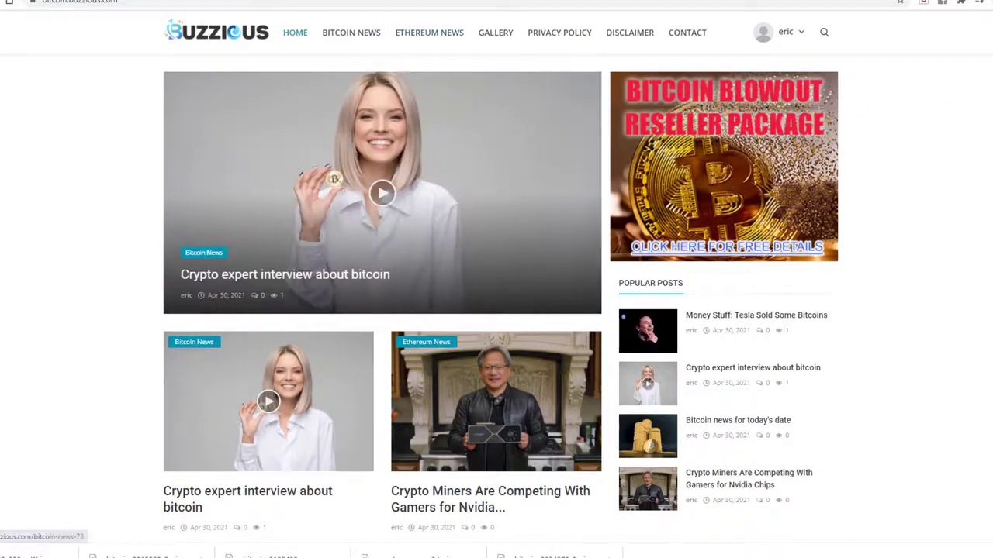
pyautogui.click(7, 1)
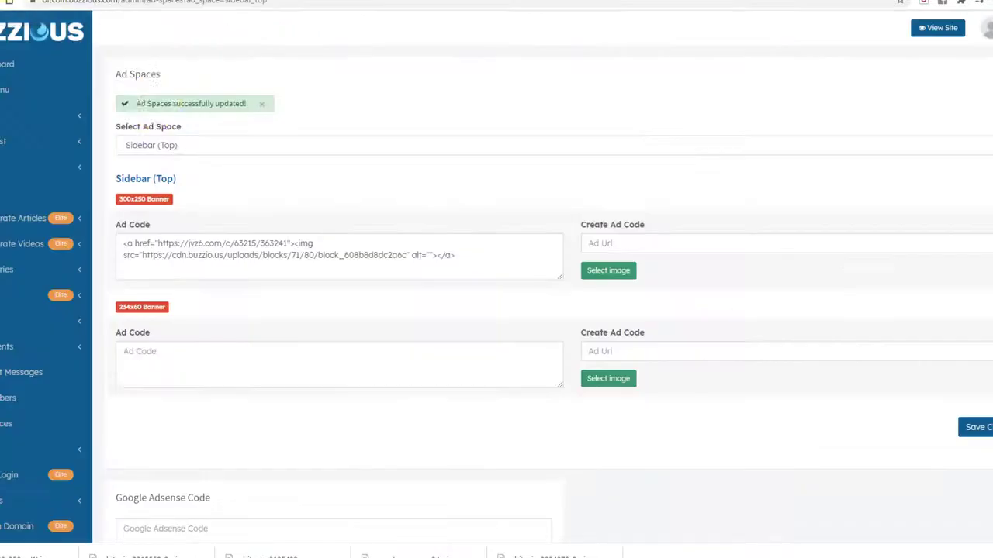
pyautogui.scroll(-2, 306, 178)
pyautogui.scroll(2, 225, 159)
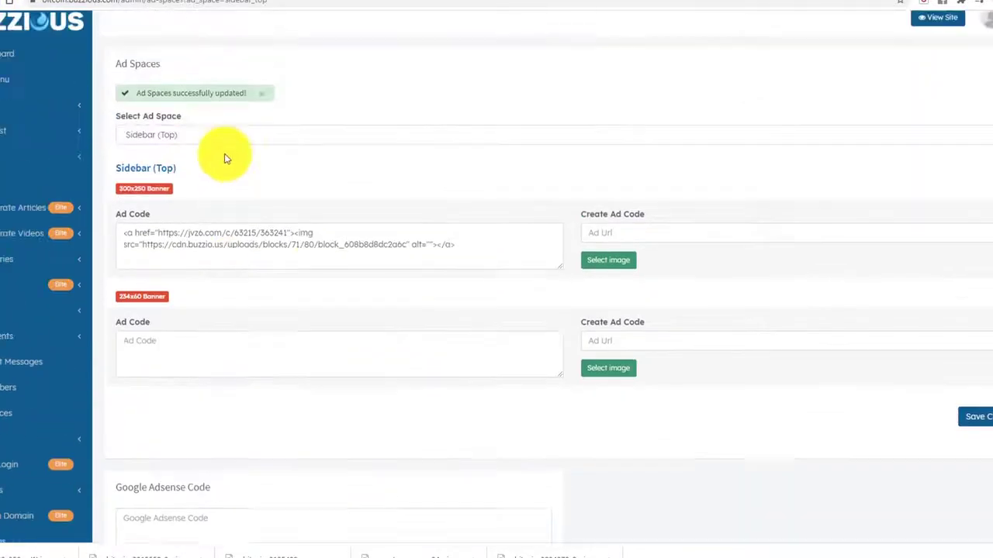
# Select the Category (Bottom) ad space and check the Bitcoin News category page.
pyautogui.click(202, 144)
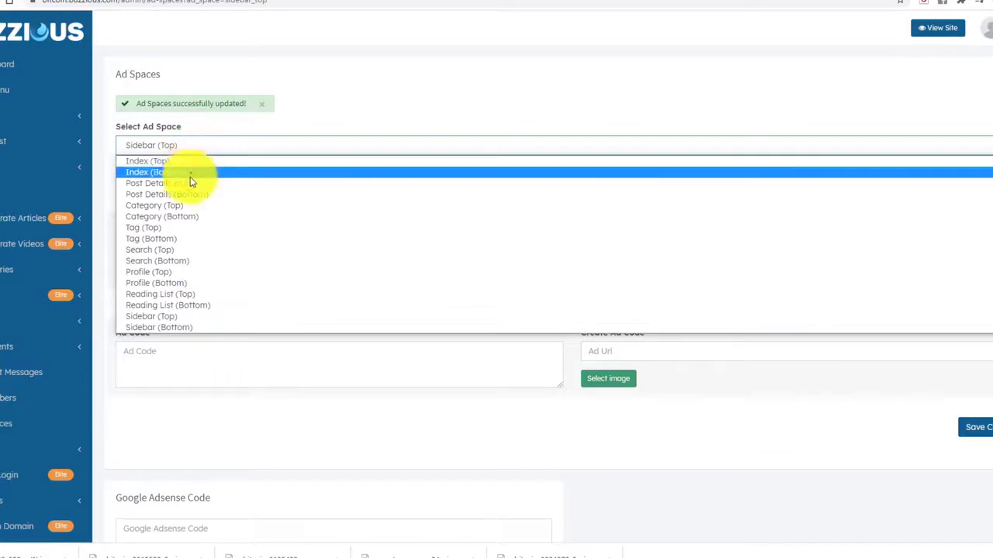
pyautogui.click(189, 217)
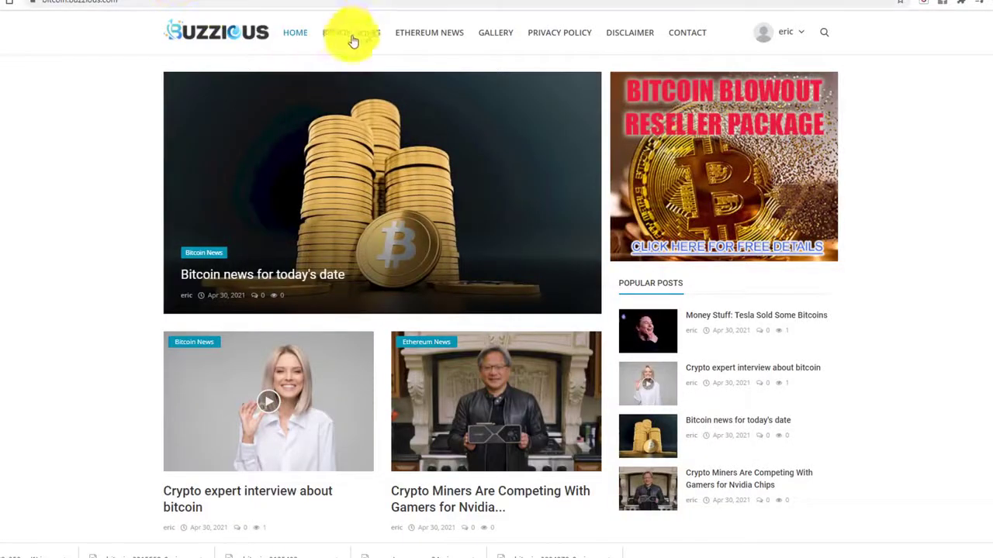
pyautogui.click(357, 35)
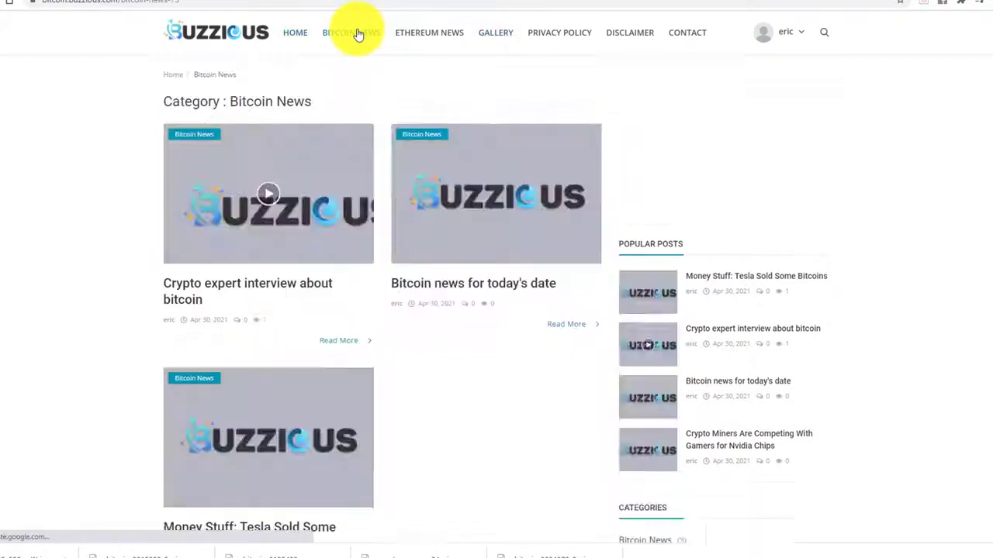
pyautogui.scroll(-5, 224, 178)
pyautogui.scroll(5, 229, 184)
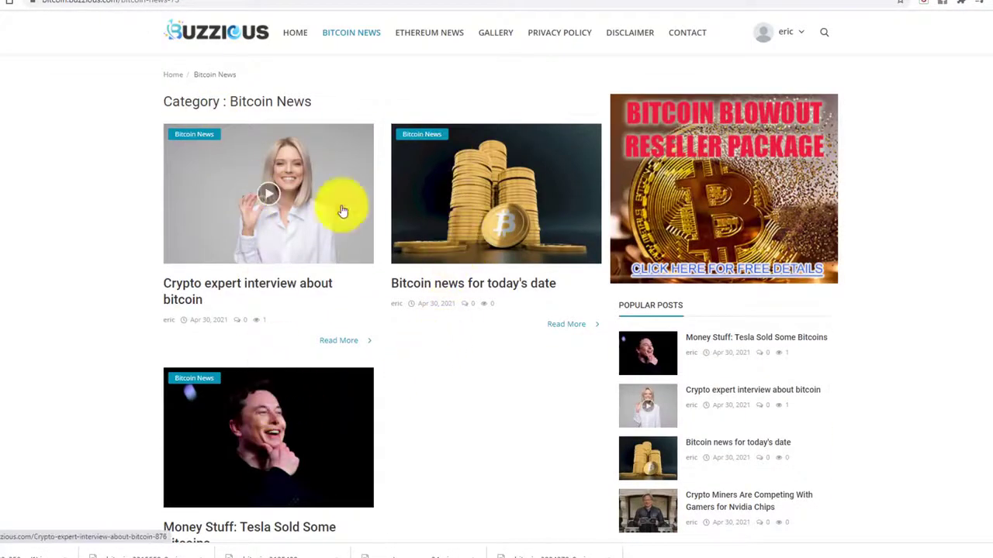
pyautogui.scroll(-4, 406, 328)
pyautogui.scroll(4, 275, 194)
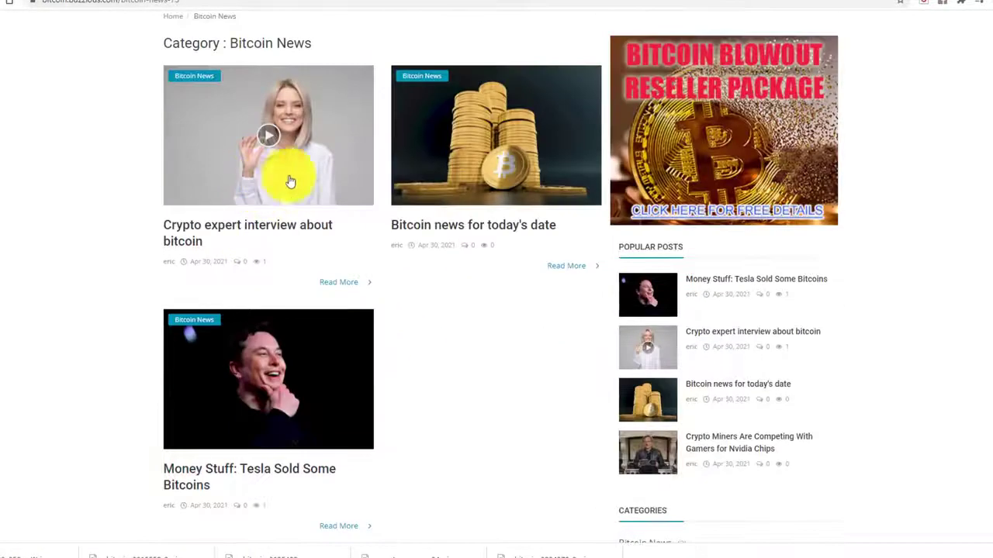
pyautogui.scroll(-5, 419, 333)
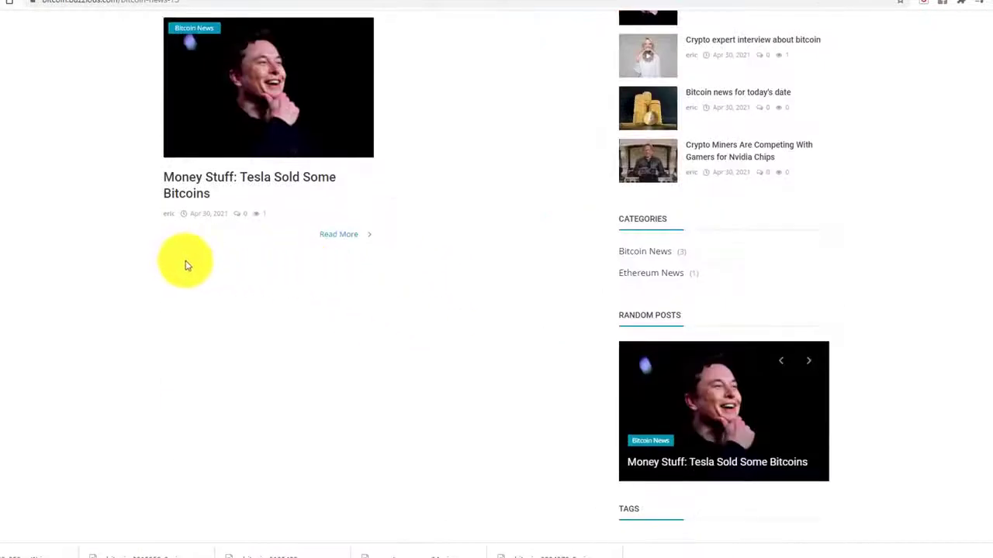
pyautogui.scroll(3, 311, 283)
pyautogui.scroll(3, 311, 284)
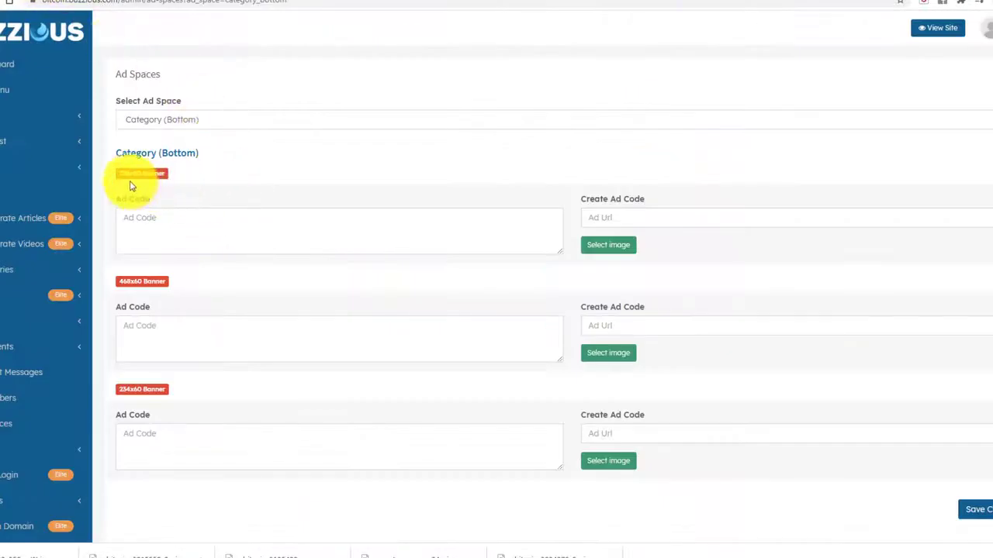
# Copy the image address of the 728x90 Bitcoin Blowout banner from the affiliate page.
pyautogui.click(276, 2)
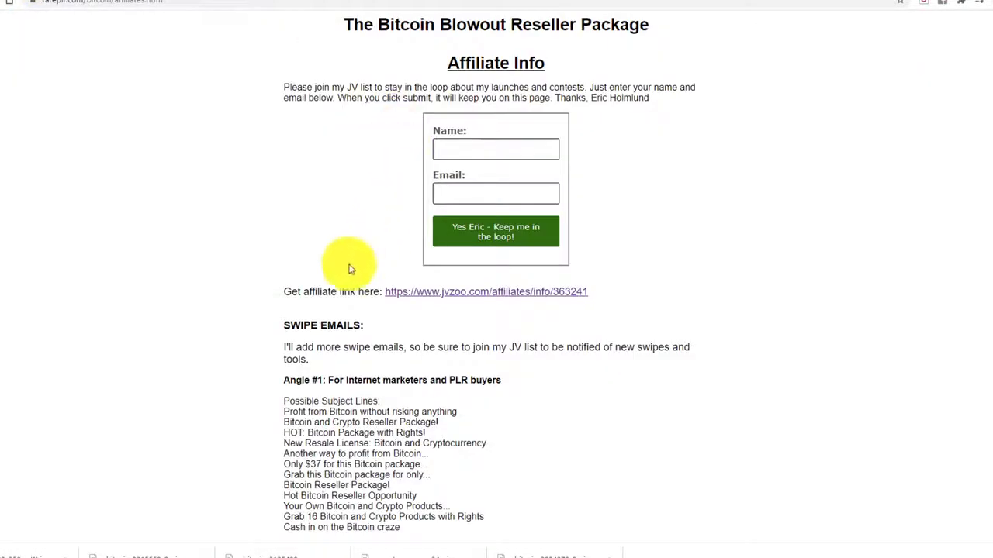
pyautogui.scroll(-20, 381, 317)
pyautogui.scroll(-15, 390, 357)
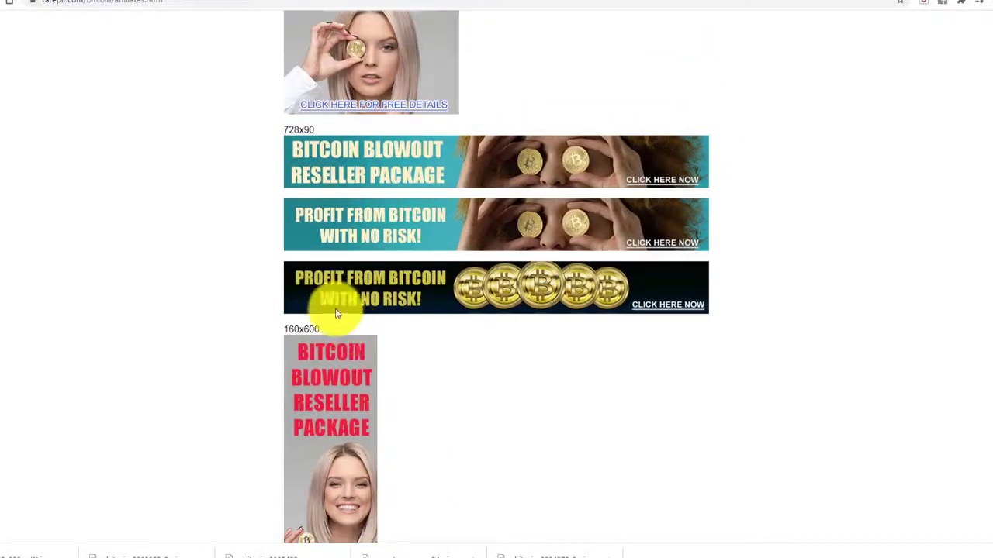
pyautogui.rightClick(408, 153)
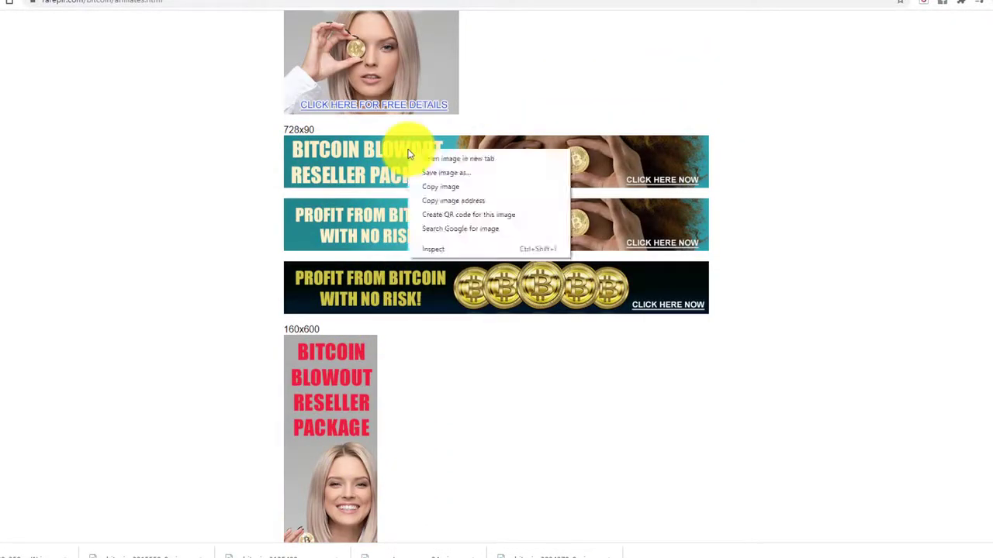
pyautogui.click(439, 200)
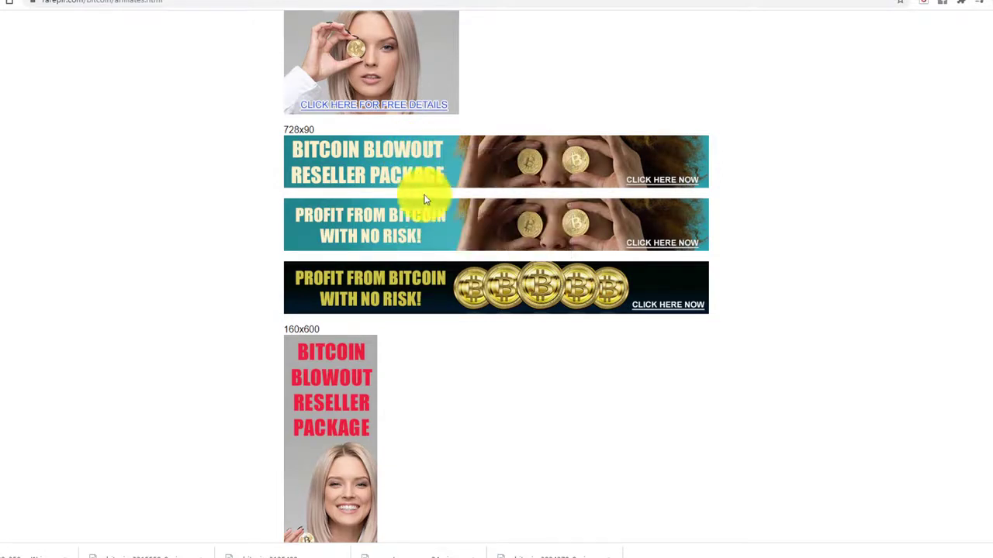
pyautogui.click(11, 4)
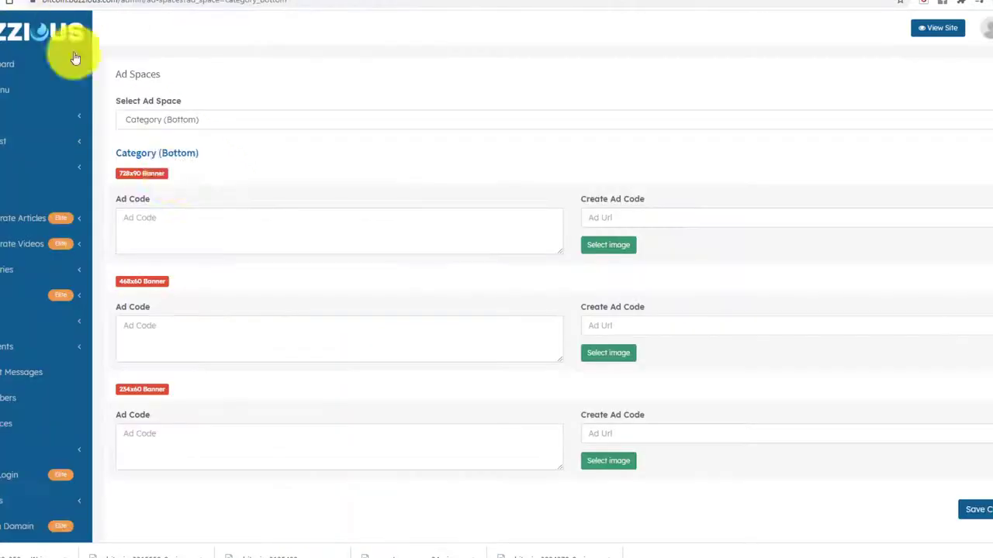
# Start the 728x90 ad code with an image tag using the pasted banner address.
pyautogui.click(172, 219)
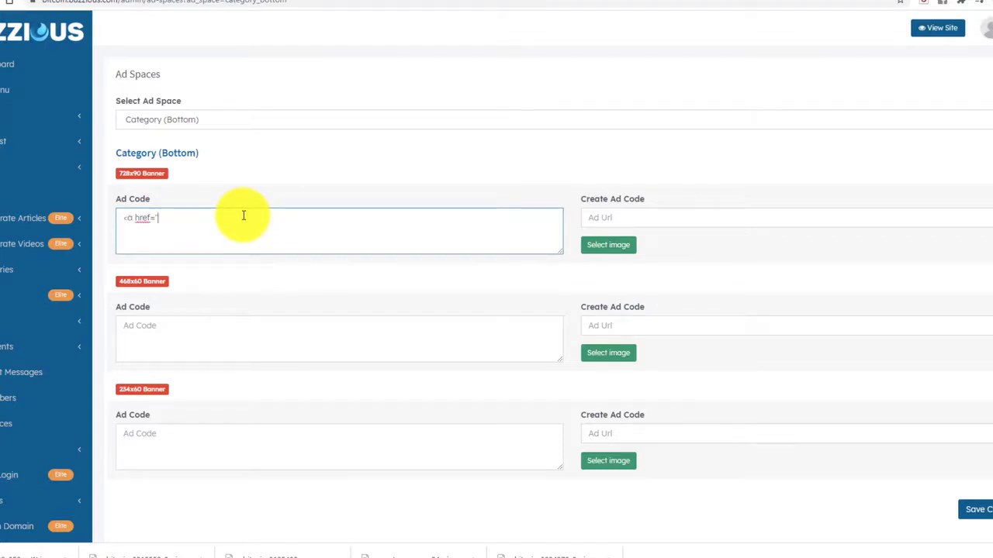
pyautogui.write('<a href=""><im')
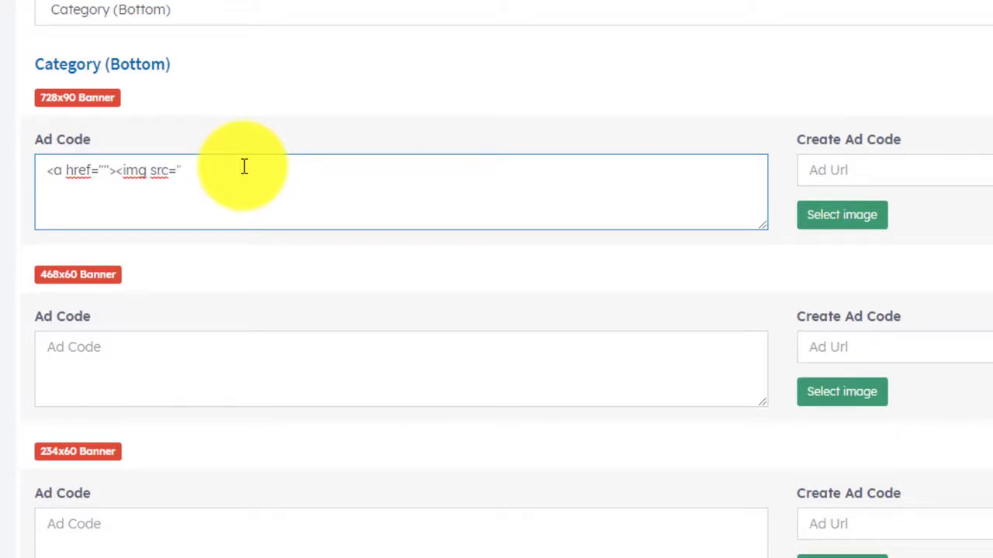
pyautogui.write('g src="')
pyautogui.write('https://ruepir.com/bitcoin/images/banner728x90-a.jpg')
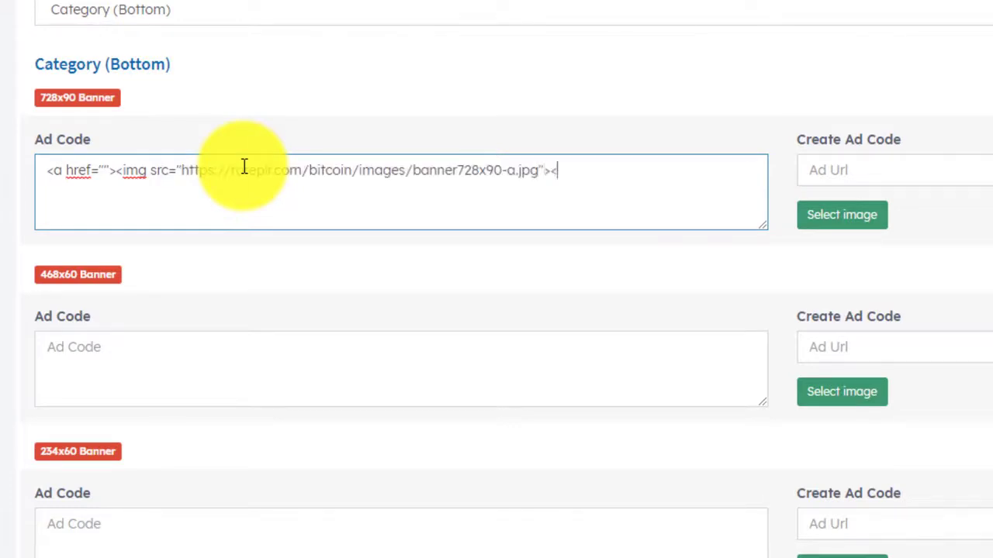
pyautogui.click(105, 167)
pyautogui.write('https')
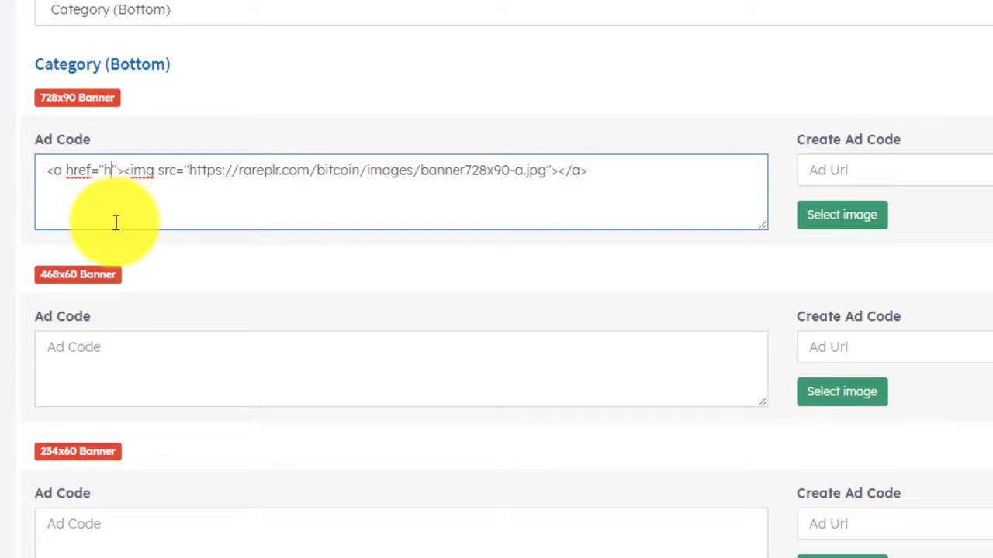
pyautogui.write('://')
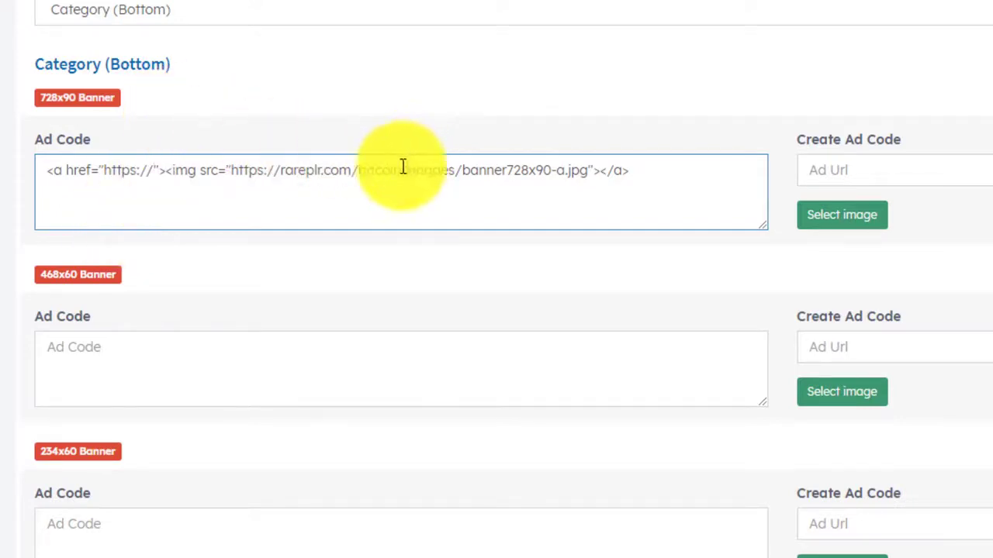
pyautogui.moveTo(408, 169); pyautogui.dragTo(234, 168)
pyautogui.hotkey('ctrl', 'c')
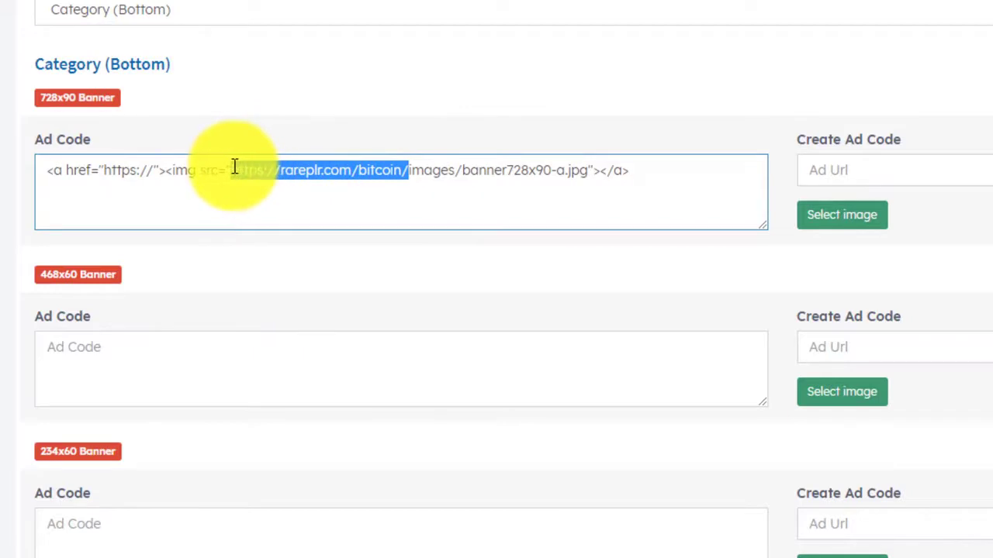
pyautogui.moveTo(158, 171)
pyautogui.mouseDown()
pyautogui.moveTo(112, 169)
pyautogui.moveTo(155, 168)
pyautogui.mouseUp()
pyautogui.hotkey('ctrl', 'v')
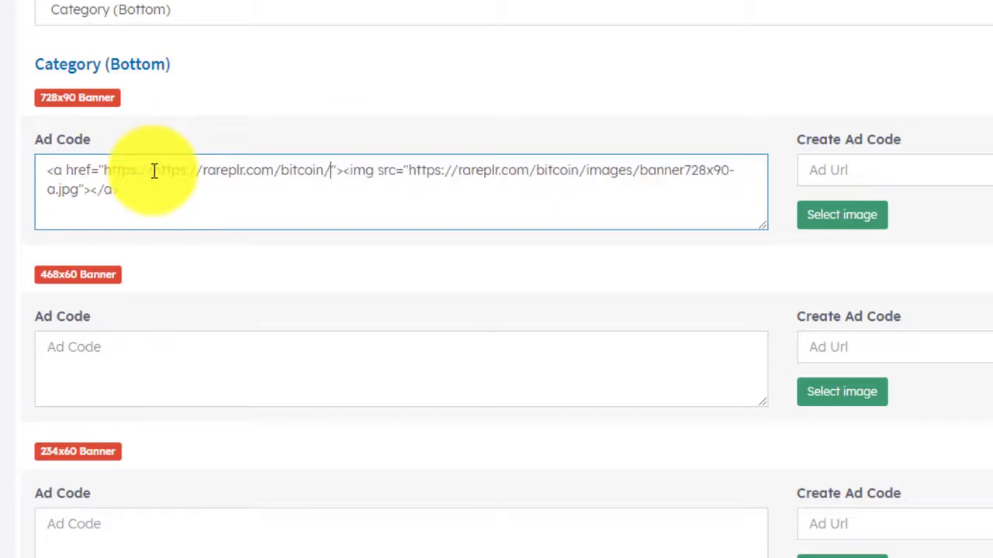
pyautogui.press('BackSpace')
pyautogui.press('BackSpace')
pyautogui.press('BackSpace')
pyautogui.press('BackSpace')
pyautogui.press('BackSpace')
pyautogui.press('BackSpace')
pyautogui.press('BackSpace')
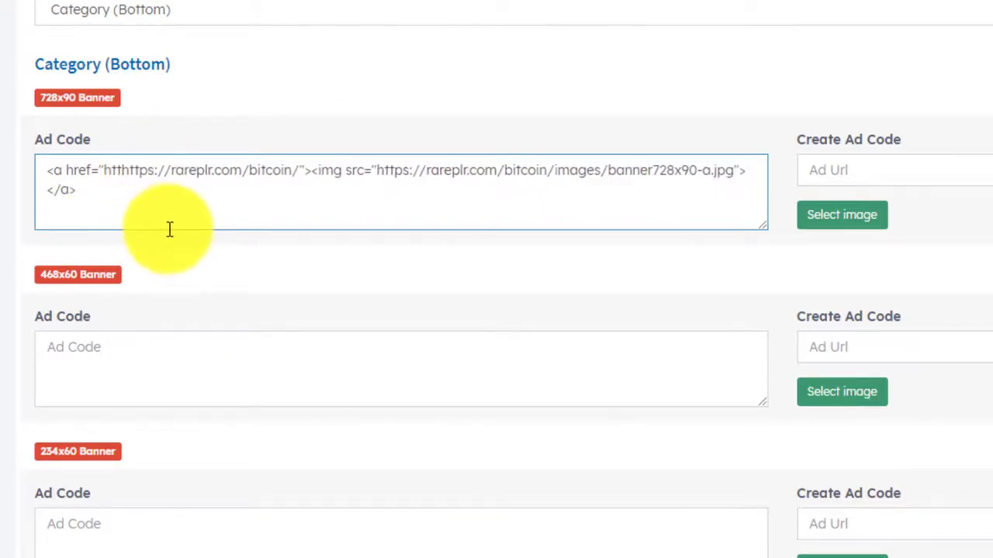
pyautogui.press('BackSpace')
# Look over the completed 728x90 ad code before checking it on the live site.
pyautogui.hotkey('ctrl', 'a')
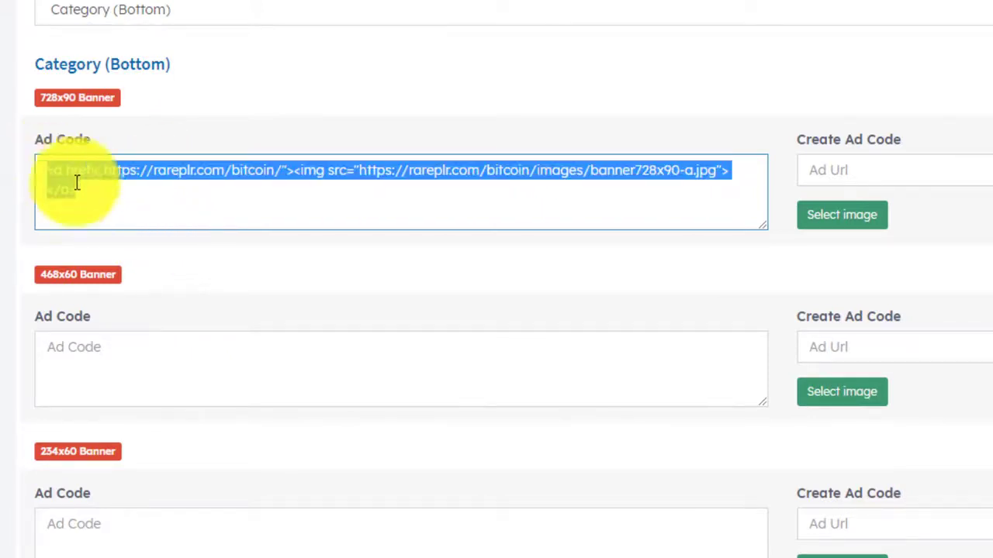
pyautogui.click(106, 192)
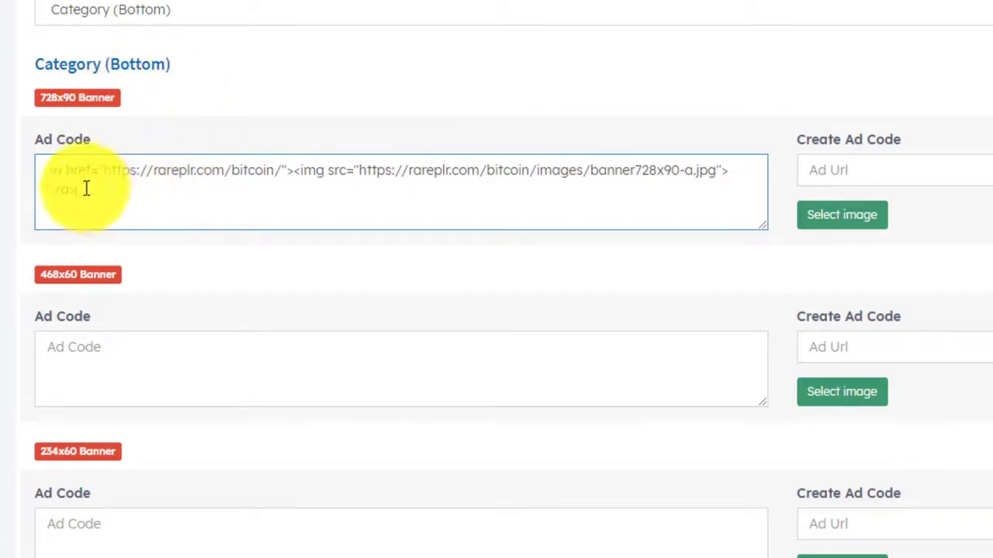
pyautogui.tripleClick(61, 191)
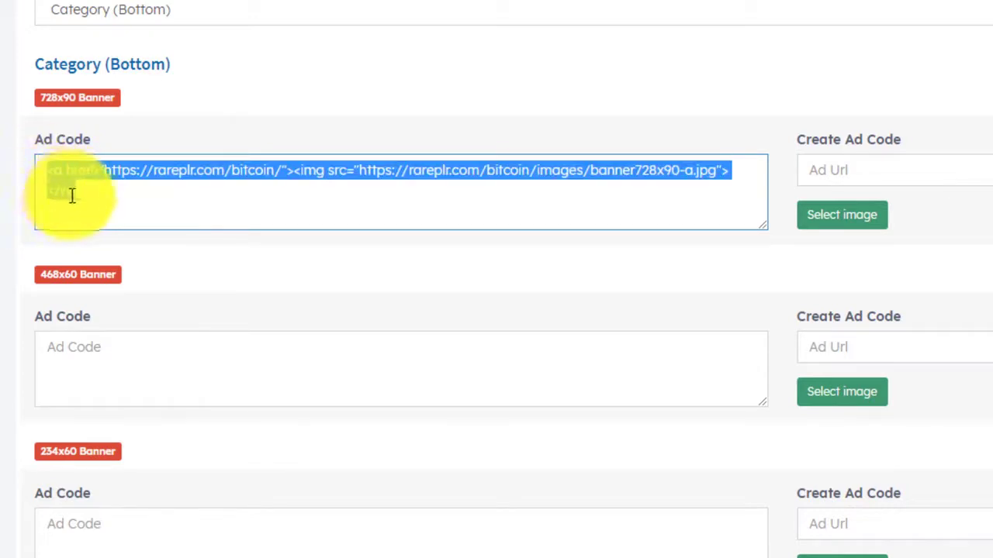
pyautogui.click(151, 200)
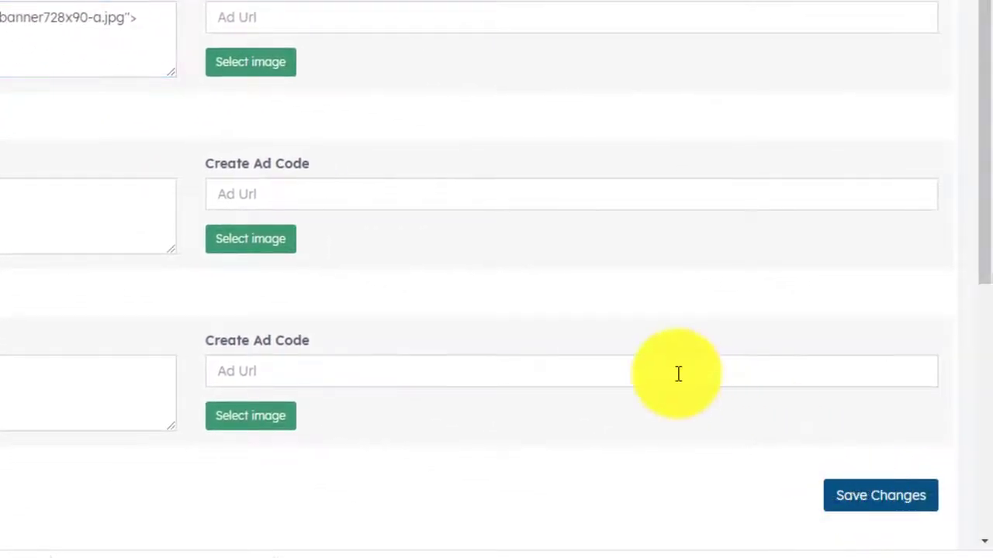
pyautogui.scroll(1, 589, 325)
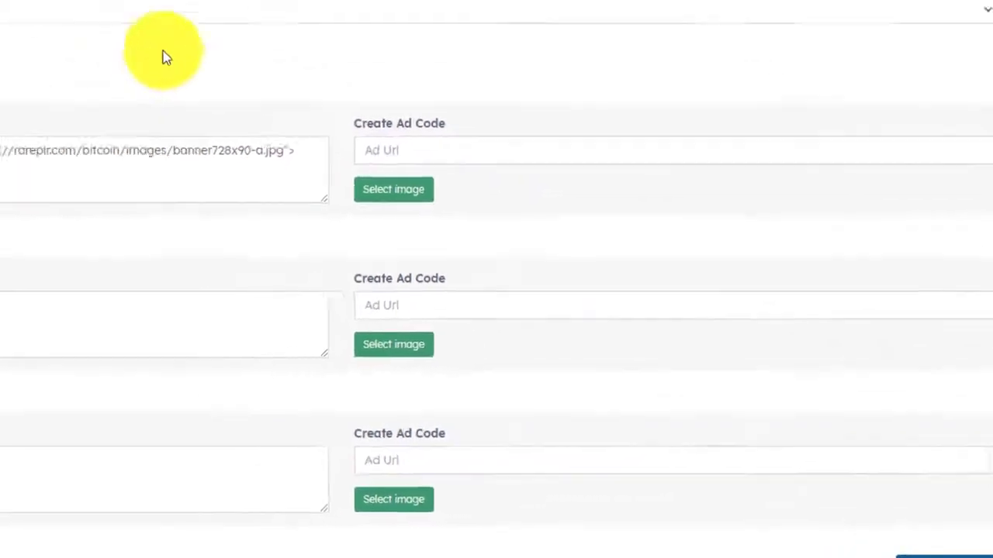
pyautogui.click(133, 7)
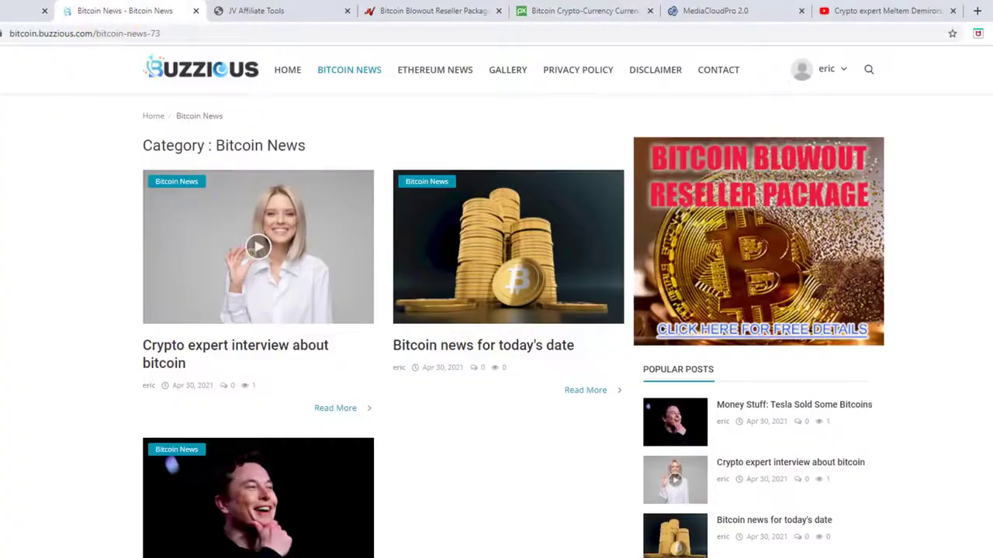
# Scroll the Bitcoin News page to confirm the 728x90 banner below the posts.
pyautogui.scroll(-5, 4, 128)
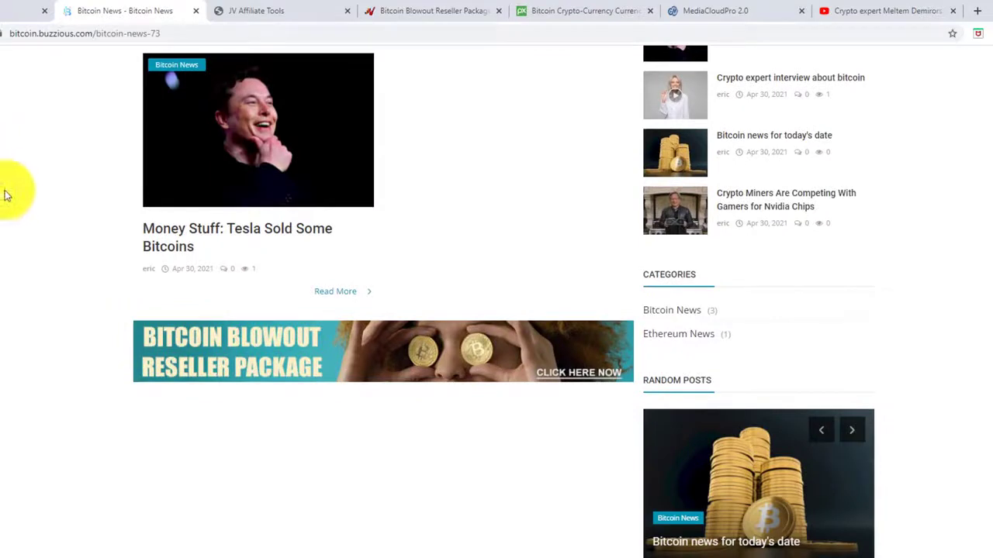
pyautogui.scroll(5, 8, 200)
pyautogui.scroll(-5, 9, 232)
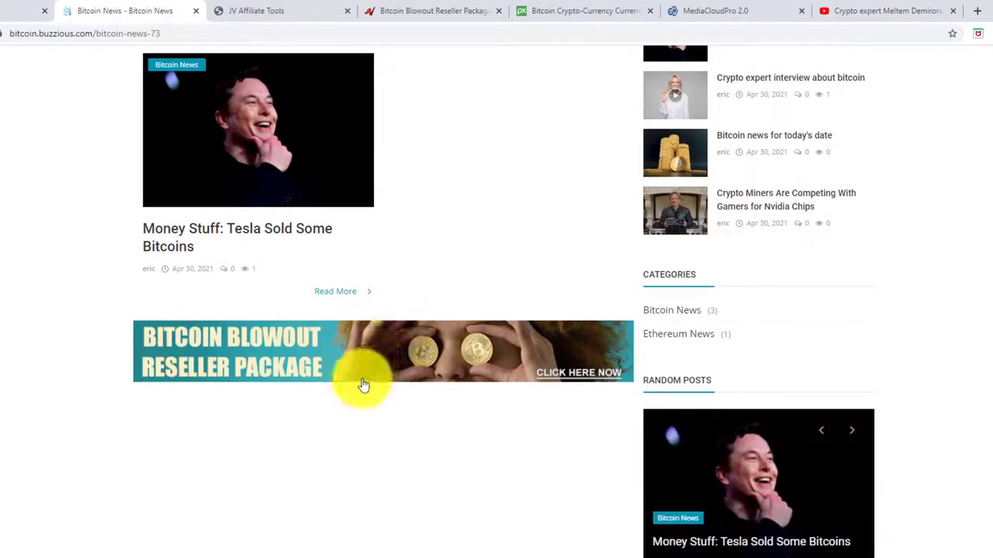
pyautogui.scroll(5, 344, 422)
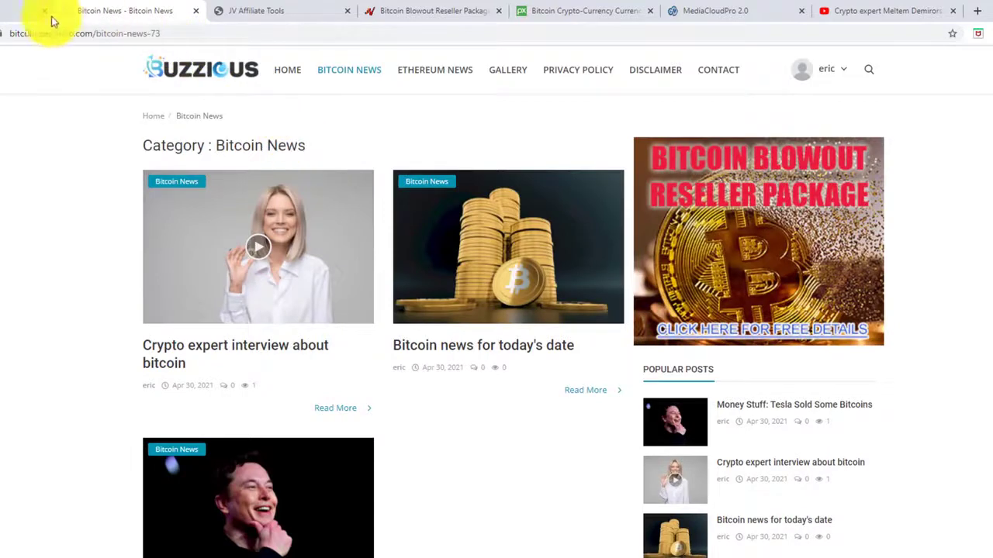
pyautogui.click(2, 11)
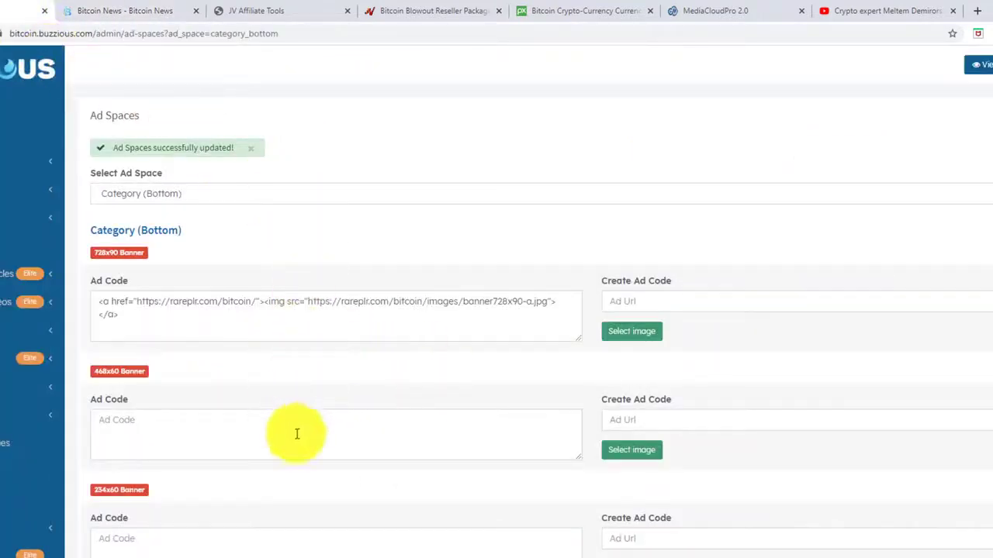
# Select Index (Bottom) from the ad space list and begin editing its 468x60 ad code.
pyautogui.scroll(-5, 302, 442)
pyautogui.scroll(4, 318, 458)
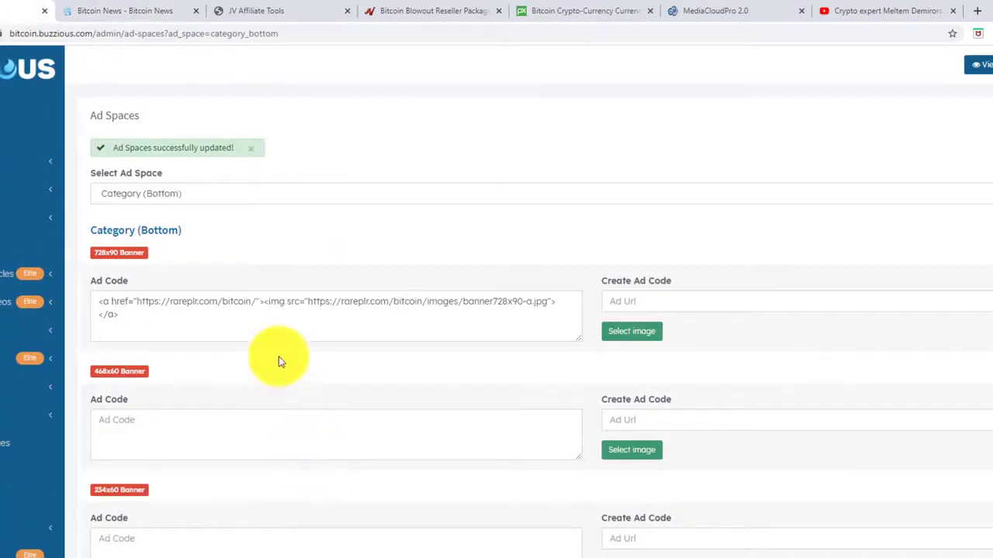
pyautogui.click(230, 194)
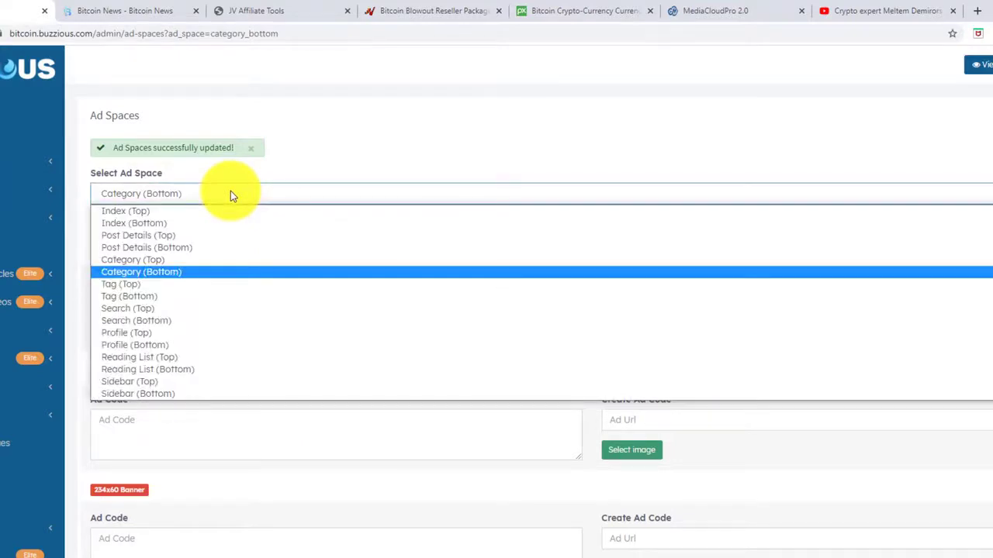
pyautogui.click(147, 223)
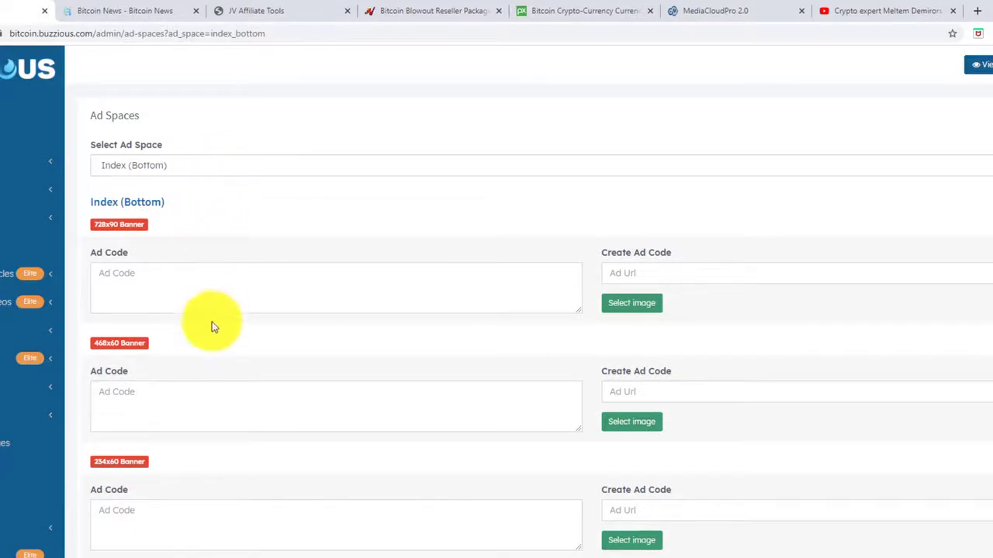
pyautogui.click(148, 166)
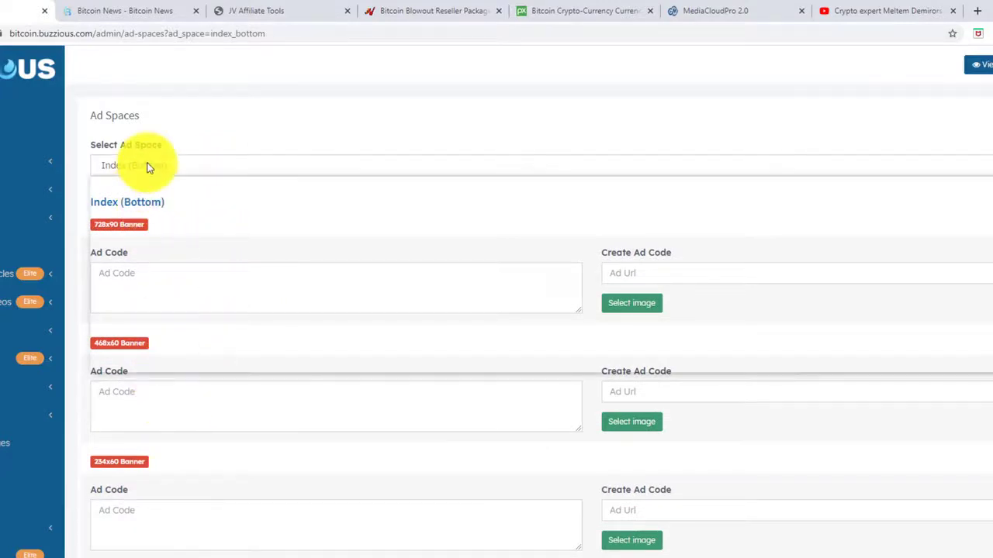
pyautogui.click(149, 166)
pyautogui.click(153, 397)
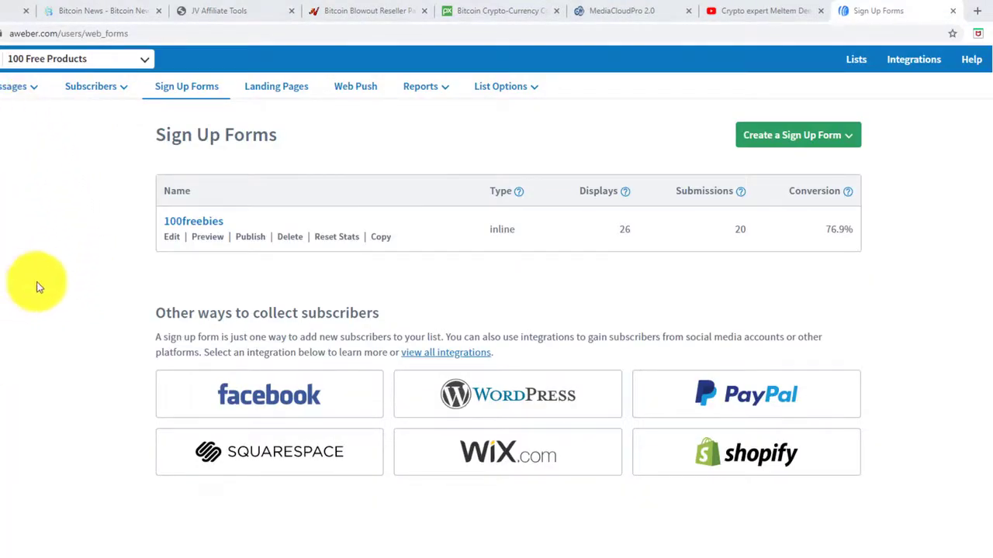
# Publish the 100freebies sign-up form via 'I Will Install My Form' and copy its JavaScript snippet.
pyautogui.click(90, 86)
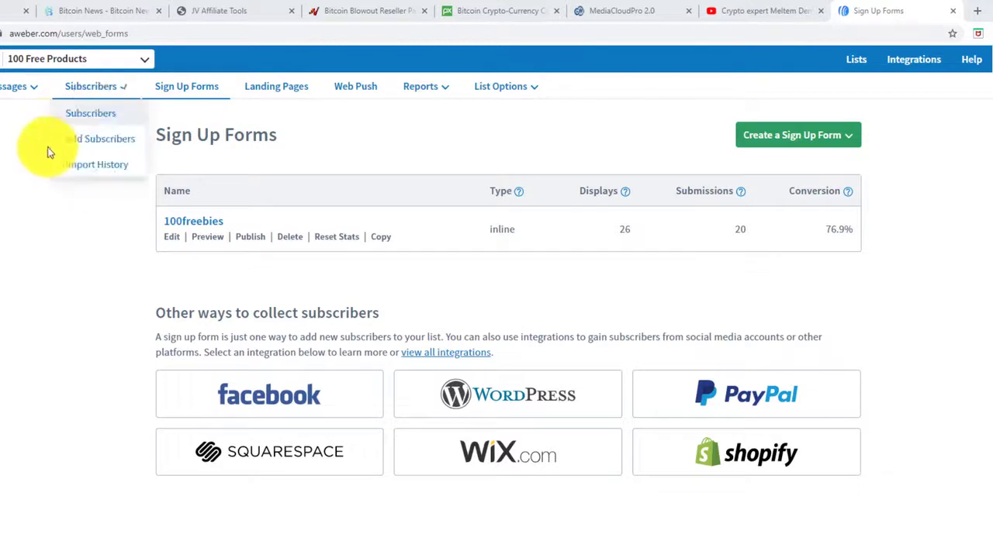
pyautogui.click(85, 84)
pyautogui.click(86, 83)
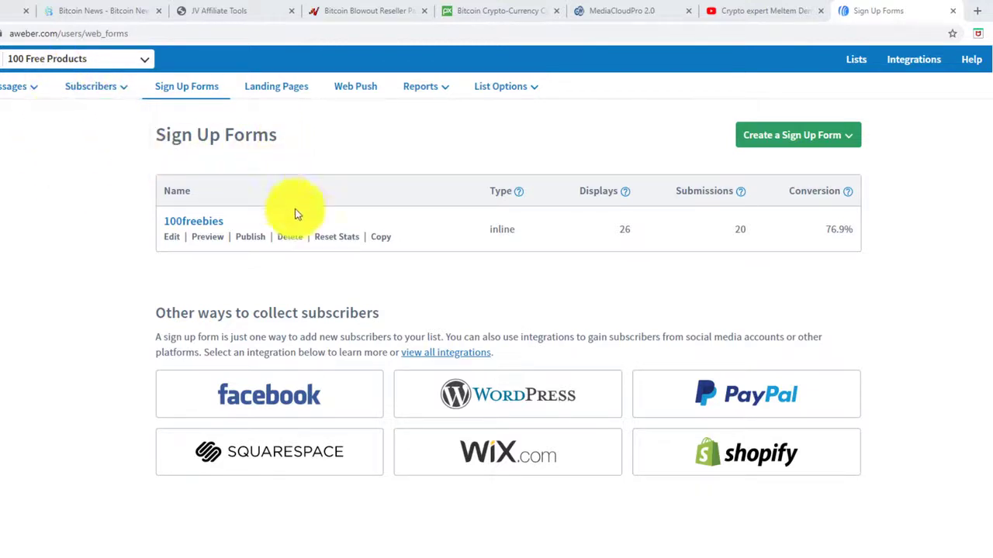
pyautogui.click(256, 240)
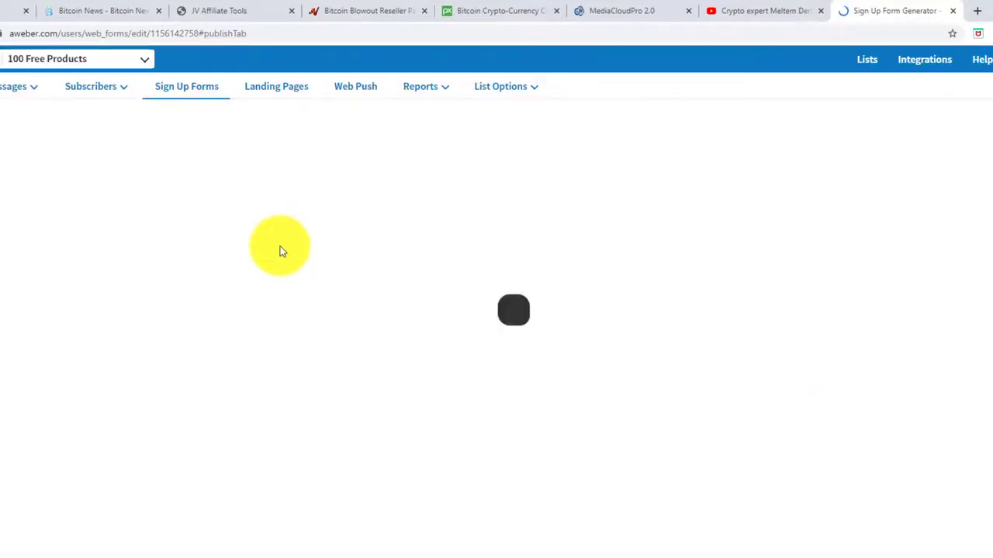
pyautogui.click(214, 260)
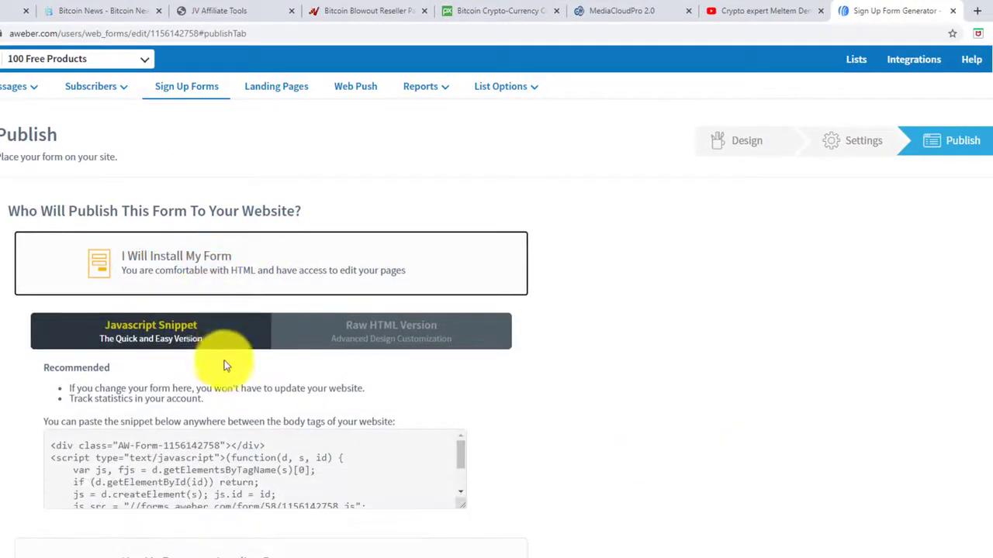
pyautogui.scroll(-2, 222, 366)
pyautogui.click(177, 320)
pyautogui.hotkey('ctrl', 'c')
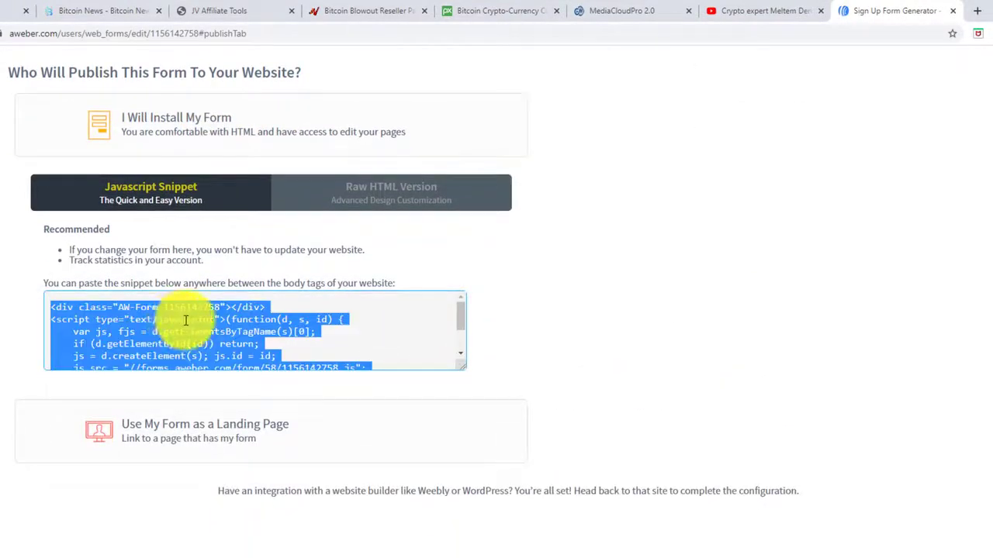
pyautogui.click(4, 13)
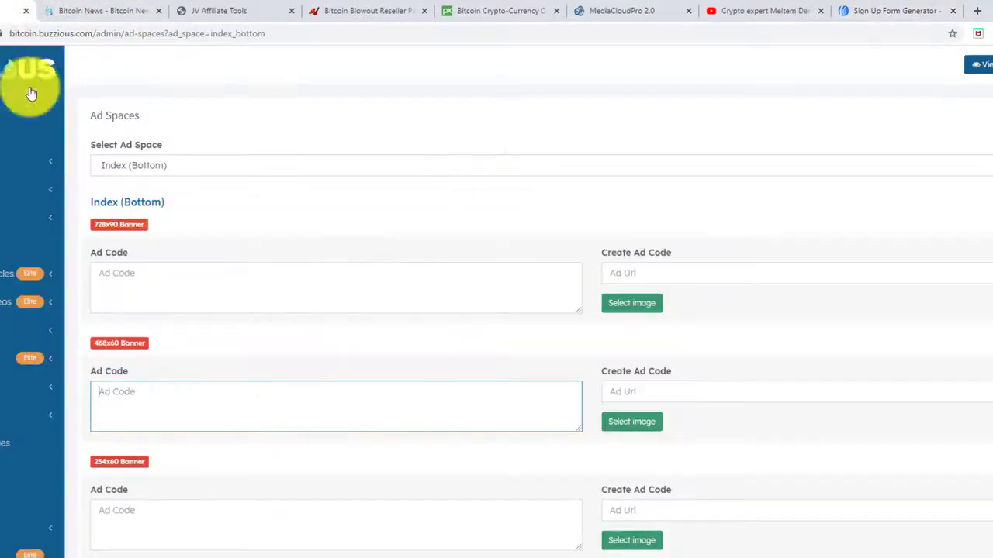
# Paste the AWeber form snippet into the Index (Bottom) 468x60 Ad Code box and save.
pyautogui.click(151, 400)
pyautogui.hotkey('ctrl', 'v')
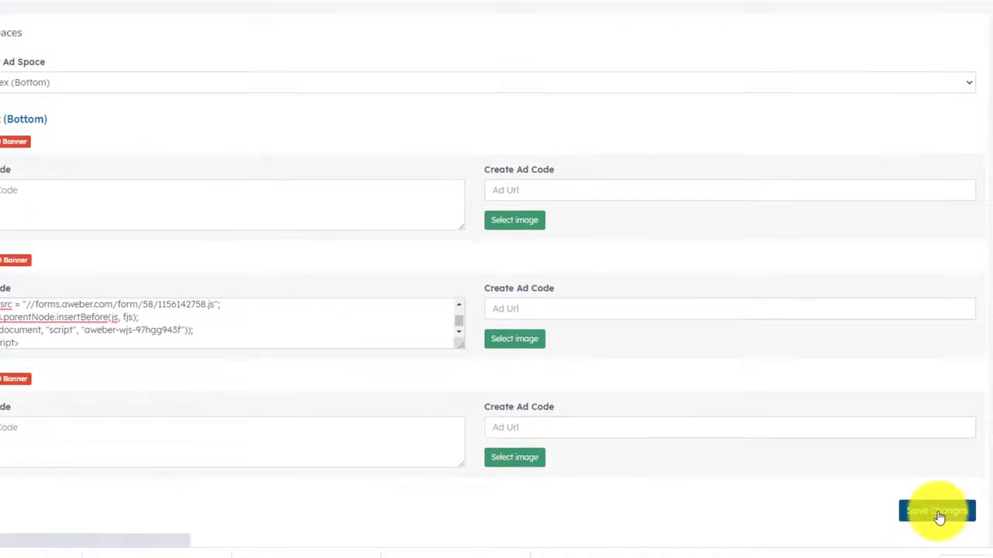
pyautogui.click(936, 511)
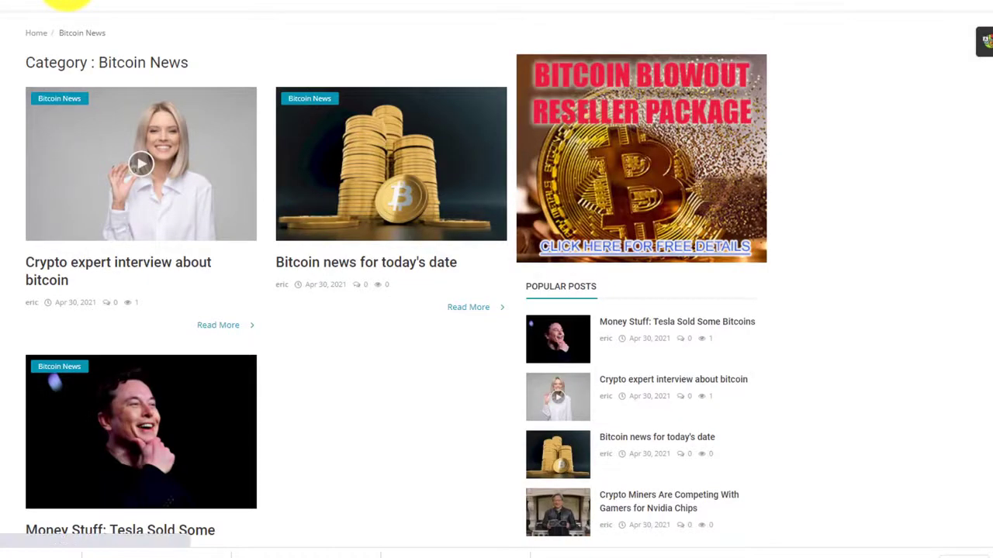
# Check the site's home page for the newly placed sign-up form.
pyautogui.click(67, 1)
pyautogui.scroll(-6, 496, 279)
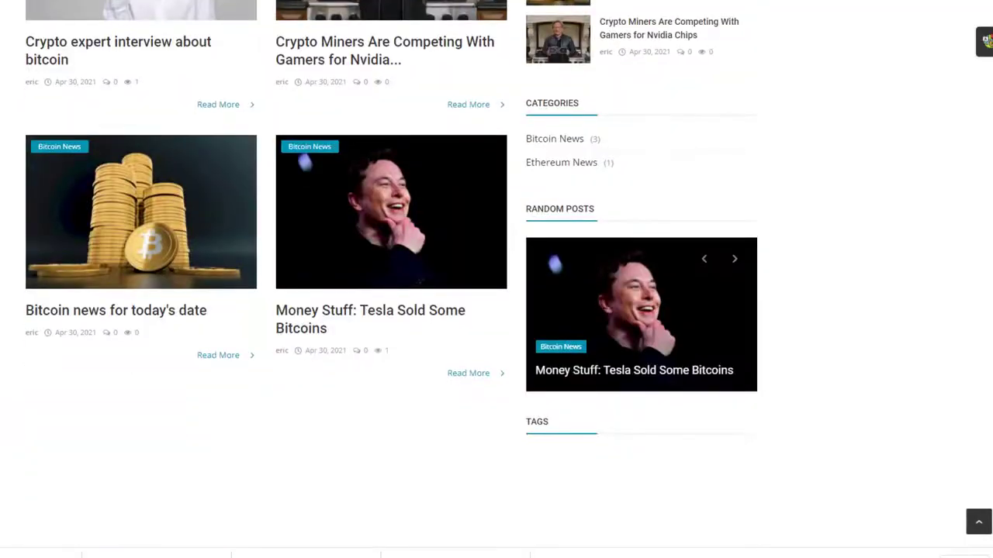
pyautogui.scroll(-4, 497, 279)
pyautogui.scroll(6, 497, 279)
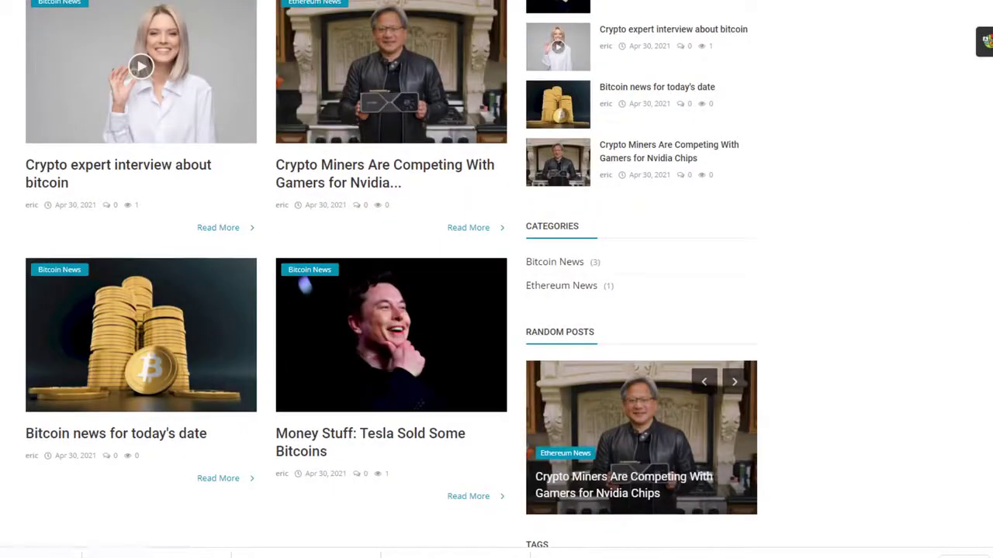
pyautogui.scroll(-7, 496, 279)
pyautogui.scroll(11, 496, 280)
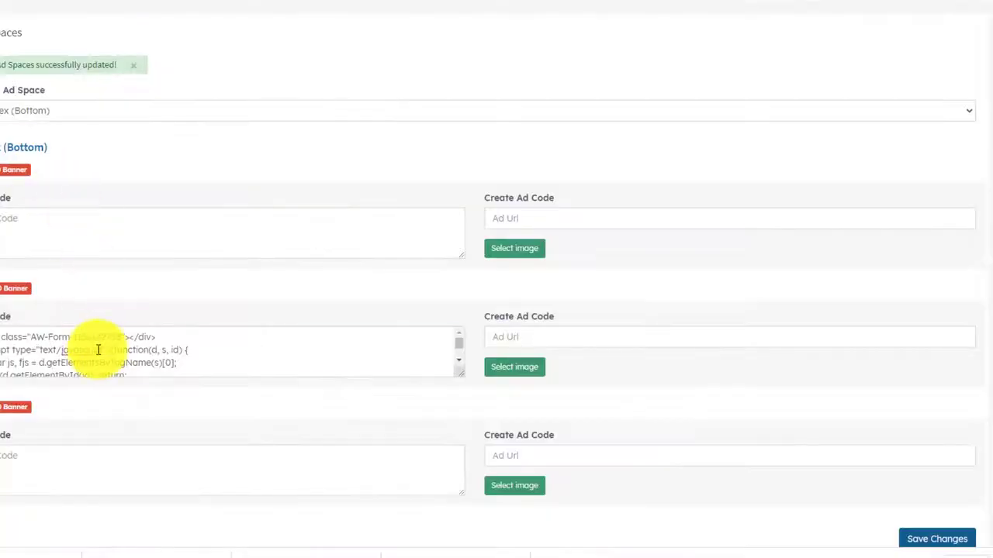
# Move the AWeber script from the 468x60 Ad Code box to the 728x90 box and save.
pyautogui.hotkey('ctrl', 'a')
pyautogui.press('BackSpace')
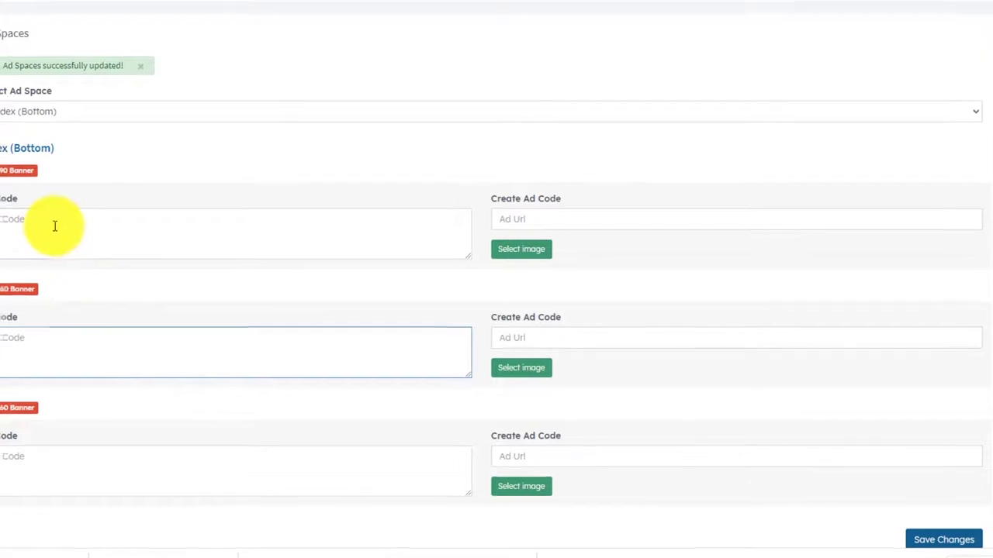
pyautogui.click(48, 227)
pyautogui.hotkey('ctrl', 'v')
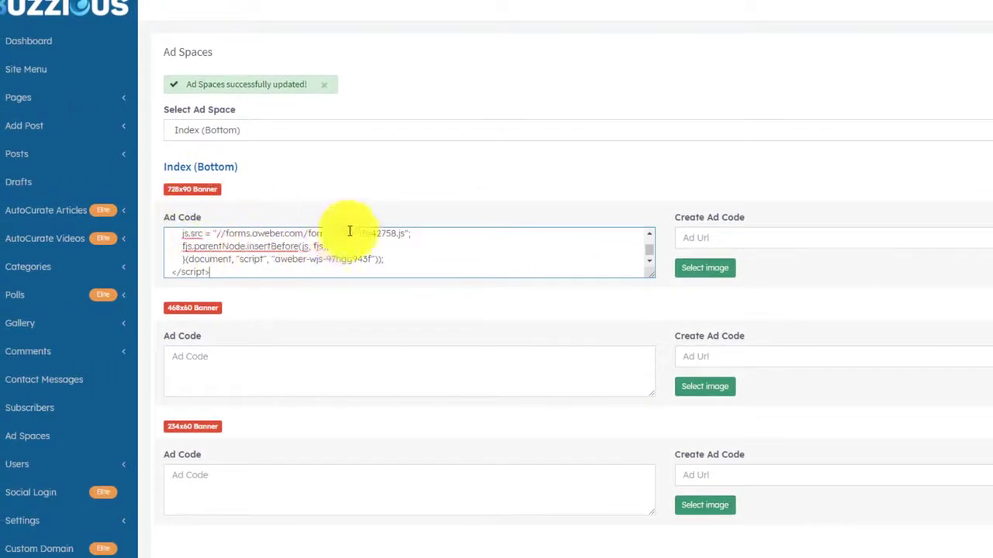
pyautogui.scroll(-2, 367, 197)
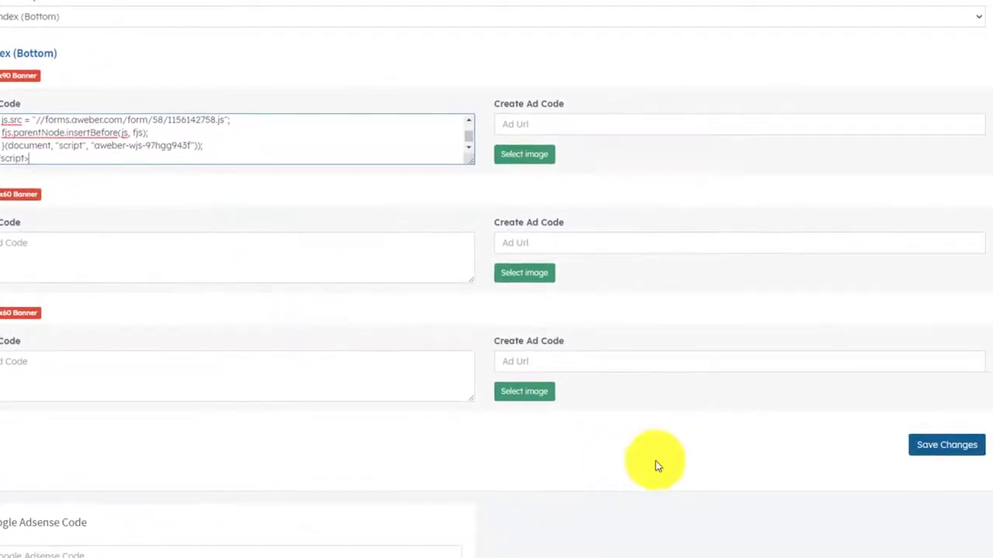
pyautogui.click(950, 450)
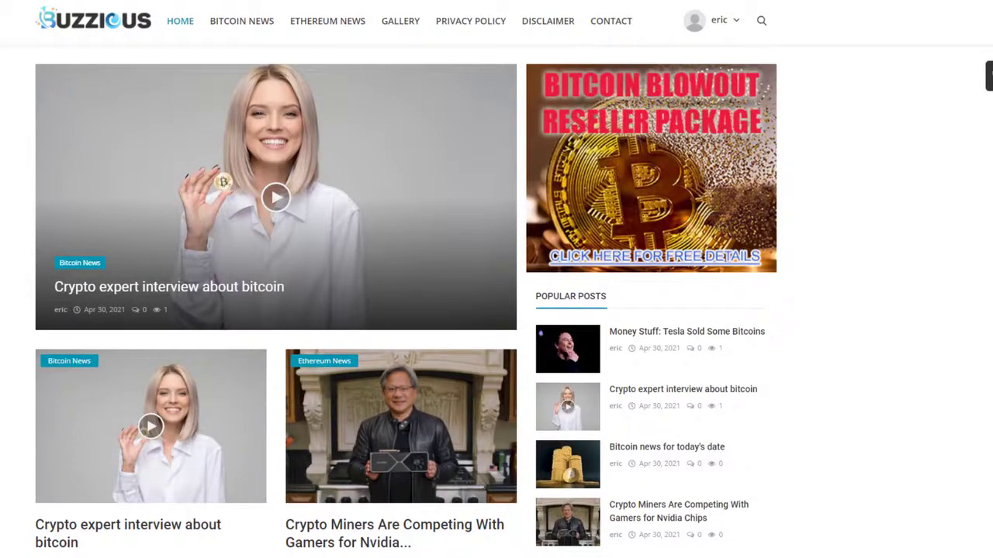
# Test the live homepage sign-up form's First Name and Email Address fields below the posts.
pyautogui.scroll(-8, 496, 279)
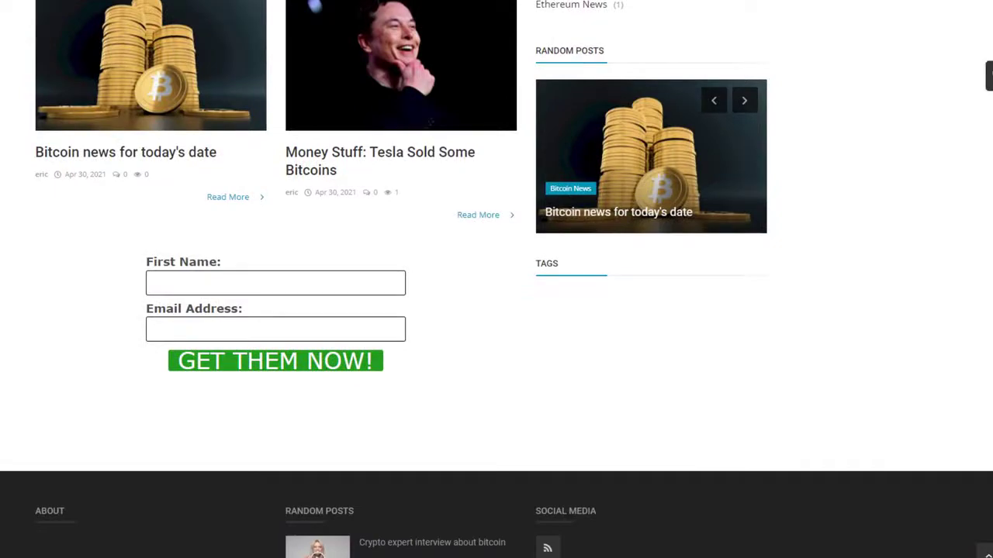
pyautogui.scroll(8, 496, 279)
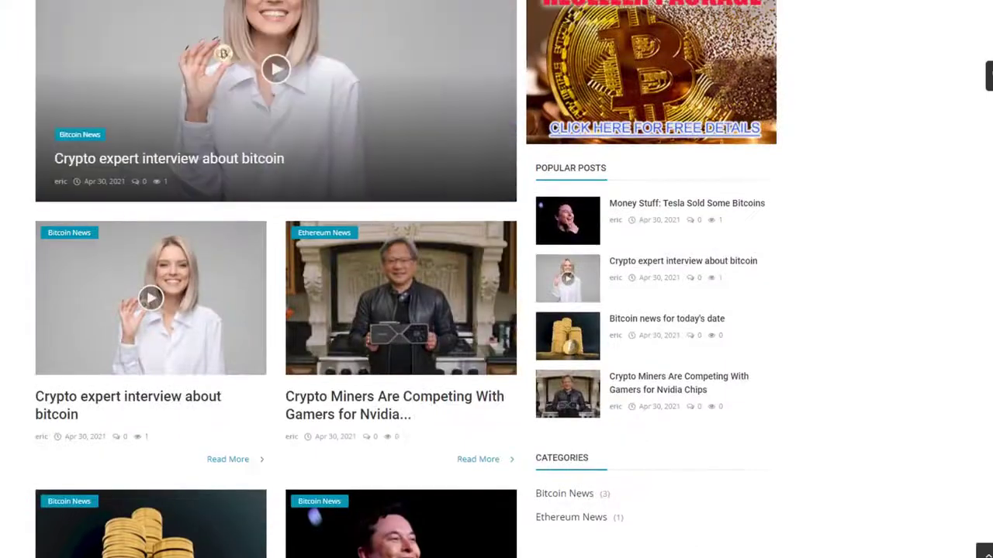
pyautogui.scroll(-7, 496, 279)
pyautogui.scroll(-4, 496, 279)
pyautogui.scroll(12, 496, 279)
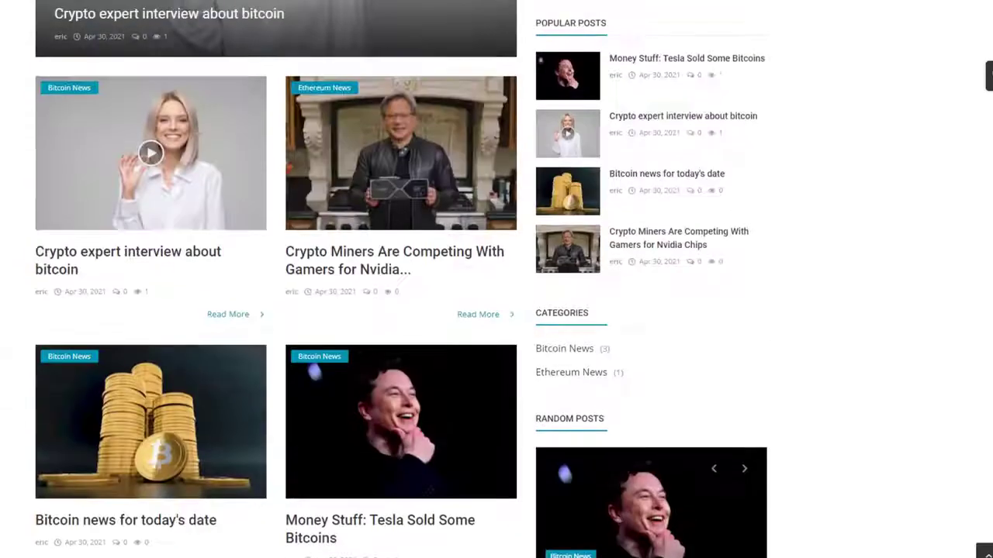
pyautogui.scroll(-10, 497, 279)
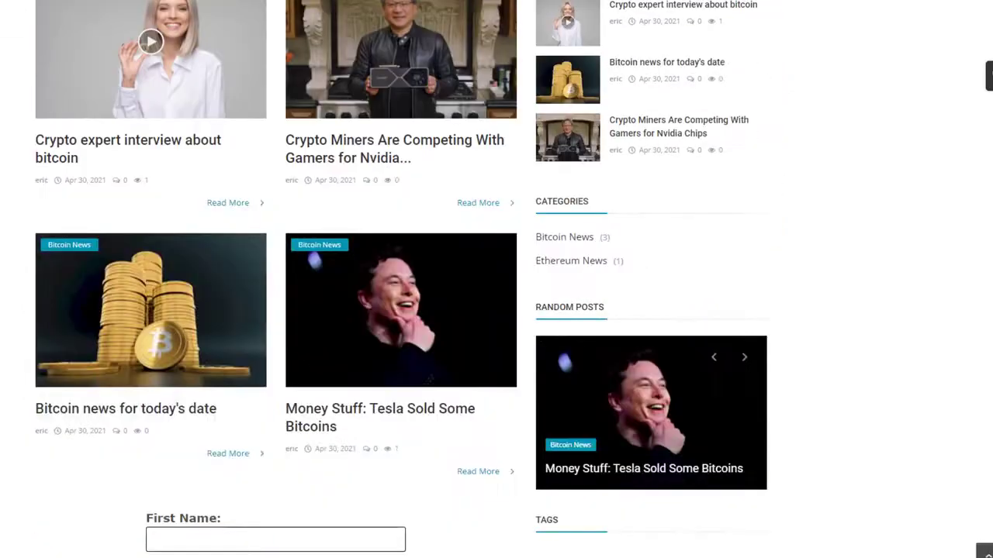
pyautogui.scroll(8, 496, 279)
pyautogui.scroll(-8, 496, 279)
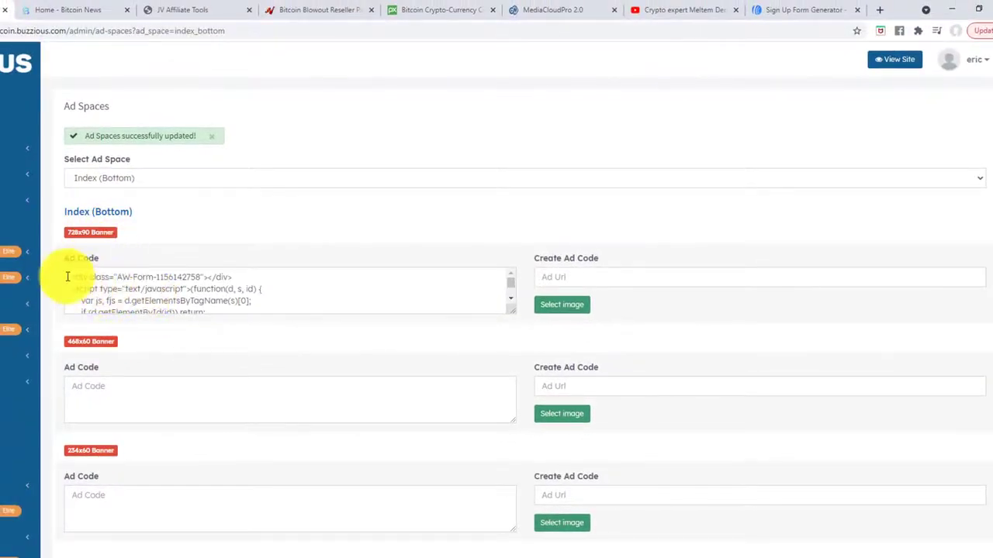
pyautogui.click(70, 11)
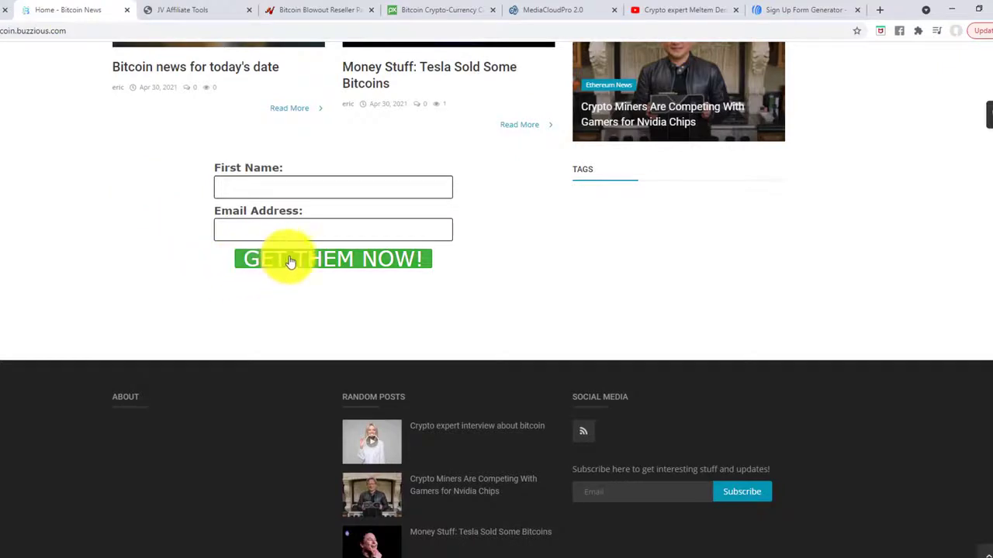
pyautogui.click(281, 190)
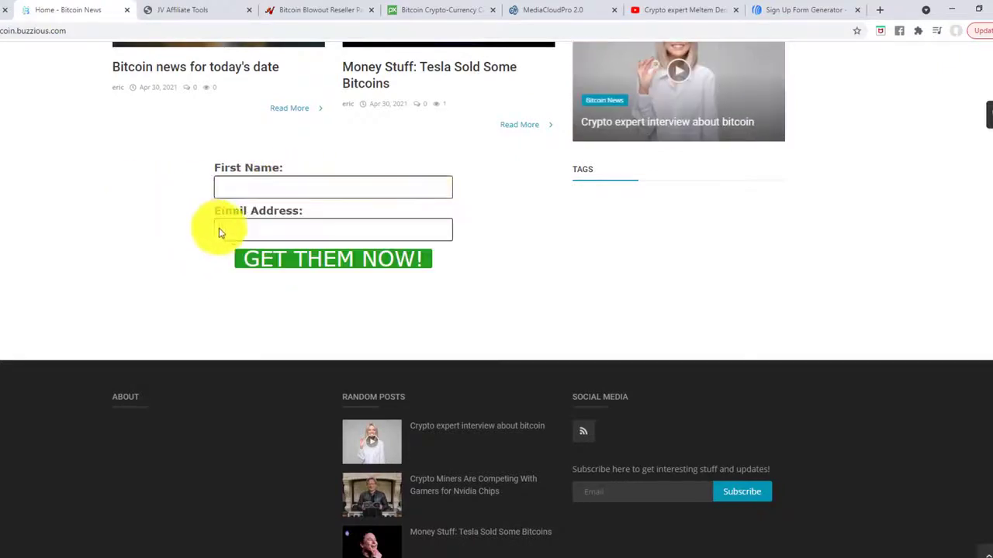
pyautogui.click(222, 231)
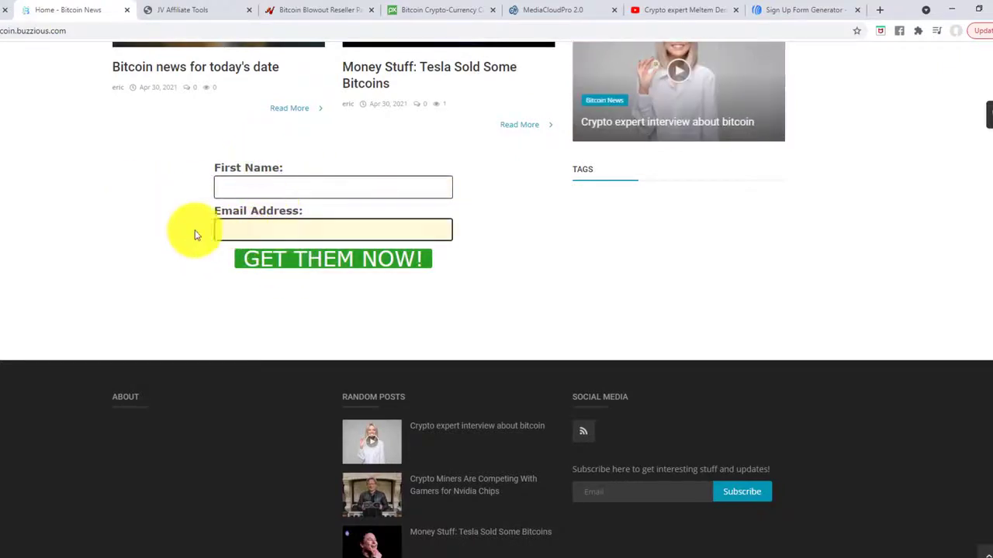
pyautogui.scroll(6, 106, 266)
pyautogui.scroll(3, 101, 263)
pyautogui.scroll(-10, 98, 257)
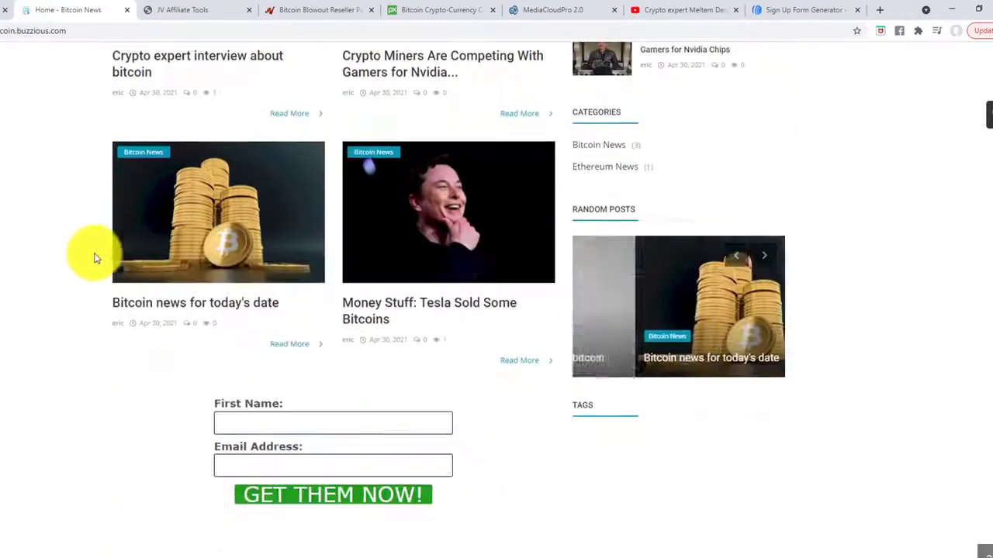
pyautogui.scroll(8, 95, 262)
pyautogui.scroll(3, 89, 274)
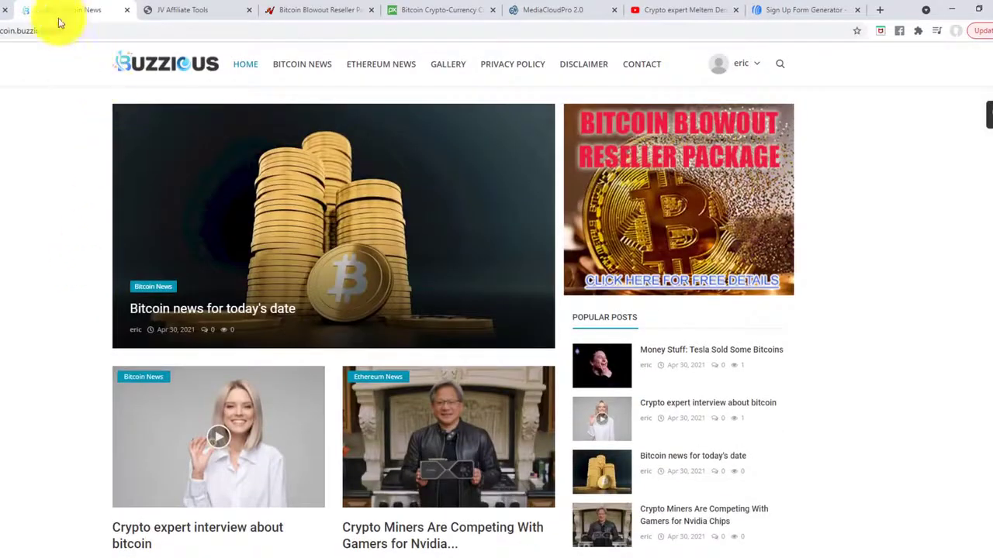
pyautogui.click(1, 10)
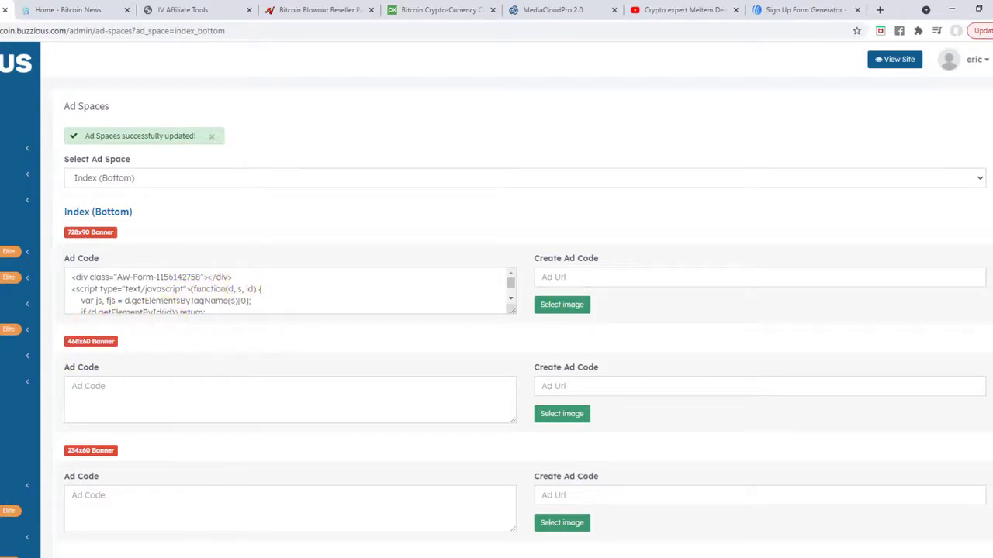
pyautogui.scroll(-3, 275, 349)
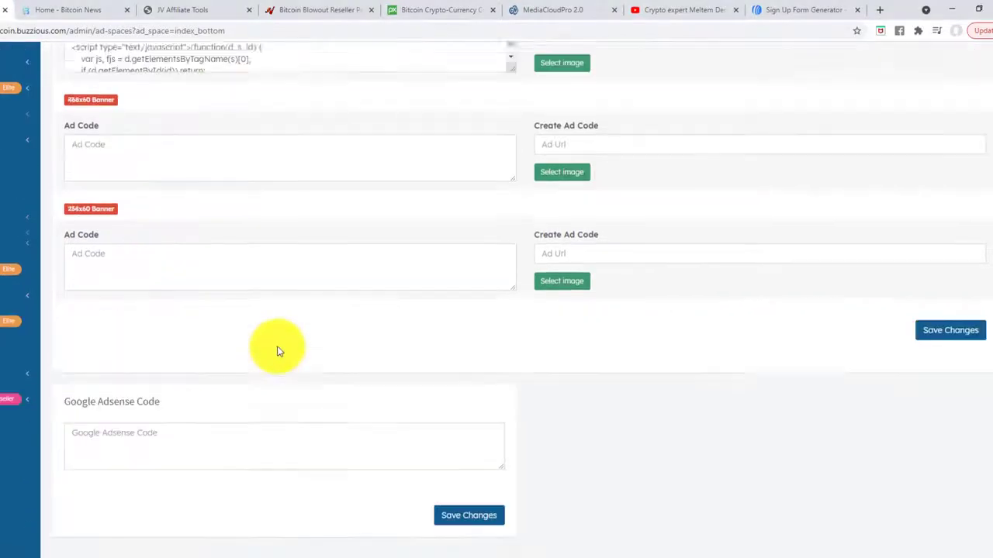
pyautogui.scroll(3, 240, 248)
pyautogui.scroll(-3, 210, 294)
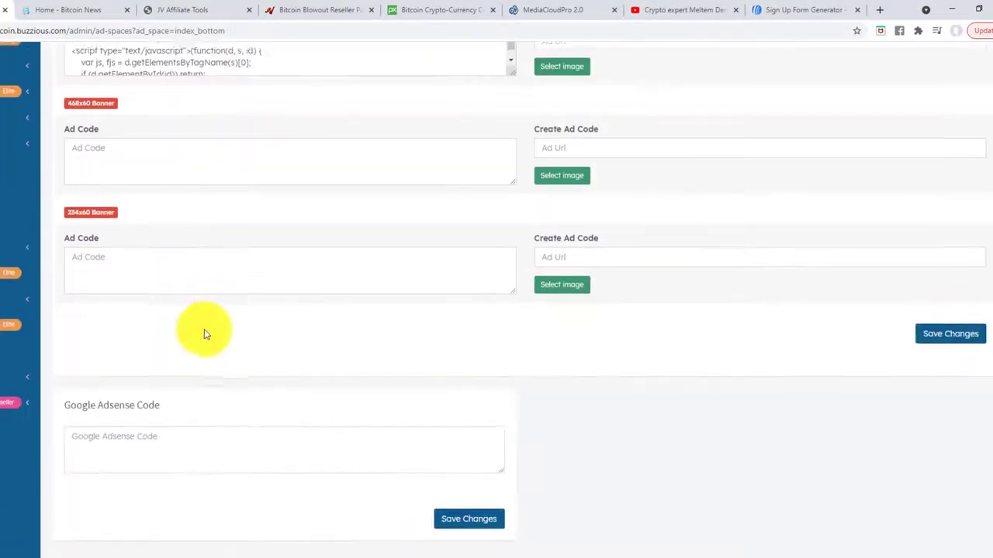
pyautogui.scroll(3, 199, 300)
pyautogui.scroll(-3, 200, 377)
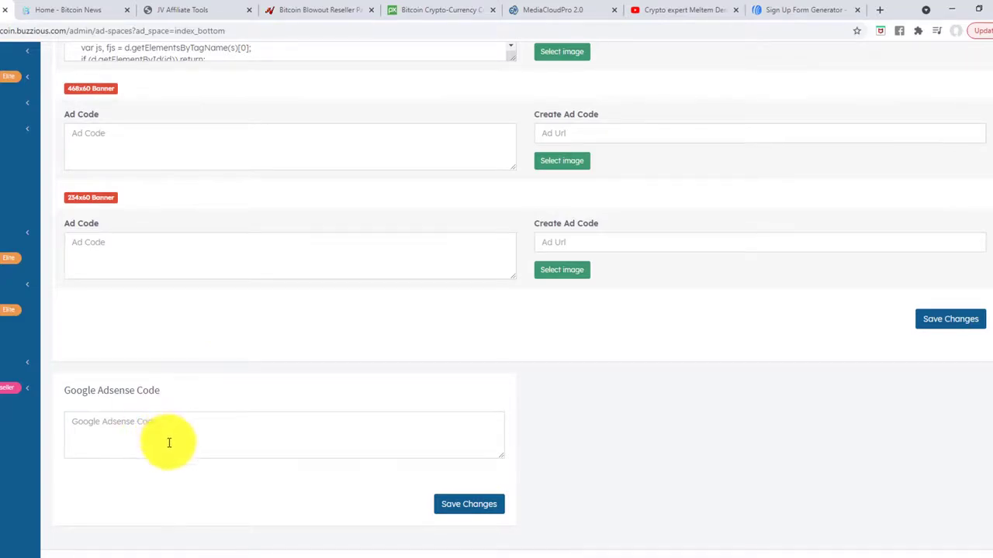
pyautogui.scroll(3, 170, 443)
pyautogui.scroll(-3, 166, 443)
pyautogui.scroll(3, 170, 450)
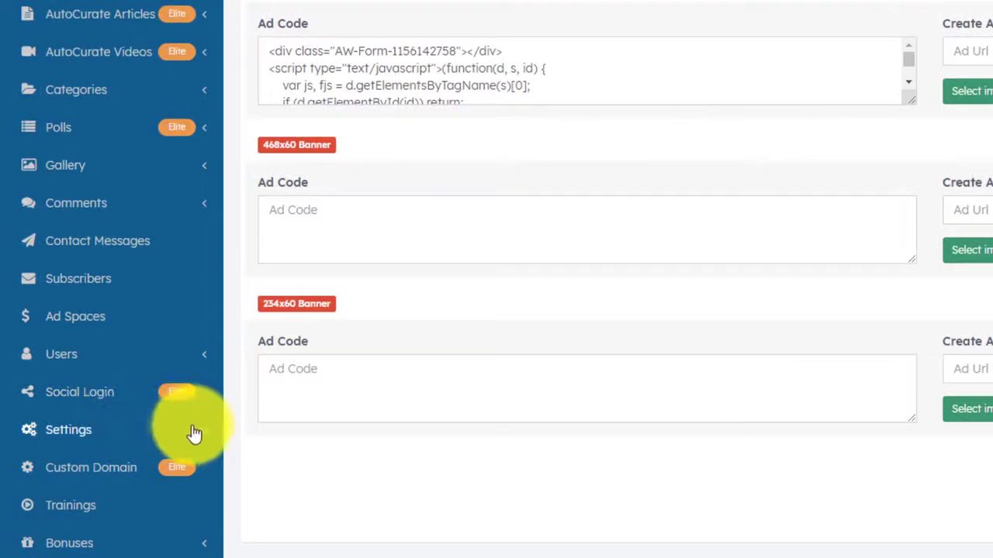
# Expand Settings in the admin sidebar and review the General Settings page.
pyautogui.click(194, 432)
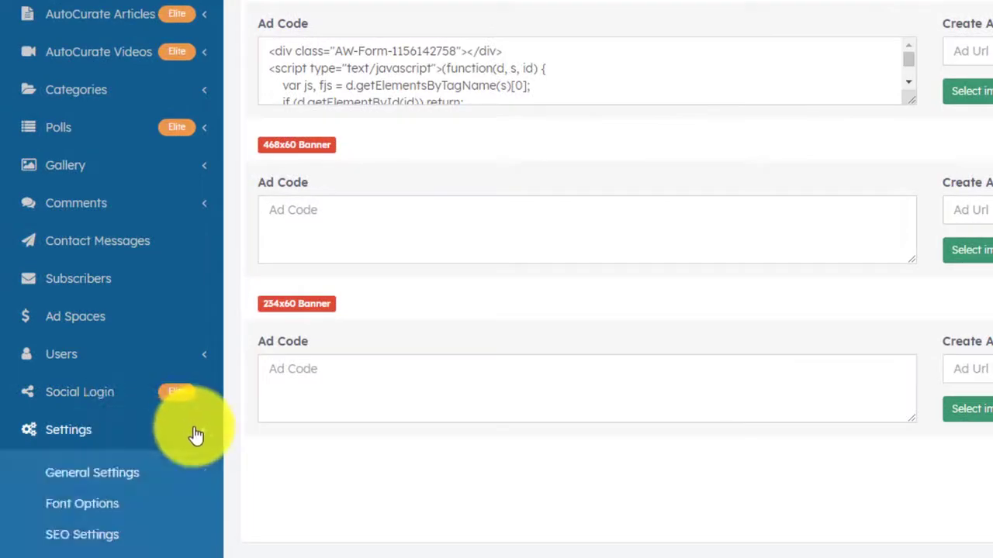
pyautogui.click(78, 473)
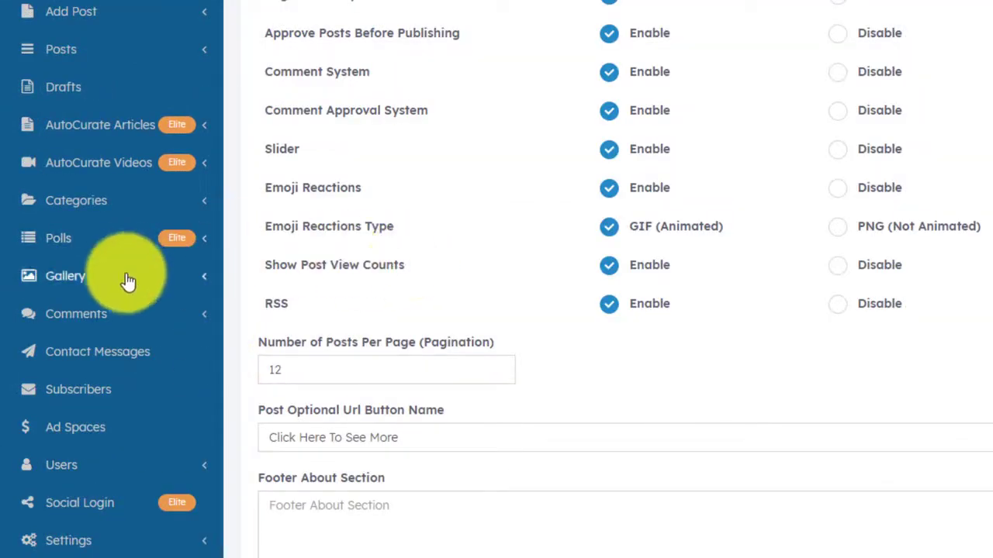
pyautogui.scroll(-4, 124, 310)
pyautogui.scroll(4, 126, 377)
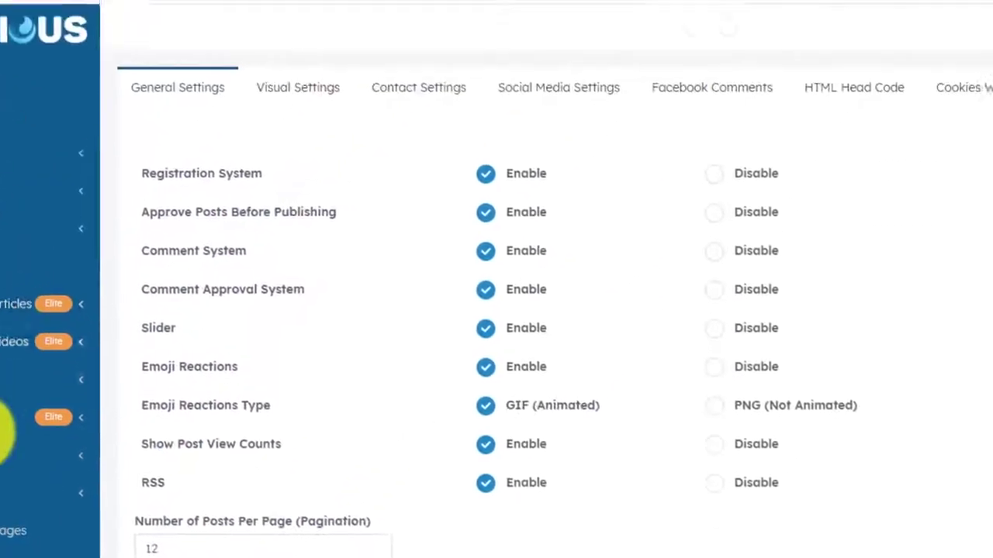
pyautogui.scroll(-4, 271, 369)
pyautogui.scroll(5, 271, 369)
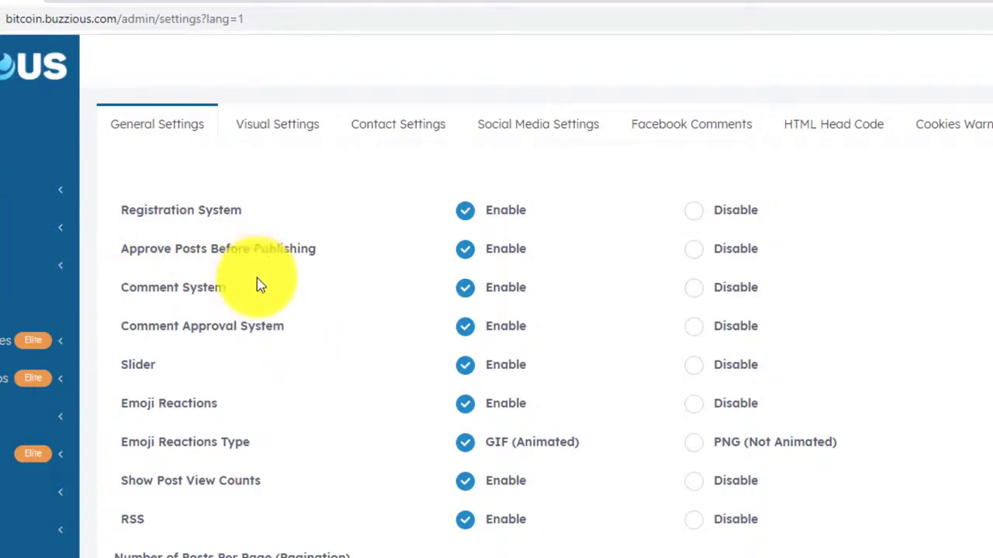
pyautogui.scroll(-4, 299, 407)
pyautogui.scroll(4, 271, 423)
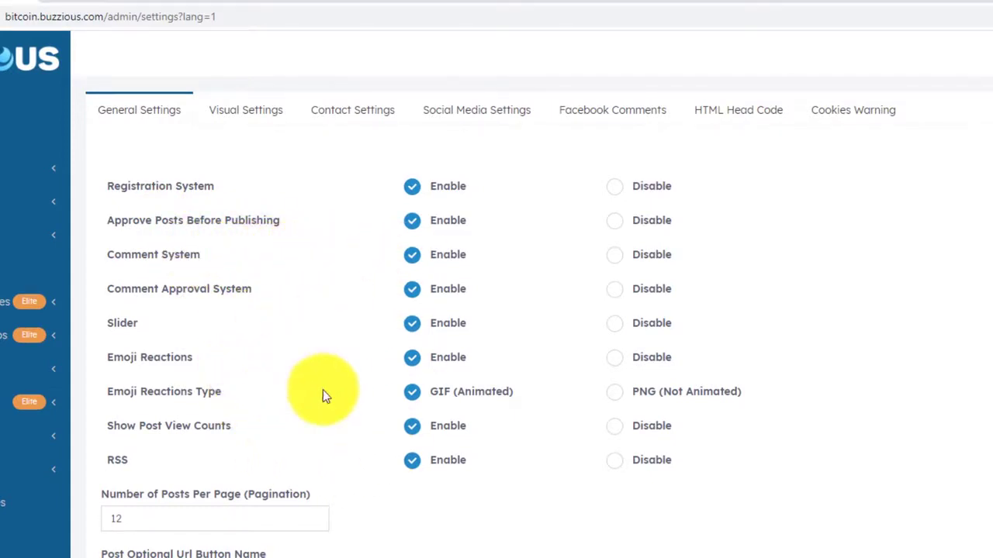
pyautogui.scroll(-1, 357, 392)
pyautogui.scroll(-2, 350, 388)
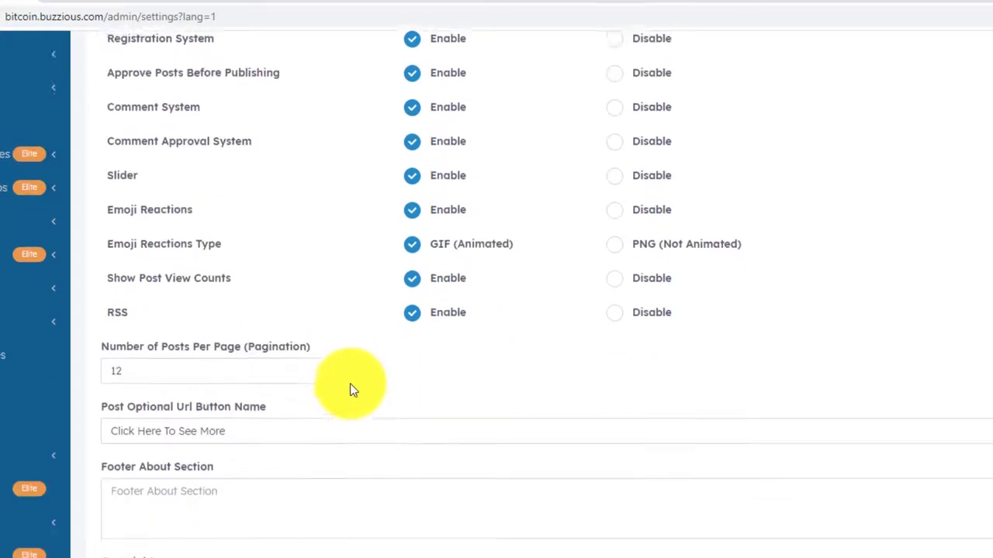
pyautogui.scroll(1, 326, 427)
pyautogui.scroll(-1, 239, 539)
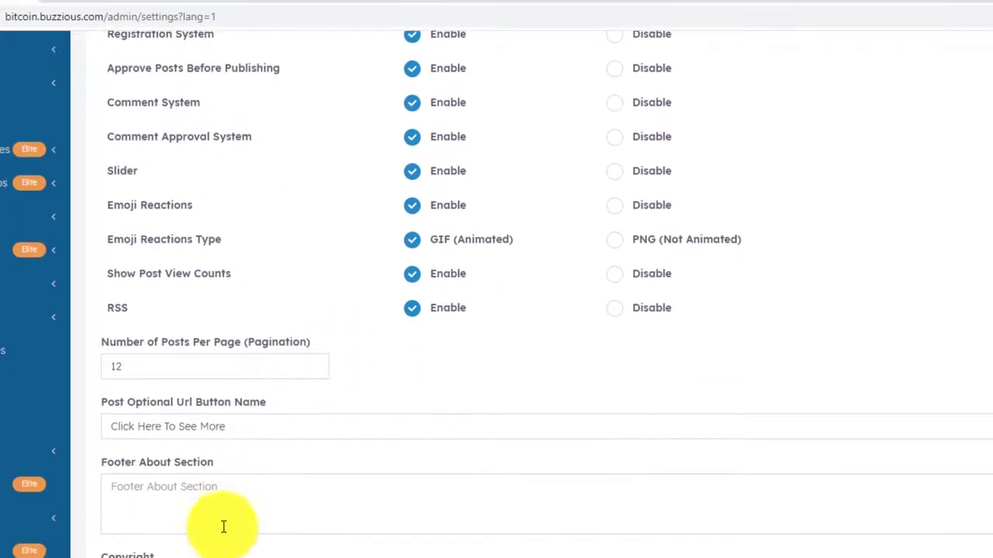
# Look over the live homepage, then return to General Settings.
pyautogui.click(124, 8)
pyautogui.scroll(-10, 66, 311)
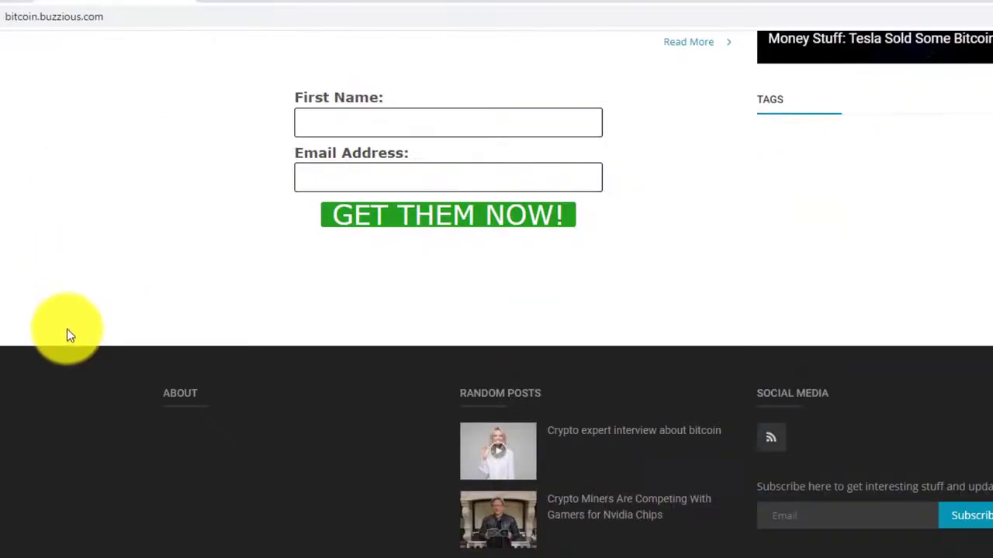
pyautogui.click(19, 6)
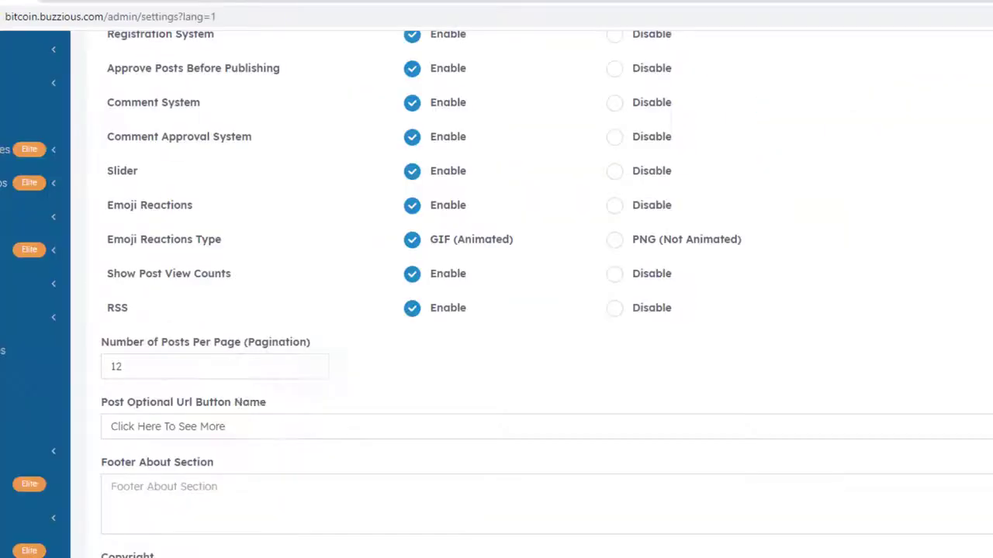
# Save the Footer About Section blurb about daily bitcoin news and the copyright text.
pyautogui.click(198, 500)
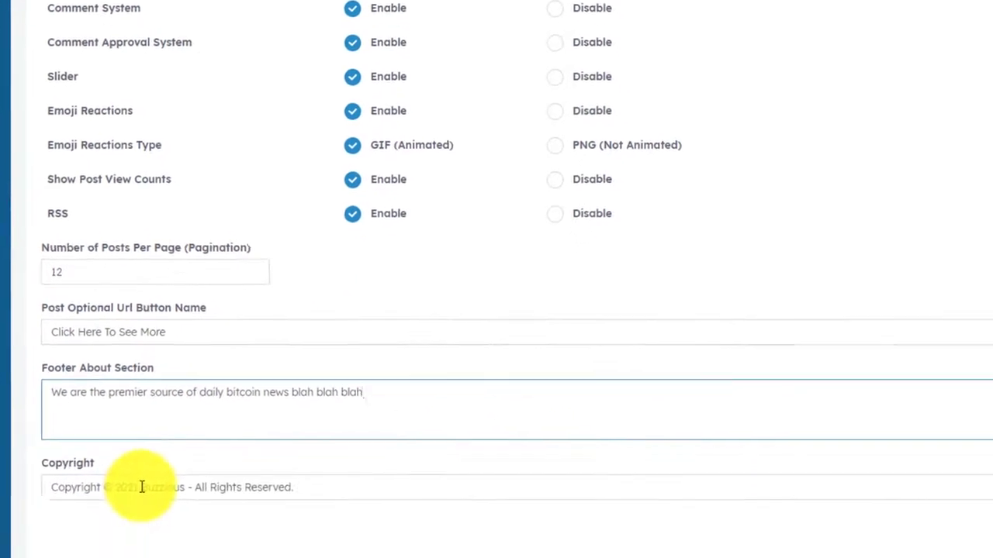
pyautogui.moveTo(200, 557); pyautogui.dragTo(240, 557)
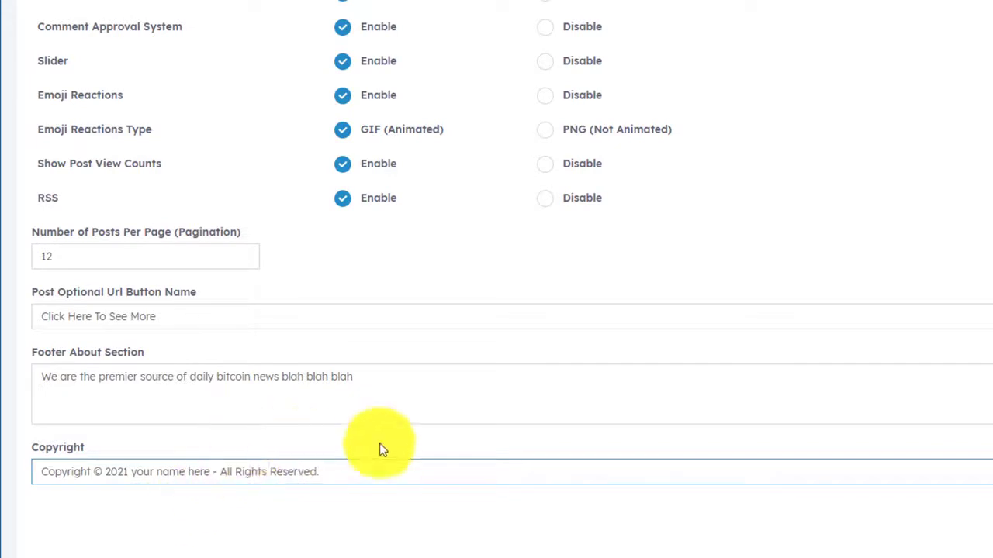
pyautogui.click(886, 487)
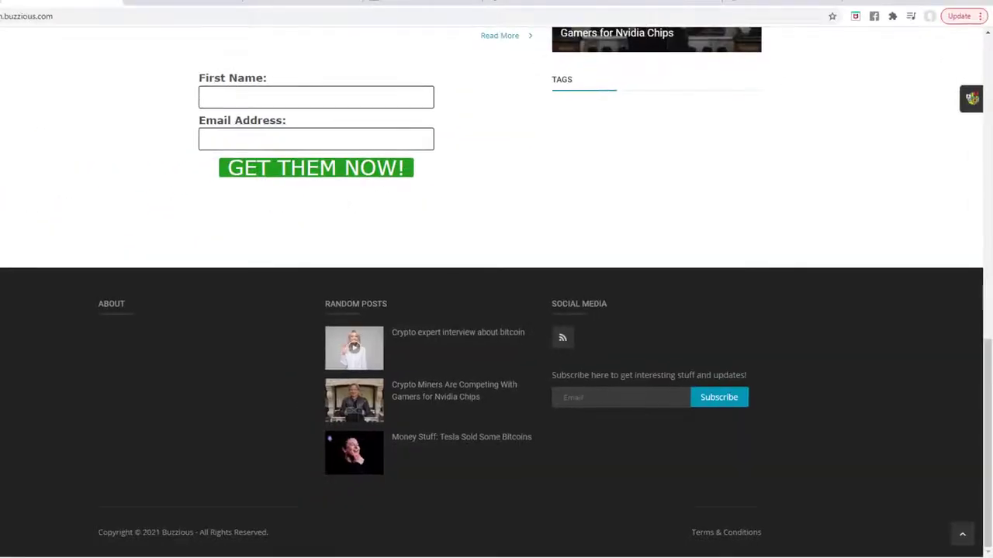
# Refresh the live site and check the new About paragraph and 'your name here' copyright.
pyautogui.press('F5')
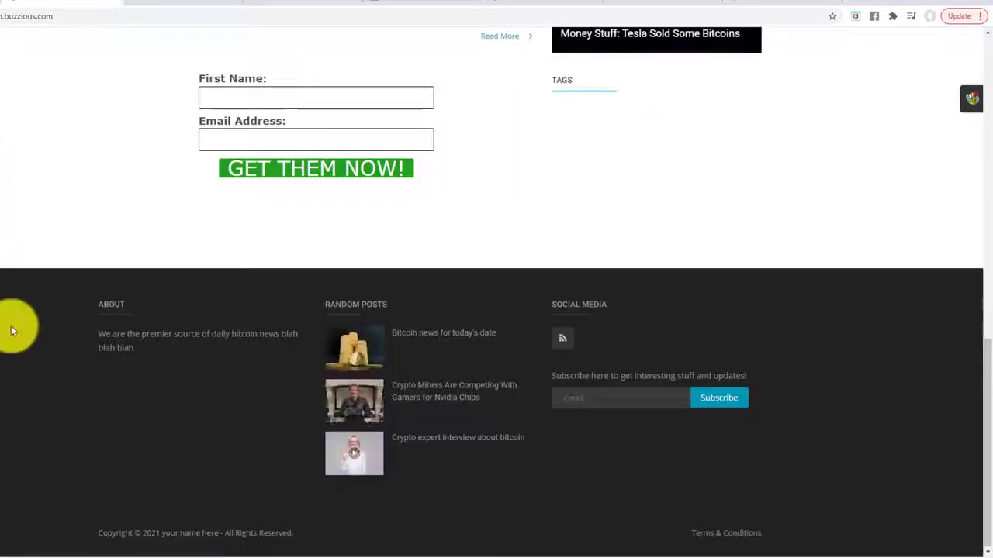
pyautogui.moveTo(99, 329); pyautogui.dragTo(165, 350)
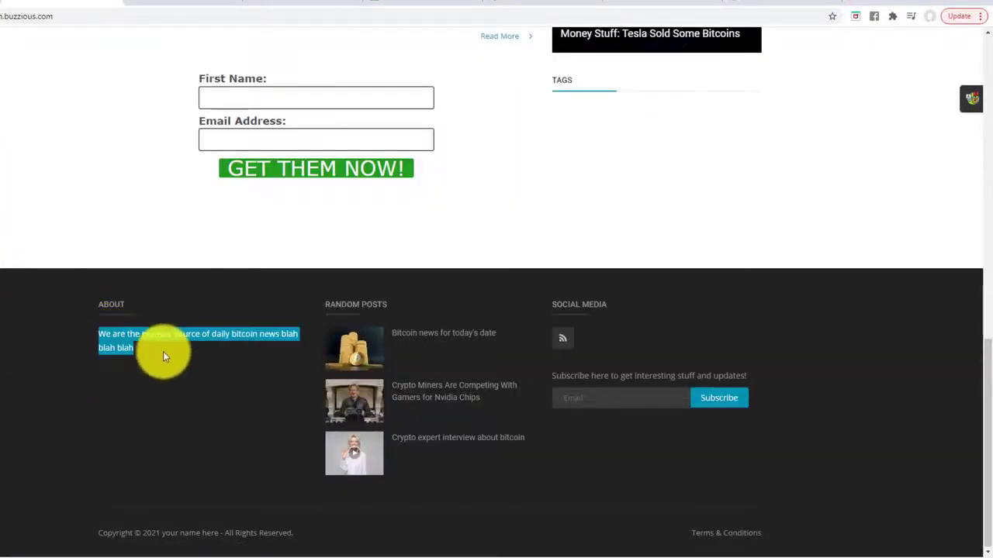
pyautogui.click(165, 349)
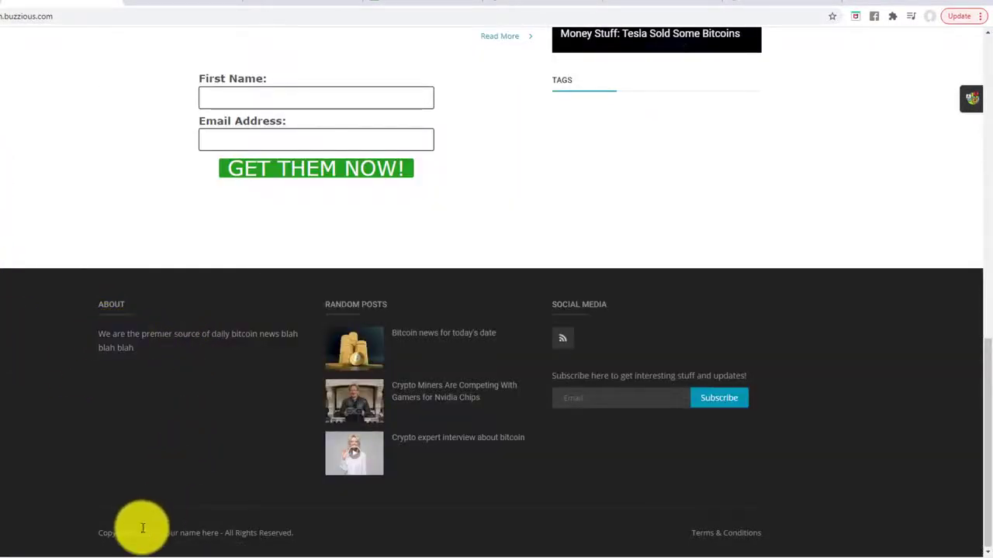
pyautogui.moveTo(161, 533); pyautogui.dragTo(218, 533)
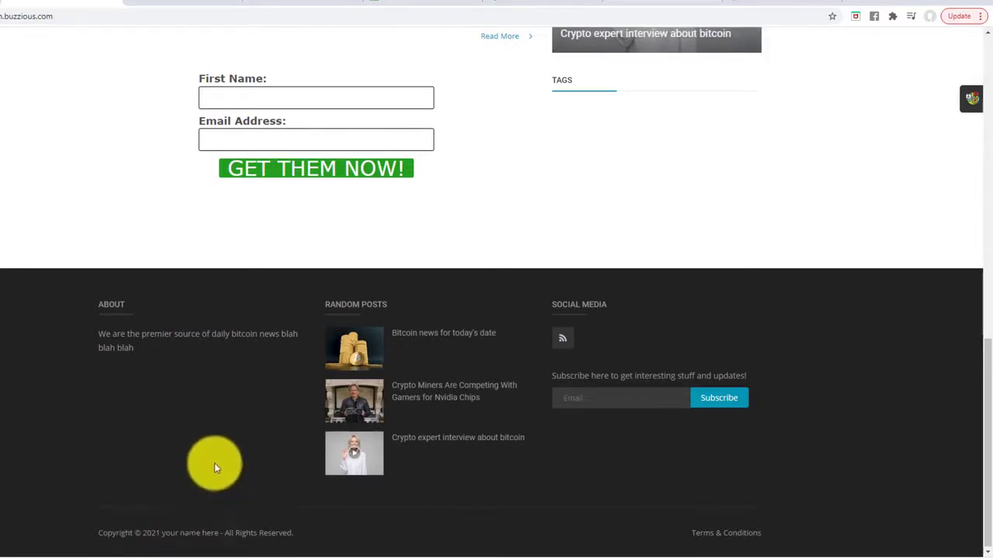
pyautogui.scroll(15, 214, 463)
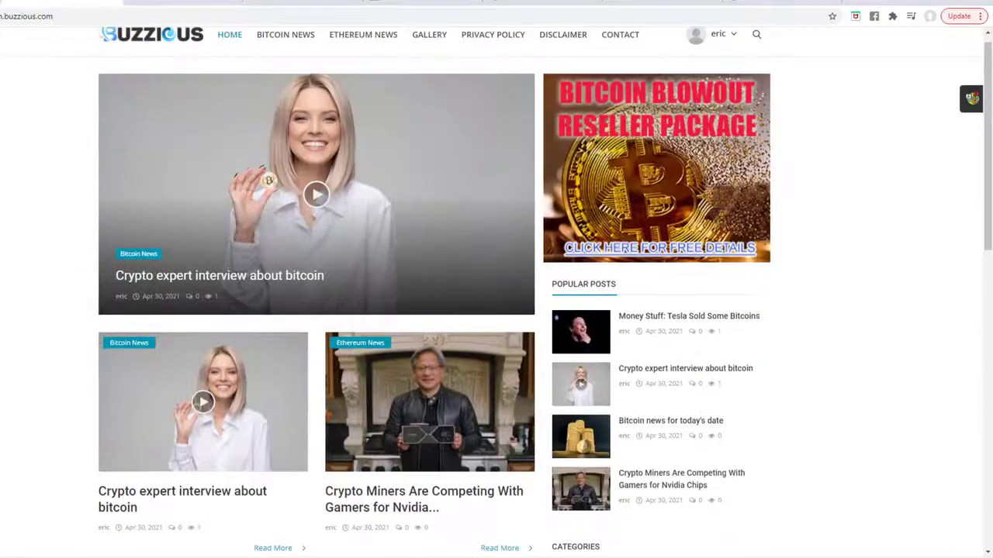
# Pick the green swatch in Visual Settings and confirm the green accents on the homepage.
pyautogui.click(8, 1)
pyautogui.scroll(-2, 176, 338)
pyautogui.scroll(3, 172, 326)
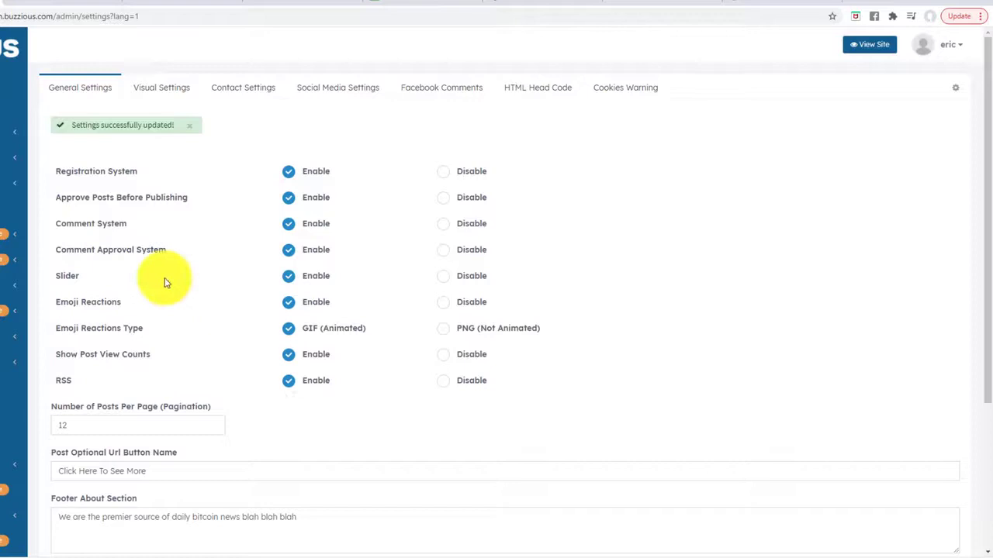
pyautogui.click(157, 92)
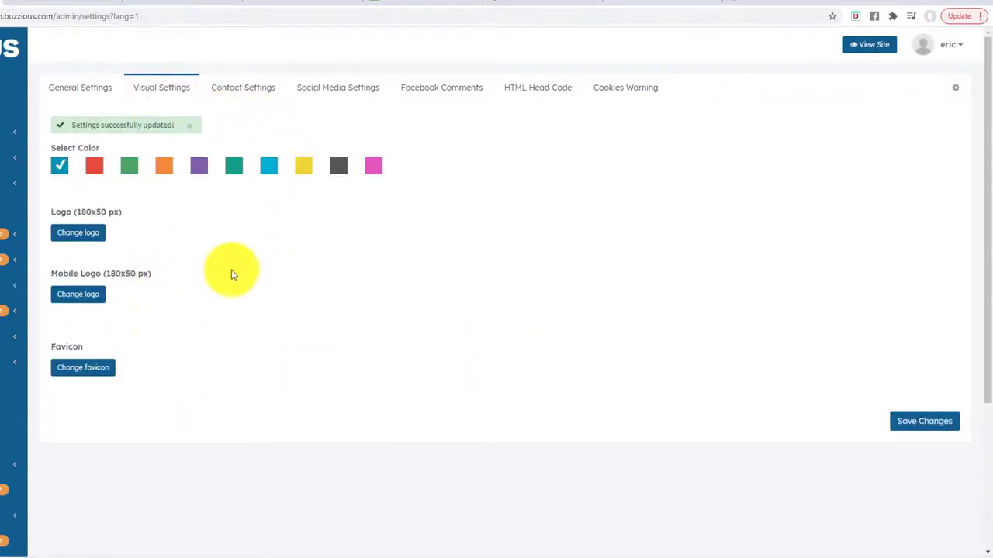
pyautogui.click(132, 167)
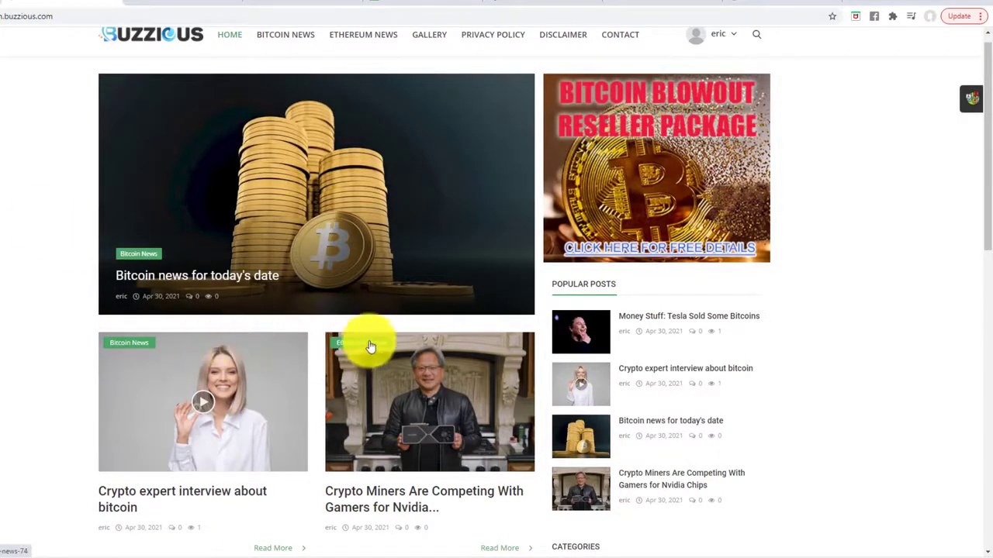
pyautogui.scroll(-10, 528, 333)
pyautogui.scroll(1, 470, 337)
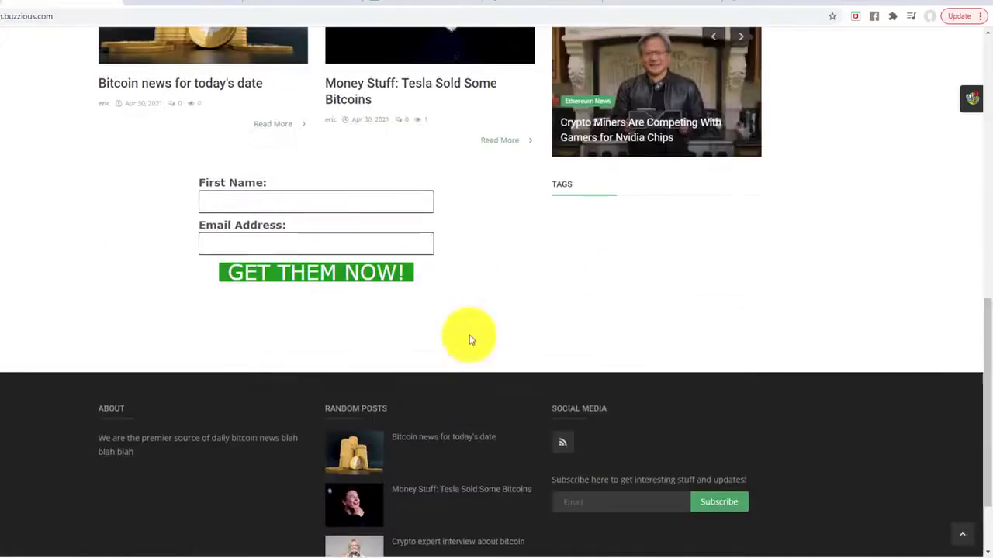
pyautogui.scroll(-1, 461, 333)
pyautogui.scroll(15, 472, 326)
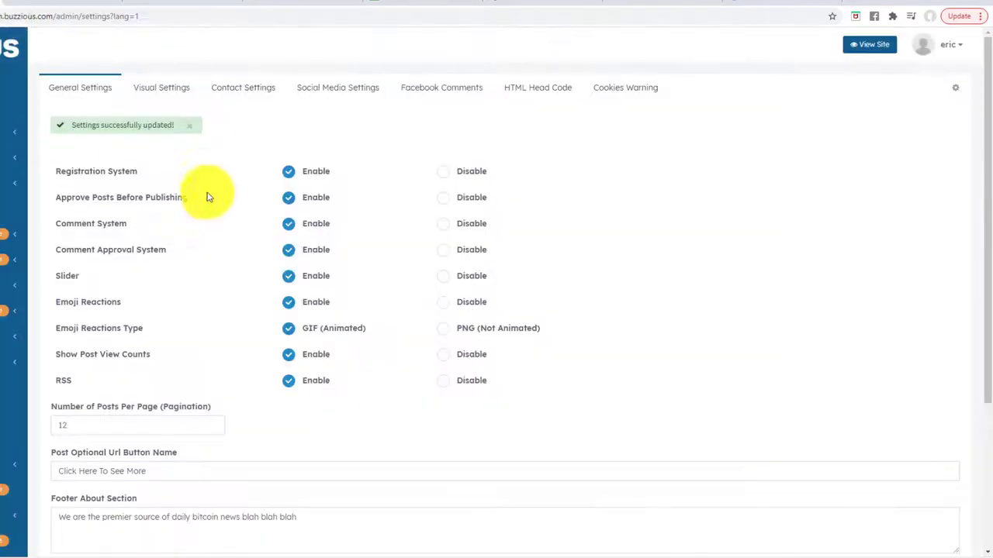
pyautogui.click(152, 87)
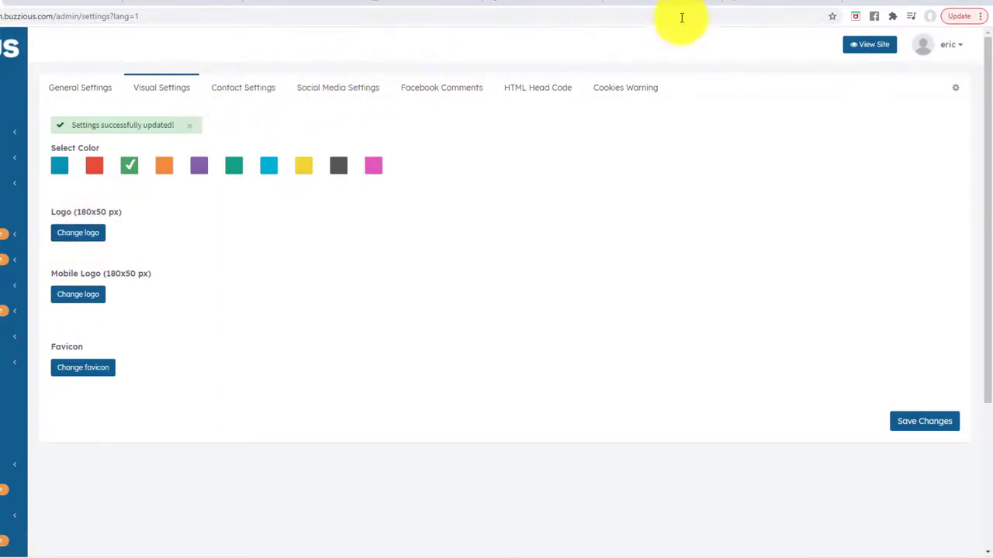
# Load photopea.com in a spare browser tab.
pyautogui.click(515, 4)
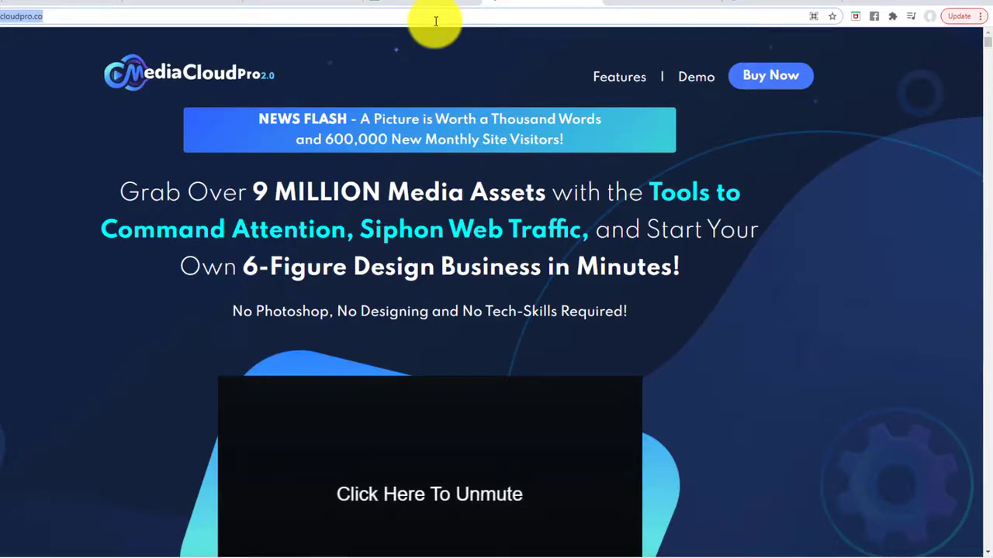
pyautogui.write('photopea.com')
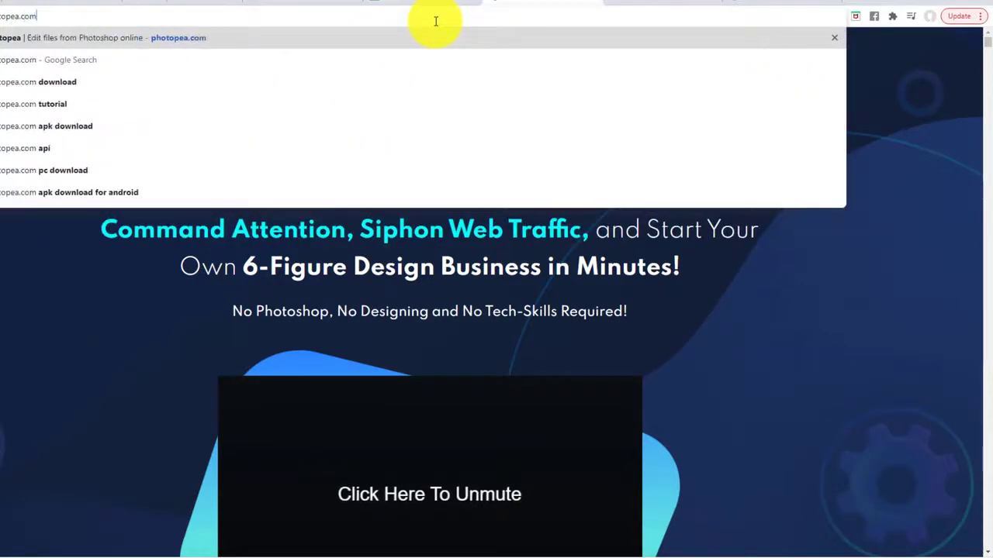
pyautogui.press('Return')
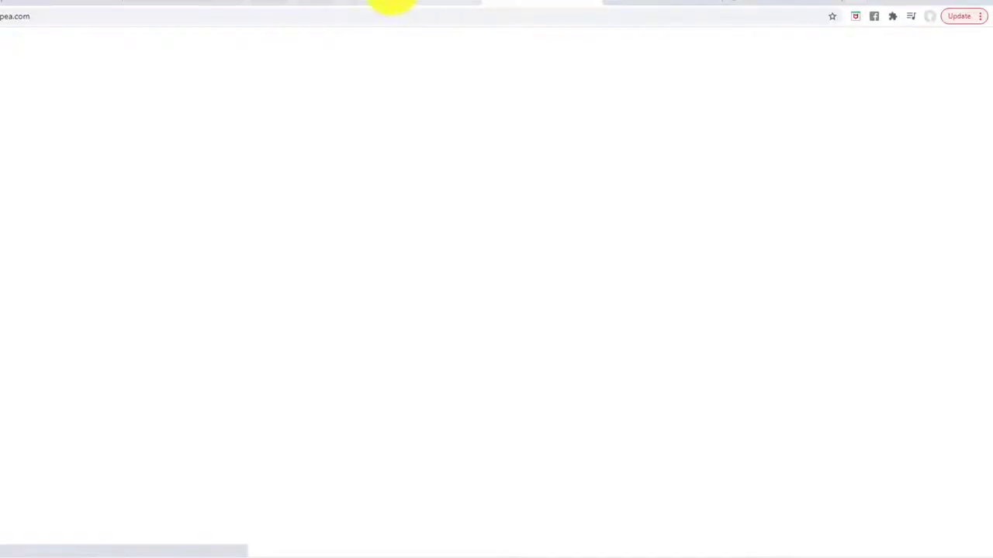
# Open Pixabay's gold circuit-pattern Bitcoin coin illustration and copy the image.
pyautogui.click(388, 4)
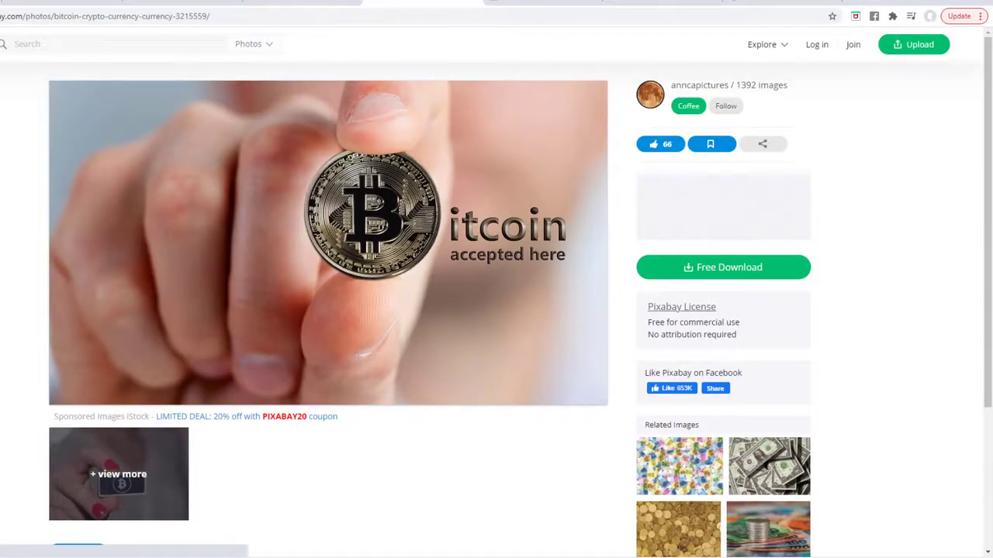
pyautogui.hotkey('alt', 'Left')
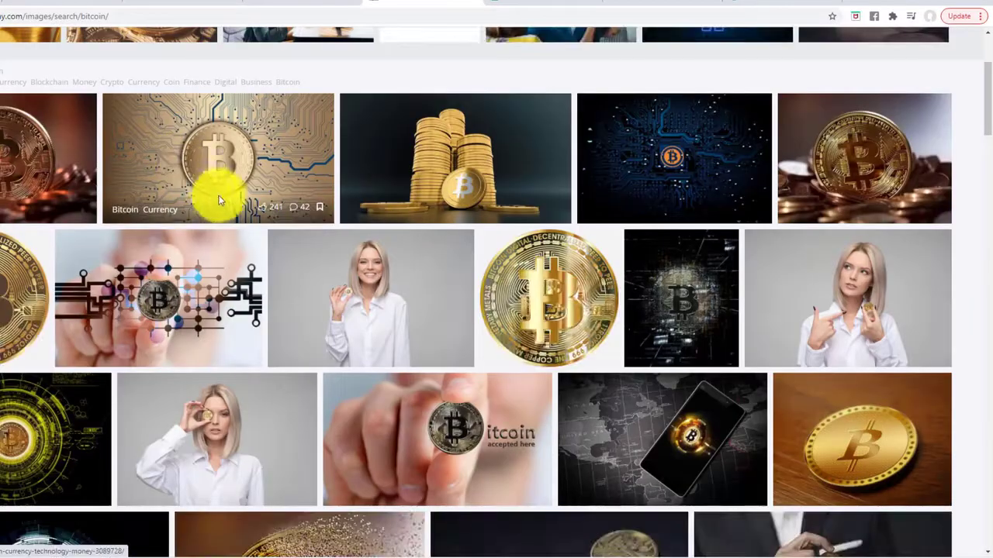
pyautogui.scroll(3, 217, 200)
pyautogui.scroll(-4, 218, 204)
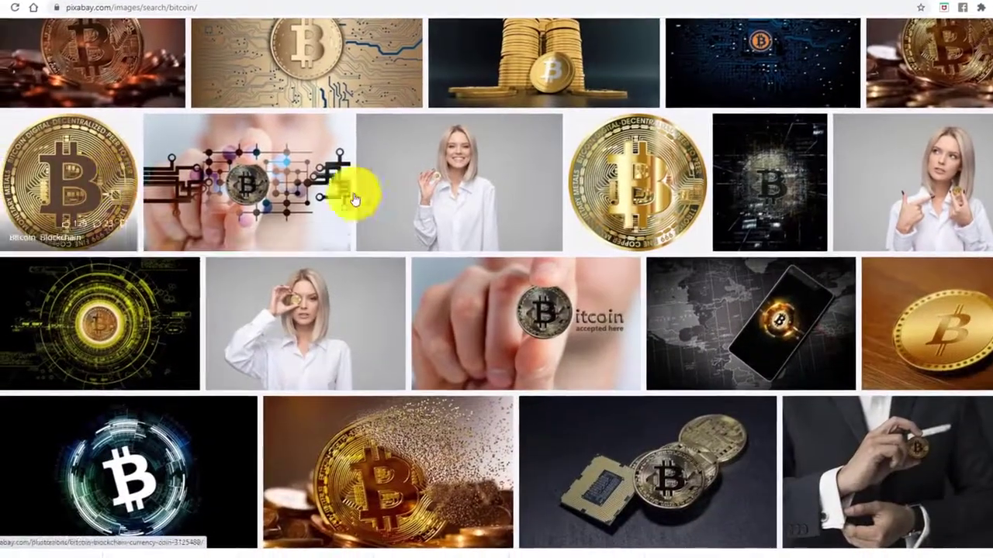
pyautogui.click(27, 164)
pyautogui.scroll(-3, 343, 201)
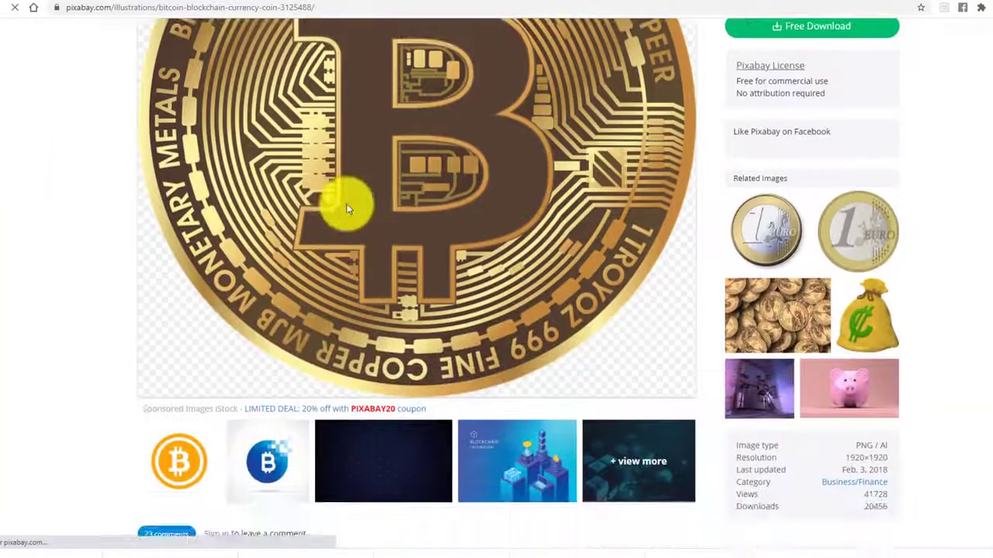
pyautogui.scroll(2, 354, 200)
pyautogui.rightClick(359, 181)
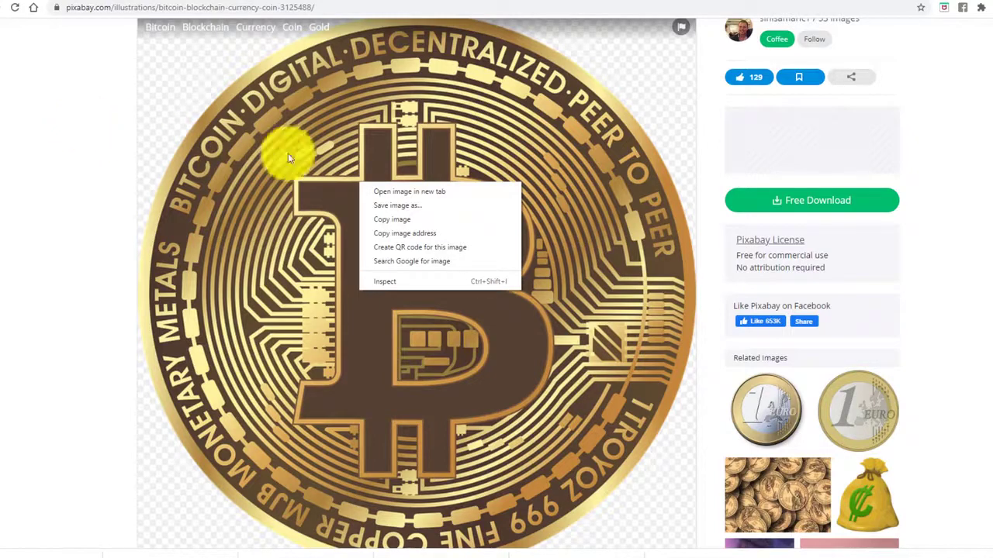
pyautogui.click(394, 222)
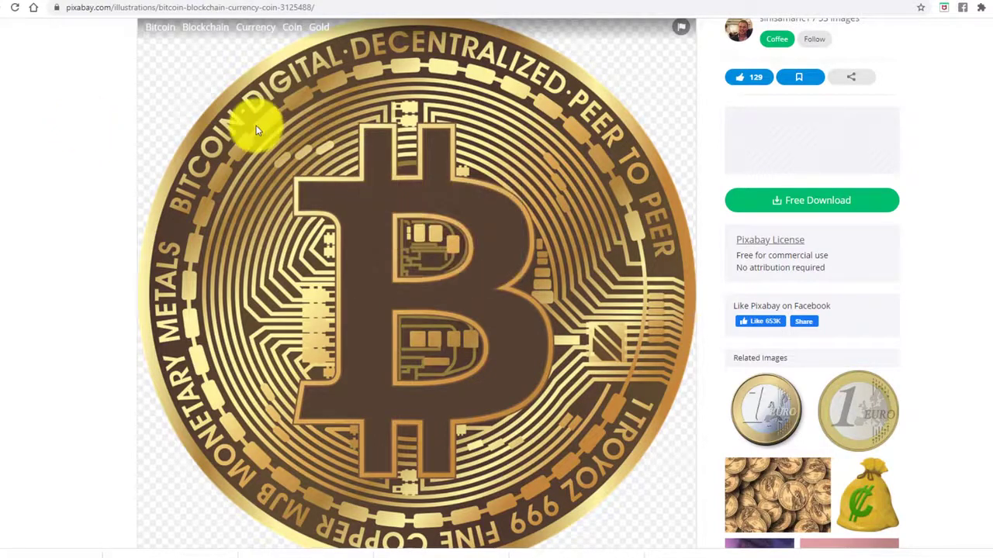
# Check the required logo size in the site settings before returning to Photopea.
pyautogui.click(647, 2)
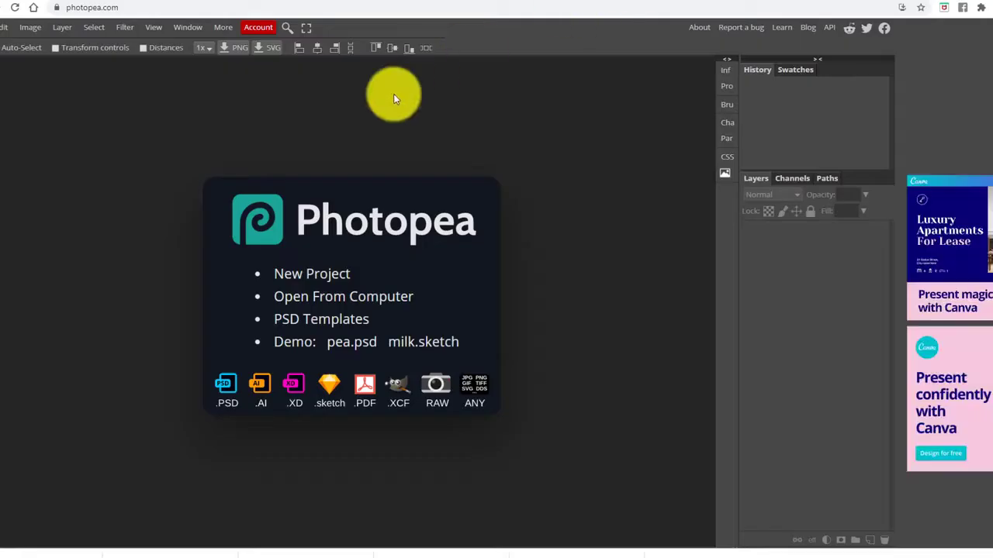
pyautogui.click(8, 2)
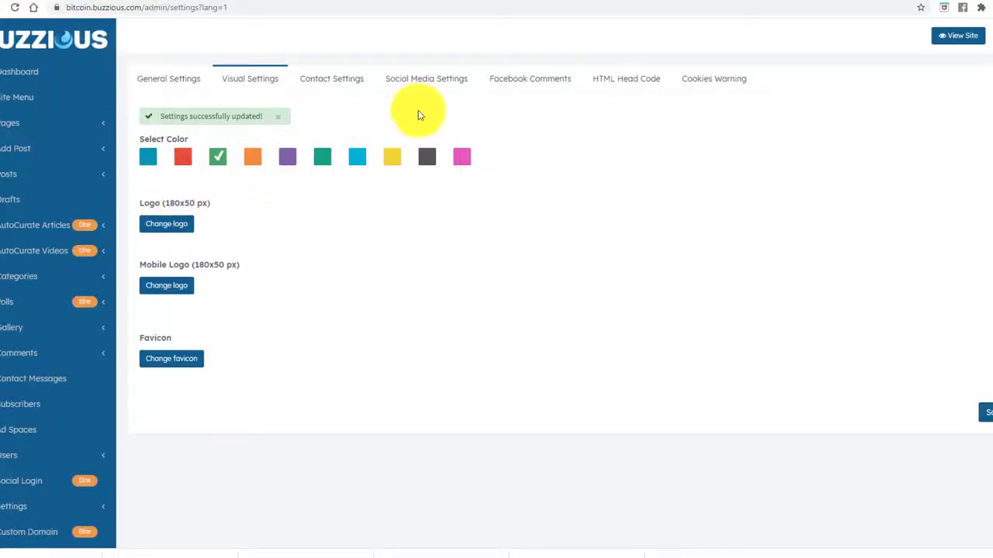
pyautogui.click(605, 3)
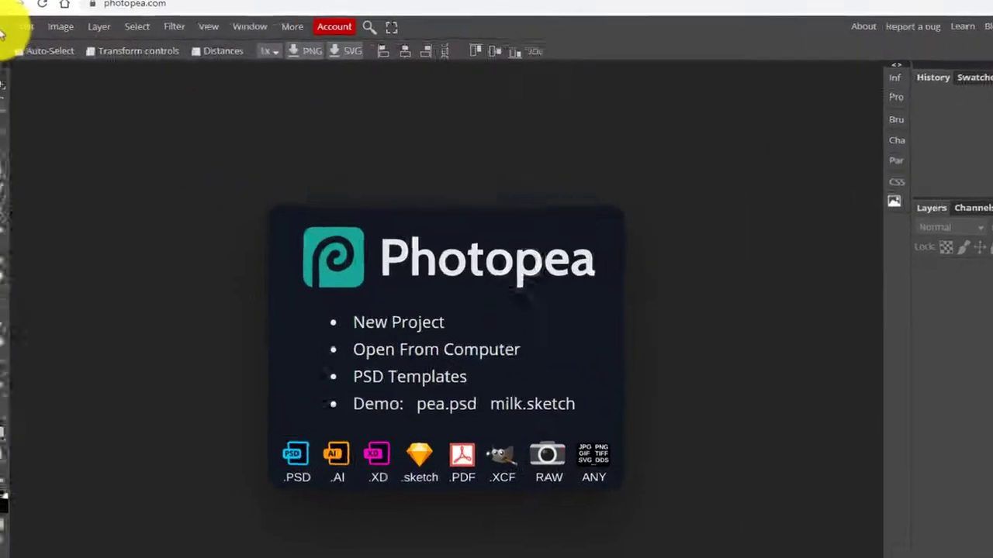
# Create a new 180 × 50 px Photopea document with a transparent background.
pyautogui.click(15, 27)
pyautogui.click(27, 49)
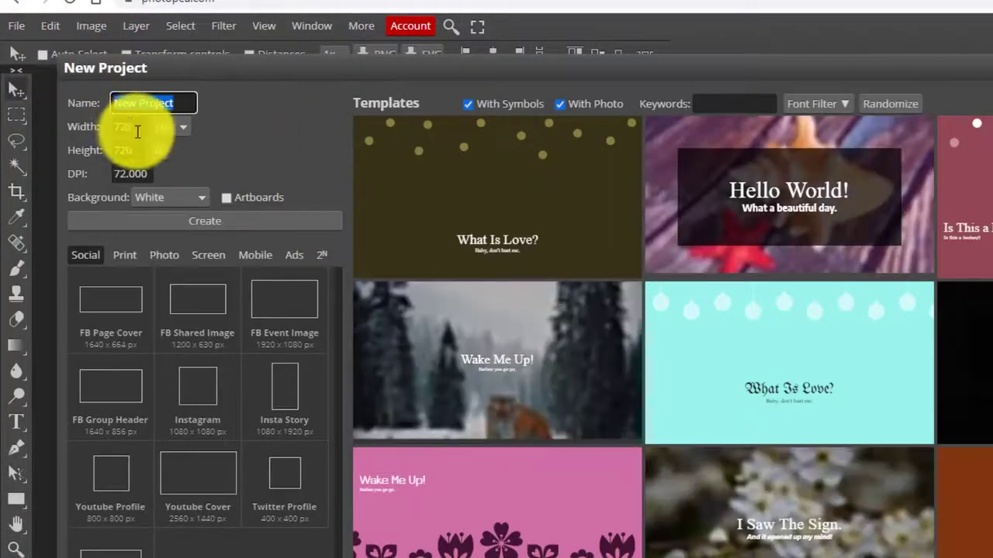
pyautogui.click(137, 130)
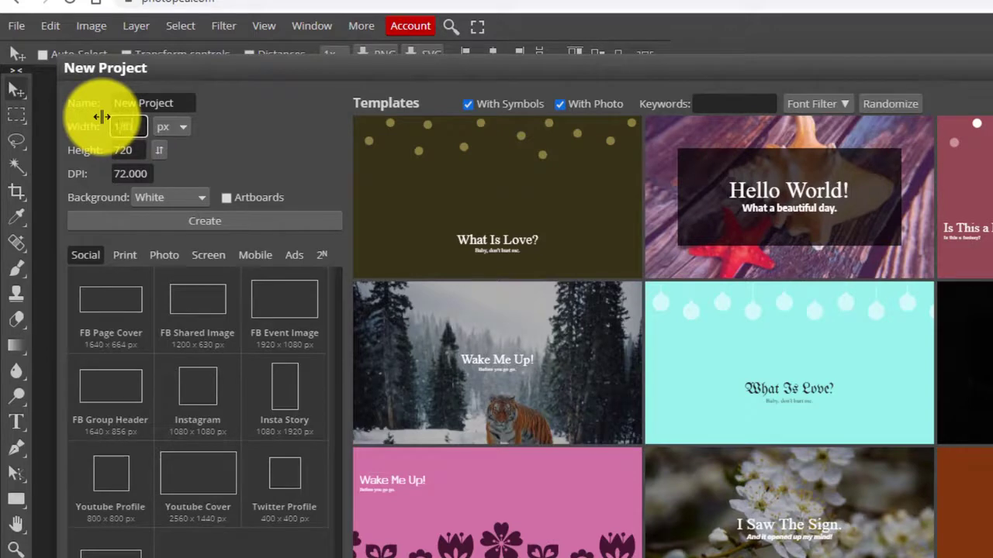
pyautogui.write('180')
pyautogui.click(126, 150)
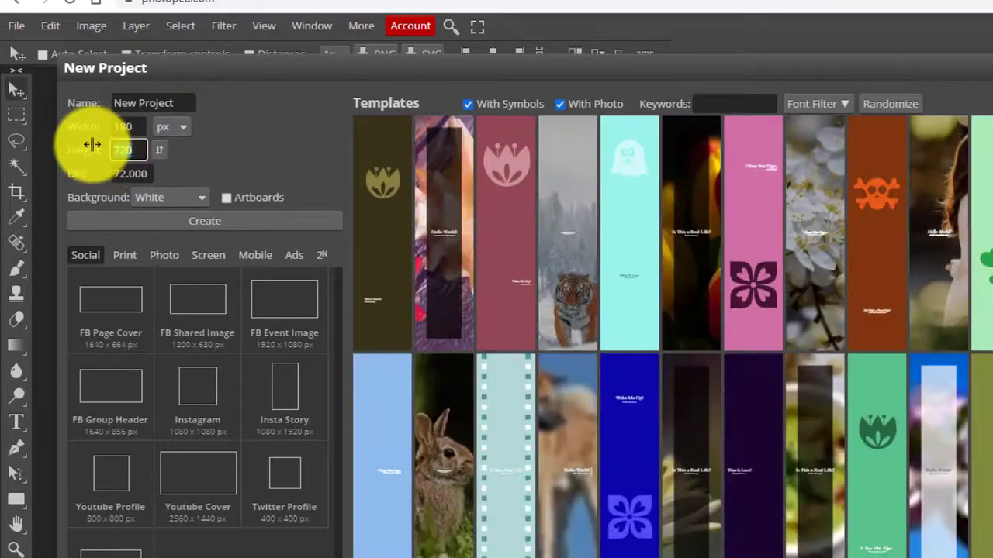
pyautogui.write('50')
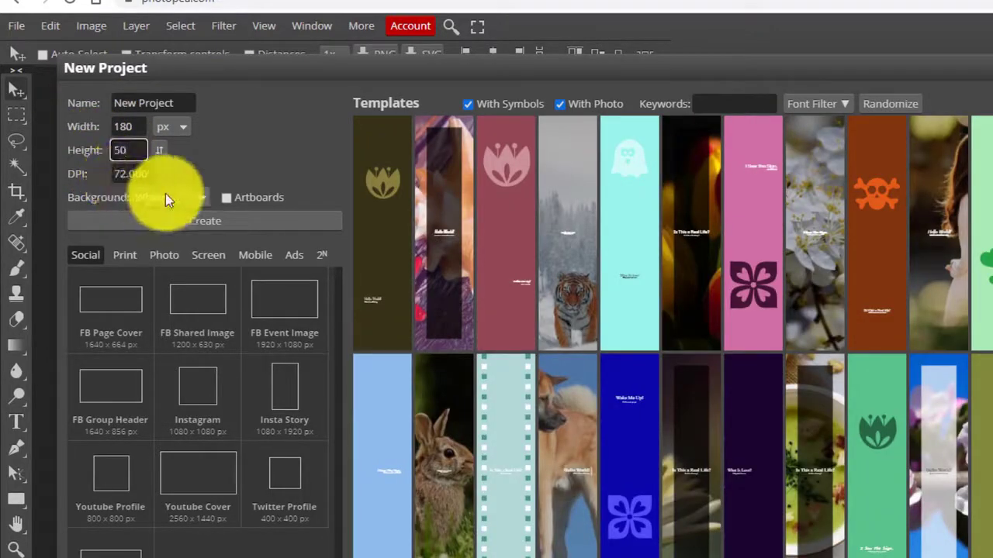
pyautogui.click(165, 199)
pyautogui.click(167, 241)
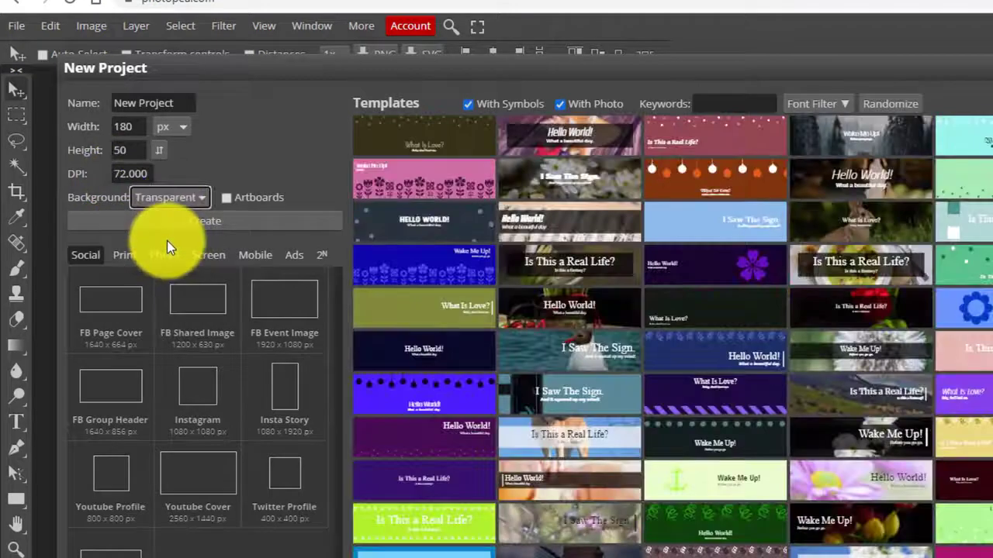
pyautogui.click(197, 221)
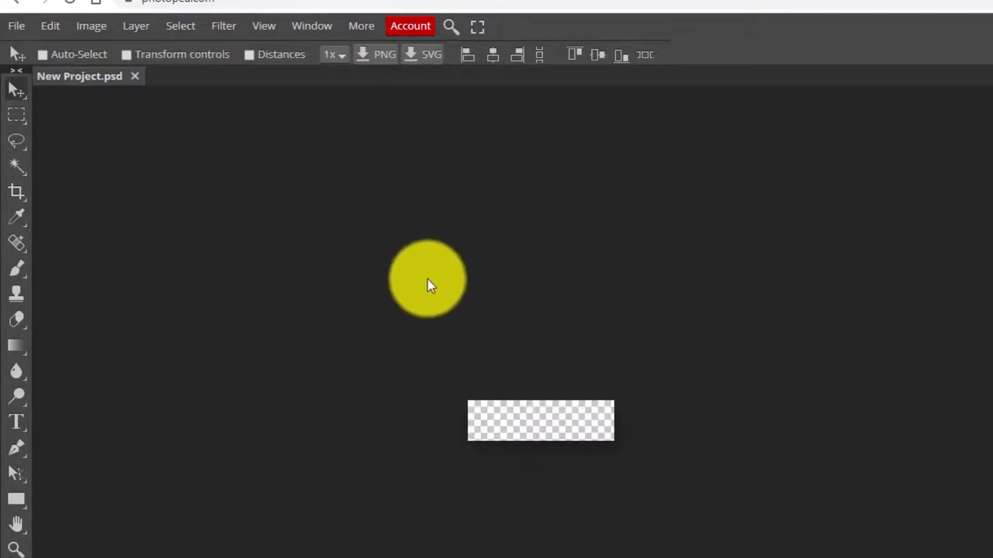
# Paste the copied Bitcoin coin image into the logo canvas with Edit > Paste.
pyautogui.press('ctrl')
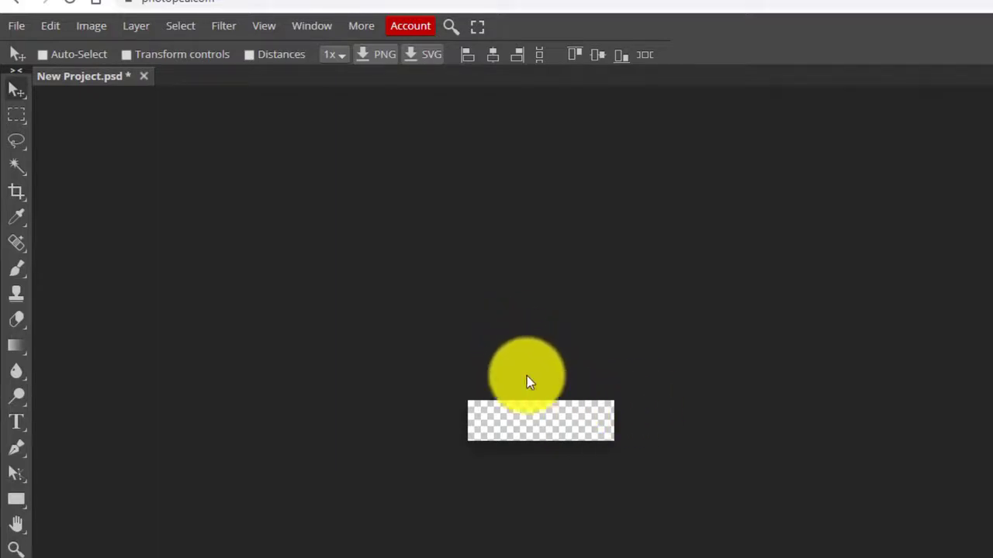
pyautogui.moveTo(527, 391); pyautogui.dragTo(549, 332)
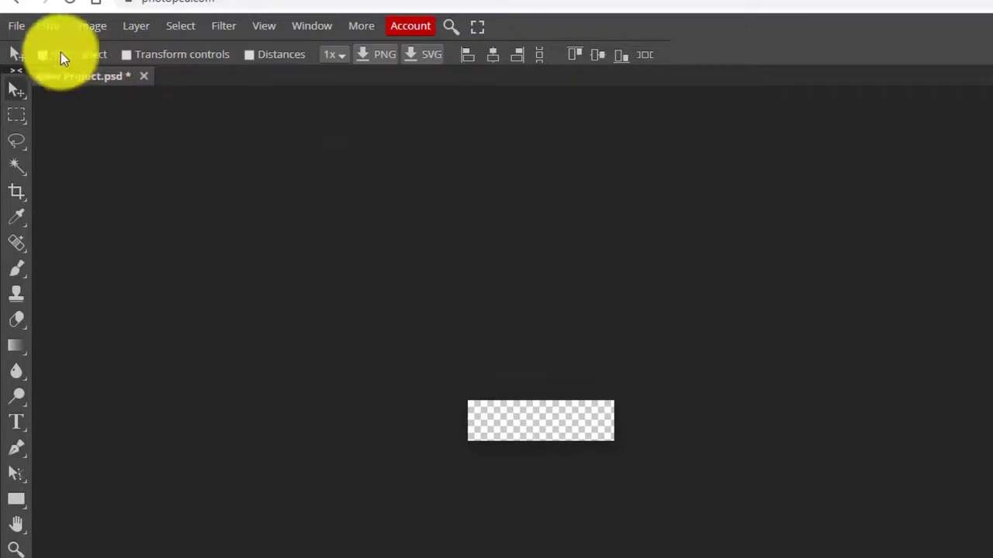
pyautogui.click(51, 26)
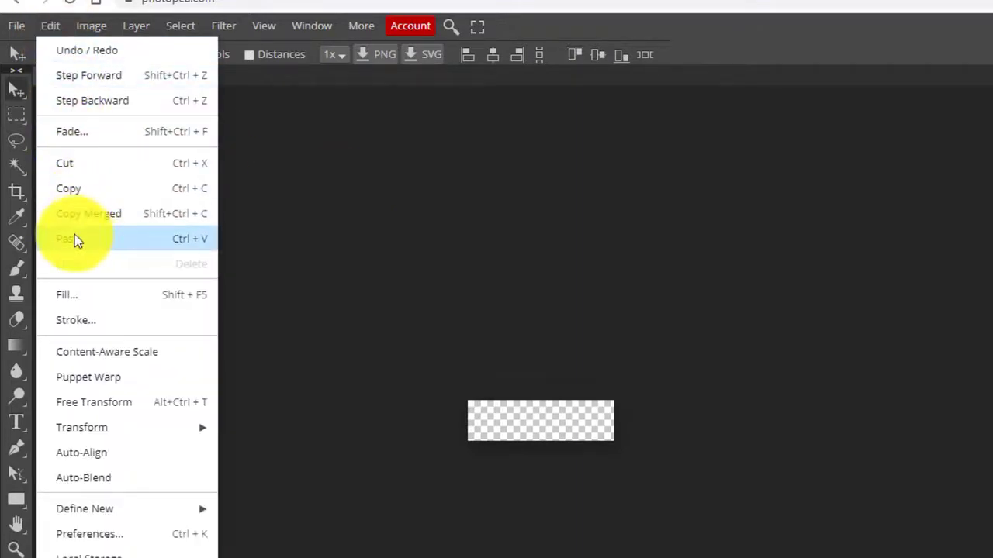
pyautogui.click(75, 237)
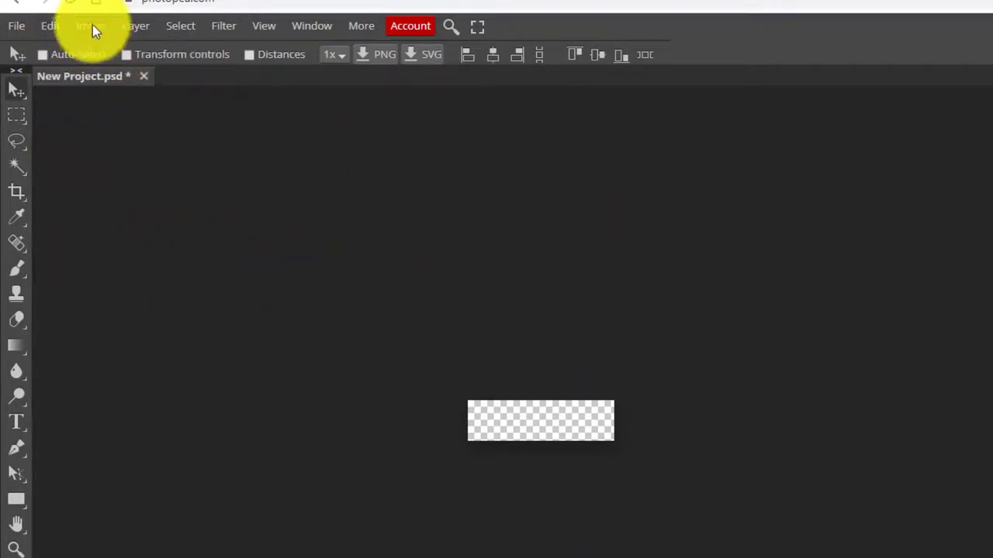
# Scale the coin down with Edit > Transform > Scale and place it at the canvas's left end.
pyautogui.click(53, 29)
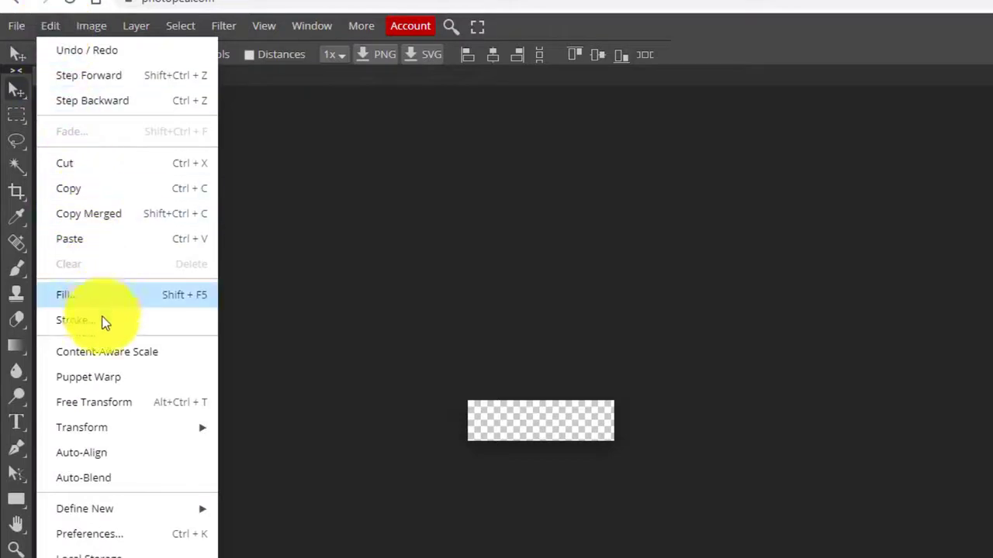
pyautogui.moveTo(158, 428)
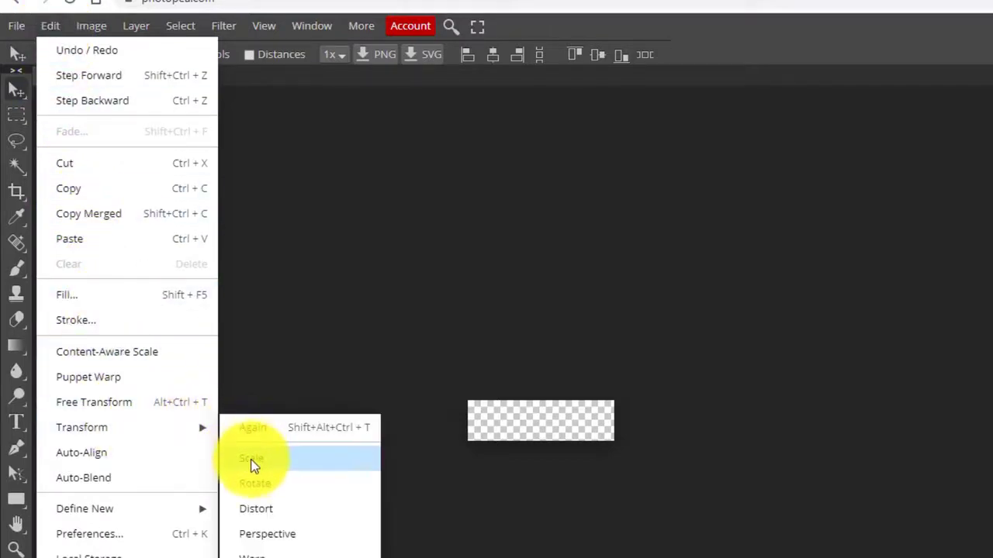
pyautogui.click(251, 459)
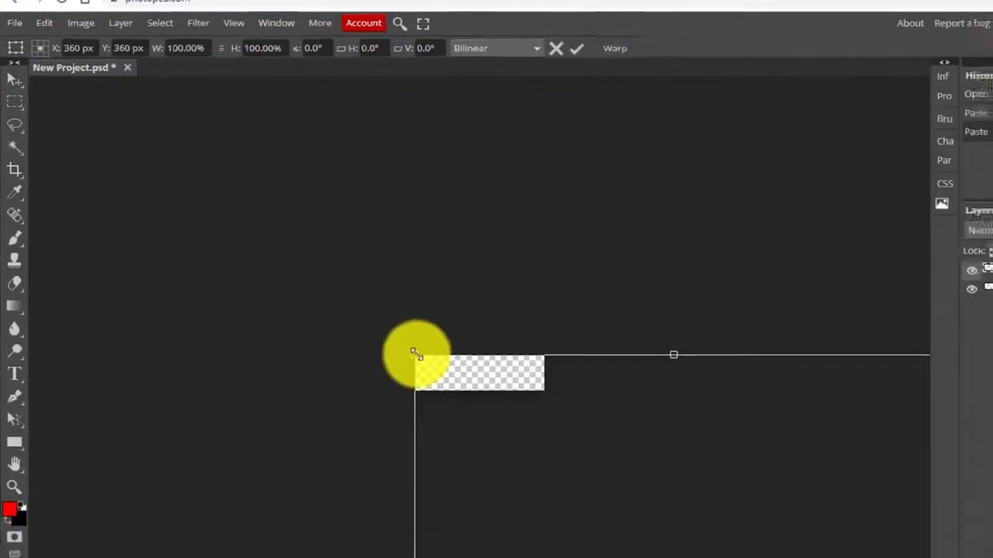
pyautogui.moveTo(345, 296); pyautogui.dragTo(484, 435)
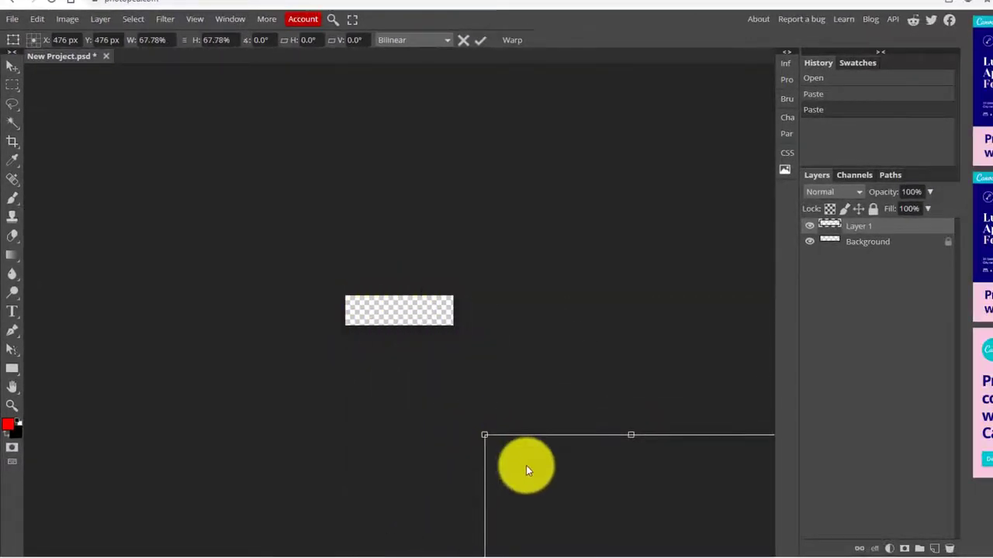
pyautogui.moveTo(528, 468); pyautogui.dragTo(400, 345)
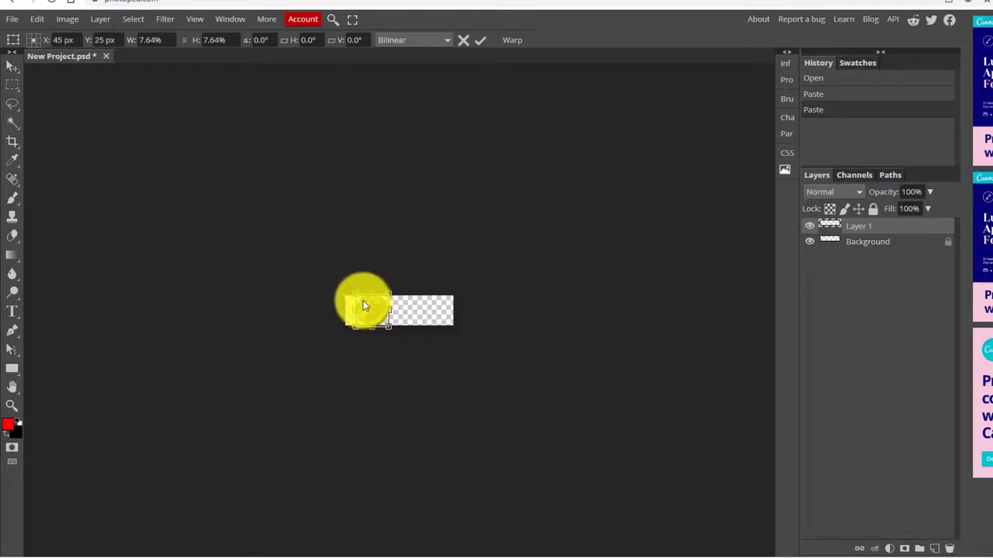
pyautogui.moveTo(364, 305)
pyautogui.mouseDown()
pyautogui.moveTo(388, 288)
pyautogui.moveTo(381, 302)
pyautogui.mouseUp()
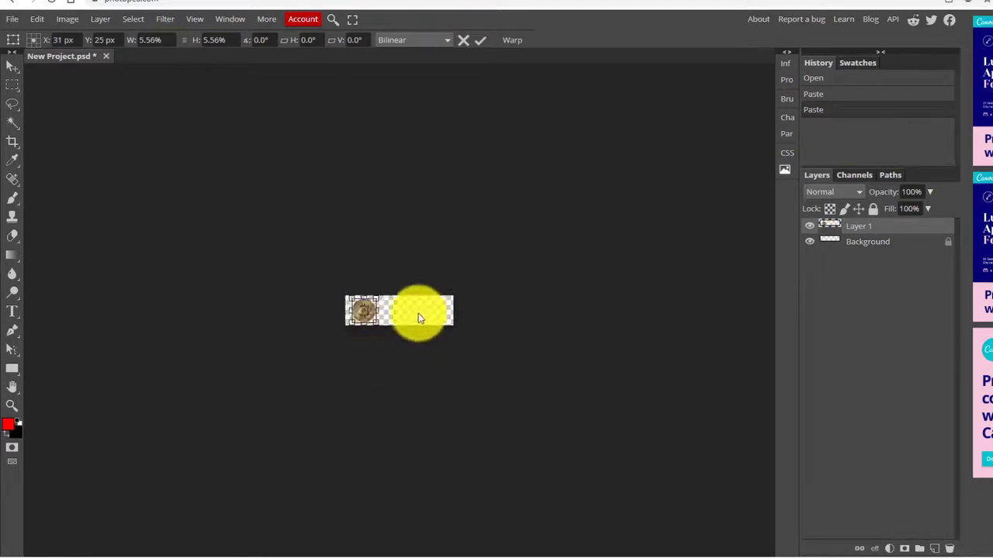
pyautogui.press('Return')
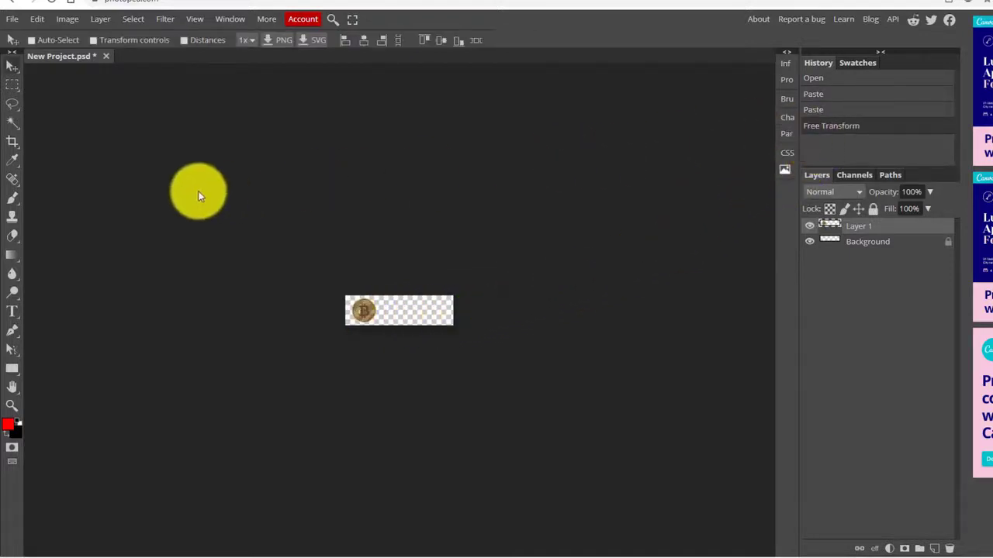
# Add the text 'Bitcoin News' beside the coin in the Denk One font.
pyautogui.click(12, 311)
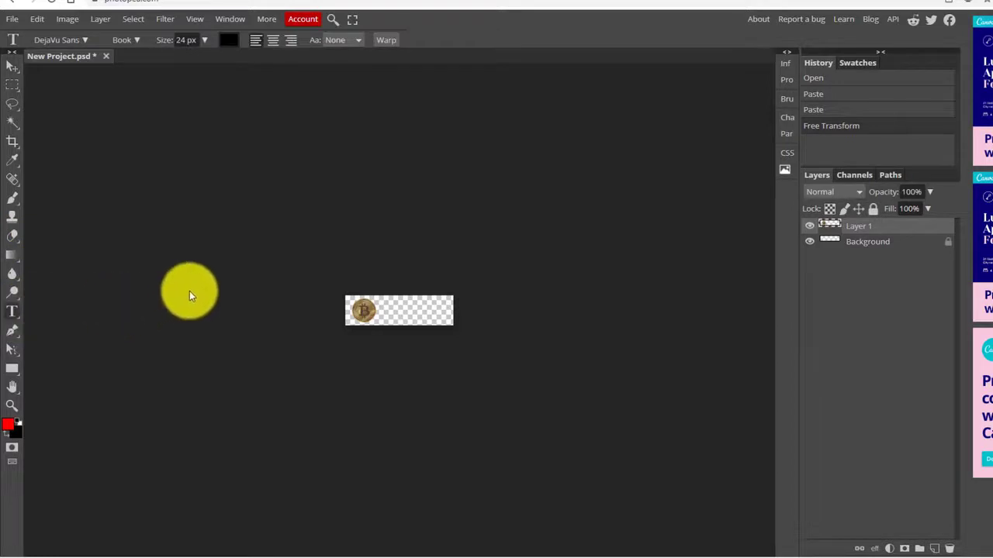
pyautogui.click(384, 304)
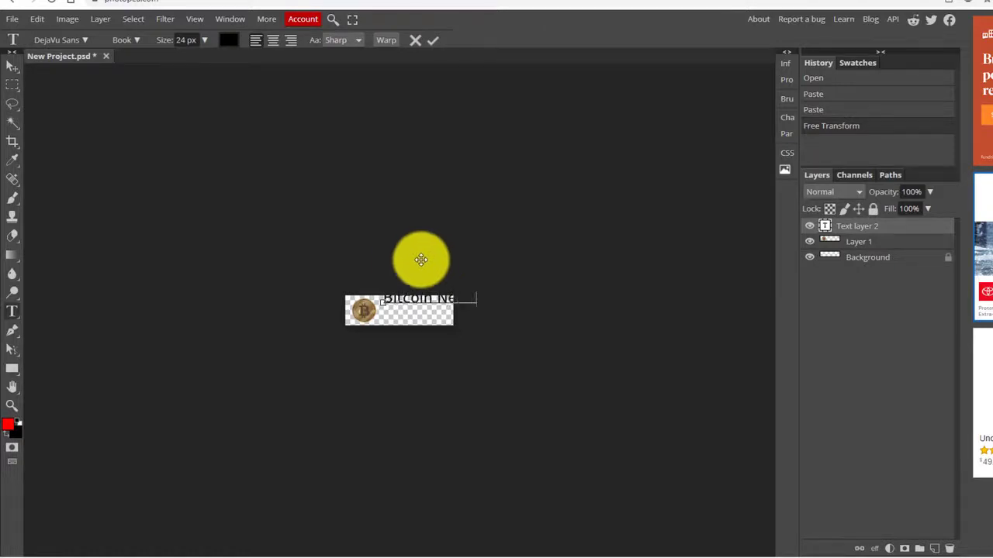
pyautogui.hotkey('ctrl', 'a')
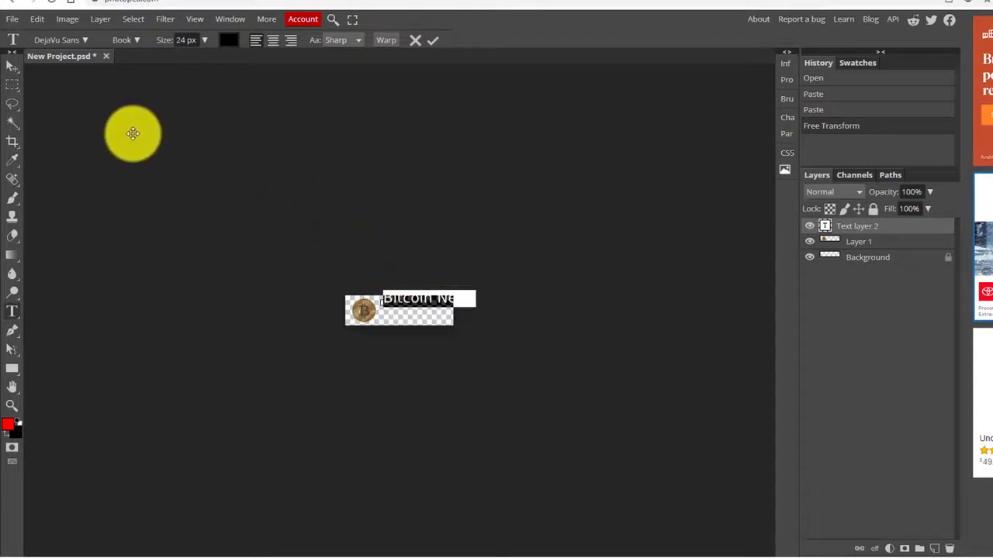
pyautogui.click(85, 39)
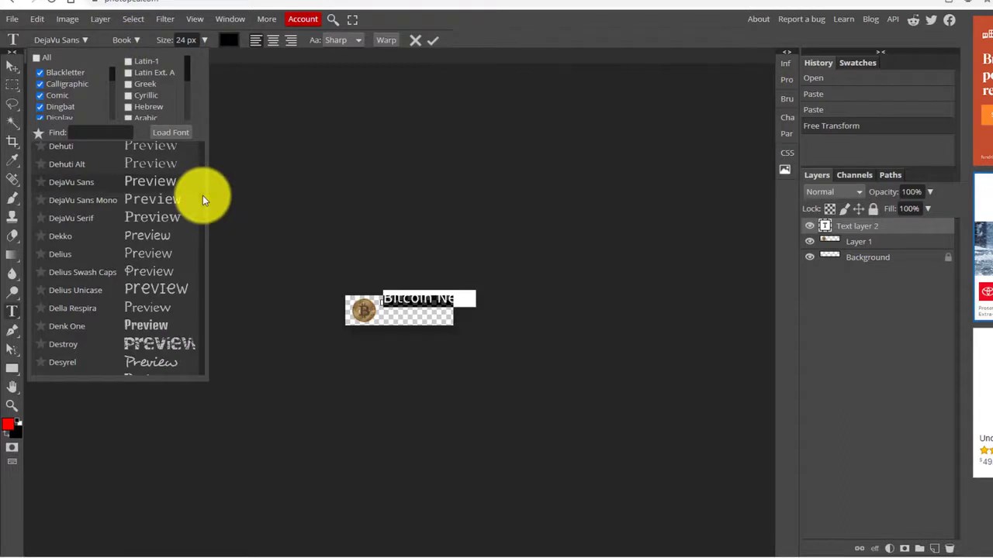
pyautogui.click(157, 327)
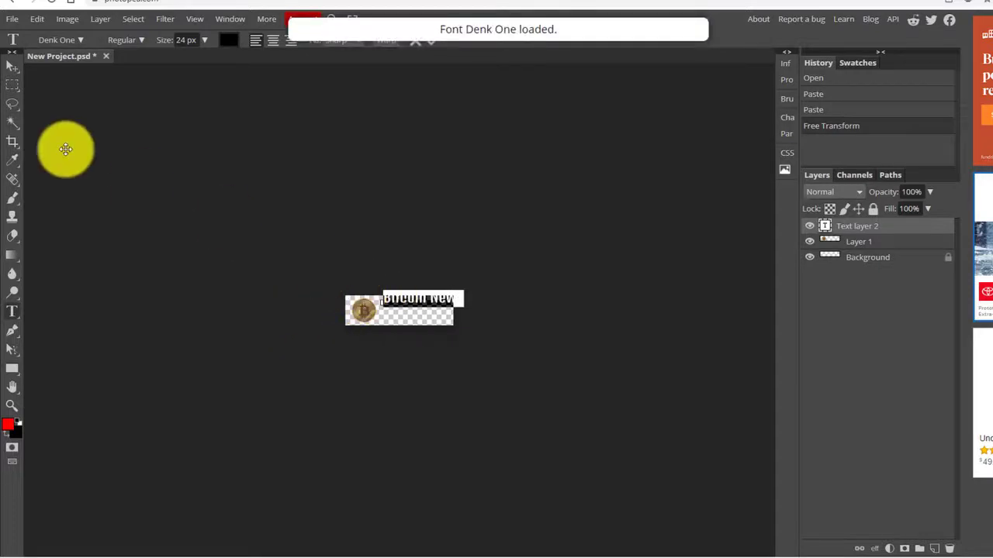
# Drag Layer 1 (the coin) above the Bitcoin News text layer.
pyautogui.click(14, 68)
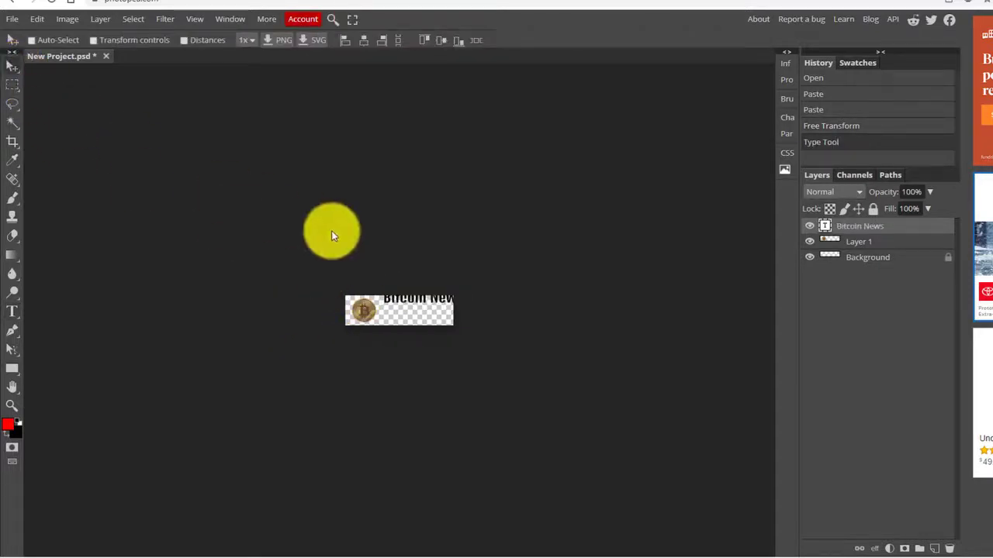
pyautogui.doubleClick(416, 312)
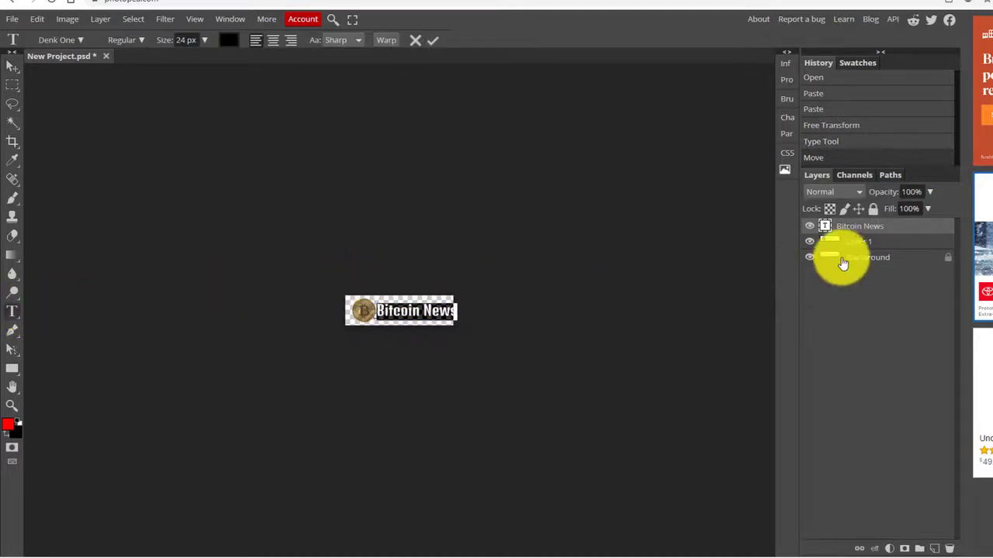
pyautogui.click(861, 243)
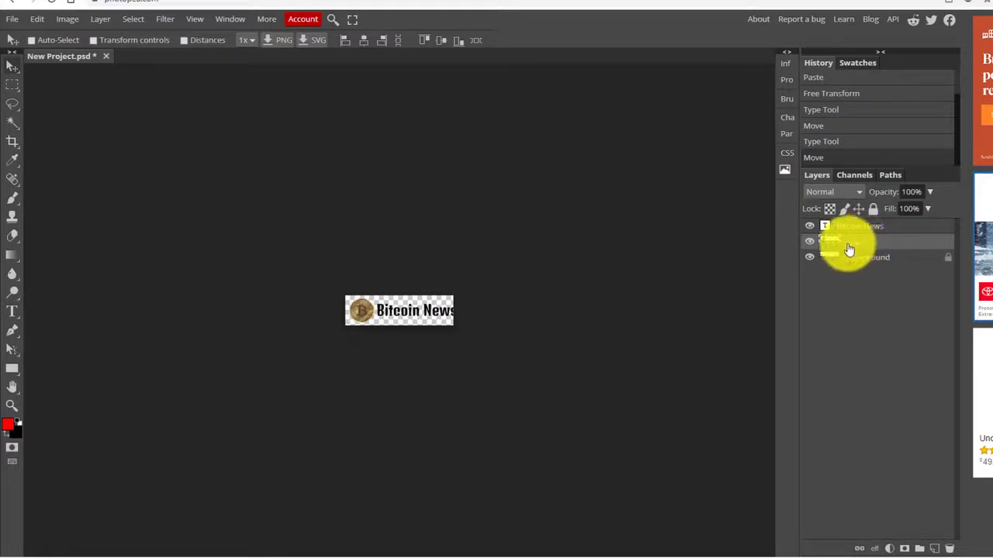
pyautogui.moveTo(845, 249); pyautogui.dragTo(853, 231)
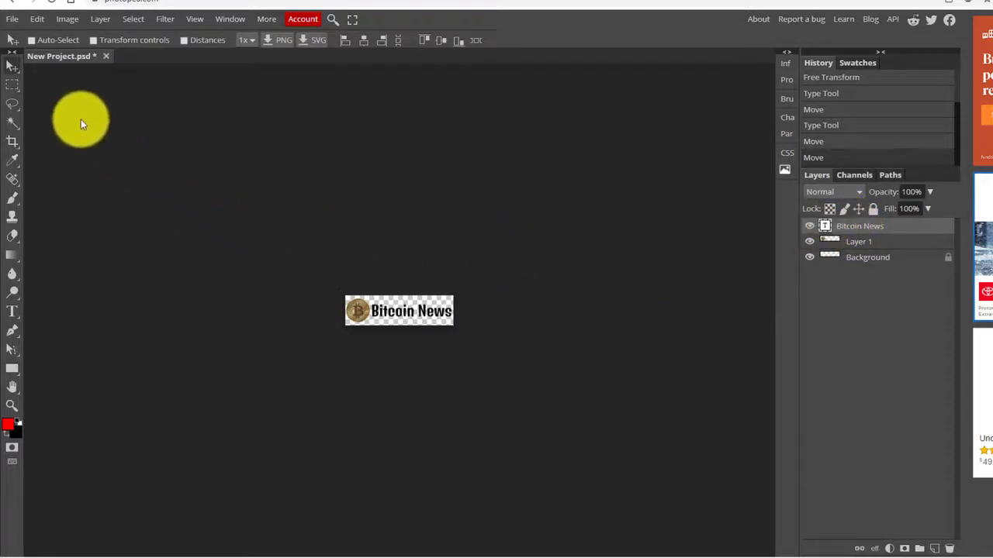
# Save the logo project as a PSD and export it as a 180×50 PNG.
pyautogui.click(11, 18)
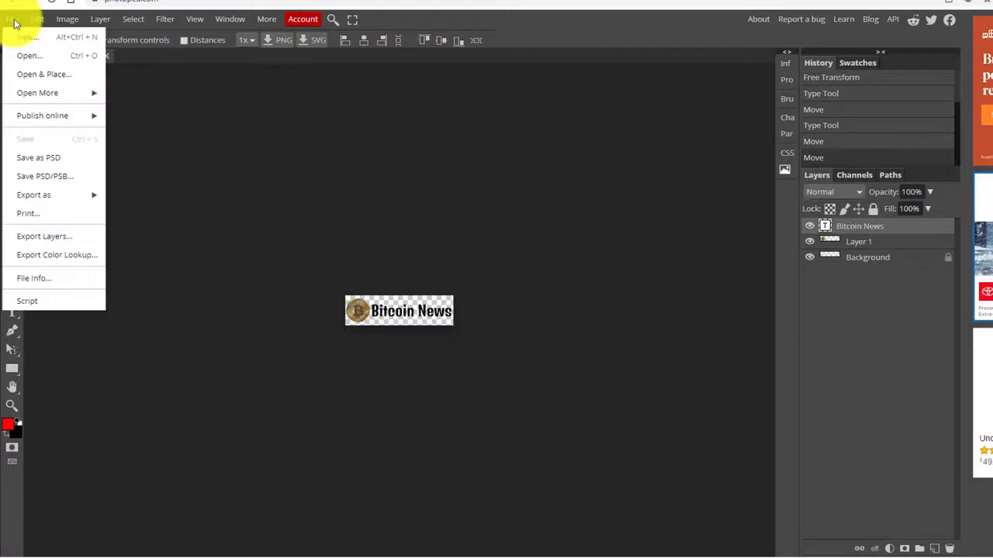
pyautogui.click(45, 160)
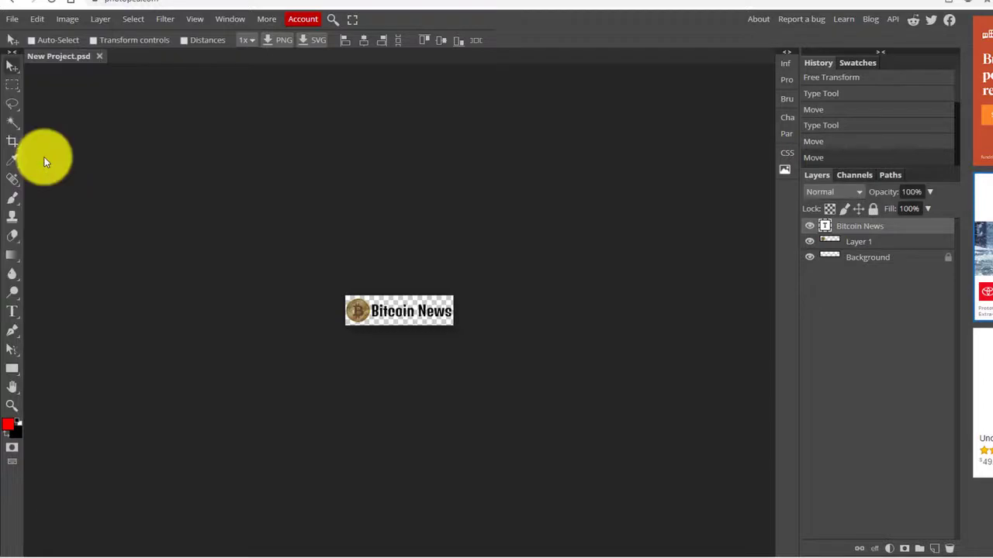
pyautogui.click(11, 18)
pyautogui.moveTo(95, 195)
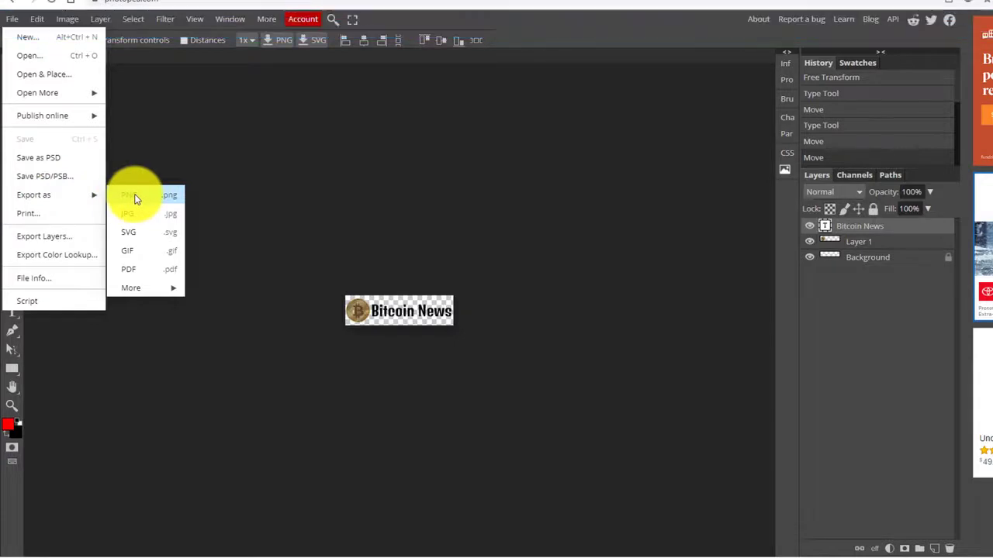
pyautogui.click(132, 194)
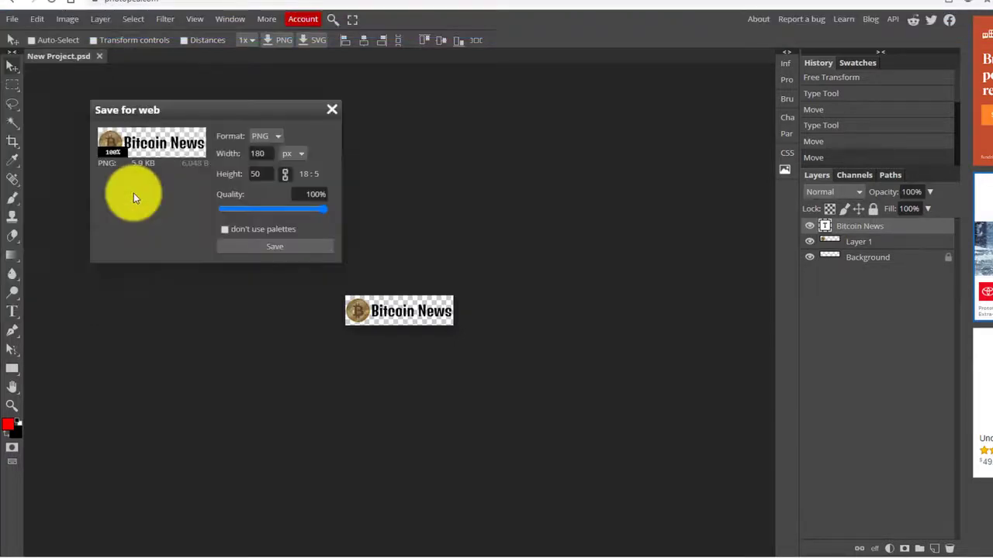
pyautogui.click(272, 247)
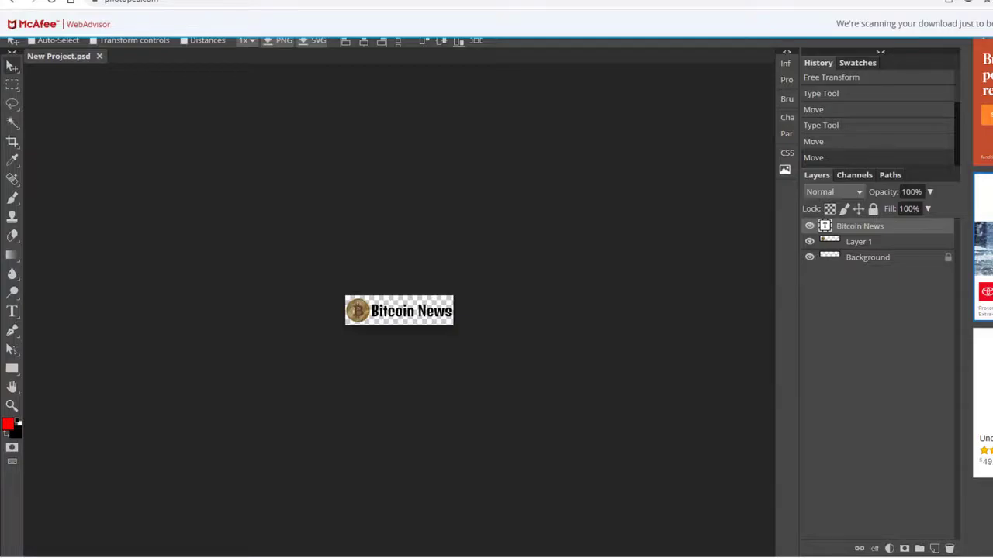
pyautogui.click(20, 2)
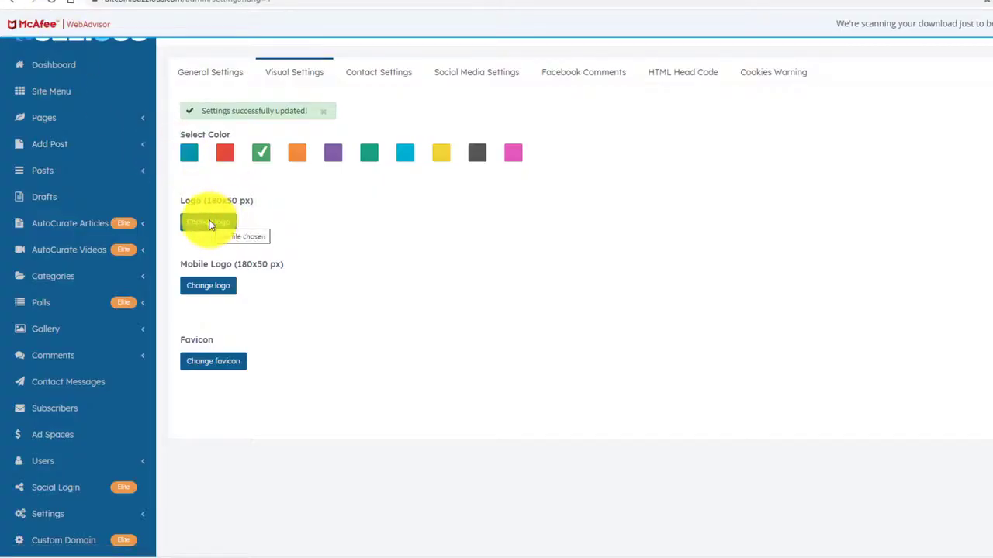
# Upload New Project (5).png as both the Logo and the Mobile Logo, then save.
pyautogui.click(208, 224)
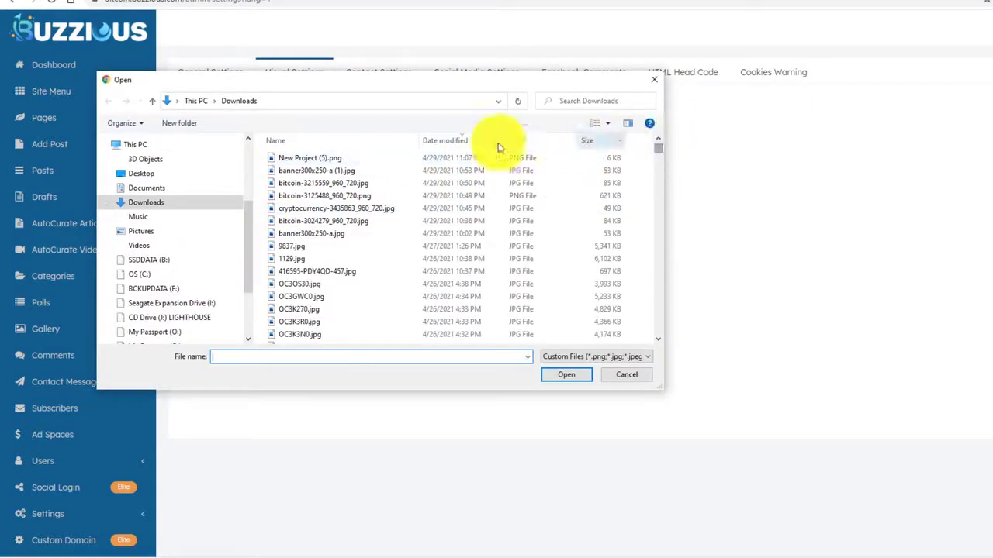
pyautogui.doubleClick(313, 159)
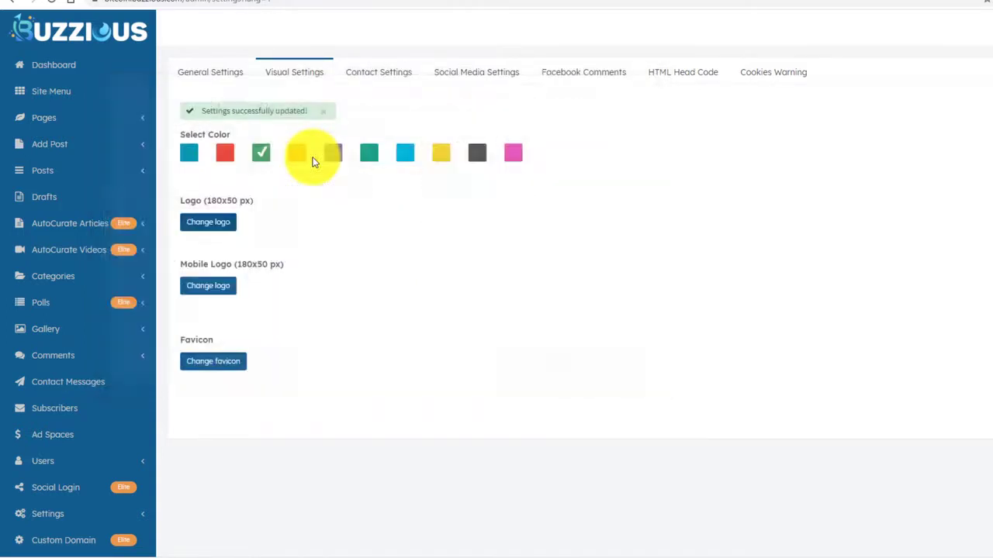
pyautogui.click(207, 298)
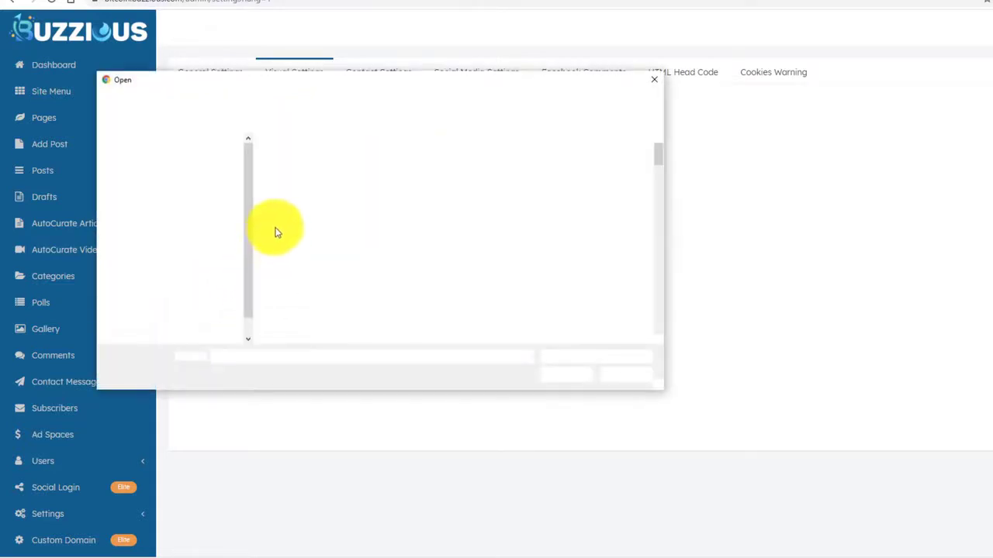
pyautogui.doubleClick(304, 157)
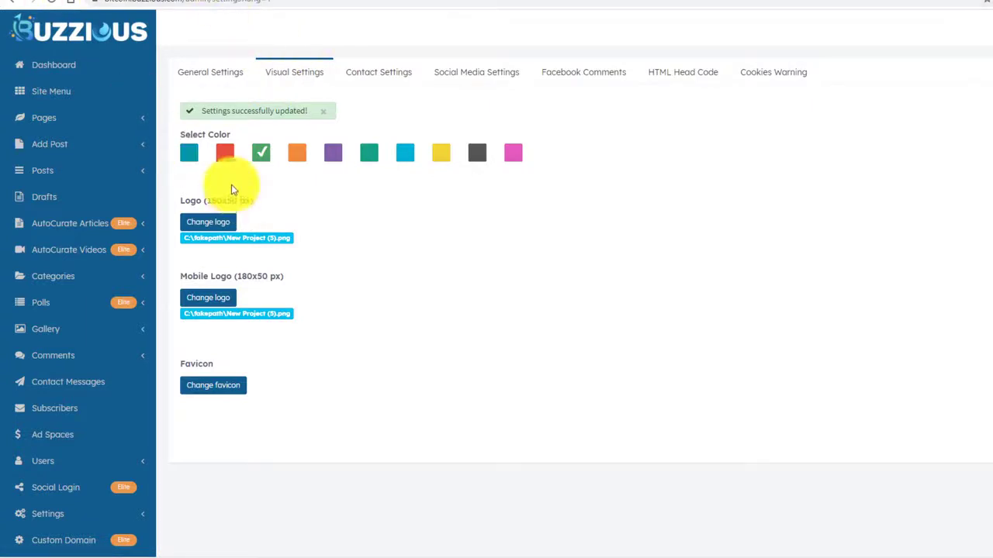
pyautogui.click(227, 390)
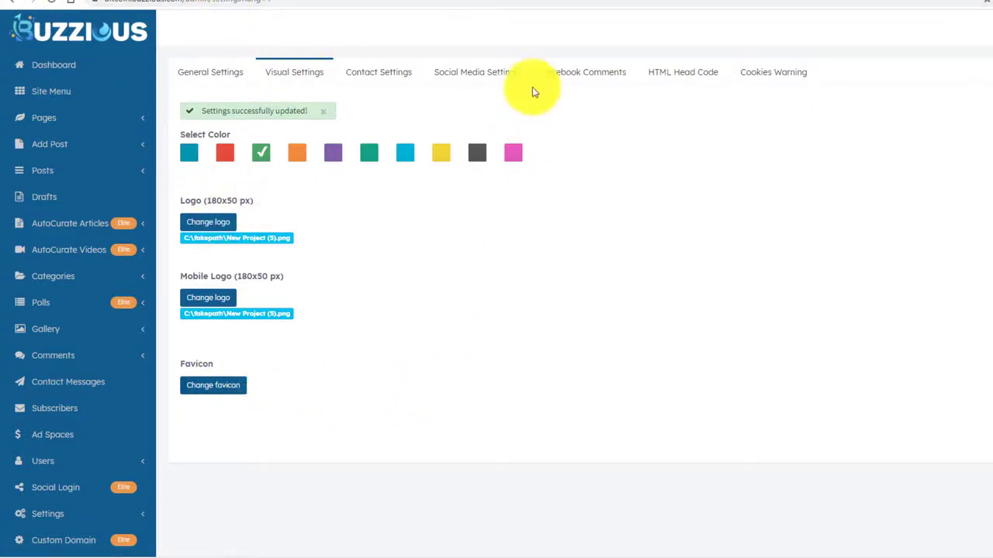
pyautogui.click(672, 1)
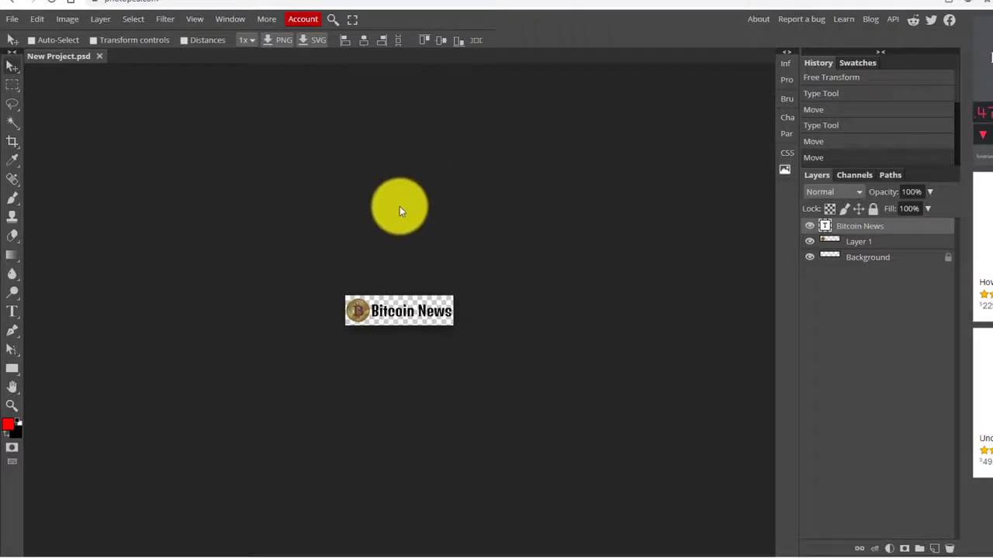
# Crop the Bitcoin News image in two passes until only the gold coin remains.
pyautogui.click(12, 141)
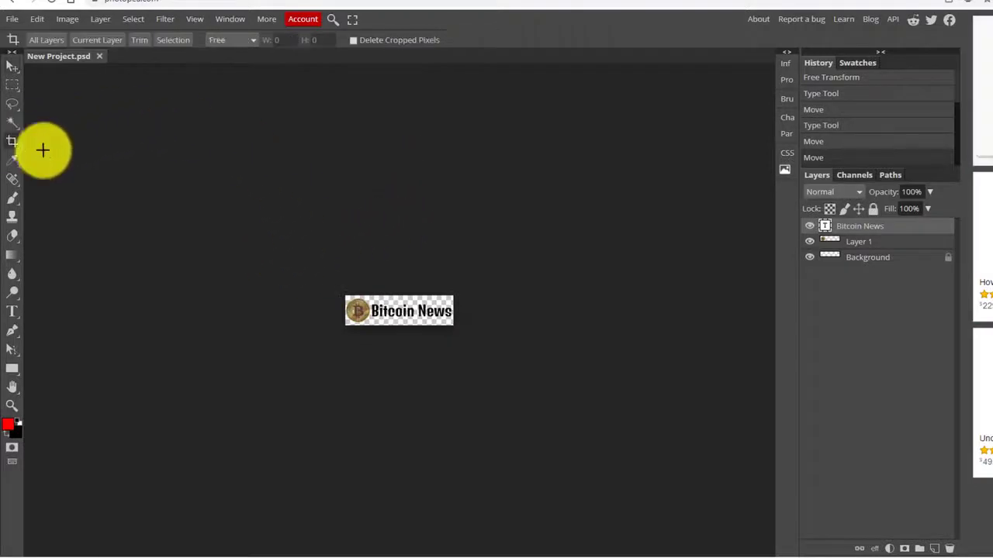
pyautogui.moveTo(336, 278); pyautogui.dragTo(465, 345)
pyautogui.moveTo(337, 278); pyautogui.dragTo(345, 296)
pyautogui.moveTo(465, 344); pyautogui.dragTo(373, 327)
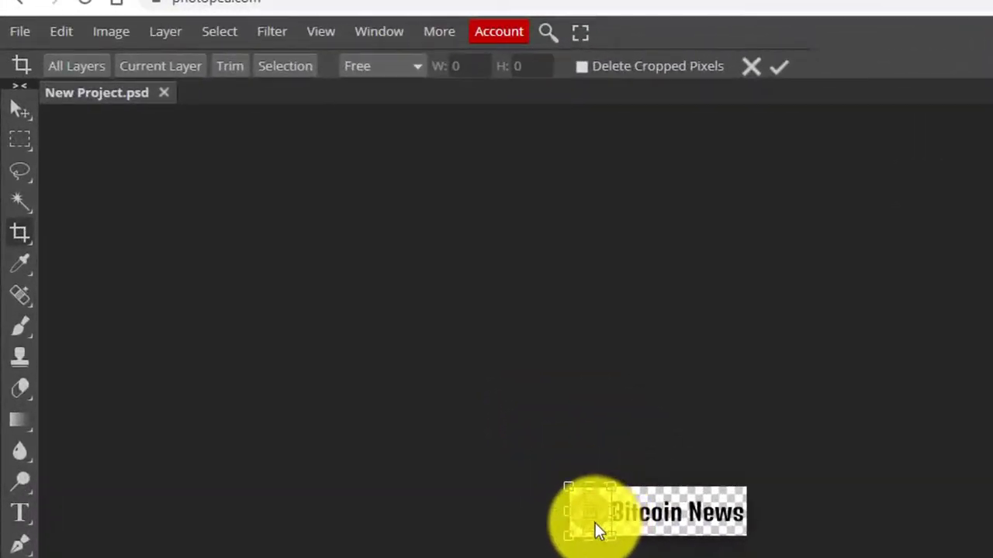
pyautogui.press('Return')
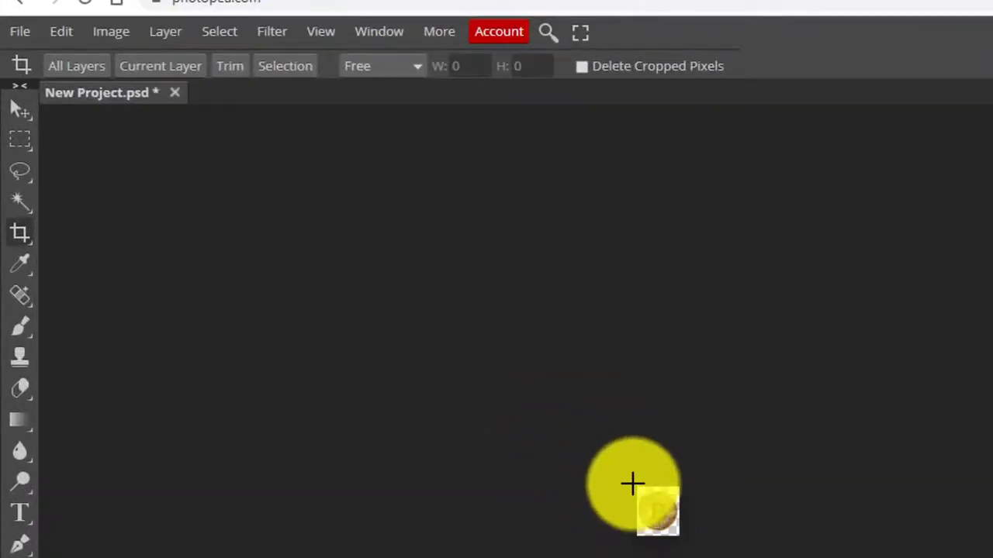
pyautogui.moveTo(632, 486); pyautogui.dragTo(689, 531)
pyautogui.moveTo(688, 512); pyautogui.dragTo(682, 511)
pyautogui.press('Return')
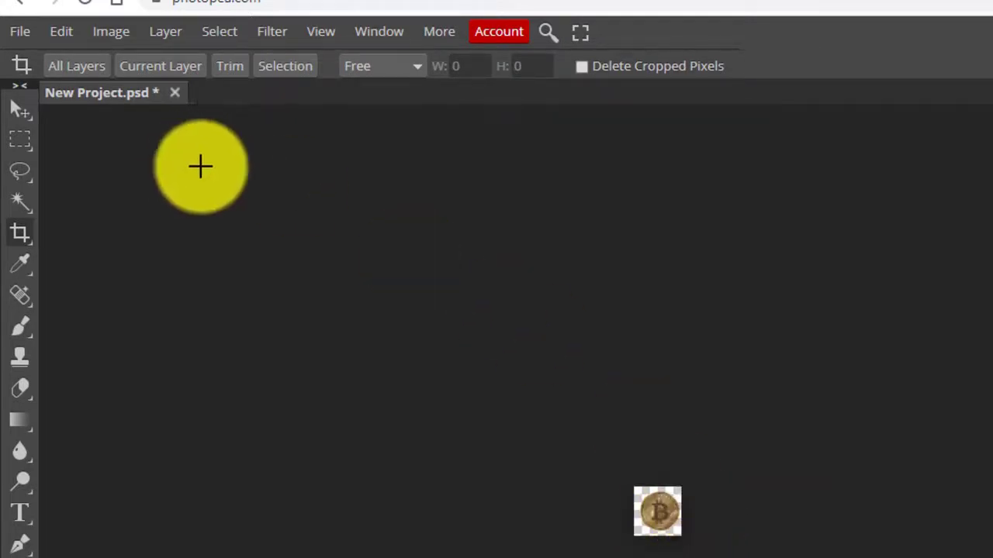
pyautogui.click(22, 111)
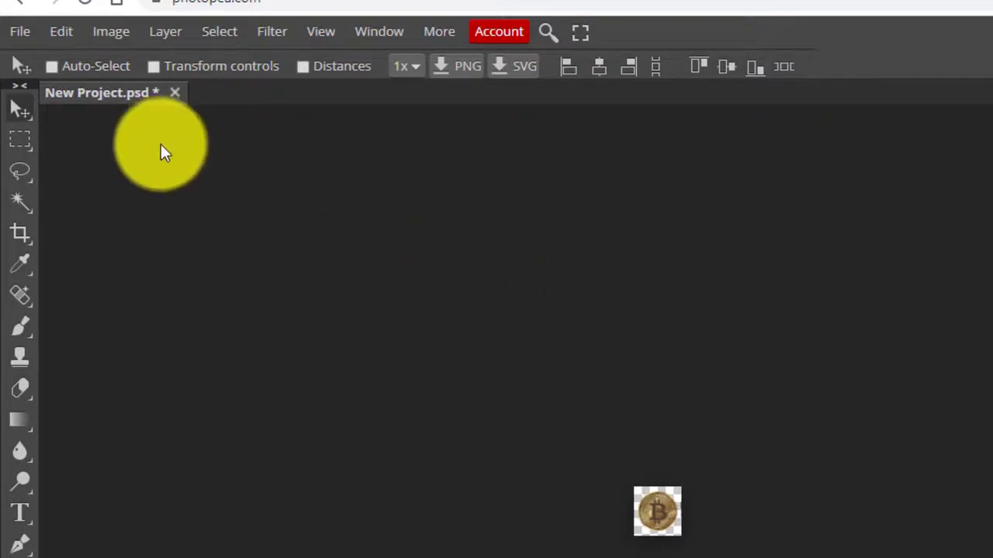
# Open Image Size for the cropped coin and set its width to 16 px.
pyautogui.click(111, 32)
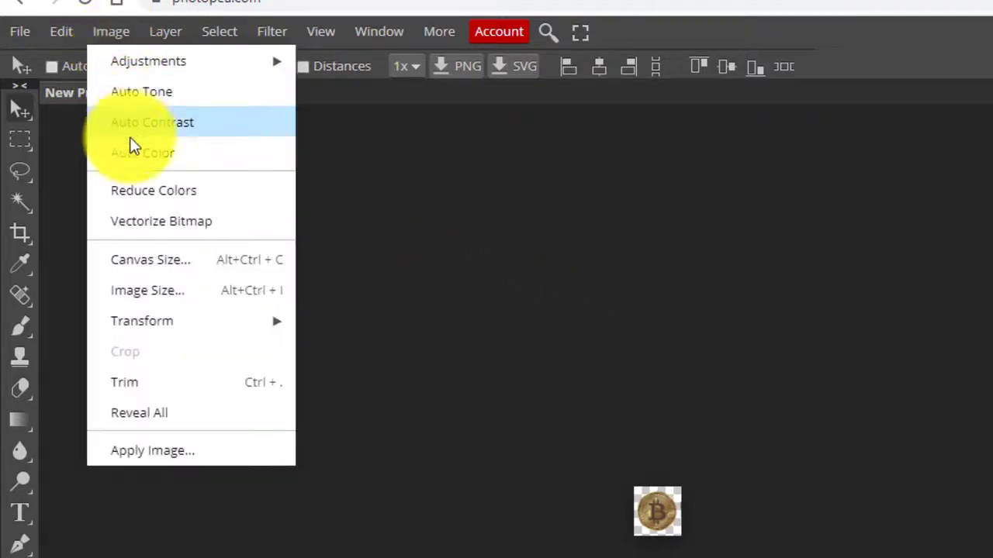
pyautogui.click(157, 287)
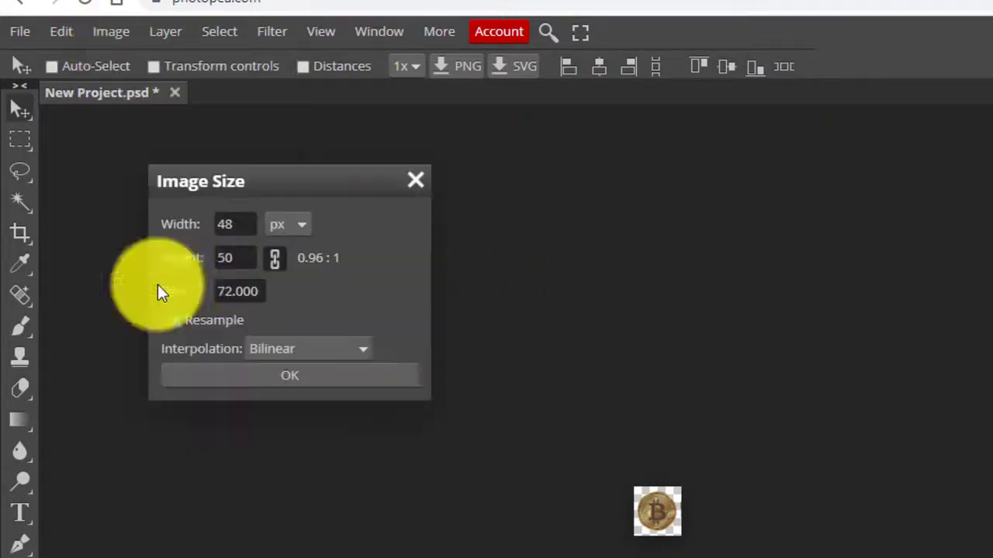
pyautogui.click(243, 229)
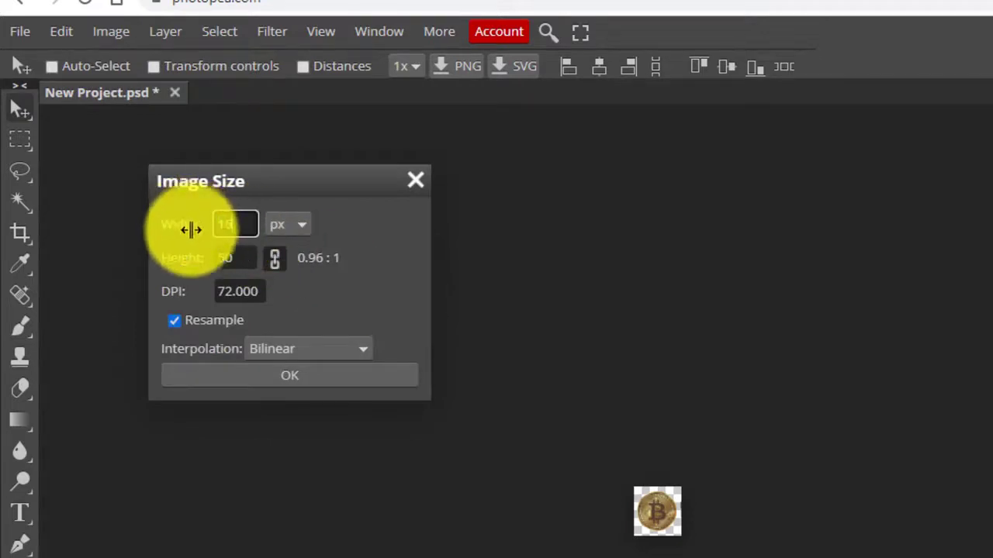
pyautogui.write('16')
pyautogui.click(241, 259)
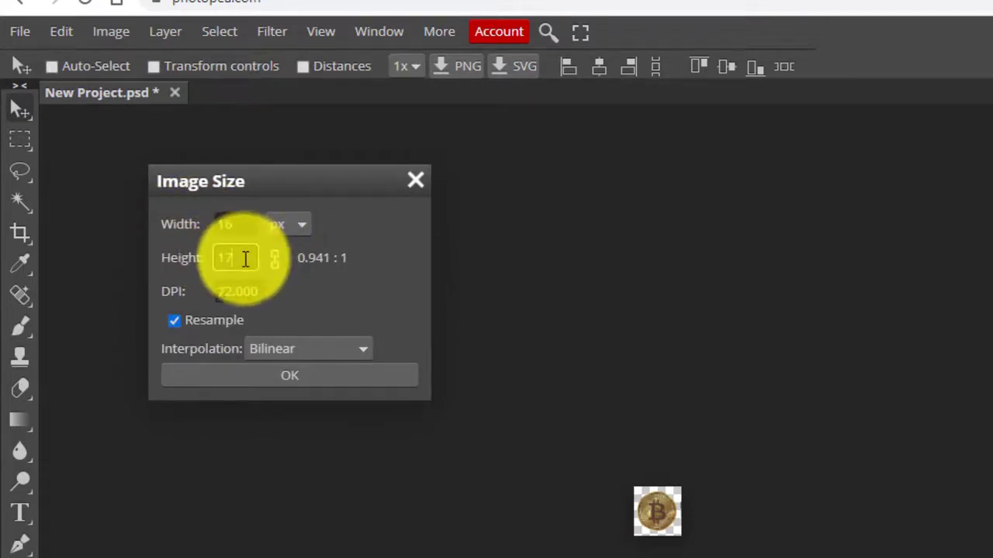
# Resize the coin to 16×16 px and export it as a PNG file.
pyautogui.write('1')
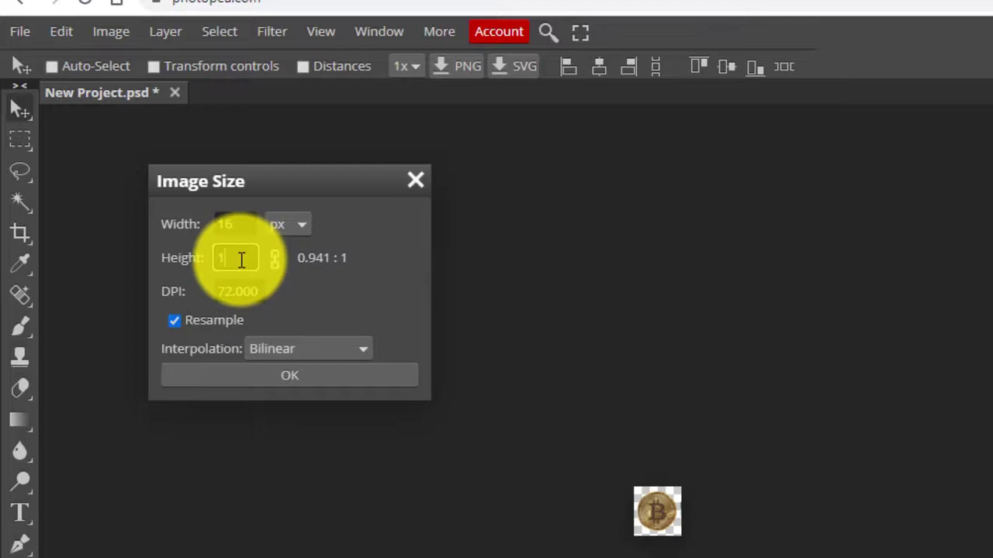
pyautogui.write('6')
pyautogui.click(289, 373)
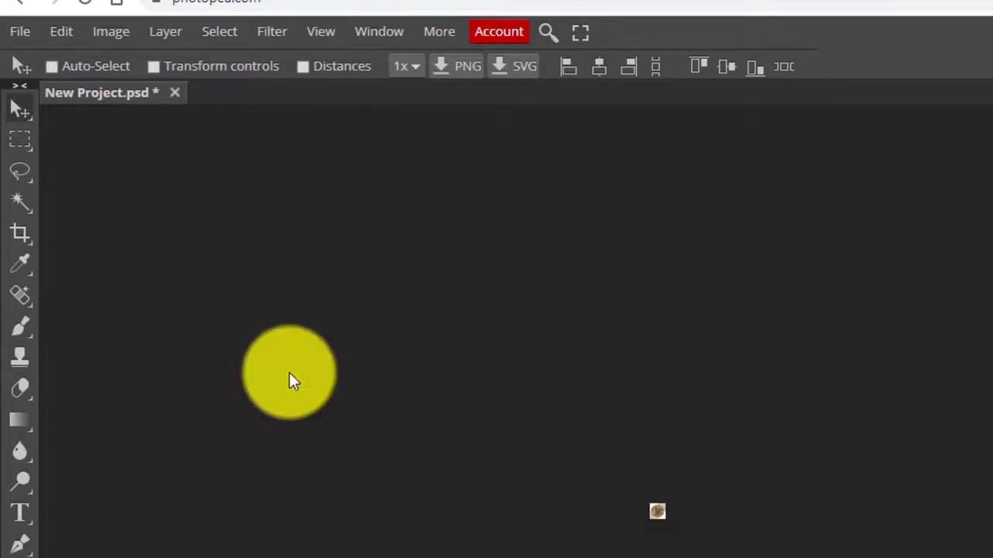
pyautogui.click(19, 33)
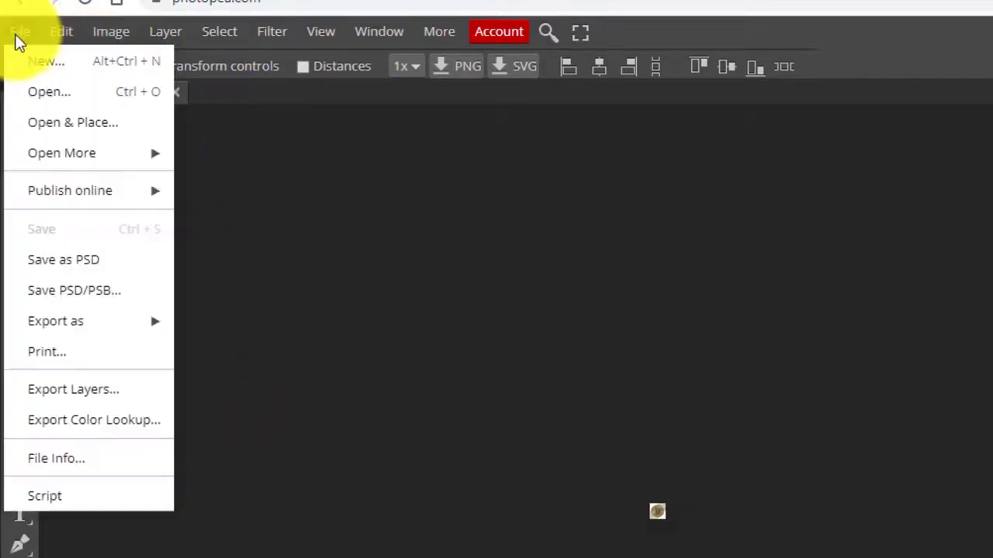
pyautogui.moveTo(111, 322)
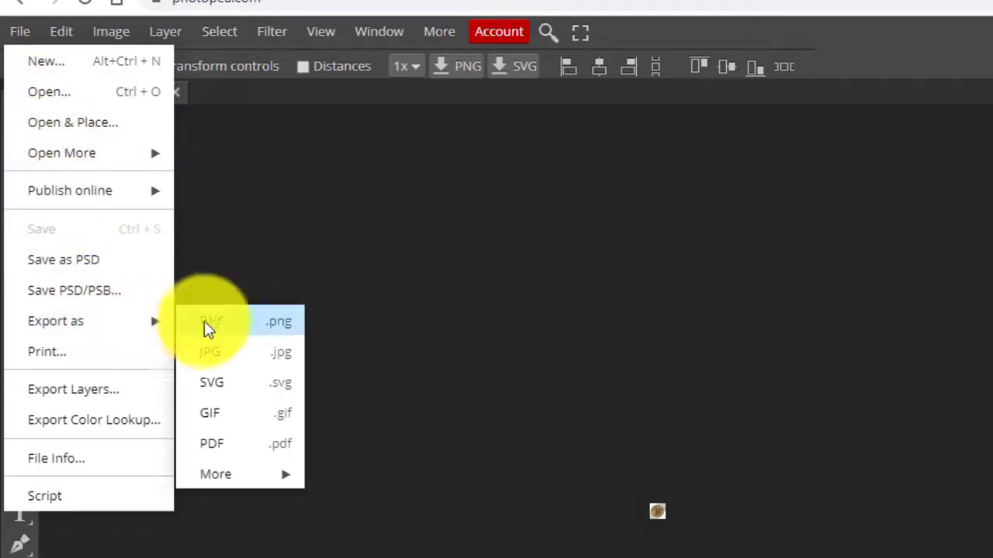
pyautogui.click(210, 318)
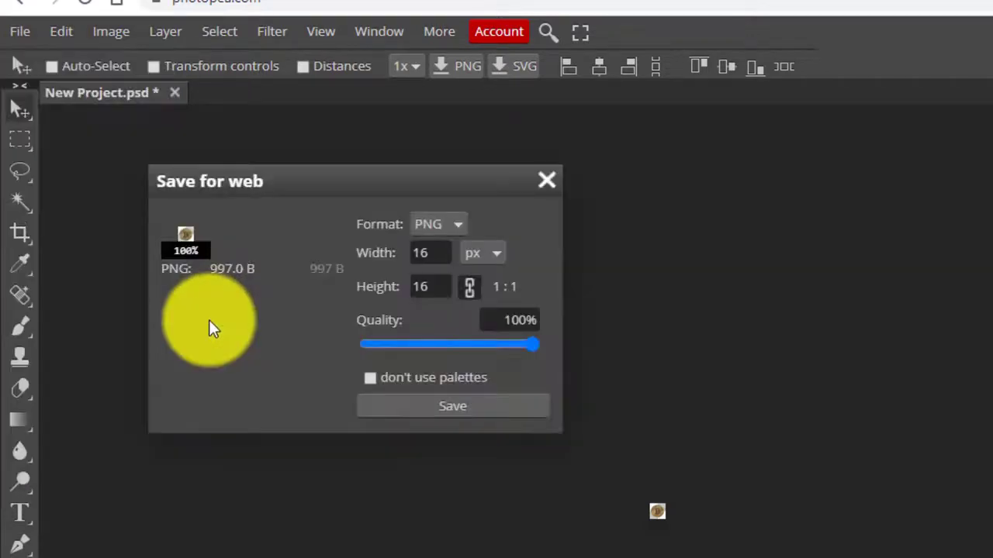
pyautogui.click(485, 404)
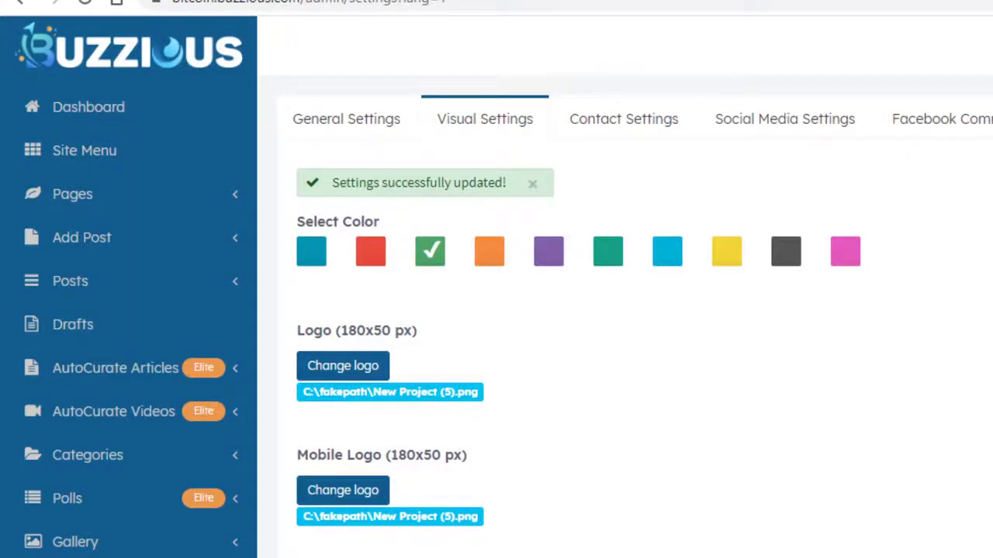
# Upload the exported coin PNG as the site favicon and view it on the live site.
pyautogui.click(182, 381)
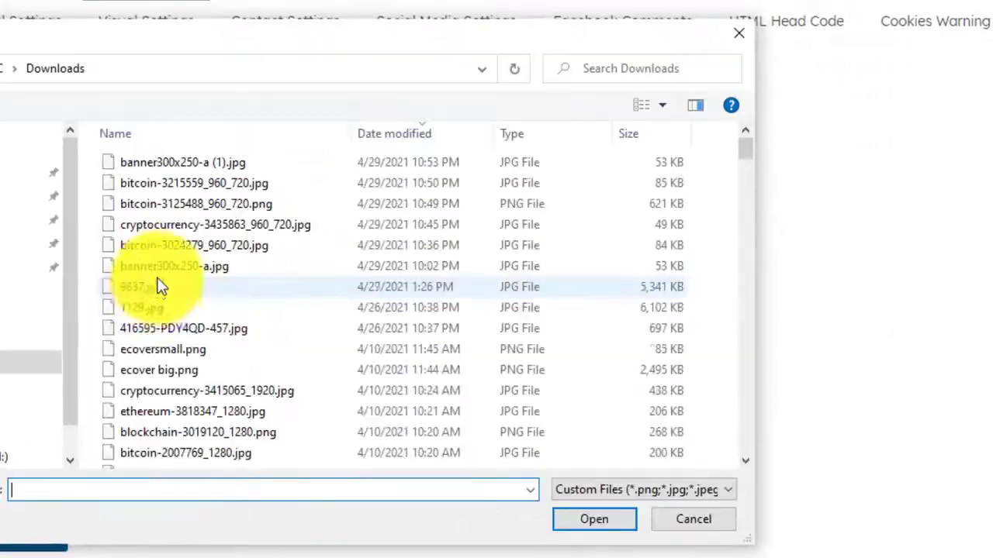
pyautogui.doubleClick(177, 161)
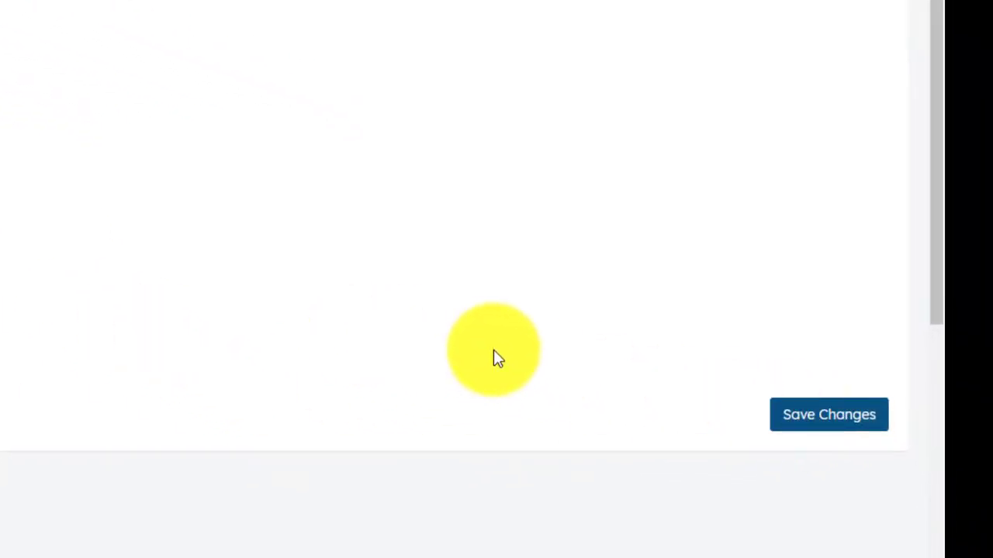
pyautogui.click(120, 7)
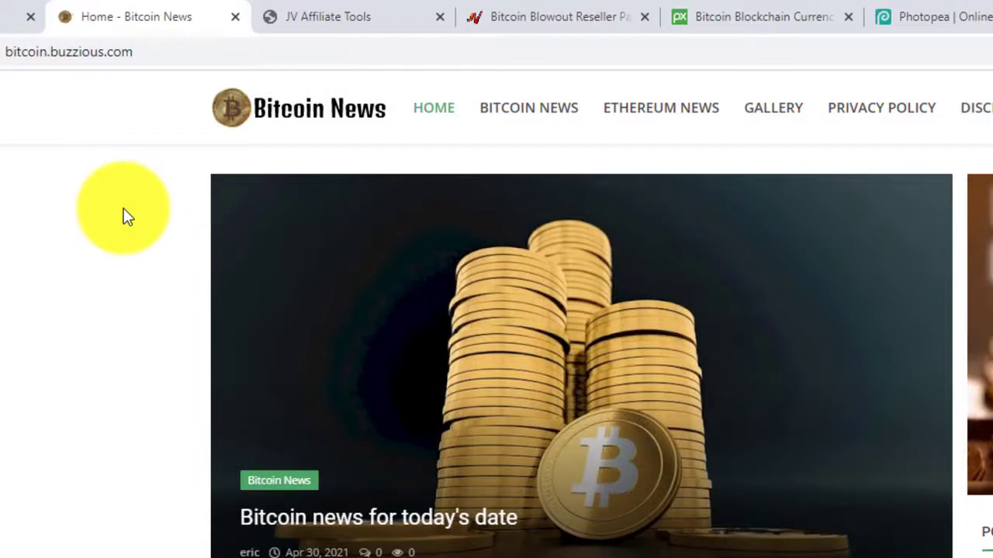
# Back in the admin, open the Contact Settings section.
pyautogui.hotkey('ctrl', 'shift', 'Tab')
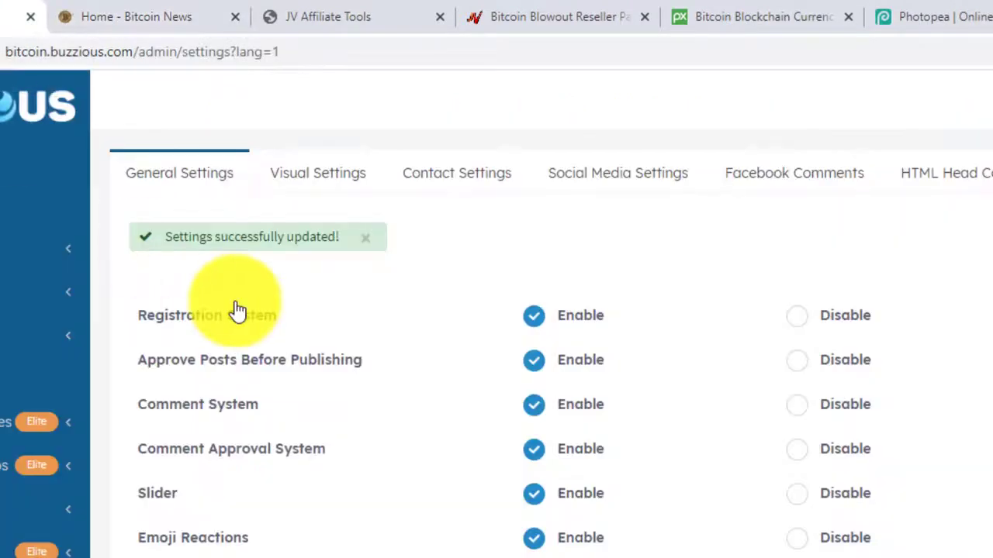
pyautogui.click(332, 180)
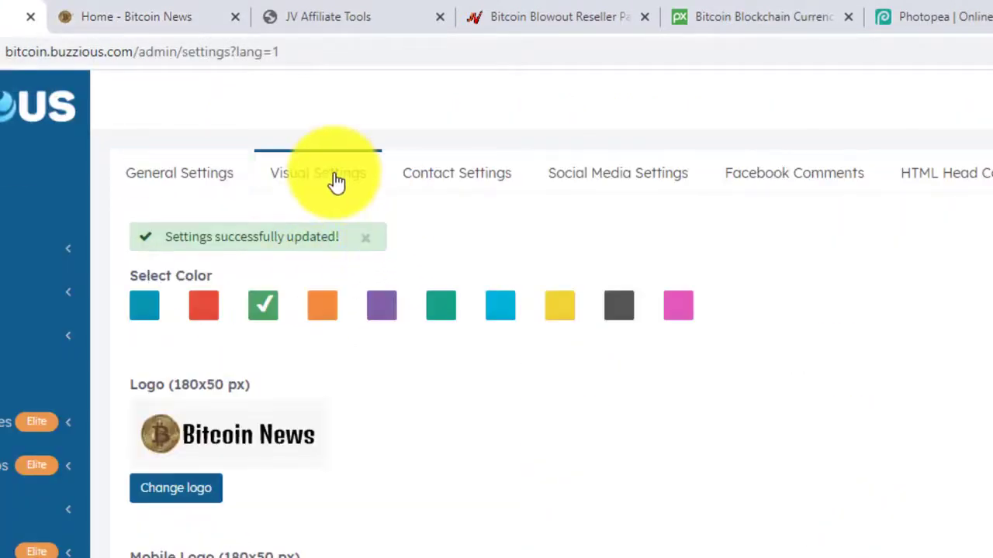
pyautogui.click(454, 178)
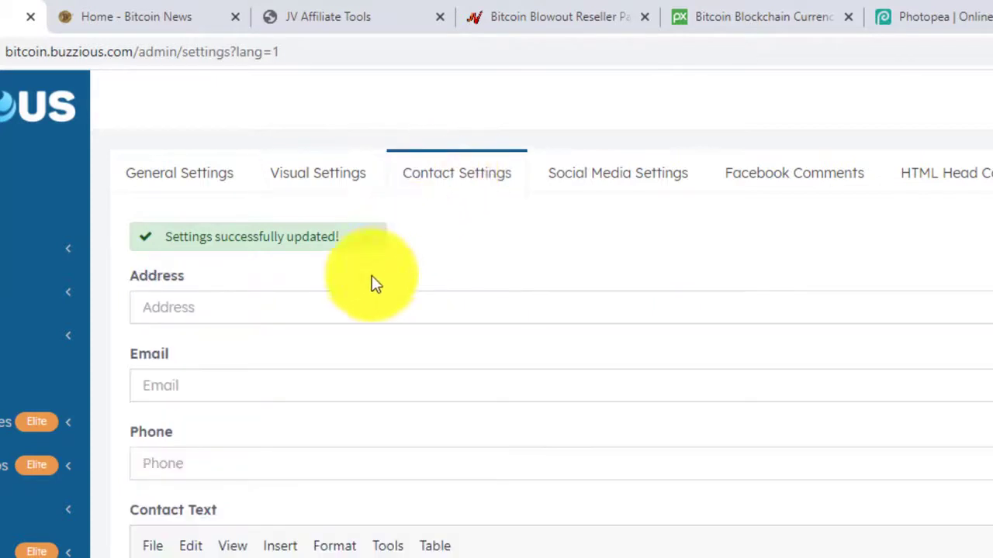
# Fill in the site's street address, contact e-mail, phone number and contact text.
pyautogui.click(319, 307)
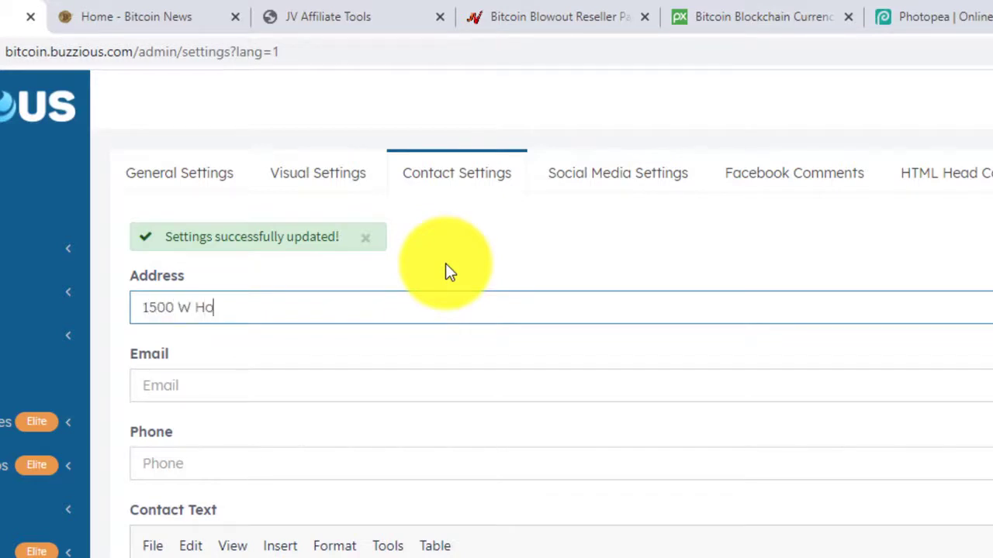
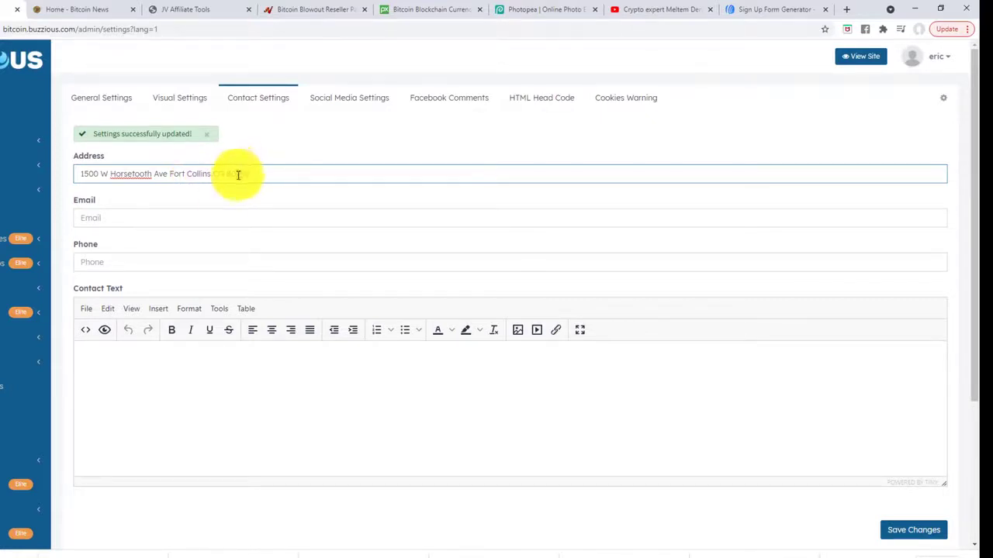
pyautogui.click(174, 218)
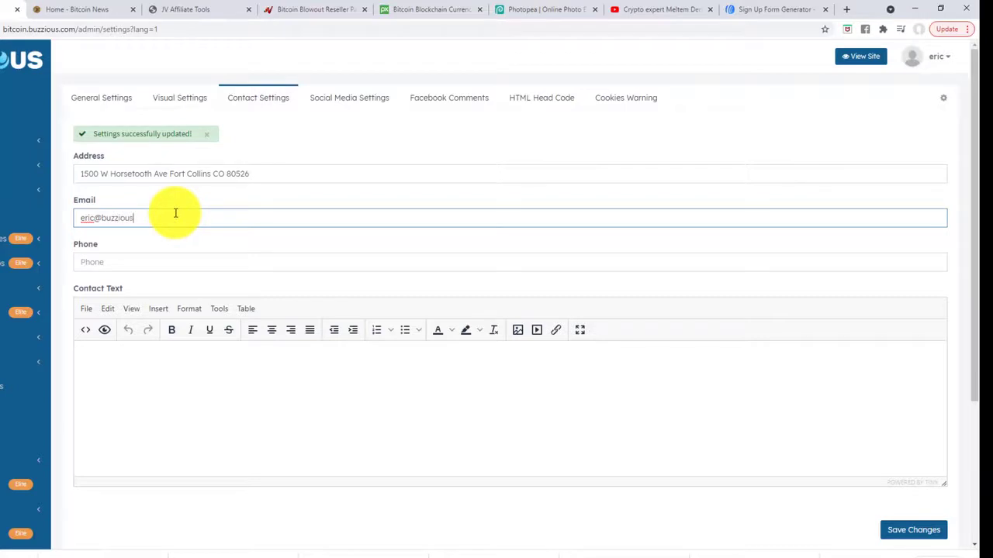
pyautogui.click(133, 262)
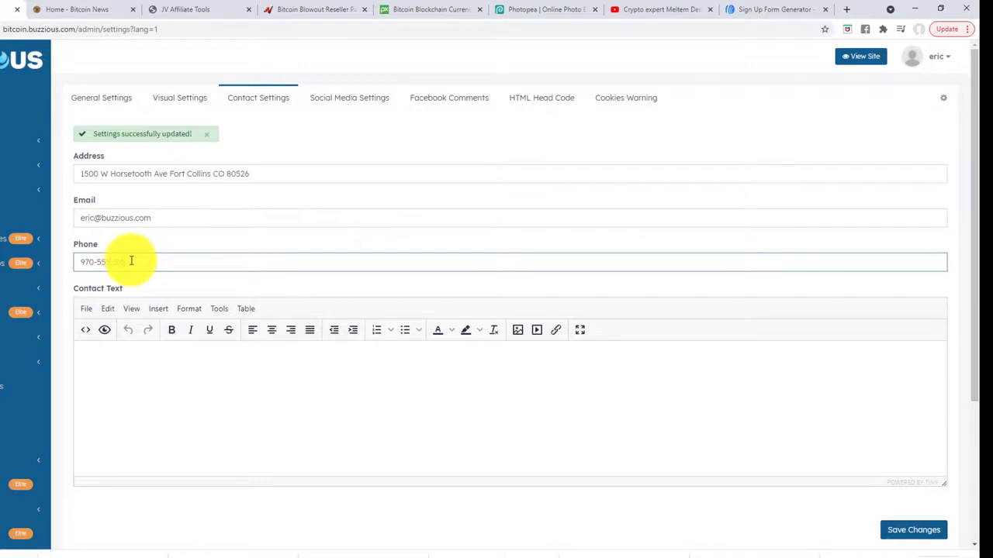
pyautogui.click(158, 373)
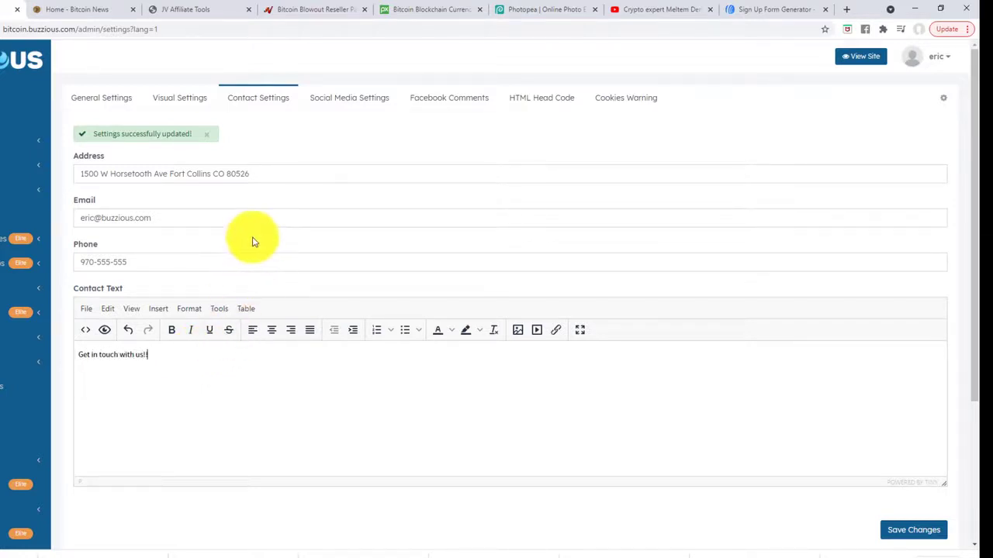
# Save the updated contact settings.
pyautogui.scroll(-2, 248, 259)
pyautogui.scroll(1, 249, 260)
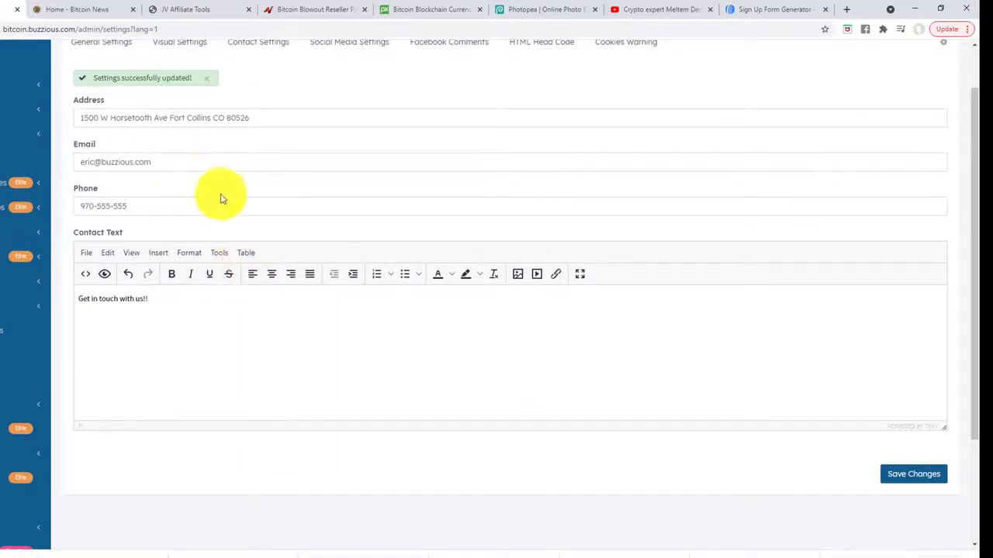
pyautogui.scroll(1, 225, 194)
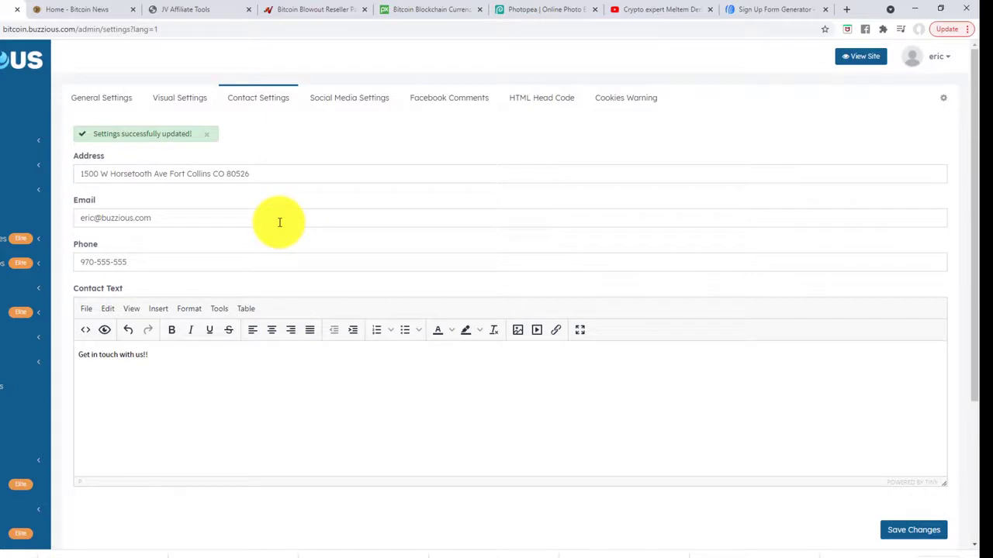
pyautogui.scroll(-2, 282, 241)
pyautogui.scroll(2, 295, 229)
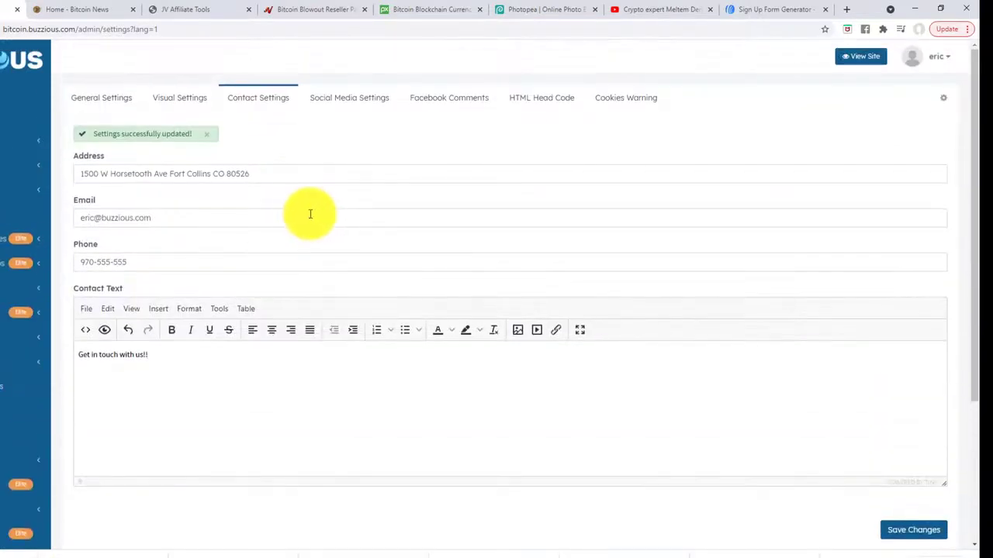
pyautogui.click(911, 530)
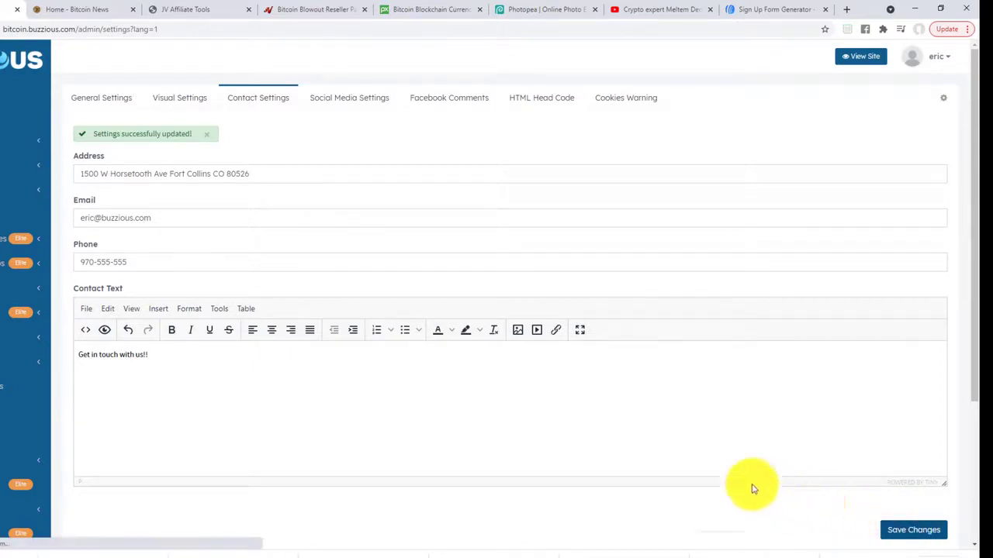
pyautogui.click(85, 9)
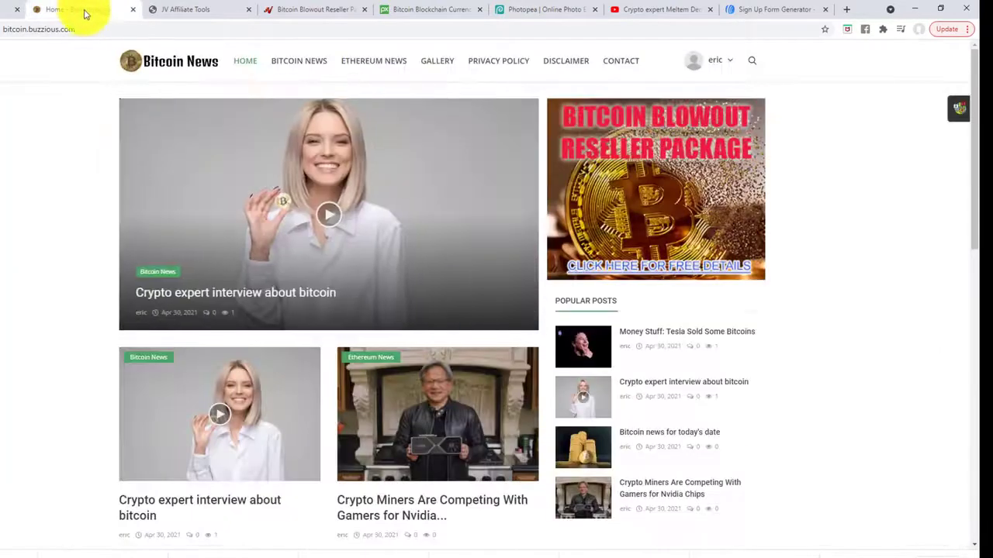
# Open the live Contact page and highlight the phone, e-mail and address lines.
pyautogui.click(625, 61)
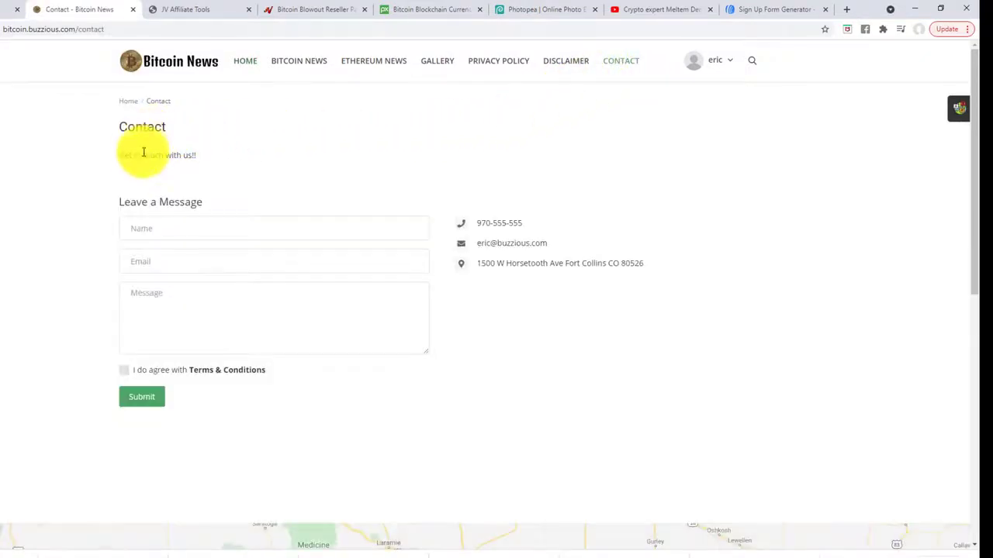
pyautogui.click(183, 228)
pyautogui.click(200, 198)
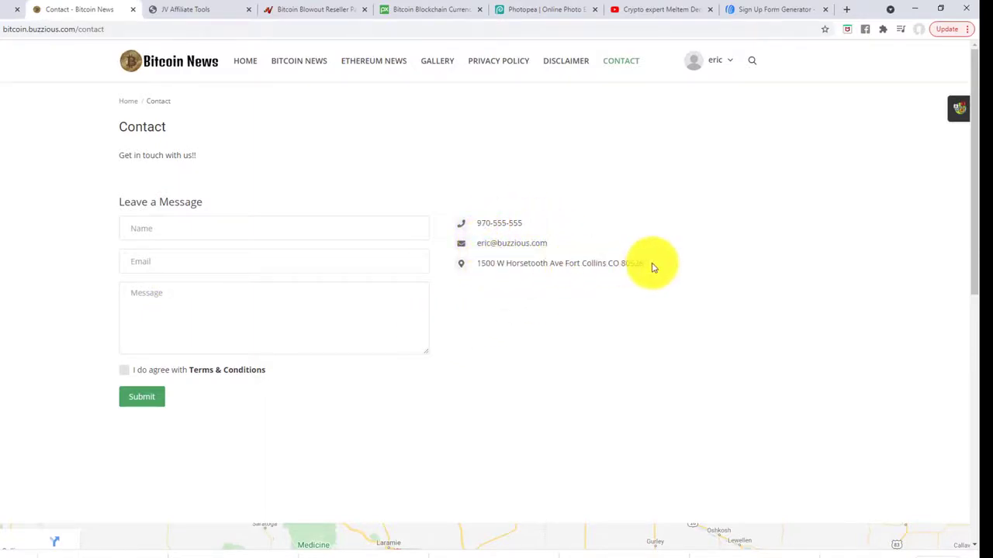
pyautogui.moveTo(654, 268); pyautogui.dragTo(489, 206)
pyautogui.click(481, 200)
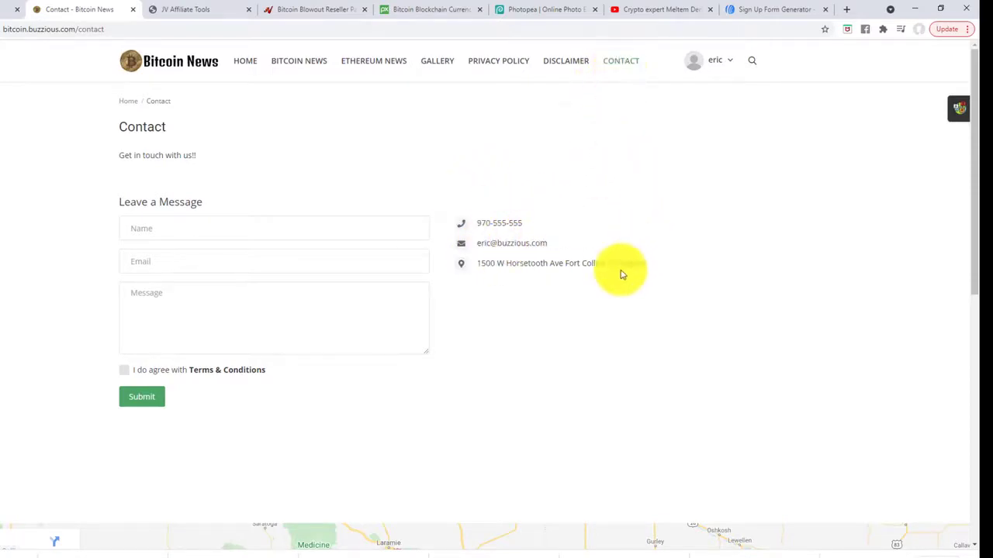
# Scroll down to the map and footer and back up on the Contact page.
pyautogui.scroll(-3, 616, 270)
pyautogui.scroll(-4, 587, 245)
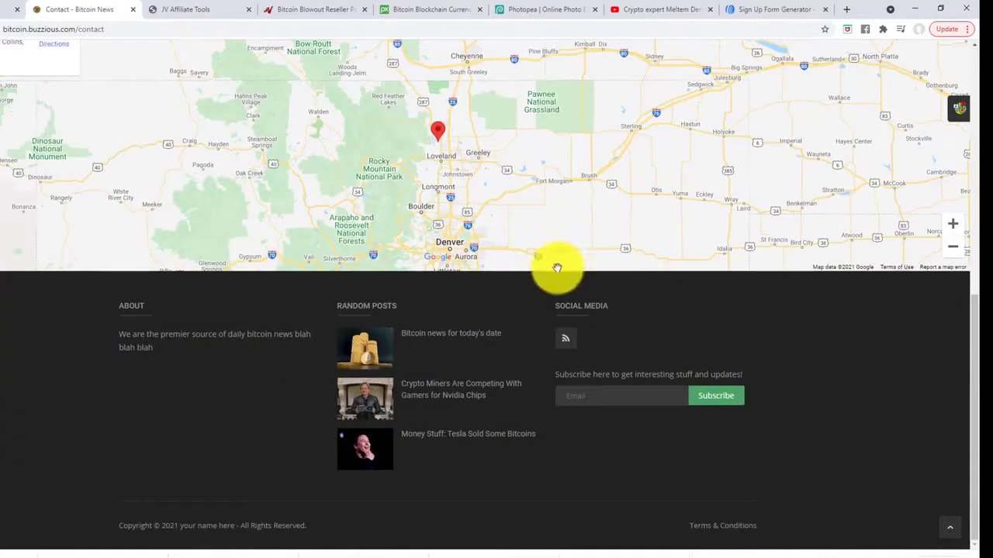
pyautogui.scroll(3, 556, 263)
pyautogui.scroll(4, 556, 170)
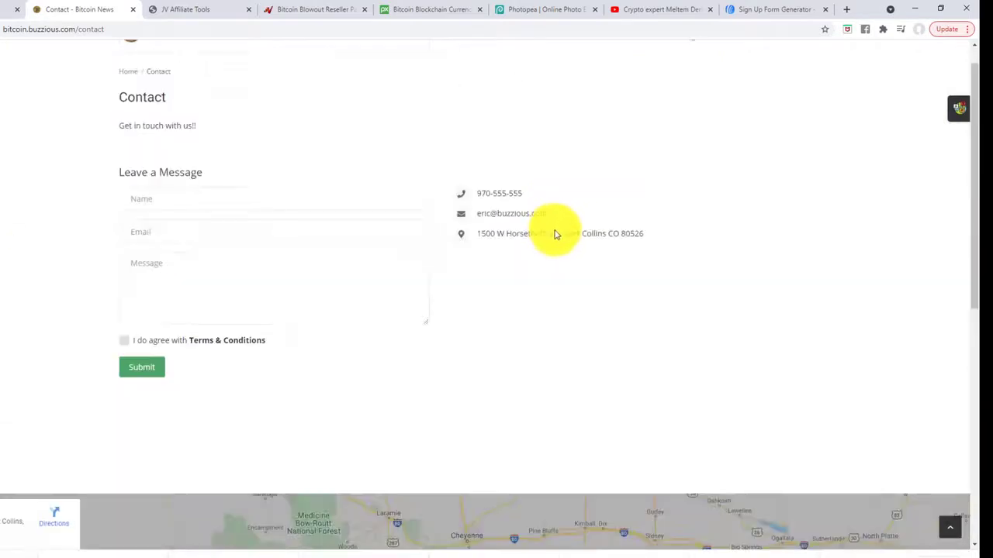
pyautogui.scroll(-5, 527, 236)
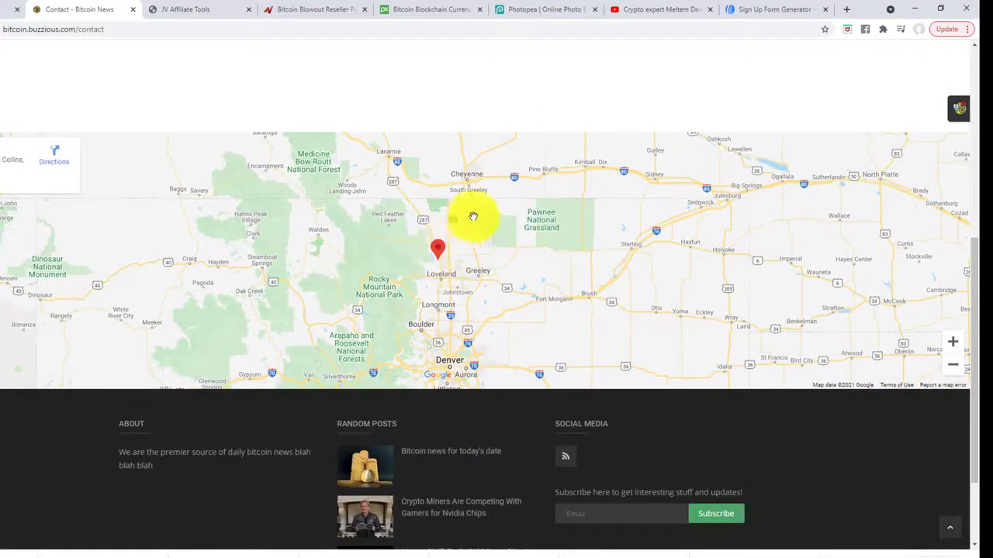
pyautogui.scroll(5, 504, 249)
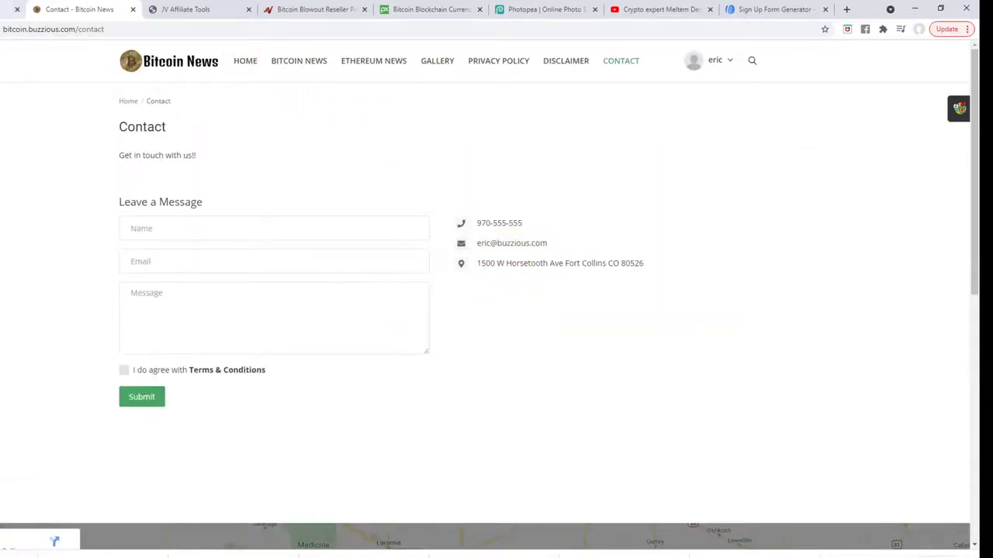
pyautogui.click(11, 9)
pyautogui.click(342, 100)
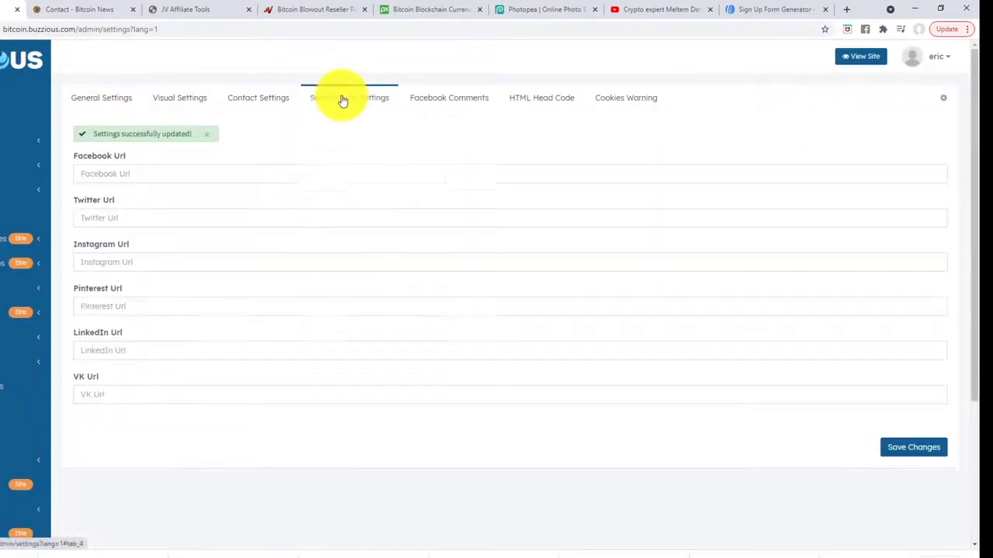
pyautogui.click(174, 170)
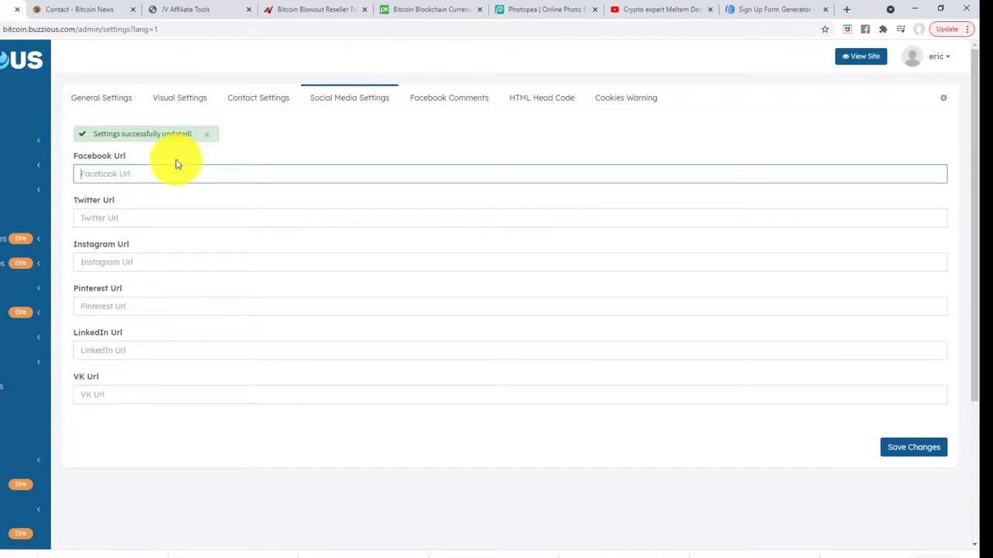
pyautogui.write('https://fb.com/ericstips')
# Build the Twitter URL from the copied Facebook prefix and save both links.
pyautogui.click(133, 216)
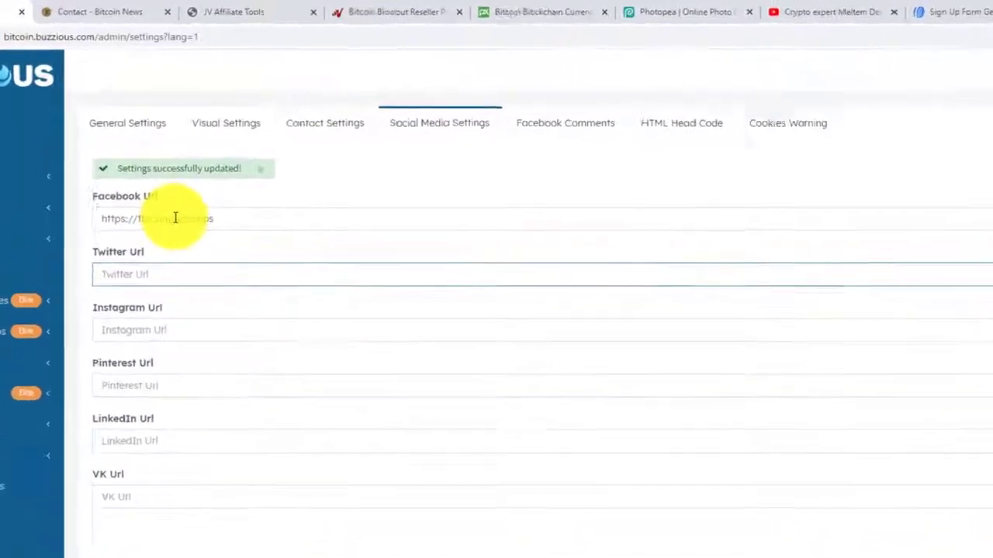
pyautogui.moveTo(176, 218); pyautogui.dragTo(88, 216)
pyautogui.hotkey('ctrl', 'c')
pyautogui.click(114, 275)
pyautogui.hotkey('ctrl', 'v')
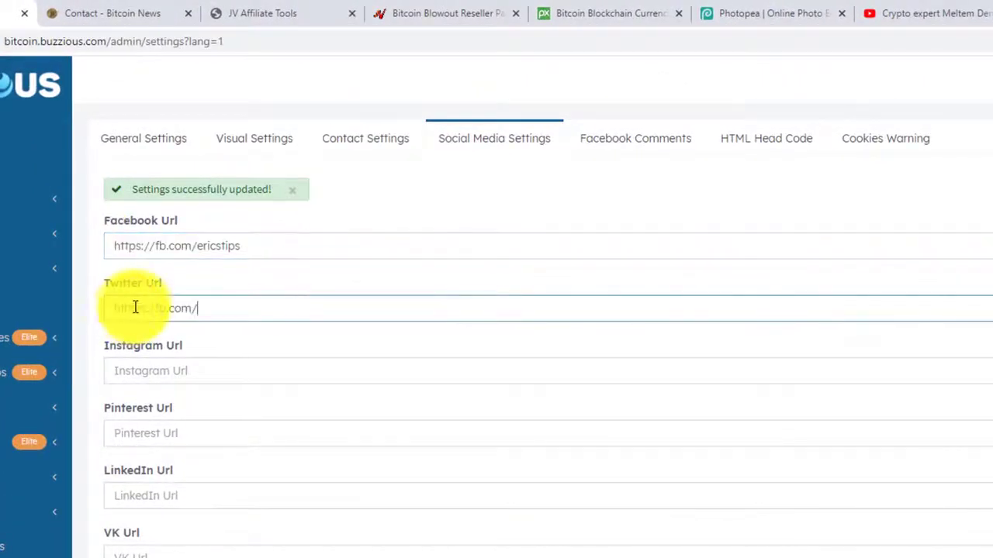
pyautogui.click(165, 307)
pyautogui.press('BackSpace')
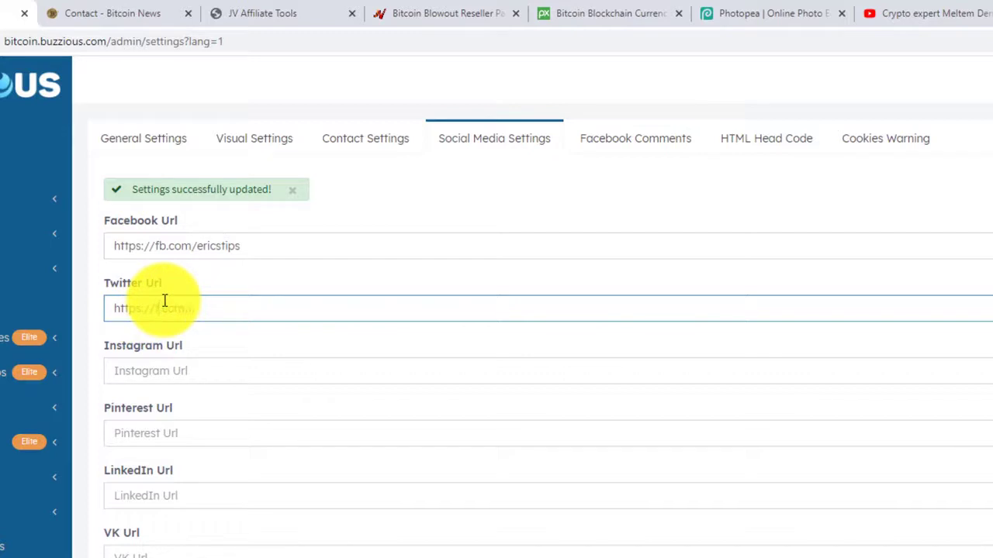
pyautogui.write('twitter.com/ericstips')
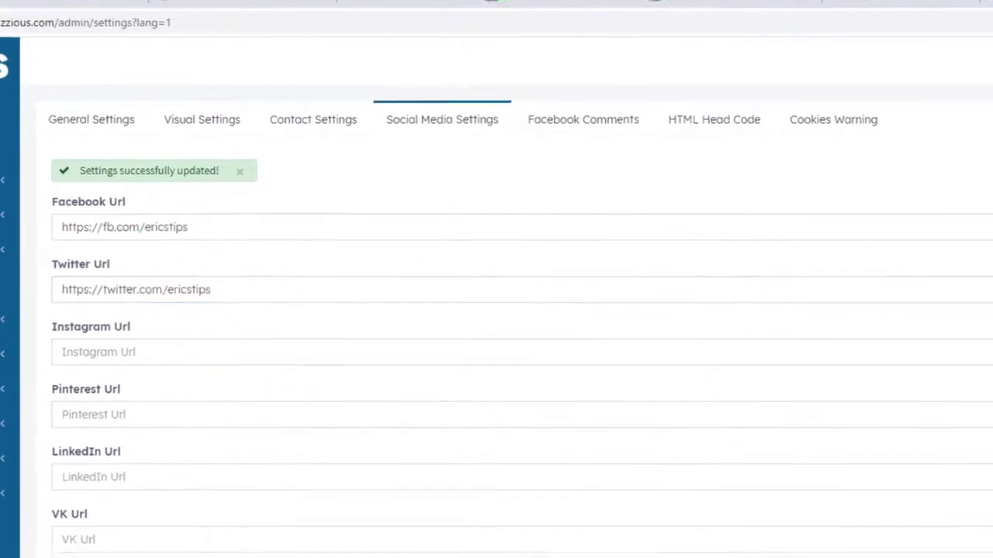
pyautogui.scroll(-10, 497, 349)
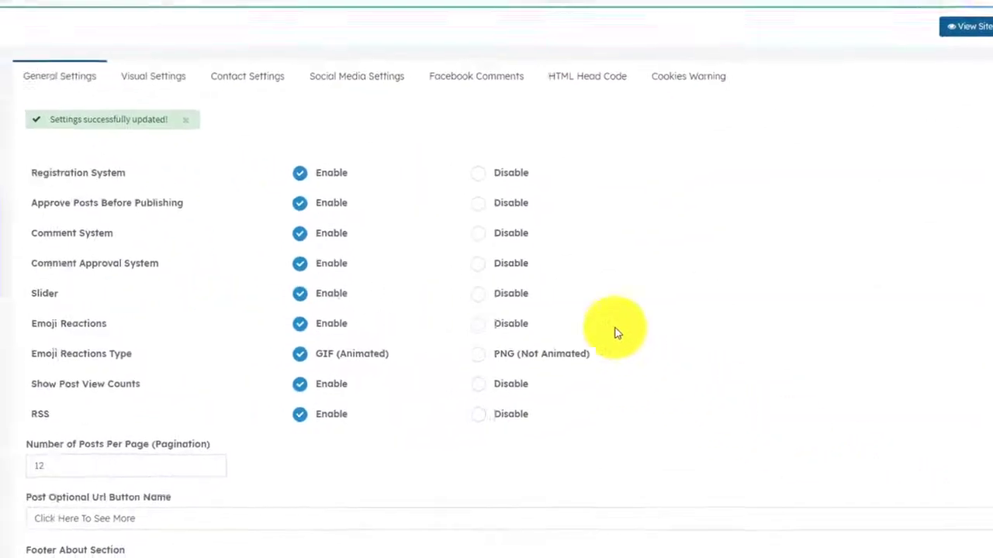
pyautogui.click(163, 16)
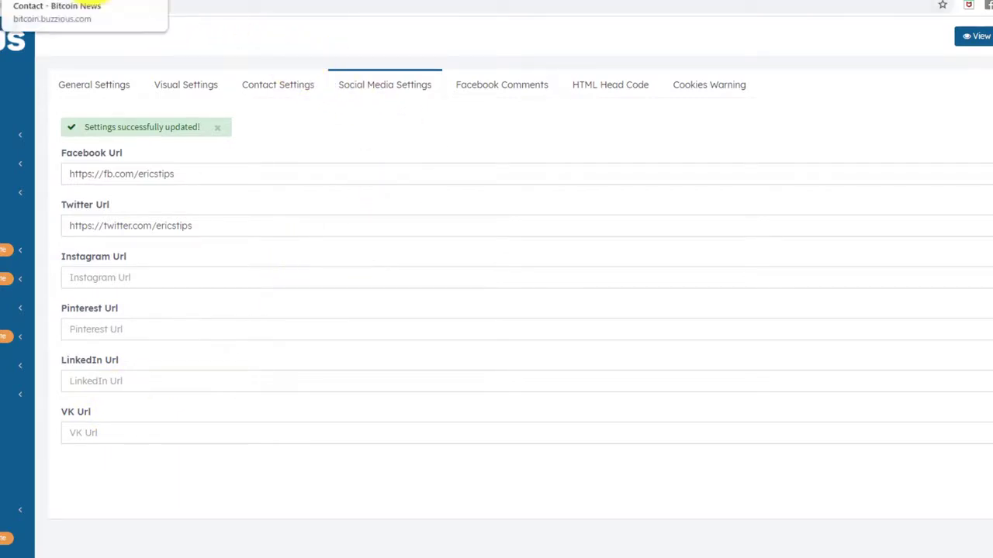
pyautogui.click(116, 0)
# Confirm the homepage footer shows Facebook and Twitter icons, then open Facebook Comments settings.
pyautogui.click(179, 48)
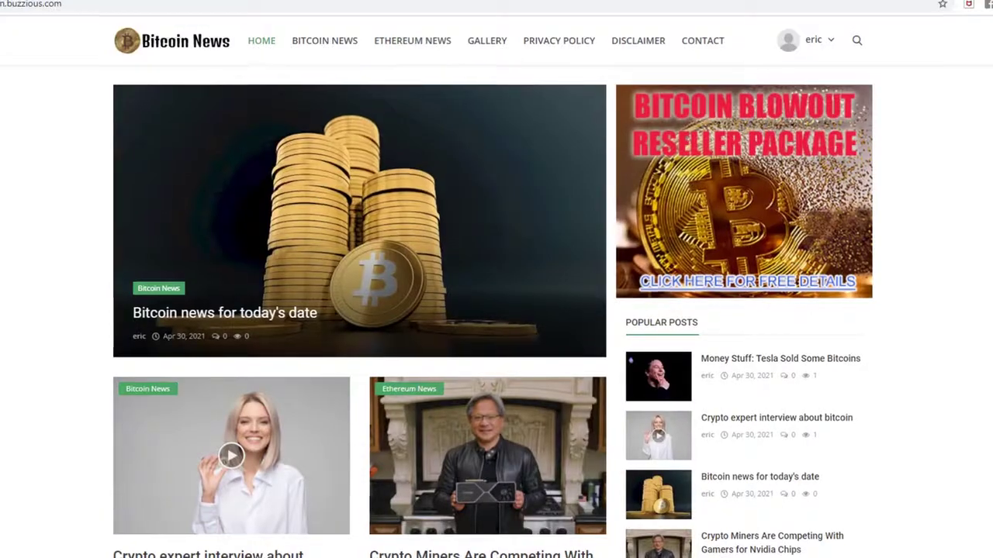
pyautogui.scroll(-15, 496, 310)
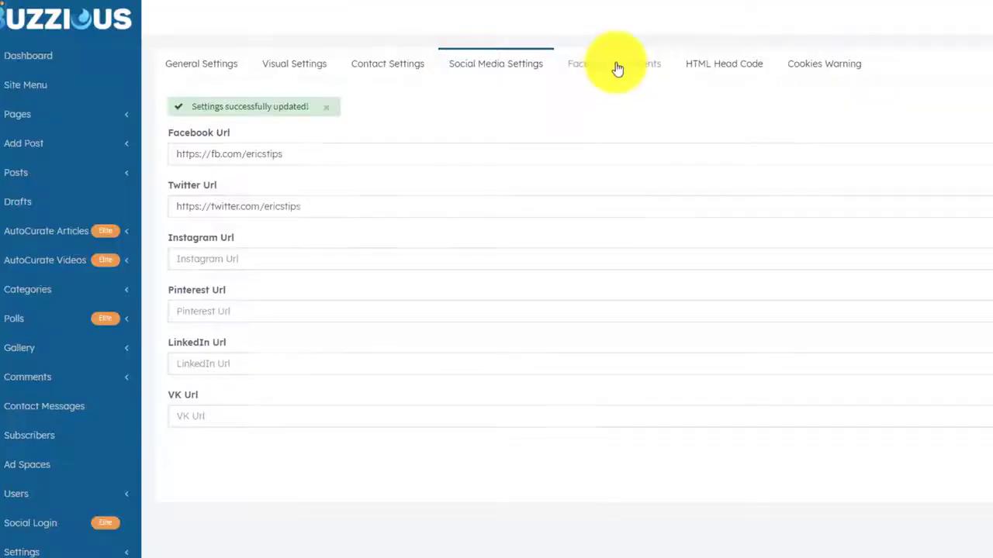
pyautogui.click(617, 66)
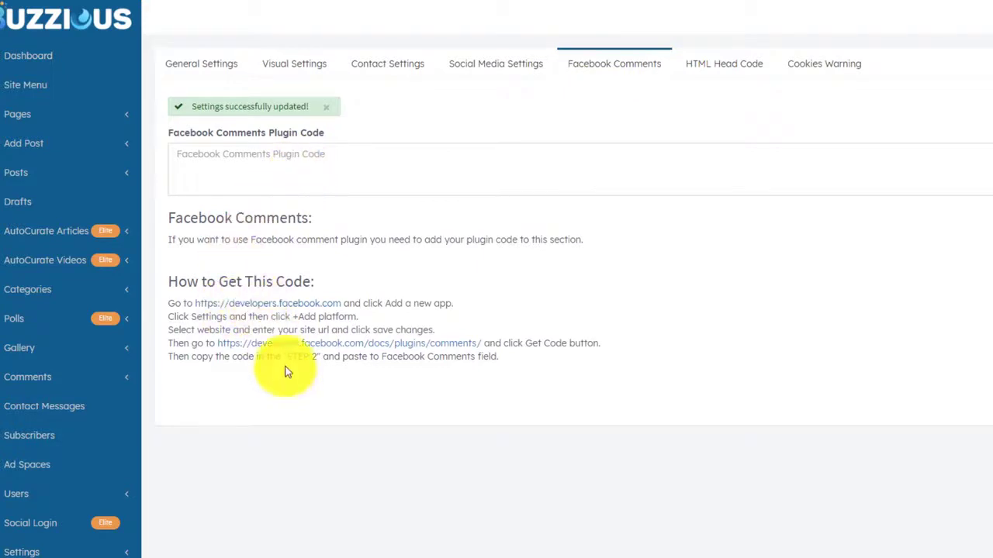
# Inspect the empty HTML Head Code field, then return to the top of the Bitcoin News homepage.
pyautogui.click(719, 71)
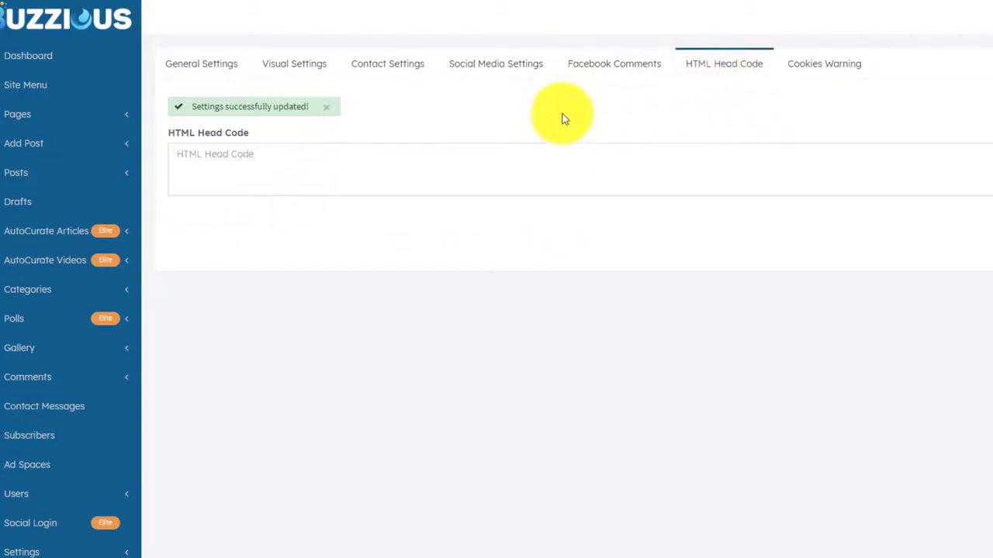
pyautogui.click(363, 144)
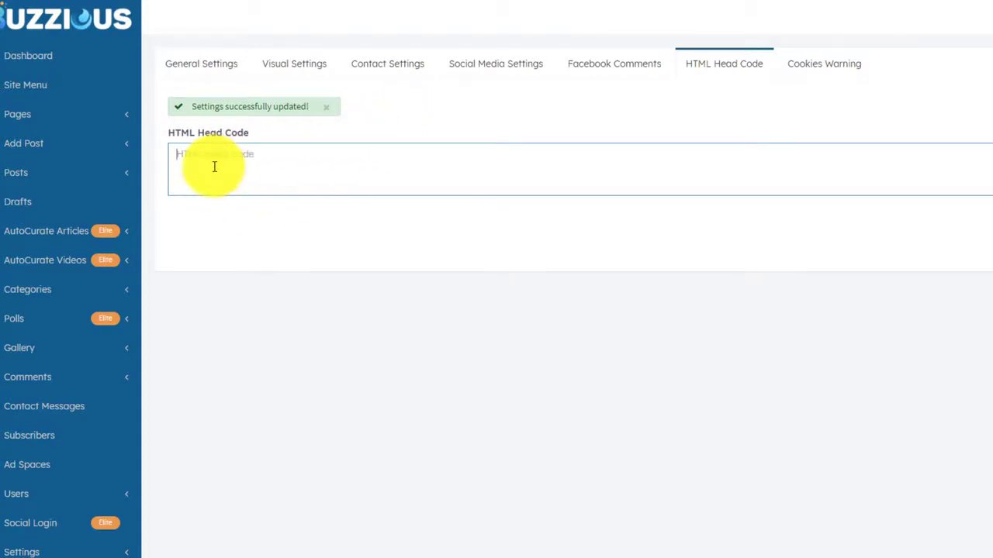
pyautogui.click(378, 153)
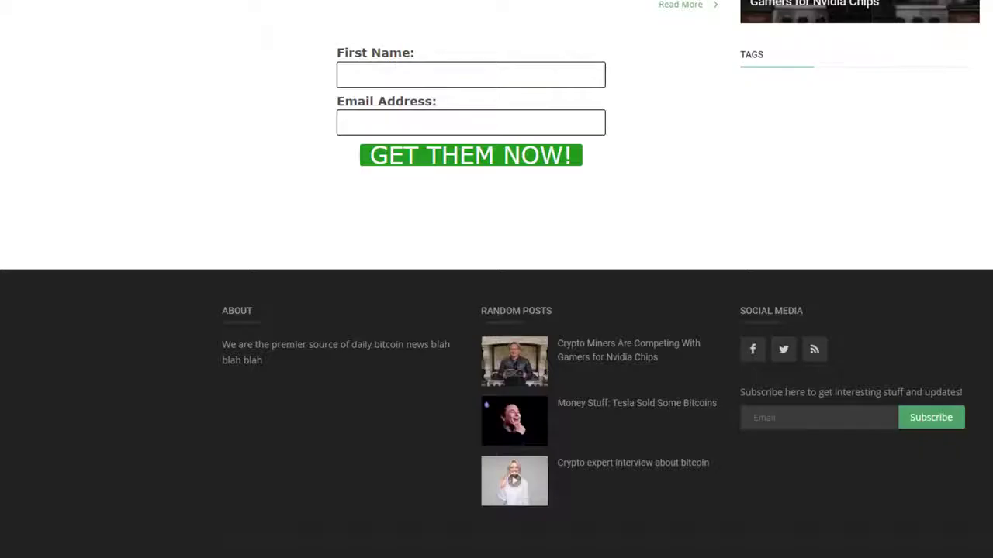
pyautogui.scroll(15, 302, 186)
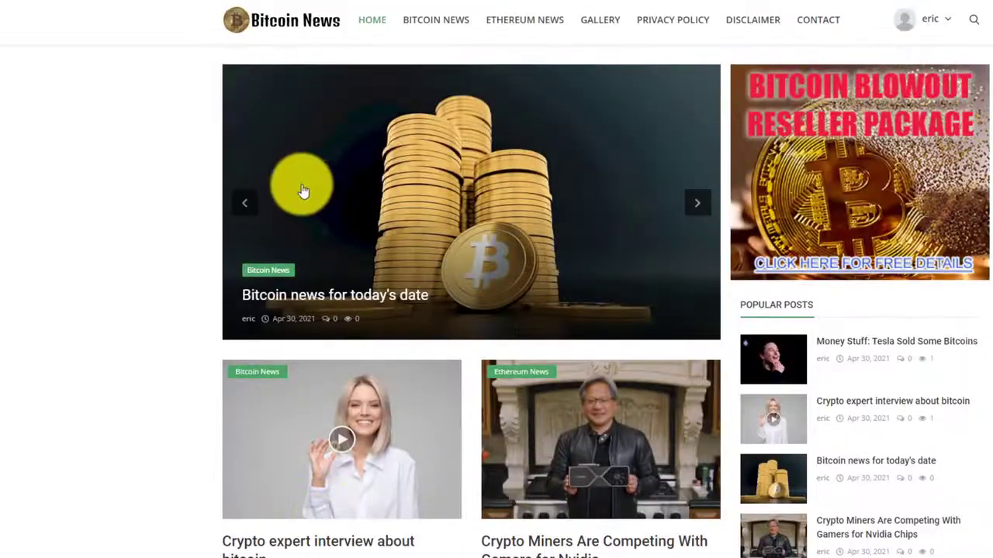
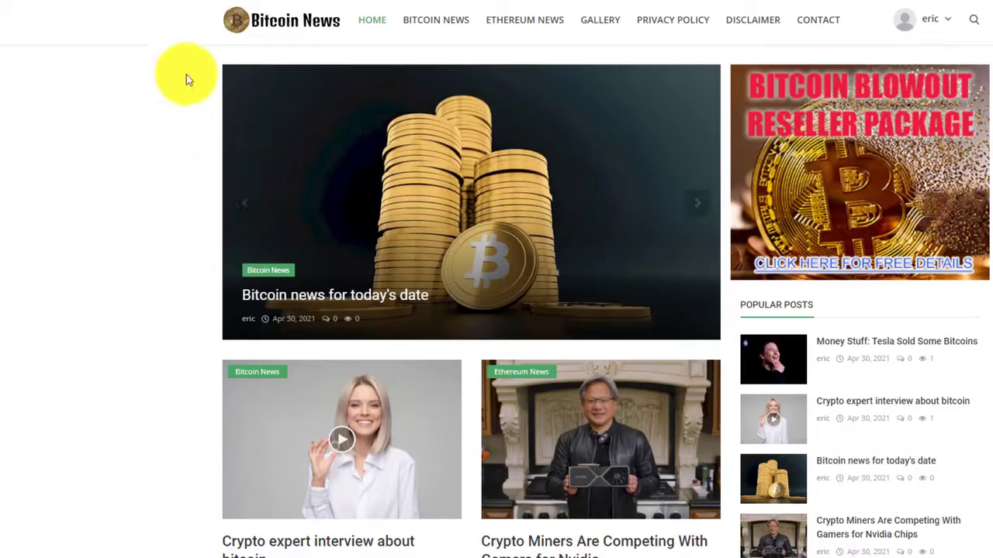
# Scroll through the Bitcoin News homepage to look it over.
pyautogui.scroll(-6, 163, 226)
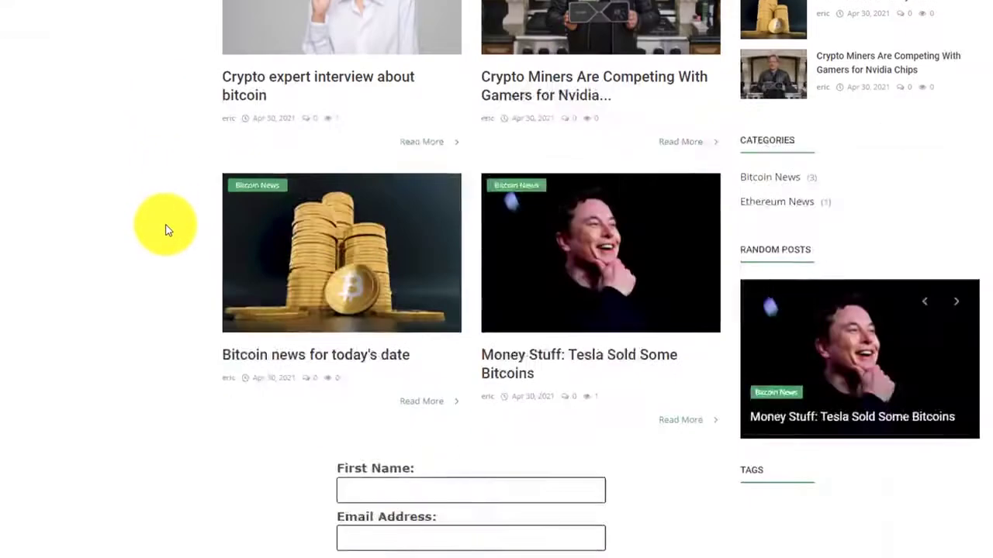
pyautogui.scroll(6, 166, 224)
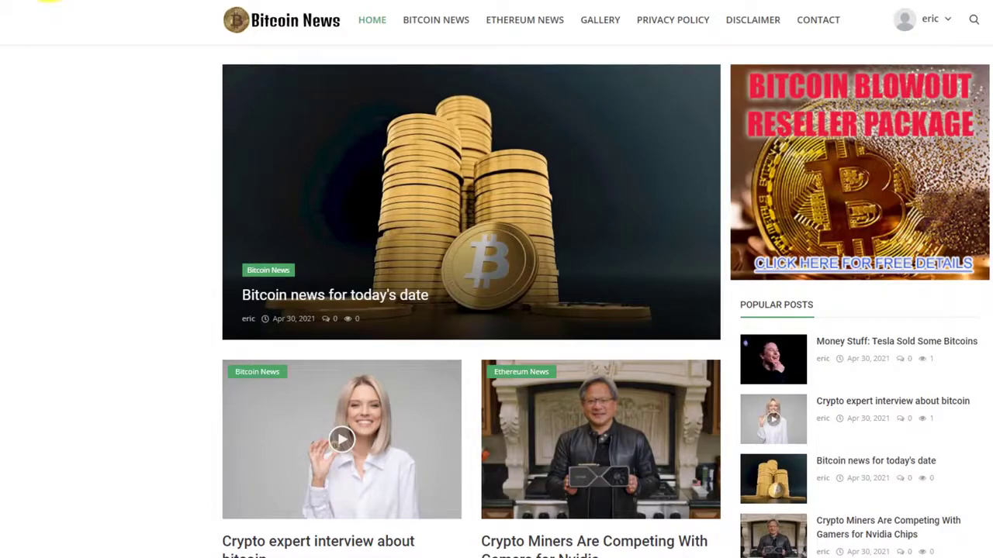
pyautogui.scroll(-6, 143, 244)
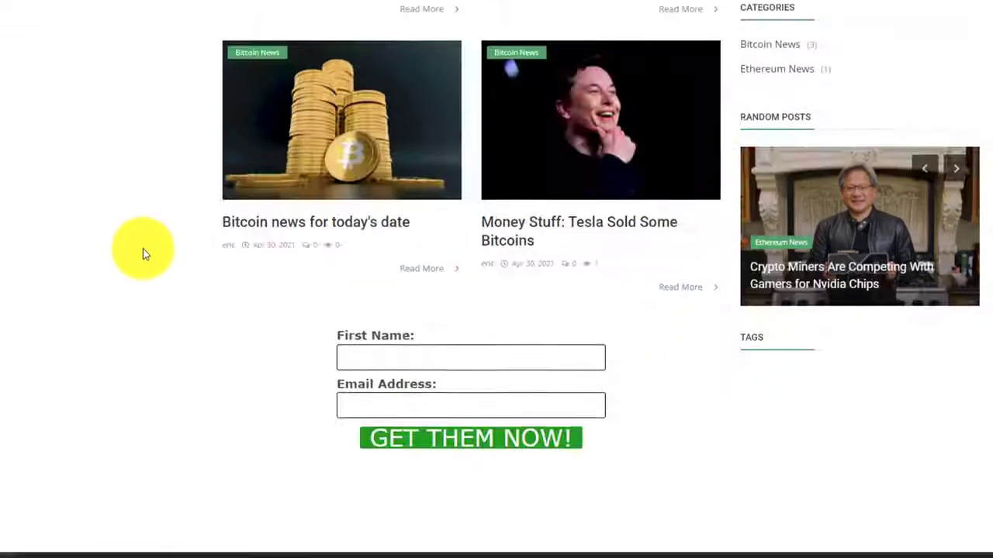
pyautogui.scroll(5, 131, 194)
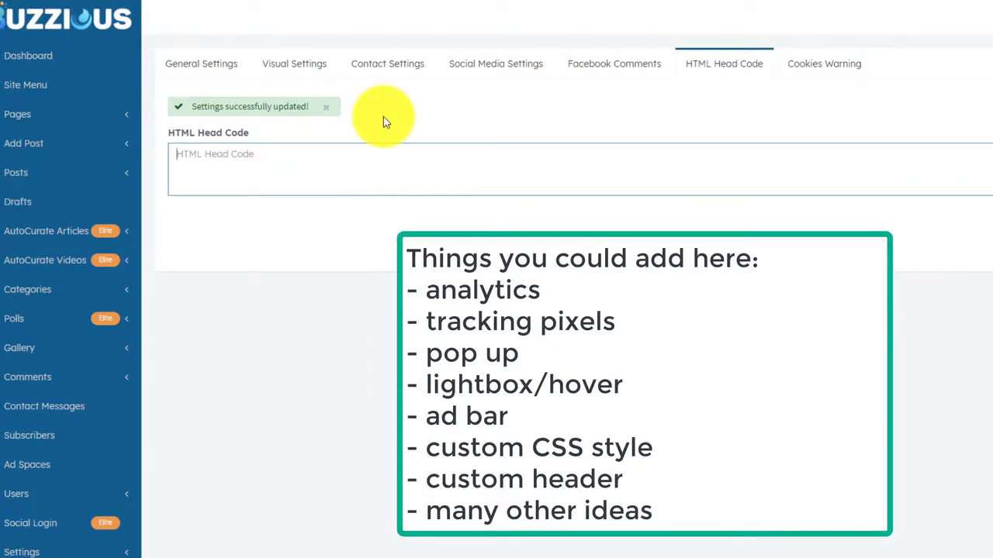
# Enter <table width="100%"><tr><td bgcolor="yellow"> as the HTML Head Code and check the site.
pyautogui.write('<')
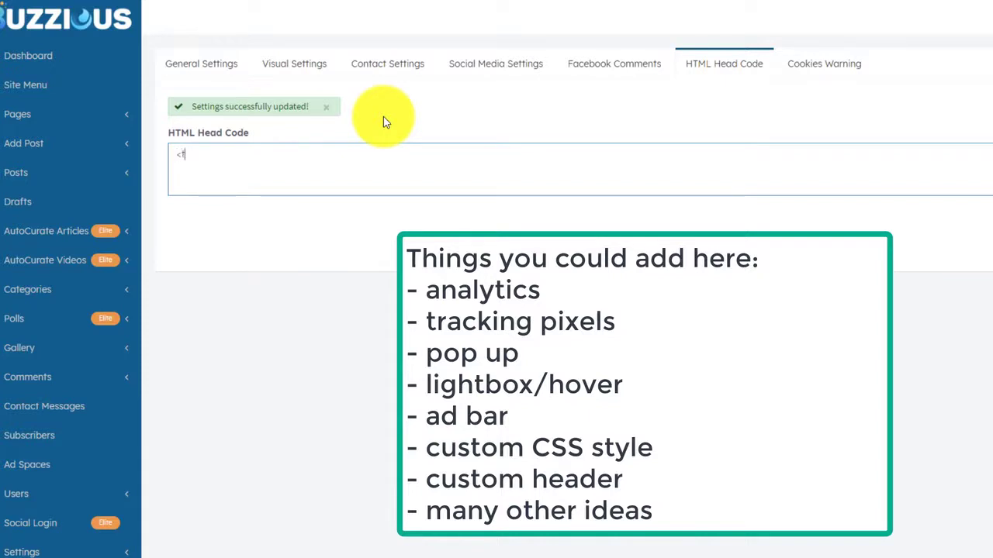
pyautogui.write('table width=')
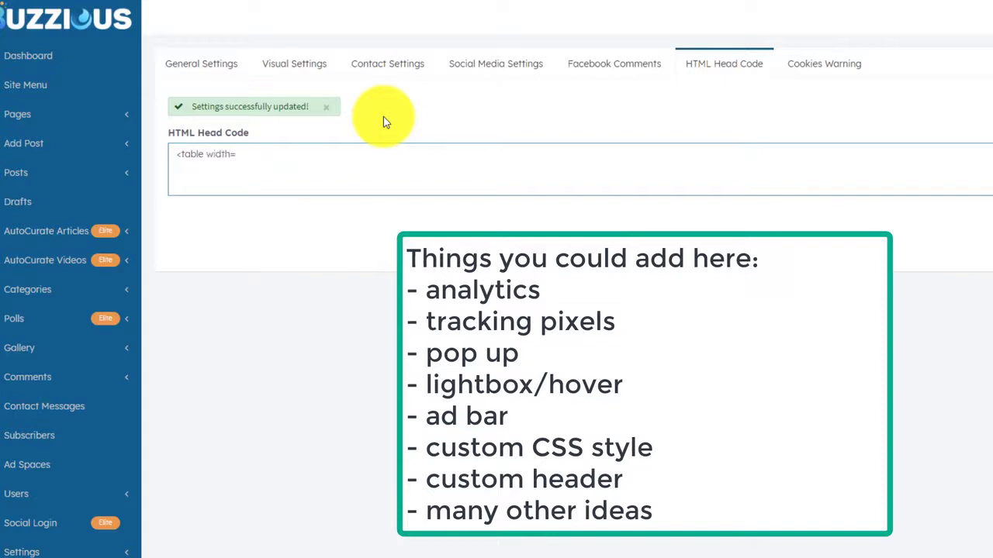
pyautogui.write('100')
pyautogui.press('BackSpace')
pyautogui.press('BackSpace')
pyautogui.press('BackSpace')
pyautogui.write('"100%"><tr><td bgcolor')
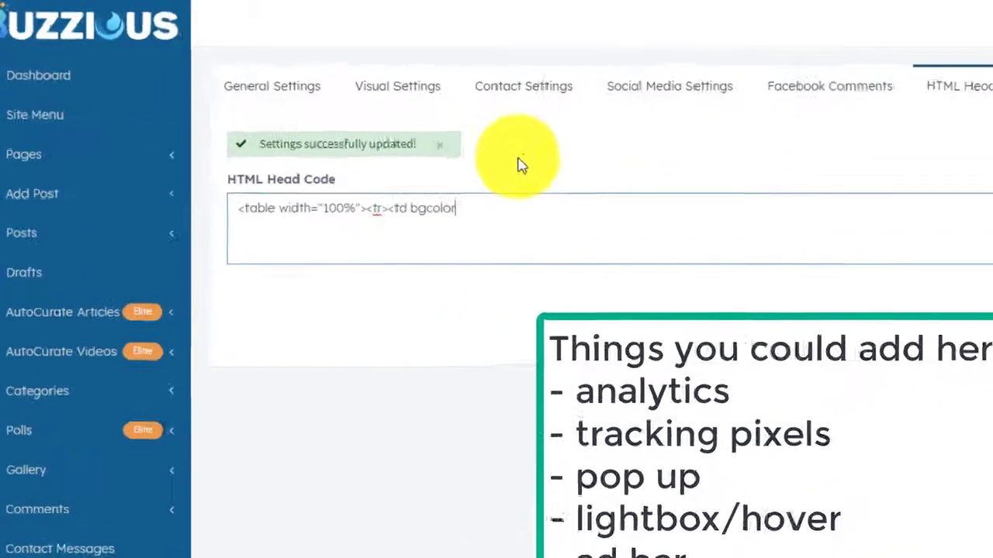
pyautogui.write('="y')
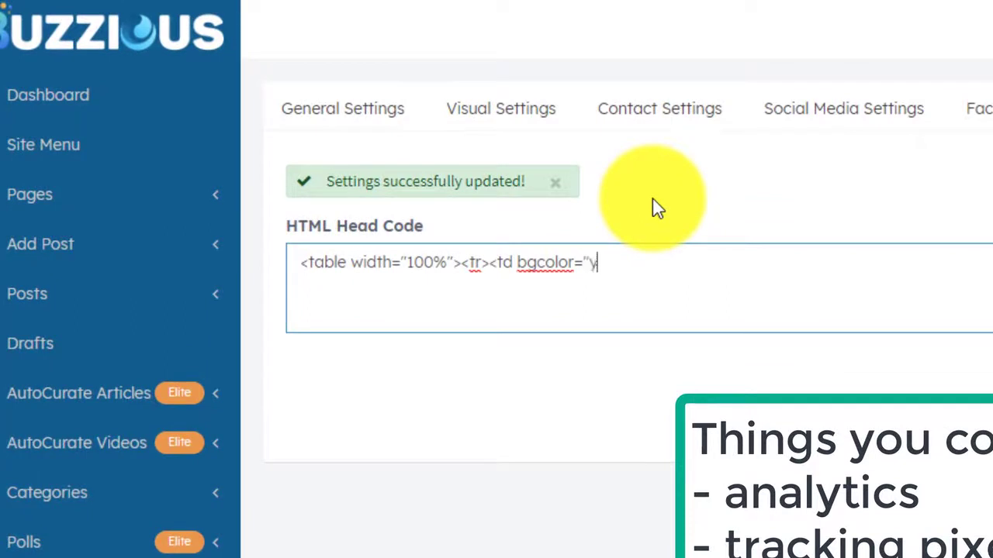
pyautogui.write('ellow">')
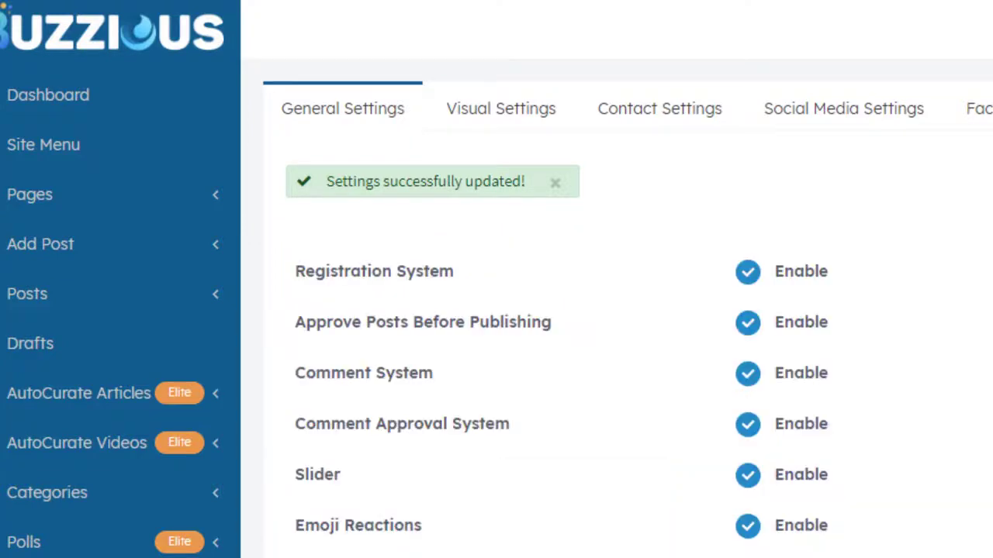
pyautogui.scroll(-4, 617, 310)
pyautogui.scroll(4, 616, 310)
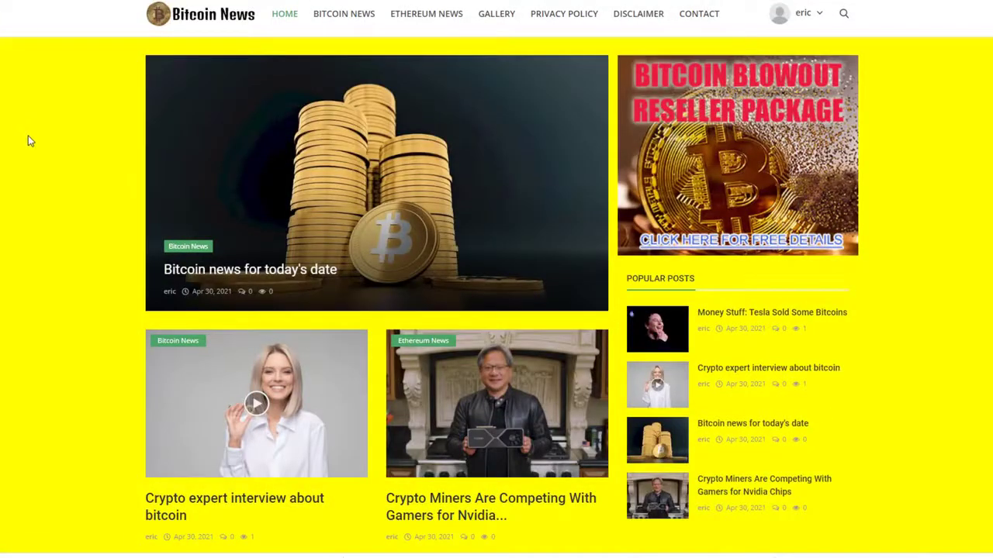
# Review the yellow homepage, then reopen the HTML Head Code field holding the table code.
pyautogui.scroll(-15, 44, 171)
pyautogui.scroll(15, 48, 174)
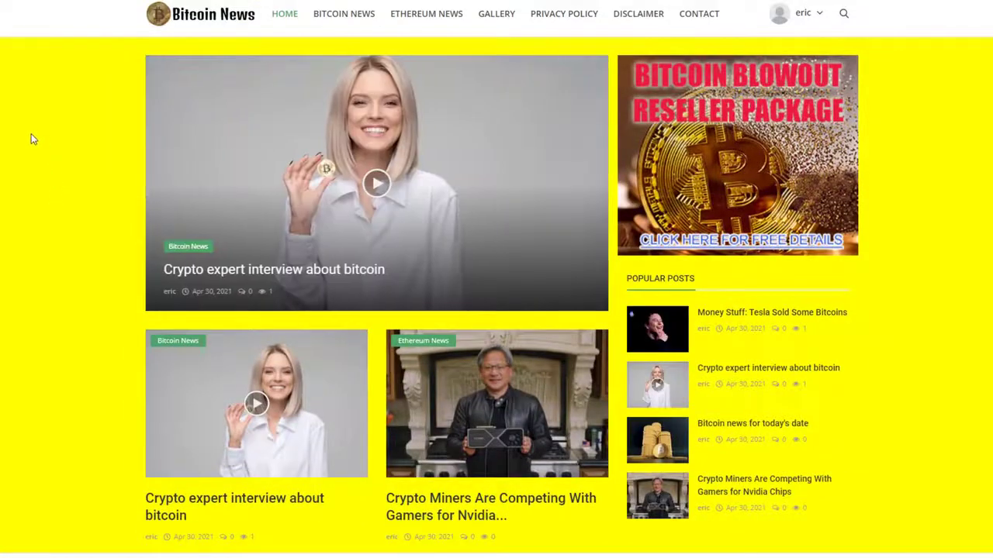
pyautogui.scroll(-10, 43, 221)
pyautogui.scroll(10, 42, 228)
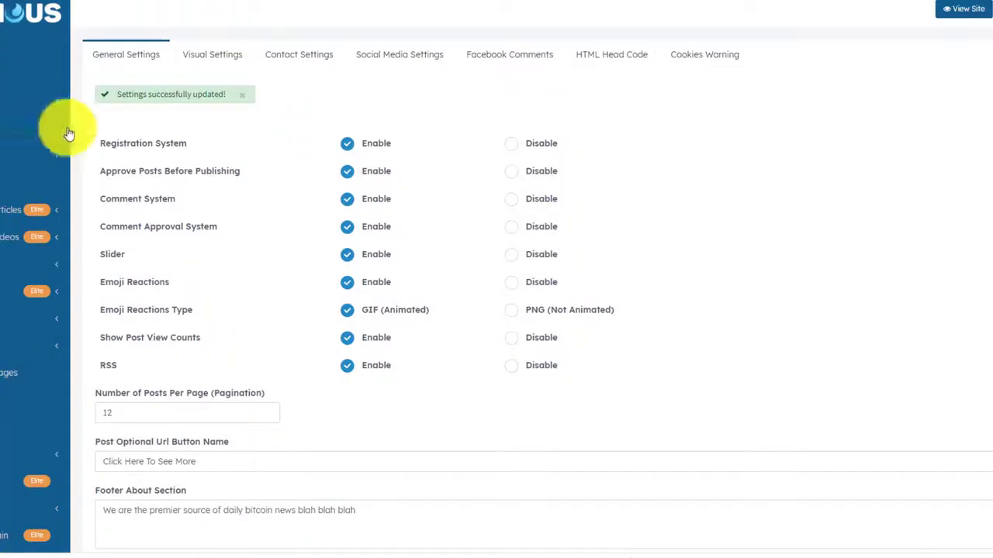
pyautogui.scroll(-3, 204, 214)
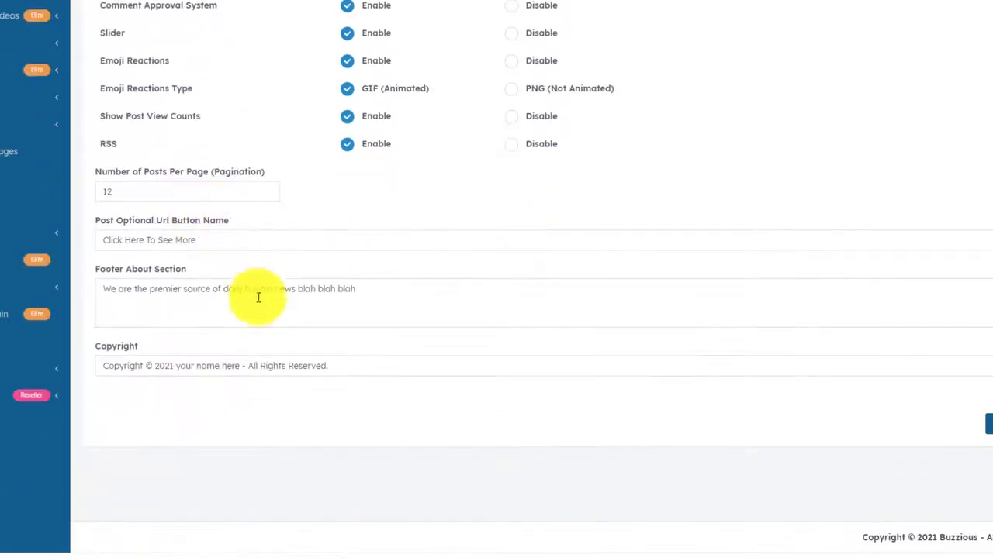
pyautogui.scroll(3, 257, 295)
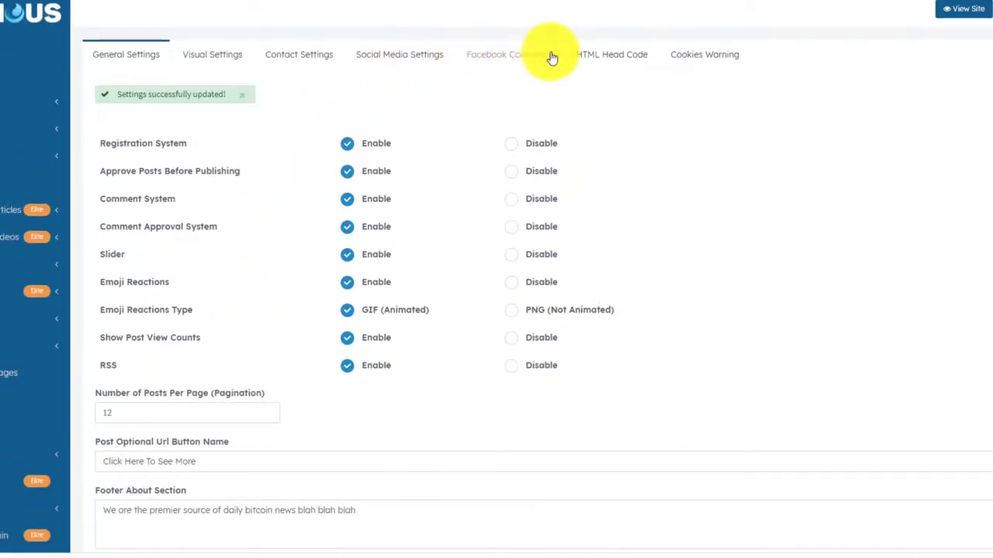
pyautogui.click(609, 56)
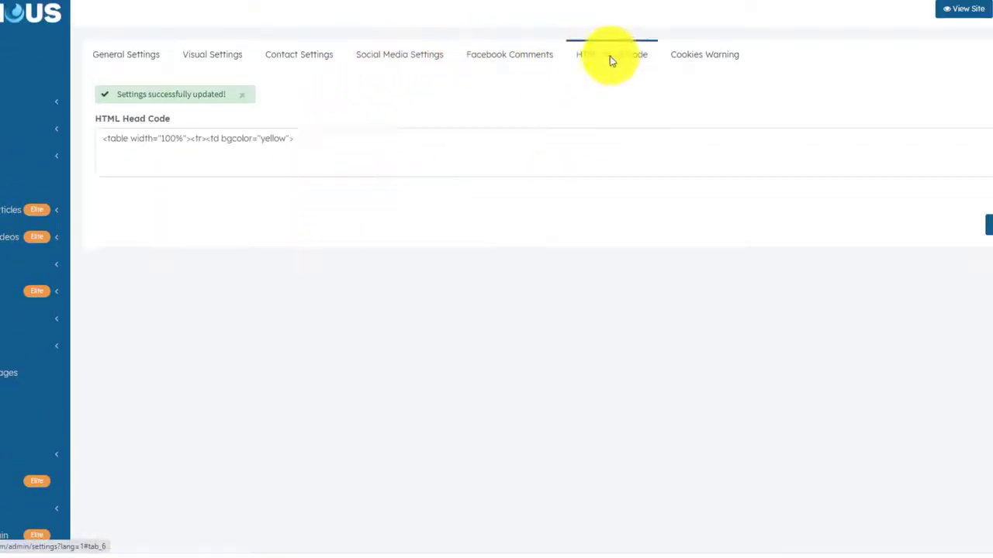
pyautogui.click(316, 137)
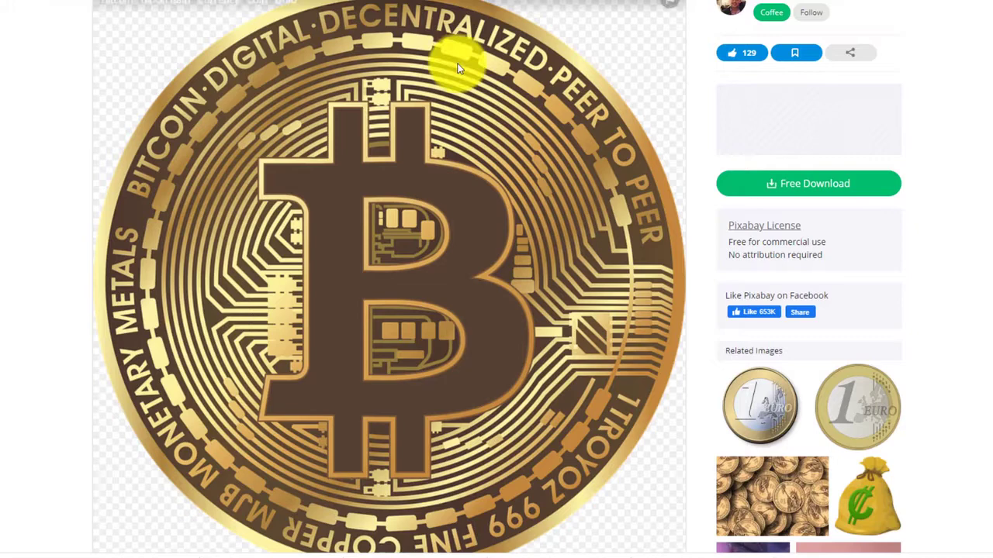
# Copy the image address of the golden bitcoin coin picture on Pixabay.
pyautogui.scroll(1, 456, 70)
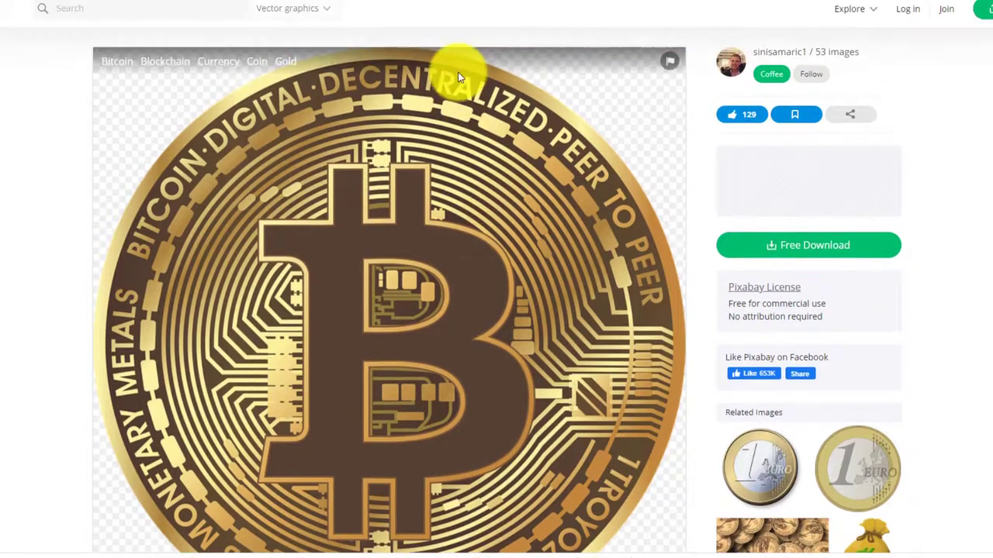
pyautogui.scroll(-3, 456, 75)
pyautogui.rightClick(389, 75)
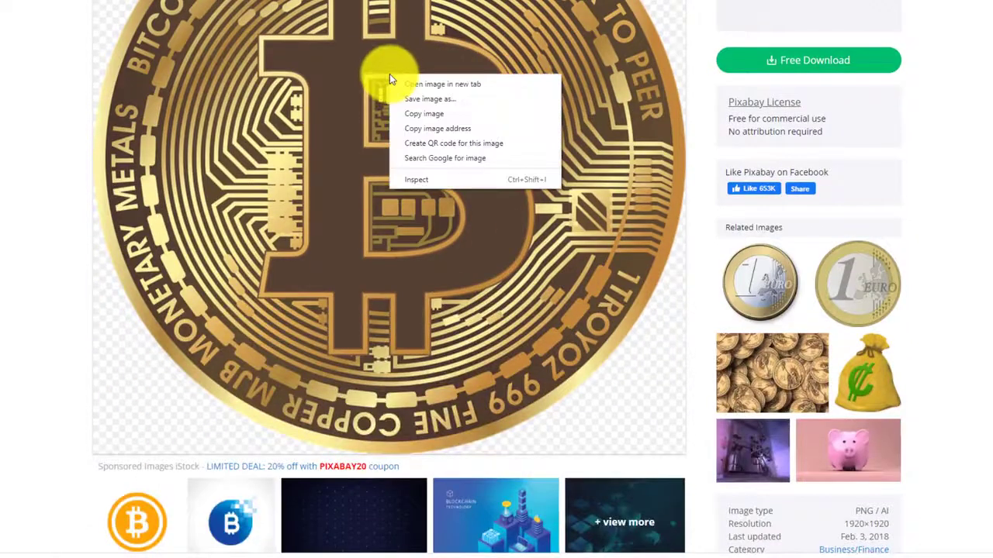
pyautogui.click(428, 130)
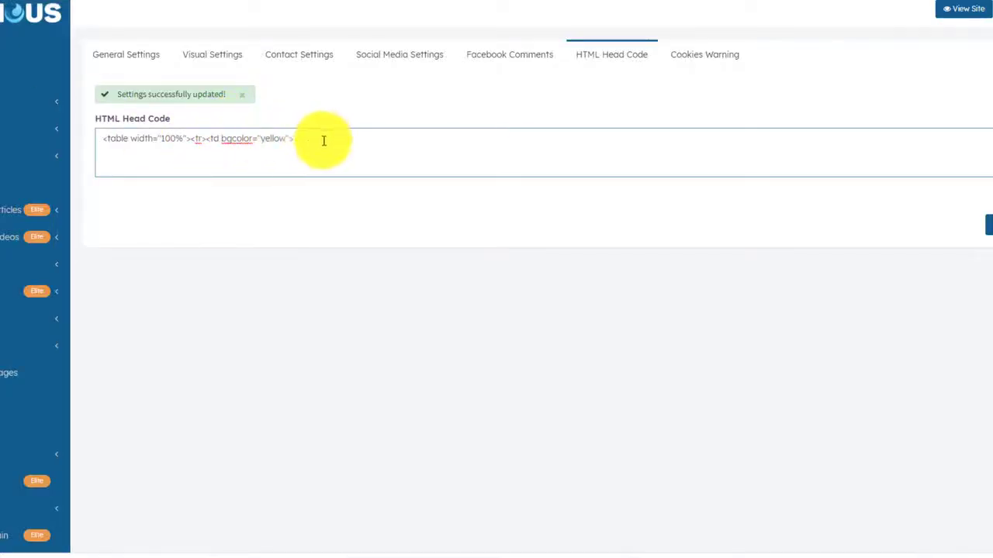
# Replace the yellow table code with a body background tag using the bitcoin image URL, and save.
pyautogui.moveTo(324, 141); pyautogui.dragTo(83, 142)
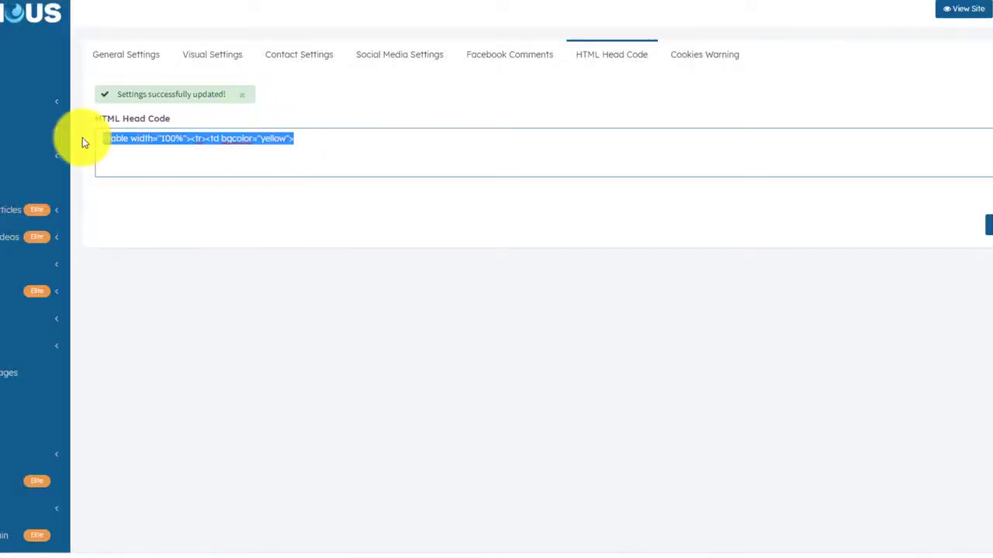
pyautogui.press('BackSpace')
pyautogui.write('<body bo')
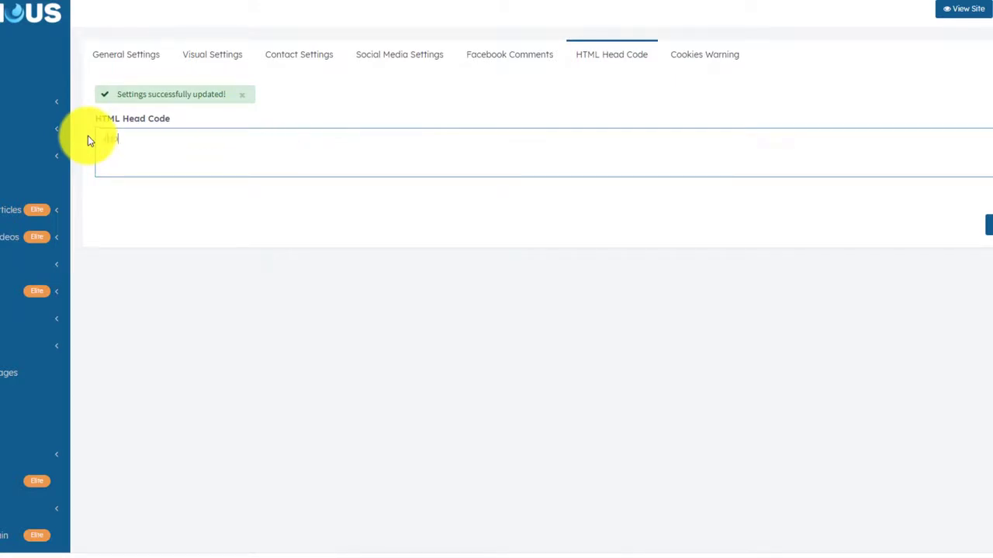
pyautogui.write('ckground="')
pyautogui.write('https://cdn.pixabay.com/photo/2018/02/02/13/51/bitcoin-3125488_960_720.png')
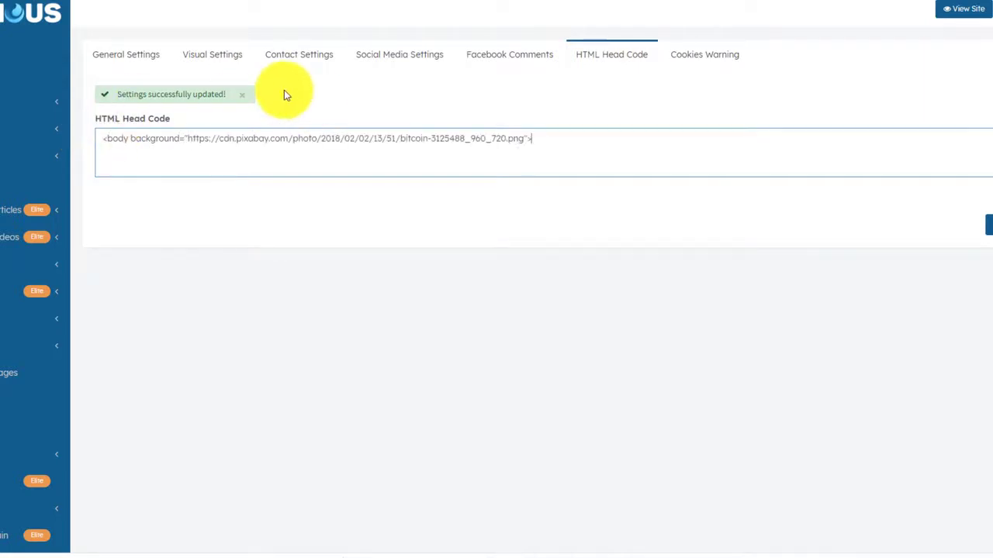
pyautogui.click(990, 225)
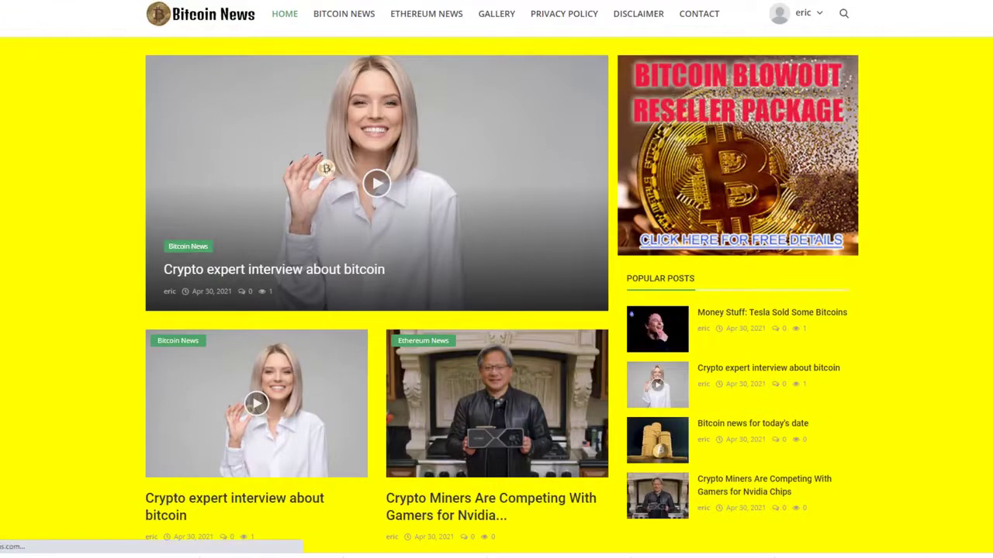
# Preview the tiled bitcoin background, then delete the body background line from HTML Head Code.
pyautogui.scroll(-7, 203, 159)
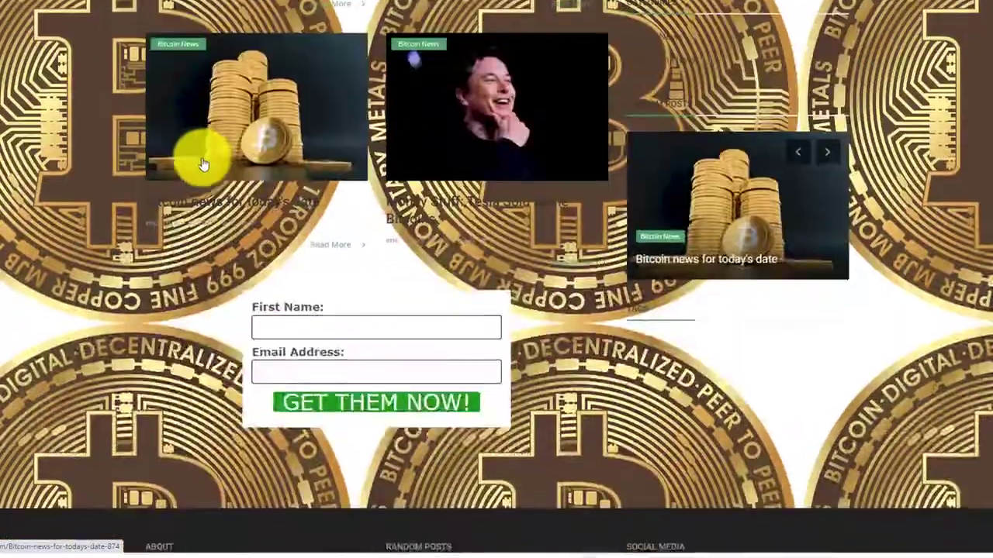
pyautogui.scroll(-3, 209, 167)
pyautogui.scroll(10, 218, 171)
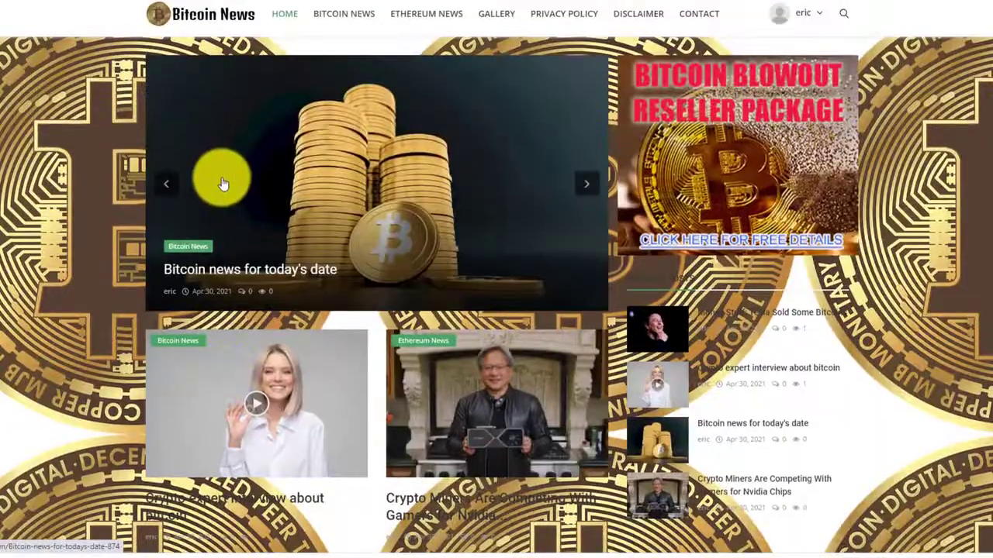
pyautogui.scroll(-10, 214, 181)
pyautogui.scroll(10, 209, 186)
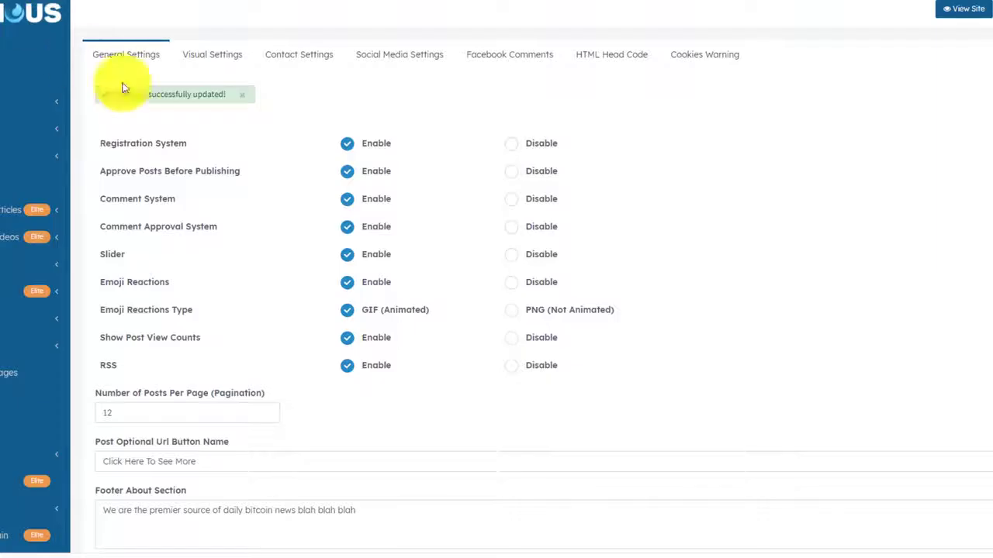
pyautogui.click(595, 55)
pyautogui.moveTo(548, 140); pyautogui.dragTo(102, 136)
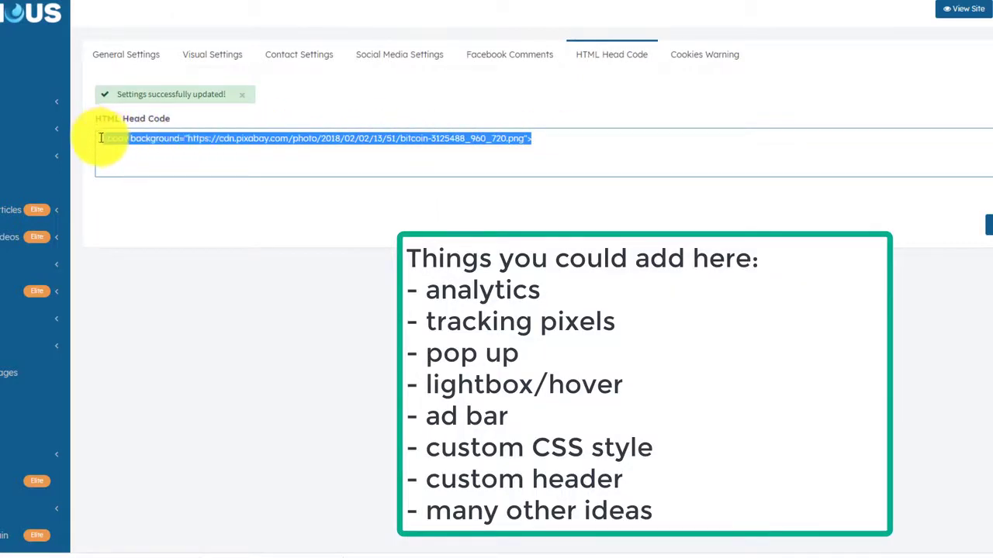
pyautogui.press('BackSpace')
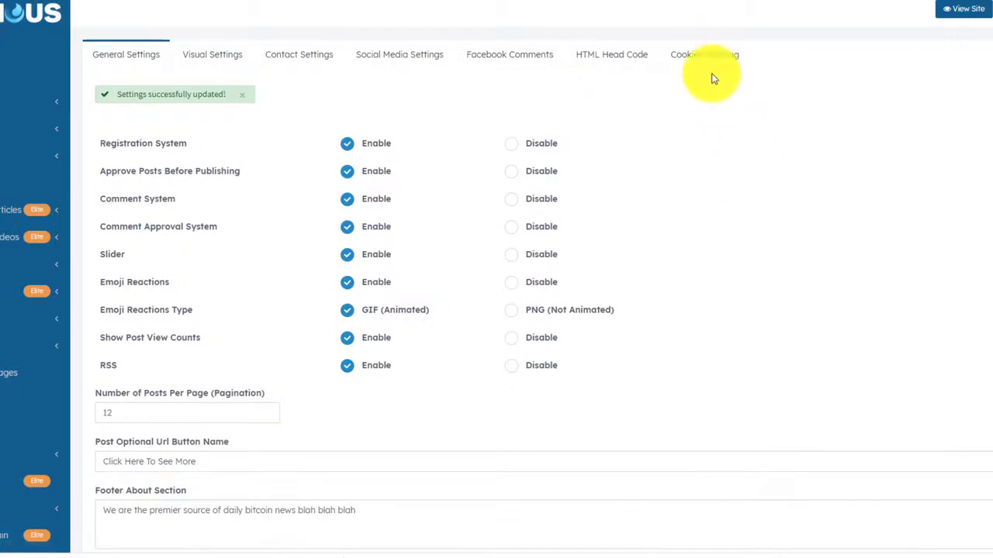
# Set Show Cookies Warning to No in the Cookies Warning settings and save the changes.
pyautogui.click(701, 56)
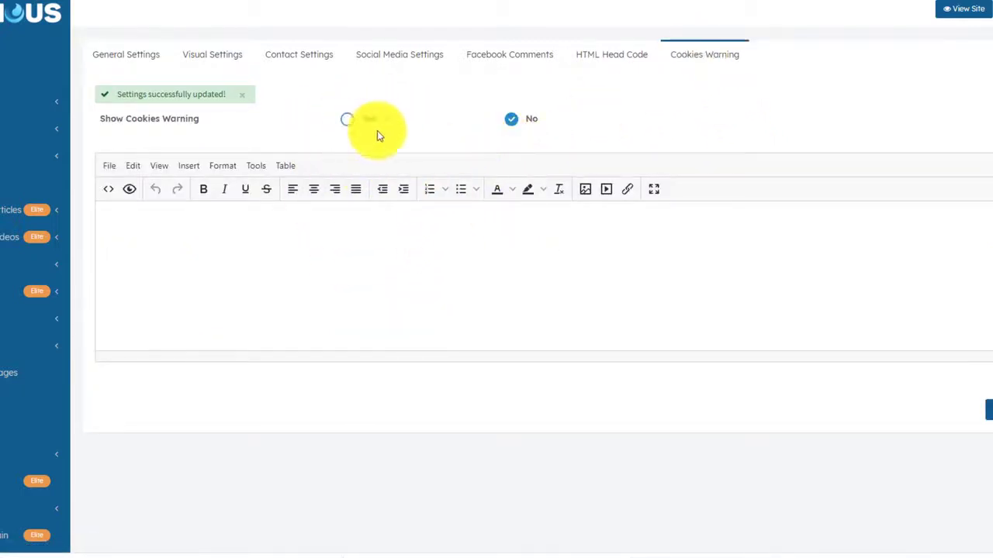
pyautogui.scroll(-3, 553, 204)
pyautogui.scroll(3, 540, 203)
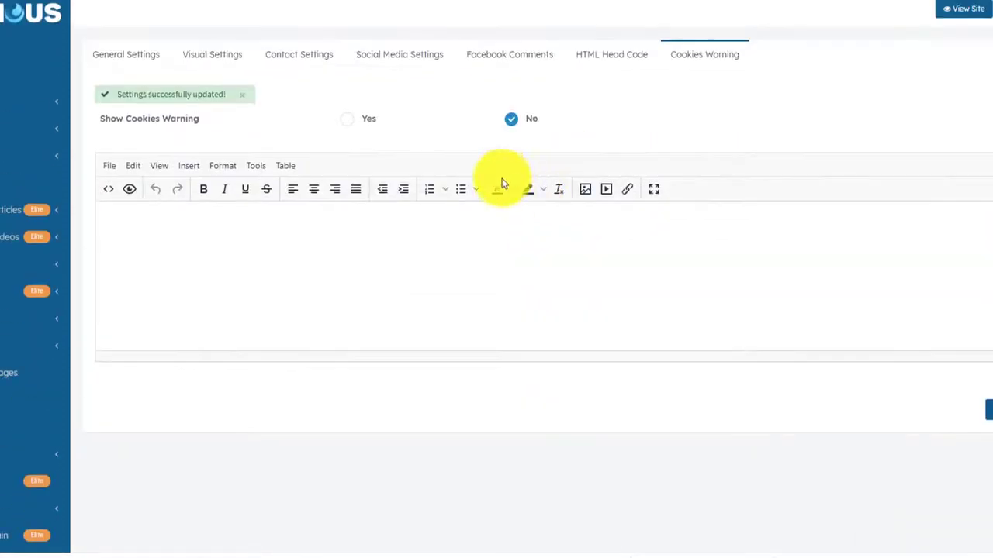
pyautogui.scroll(-3, 496, 202)
pyautogui.scroll(3, 488, 171)
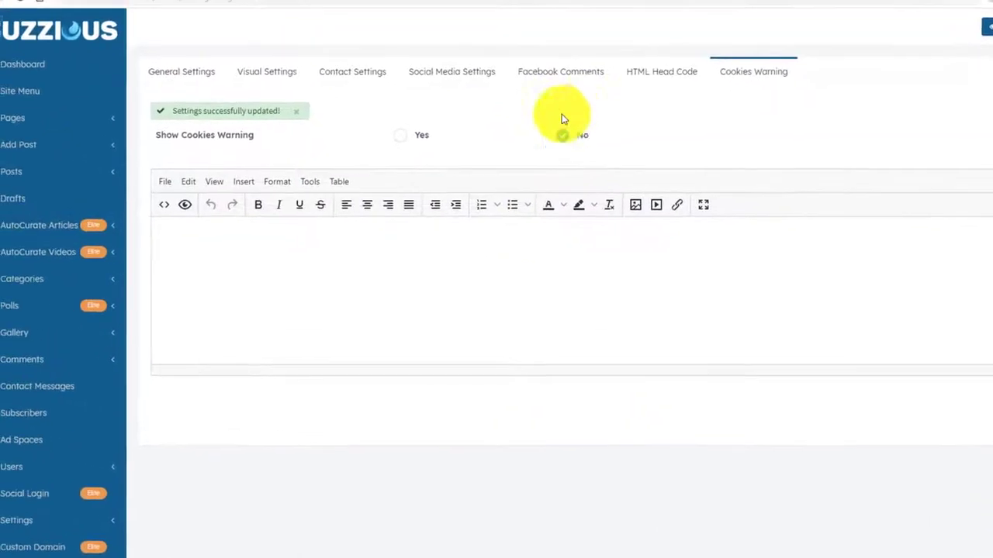
pyautogui.scroll(-3, 563, 119)
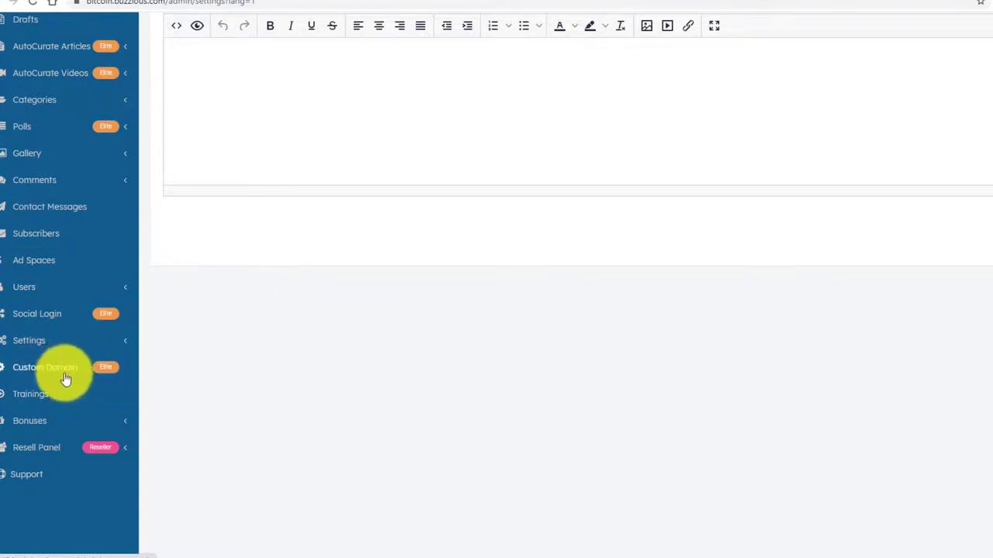
pyautogui.scroll(3, 53, 407)
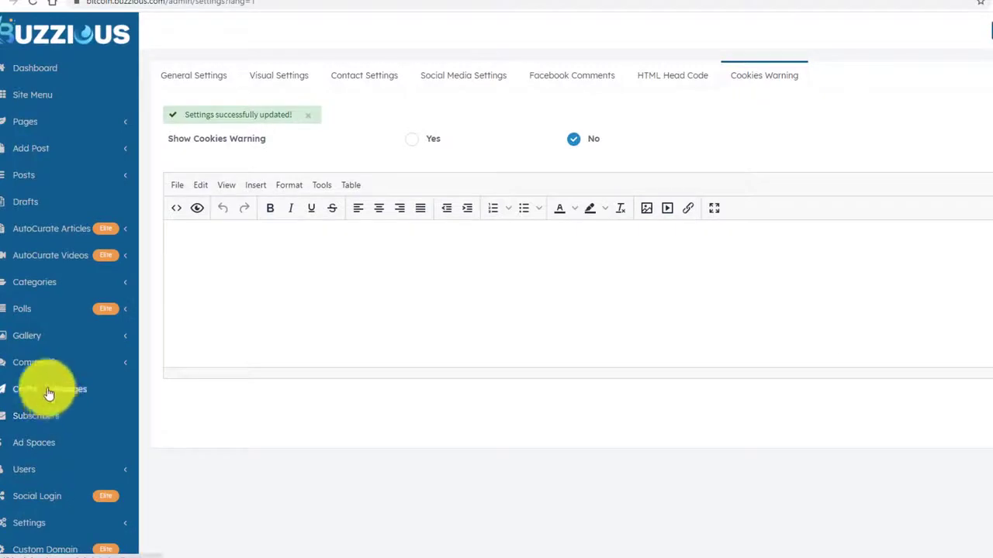
# Start a new page and title it 'Free Bitcoin Guide'.
pyautogui.click(33, 124)
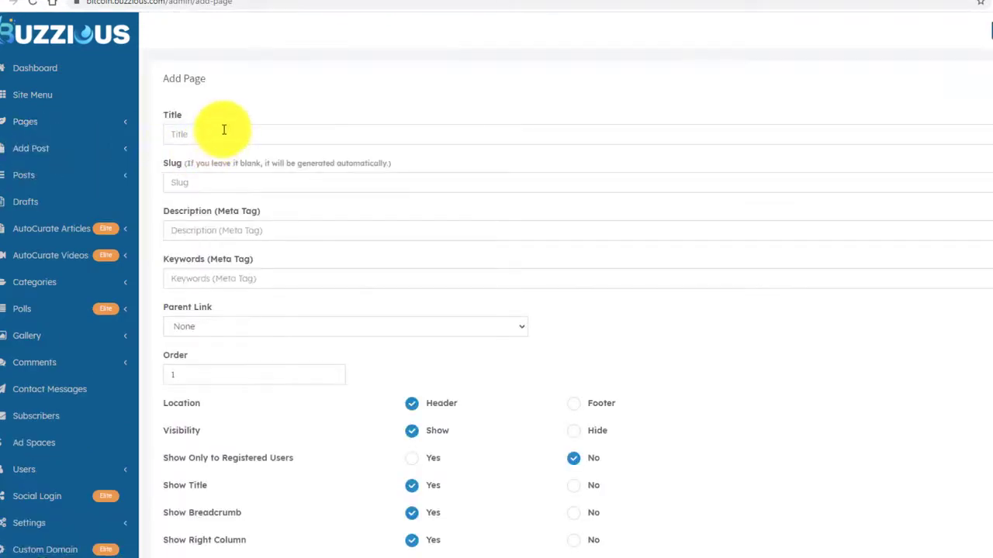
pyautogui.click(226, 130)
pyautogui.click(259, 90)
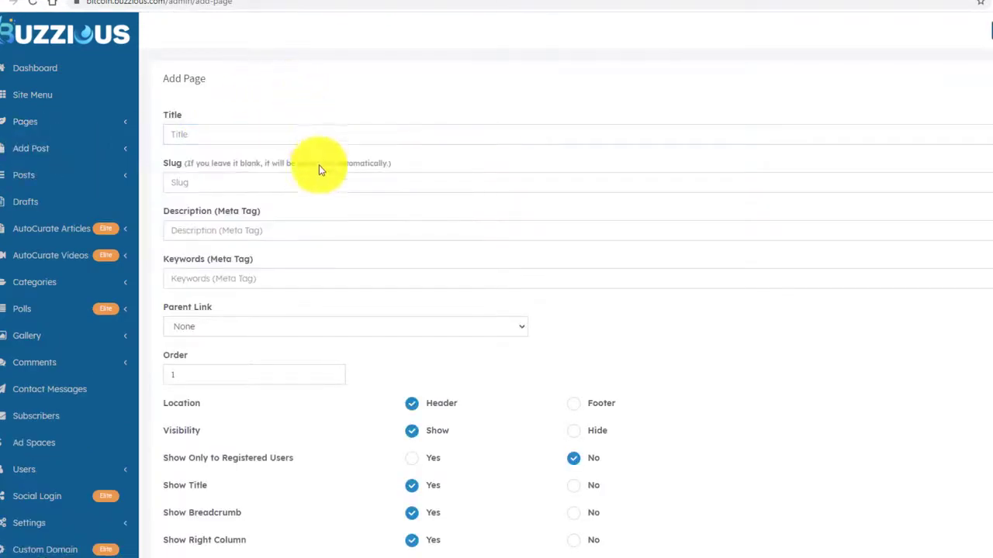
pyautogui.scroll(-6, 310, 202)
pyautogui.scroll(6, 302, 248)
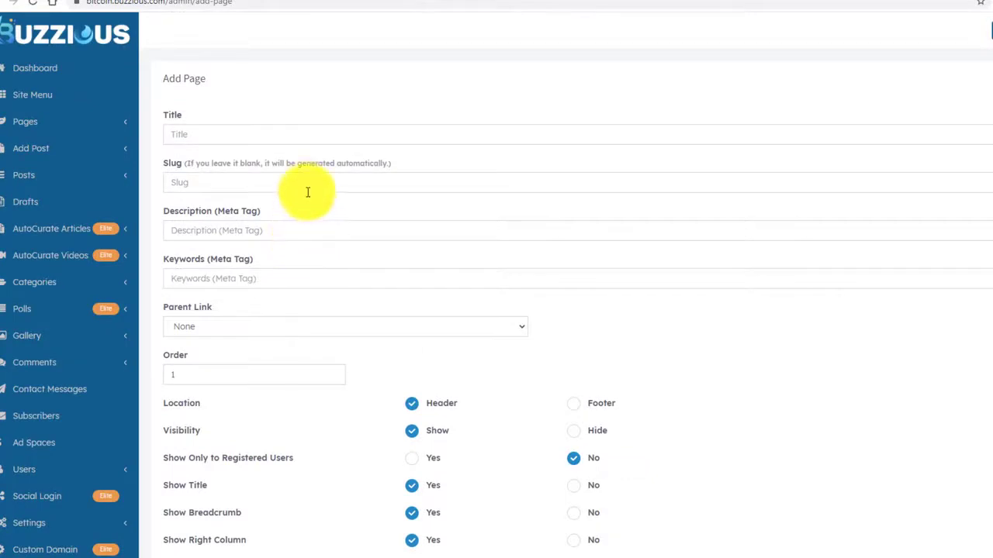
pyautogui.click(268, 132)
pyautogui.click(284, 103)
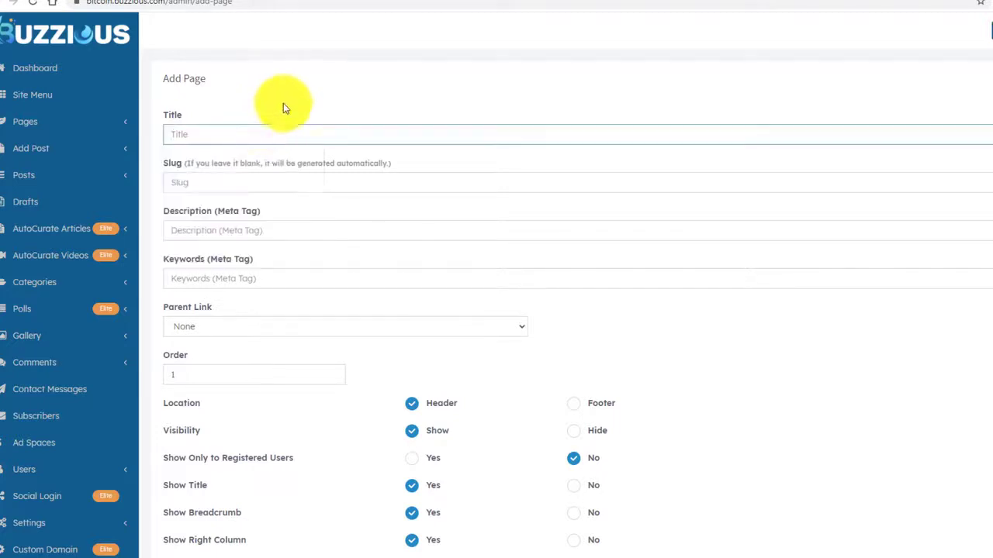
pyautogui.click(255, 131)
pyautogui.write('F')
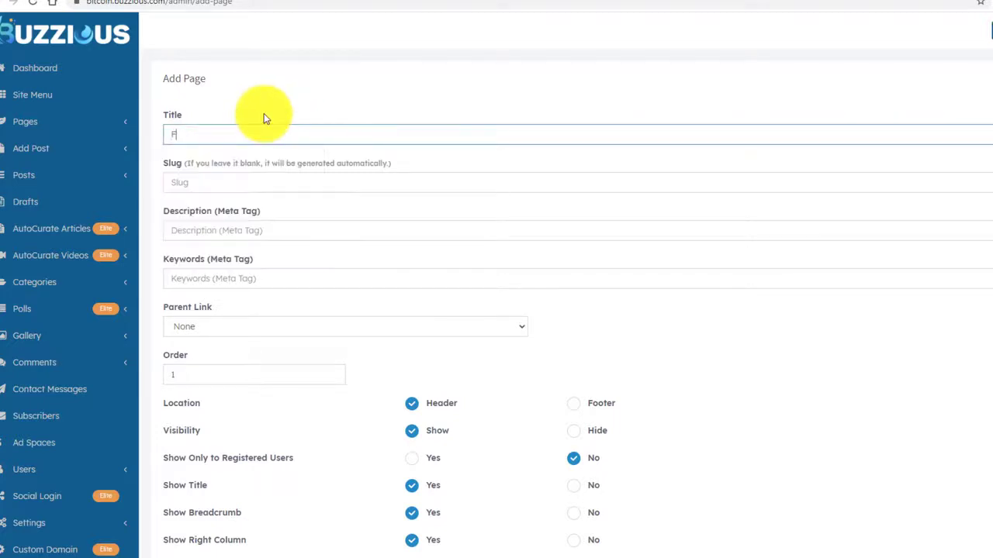
pyautogui.write('ree Bitcoin Guide')
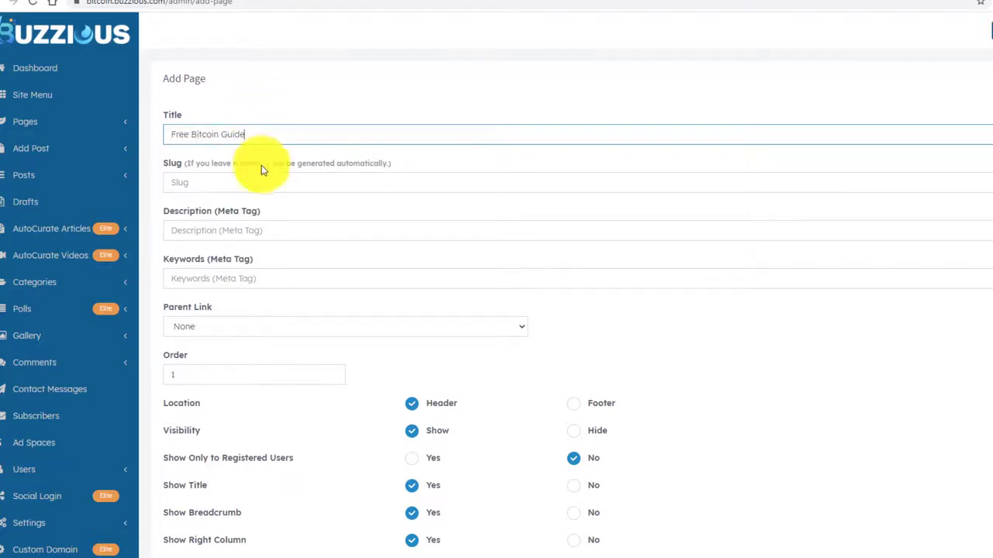
# Write the intro 'Get my free bitcoin guide' and fix the capital in 'It includes...'.
pyautogui.click(230, 232)
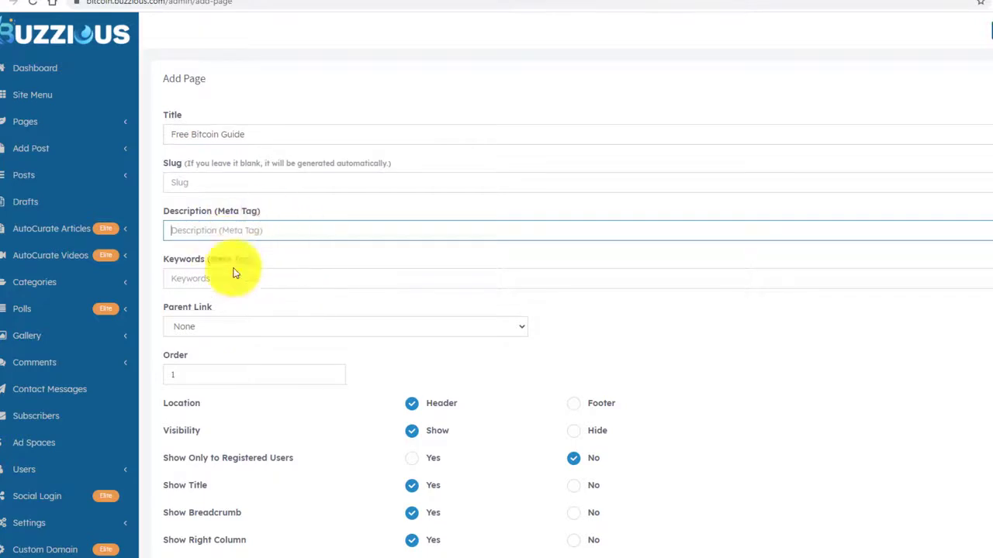
pyautogui.scroll(-3, 299, 283)
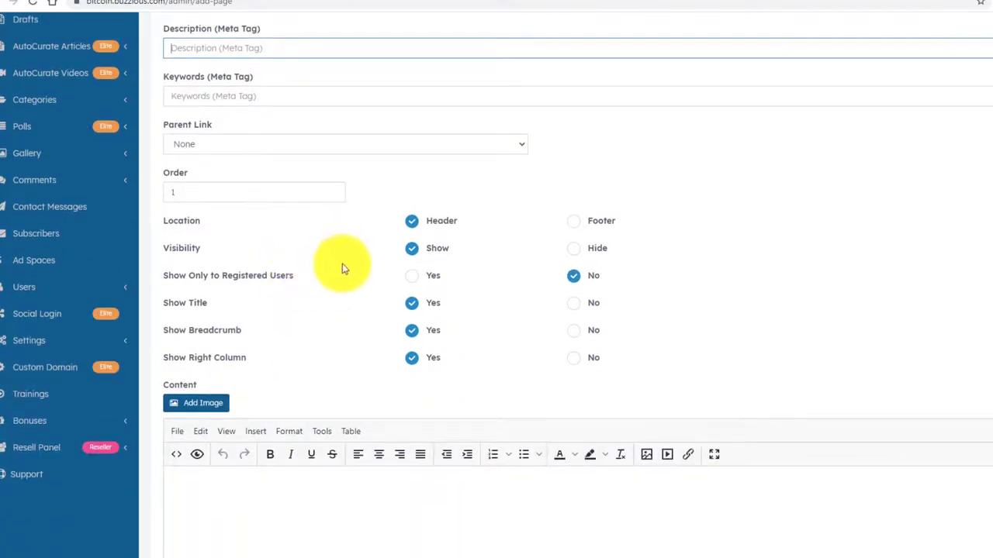
pyautogui.scroll(-1, 337, 272)
pyautogui.scroll(-3, 335, 273)
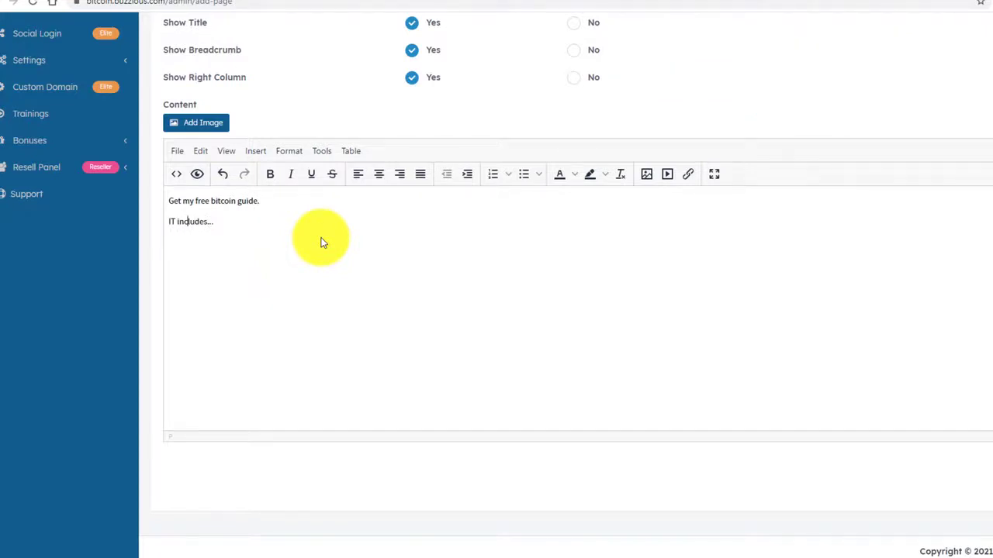
pyautogui.press('BackSpace')
pyautogui.write('t')
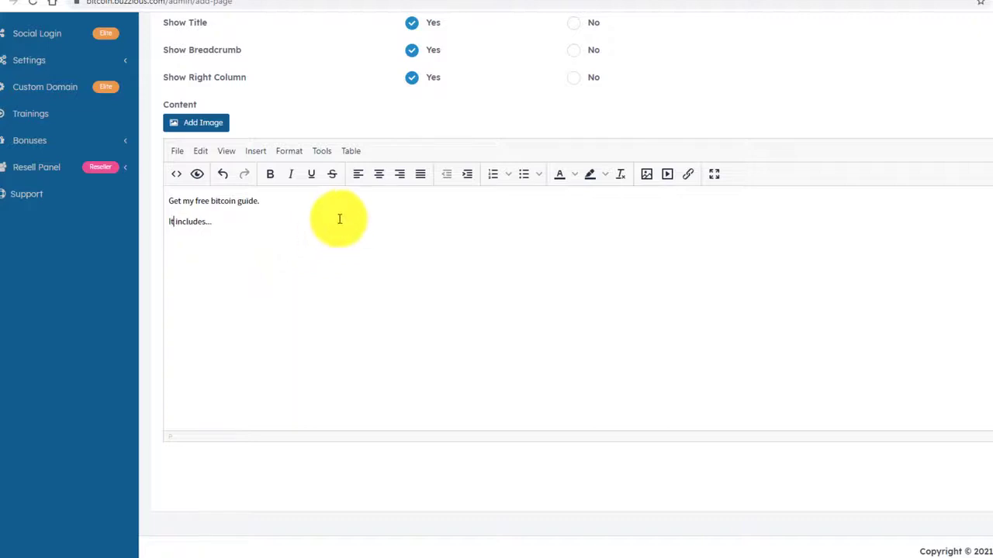
pyautogui.click(322, 217)
pyautogui.press('Return')
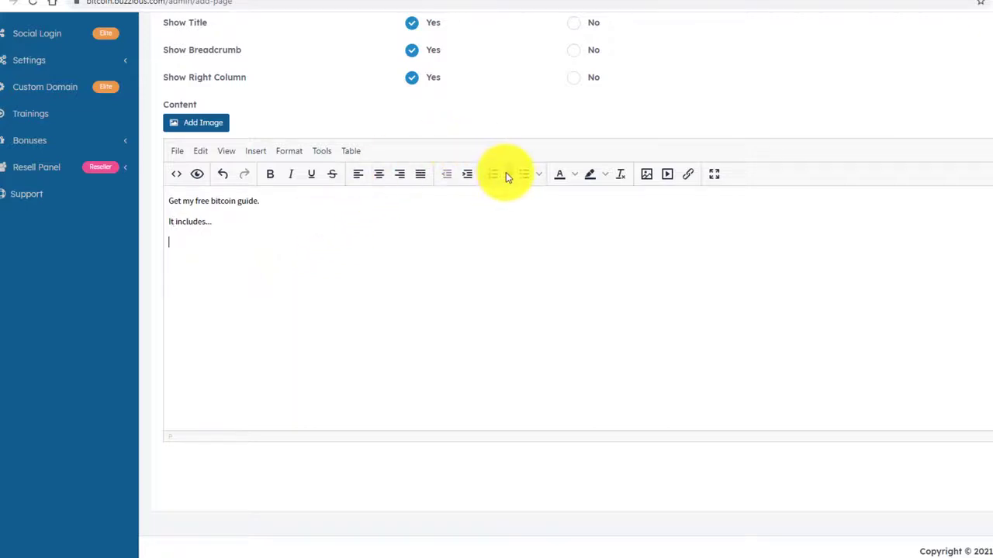
# Add the three-item numbered list and the 'Just enter your name and email below:' line.
pyautogui.click(506, 174)
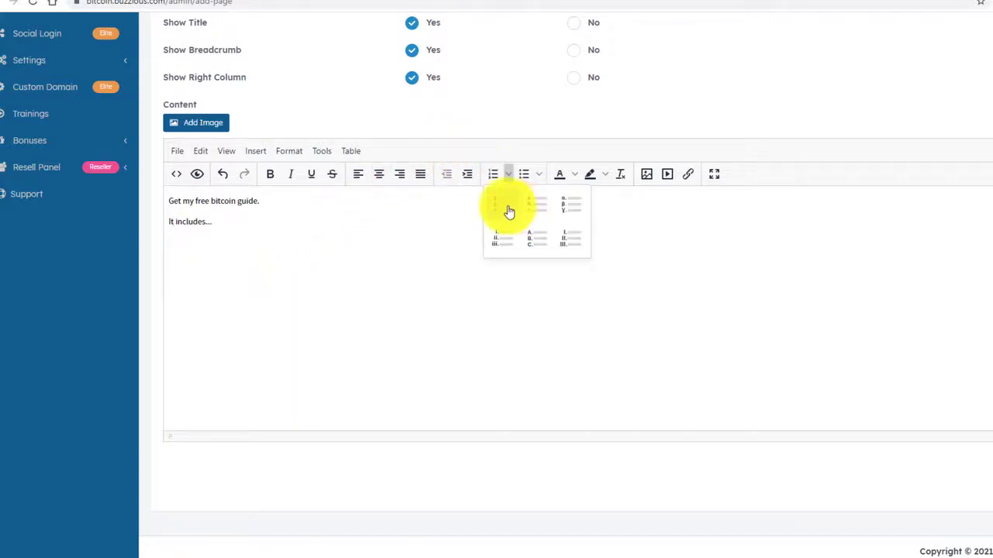
pyautogui.click(505, 207)
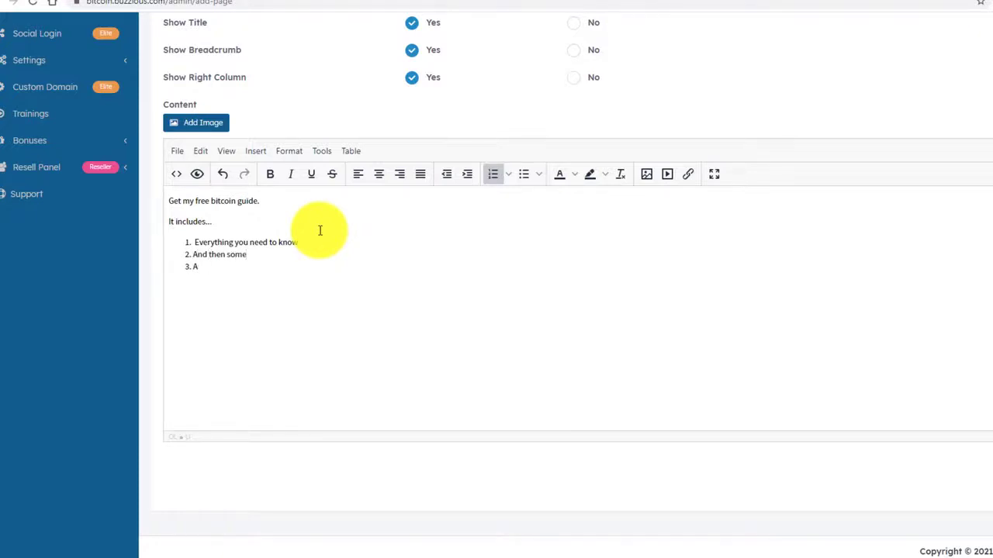
pyautogui.write('d then some more!')
pyautogui.press('Return')
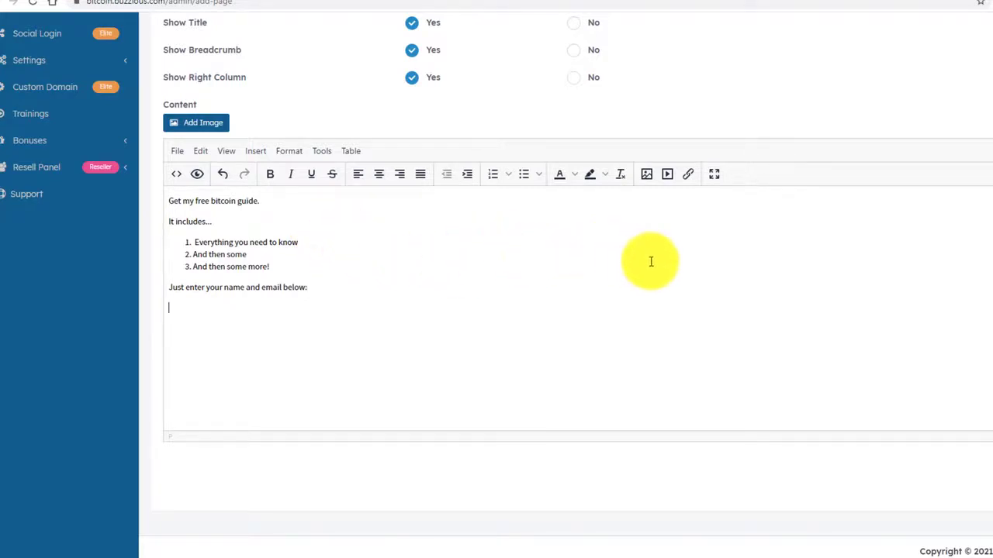
pyautogui.scroll(3, 791, 132)
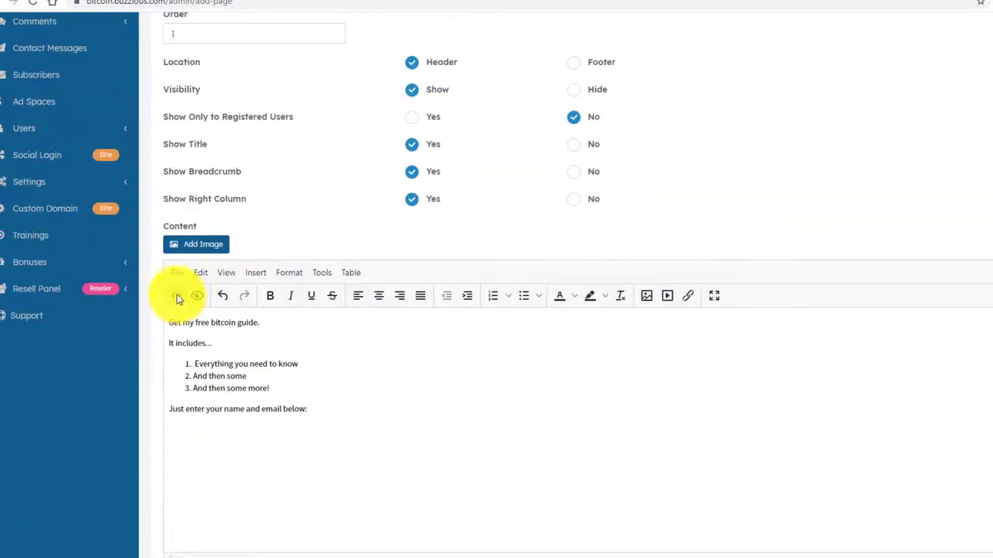
# Open the page's source code and copy the AWeber sign-up form snippet.
pyautogui.click(177, 296)
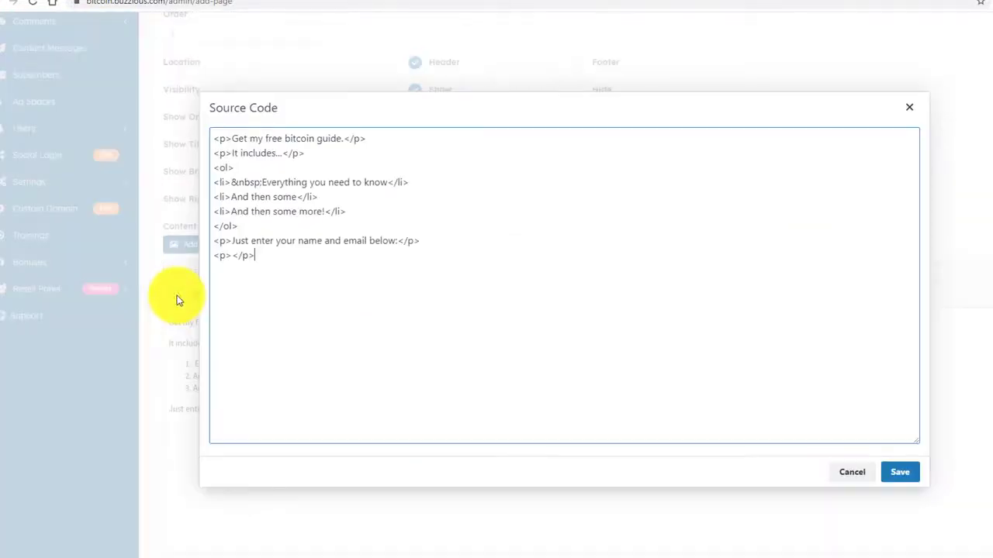
pyautogui.click(283, 296)
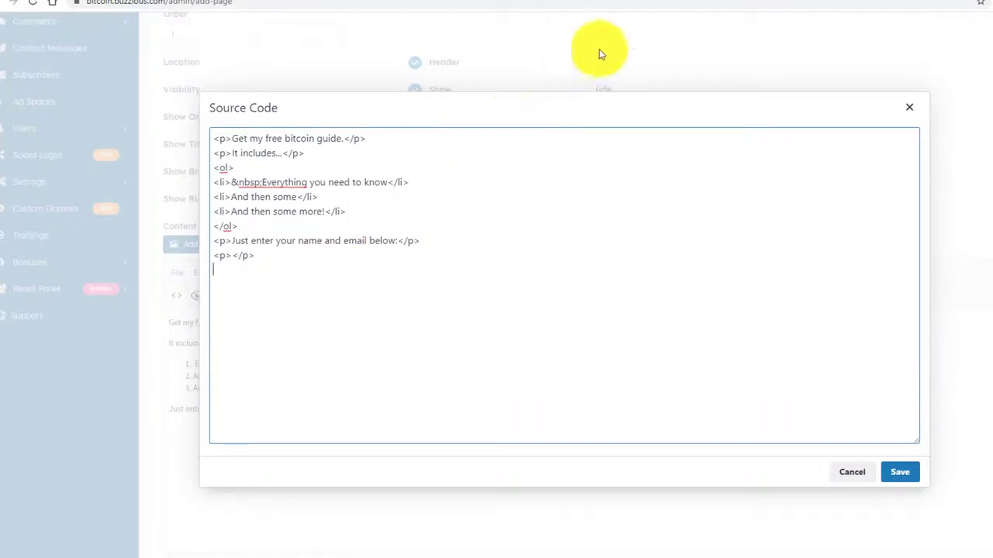
pyautogui.click(916, 2)
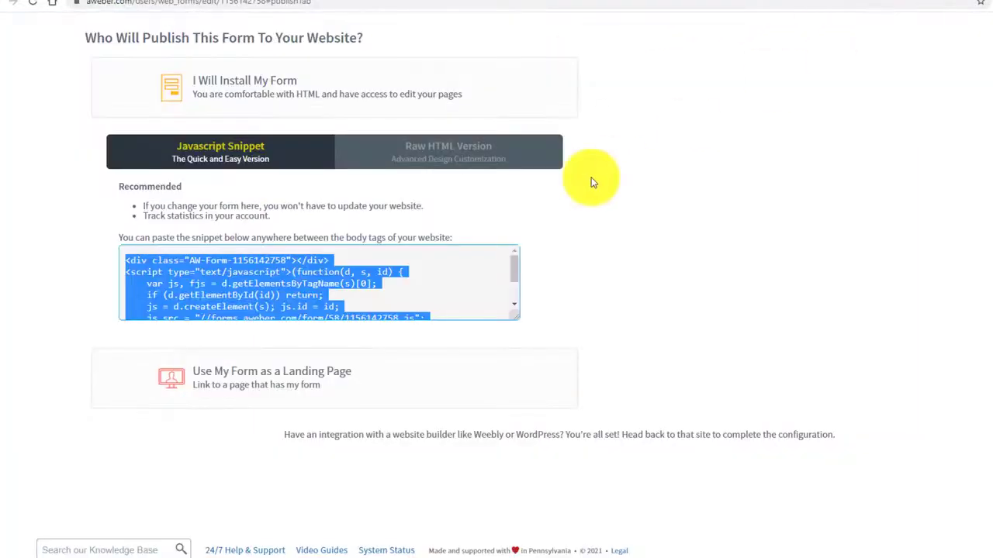
pyautogui.click(321, 273)
pyautogui.moveTo(124, 261); pyautogui.dragTo(358, 347)
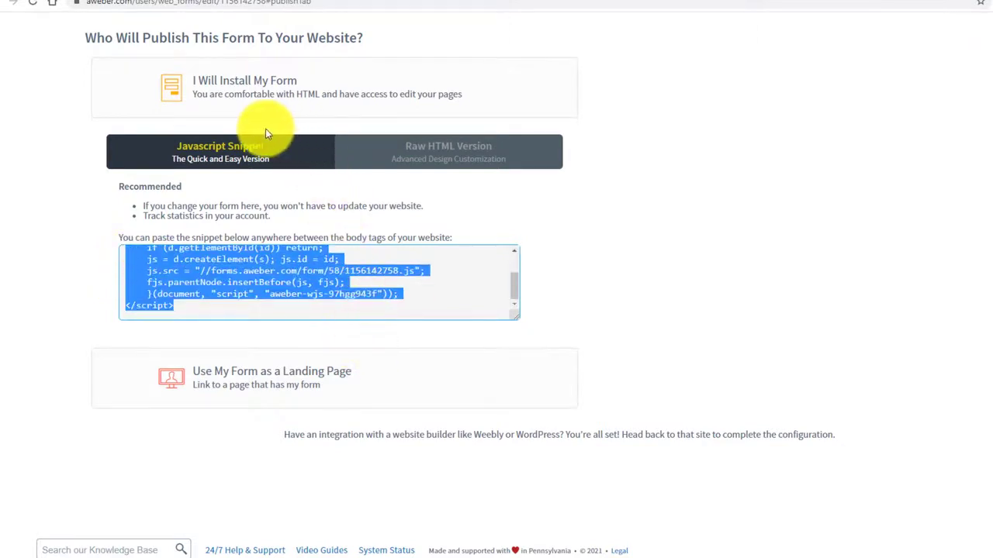
pyautogui.hotkey('ctrl', 'c')
# Paste the AWeber snippet at the end of the page source and save it.
pyautogui.click(194, 3)
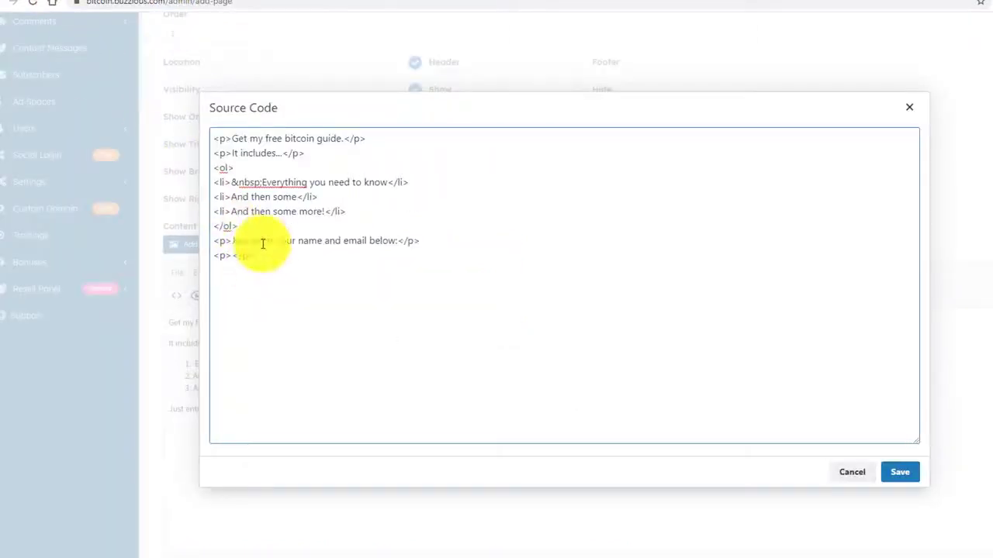
pyautogui.hotkey('ctrl', 'v')
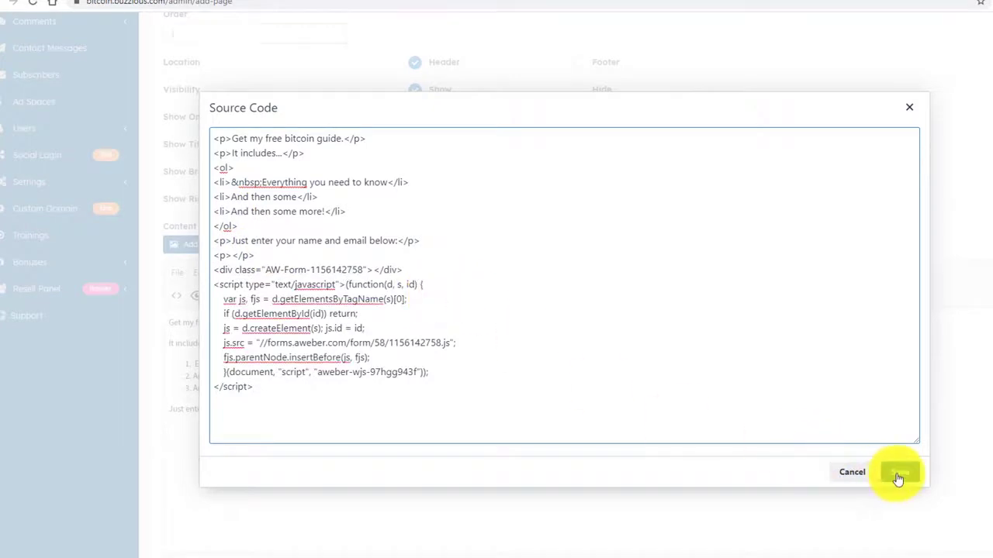
pyautogui.click(898, 470)
pyautogui.scroll(-2, 767, 403)
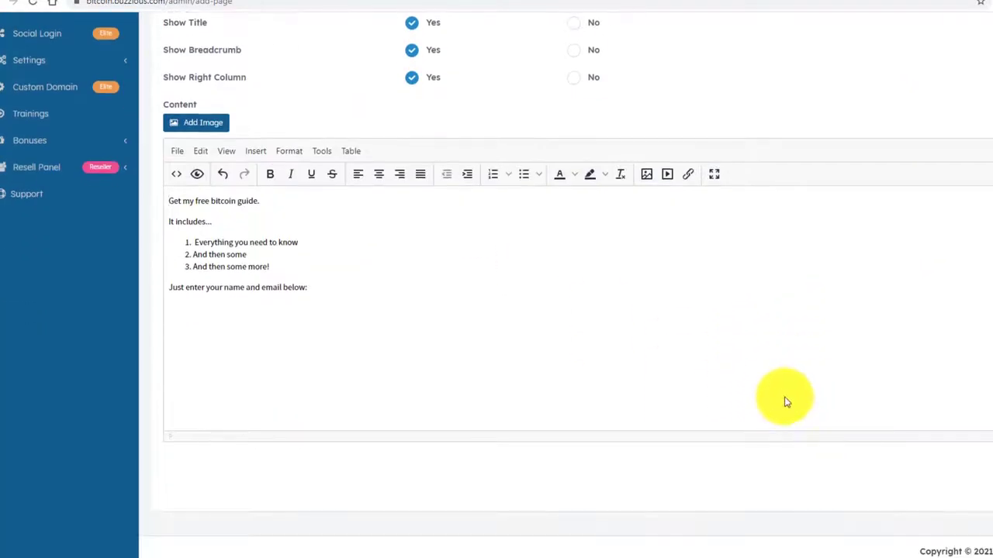
pyautogui.scroll(2, 767, 430)
pyautogui.scroll(-2, 770, 433)
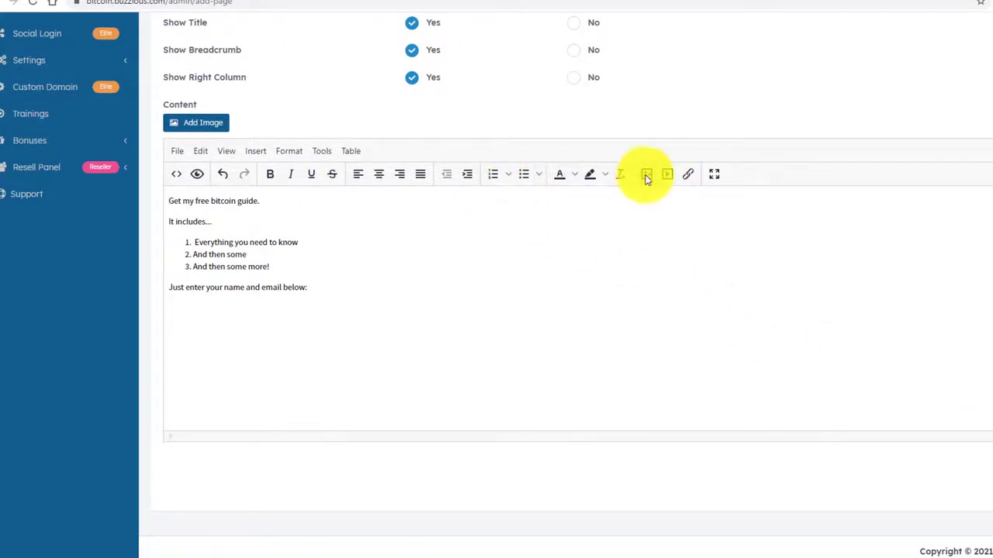
pyautogui.click(299, 216)
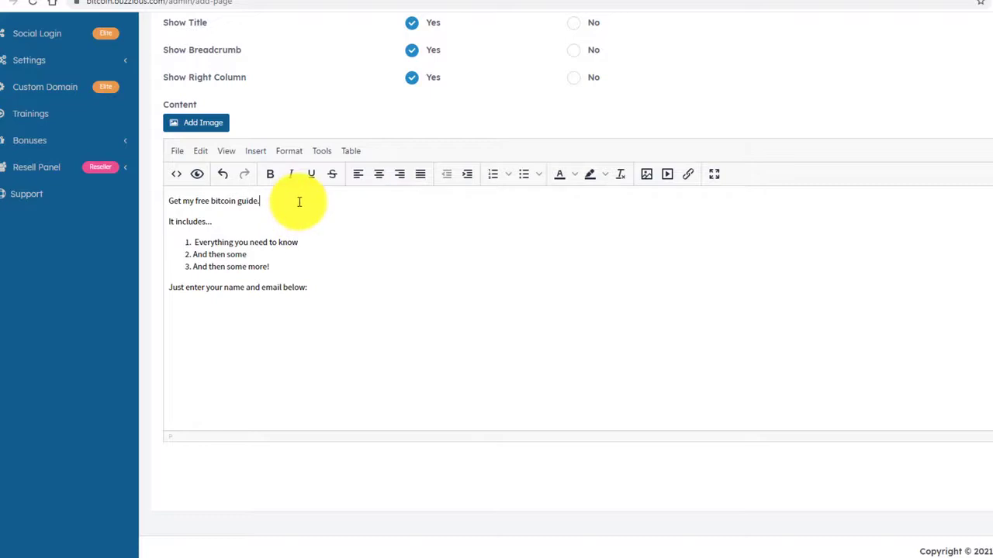
# Add a blank line under 'Get my free bitcoin guide.' and make that line bold.
pyautogui.press('Return')
pyautogui.moveTo(277, 202); pyautogui.dragTo(183, 200)
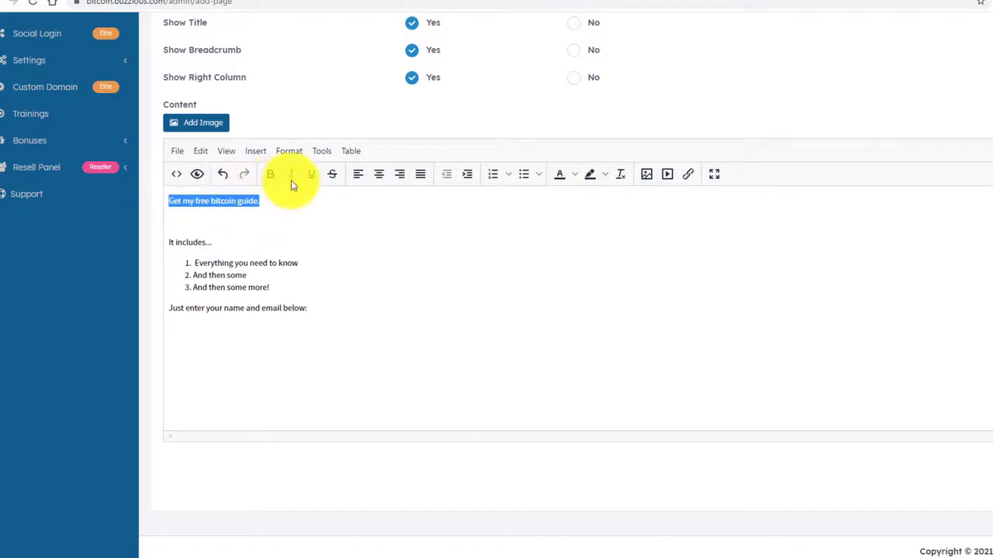
pyautogui.click(270, 174)
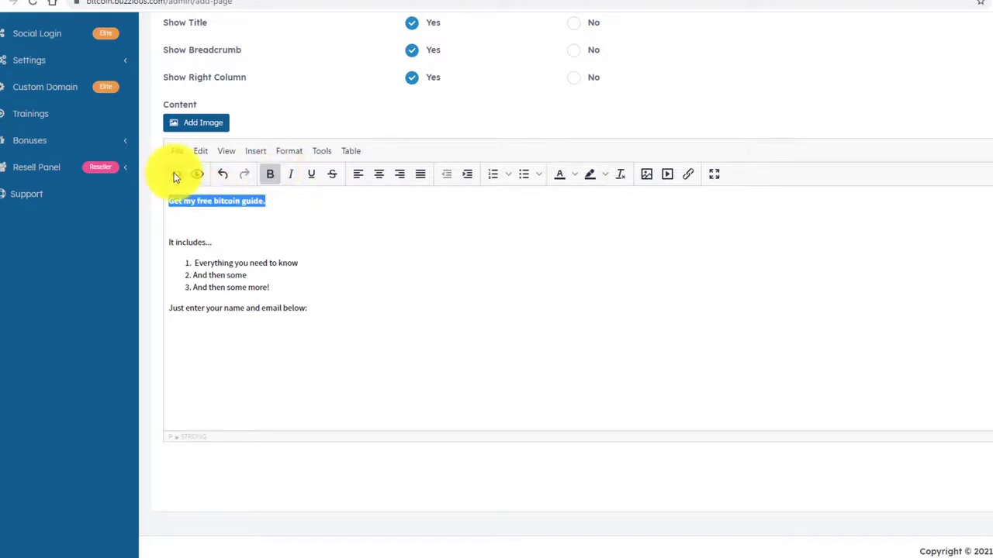
# In the source code, change the stray <big> after 'guide' to </big> and save.
pyautogui.click(175, 174)
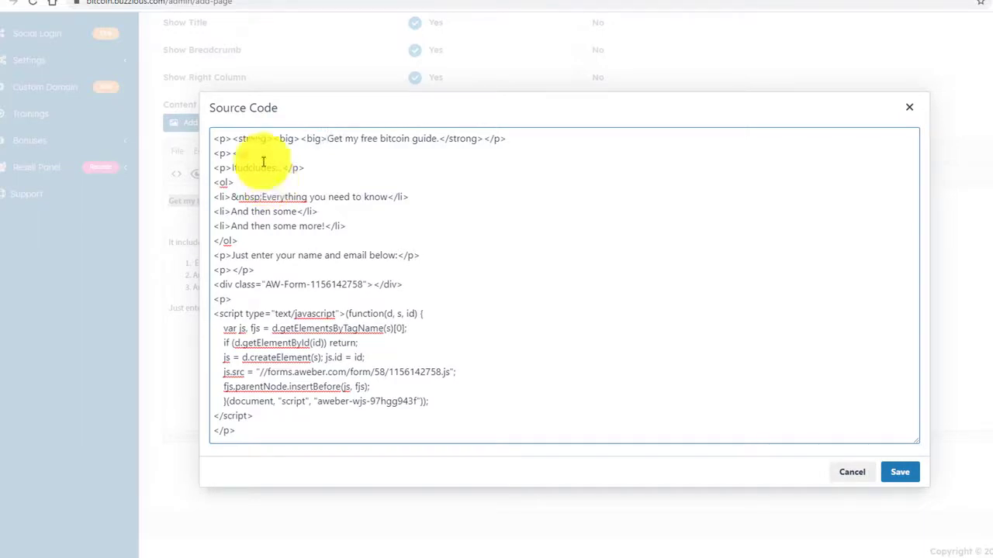
pyautogui.moveTo(323, 137)
pyautogui.mouseDown()
pyautogui.moveTo(295, 136)
pyautogui.moveTo(322, 139)
pyautogui.mouseUp()
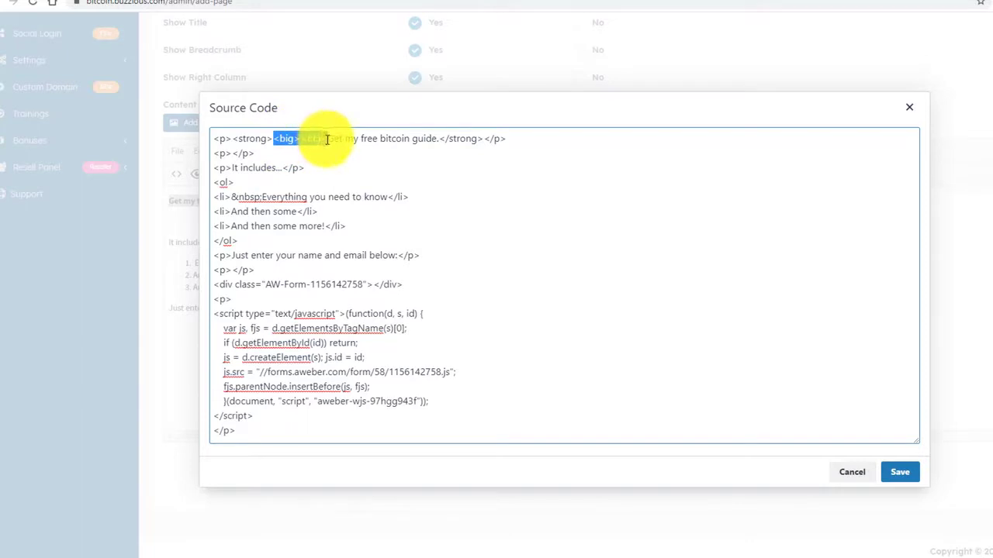
pyautogui.click(440, 138)
pyautogui.write('/big> </big>')
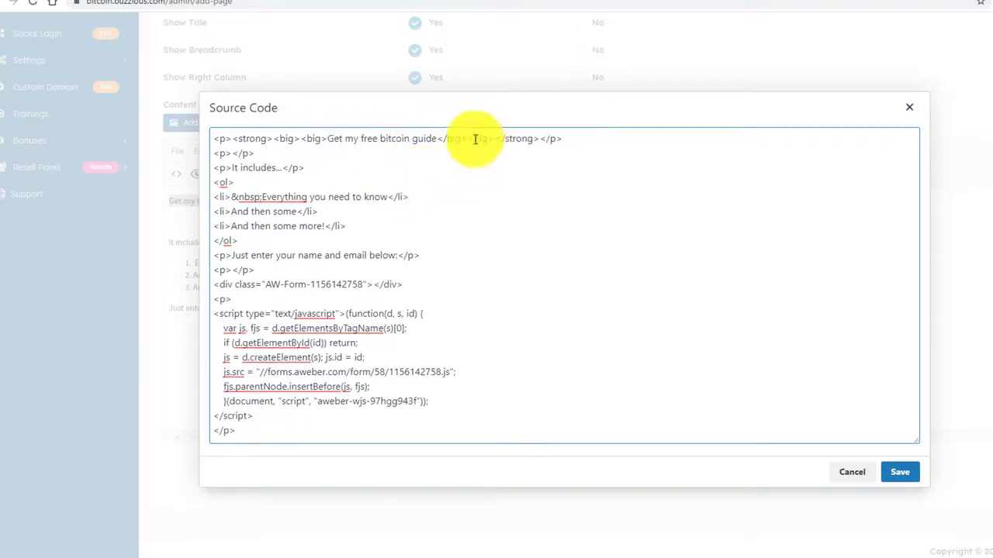
pyautogui.click(897, 470)
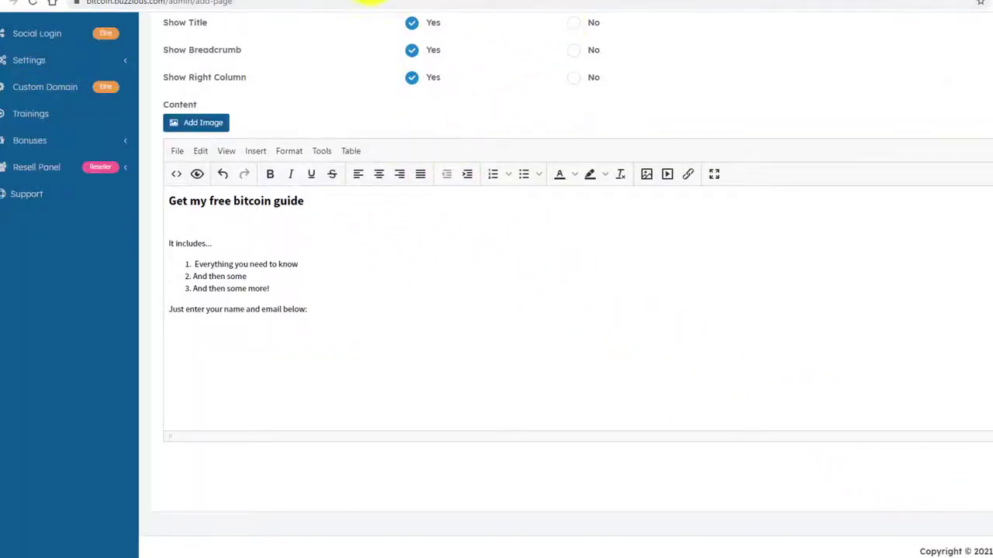
pyautogui.click(307, 2)
# Copy the image address of the Profit From Bitcoin banner on the affiliates page.
pyautogui.scroll(15, 512, 171)
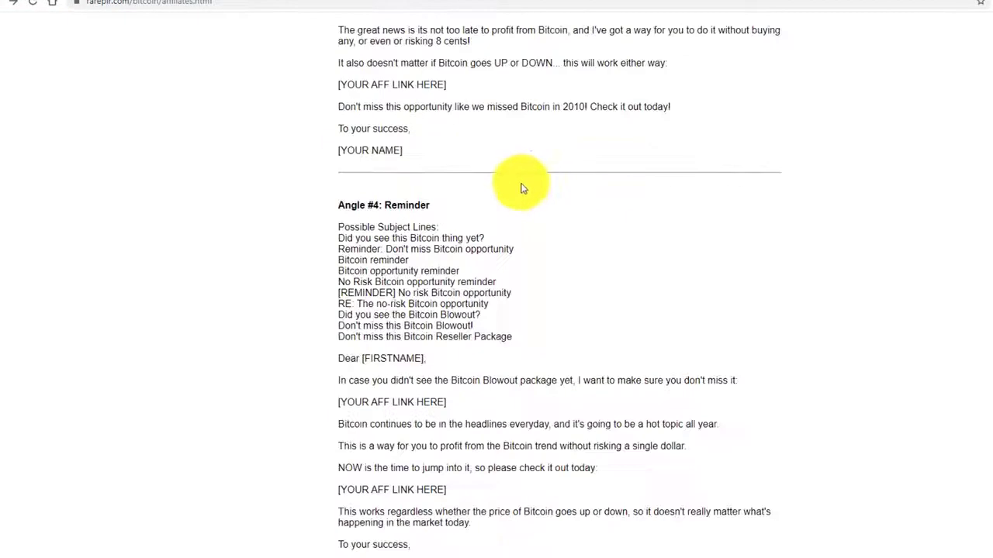
pyautogui.scroll(-13, 450, 178)
pyautogui.scroll(2, 382, 161)
pyautogui.rightClick(432, 244)
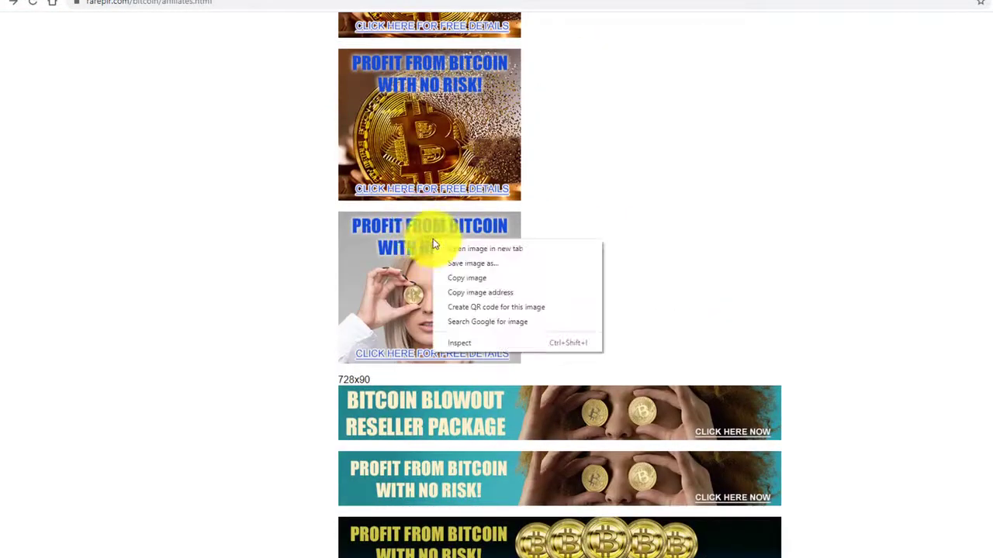
pyautogui.click(470, 293)
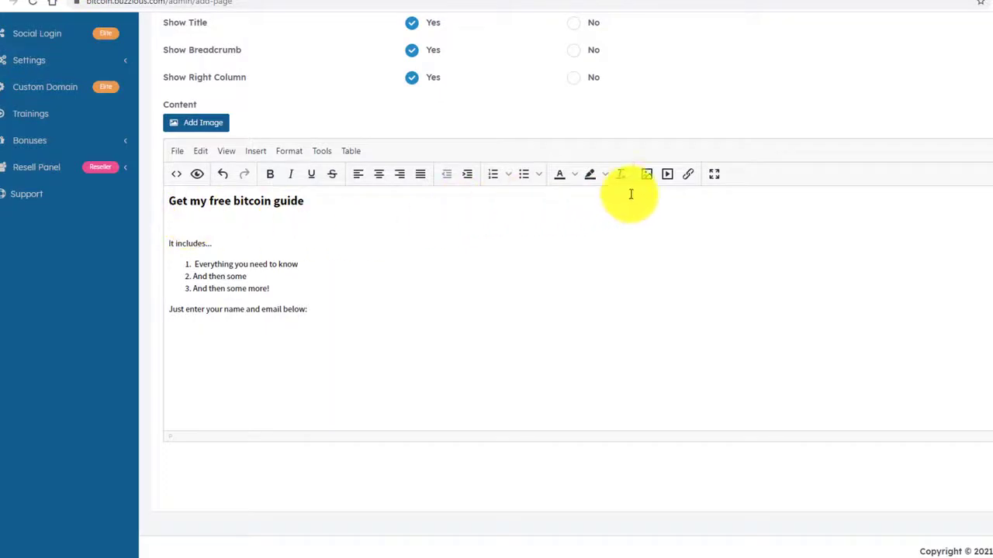
# Insert the 300×250 banner below the guide heading and publish the page with Add Page.
pyautogui.click(646, 175)
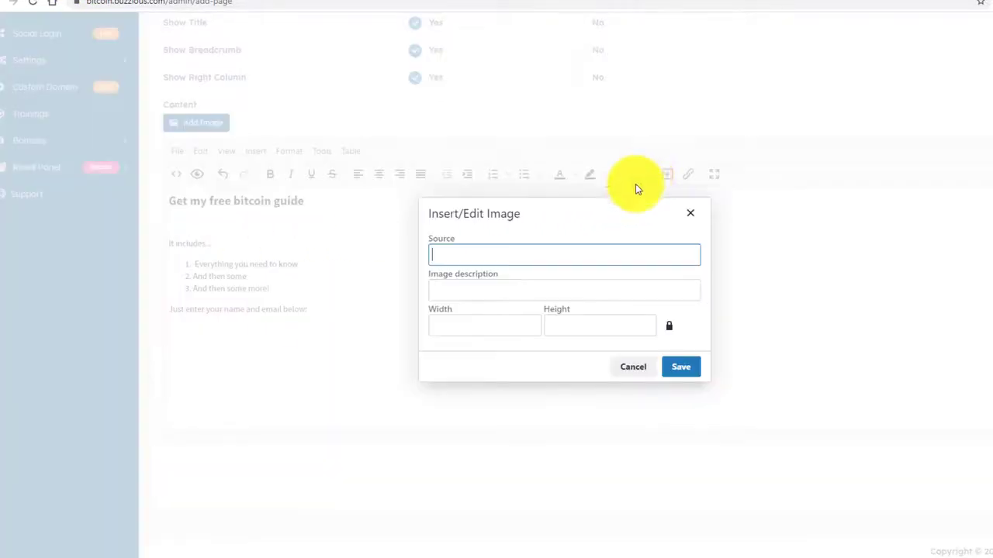
pyautogui.hotkey('ctrl', 'v')
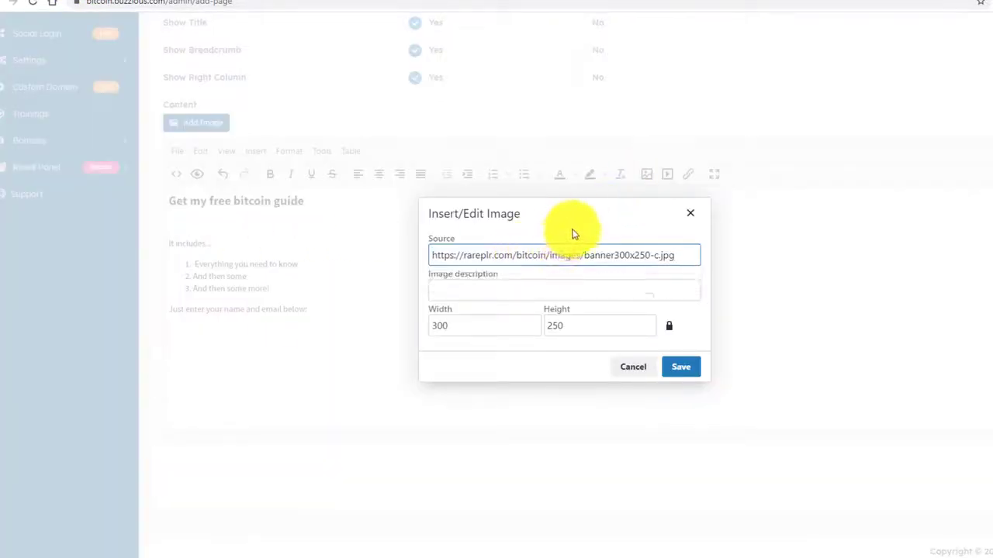
pyautogui.click(678, 368)
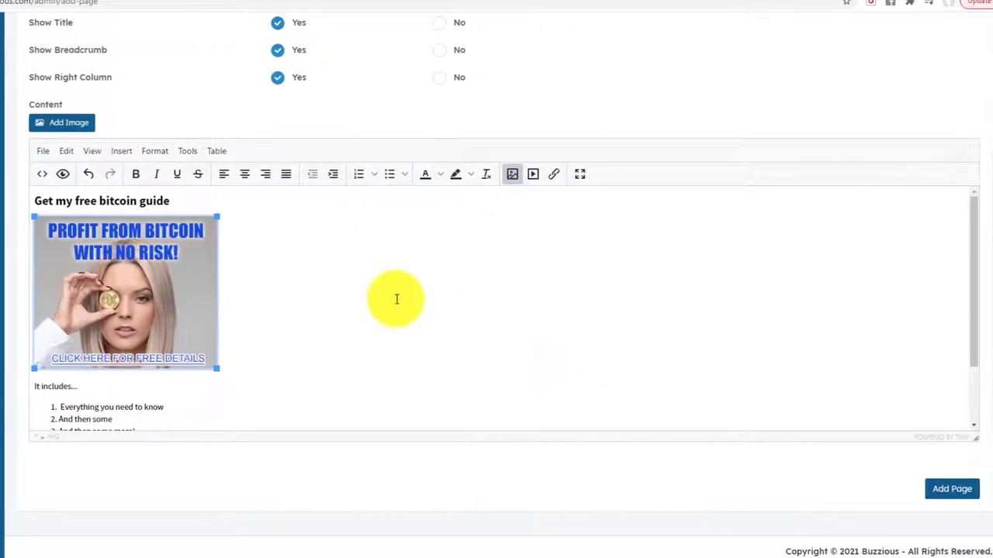
pyautogui.scroll(-2, 692, 383)
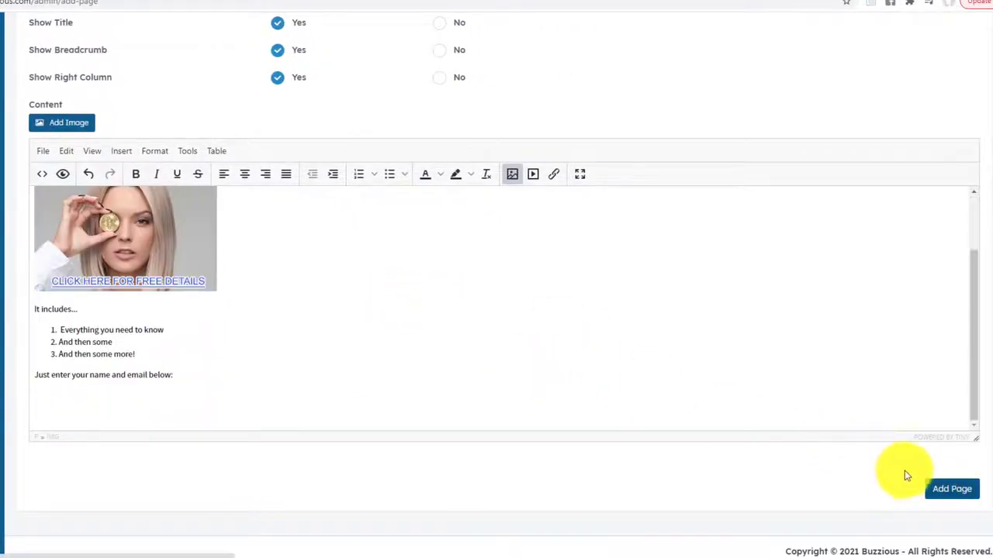
pyautogui.click(950, 488)
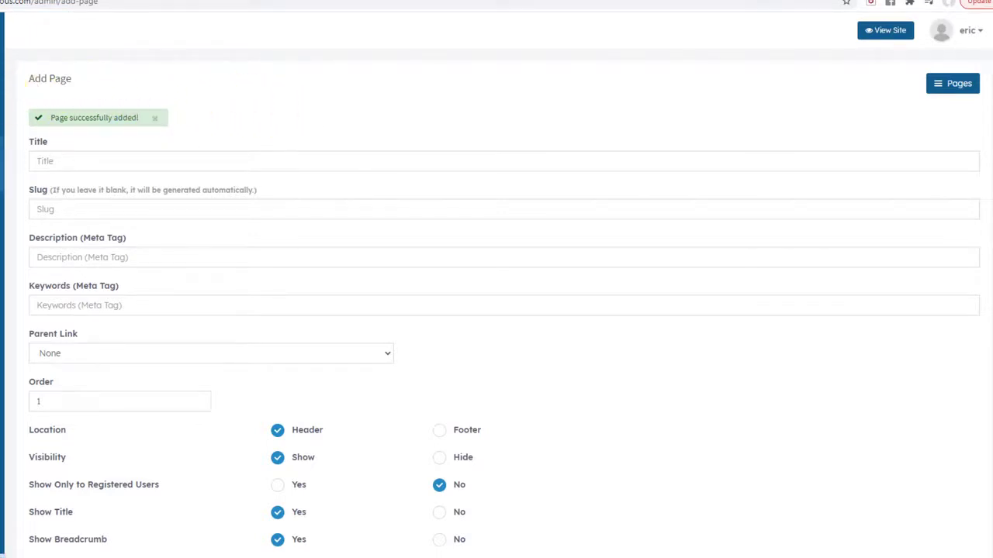
# View the live Free Bitcoin Guide page, scrolling through its banner, bullet list and signup form.
pyautogui.click(54, 186)
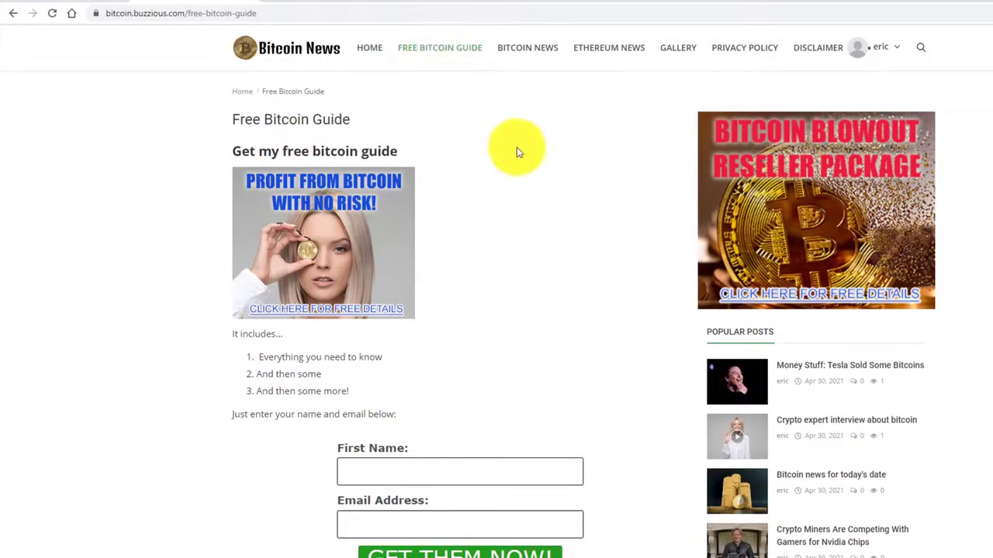
pyautogui.scroll(-2, 529, 158)
pyautogui.scroll(1, 347, 141)
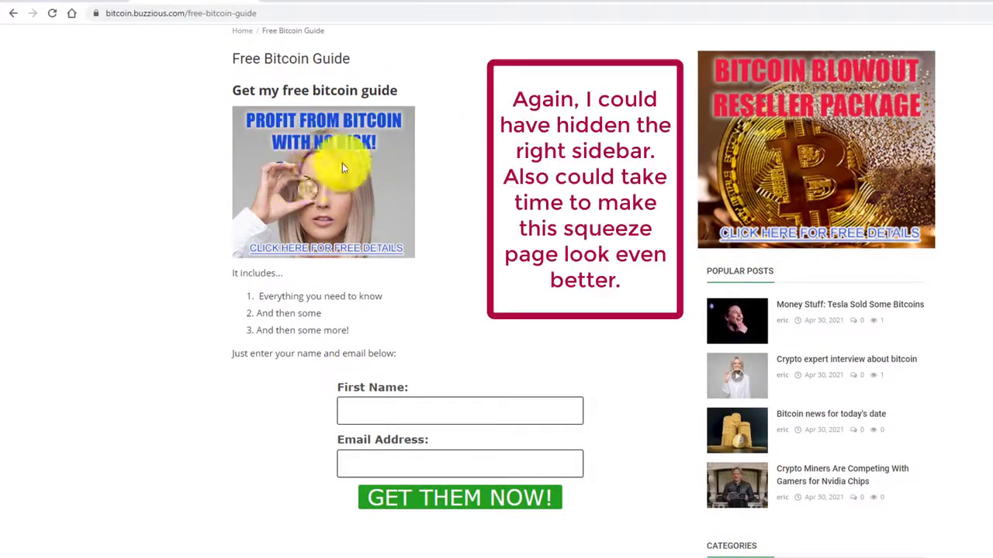
pyautogui.scroll(-3, 421, 215)
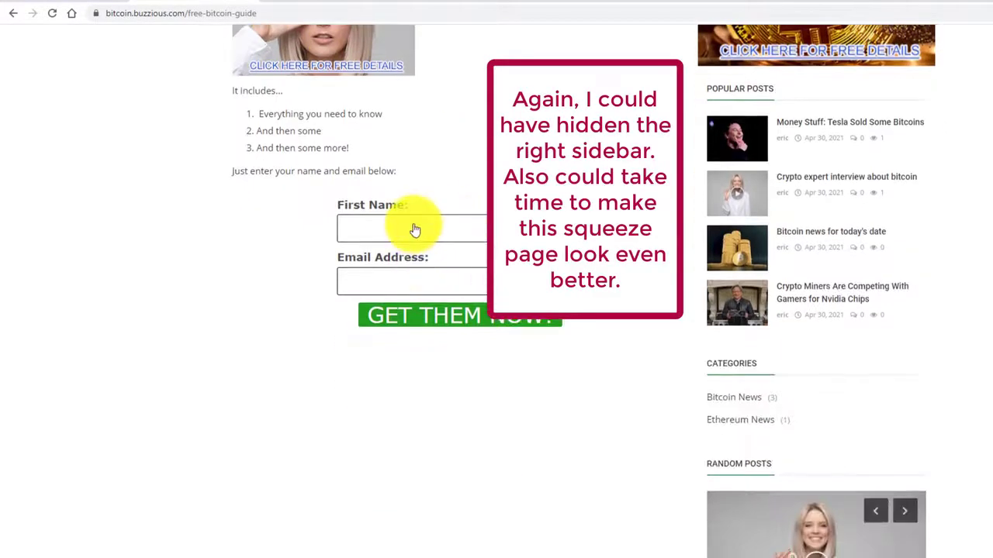
pyautogui.scroll(-5, 373, 269)
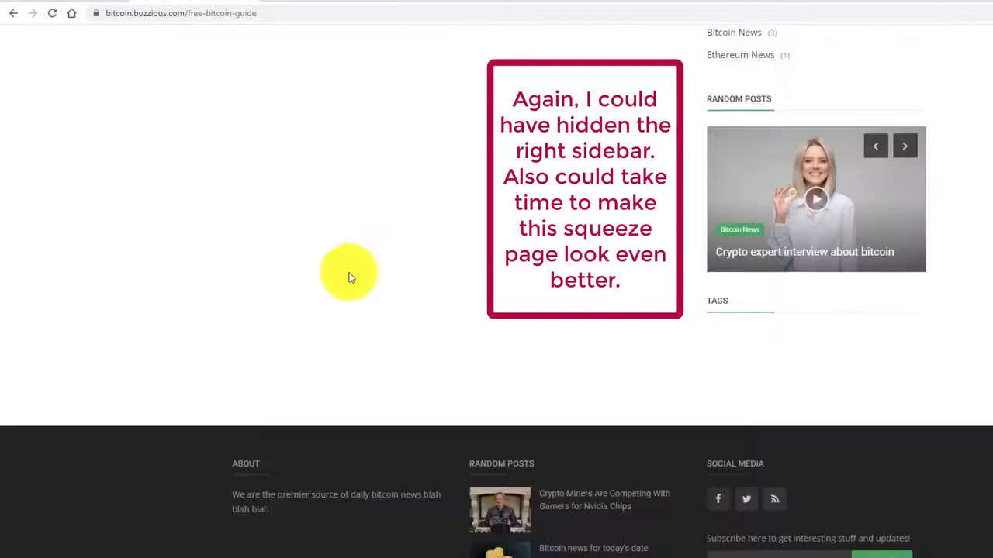
pyautogui.scroll(8, 321, 266)
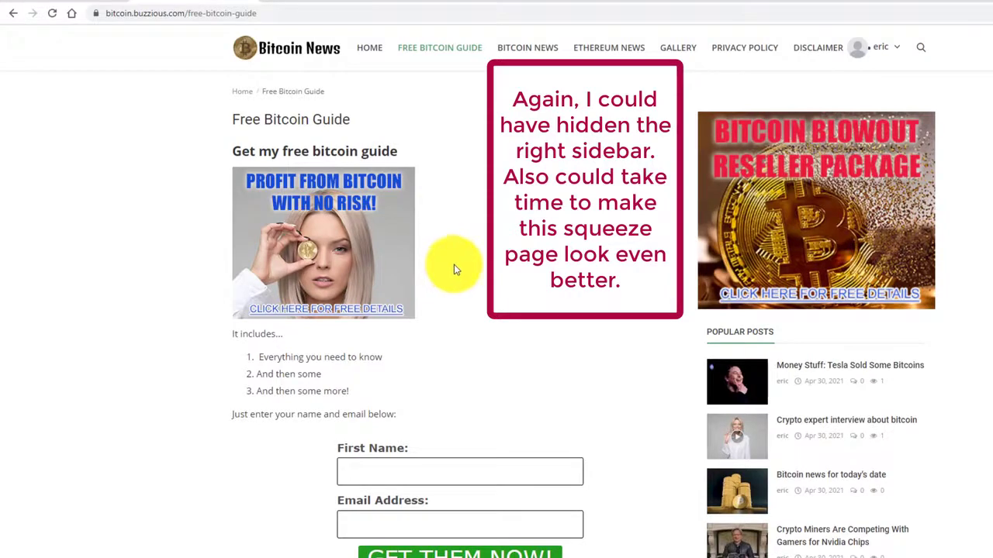
pyautogui.scroll(-3, 426, 271)
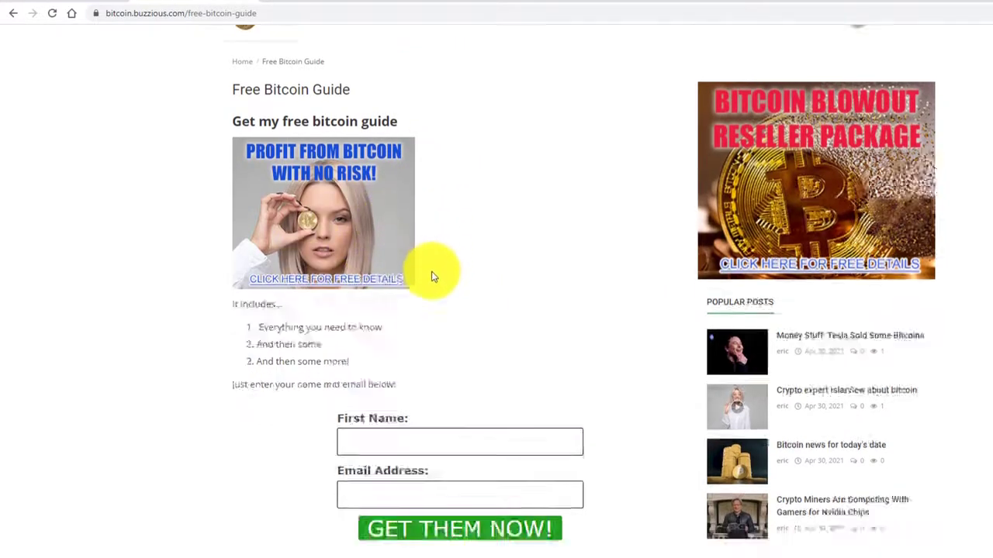
pyautogui.scroll(3, 408, 284)
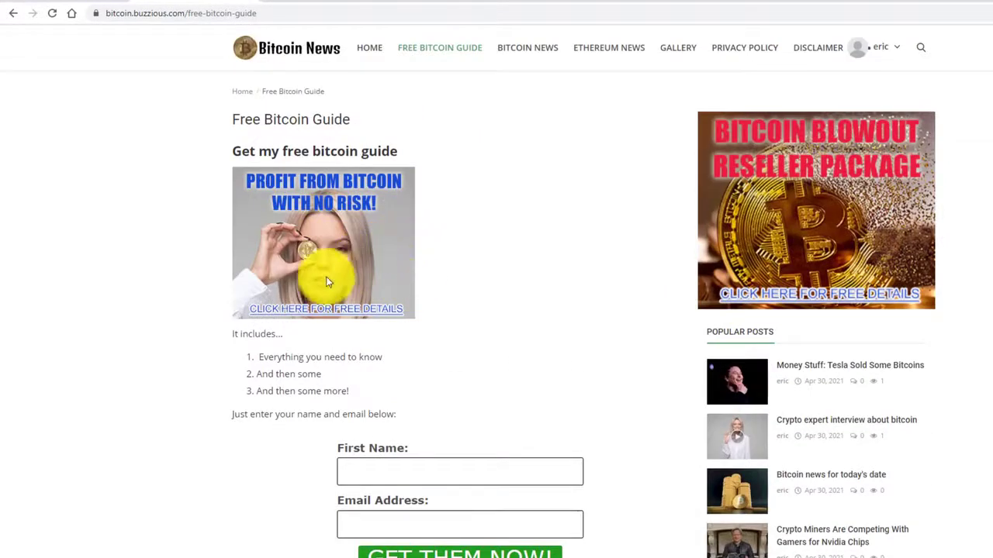
pyautogui.scroll(-5, 160, 310)
pyautogui.scroll(5, 158, 315)
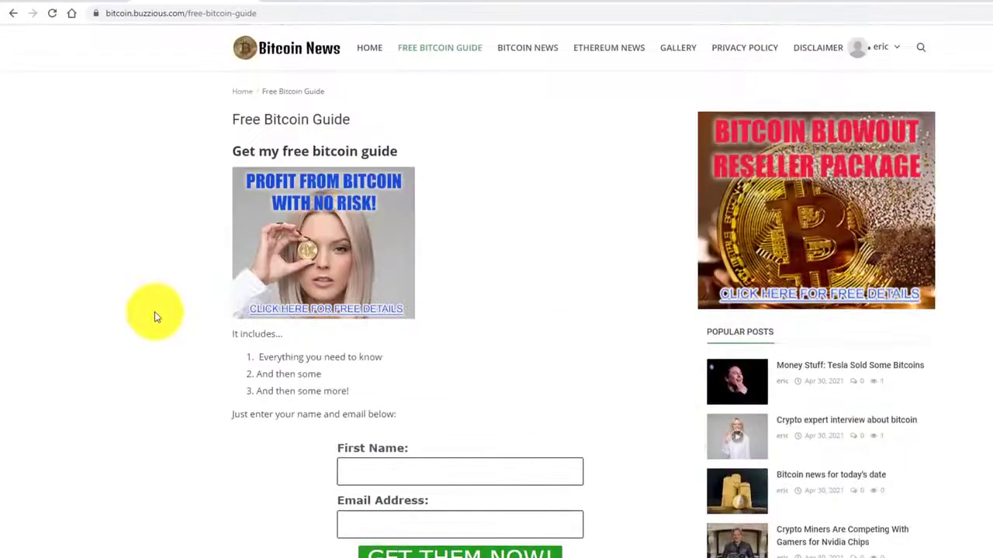
pyautogui.scroll(-9, 155, 313)
pyautogui.scroll(6, 153, 316)
pyautogui.scroll(3, 154, 318)
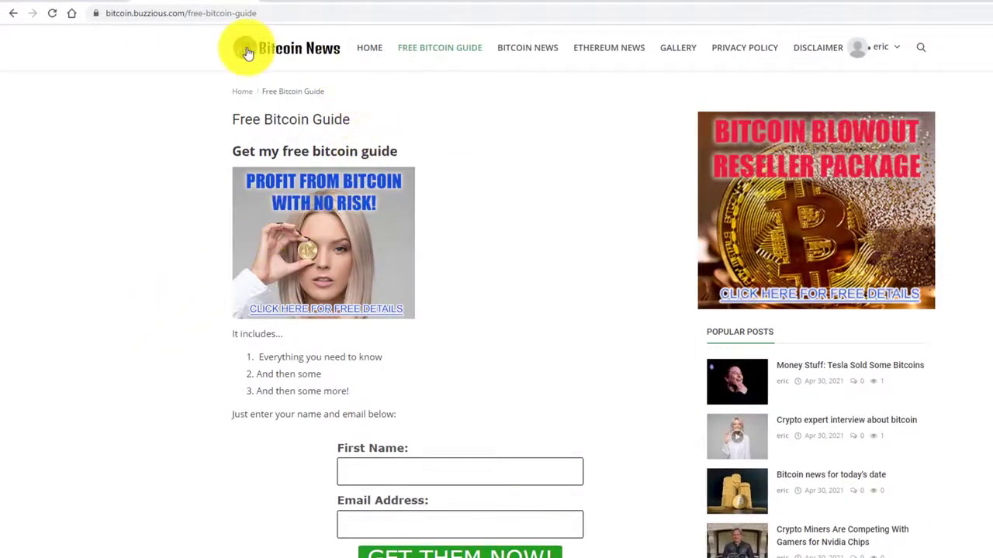
# Return to the admin Pages list and expand the Add Post options in the sidebar.
pyautogui.click(70, 7)
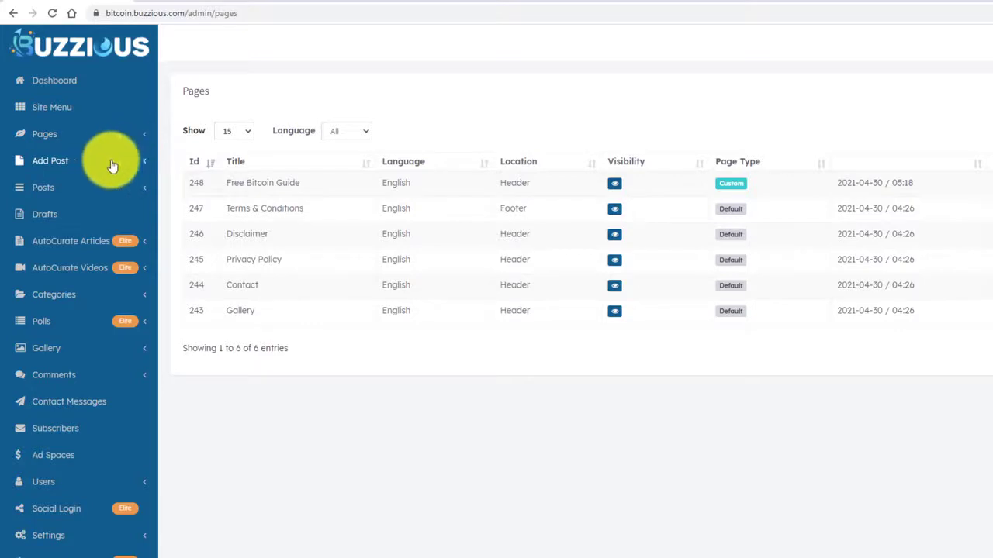
pyautogui.click(142, 165)
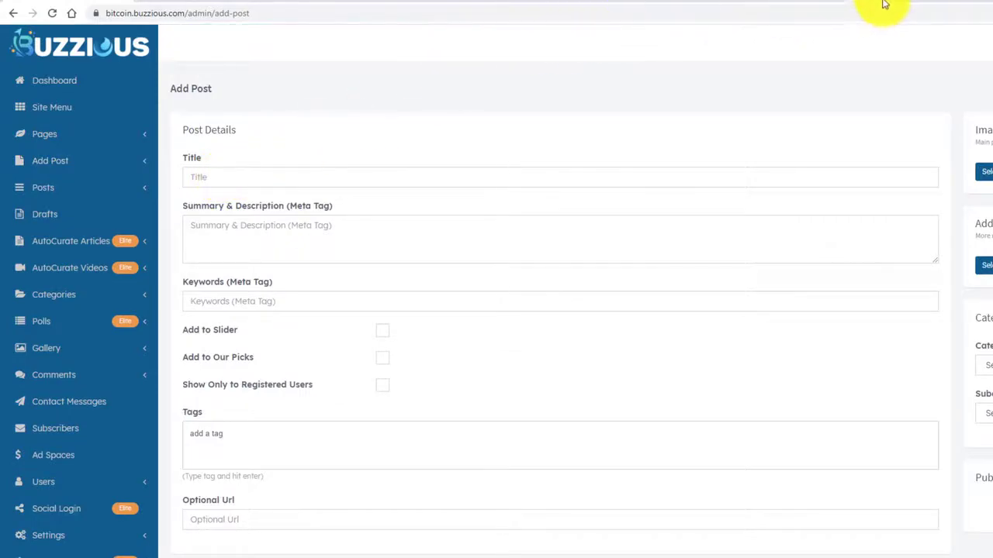
# Open amazon.com in a new tab and search for 'bitcoin'.
pyautogui.click(891, 7)
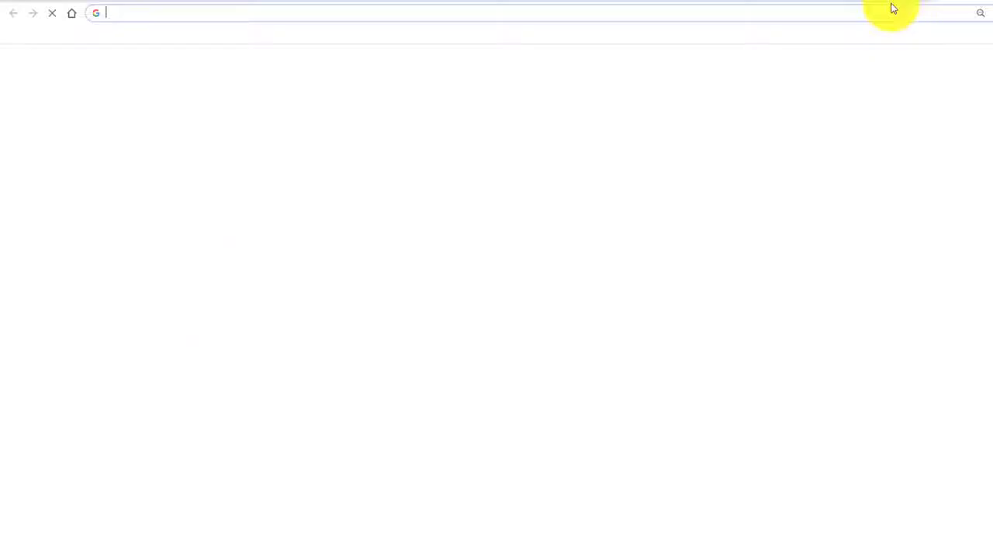
pyautogui.write('amazon.com')
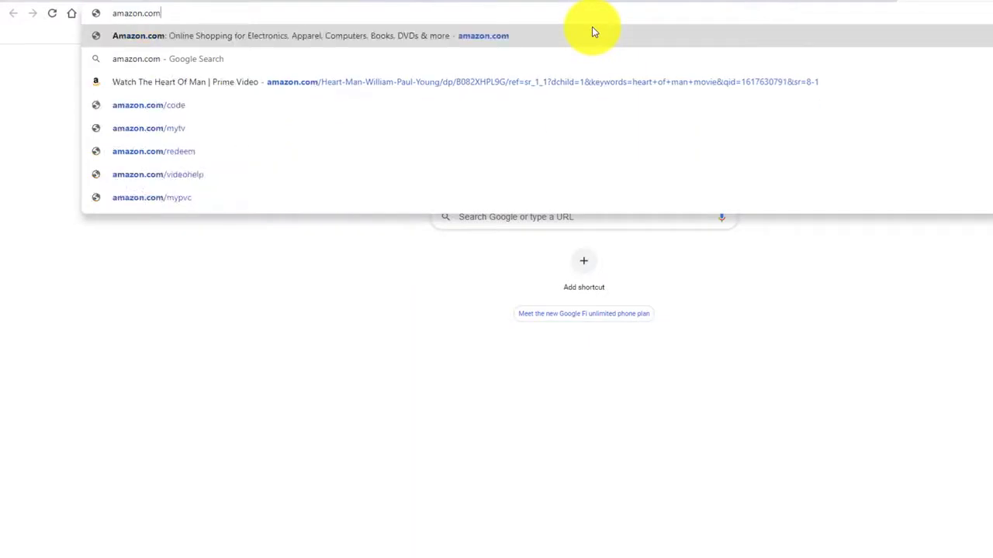
pyautogui.press('Return')
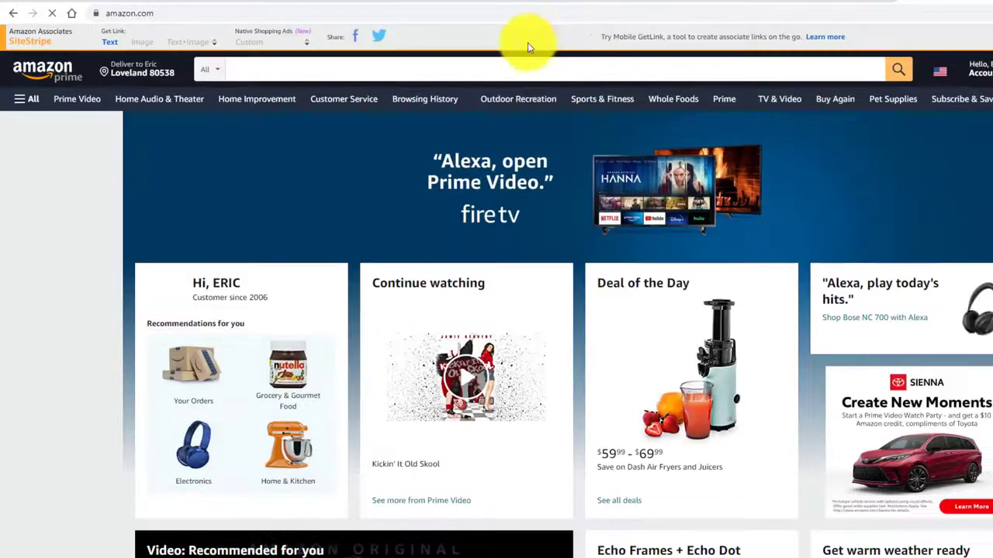
pyautogui.click(432, 69)
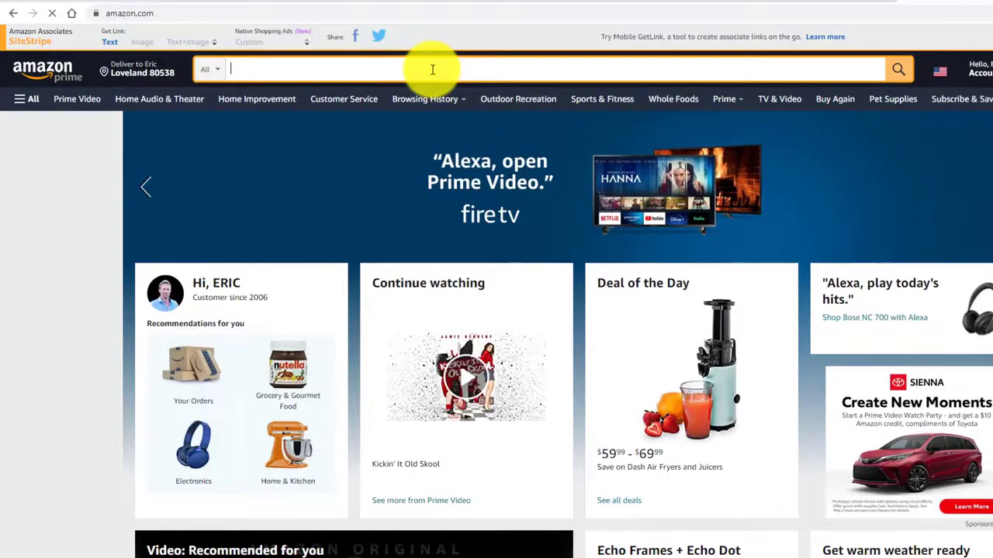
pyautogui.press('Return')
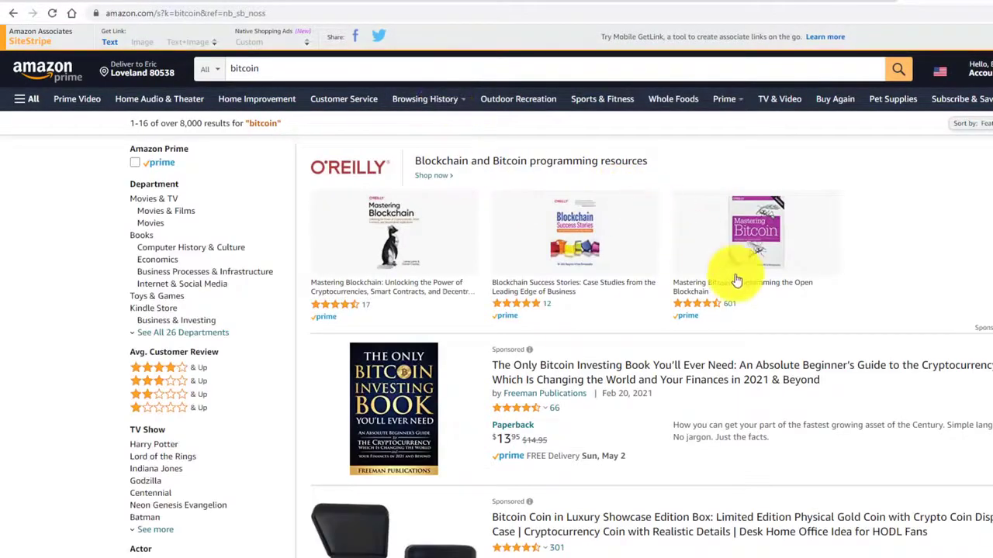
# Open the $6.49 Bitcoin Commemorative Coin 24K Gold Plated product page and browse it.
pyautogui.scroll(-7, 729, 283)
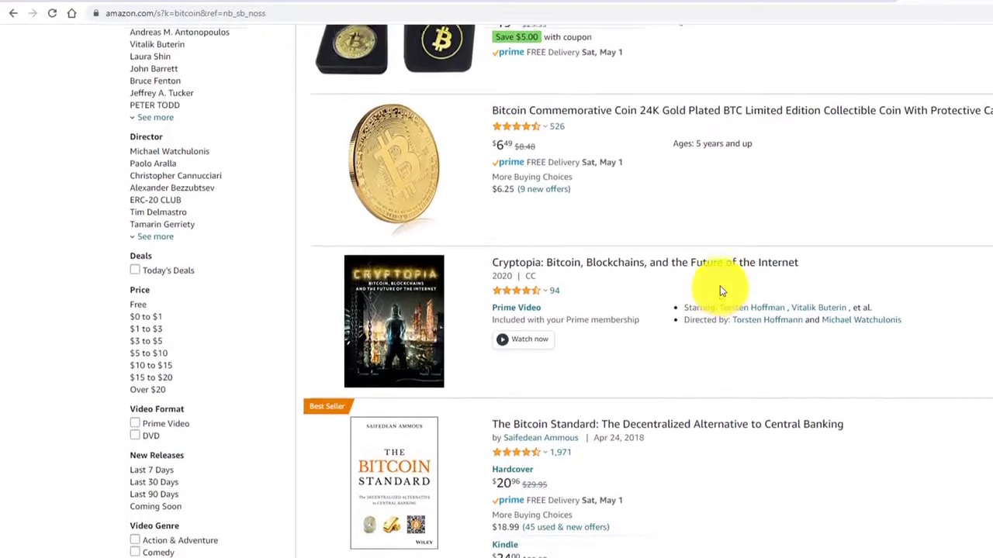
pyautogui.scroll(3, 660, 277)
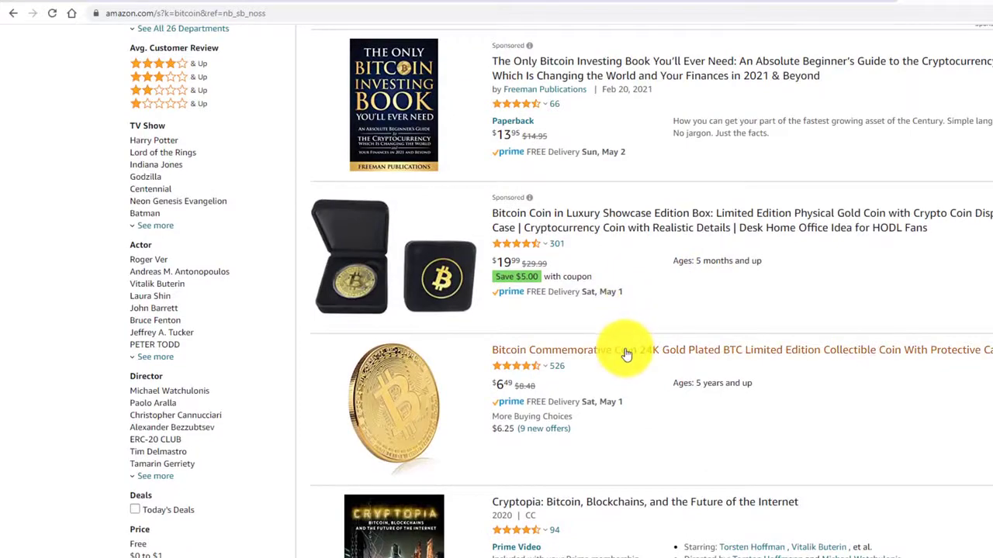
pyautogui.click(534, 350)
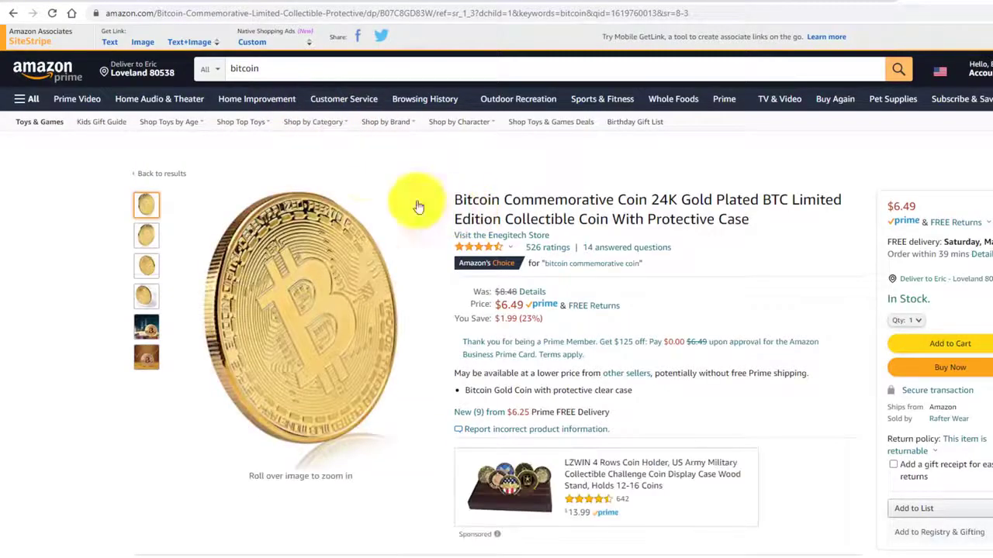
pyautogui.scroll(-3, 470, 233)
pyautogui.scroll(-4, 426, 343)
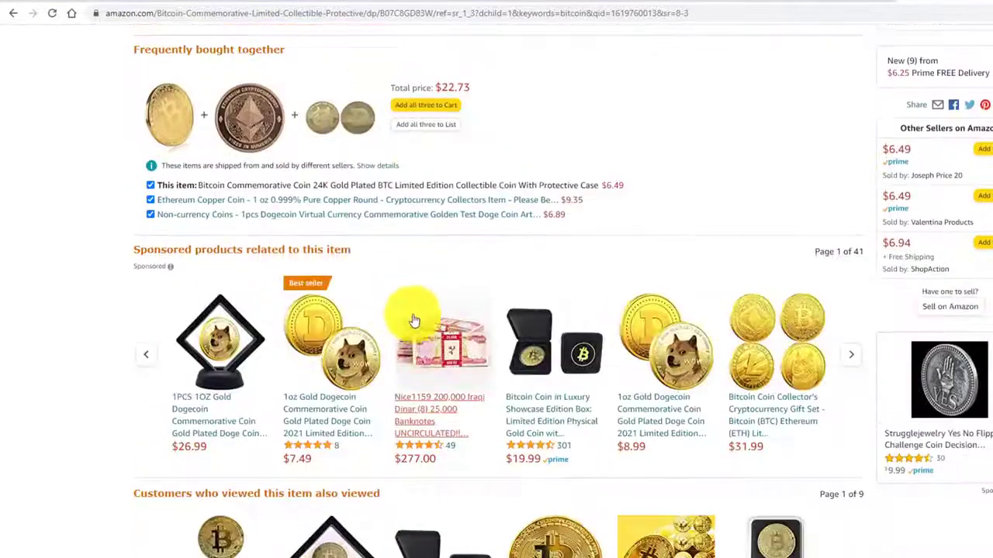
pyautogui.scroll(-5, 377, 311)
pyautogui.scroll(11, 366, 310)
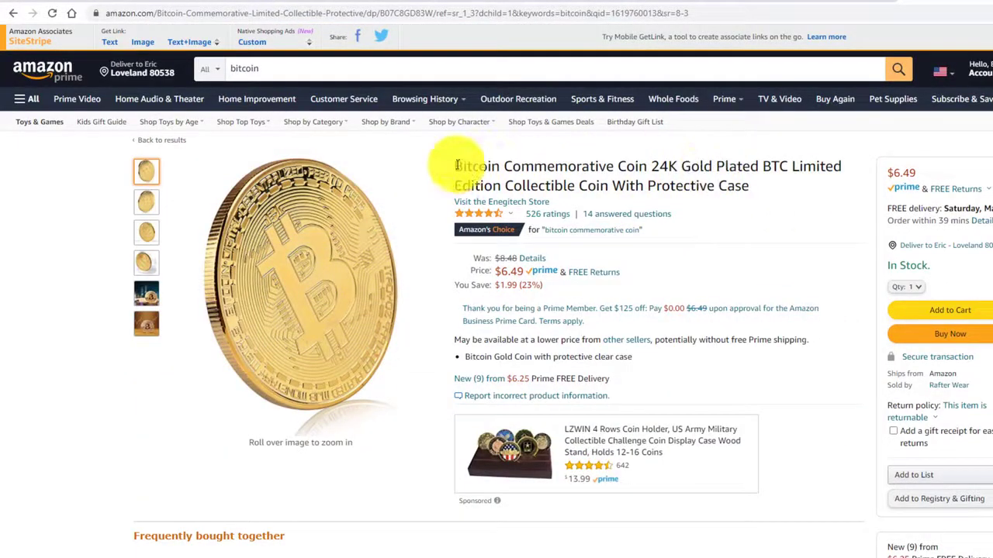
# Paste the coin's Amazon product name, Bitcoin Commemorative Coin 24K Gold Plated..., as the post title.
pyautogui.moveTo(456, 165); pyautogui.dragTo(608, 187)
pyautogui.hotkey('ctrl', 'c')
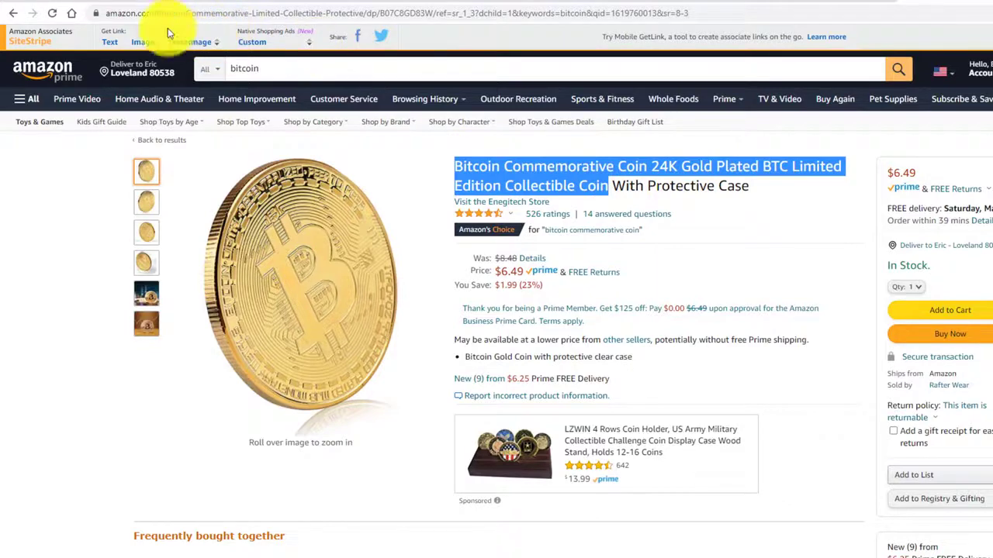
pyautogui.click(48, 5)
pyautogui.click(224, 171)
pyautogui.hotkey('ctrl', 'v')
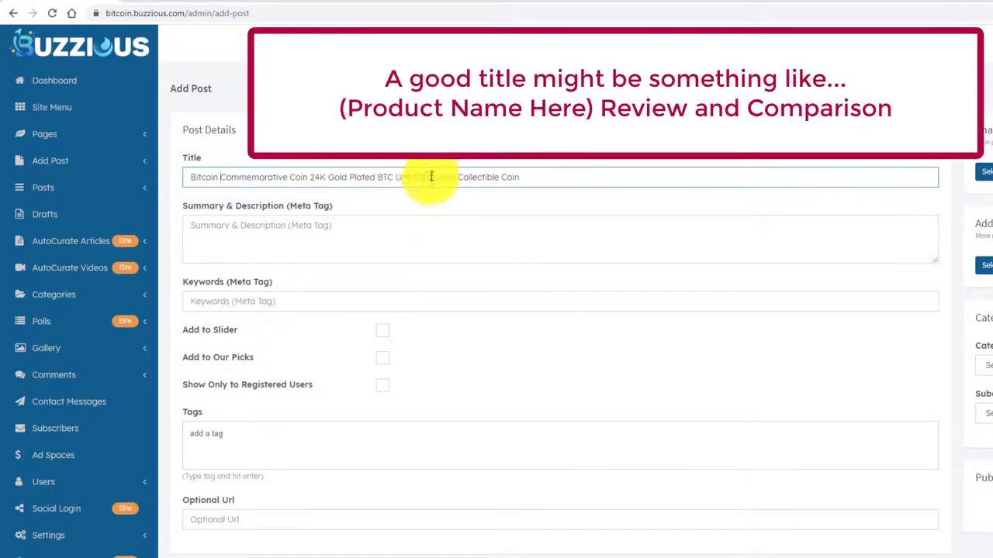
pyautogui.scroll(-5, 496, 202)
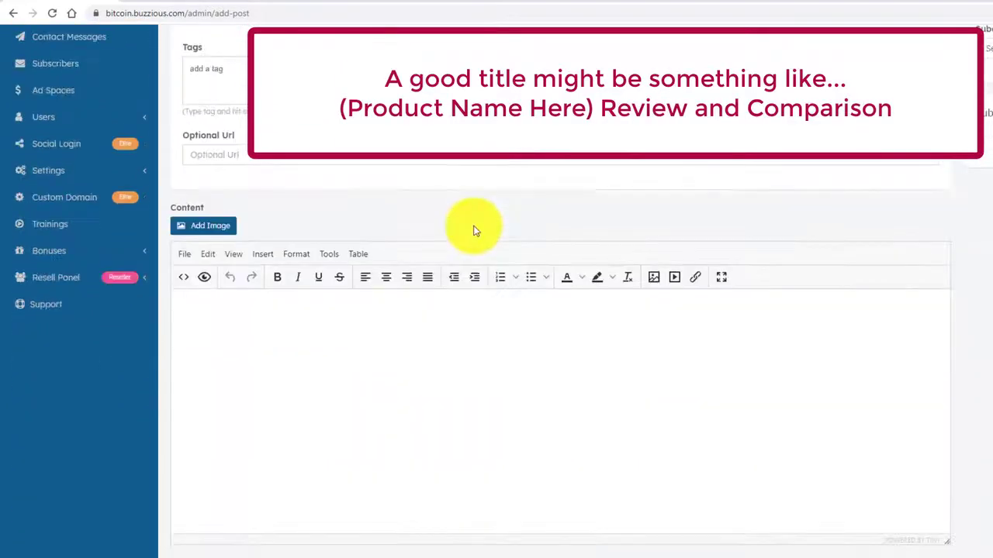
# Paste the three-paragraph fading-gold-coating Amazon review into the post's content editor.
pyautogui.click(903, 2)
pyautogui.scroll(-12, 658, 182)
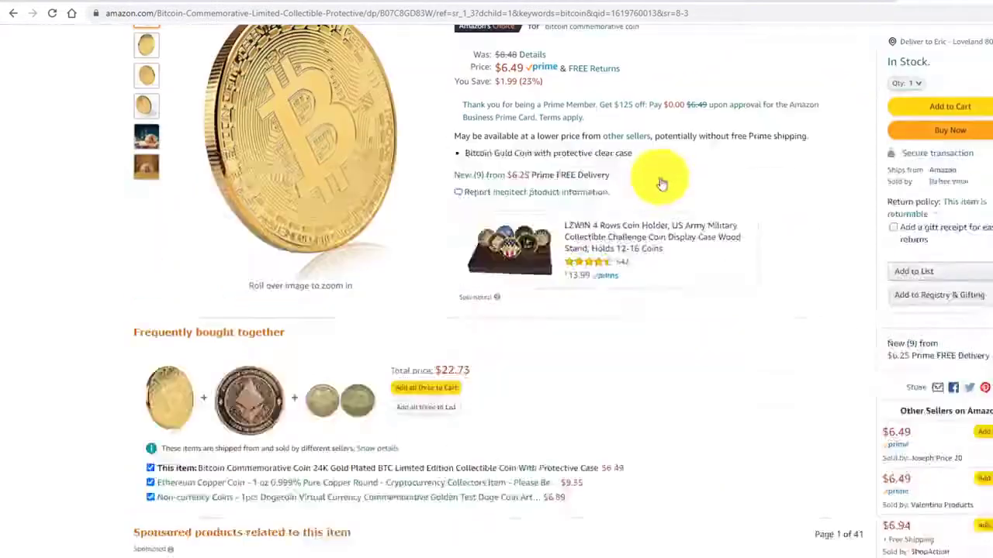
pyautogui.scroll(-13, 646, 186)
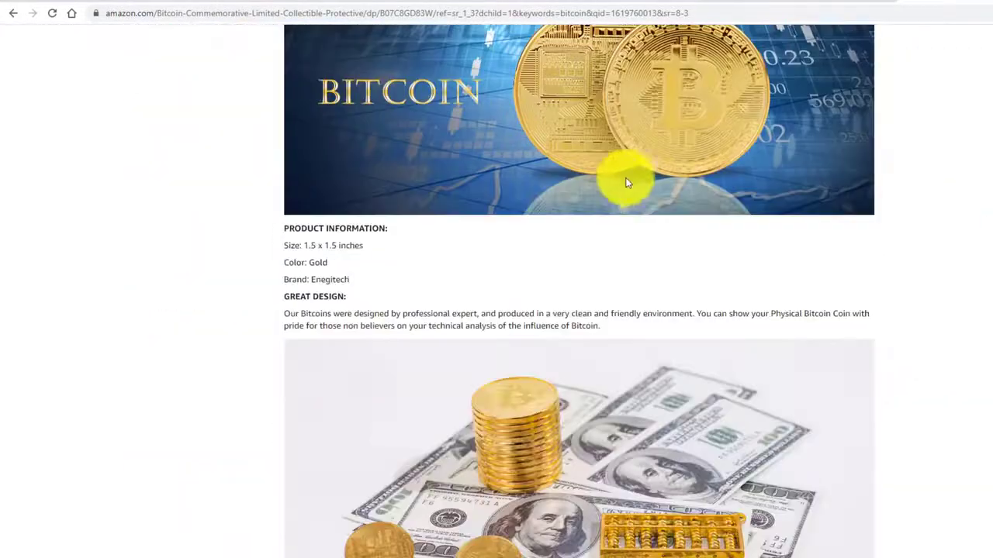
pyautogui.scroll(-15, 714, 168)
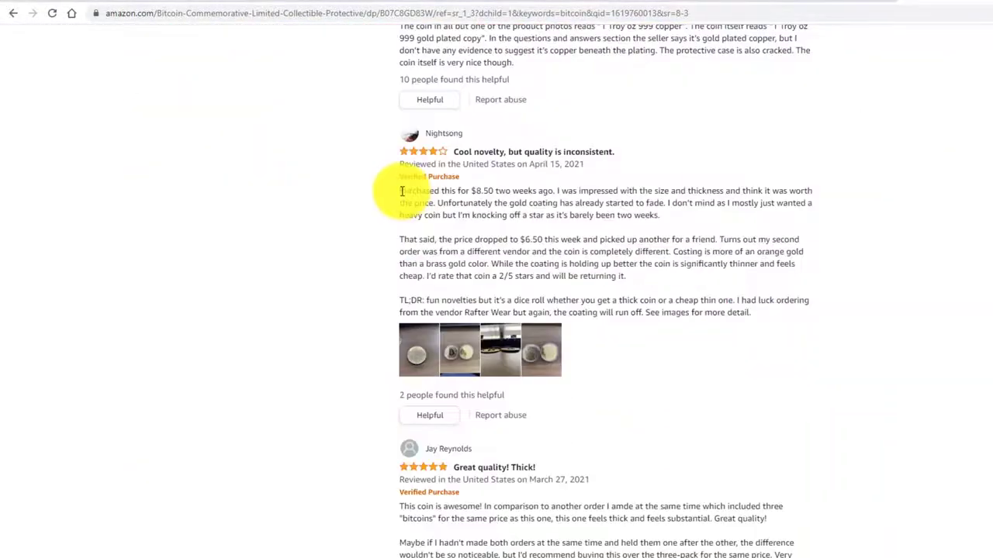
pyautogui.moveTo(399, 191); pyautogui.dragTo(790, 313)
pyautogui.hotkey('ctrl', 'c')
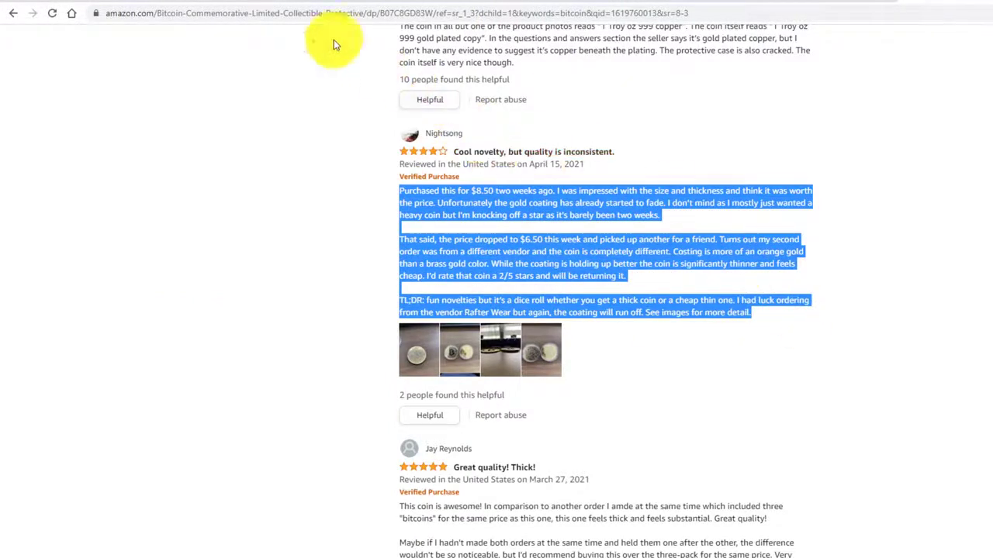
pyautogui.click(35, 4)
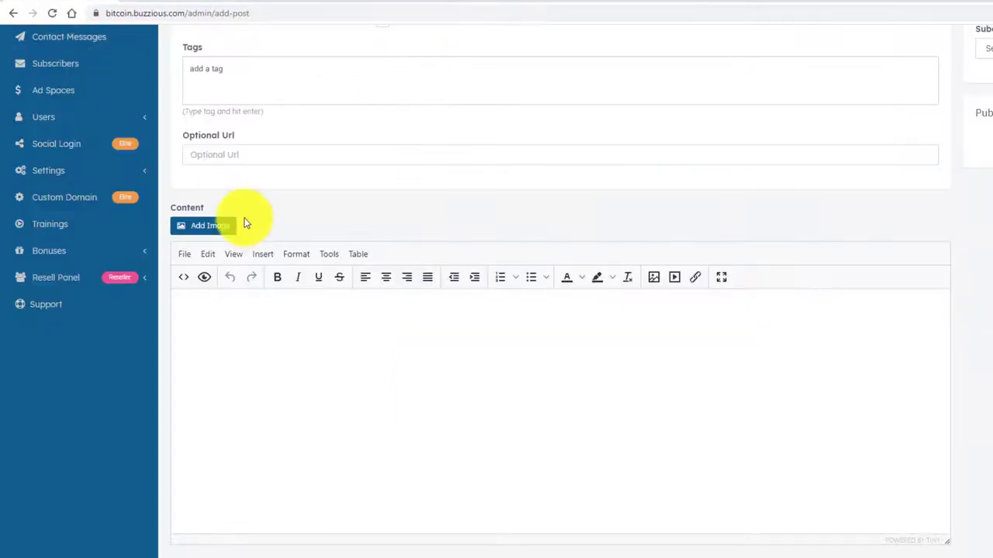
pyautogui.click(244, 326)
pyautogui.hotkey('ctrl', 'v')
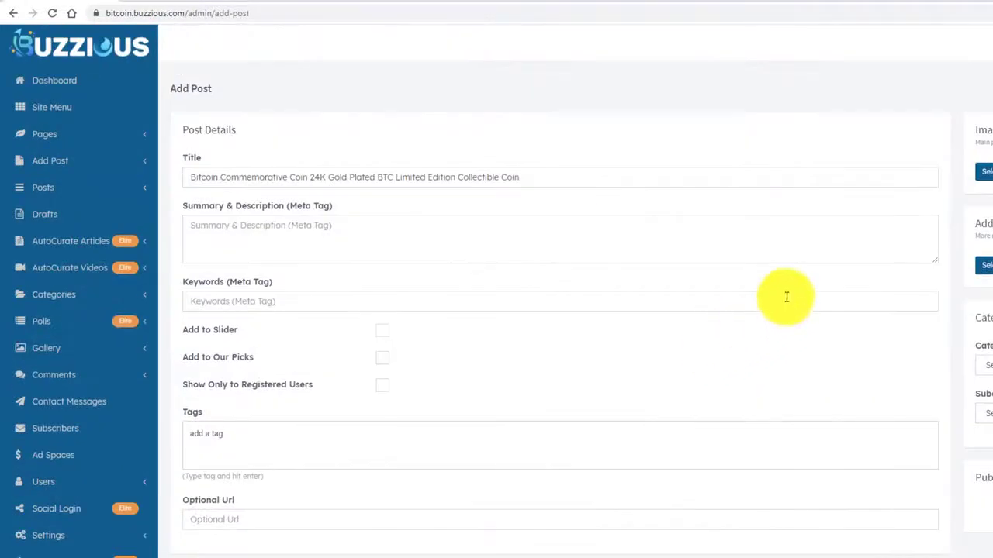
pyautogui.click(958, 3)
# Save the enlarged Amazon coin photo, 81TipgGdJhL._AC_SL1500_.jpg, to Downloads.
pyautogui.scroll(10, 851, 222)
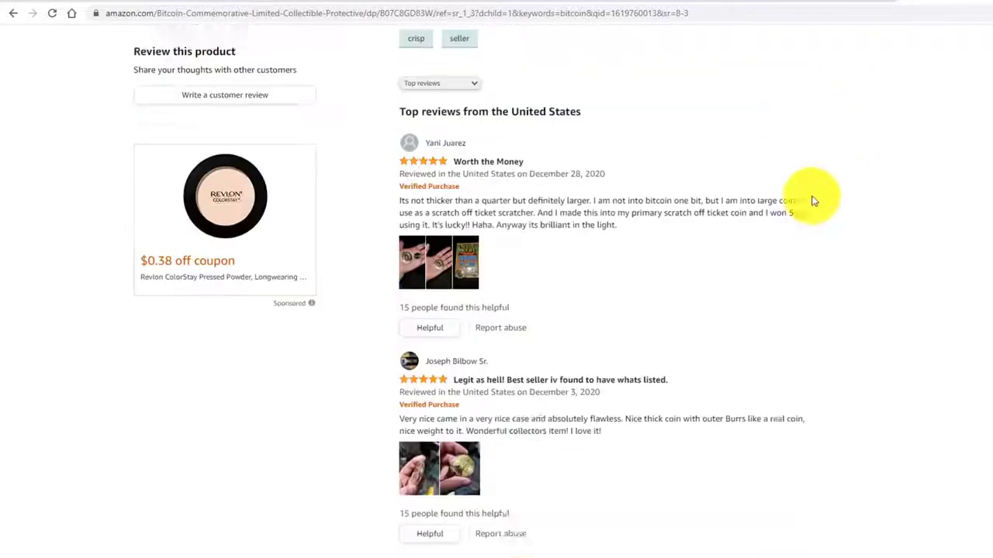
pyautogui.scroll(15, 823, 199)
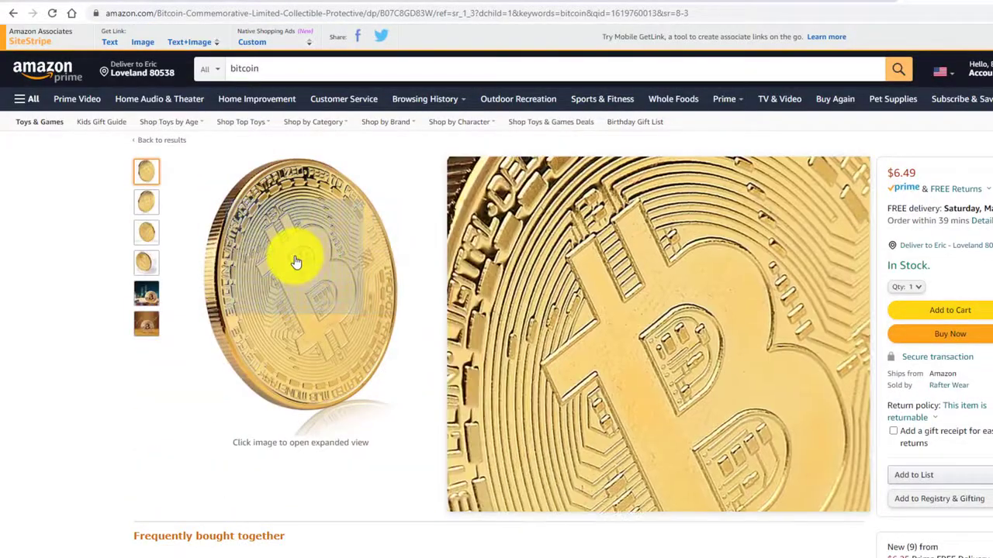
pyautogui.rightClick(295, 262)
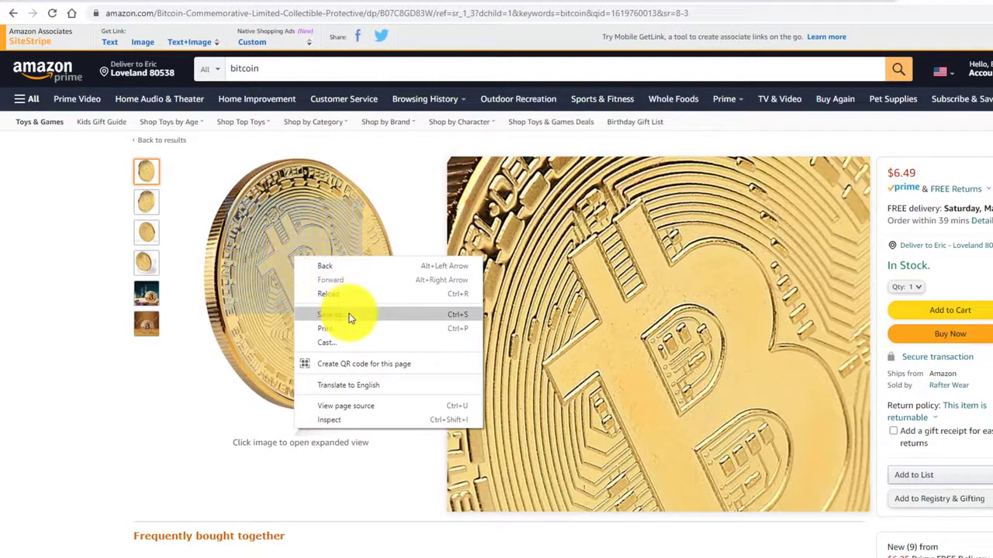
pyautogui.click(559, 278)
pyautogui.rightClick(552, 273)
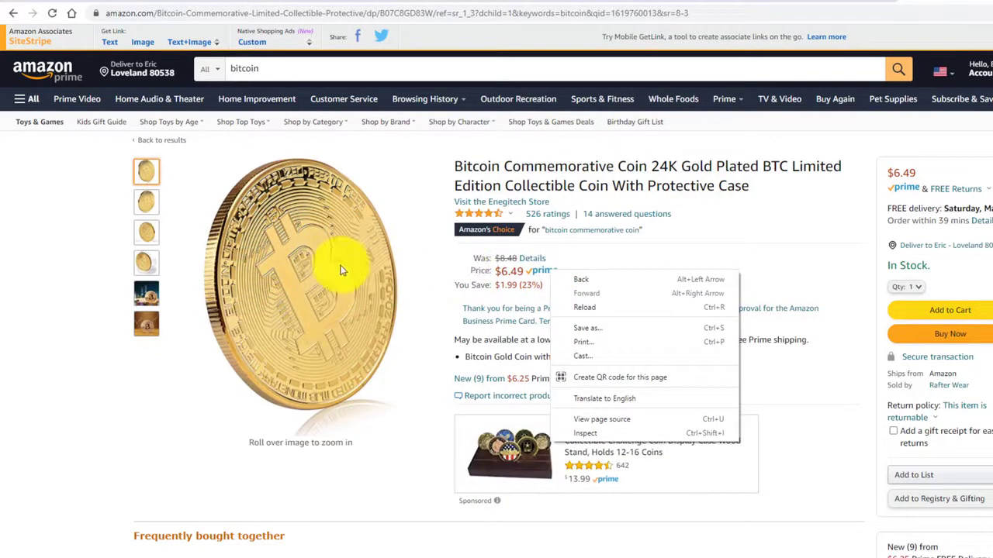
pyautogui.click(339, 269)
pyautogui.rightClick(440, 271)
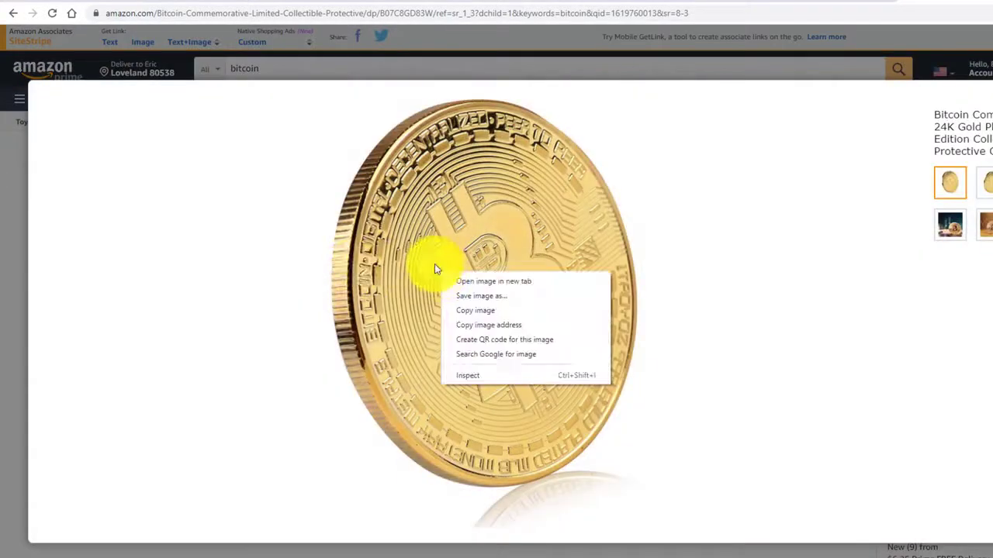
pyautogui.click(470, 299)
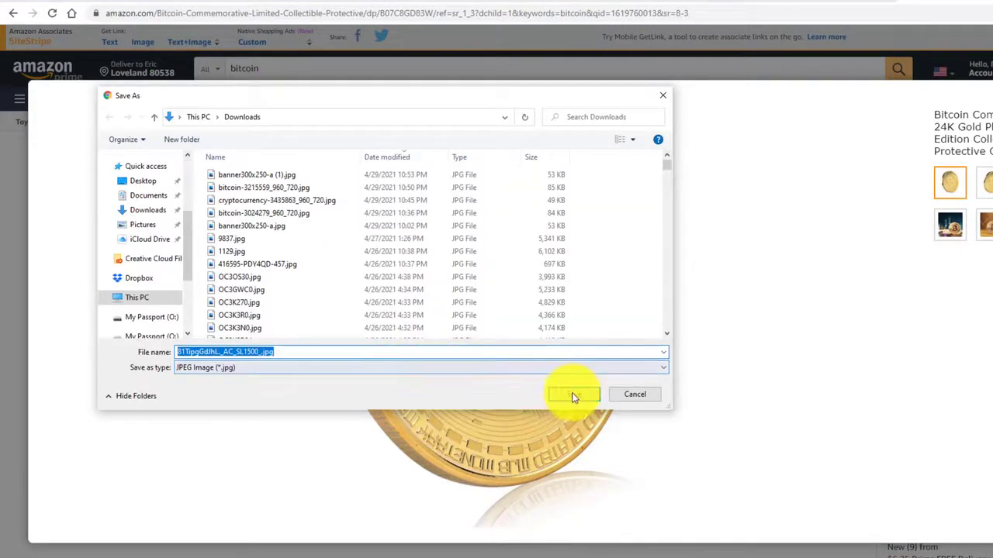
pyautogui.click(572, 394)
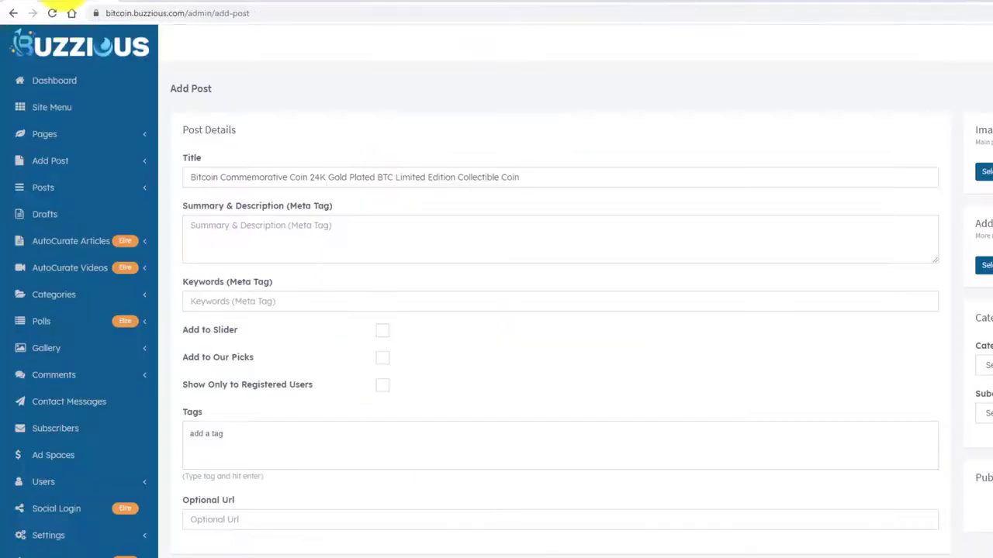
# Upload the saved coin photo to the Buzzious image library and select it as the main image.
pyautogui.click(62, 1)
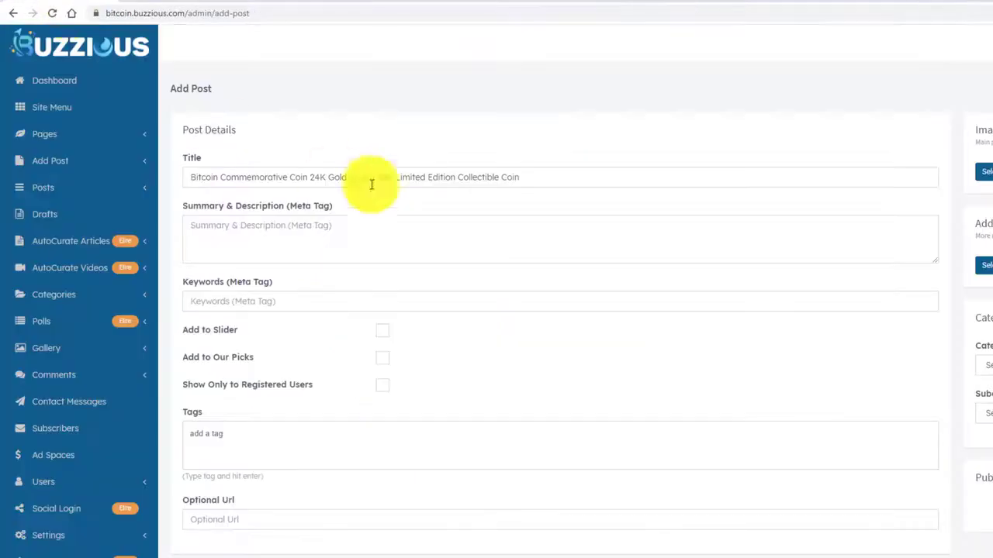
pyautogui.click(985, 171)
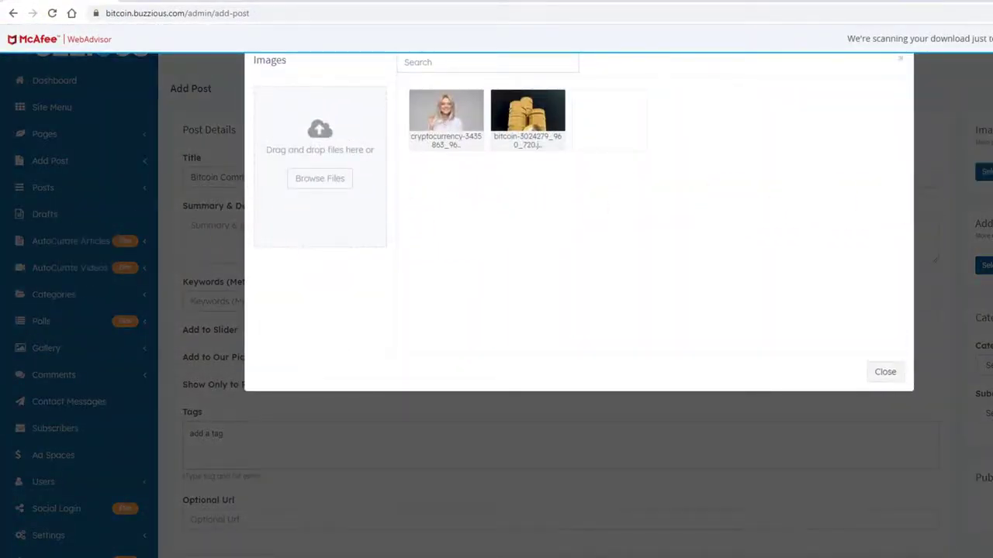
pyautogui.moveTo(82, 244); pyautogui.dragTo(324, 170)
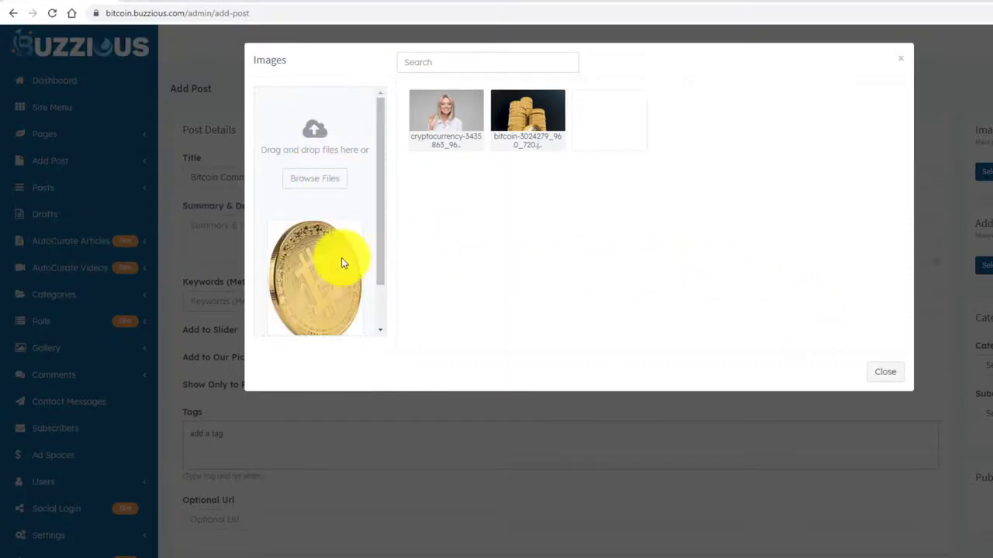
pyautogui.moveTo(378, 244); pyautogui.dragTo(379, 288)
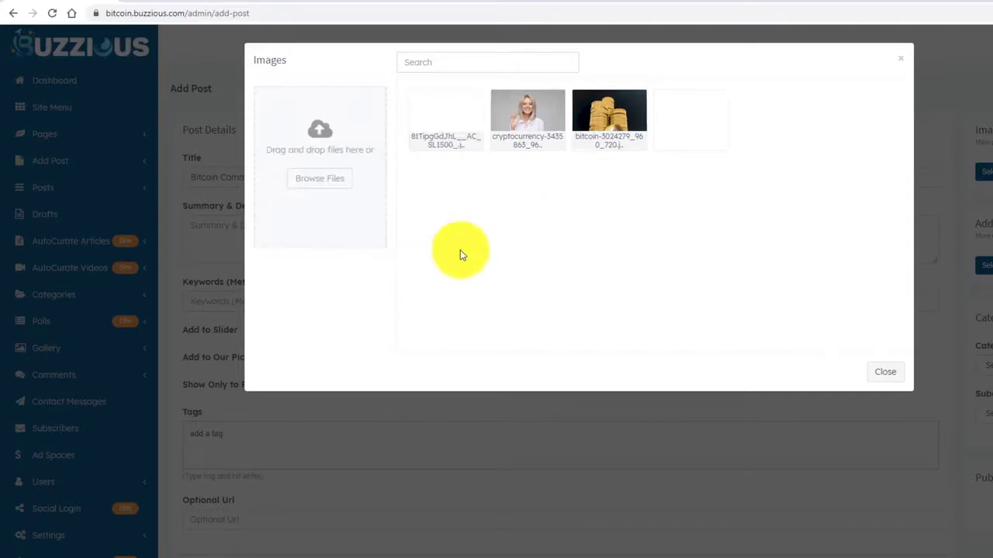
pyautogui.click(443, 116)
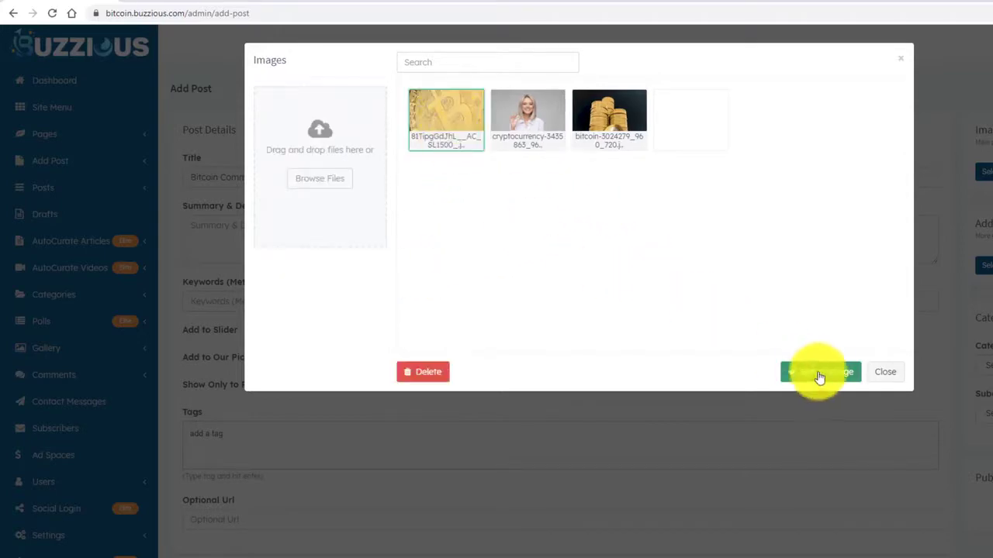
pyautogui.click(821, 374)
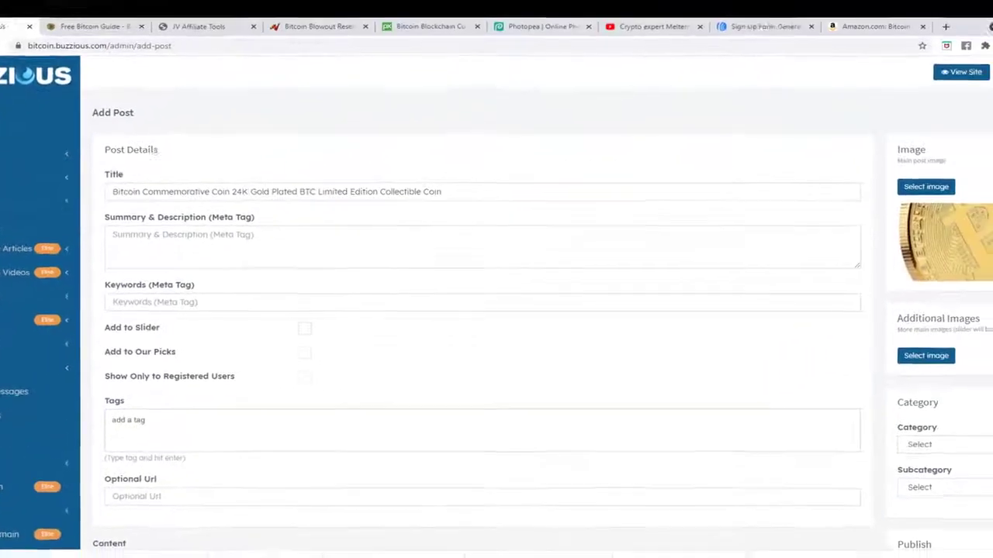
# Check the post content, then switch to the Amazon Associates home page.
pyautogui.scroll(-4, 974, 377)
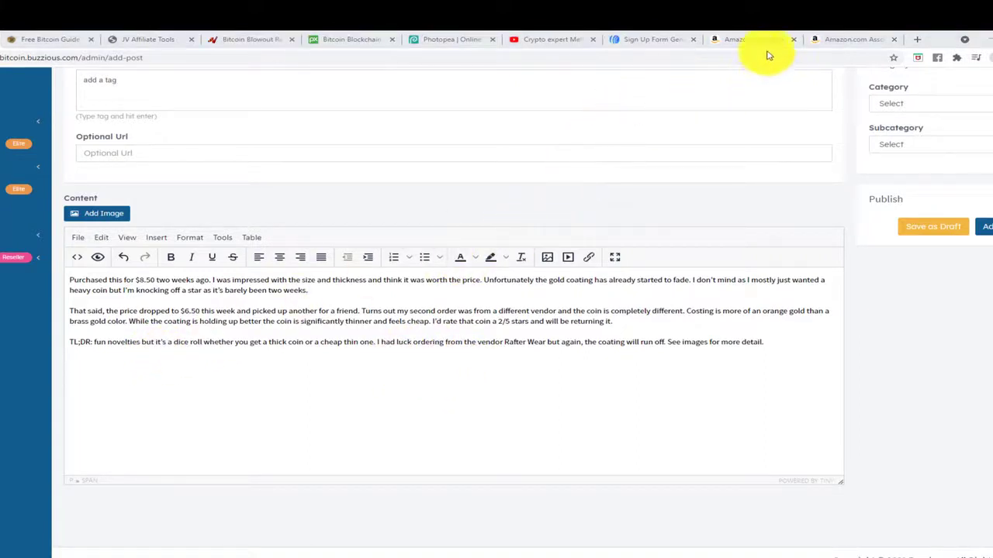
pyautogui.click(853, 41)
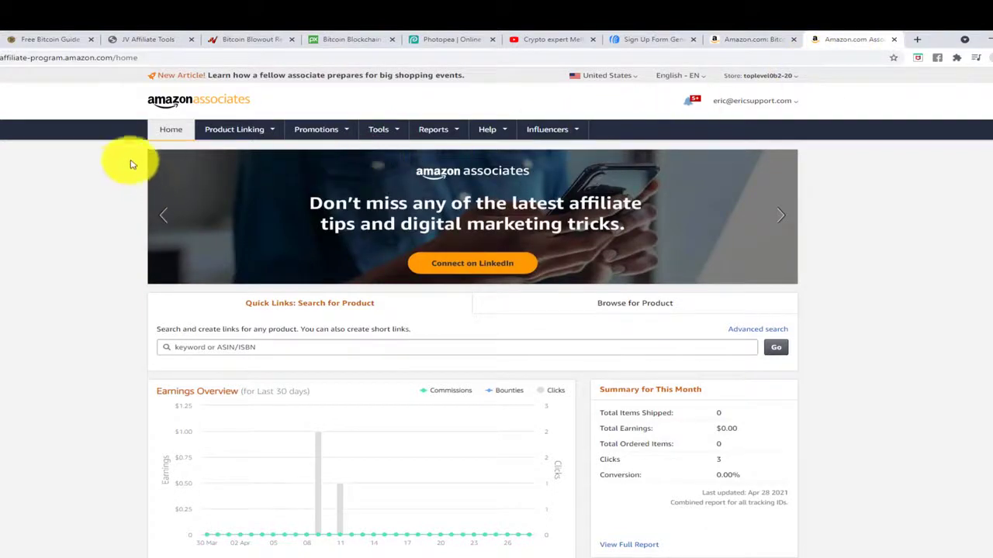
# Open the Product Links builder and copy the coin's product ID B07C8GD83W from its page address.
pyautogui.click(255, 133)
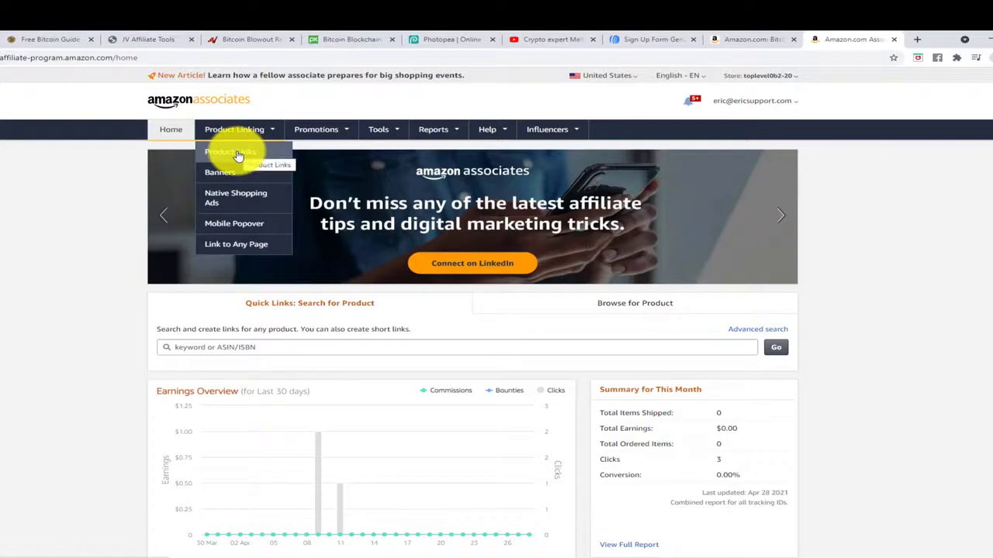
pyautogui.click(240, 155)
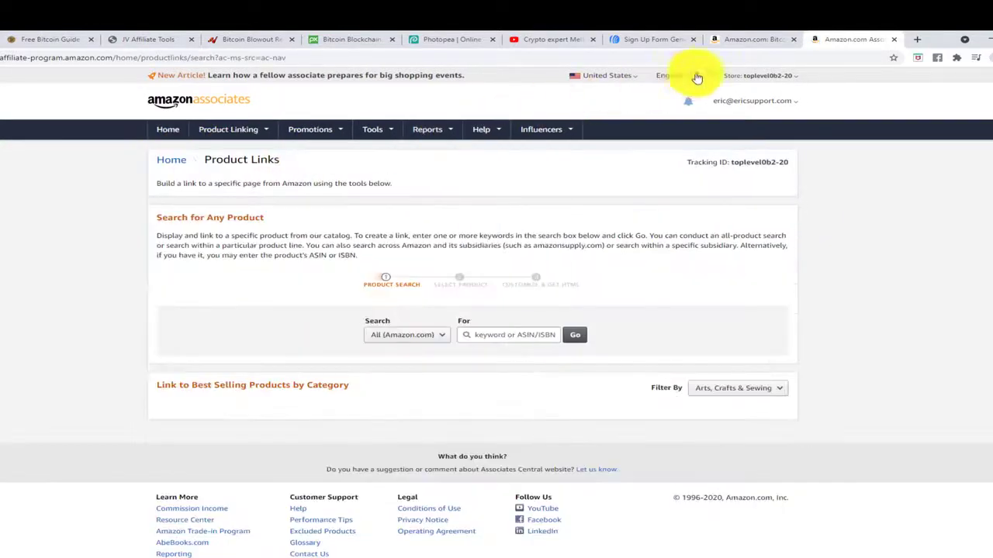
pyautogui.click(737, 45)
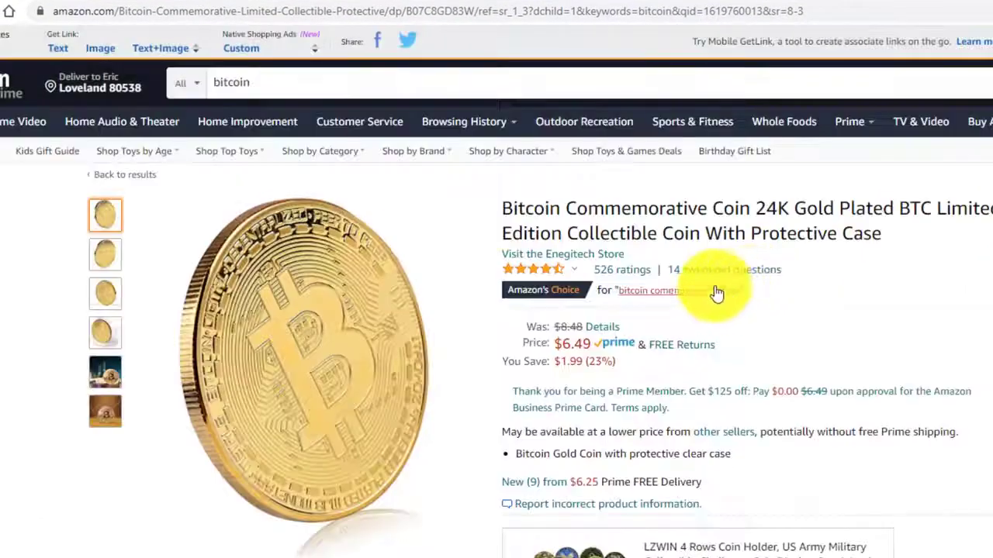
pyautogui.moveTo(408, 11); pyautogui.dragTo(474, 13)
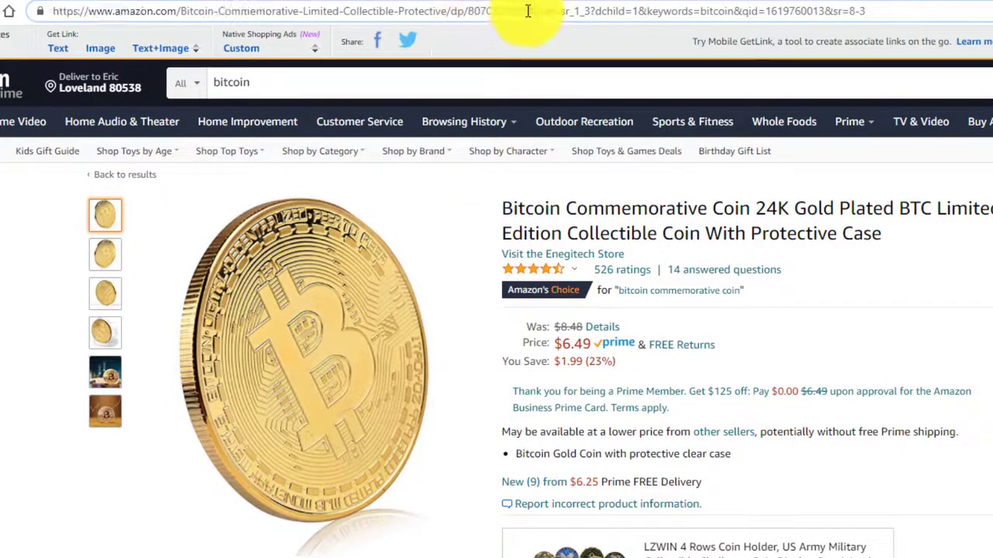
pyautogui.moveTo(535, 11); pyautogui.dragTo(471, 11)
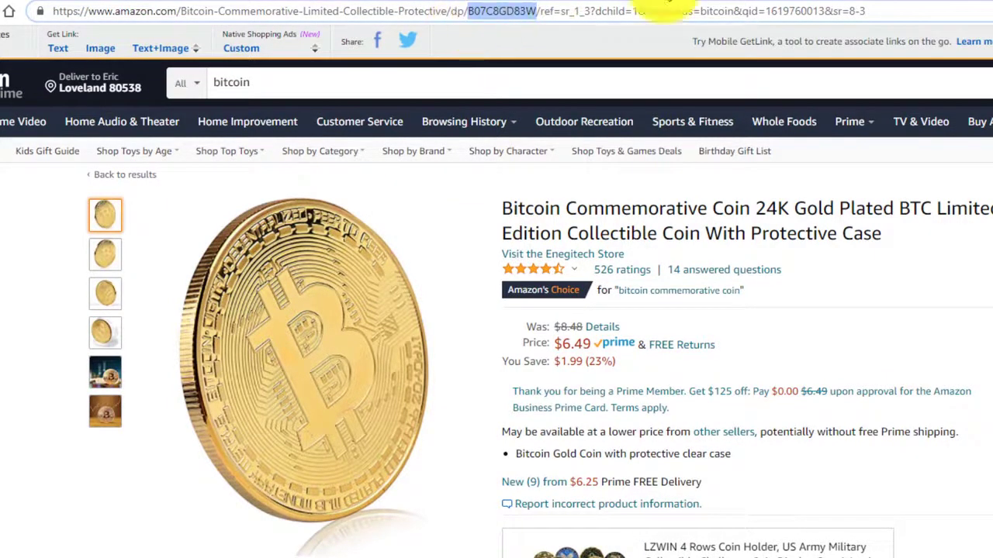
pyautogui.hotkey('ctrl', 'Tab')
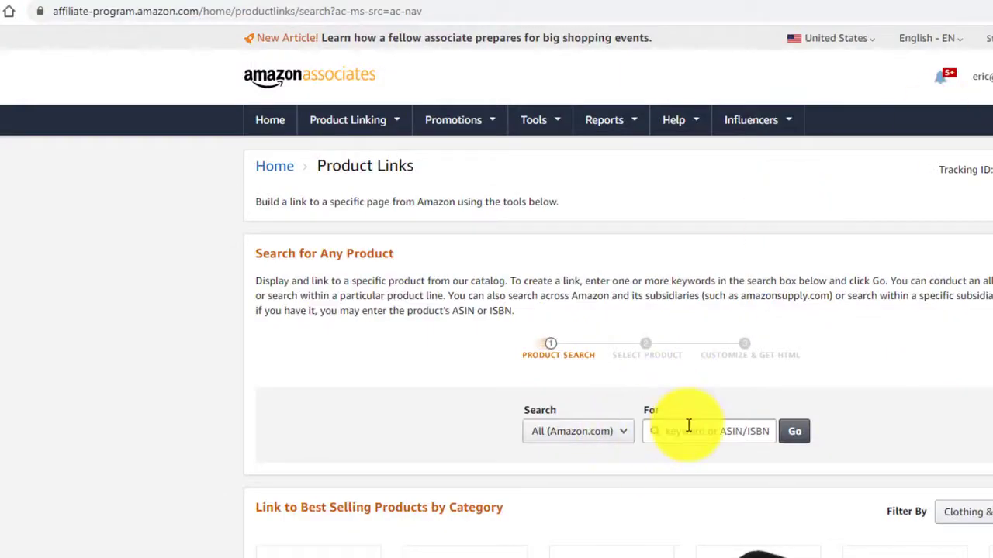
# Search Product Links for B07C8GD83W and select the coin's 120x240 iframe HTML code.
pyautogui.click(768, 426)
pyautogui.write('B07C8GD83W')
pyautogui.click(792, 431)
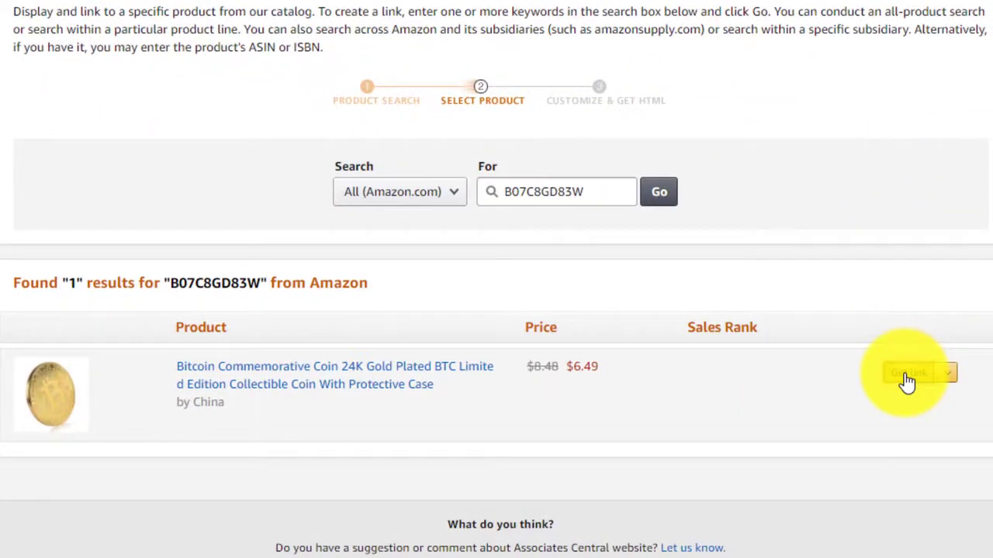
pyautogui.click(907, 380)
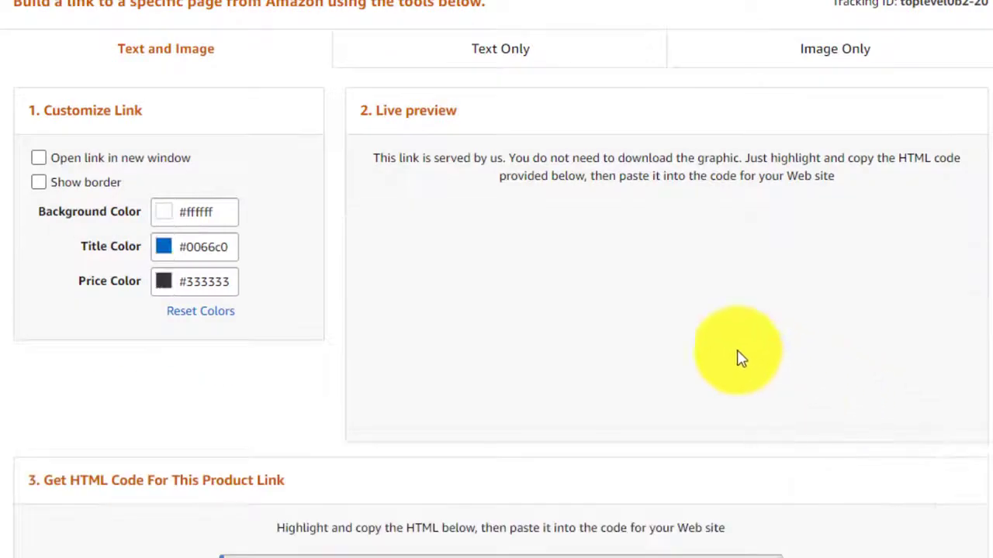
pyautogui.scroll(-2, 418, 250)
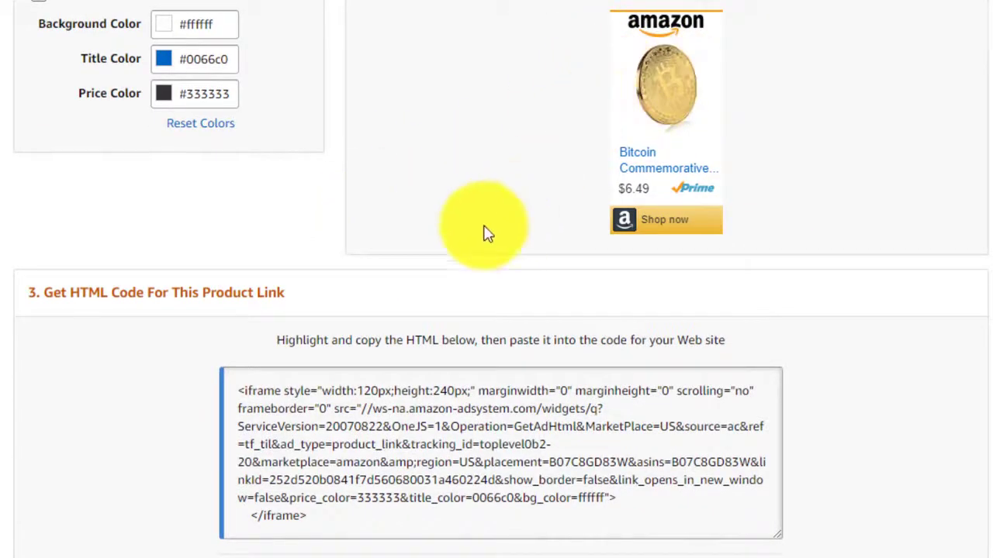
pyautogui.scroll(-2, 465, 232)
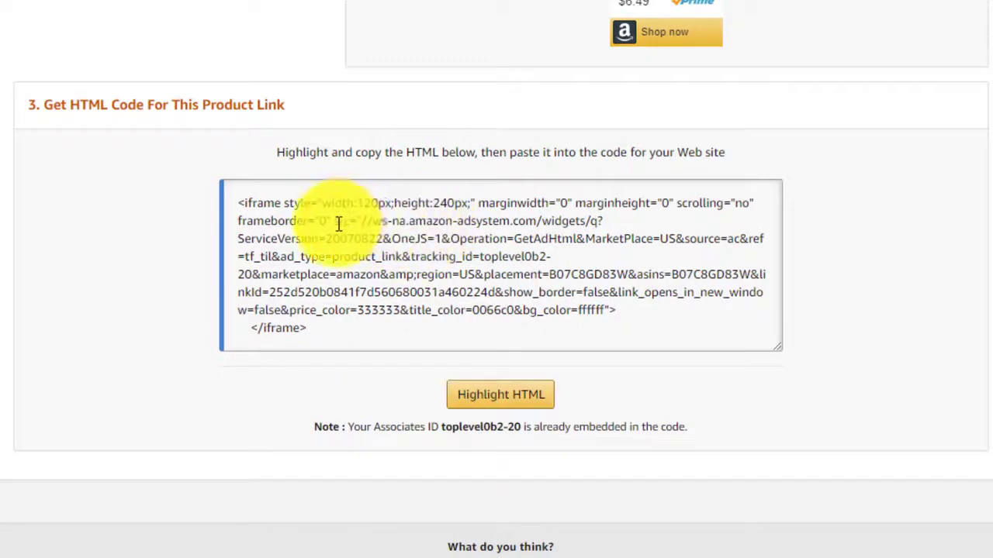
pyautogui.click(349, 226)
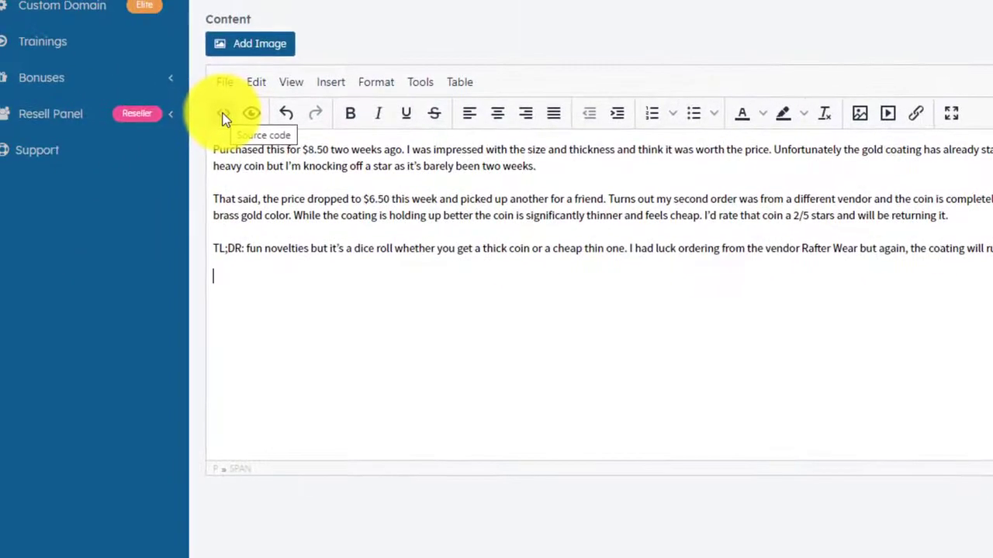
# Paste the Amazon coin iframe after the last paragraph in the post's source code.
pyautogui.click(222, 113)
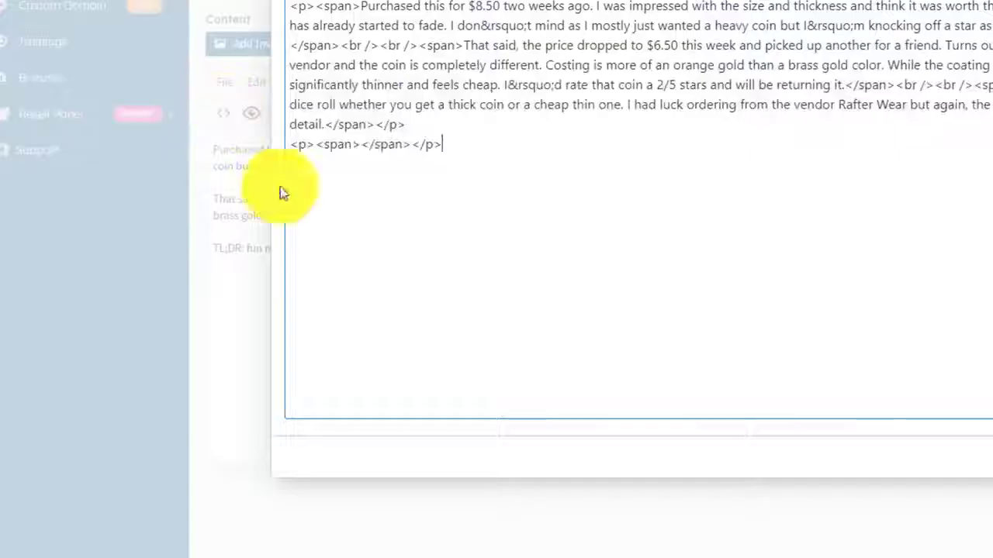
pyautogui.click(373, 181)
pyautogui.hotkey('ctrl', 'v')
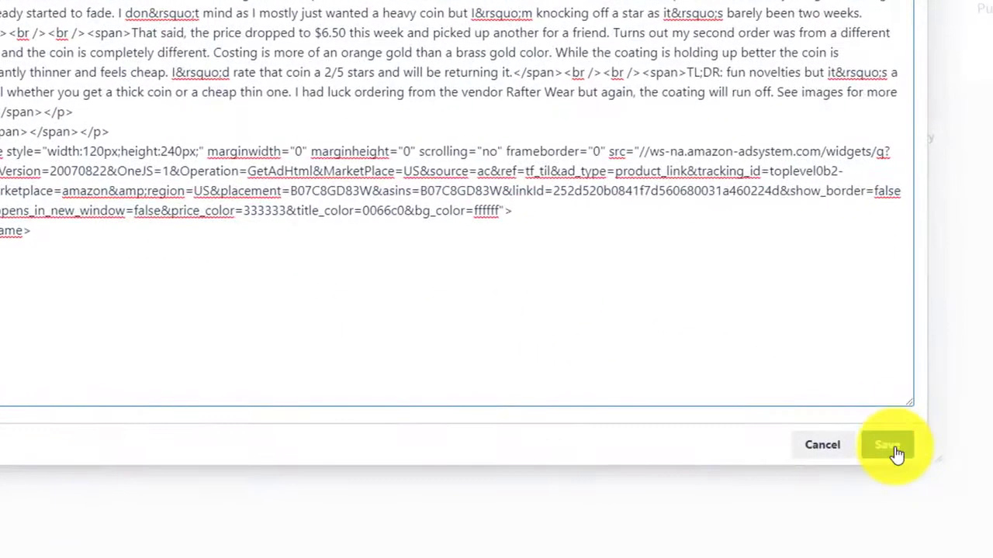
pyautogui.click(946, 445)
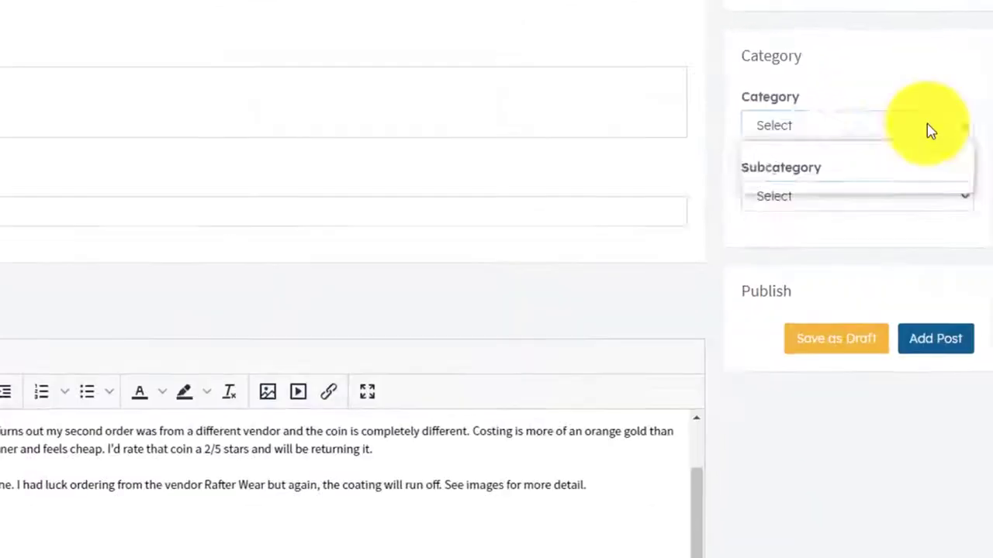
# Set the post category to Bitcoin News and publish it.
pyautogui.click(926, 126)
pyautogui.click(830, 169)
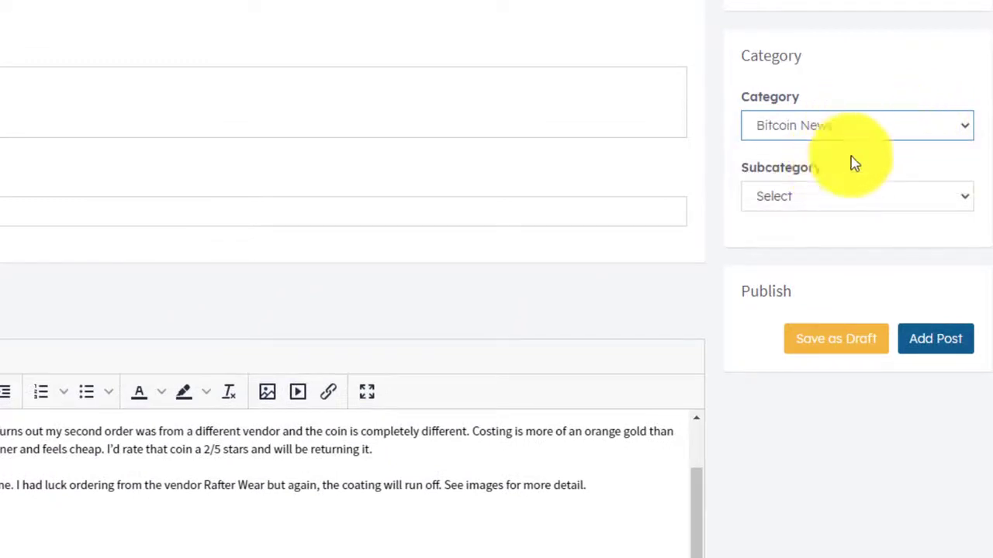
pyautogui.click(936, 340)
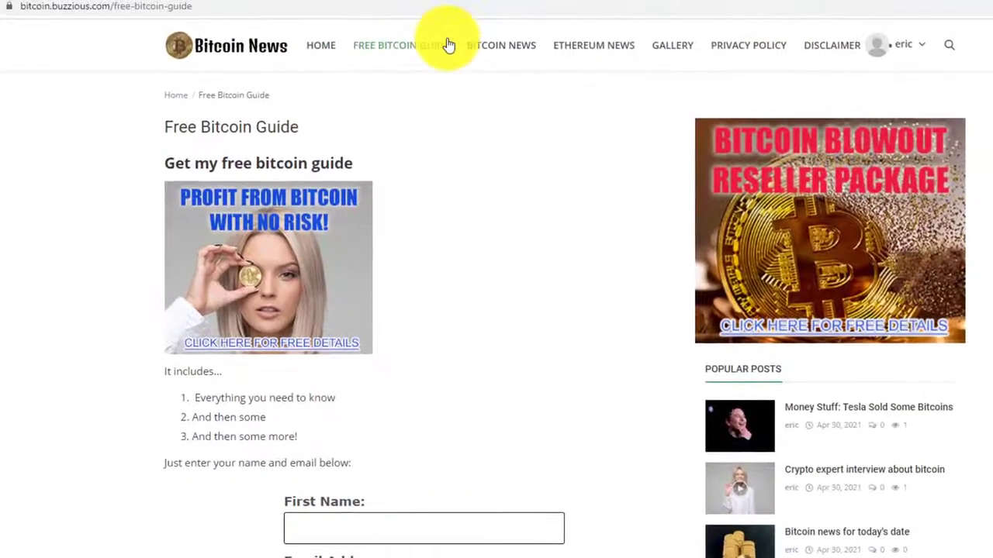
pyautogui.click(503, 46)
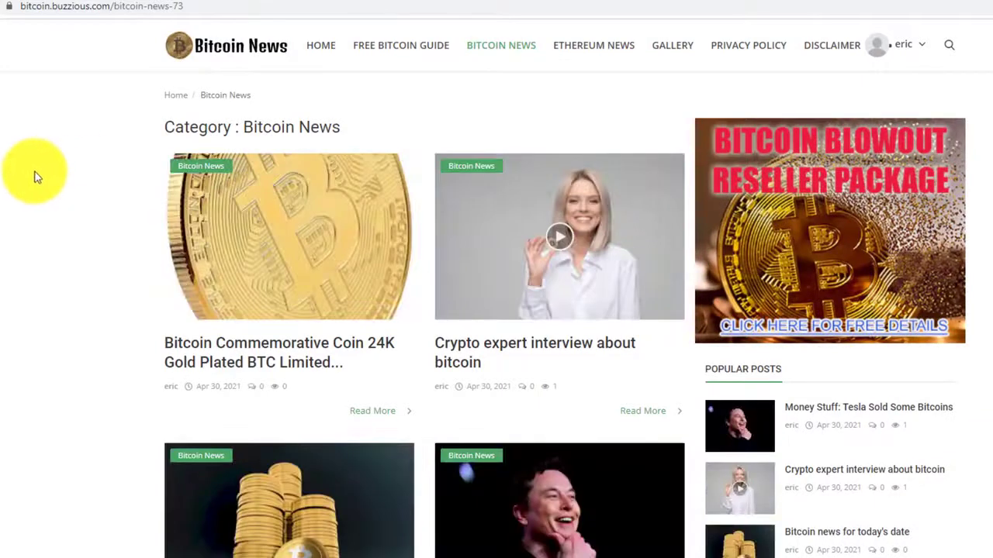
pyautogui.scroll(-3, 97, 332)
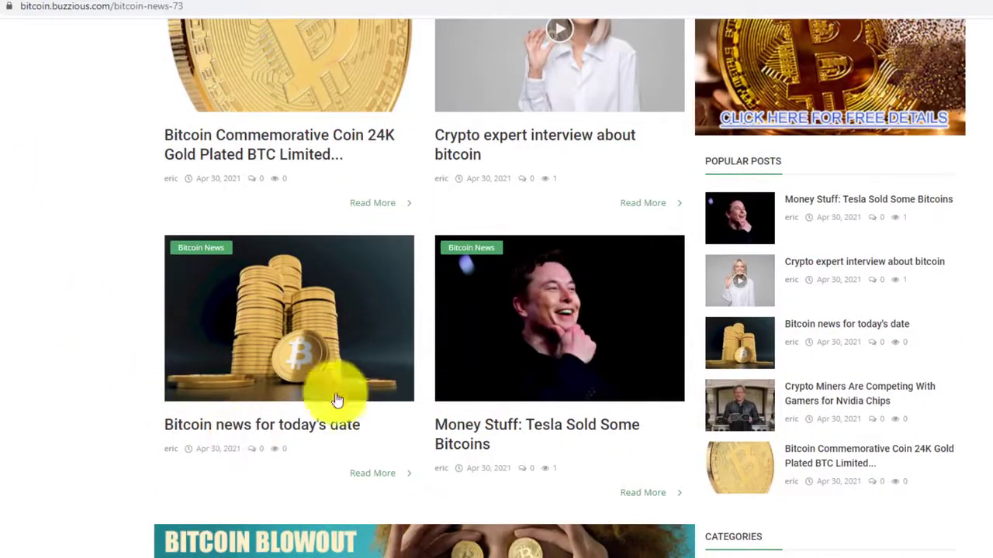
pyautogui.scroll(3, 581, 238)
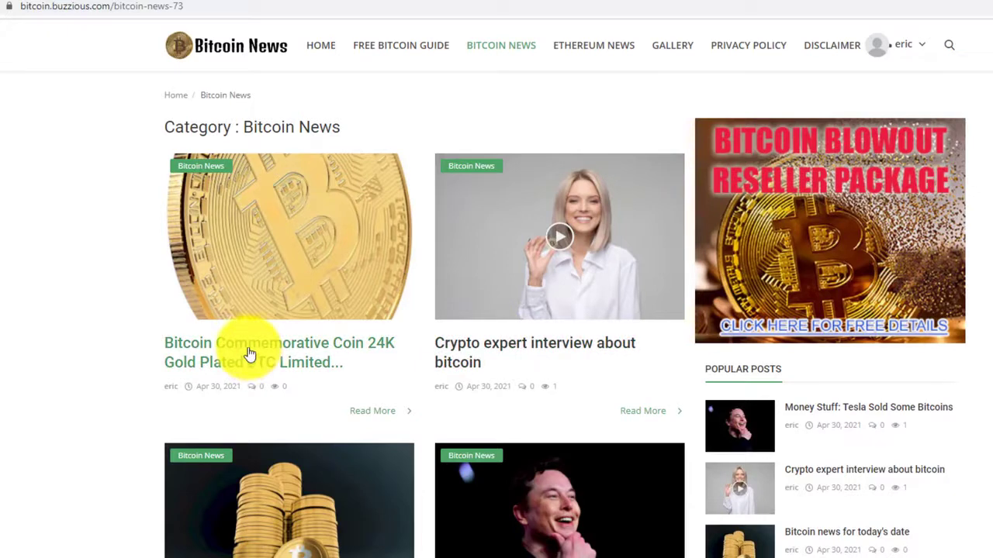
pyautogui.click(297, 353)
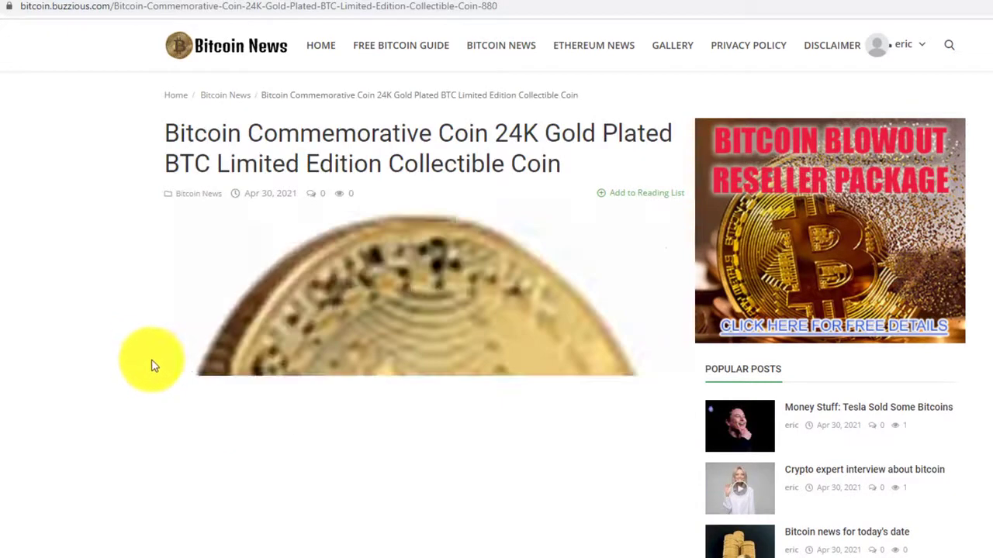
pyautogui.scroll(-5, 149, 345)
pyautogui.scroll(-5, 154, 353)
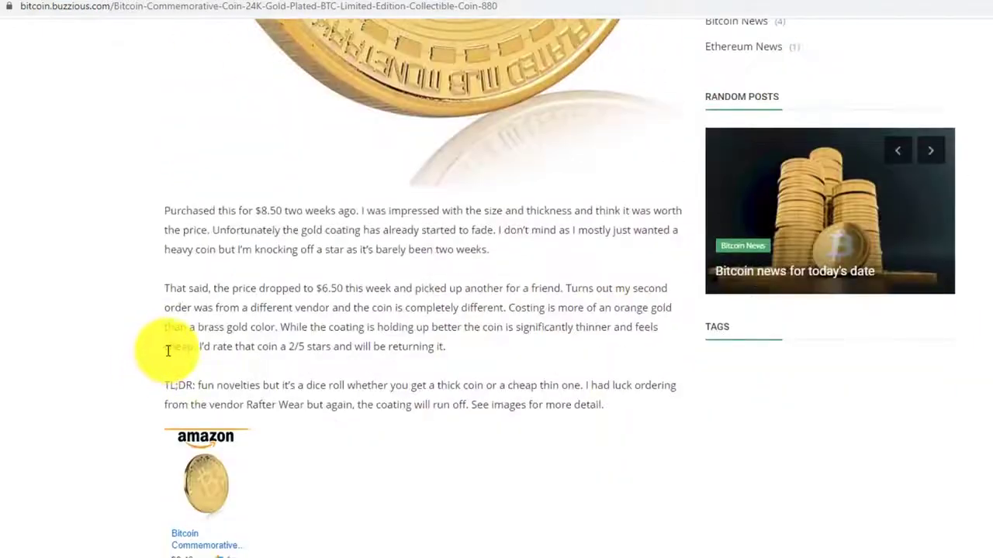
pyautogui.scroll(-3, 333, 349)
pyautogui.scroll(6, 347, 361)
pyautogui.scroll(-4, 349, 232)
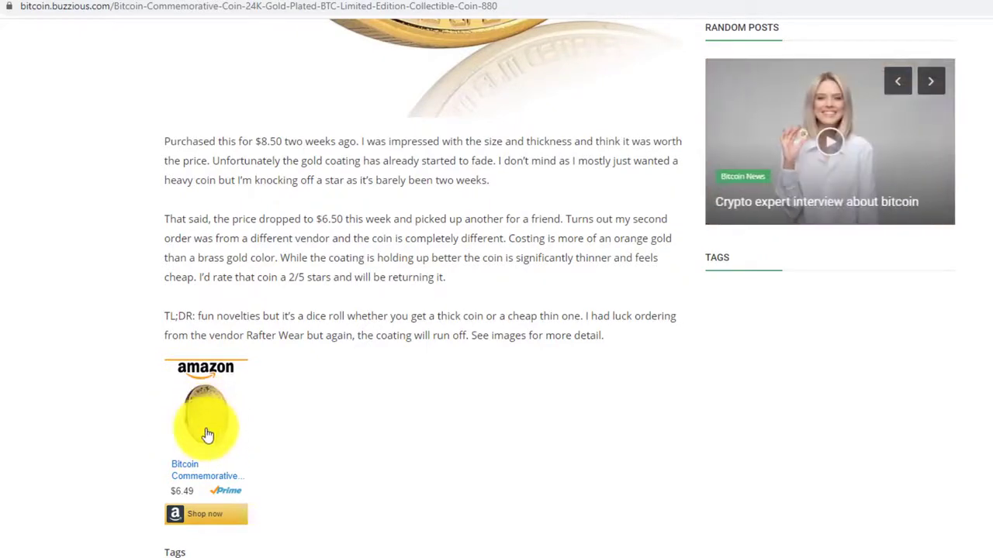
pyautogui.scroll(10, 380, 418)
pyautogui.scroll(-11, 355, 414)
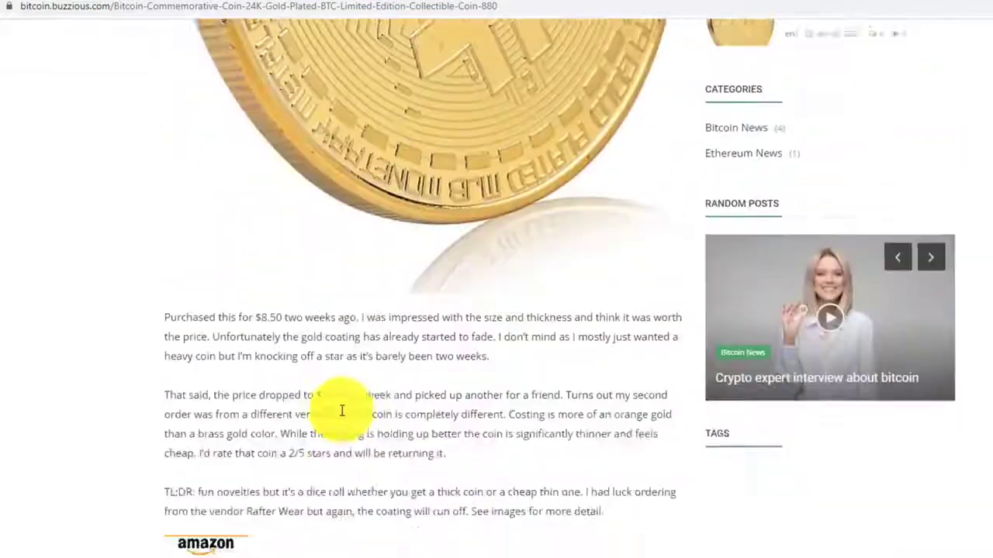
pyautogui.scroll(10, 341, 415)
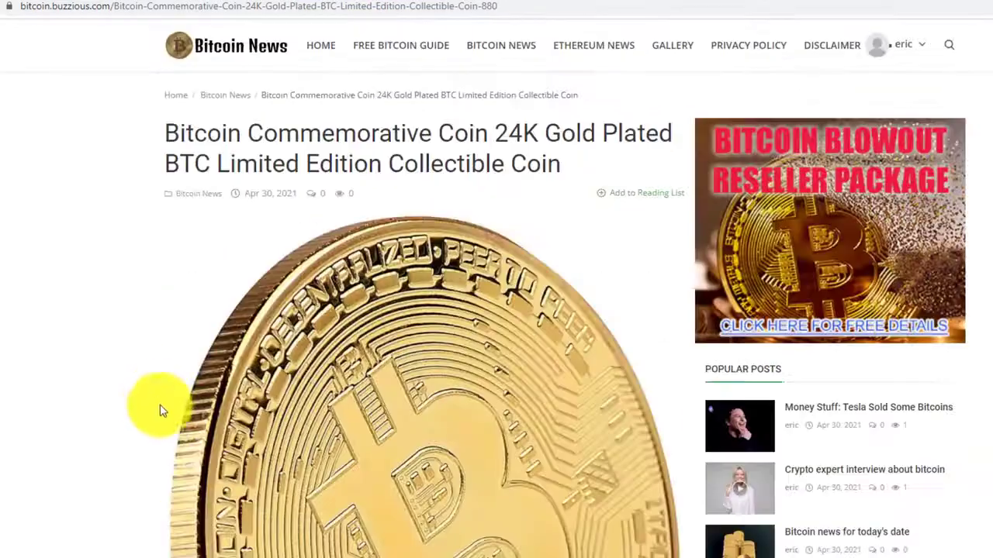
pyautogui.scroll(-10, 67, 364)
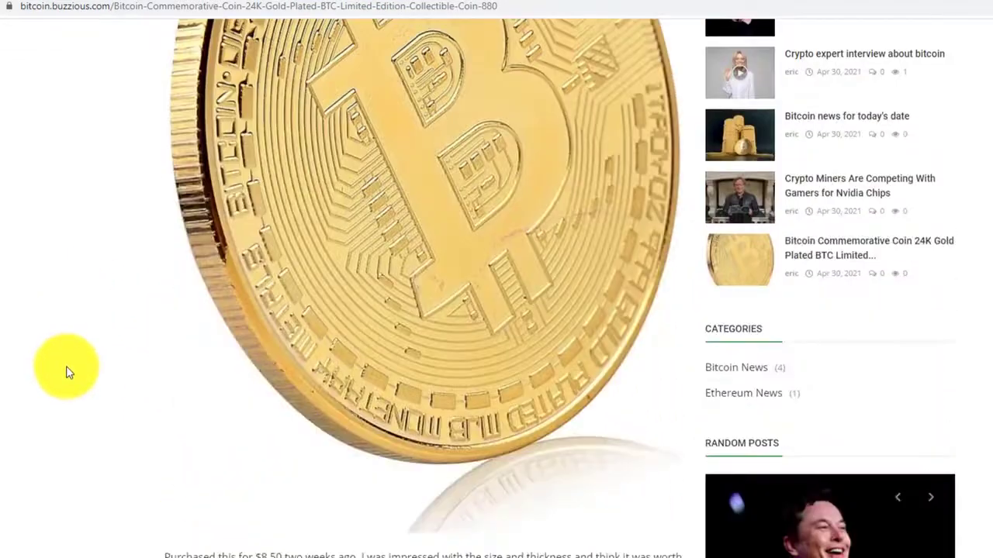
pyautogui.scroll(10, 66, 376)
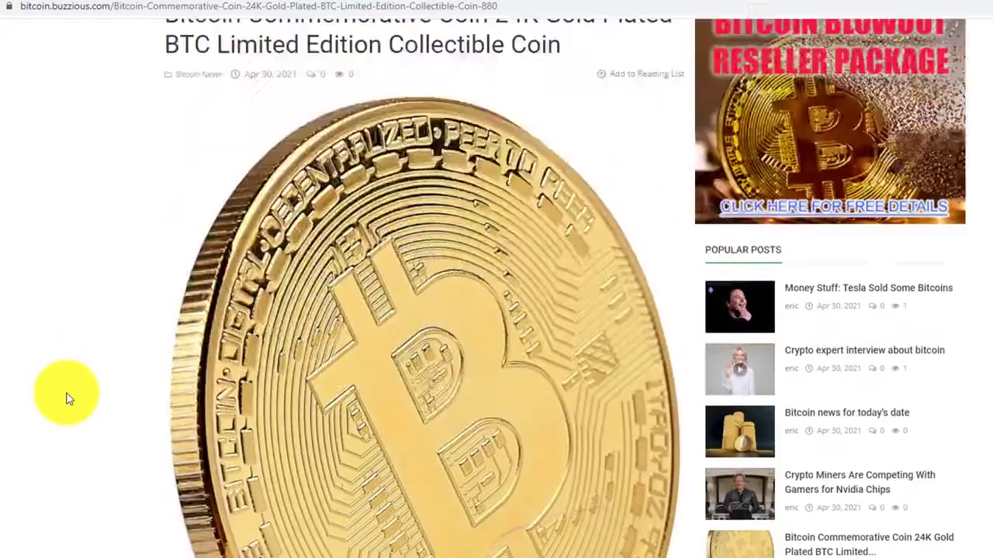
pyautogui.scroll(-7, 77, 385)
pyautogui.scroll(-4, 84, 379)
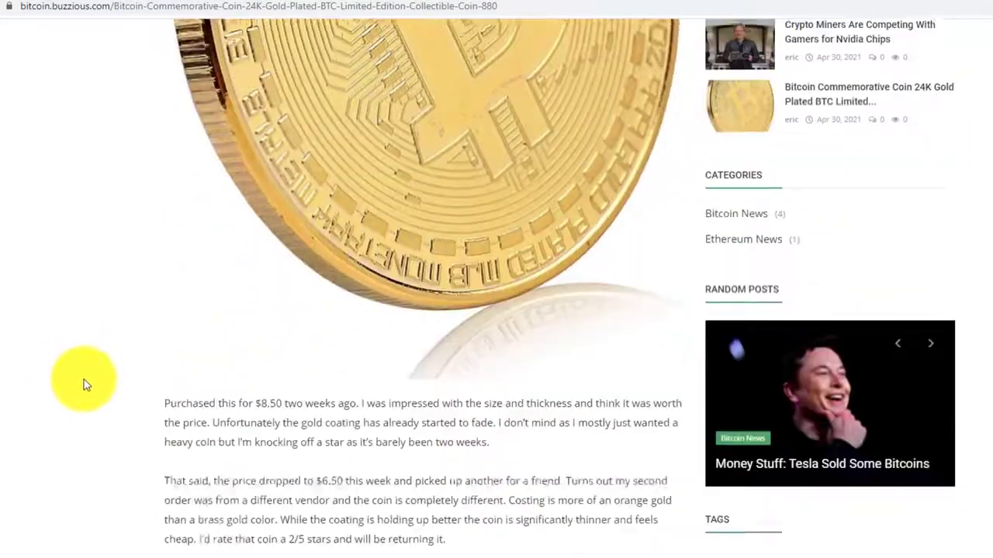
pyautogui.scroll(7, 84, 380)
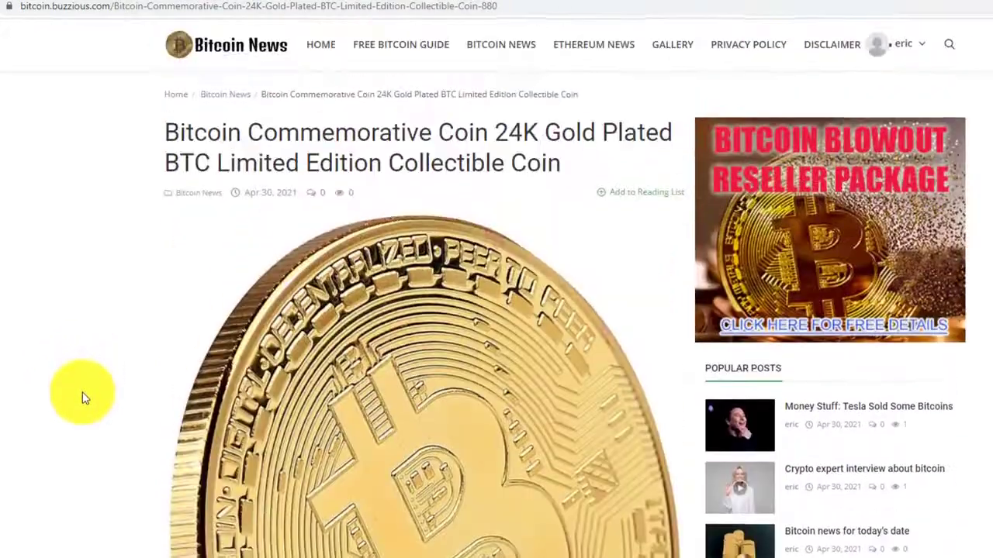
pyautogui.scroll(-6, 84, 393)
pyautogui.scroll(3, 83, 395)
pyautogui.scroll(3, 86, 397)
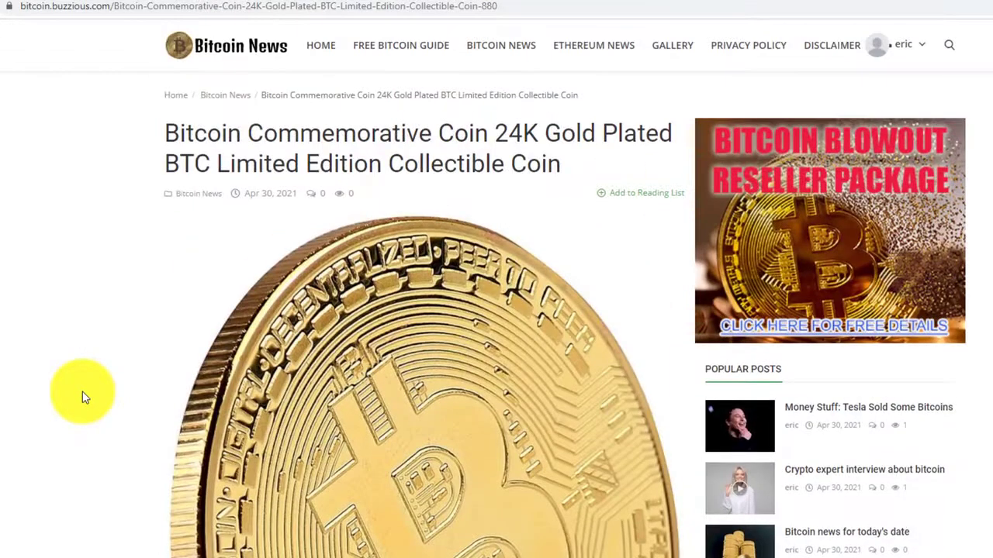
pyautogui.scroll(-5, 83, 397)
pyautogui.scroll(5, 82, 397)
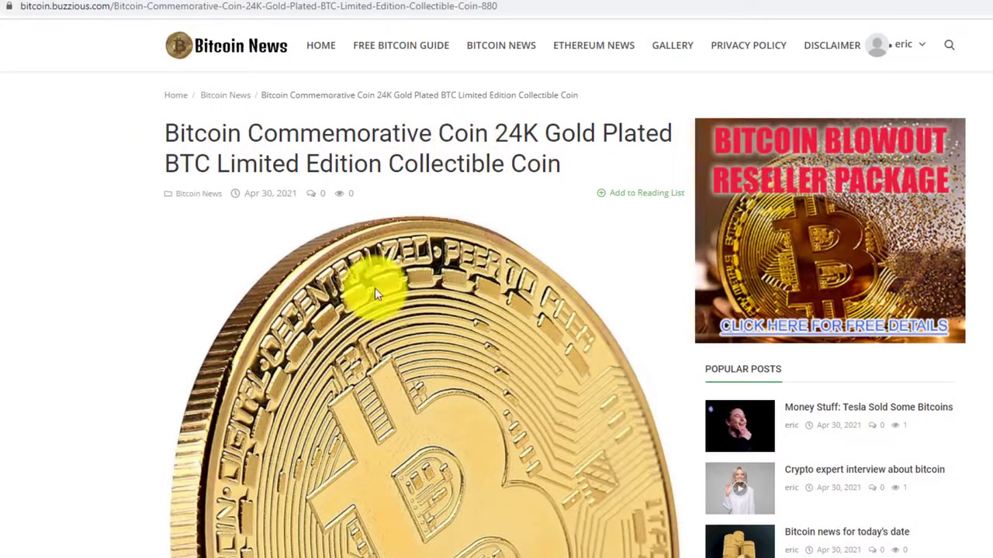
pyautogui.scroll(-1, 364, 294)
pyautogui.scroll(-5, 332, 290)
pyautogui.scroll(6, 328, 295)
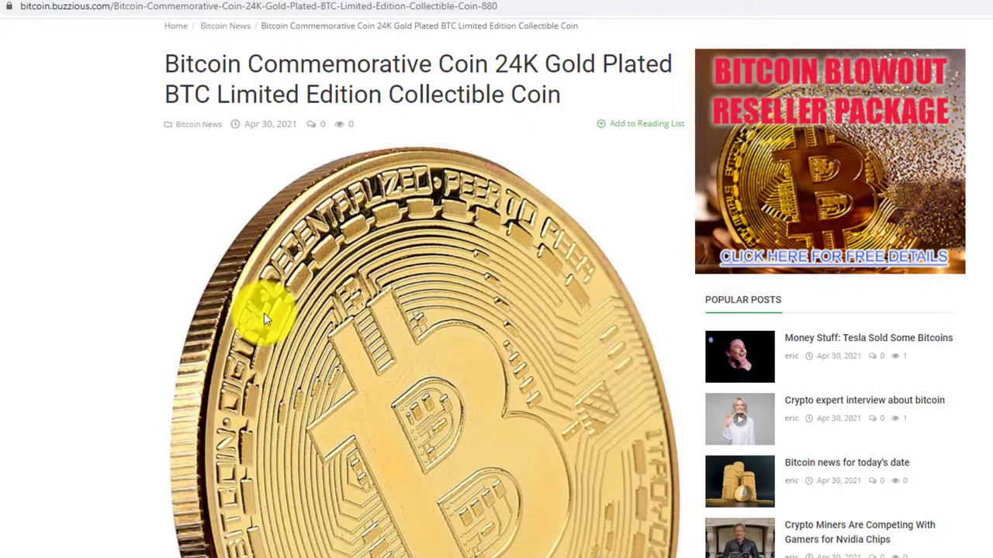
pyautogui.scroll(-6, 262, 313)
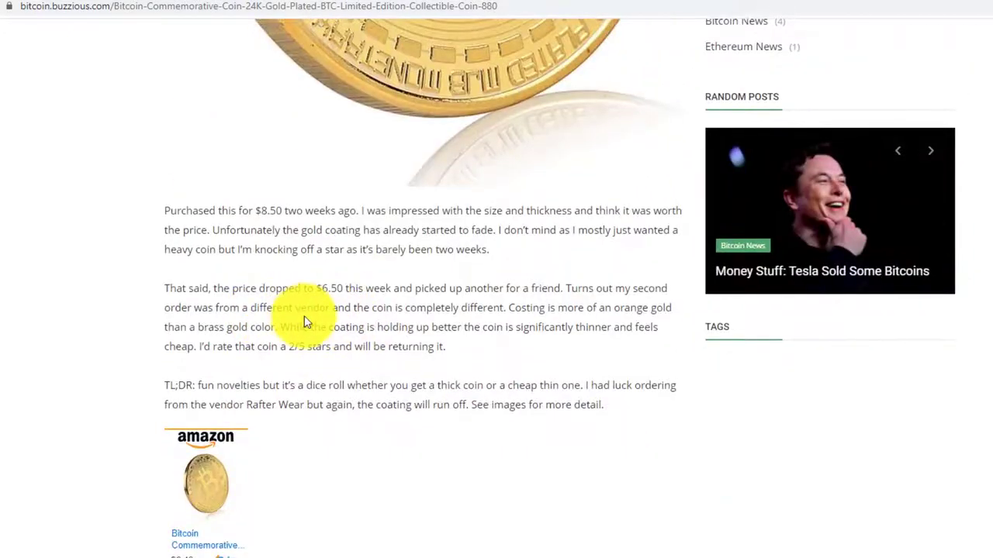
pyautogui.scroll(7, 295, 322)
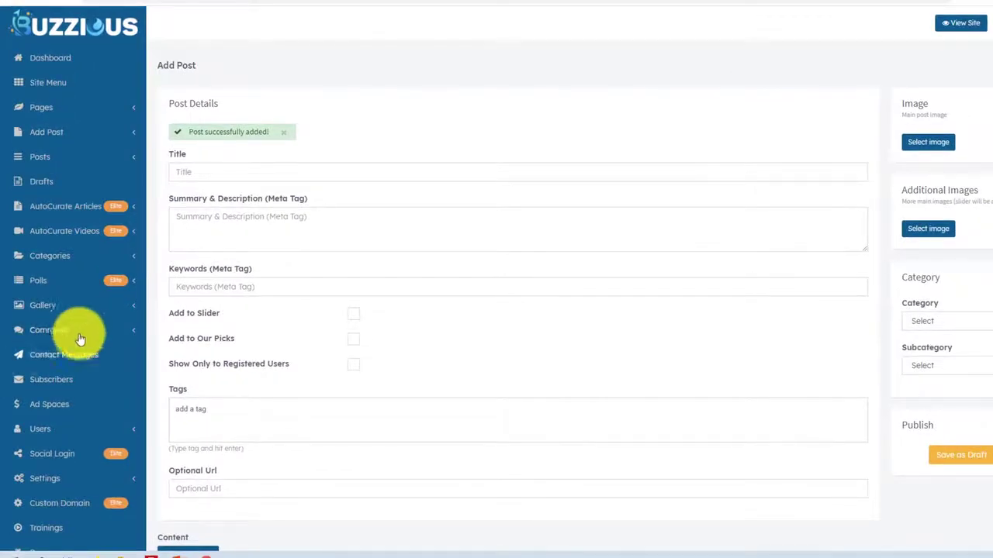
pyautogui.click(43, 88)
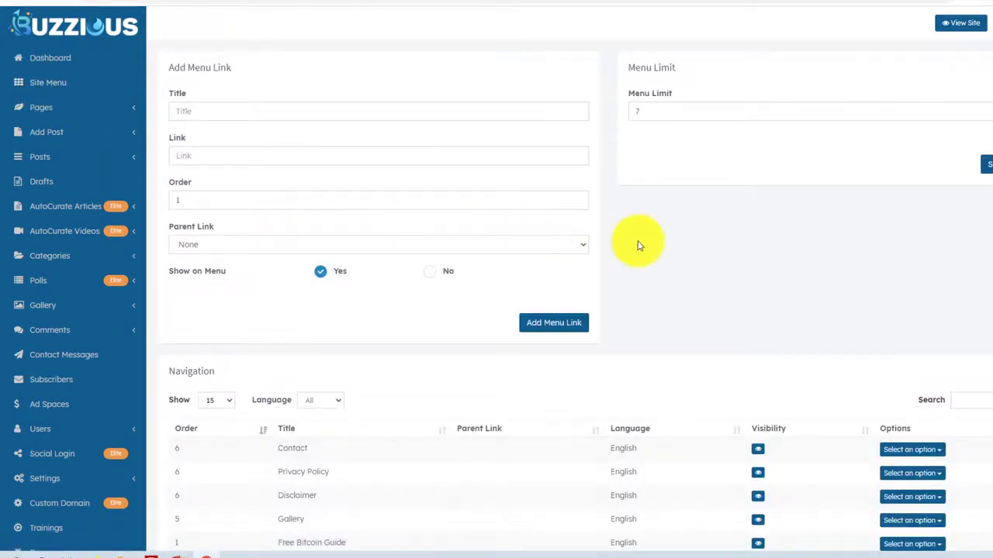
pyautogui.scroll(-2, 608, 297)
pyautogui.scroll(-1, 608, 297)
pyautogui.scroll(1, 581, 285)
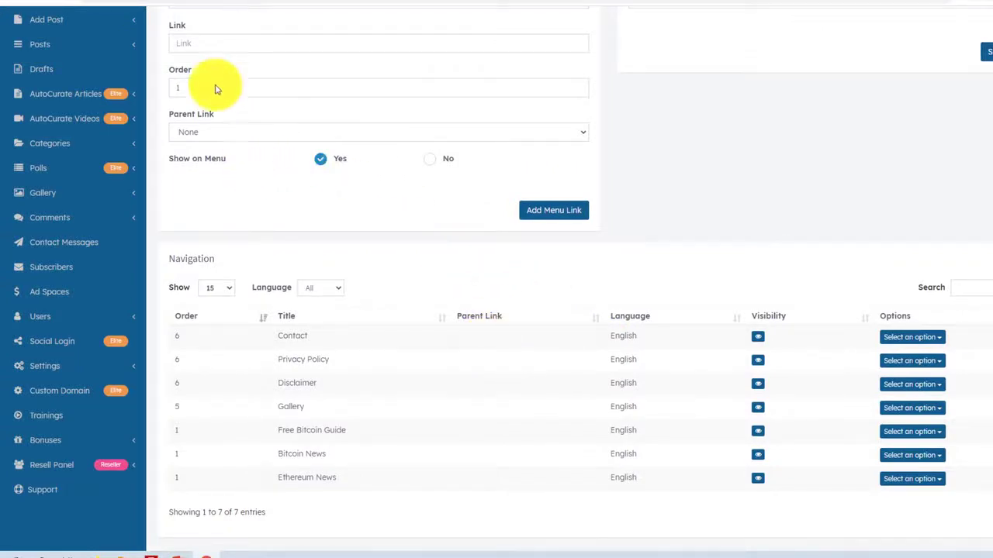
pyautogui.click(167, 2)
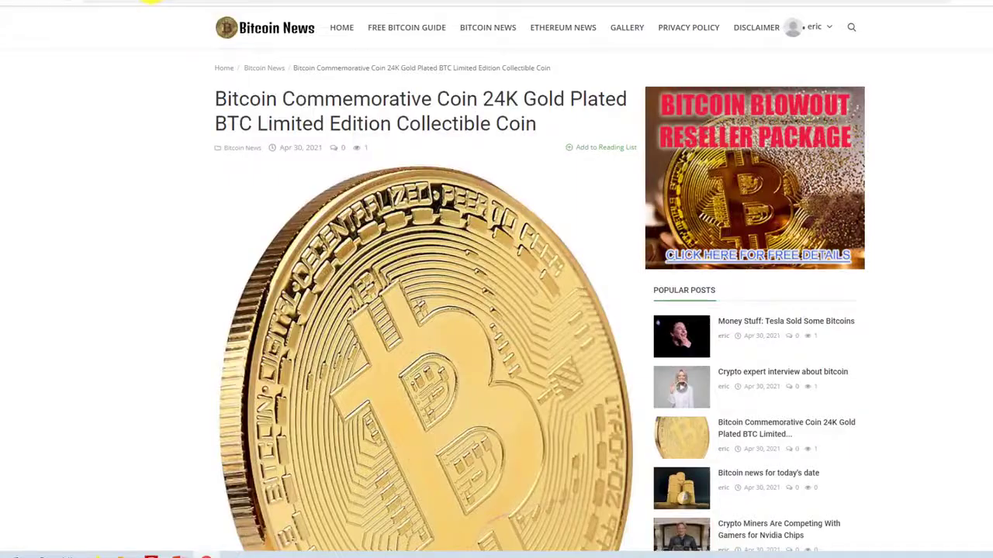
pyautogui.click(277, 28)
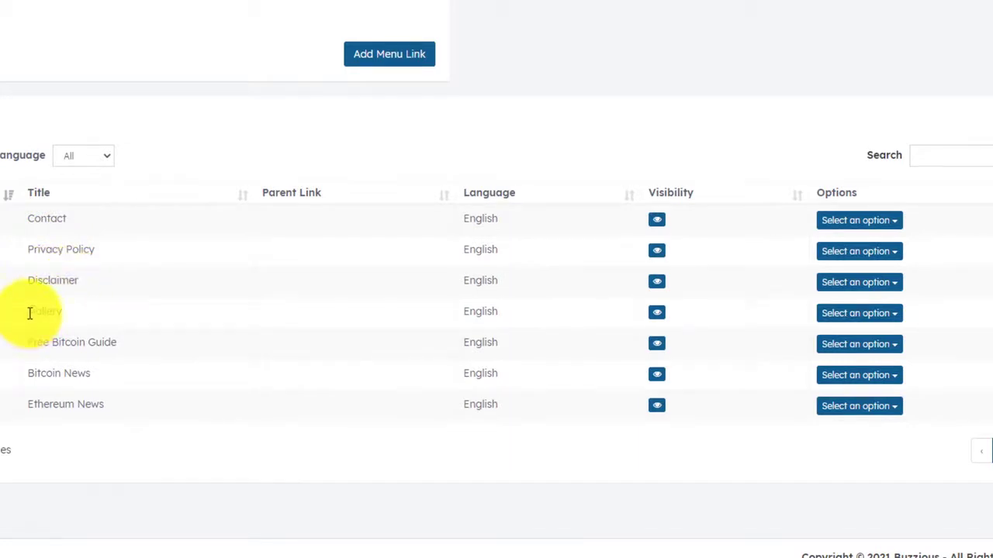
pyautogui.moveTo(59, 332); pyautogui.dragTo(104, 379)
pyautogui.click(62, 312)
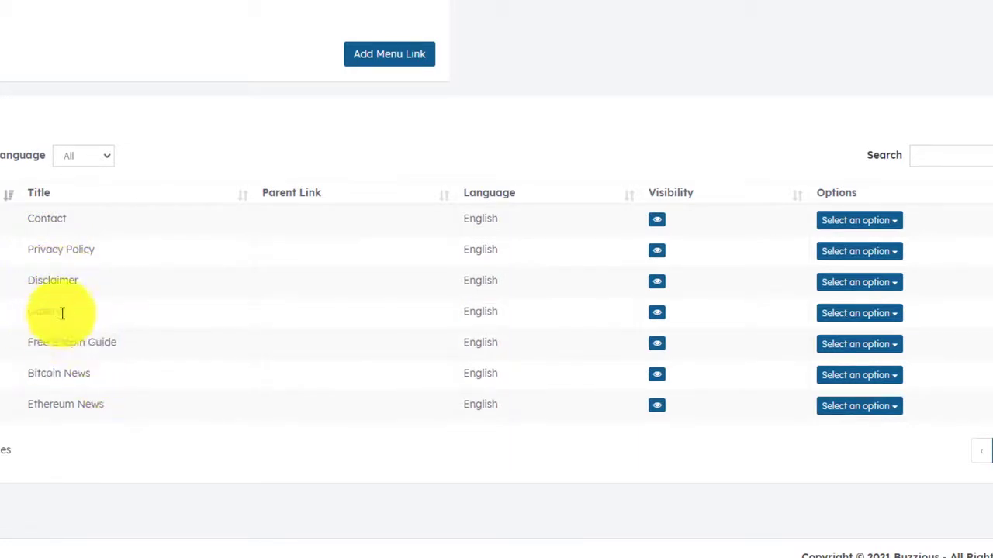
pyautogui.tripleClick(56, 373)
pyautogui.moveTo(32, 398); pyautogui.dragTo(35, 417)
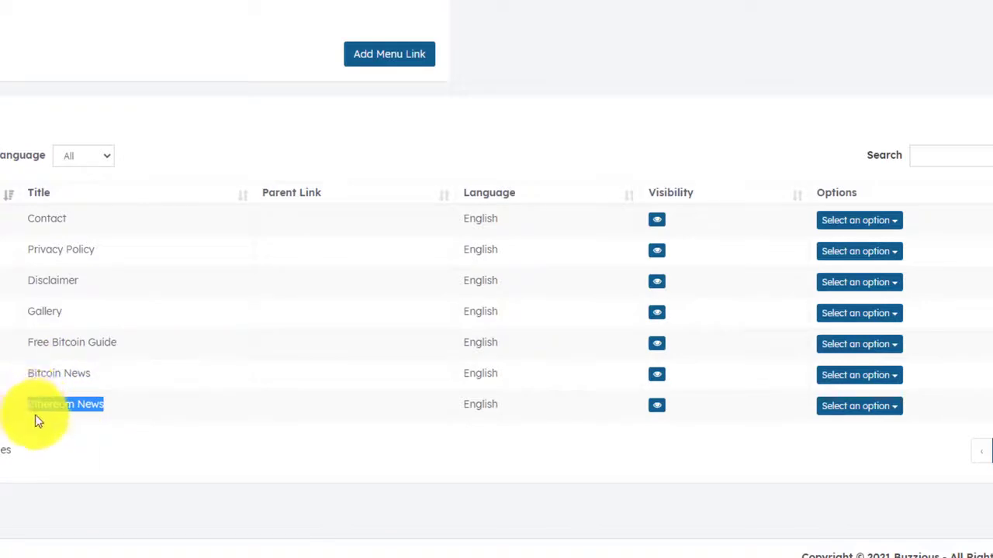
pyautogui.click(36, 416)
pyautogui.moveTo(30, 342); pyautogui.dragTo(133, 346)
pyautogui.click(131, 343)
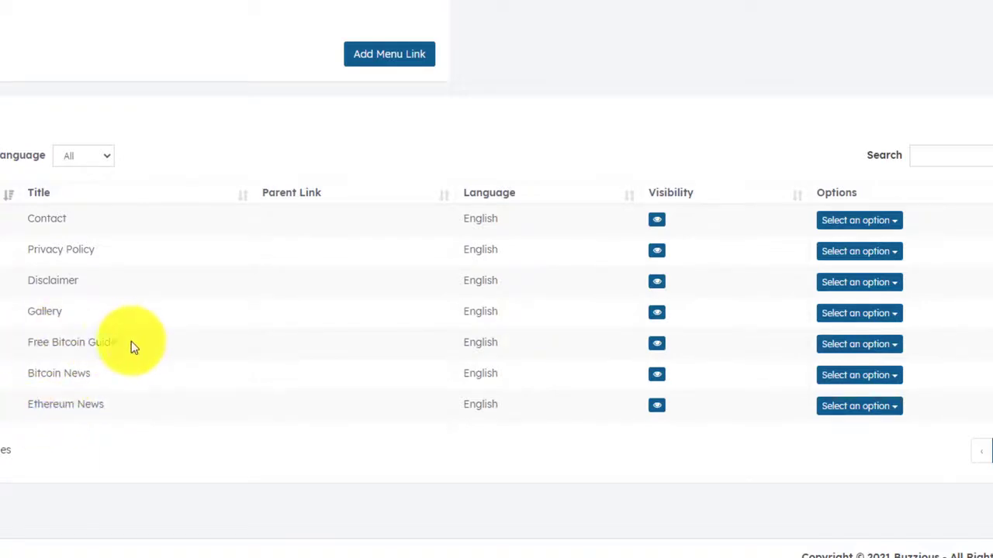
pyautogui.moveTo(79, 285); pyautogui.dragTo(31, 217)
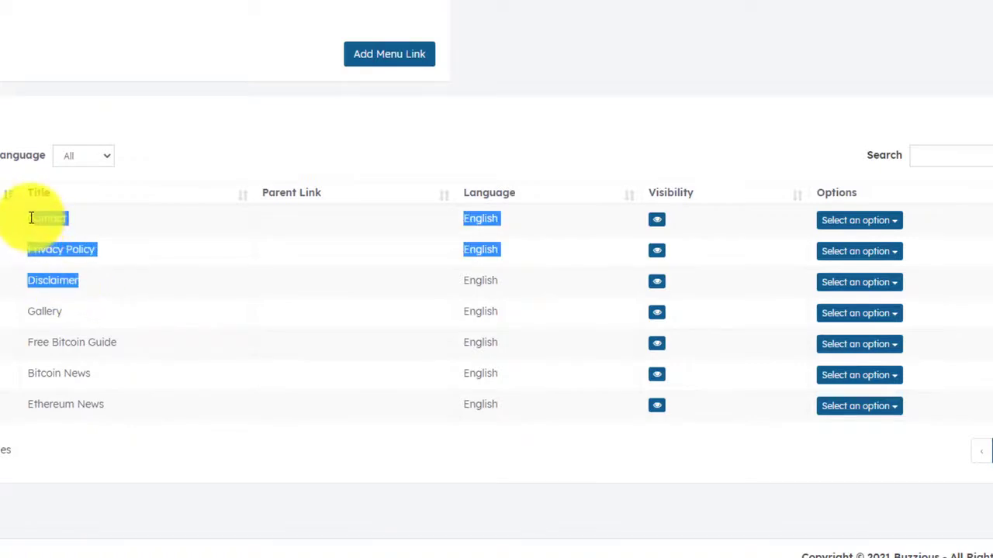
pyautogui.click(37, 232)
pyautogui.scroll(1, 4, 269)
pyautogui.scroll(1, 4, 269)
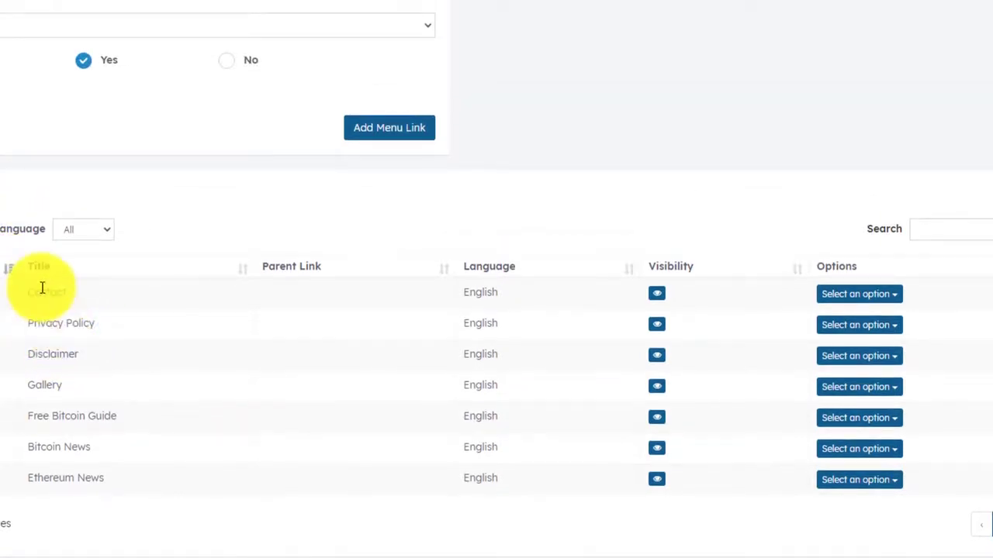
pyautogui.scroll(3, 11, 322)
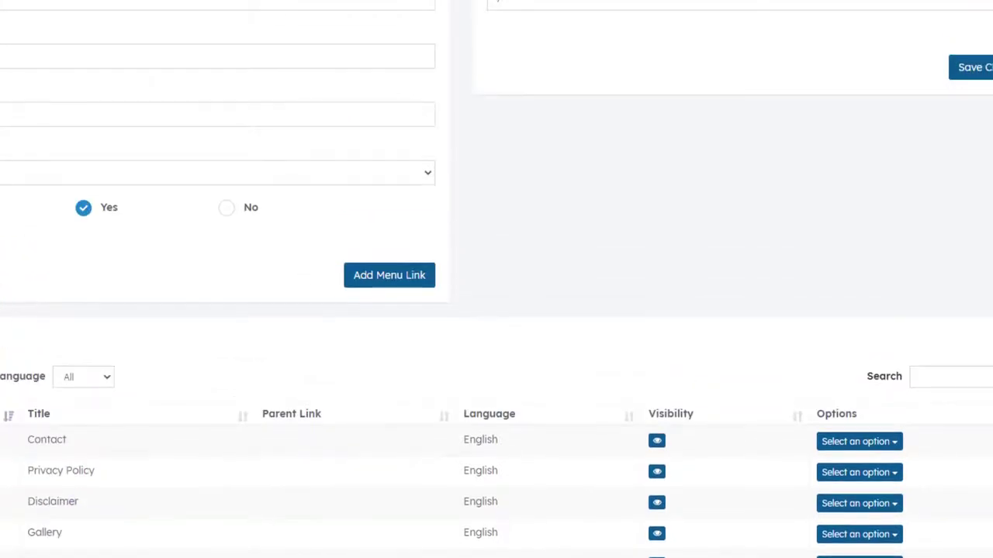
# Set the Disclaimer page's location to Footer and save the changes.
pyautogui.click(142, 108)
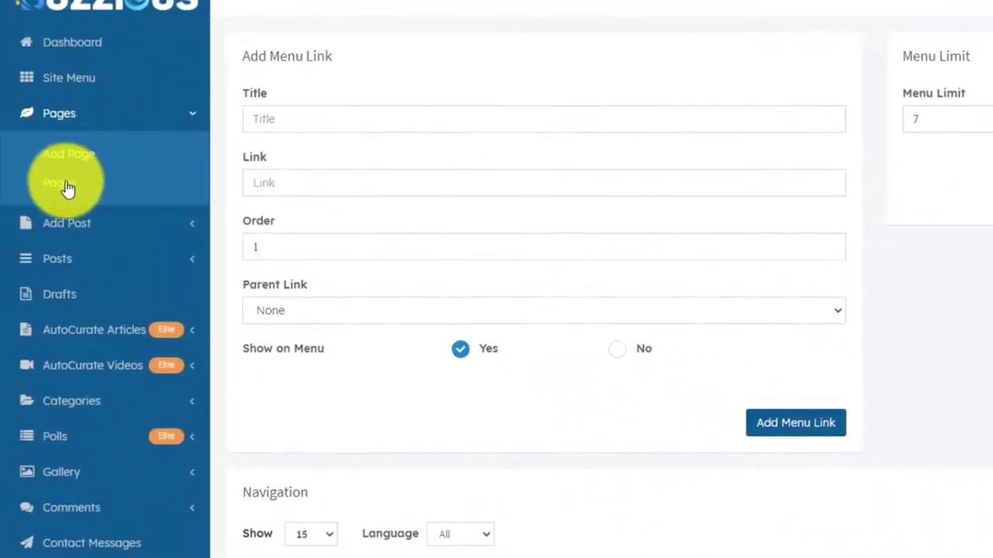
pyautogui.click(68, 186)
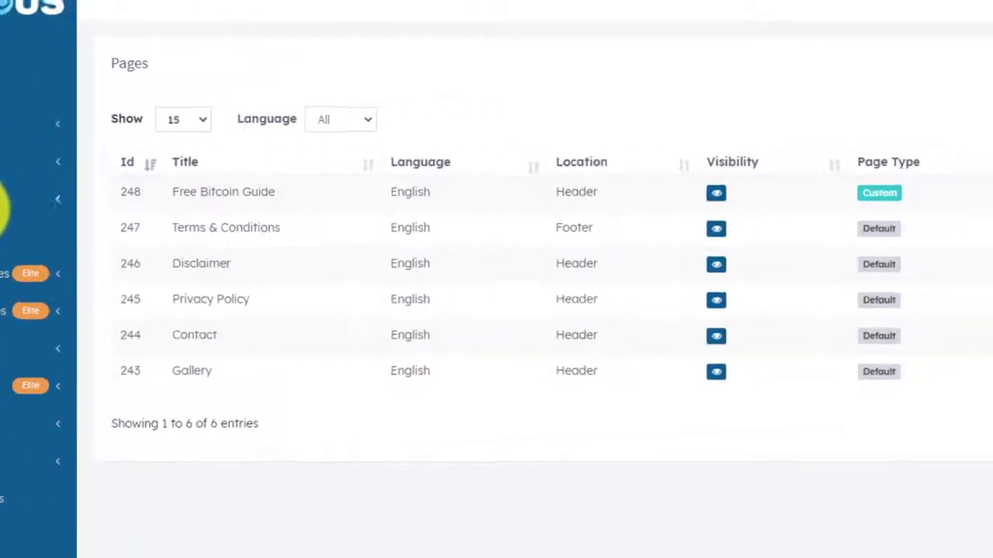
pyautogui.click(888, 237)
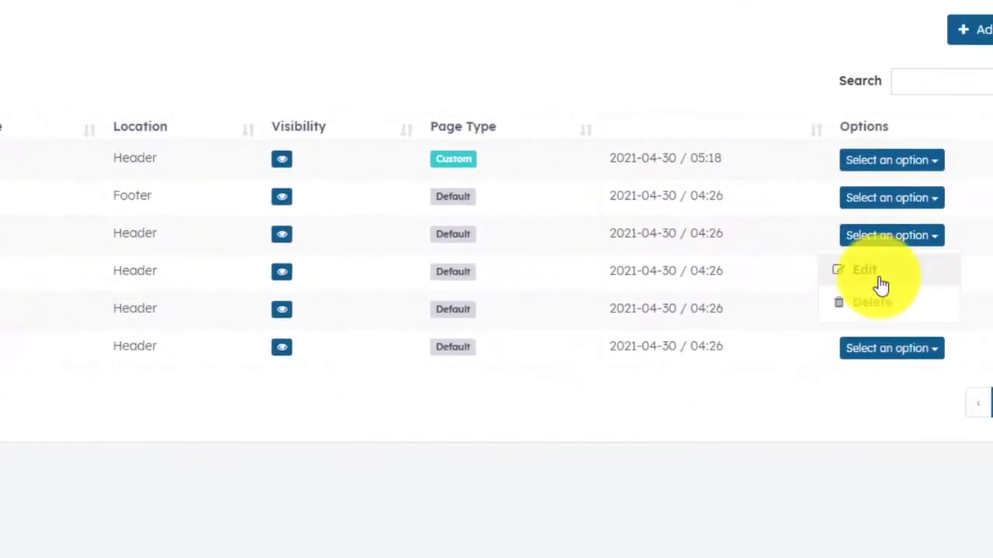
pyautogui.click(875, 272)
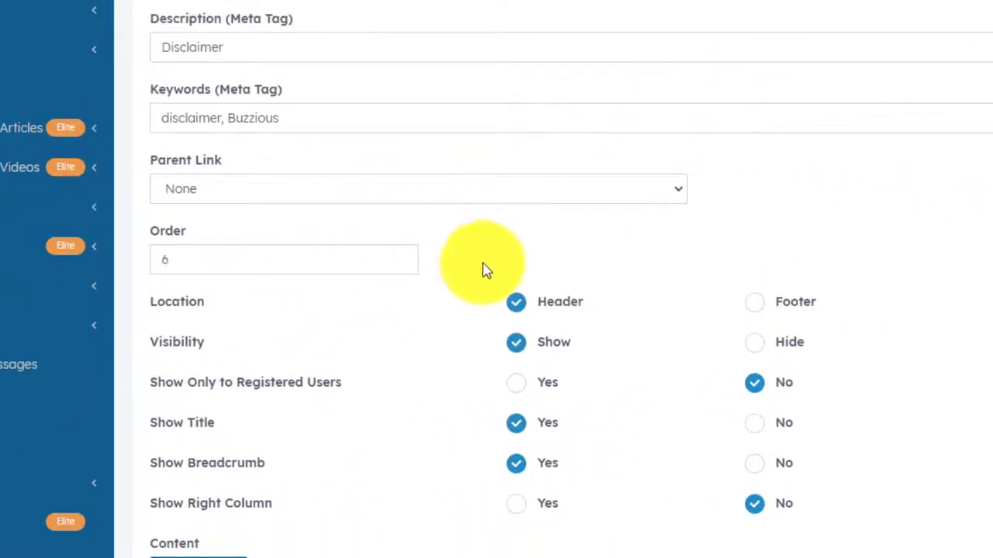
pyautogui.click(318, 403)
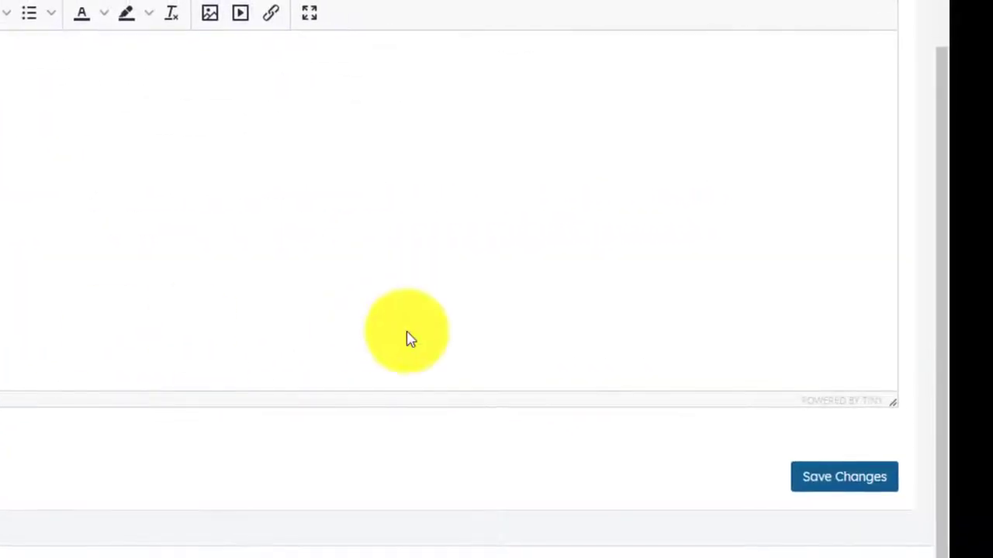
pyautogui.click(906, 483)
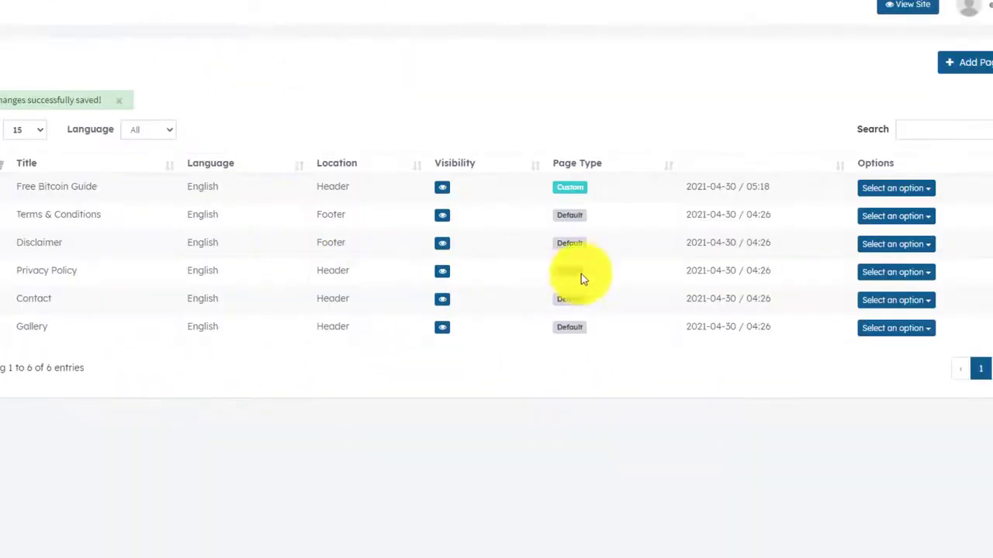
# Set the Privacy Policy page's location to Footer.
pyautogui.click(896, 272)
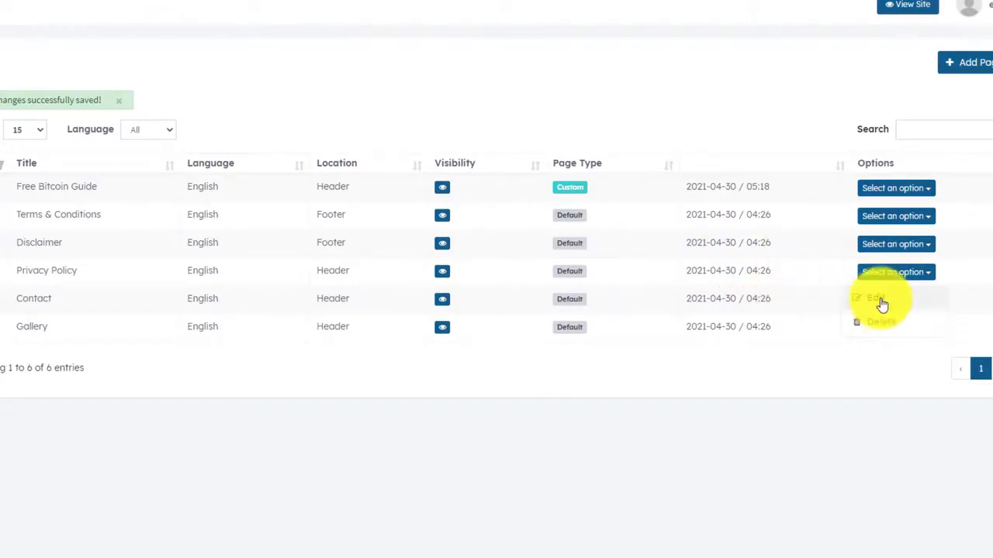
pyautogui.click(876, 299)
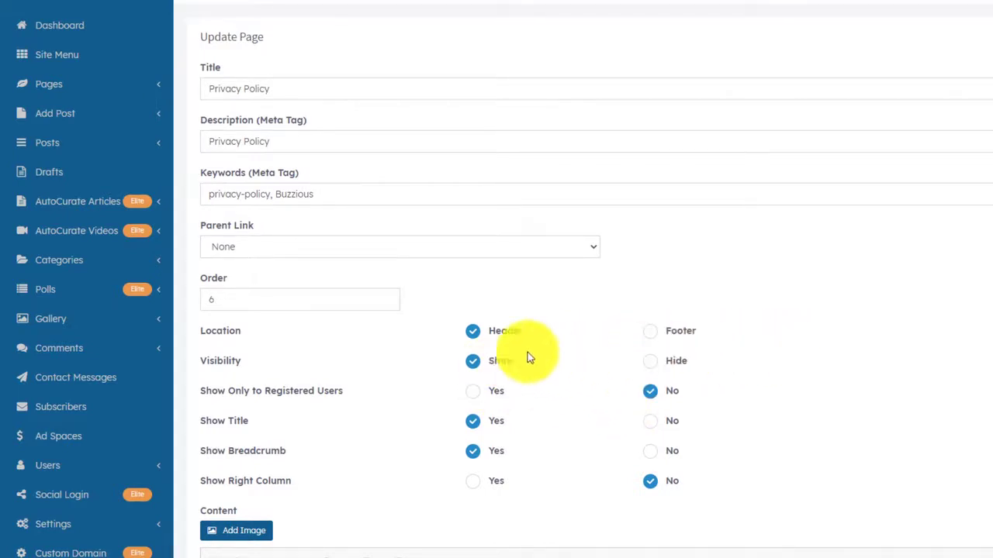
pyautogui.click(651, 332)
pyautogui.scroll(-4, 775, 388)
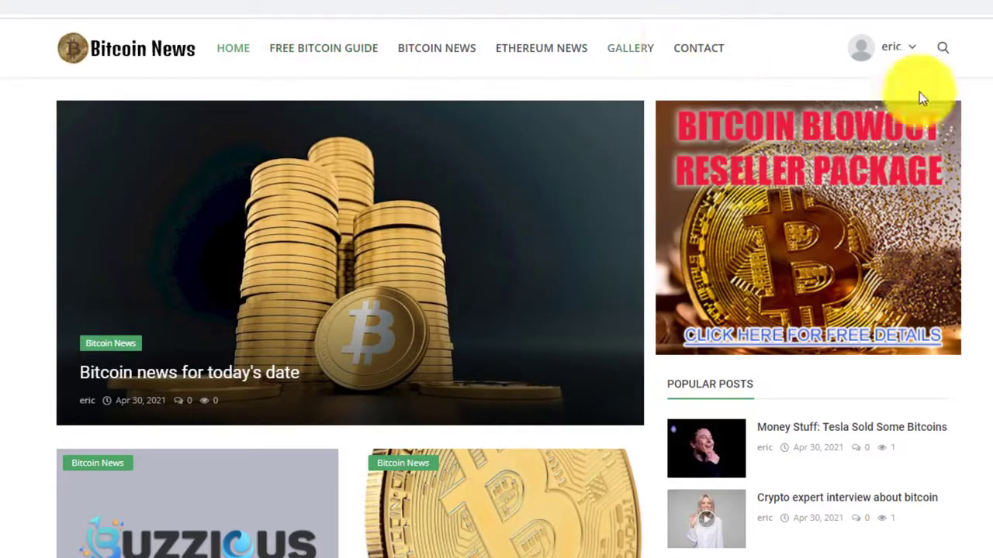
# Scroll the live site to check the footer's Terms & Conditions, Privacy Policy and Disclaimer links.
pyautogui.scroll(-3, 497, 310)
pyautogui.scroll(-10, 496, 311)
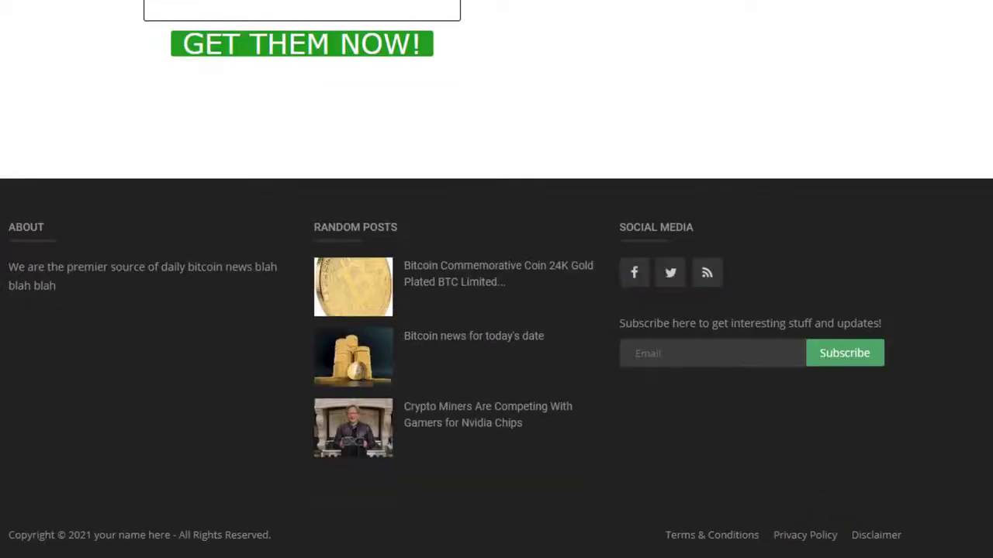
pyautogui.scroll(10, 497, 280)
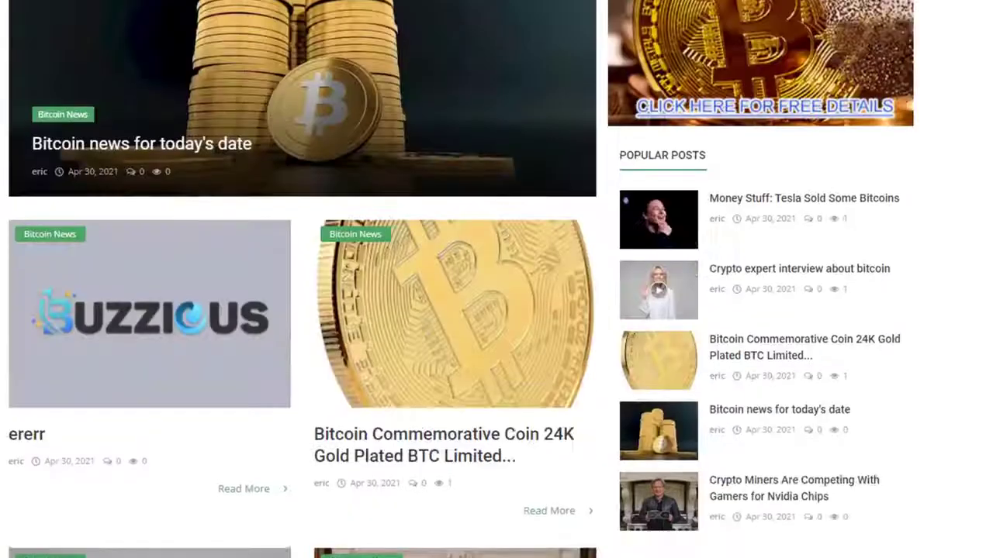
pyautogui.scroll(3, 953, 39)
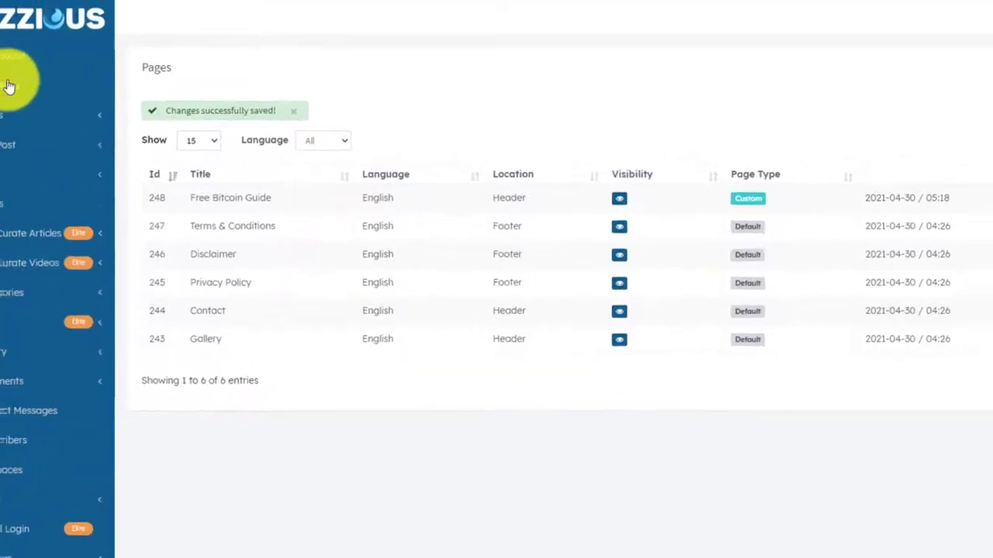
# Add a Site Menu link, titled as the owner's tips, to the owner's tips website at order 1.
pyautogui.click(8, 86)
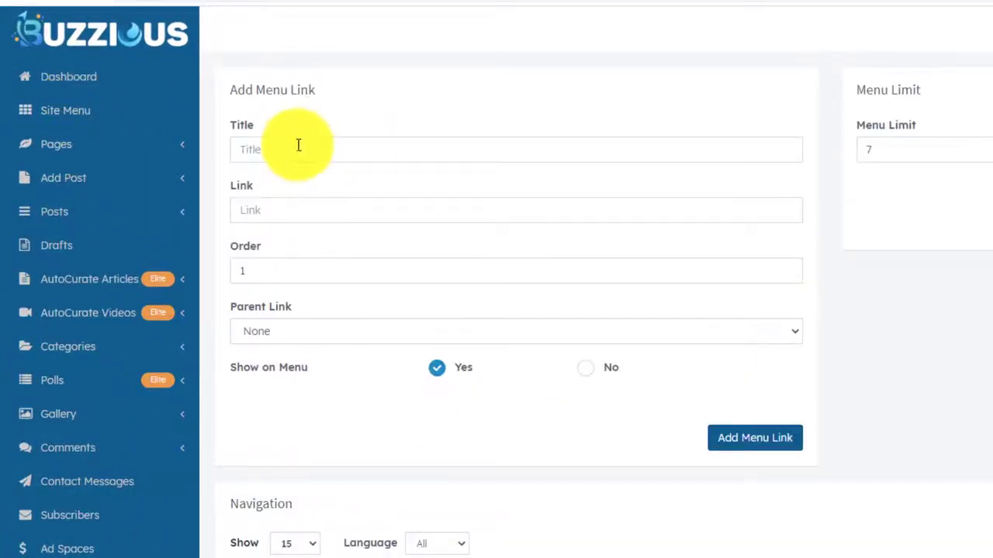
pyautogui.click(297, 147)
pyautogui.click(305, 130)
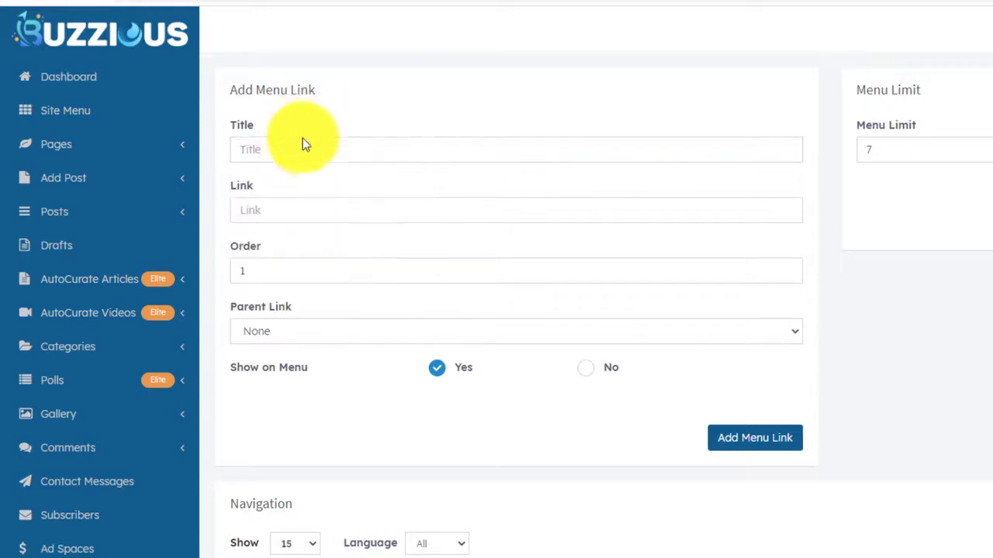
pyautogui.click(303, 146)
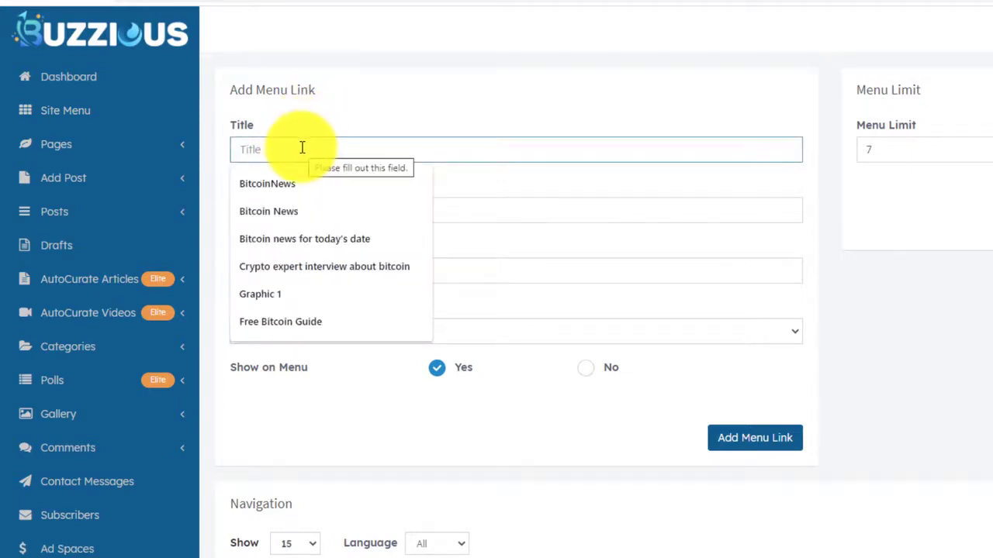
pyautogui.write("Eric's")
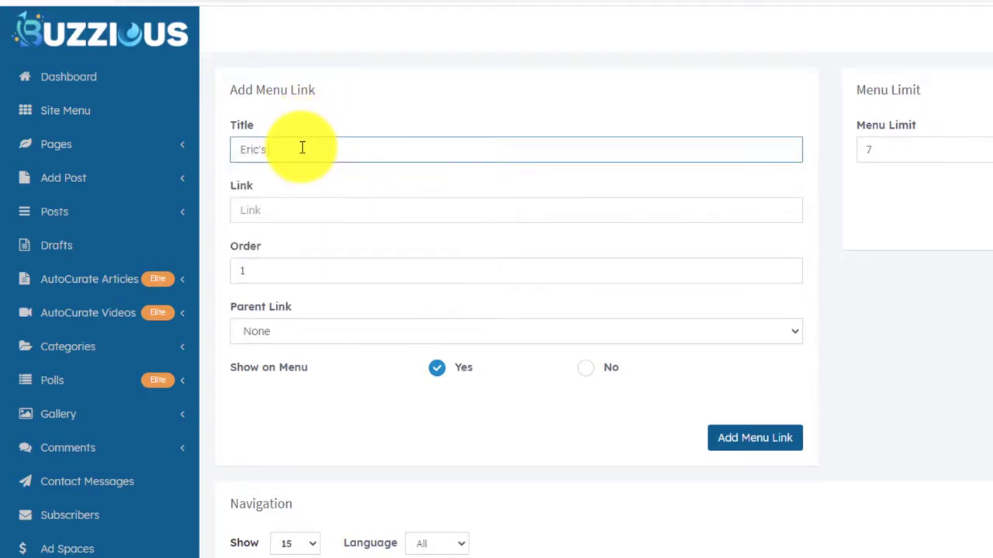
pyautogui.write(' Tips')
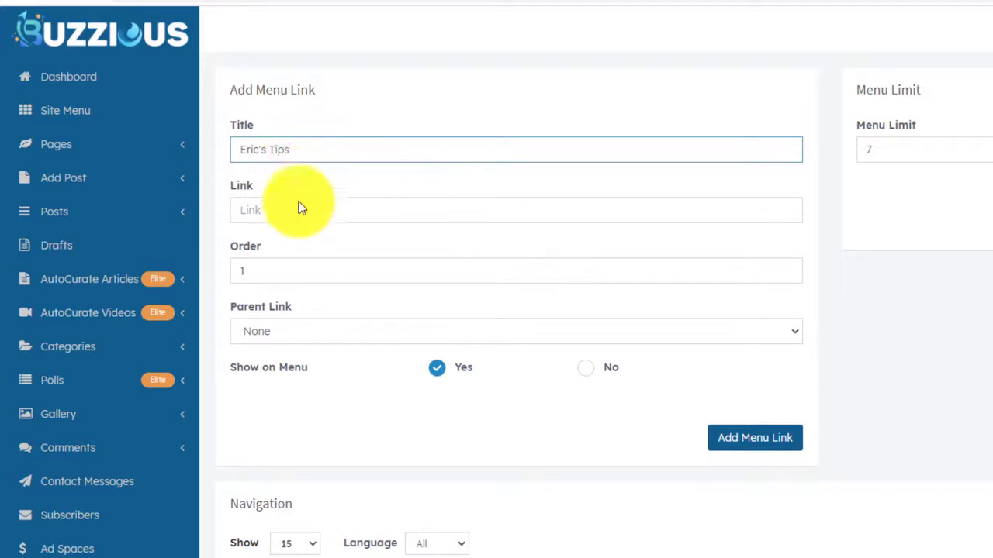
pyautogui.click(295, 210)
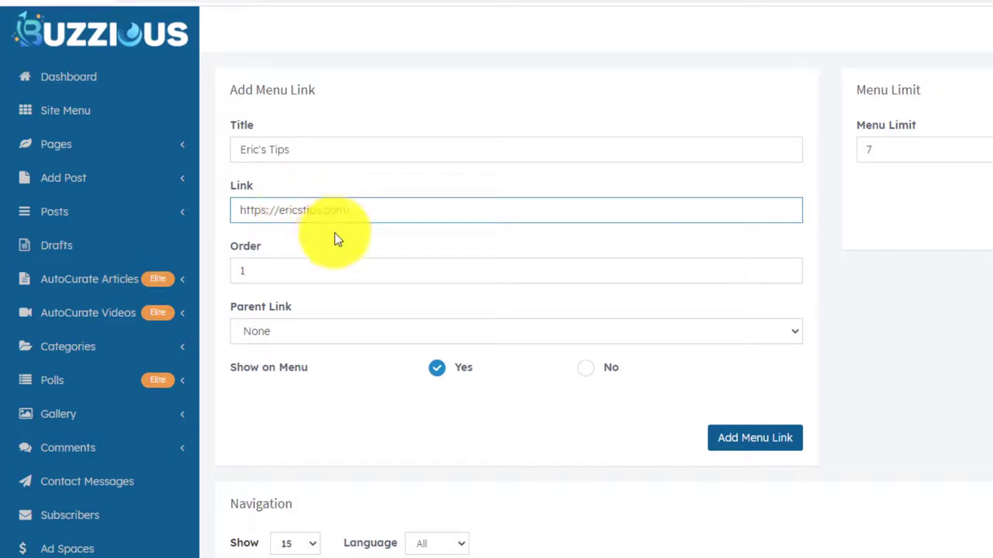
pyautogui.click(286, 267)
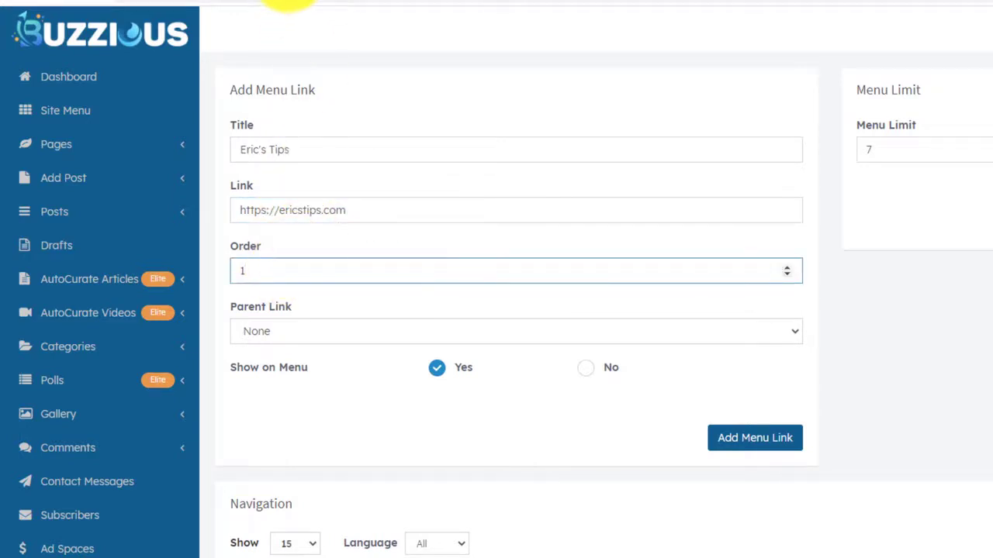
pyautogui.scroll(-1, 455, 461)
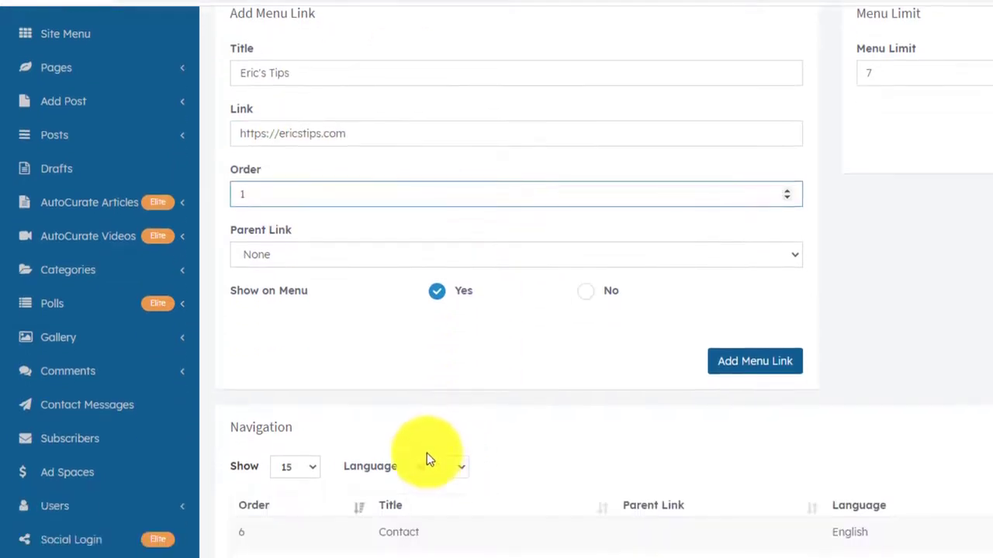
pyautogui.scroll(1, 298, 388)
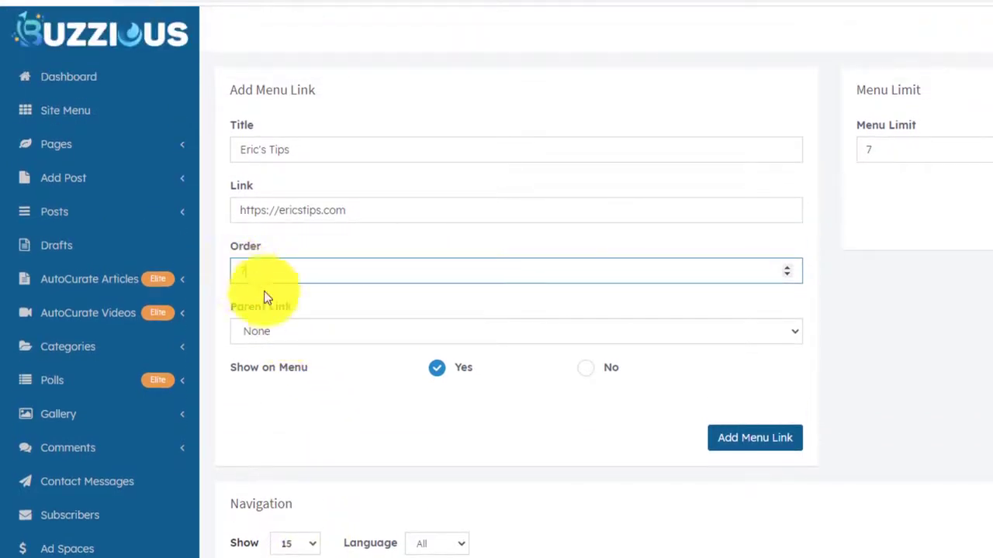
pyautogui.click(749, 440)
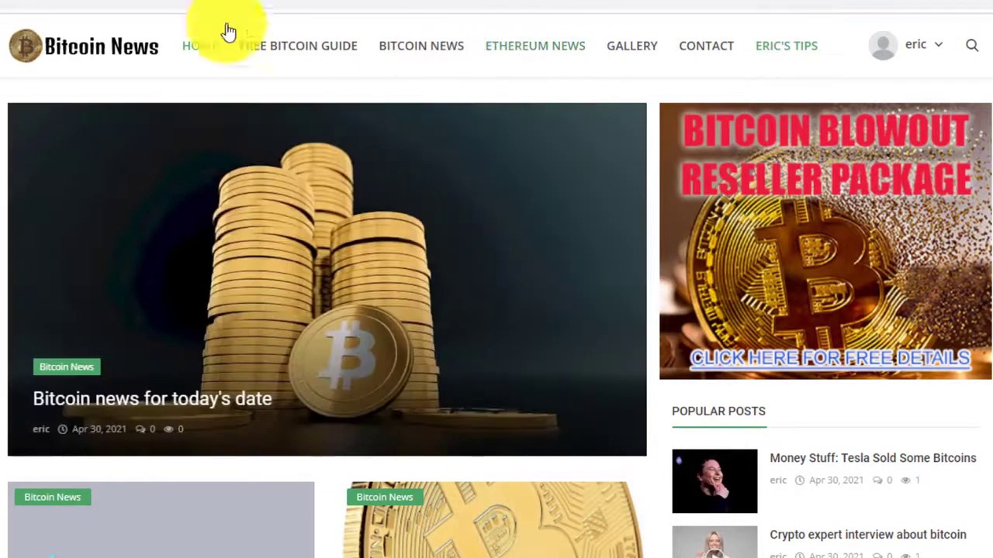
# Go to the live Bitcoin News home page via the HOME menu item.
pyautogui.click(203, 45)
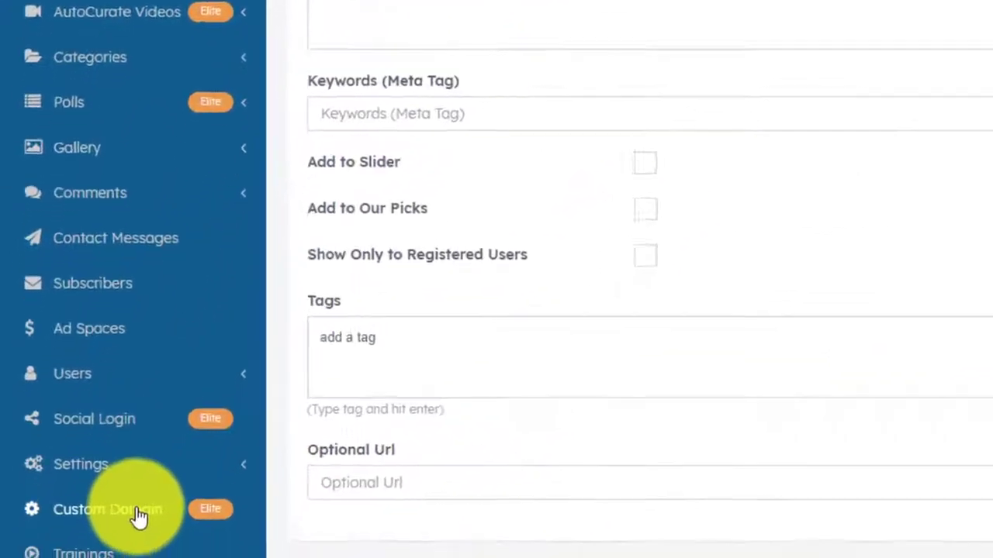
# View the Custom Domain Settings page, then expand AutoCurate Articles in the sidebar.
pyautogui.click(138, 513)
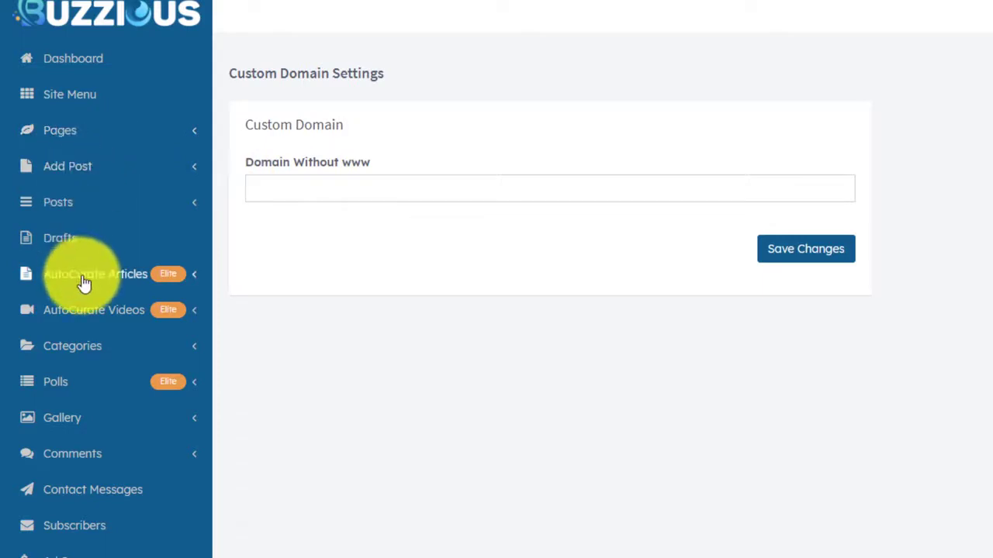
pyautogui.scroll(-3, 84, 283)
pyautogui.scroll(3, 82, 316)
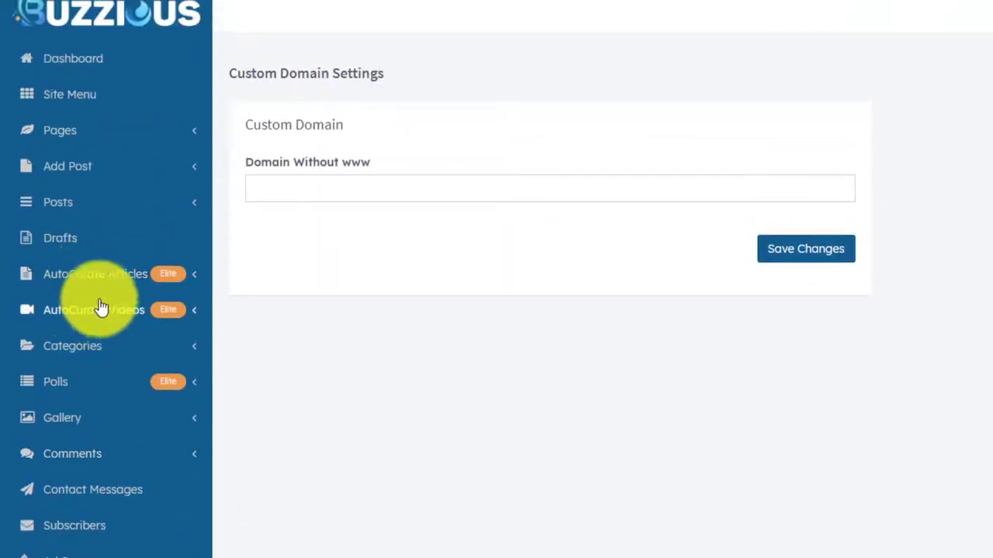
pyautogui.click(104, 283)
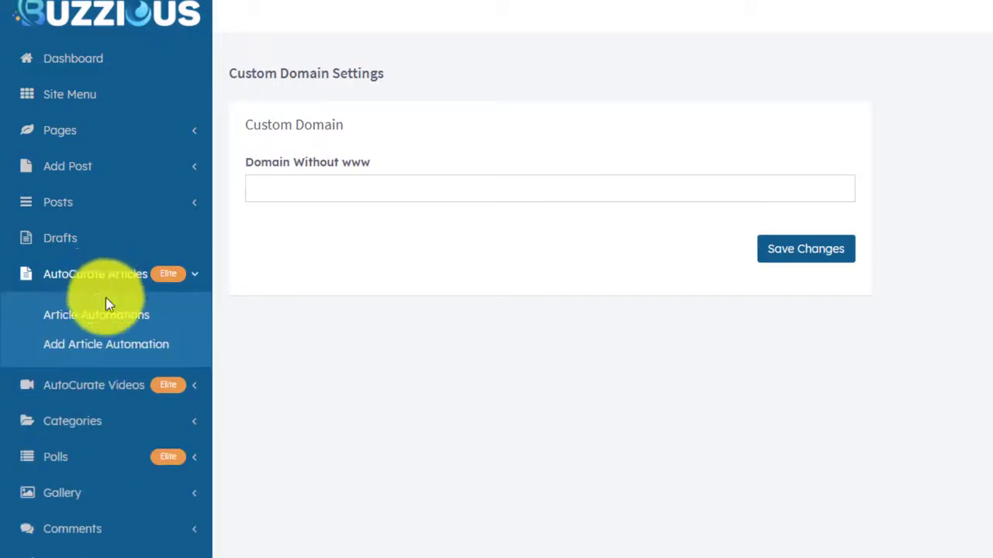
# Start a Bloomberg article automation titled 'Bitcoin News of the Day' with keyword bitcoin.
pyautogui.click(101, 346)
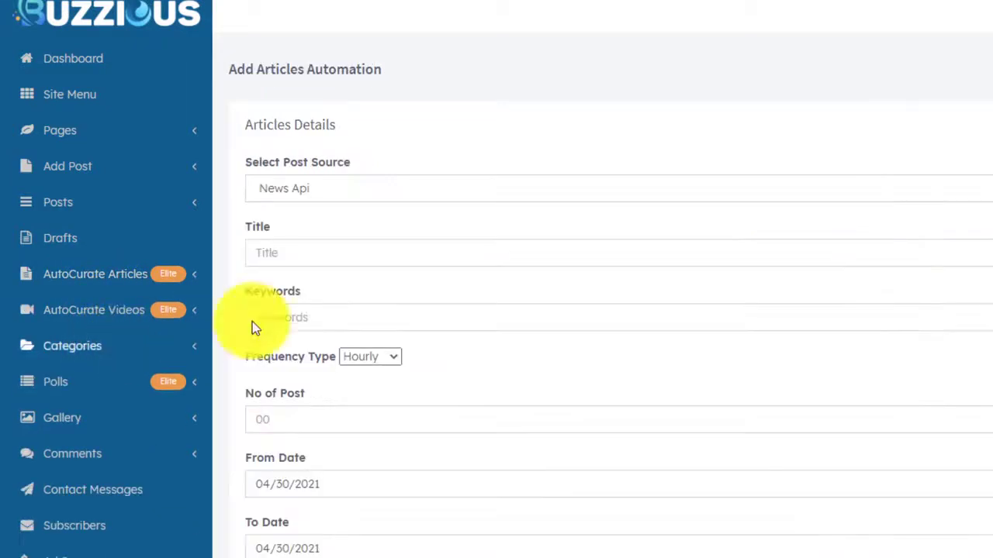
pyautogui.click(376, 186)
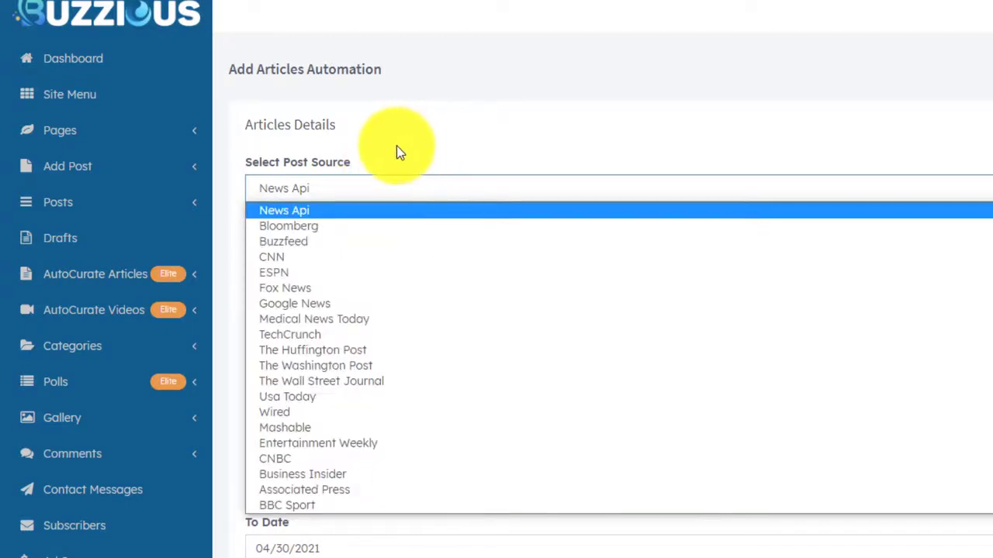
pyautogui.click(307, 225)
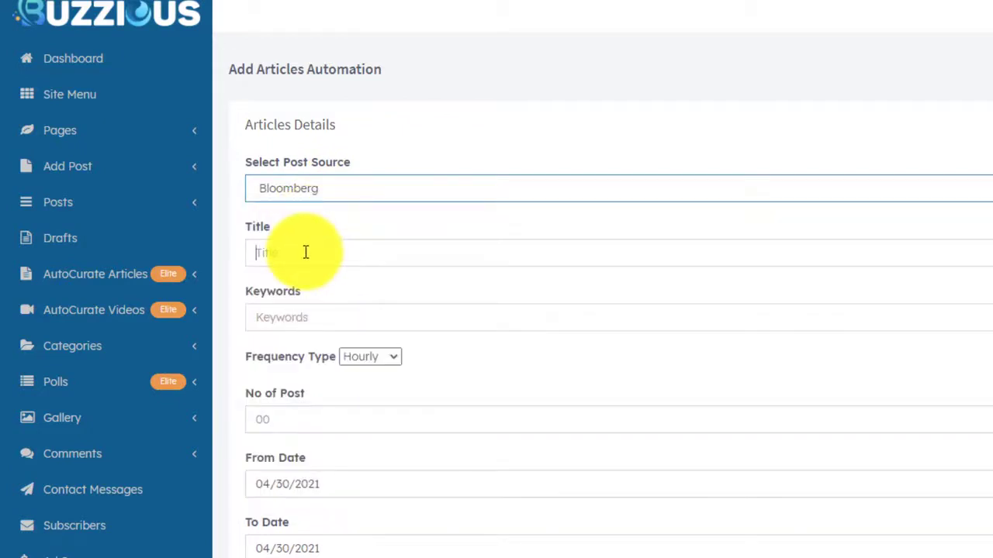
pyautogui.click(306, 252)
pyautogui.click(304, 318)
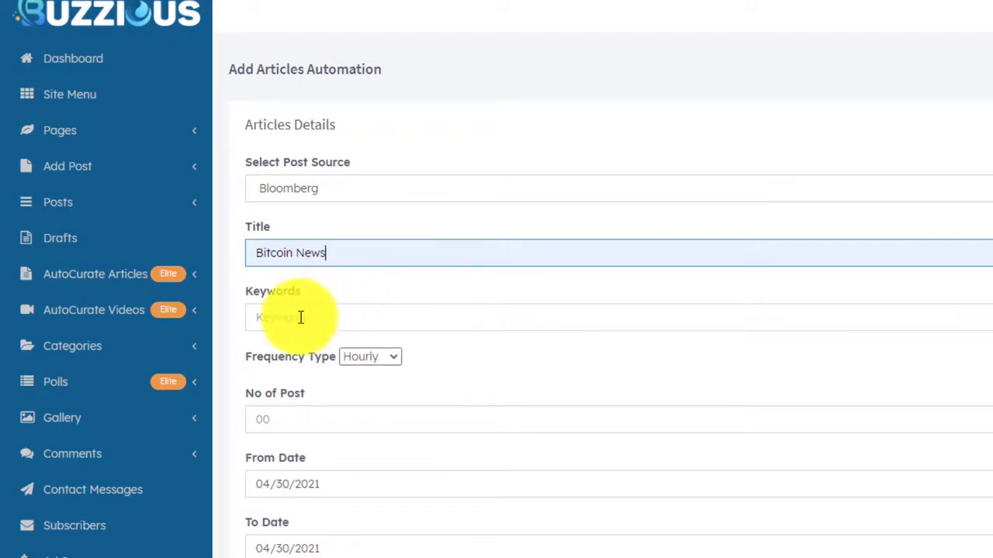
pyautogui.write('of the Day')
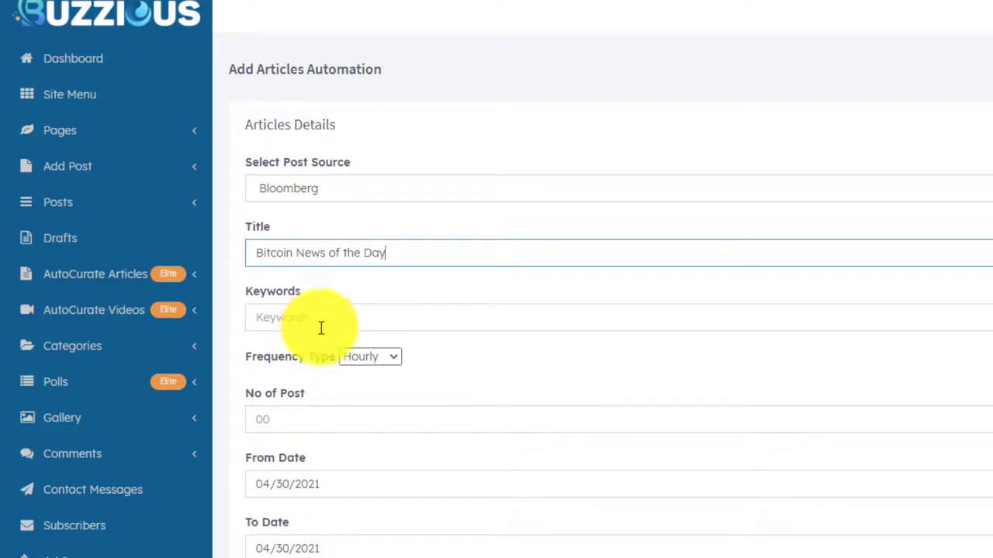
pyautogui.click(322, 316)
pyautogui.write('bitcoin')
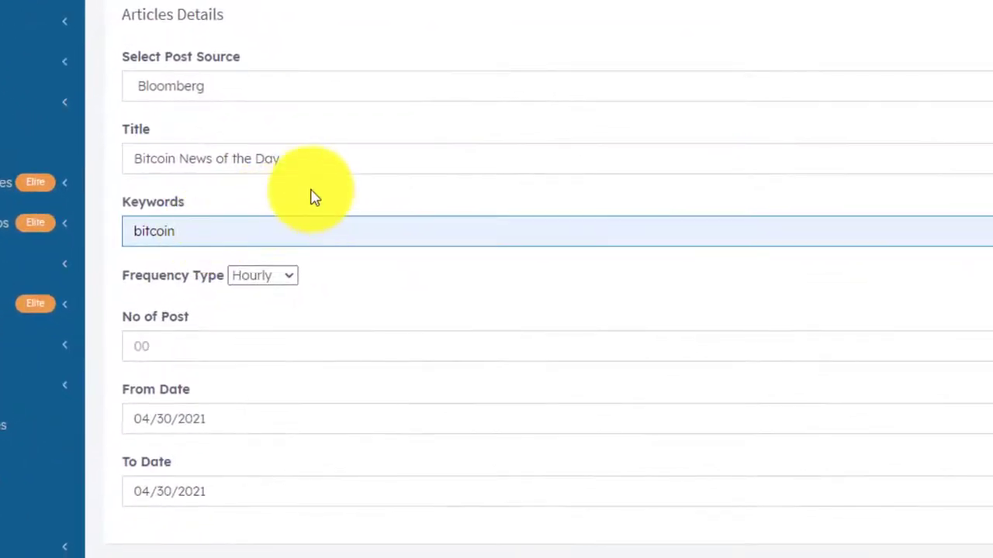
# Set the automation frequency to Hourly and the number of posts to 1.
pyautogui.click(277, 281)
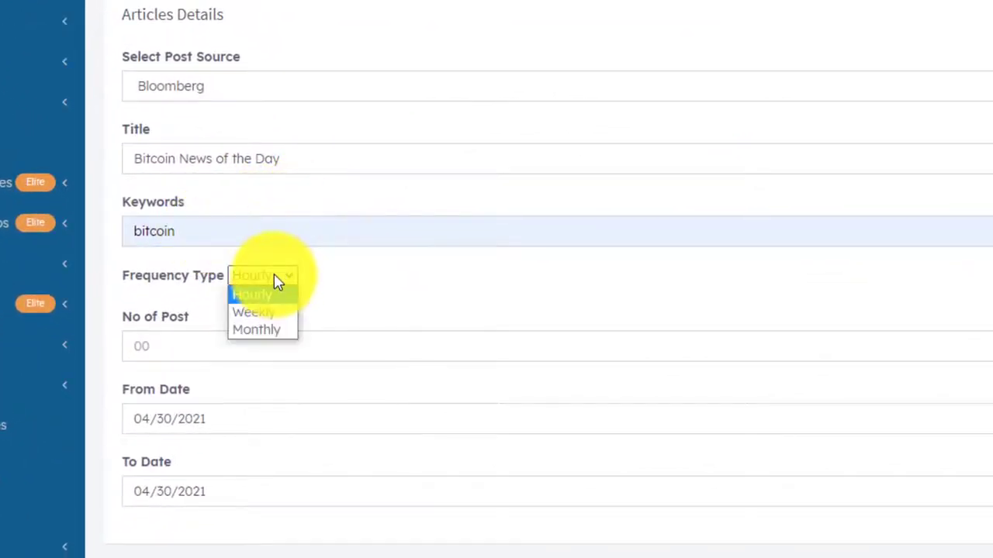
pyautogui.click(306, 329)
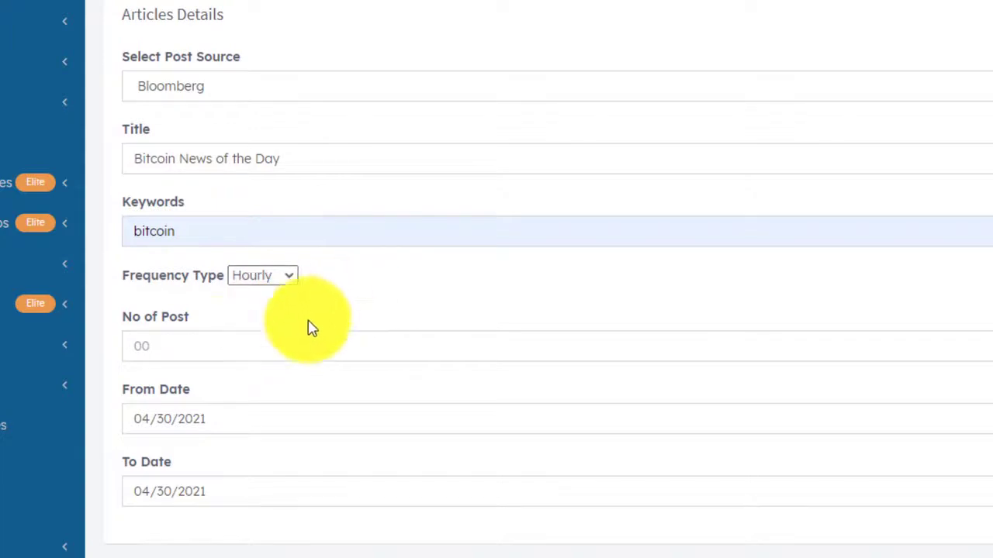
pyautogui.click(177, 346)
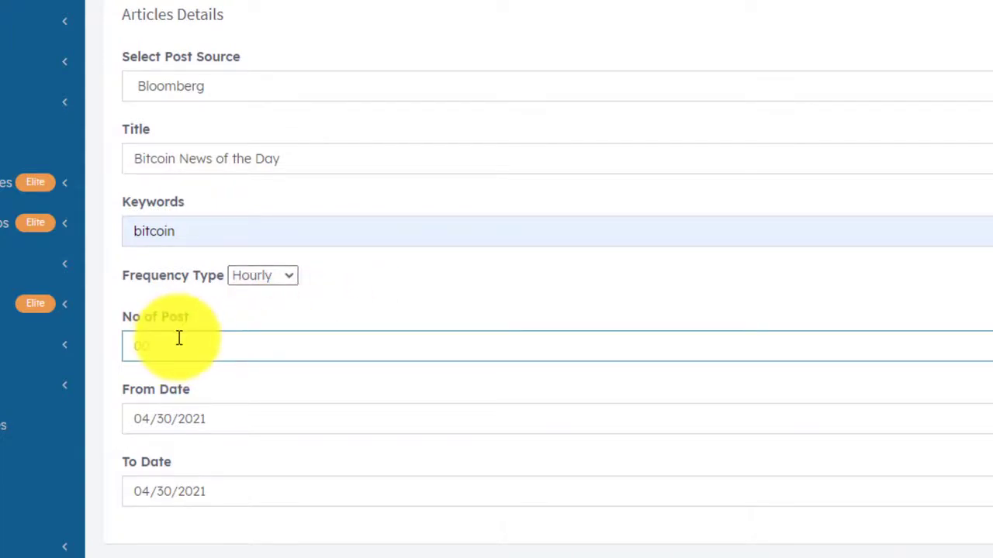
pyautogui.write('1')
pyautogui.click(268, 280)
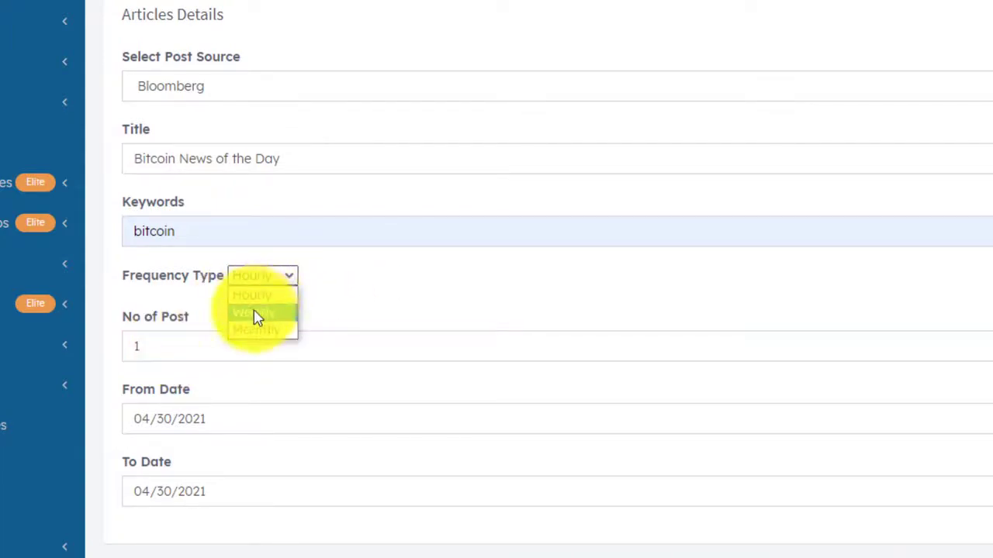
pyautogui.click(255, 313)
pyautogui.write('3')
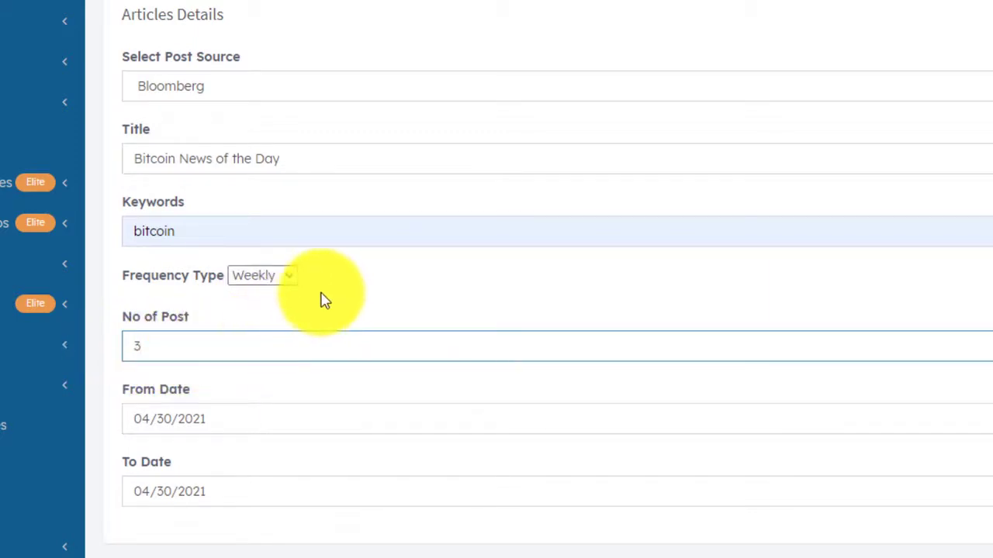
pyautogui.click(267, 277)
pyautogui.press('Tab')
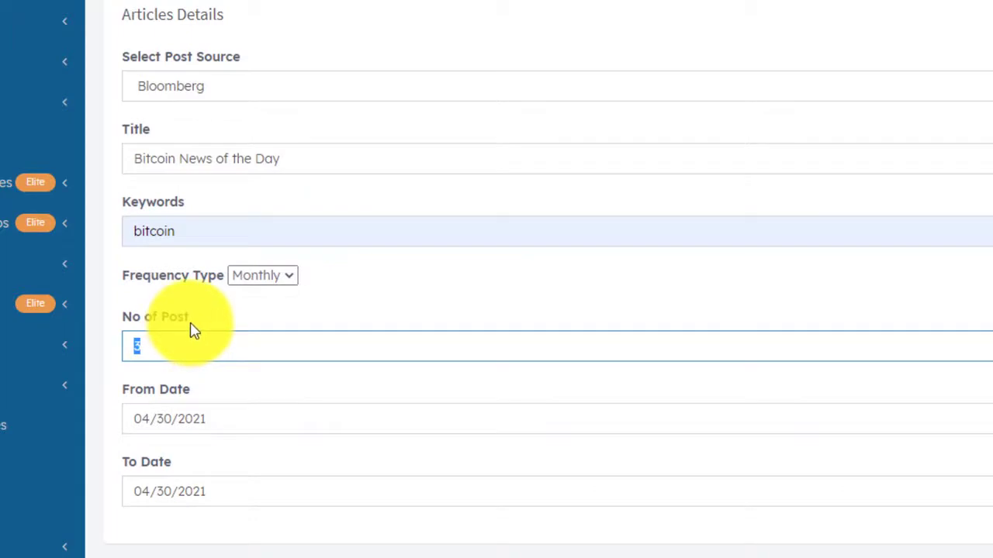
pyautogui.write('7')
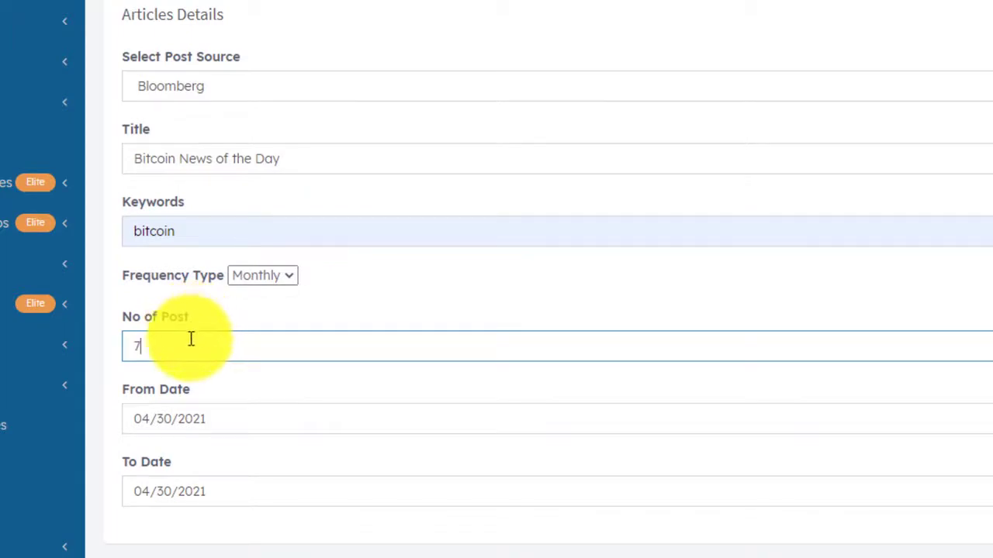
pyautogui.doubleClick(126, 344)
pyautogui.click(268, 281)
pyautogui.click(255, 312)
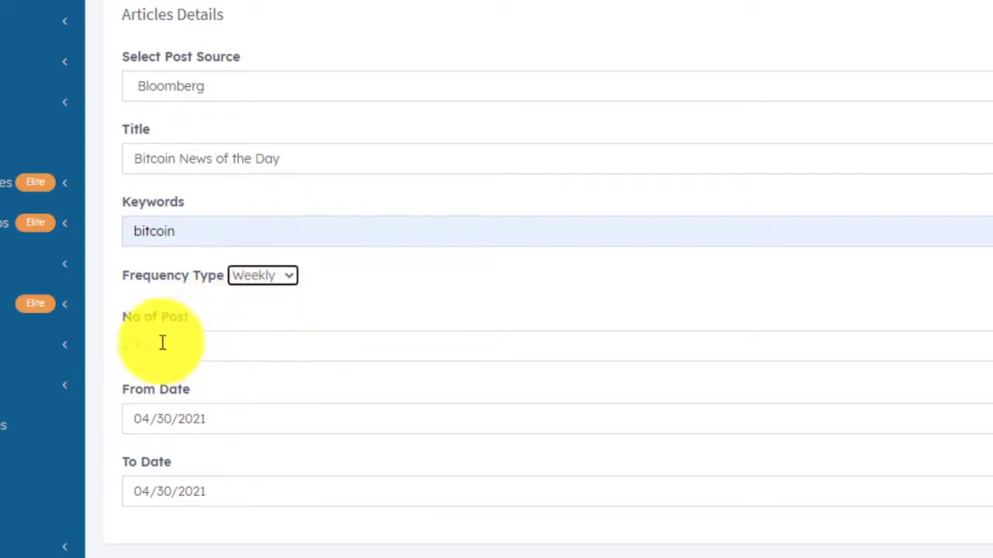
pyautogui.click(267, 280)
pyautogui.click(258, 295)
pyautogui.doubleClick(171, 336)
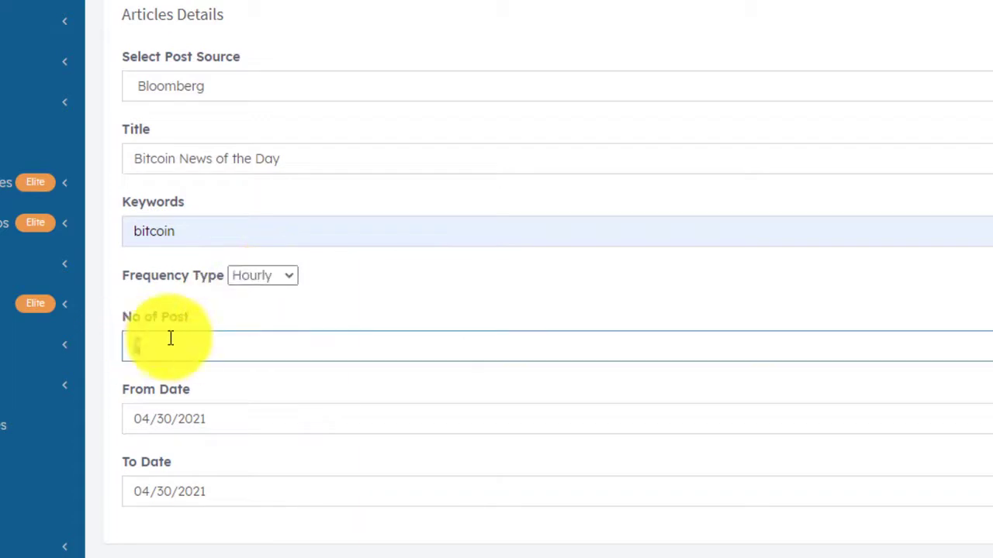
pyautogui.write('1')
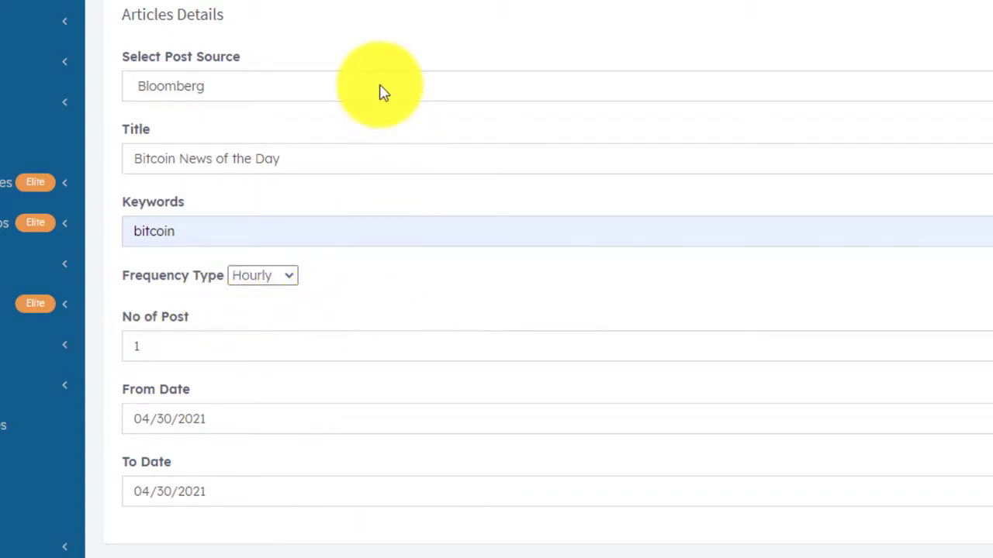
pyautogui.scroll(-2, 348, 337)
pyautogui.scroll(2, 348, 336)
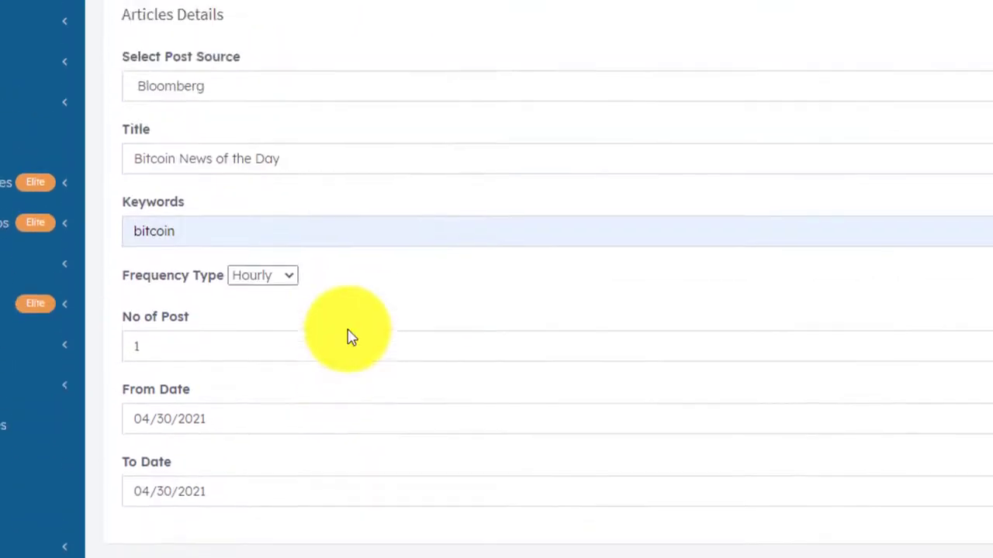
# Set To Date 04/30/2026 and category Bitcoin News, then add the automation.
pyautogui.scroll(-1, 205, 225)
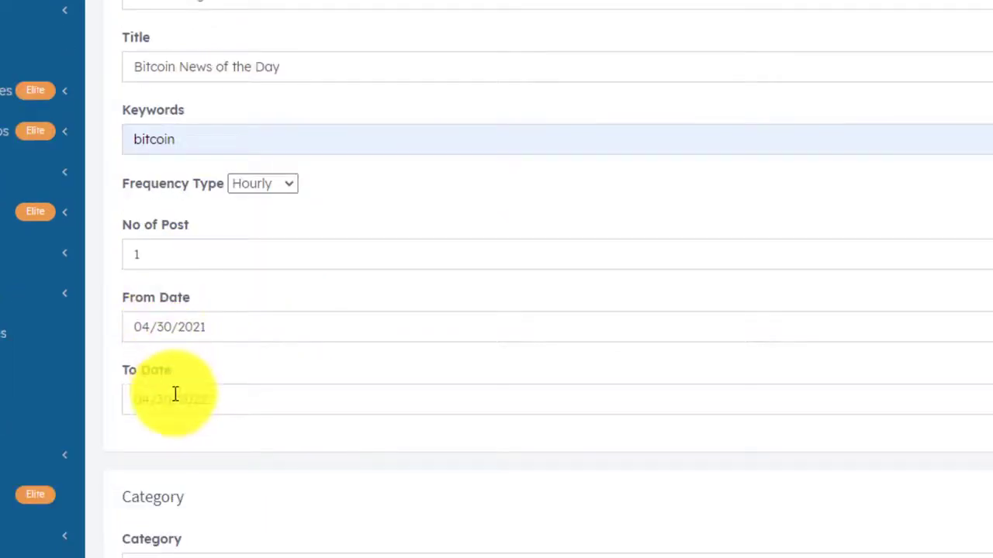
pyautogui.click(223, 396)
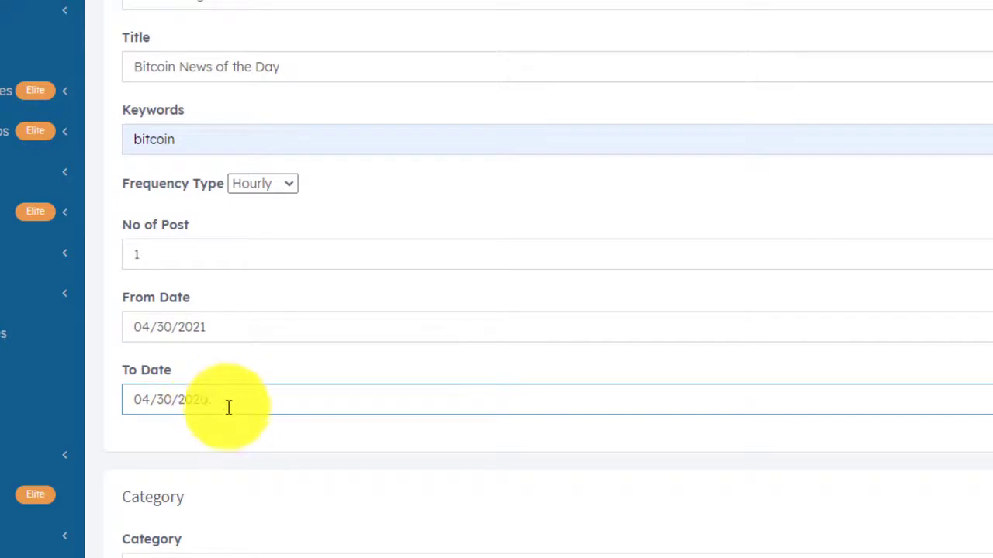
pyautogui.click(234, 434)
pyautogui.scroll(-2, 221, 434)
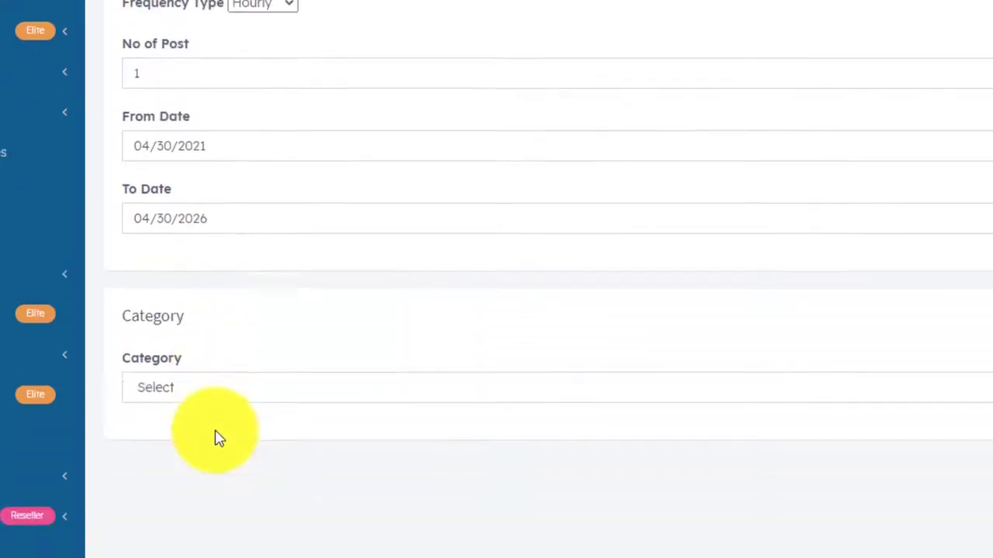
pyautogui.click(208, 390)
pyautogui.click(203, 429)
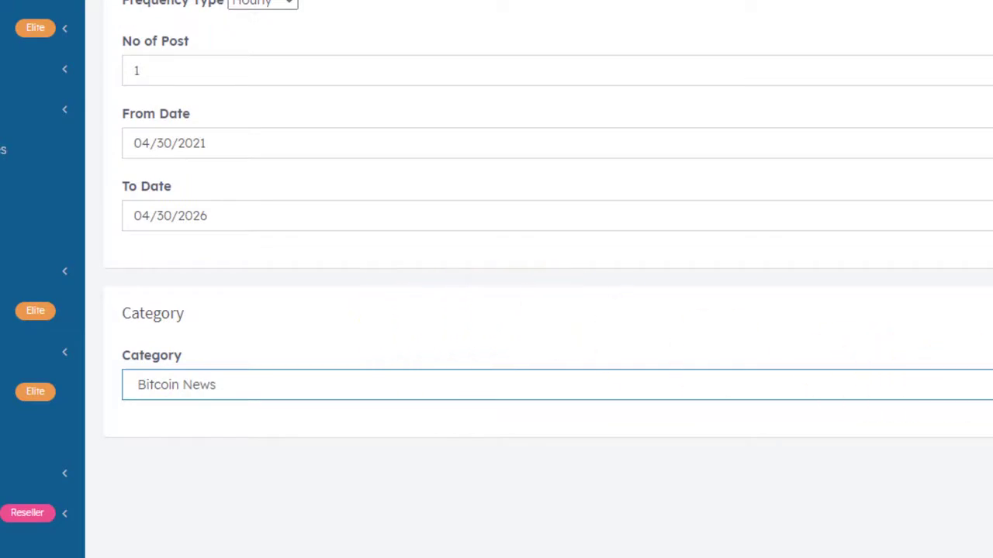
pyautogui.click(921, 413)
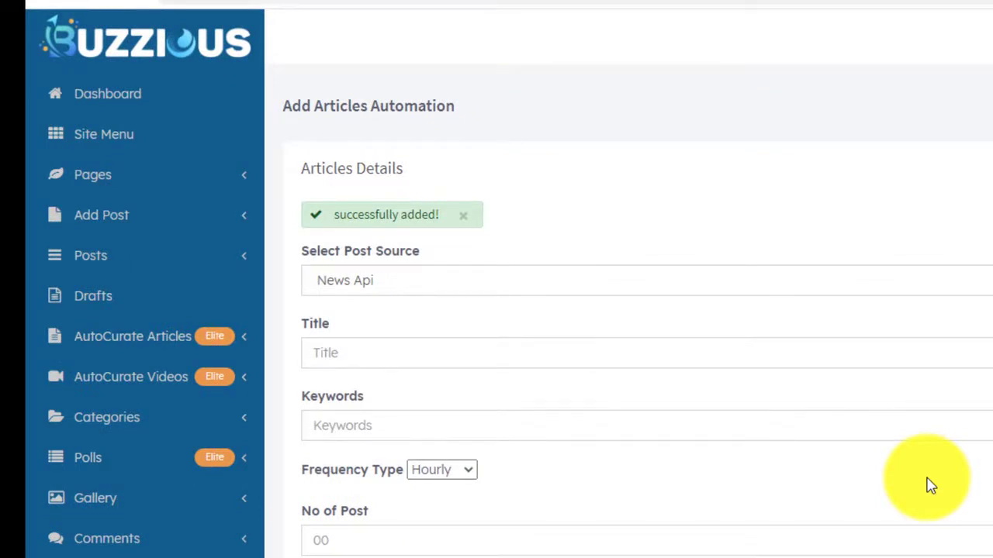
# Open the Article Automations list and check the Bitcoin News of the Day entry with keyword bitcoin.
pyautogui.click(180, 339)
pyautogui.click(146, 385)
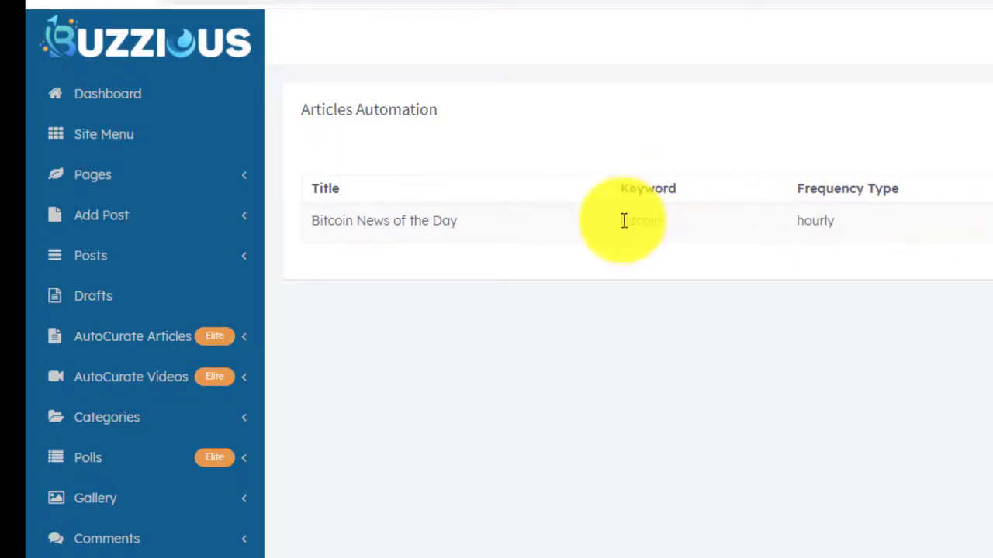
pyautogui.moveTo(623, 221); pyautogui.dragTo(690, 226)
pyautogui.click(705, 287)
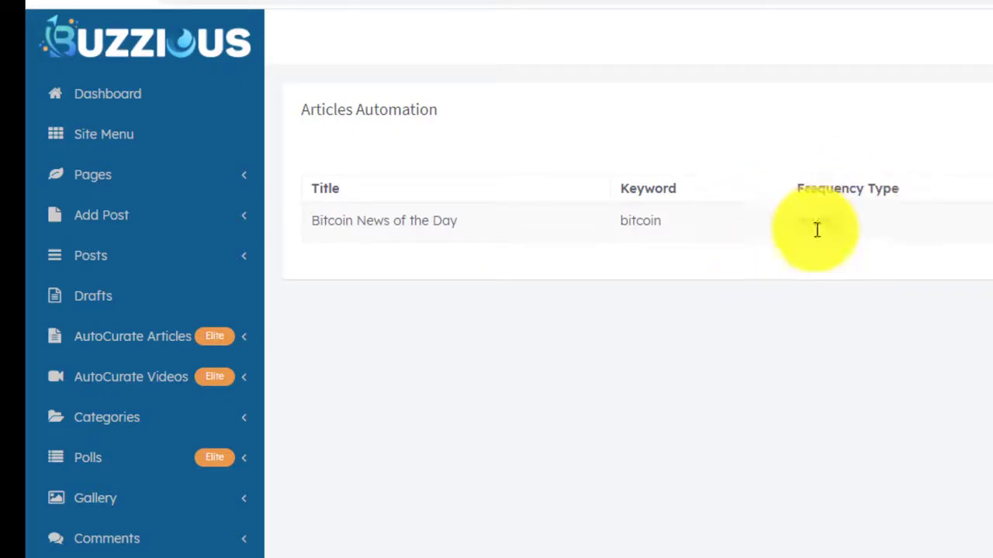
pyautogui.click(246, 340)
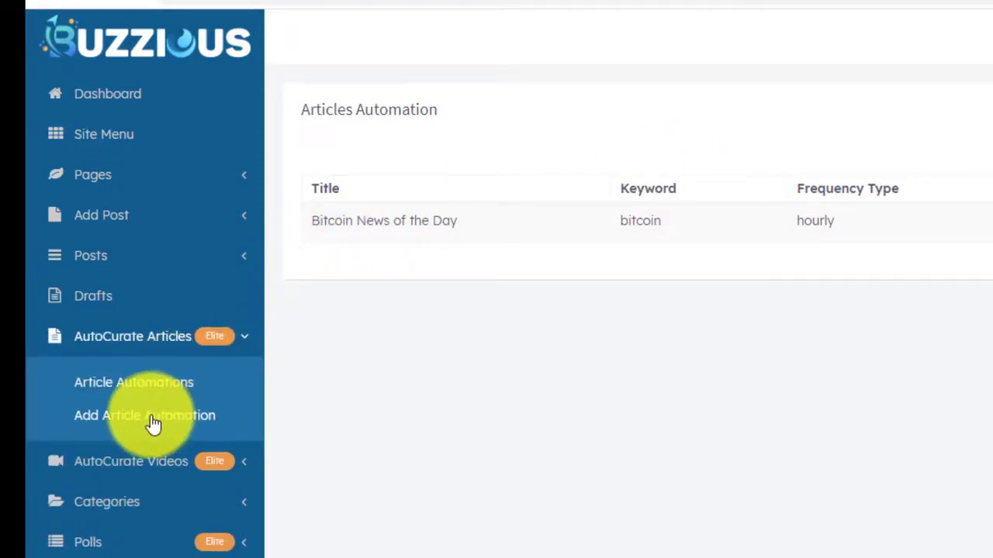
# Start a TechCrunch article automation titled 'Ether News' with keyword ethereum.
pyautogui.click(153, 424)
pyautogui.click(427, 241)
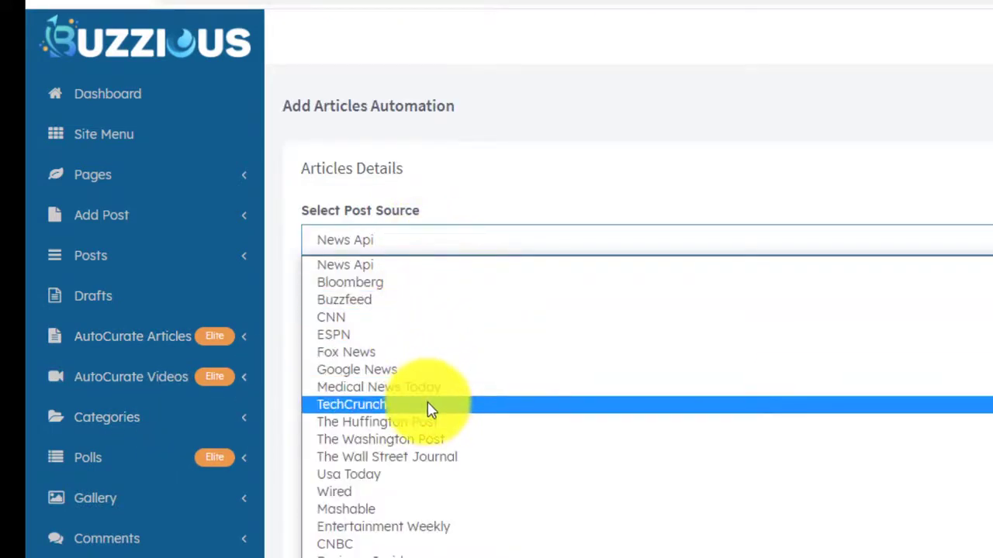
pyautogui.click(372, 410)
pyautogui.click(362, 312)
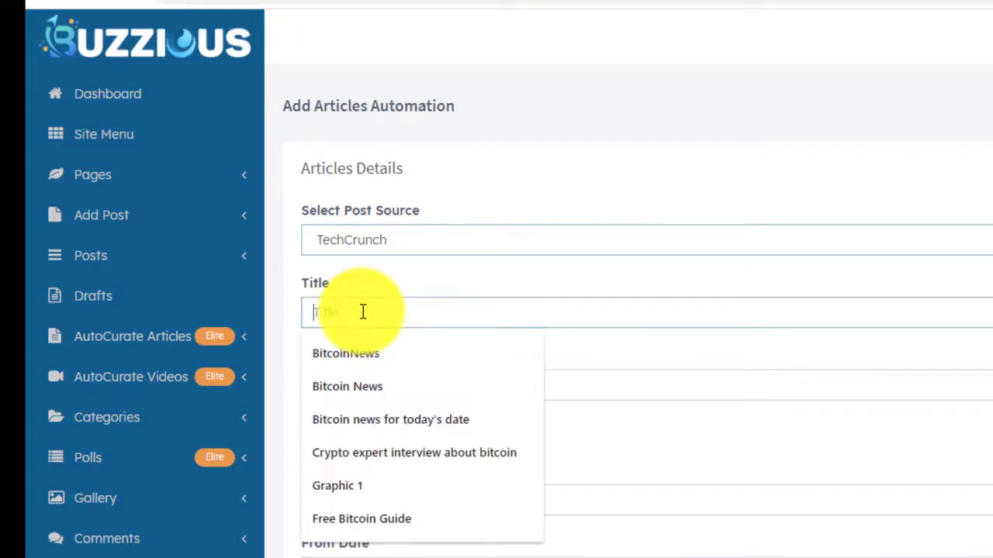
pyautogui.write('E')
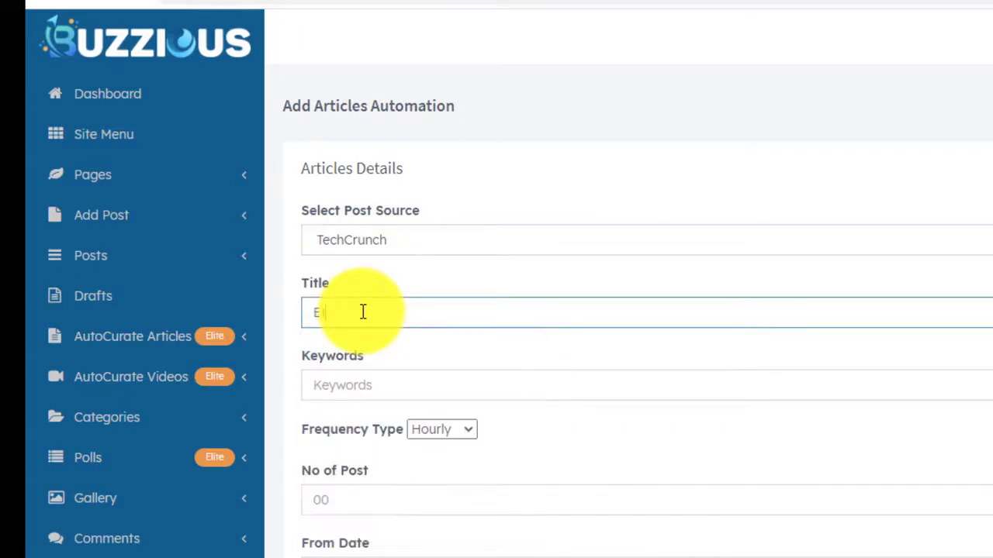
pyautogui.write('ther News')
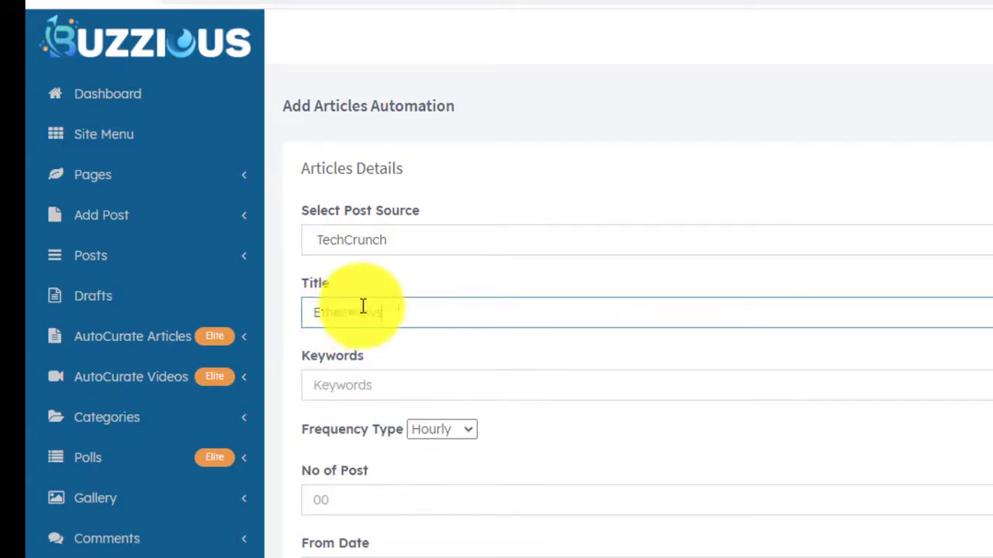
pyautogui.click(357, 387)
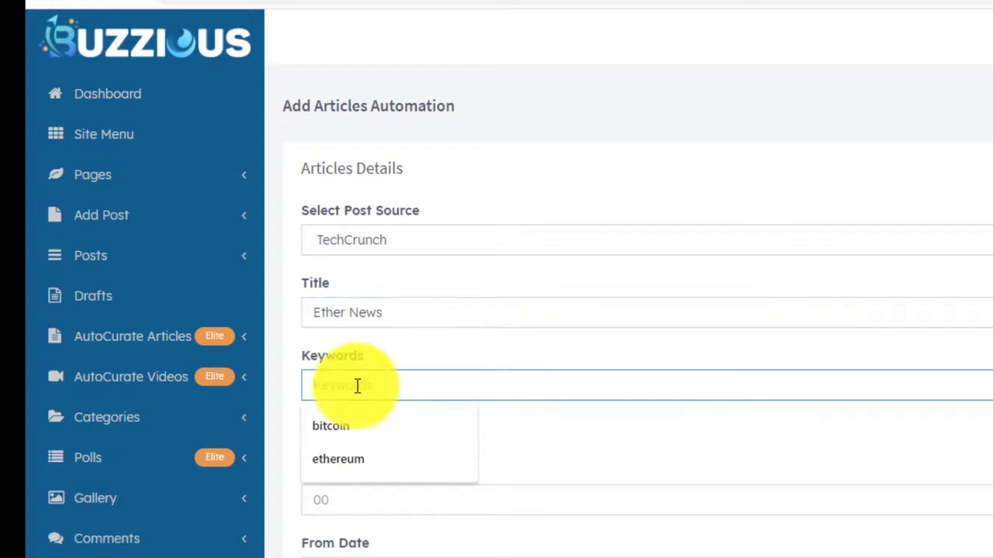
pyautogui.write('ethereum')
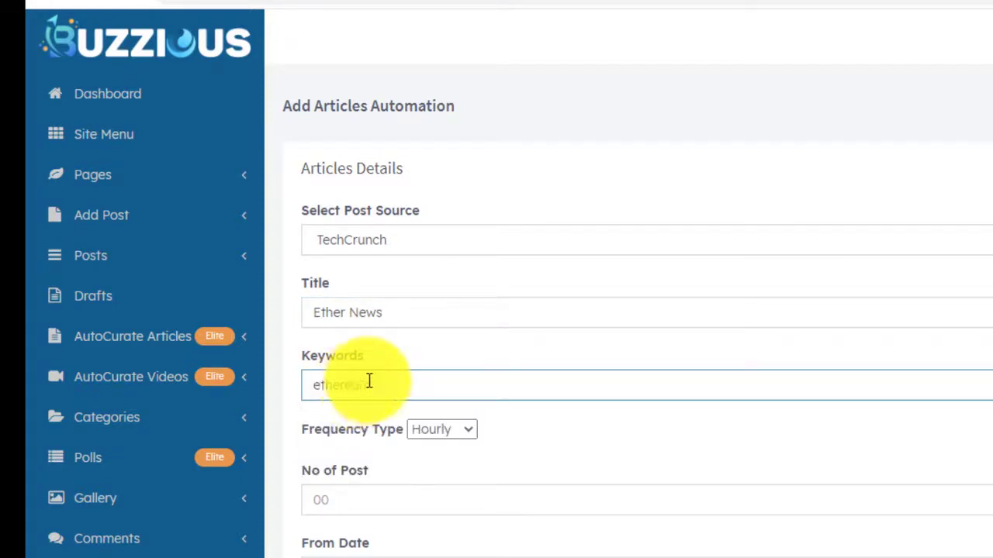
pyautogui.click(334, 495)
# Make it weekly with 2 posts, then open the Article Automations list.
pyautogui.click(434, 429)
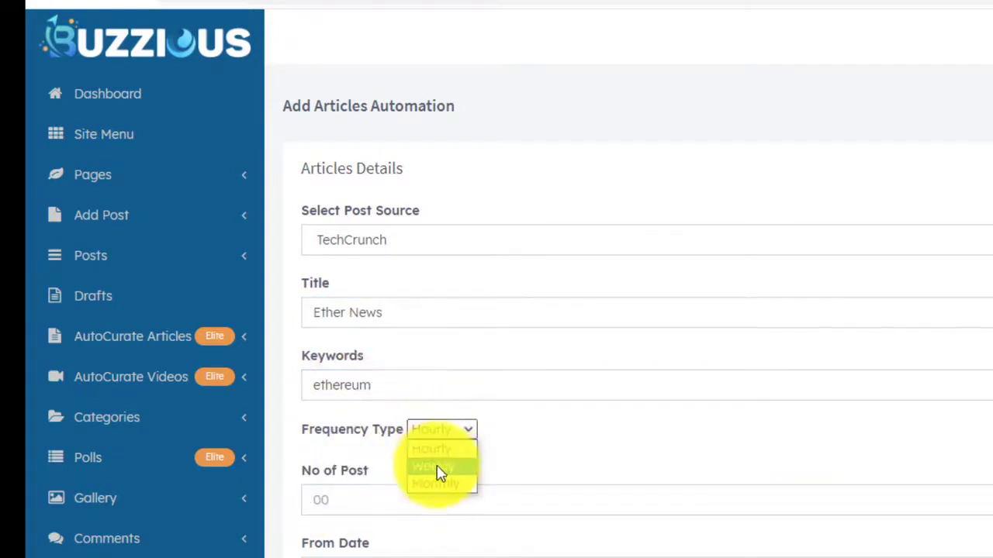
pyautogui.click(439, 470)
pyautogui.click(369, 490)
pyautogui.write('2')
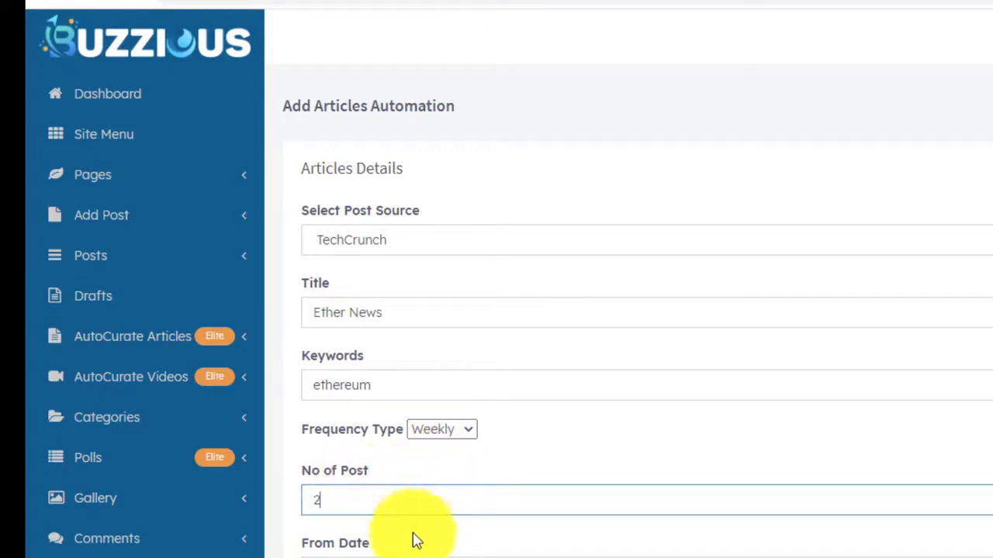
pyautogui.press('Tab')
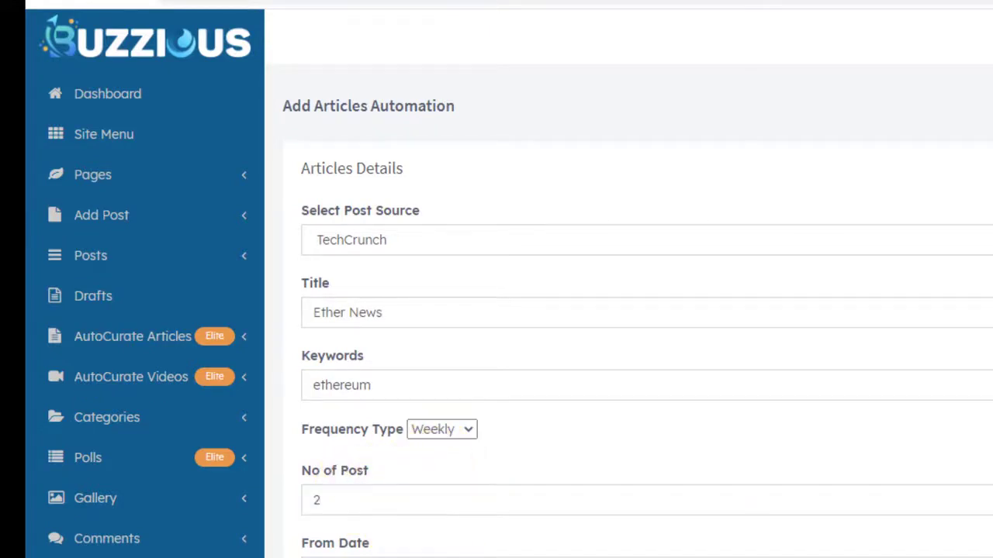
pyautogui.scroll(-2, 628, 311)
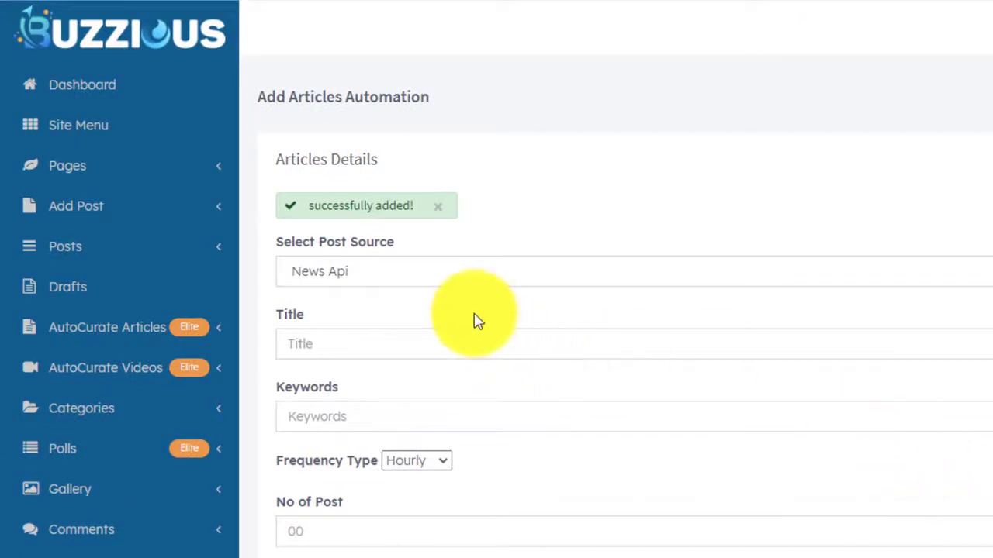
pyautogui.click(216, 329)
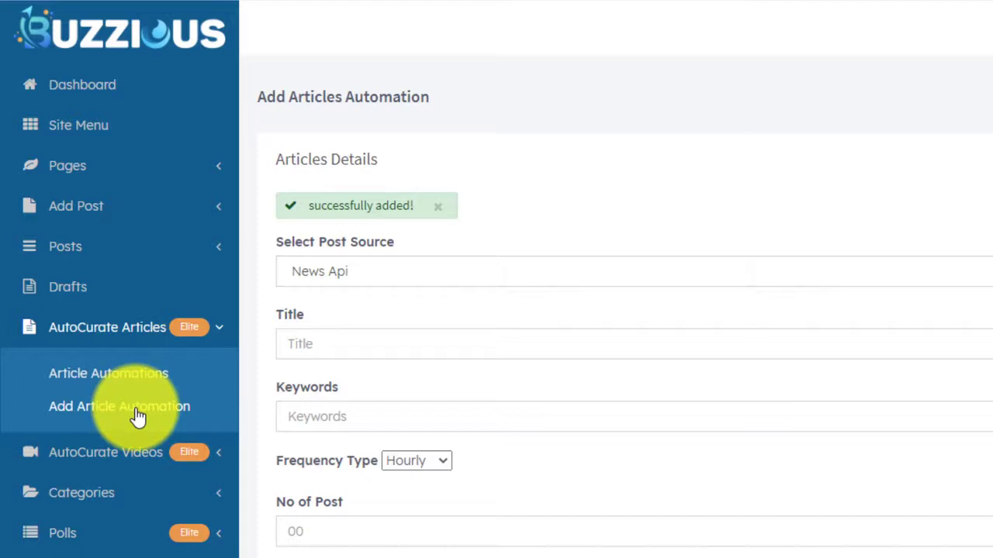
pyautogui.click(126, 378)
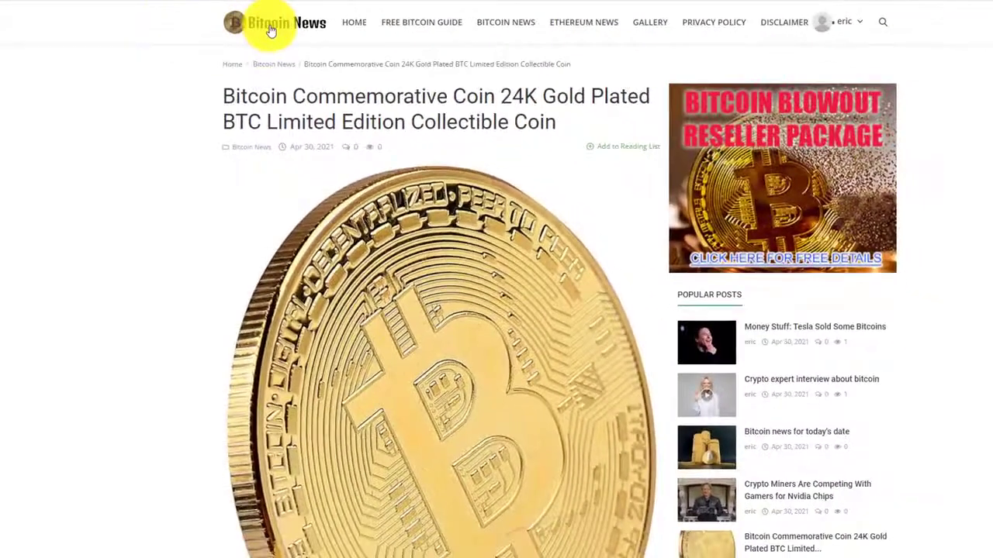
# Open the Bitcoin News homepage from its logo and scroll through the posts.
pyautogui.click(267, 30)
pyautogui.scroll(-9, 151, 117)
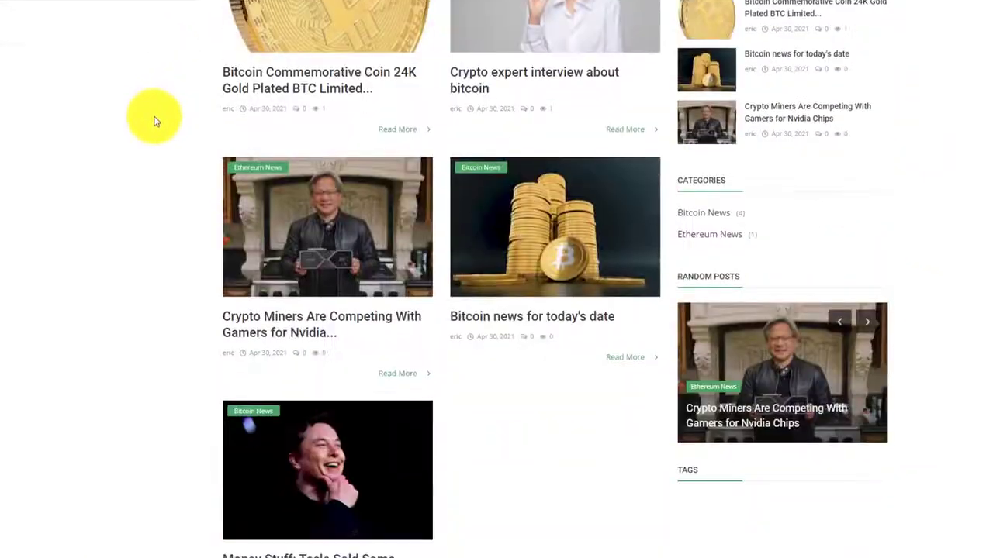
pyautogui.scroll(-3, 153, 136)
pyautogui.scroll(15, 155, 148)
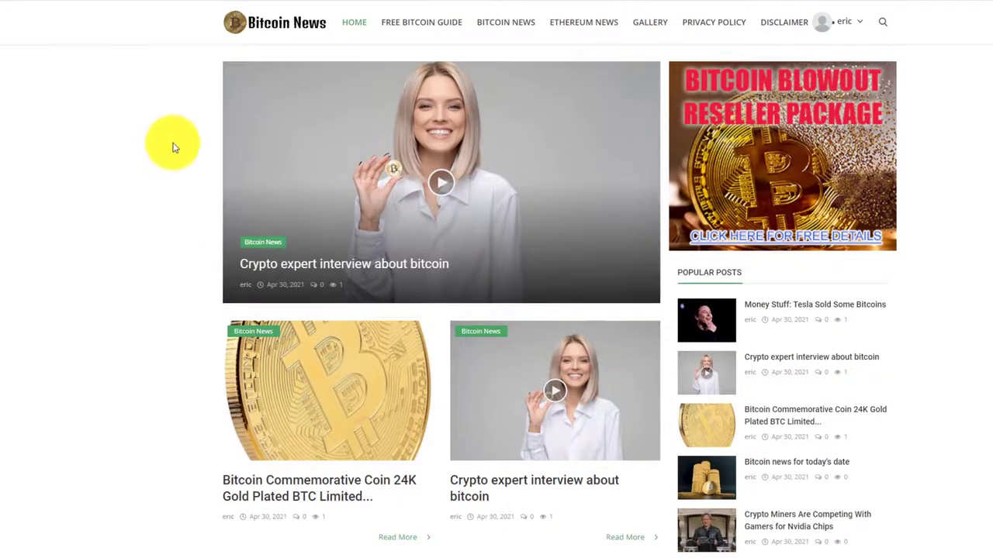
pyautogui.moveTo(304, 118)
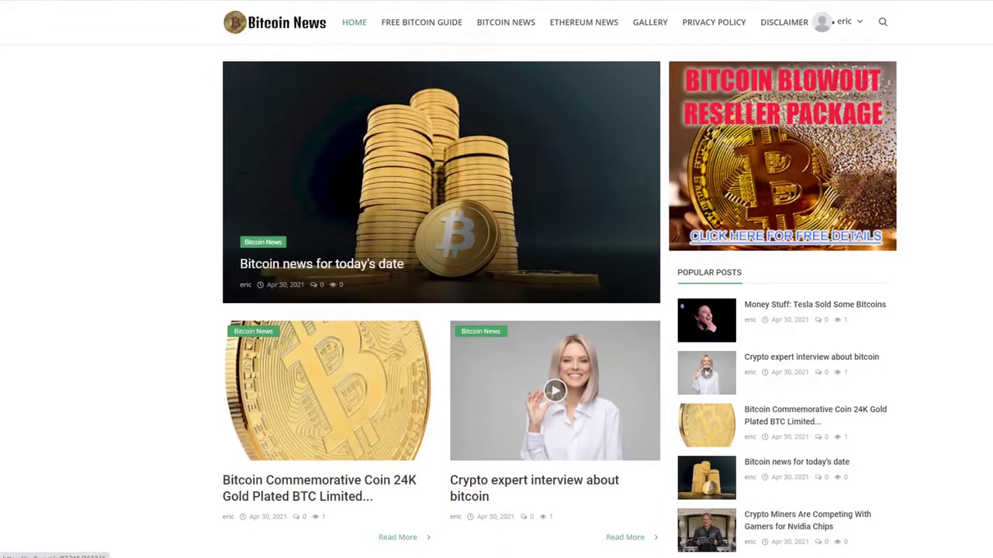
pyautogui.scroll(-10, 496, 279)
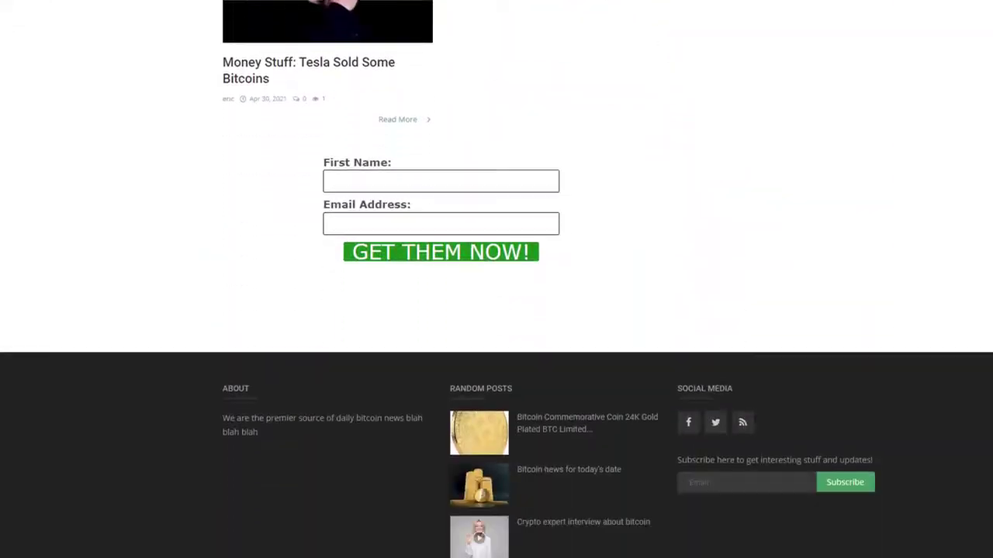
pyautogui.scroll(10, 496, 279)
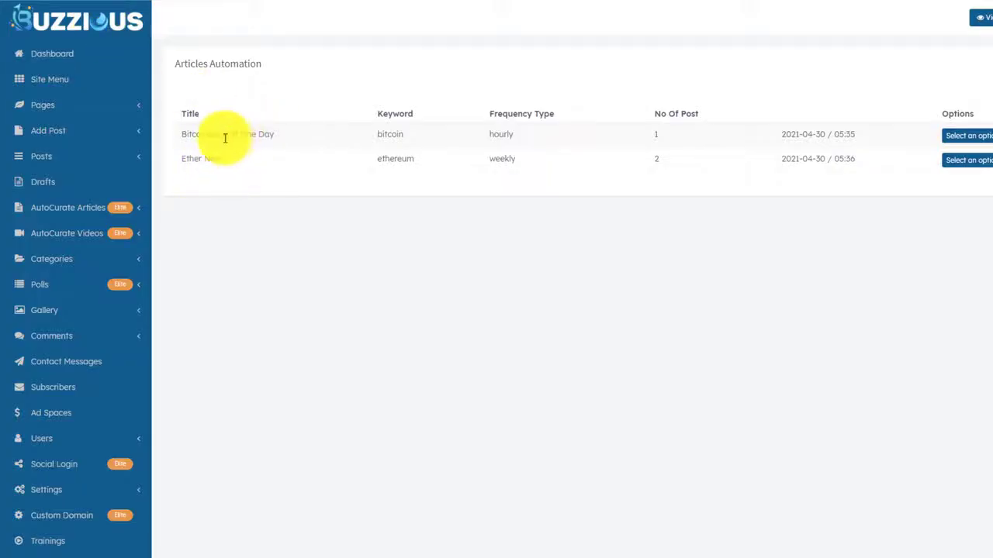
# Start a video automation titled 'Bitcoin video of the day' with keyword bitcoin.
pyautogui.click(135, 236)
pyautogui.click(78, 284)
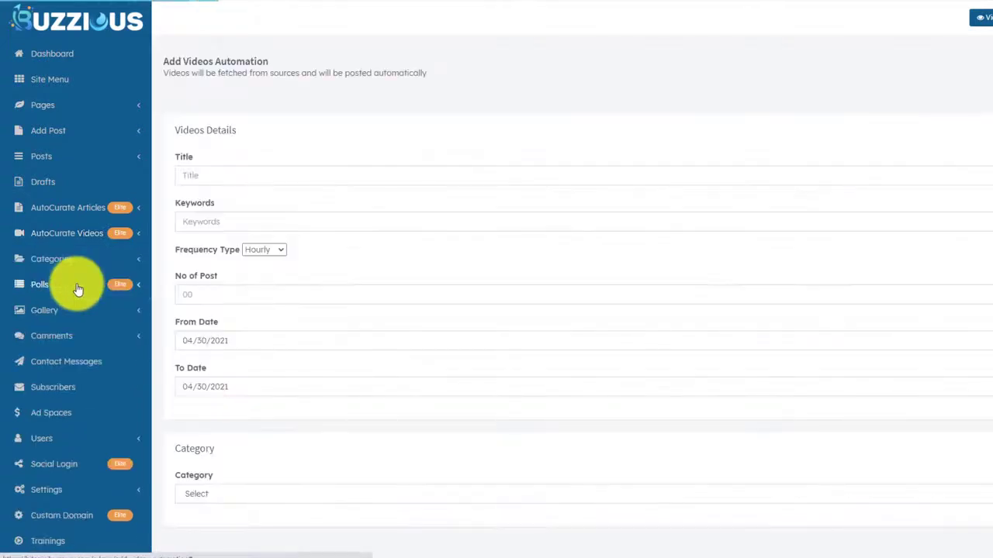
pyautogui.click(210, 174)
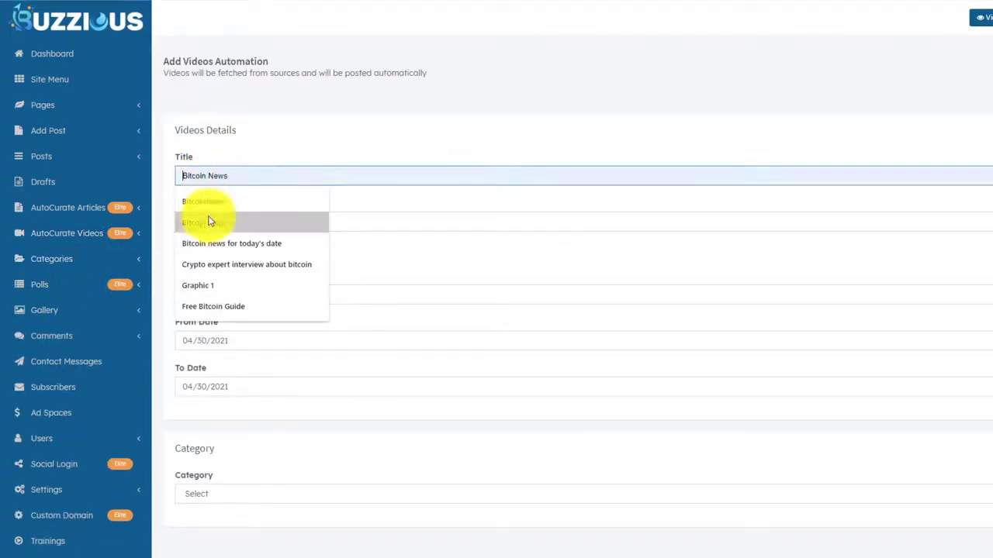
pyautogui.click(215, 244)
pyautogui.moveTo(212, 176); pyautogui.dragTo(322, 175)
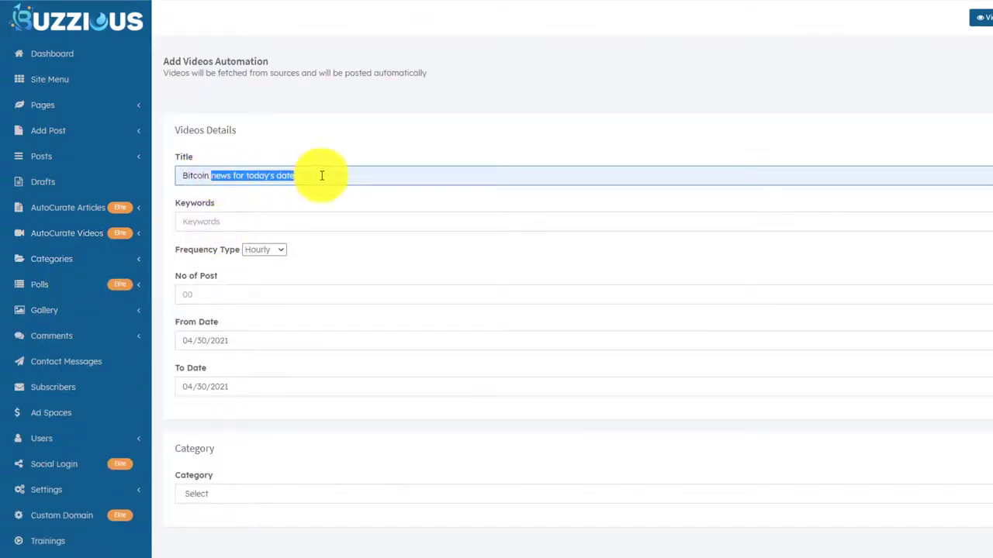
pyautogui.write('video')
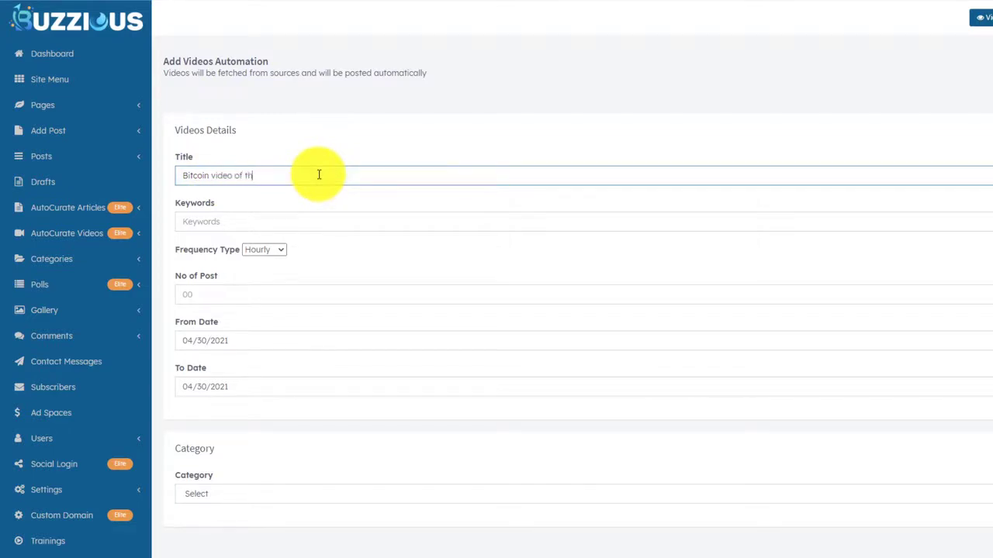
pyautogui.click(238, 219)
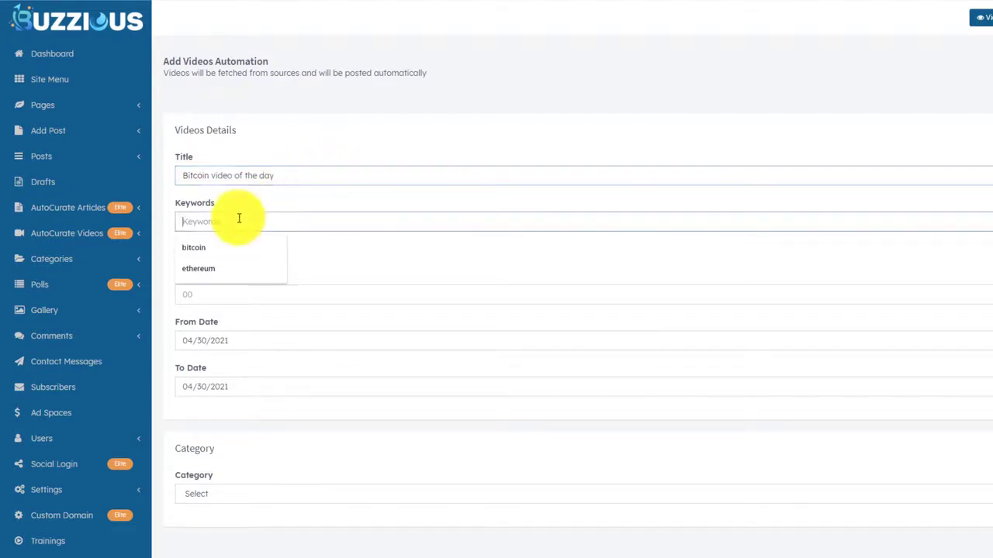
pyautogui.click(247, 245)
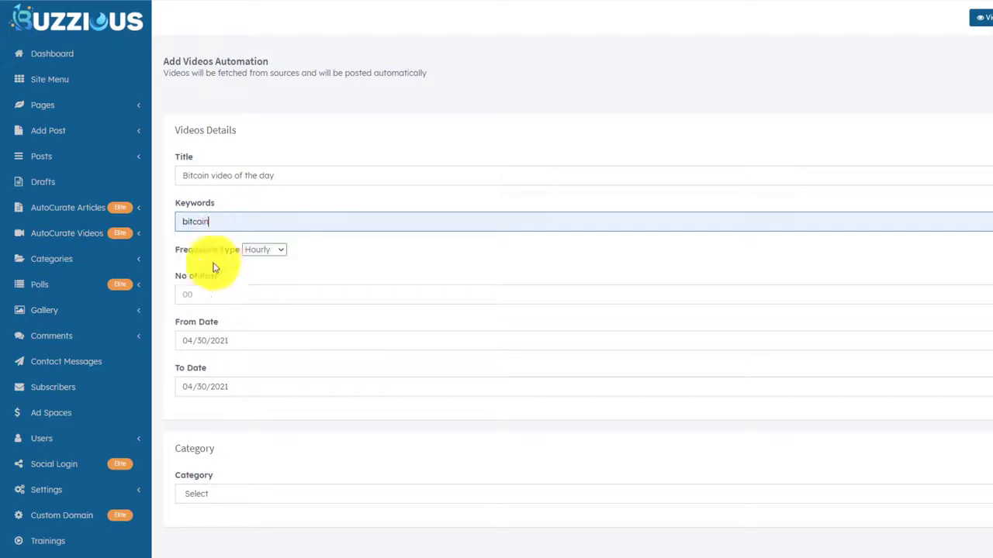
# Set the video automation frequency to Hourly with 1 post.
pyautogui.click(264, 251)
pyautogui.click(262, 270)
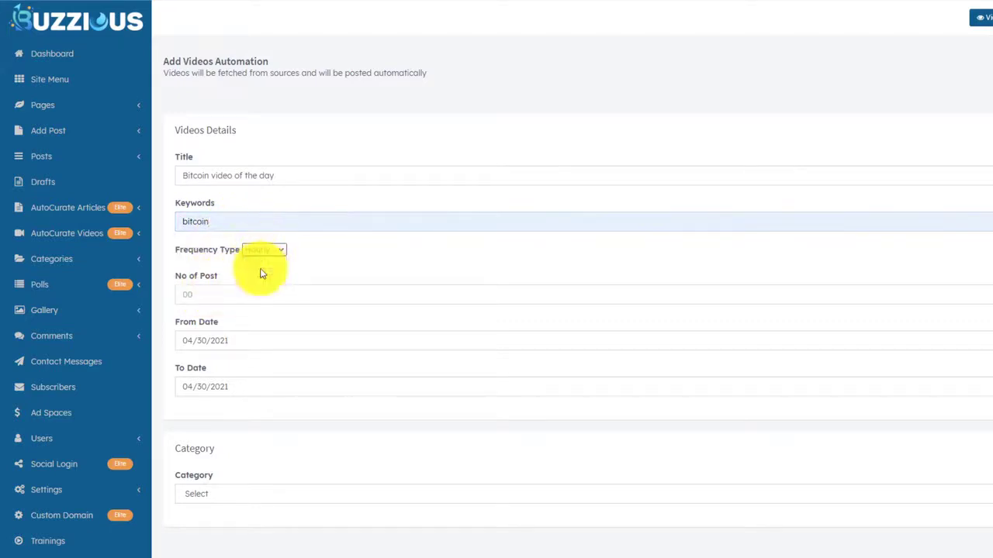
pyautogui.click(200, 288)
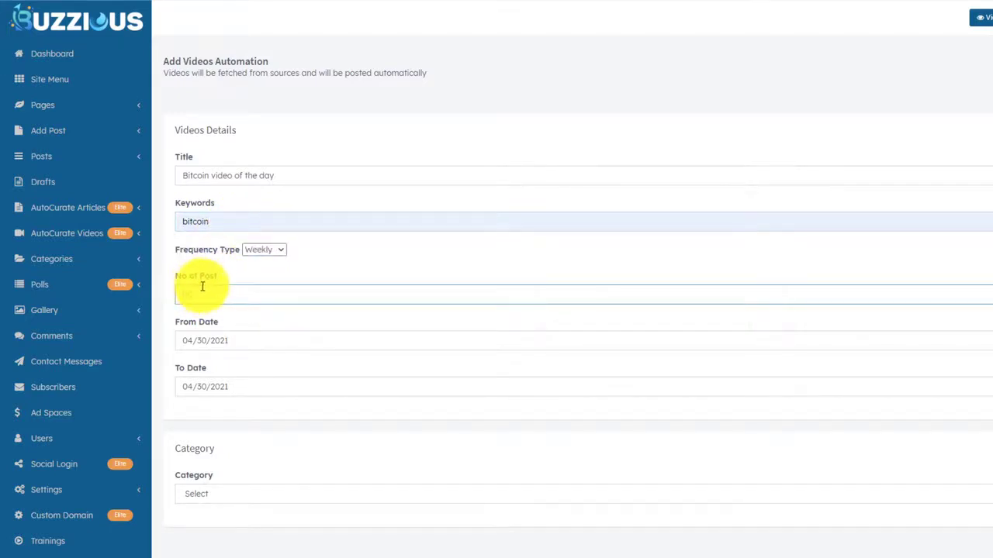
pyautogui.click(263, 251)
pyautogui.click(262, 264)
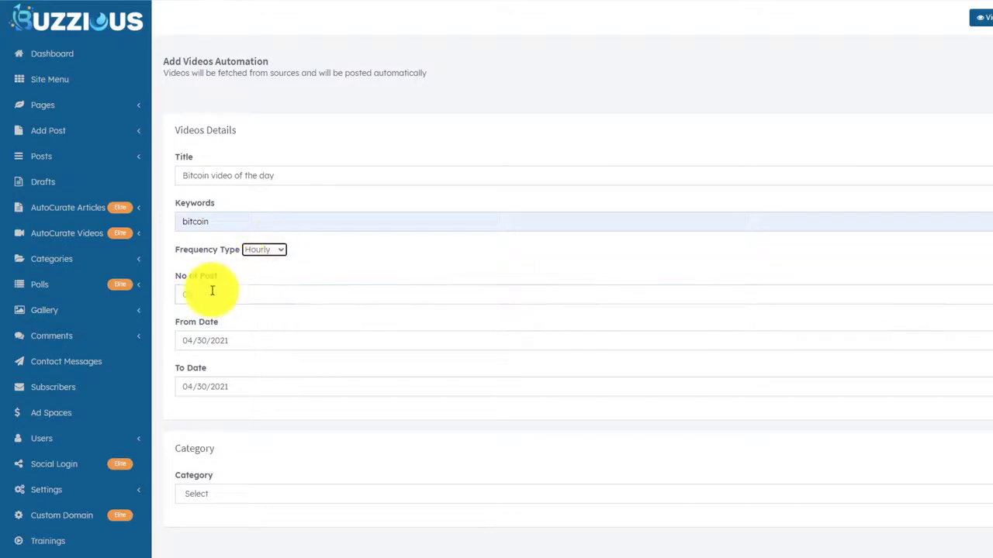
pyautogui.click(212, 290)
pyautogui.write('1')
pyautogui.click(262, 251)
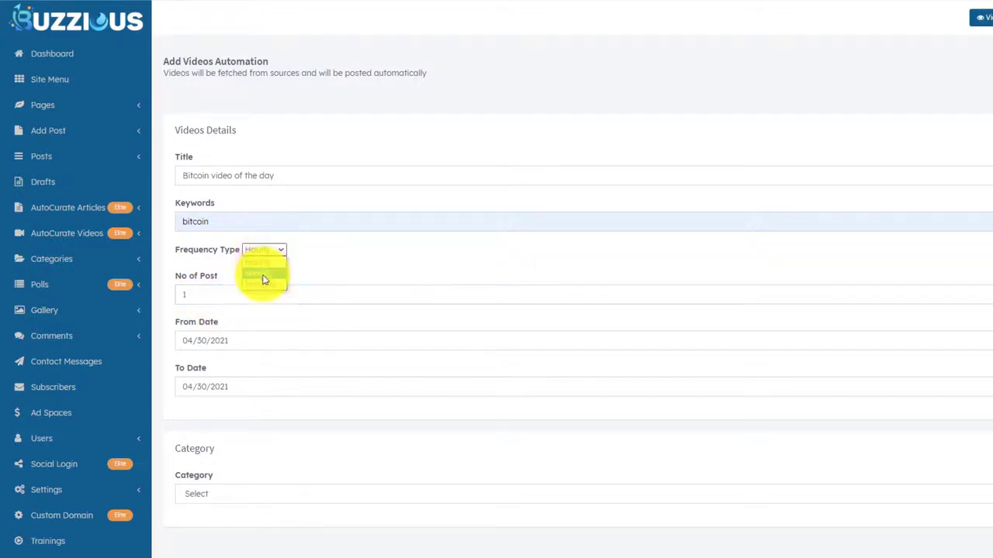
pyautogui.click(263, 263)
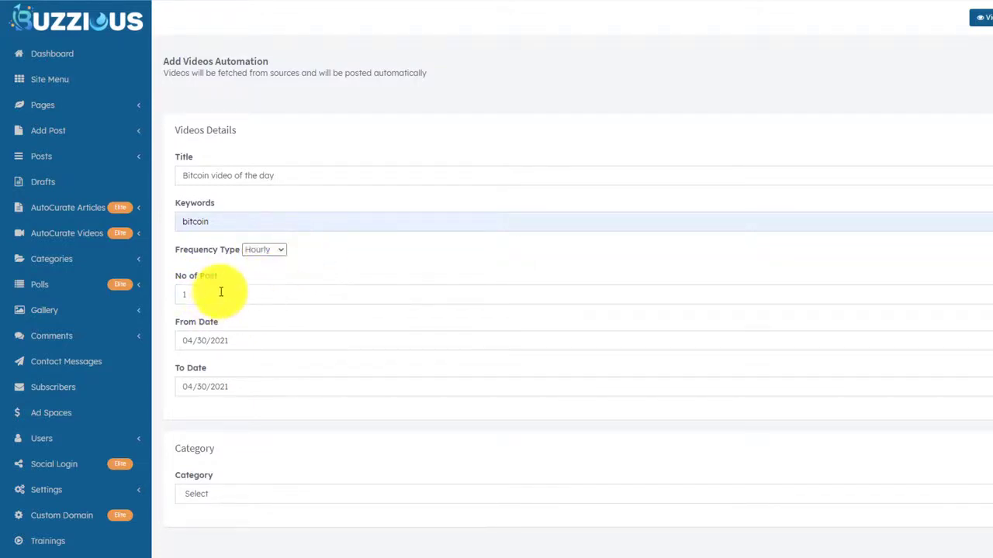
pyautogui.click(220, 292)
pyautogui.click(272, 249)
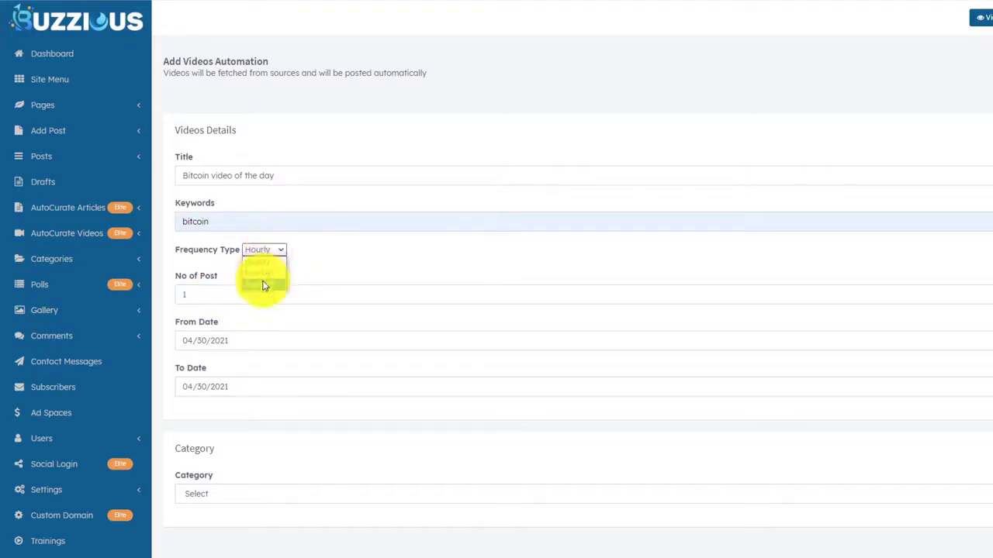
pyautogui.click(268, 266)
pyautogui.click(196, 288)
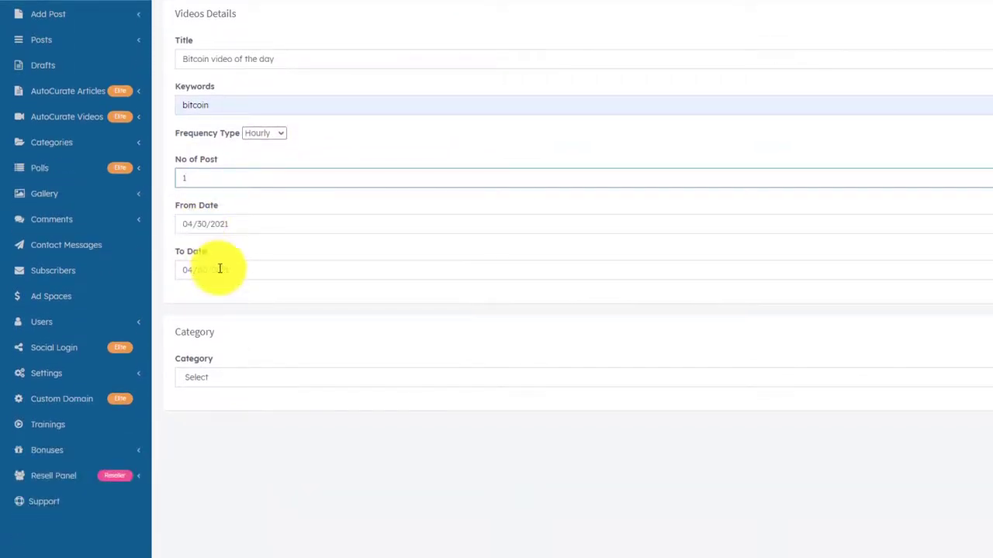
# Set To Date 04/30/2026 and category Bitcoin News, then save the video automation.
pyautogui.click(233, 364)
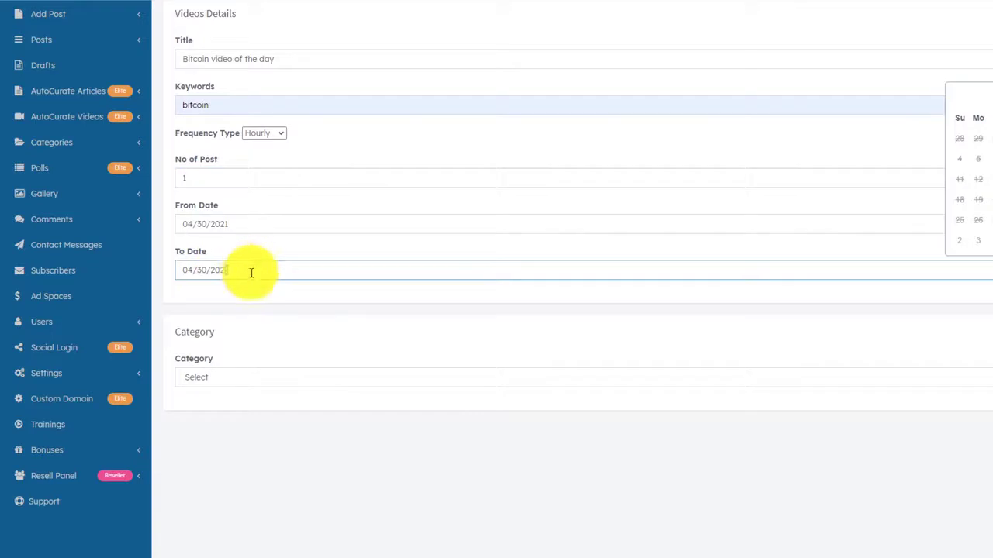
pyautogui.write('6')
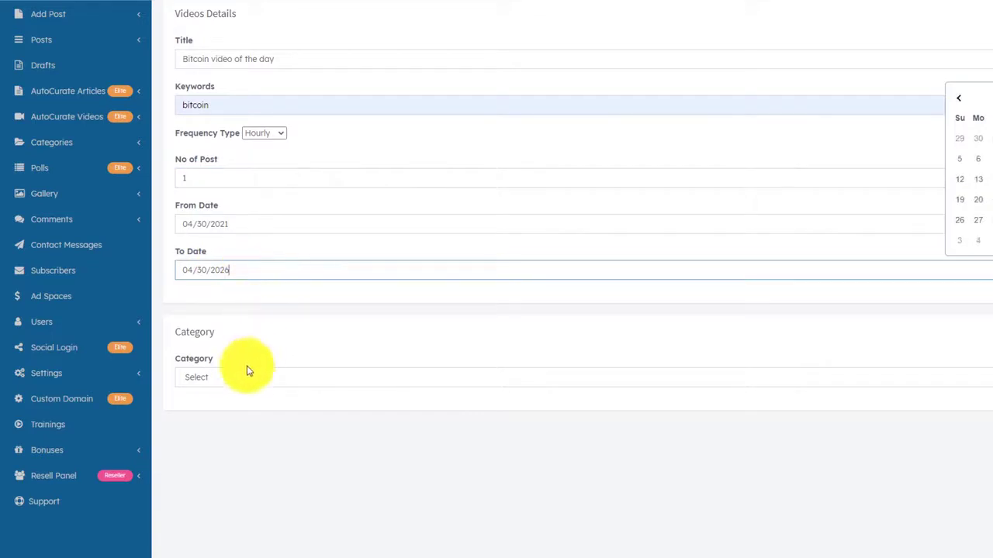
pyautogui.click(239, 378)
pyautogui.click(222, 402)
pyautogui.scroll(2, 294, 303)
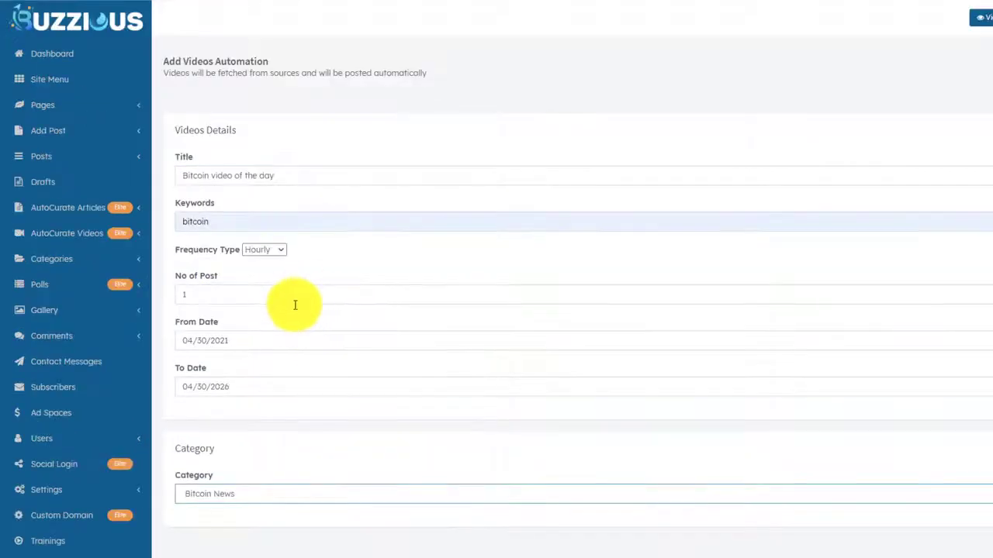
pyautogui.scroll(-2, 290, 303)
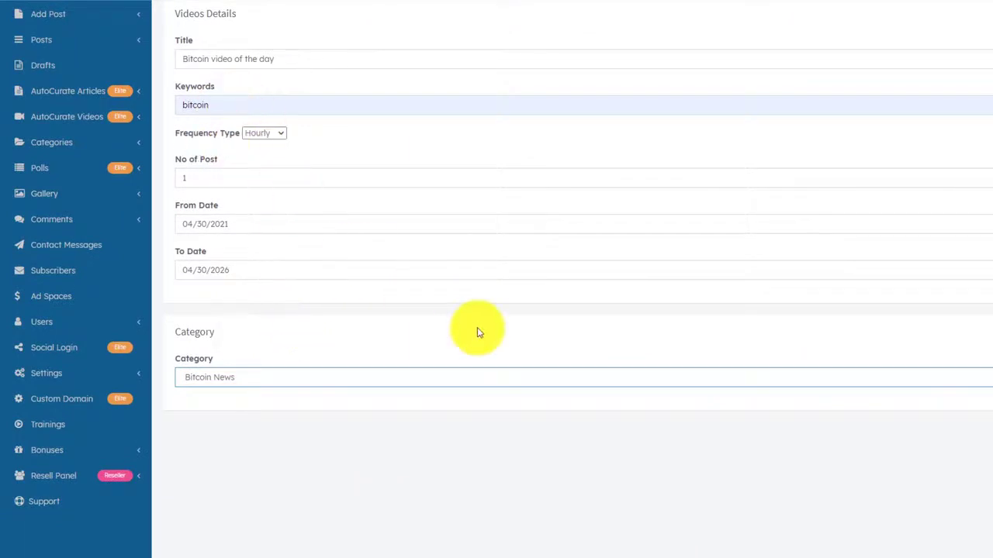
pyautogui.click(991, 414)
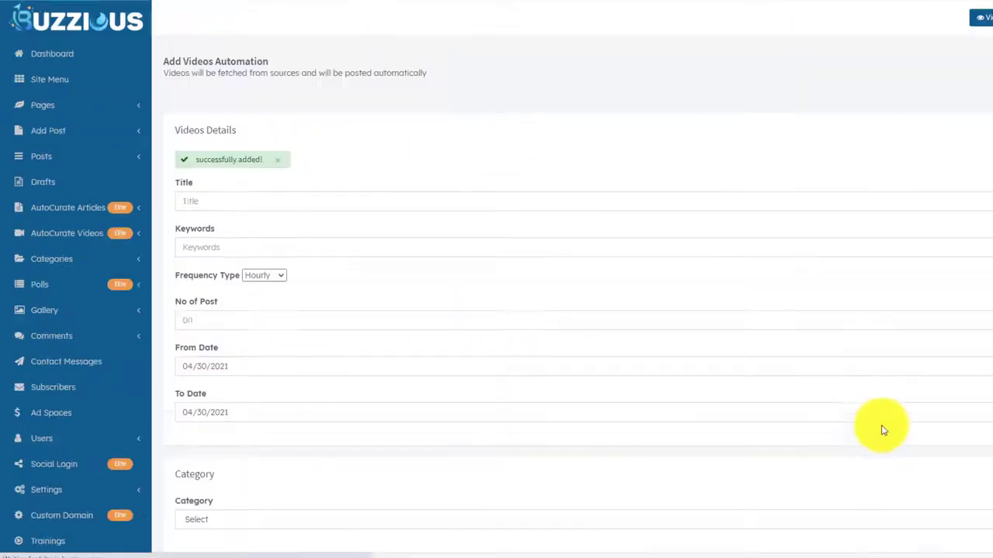
# Open the Bitcoin News homepage and scroll through its auto-curated post grid.
pyautogui.scroll(-3, 737, 458)
pyautogui.scroll(3, 733, 472)
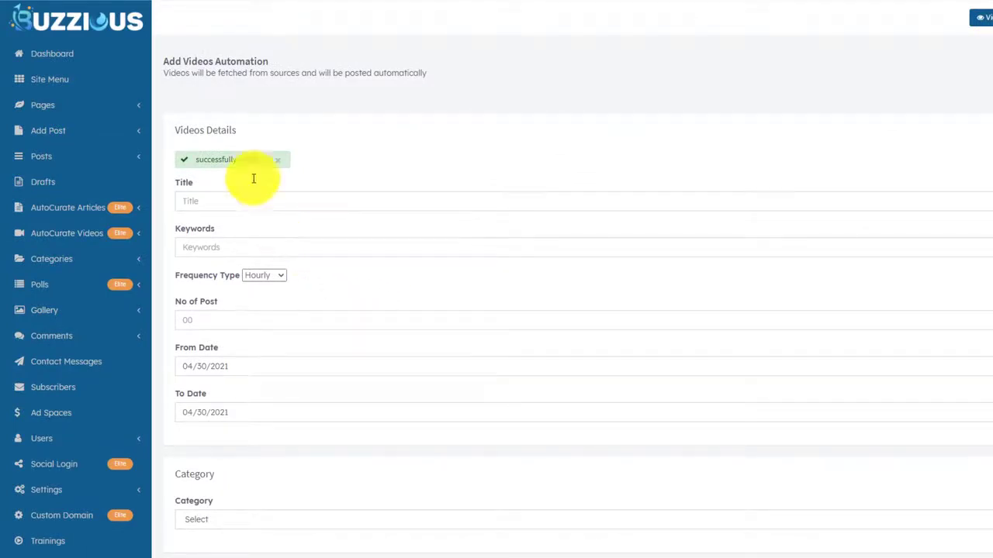
pyautogui.click(144, 17)
pyautogui.scroll(-7, 166, 140)
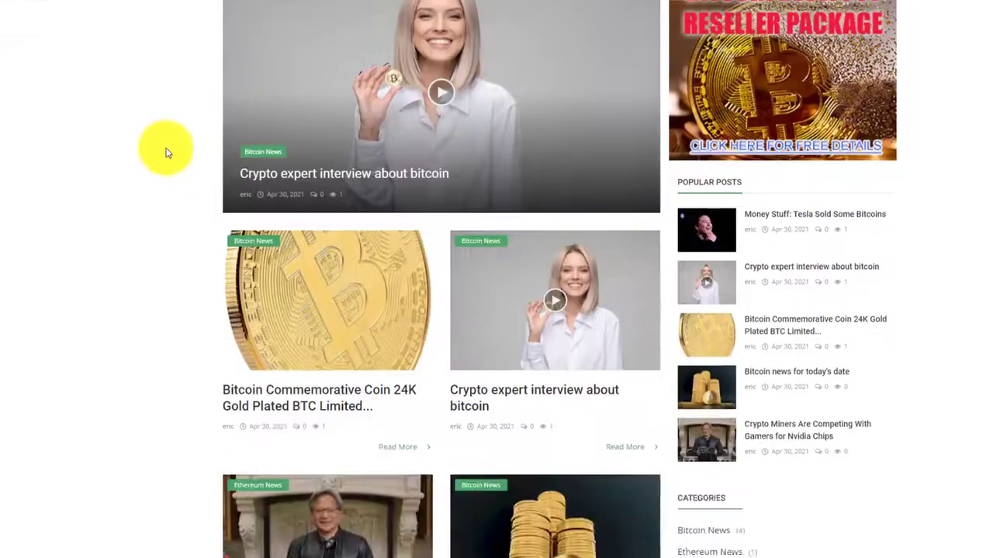
pyautogui.scroll(-4, 134, 179)
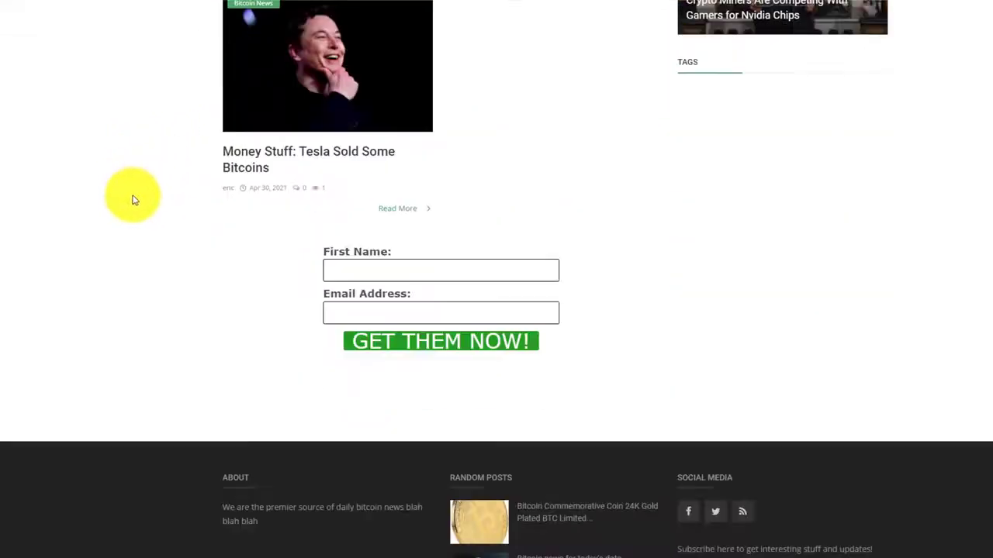
pyautogui.scroll(4, 132, 204)
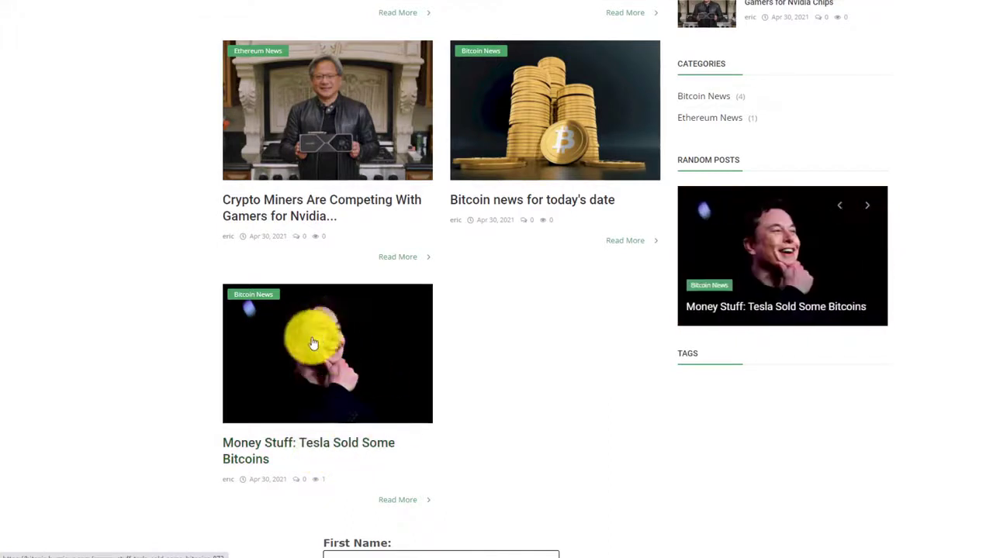
pyautogui.scroll(2, 334, 370)
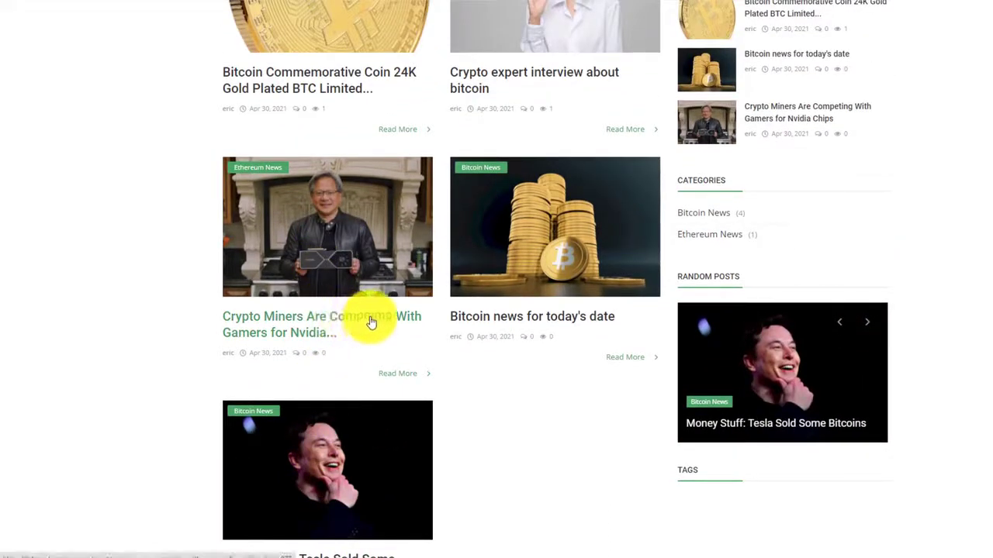
pyautogui.scroll(2, 365, 325)
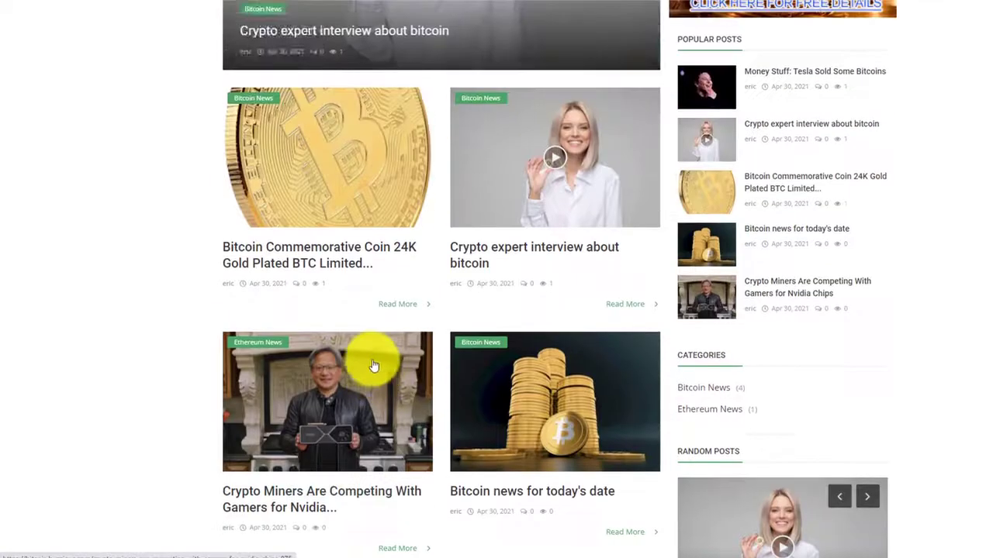
pyautogui.scroll(-4, 333, 360)
pyautogui.scroll(3, 341, 334)
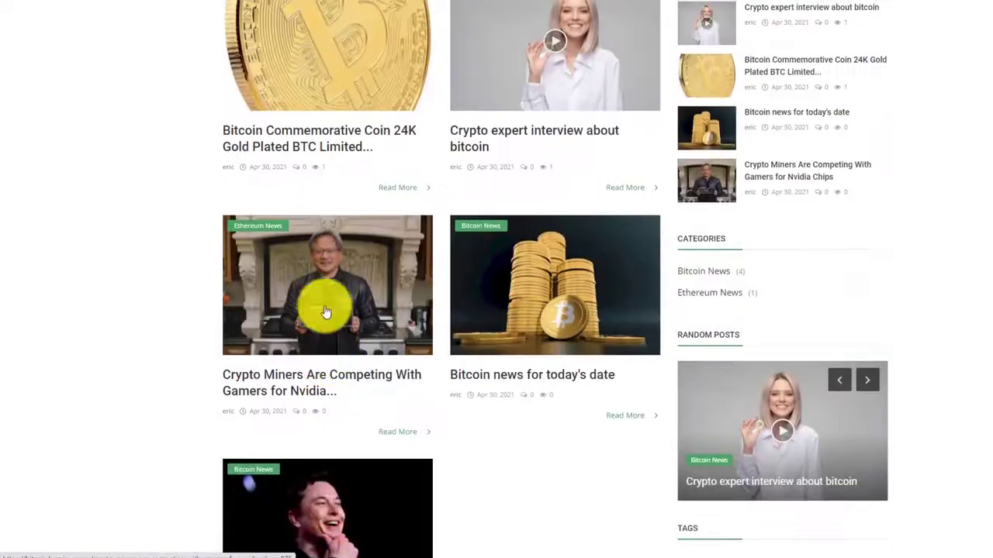
pyautogui.scroll(-4, 233, 328)
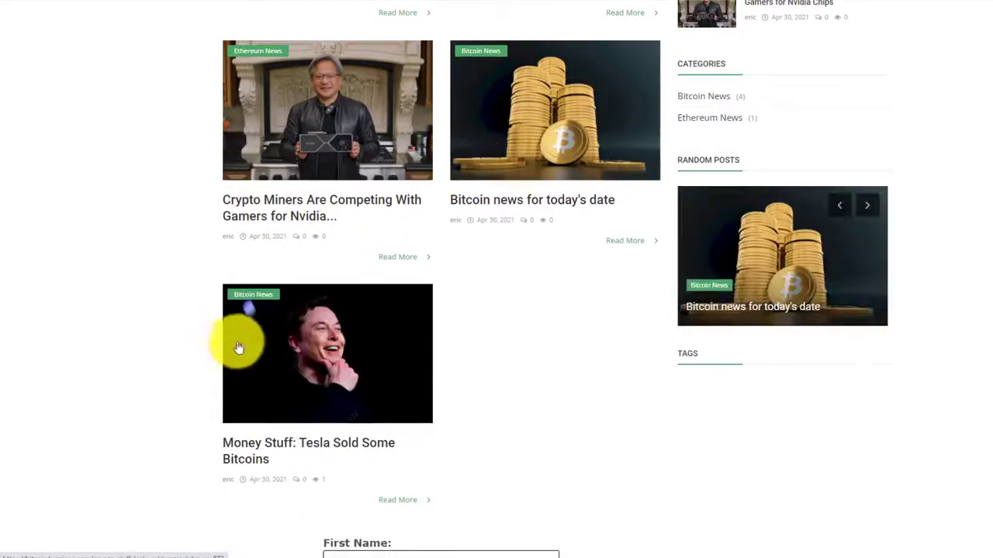
pyautogui.scroll(4, 220, 362)
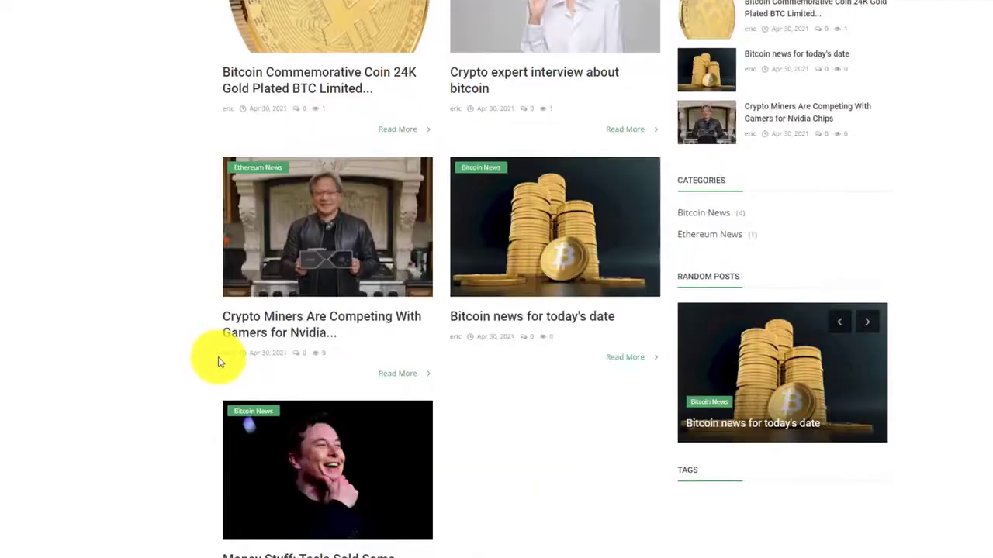
pyautogui.scroll(-4, 217, 357)
pyautogui.scroll(5, 217, 359)
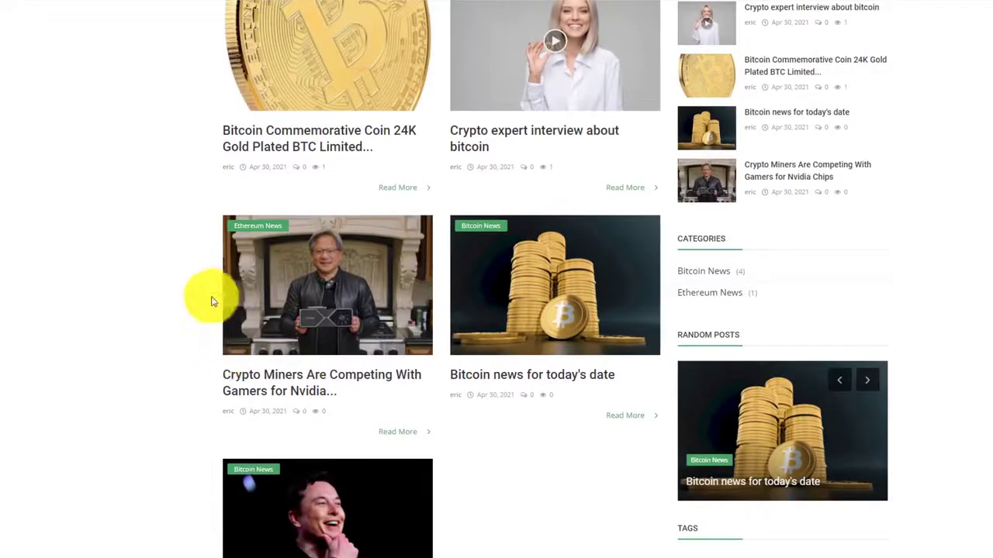
pyautogui.scroll(-4, 208, 322)
pyautogui.scroll(5, 203, 348)
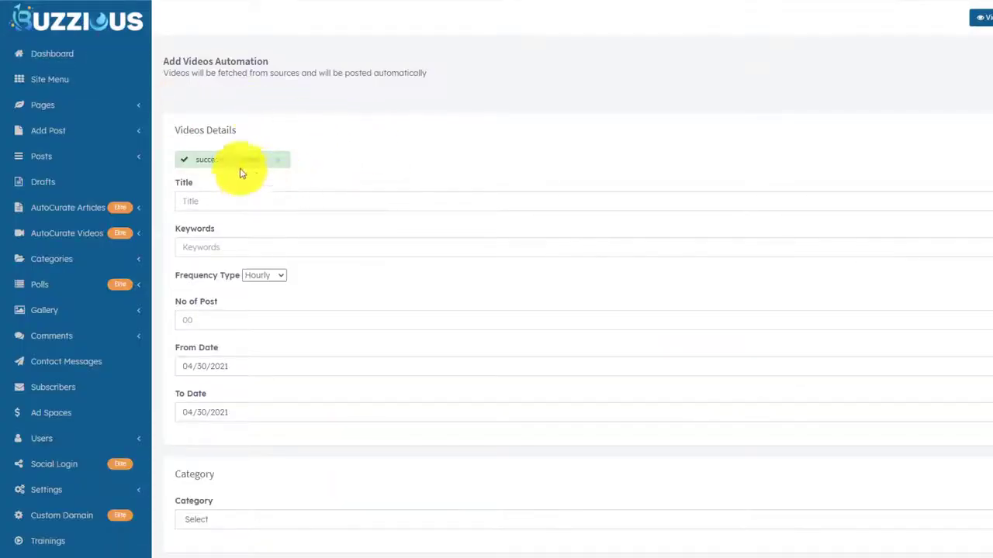
# In Settings > General Settings, set Approve Posts Before Publishing to Disable.
pyautogui.scroll(-3, 97, 194)
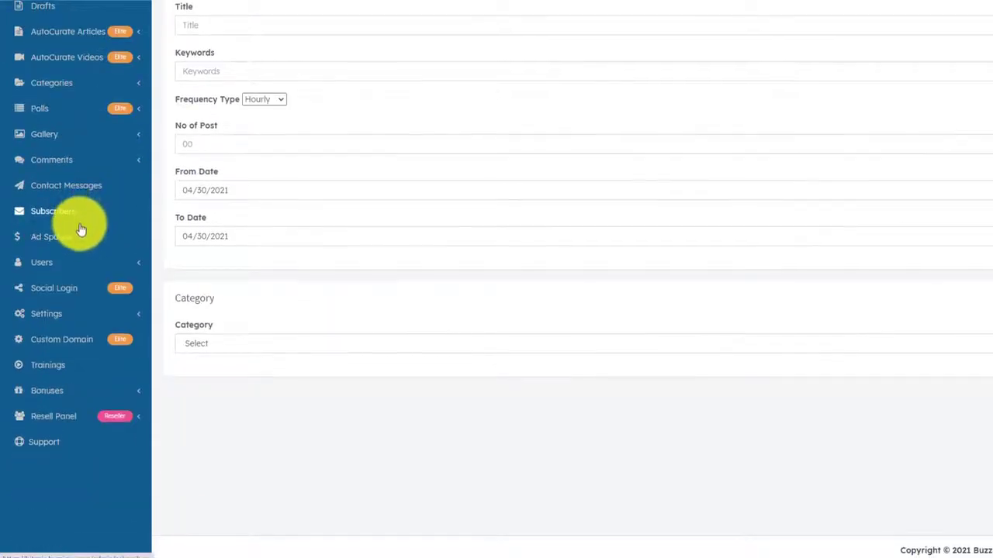
pyautogui.click(60, 315)
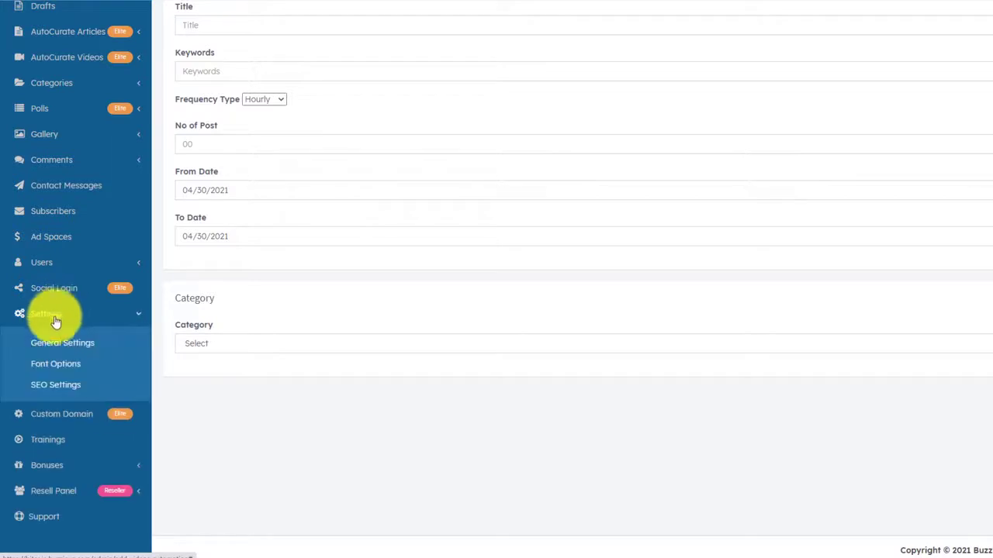
pyautogui.click(57, 348)
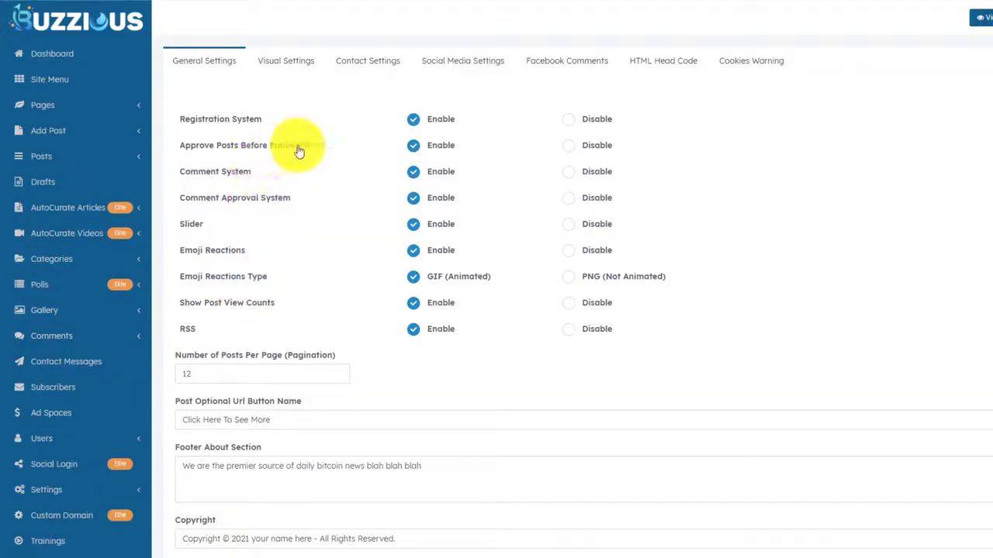
pyautogui.click(429, 152)
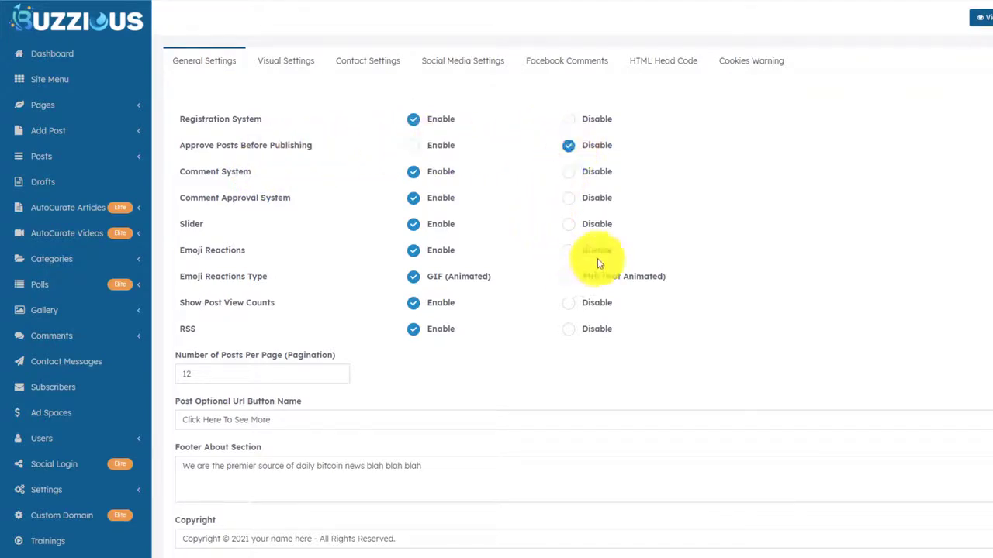
pyautogui.click(408, 145)
pyautogui.click(589, 147)
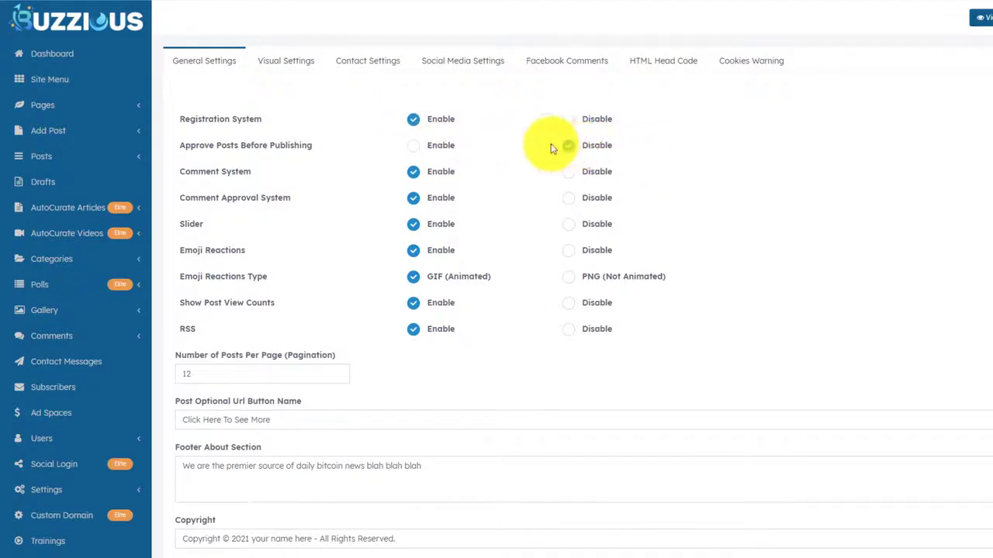
pyautogui.scroll(-3, 504, 263)
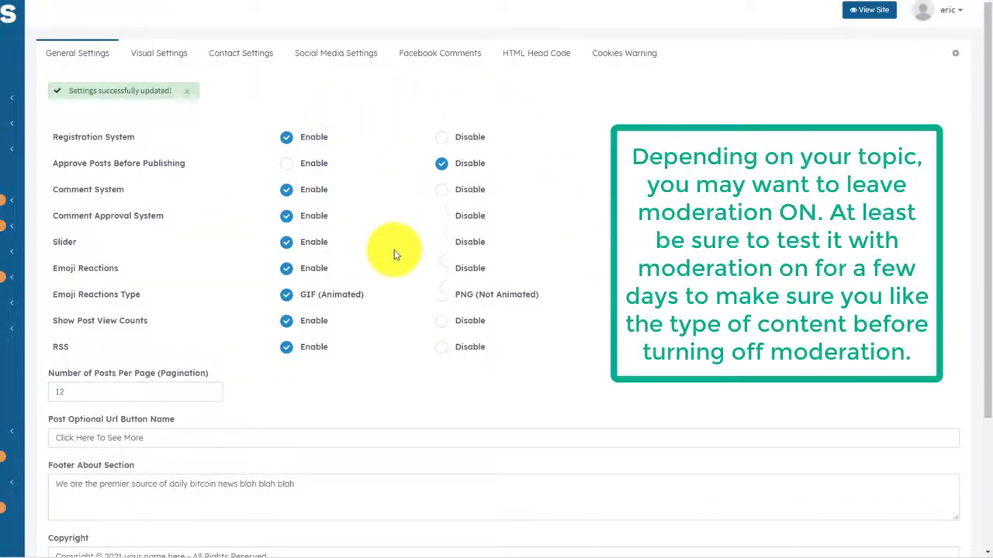
# Scroll the Bitcoin News home page down and back up to review it.
pyautogui.scroll(-3, 420, 267)
pyautogui.scroll(3, 412, 268)
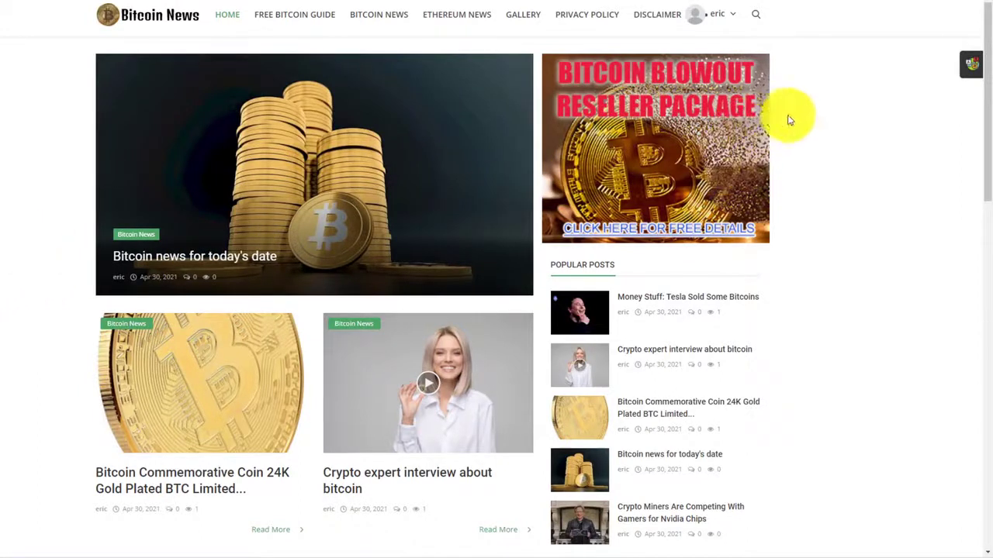
pyautogui.moveTo(981, 55); pyautogui.dragTo(990, 16)
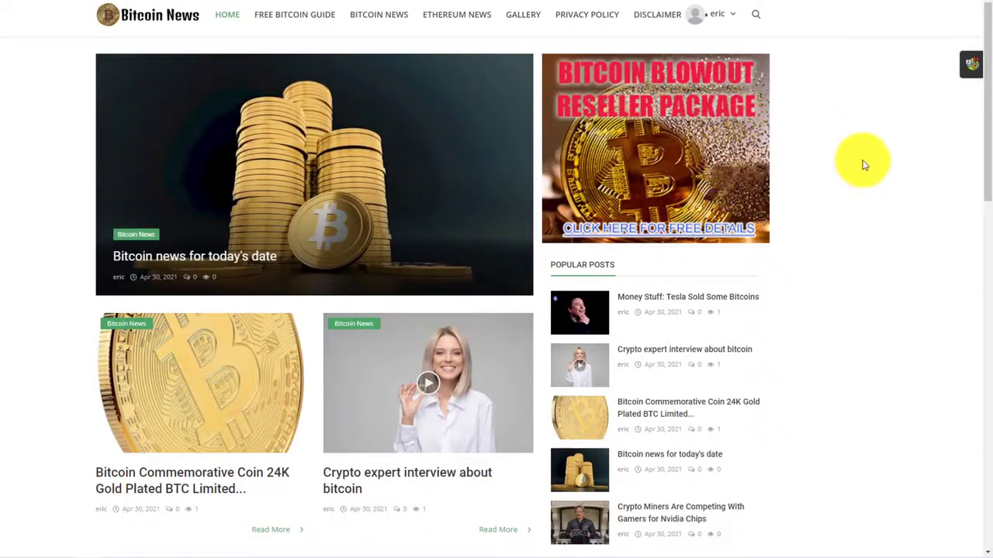
pyautogui.scroll(-10, 861, 232)
pyautogui.scroll(10, 848, 253)
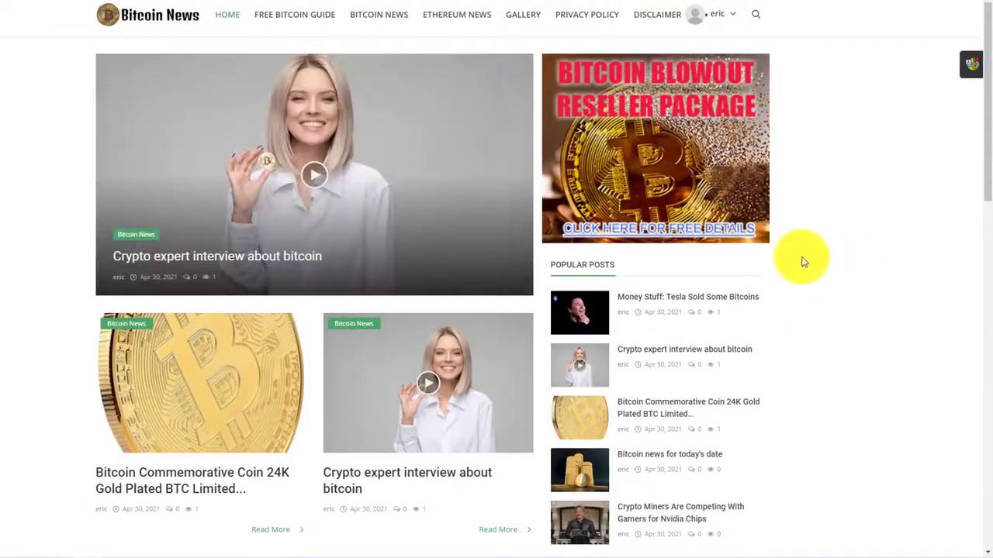
pyautogui.scroll(-10, 803, 262)
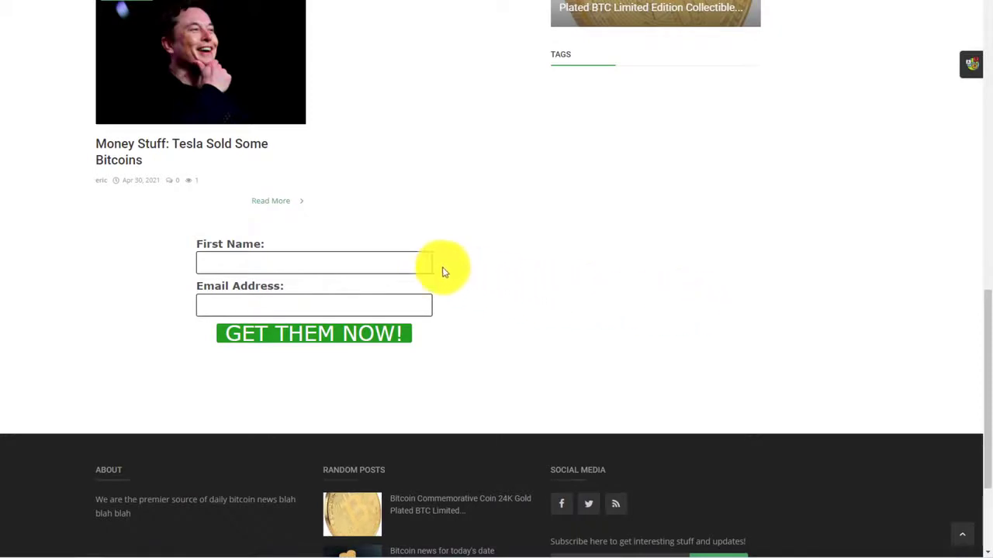
pyautogui.scroll(10, 721, 322)
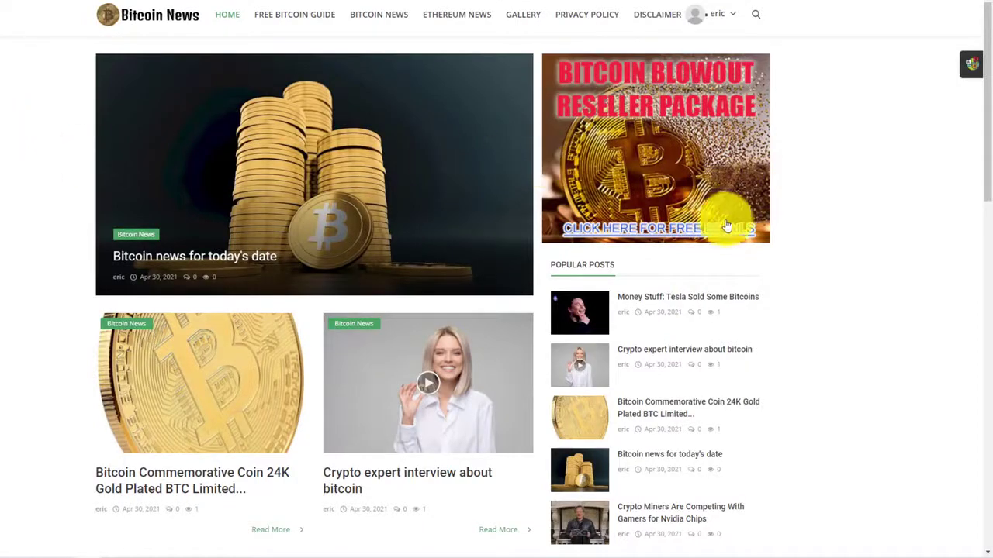
pyautogui.scroll(-8, 698, 219)
pyautogui.scroll(8, 687, 217)
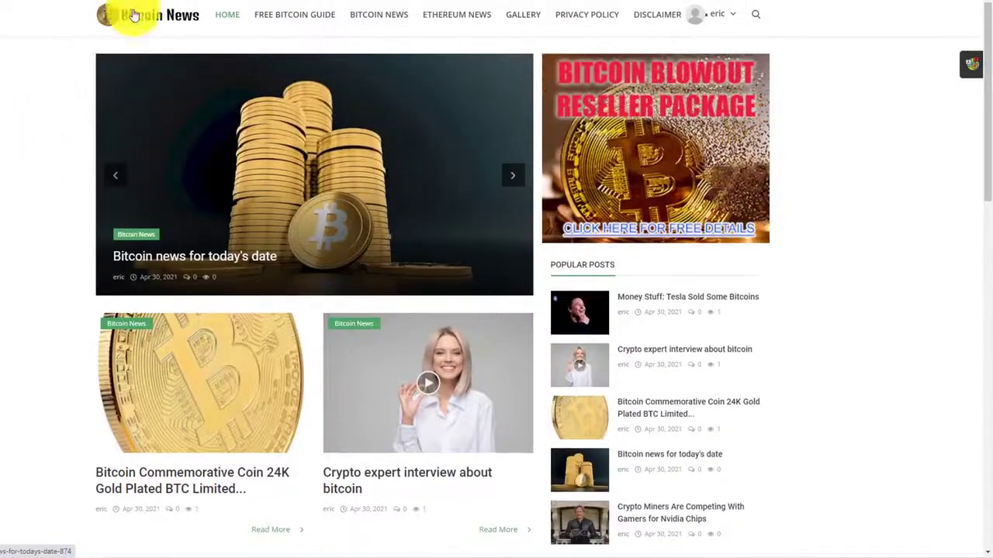
pyautogui.hotkey('ctrl', 'w')
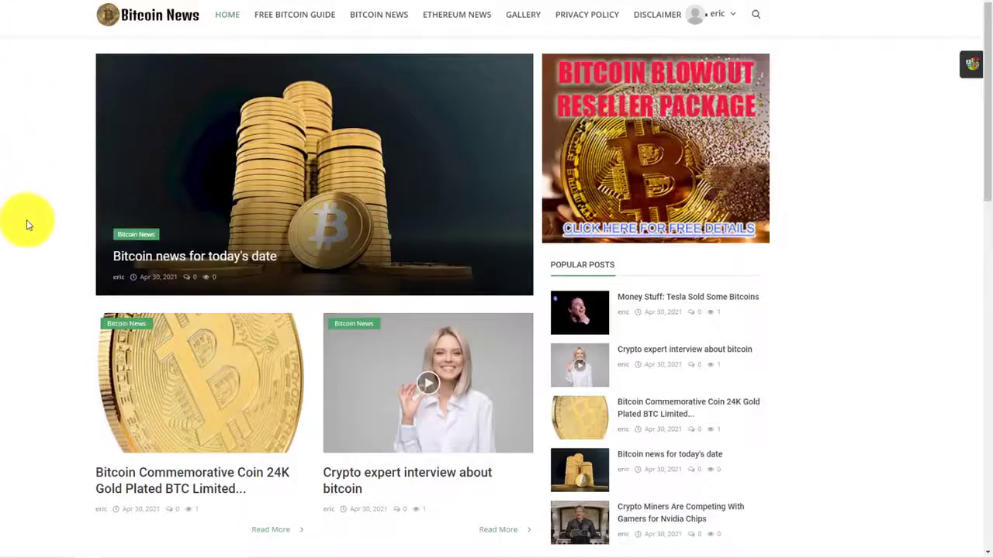
pyautogui.scroll(-5, 29, 264)
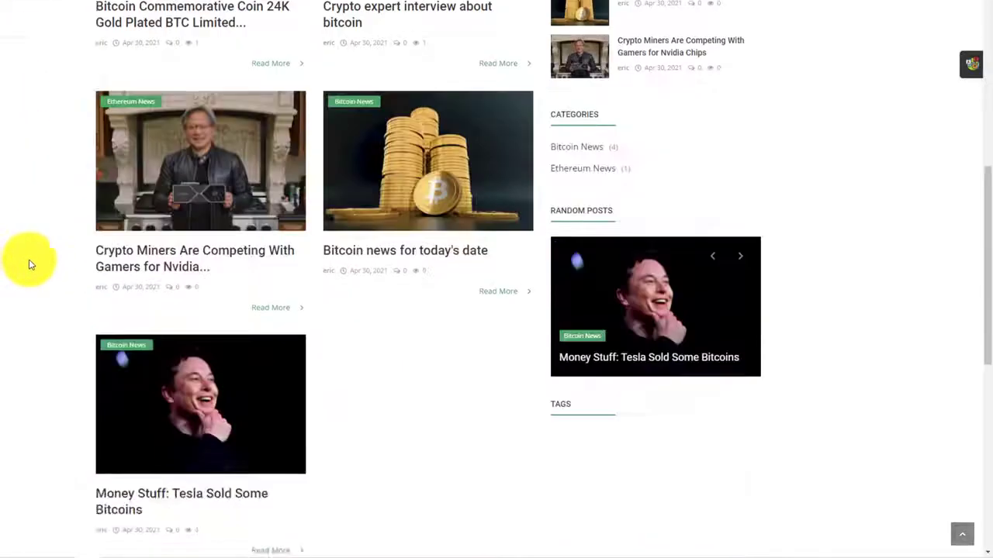
pyautogui.scroll(-5, 29, 264)
pyautogui.scroll(10, 24, 284)
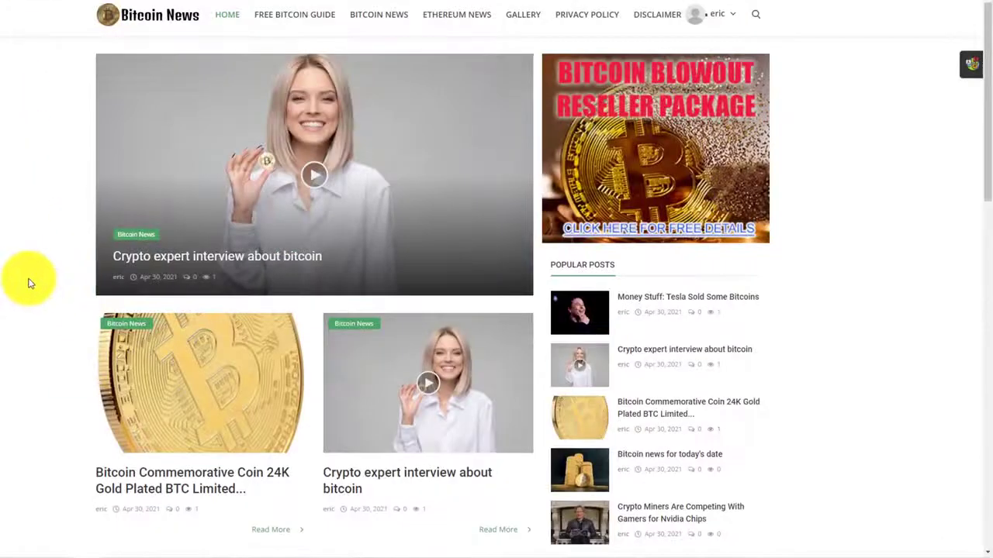